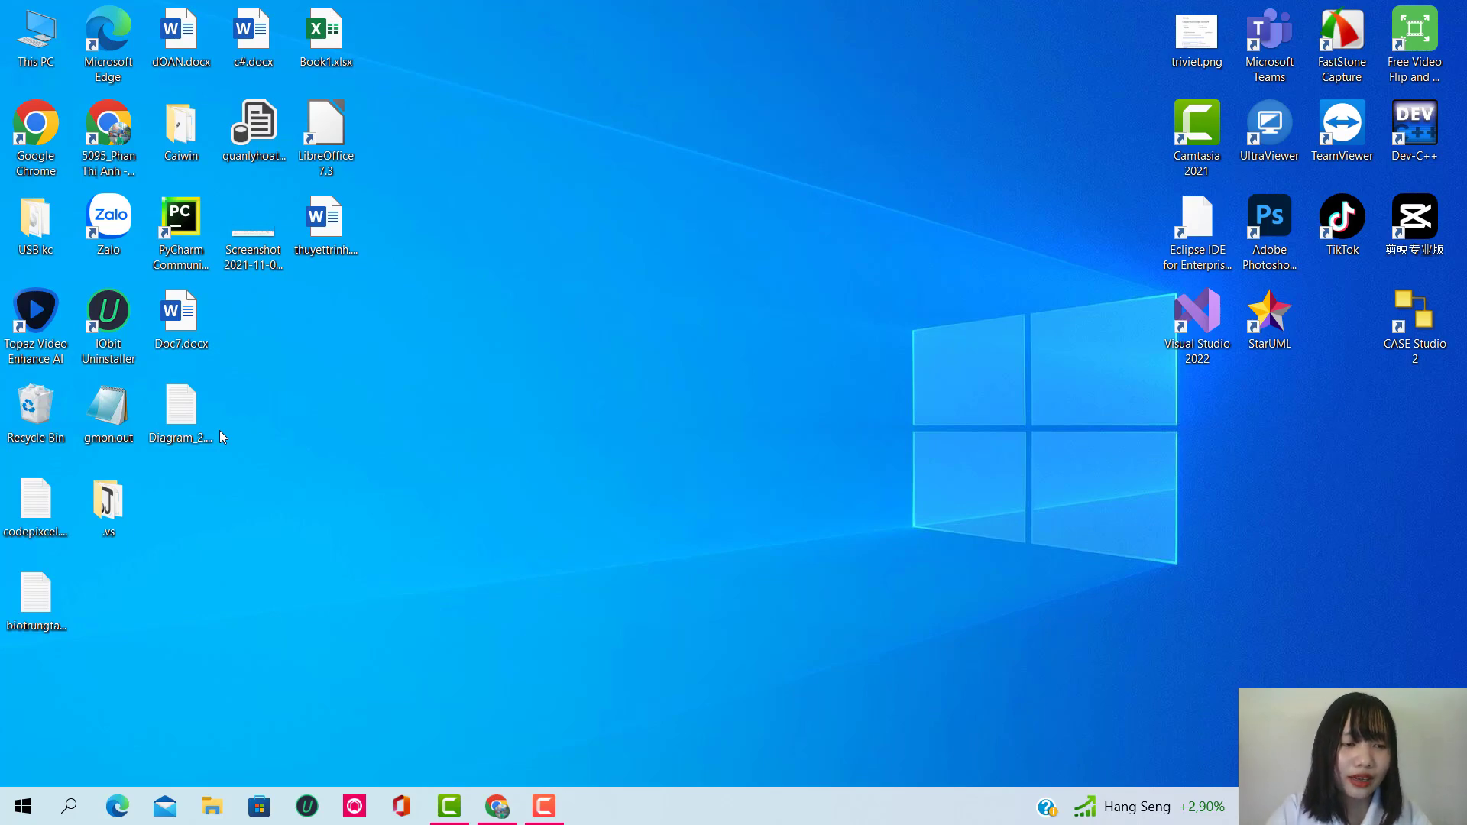
Step: Launch Word from the taskbar search and start a new blank document
{"action": "left_click", "coordinate": [69, 806]}
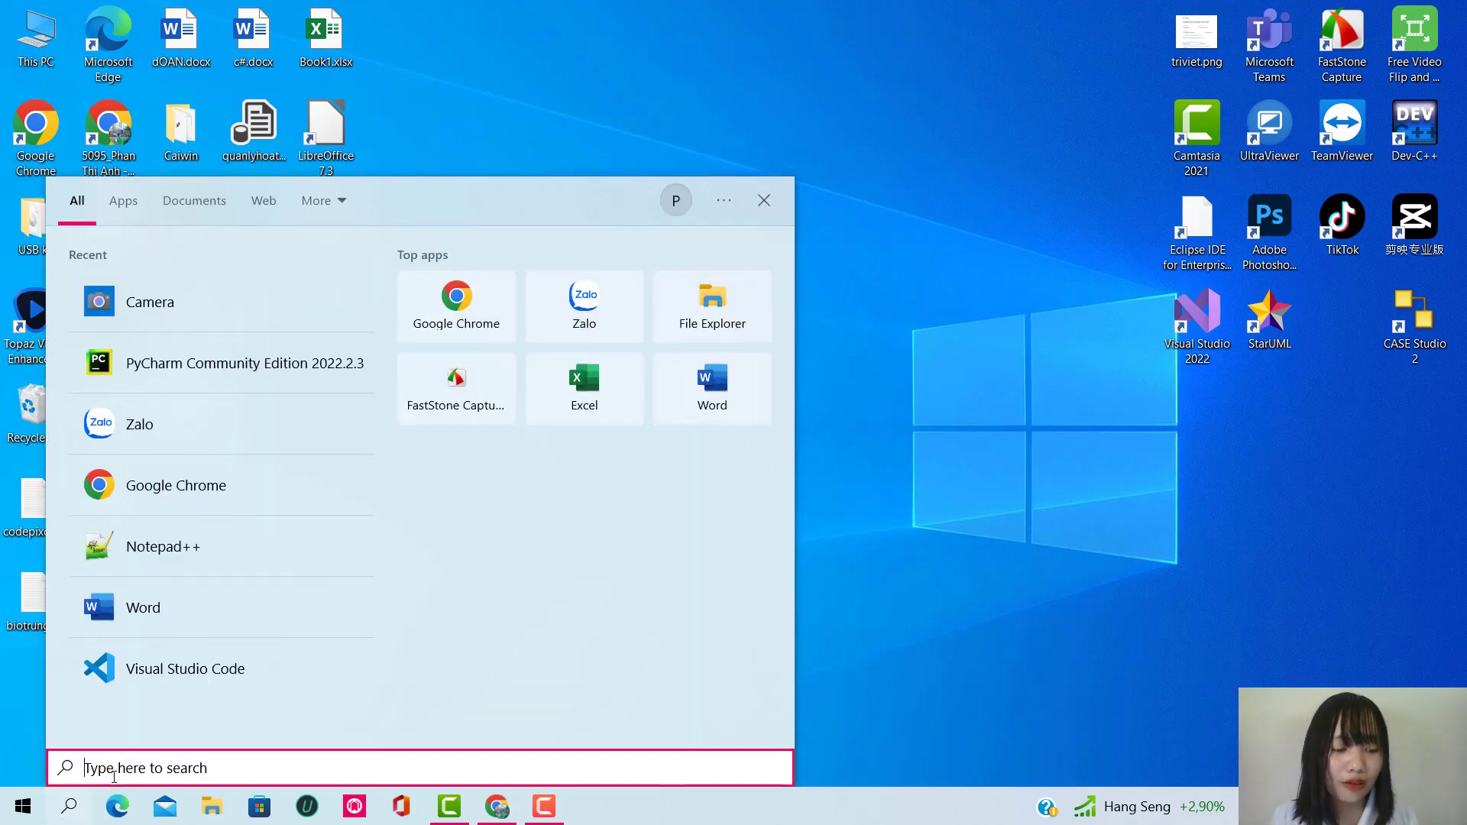
{"action": "type", "text": "w"}
{"action": "key", "text": "Return"}
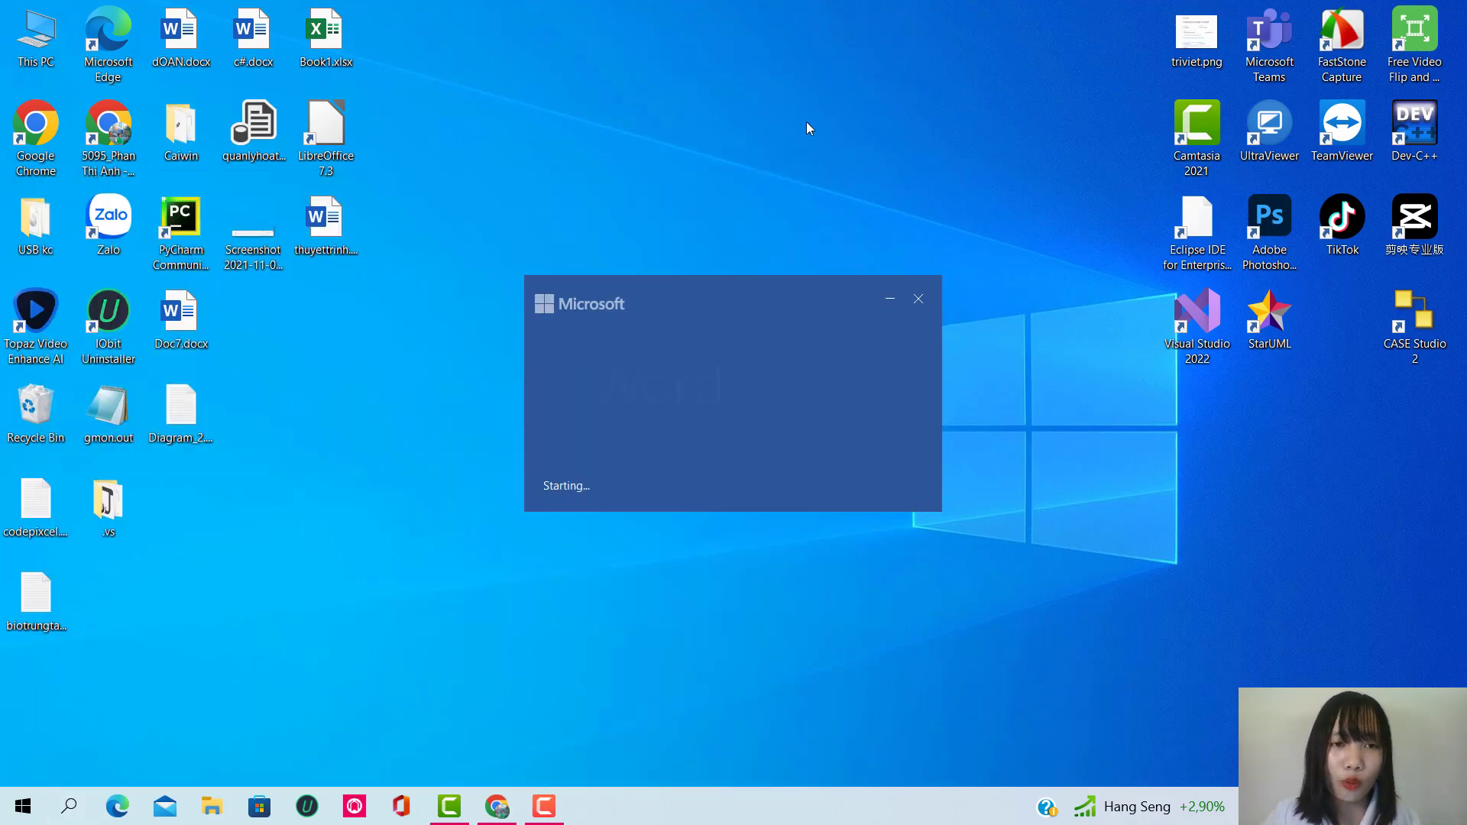
{"action": "key", "text": "Escape"}
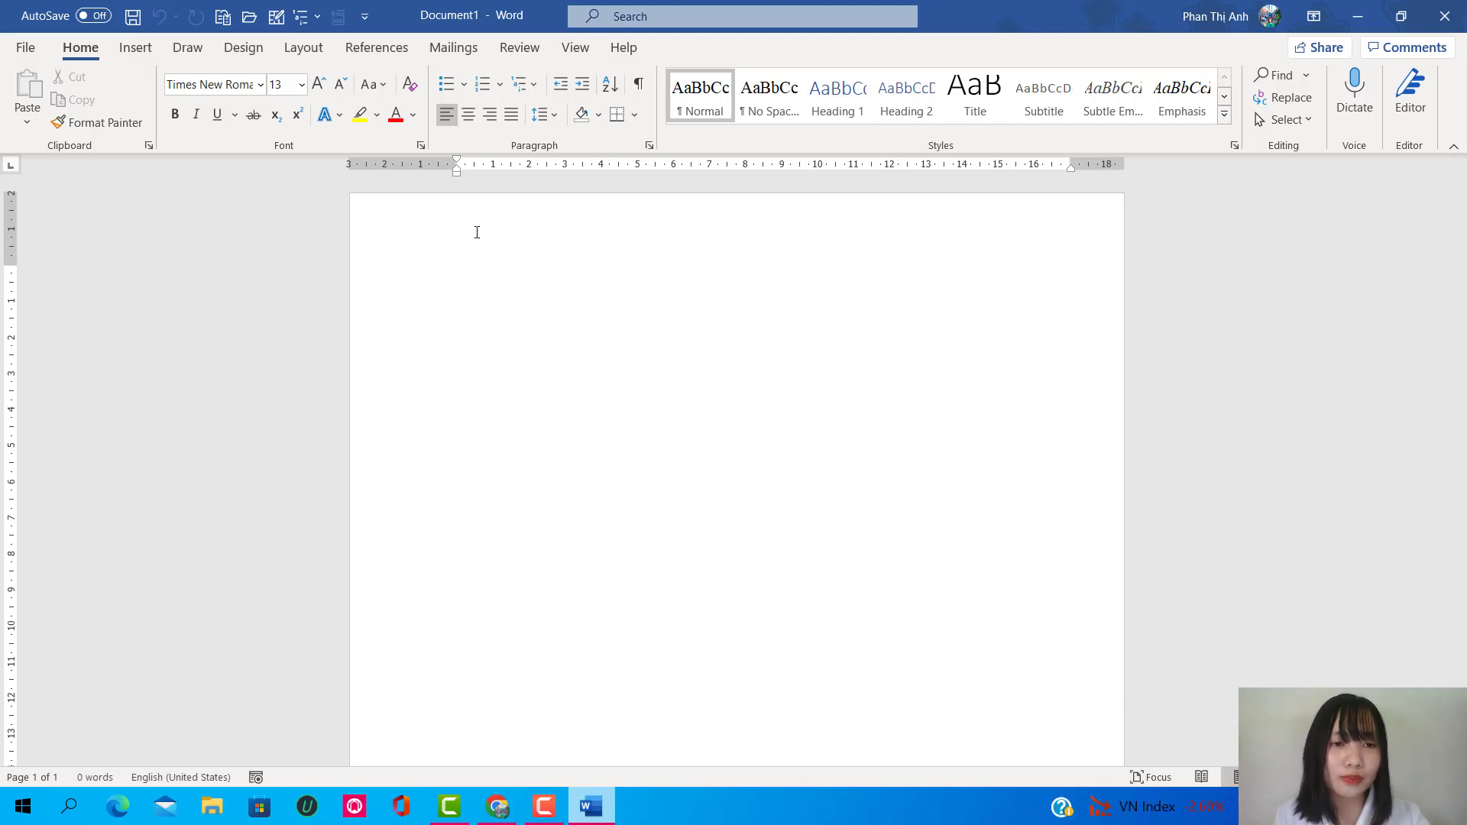
Step: Delete the stray character, then drag the first-line indent out 1 cm and back to the margin
{"action": "key", "text": "BackSpace"}
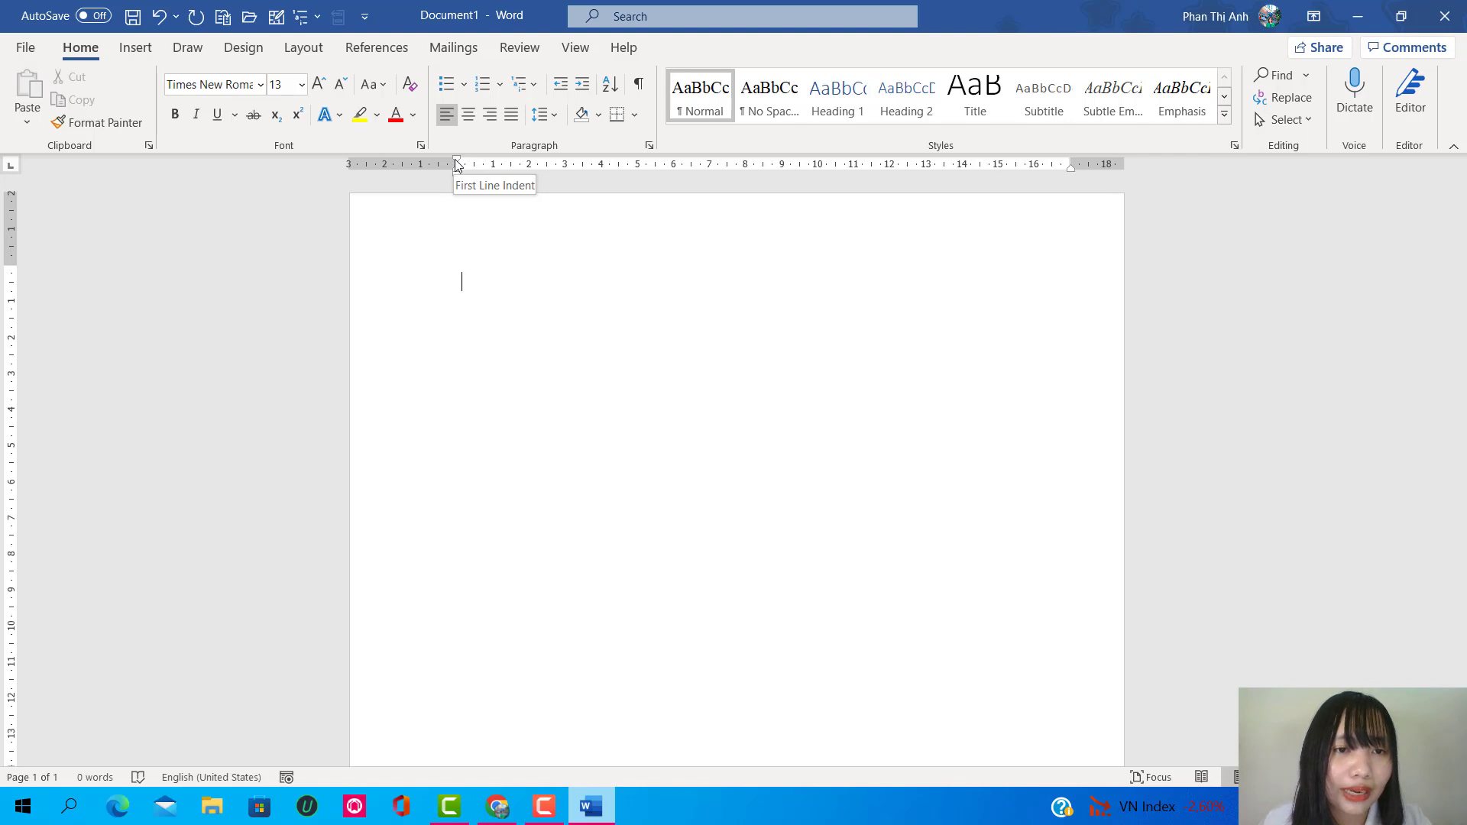
{"action": "left_click_drag", "start_coordinate": [457, 163], "coordinate": [496, 163]}
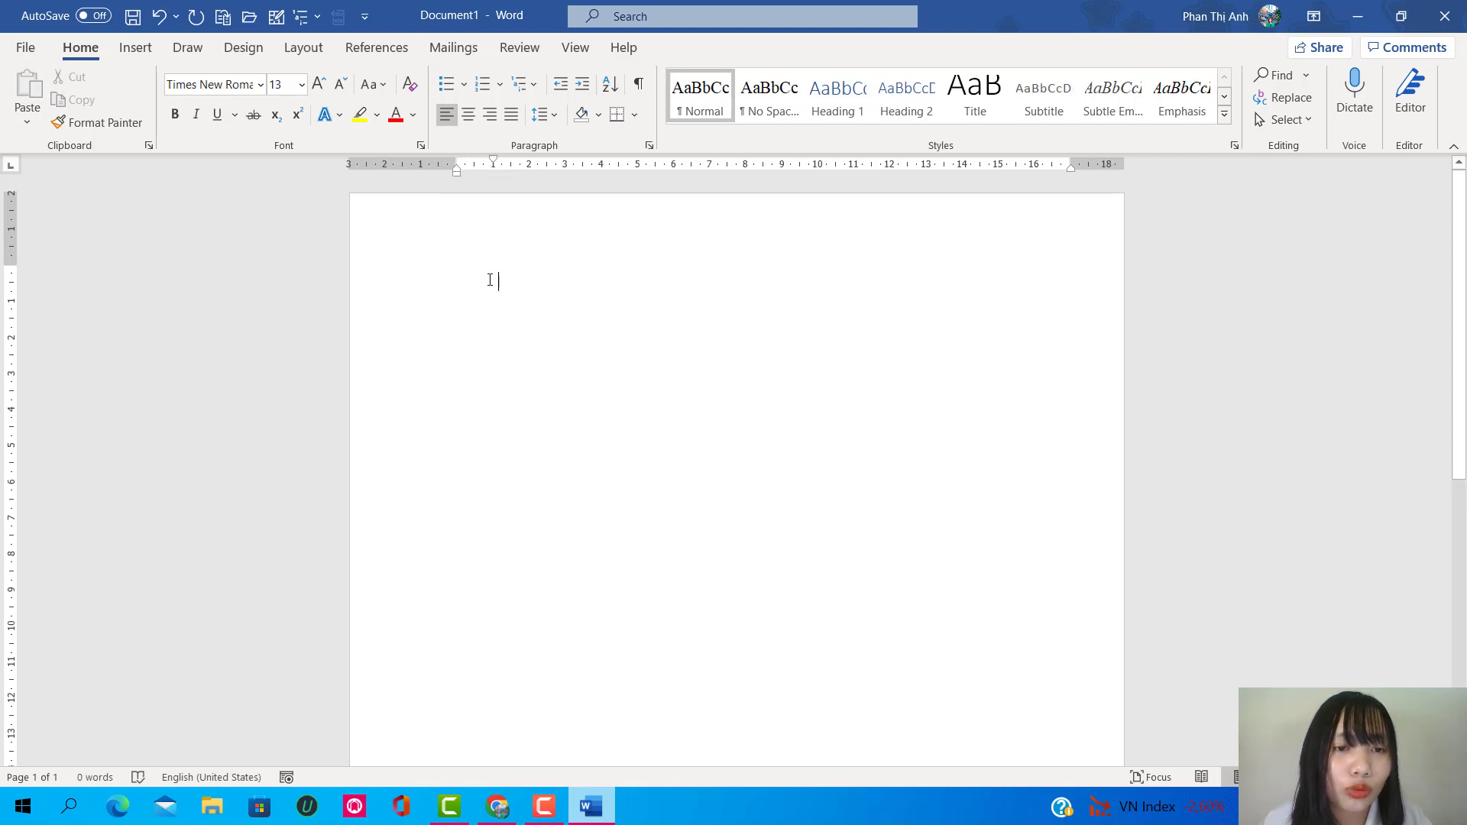
{"action": "left_click_drag", "start_coordinate": [495, 164], "coordinate": [457, 163]}
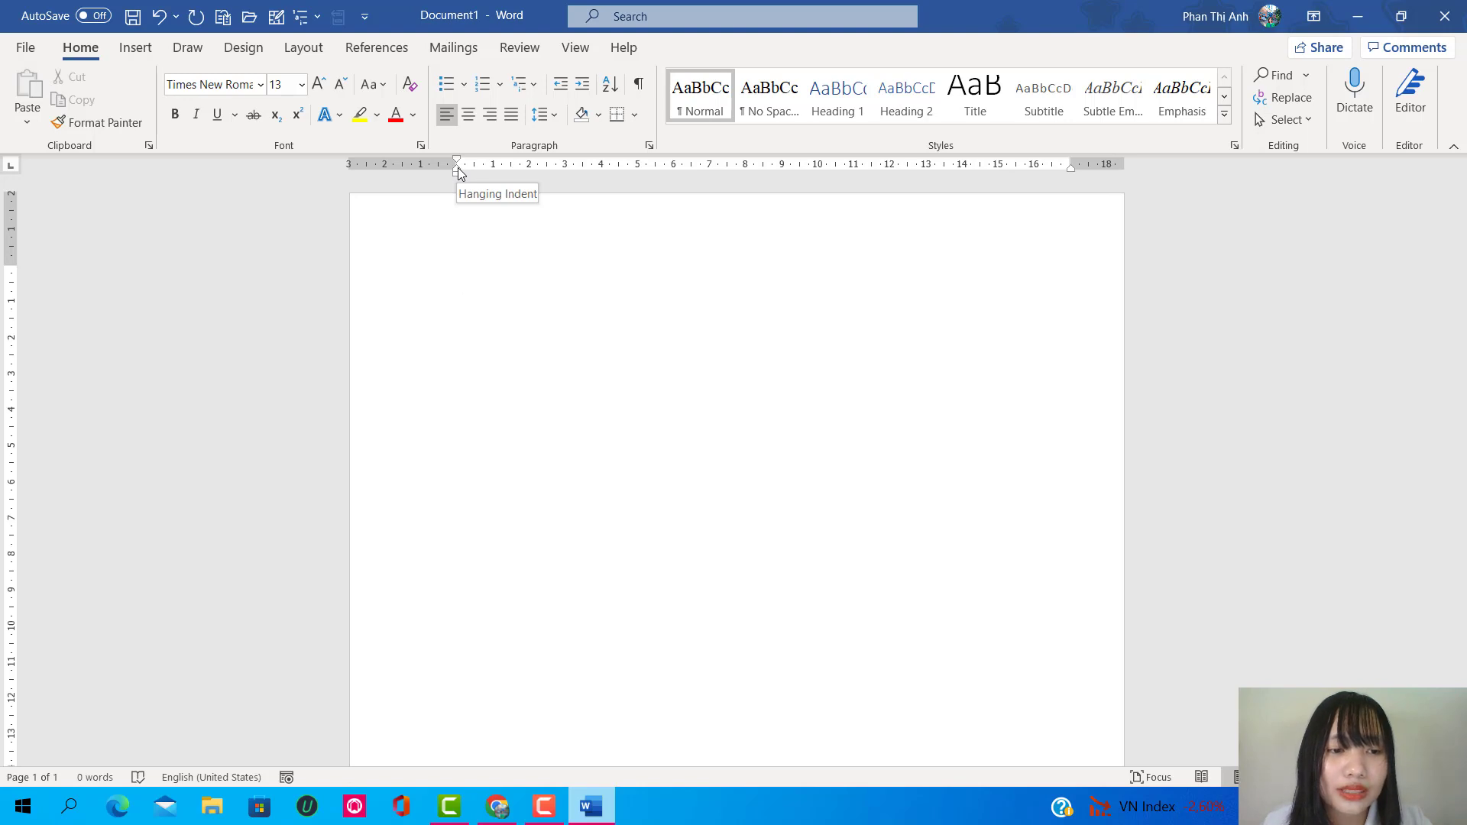
{"action": "key", "text": "ctrl+v"}
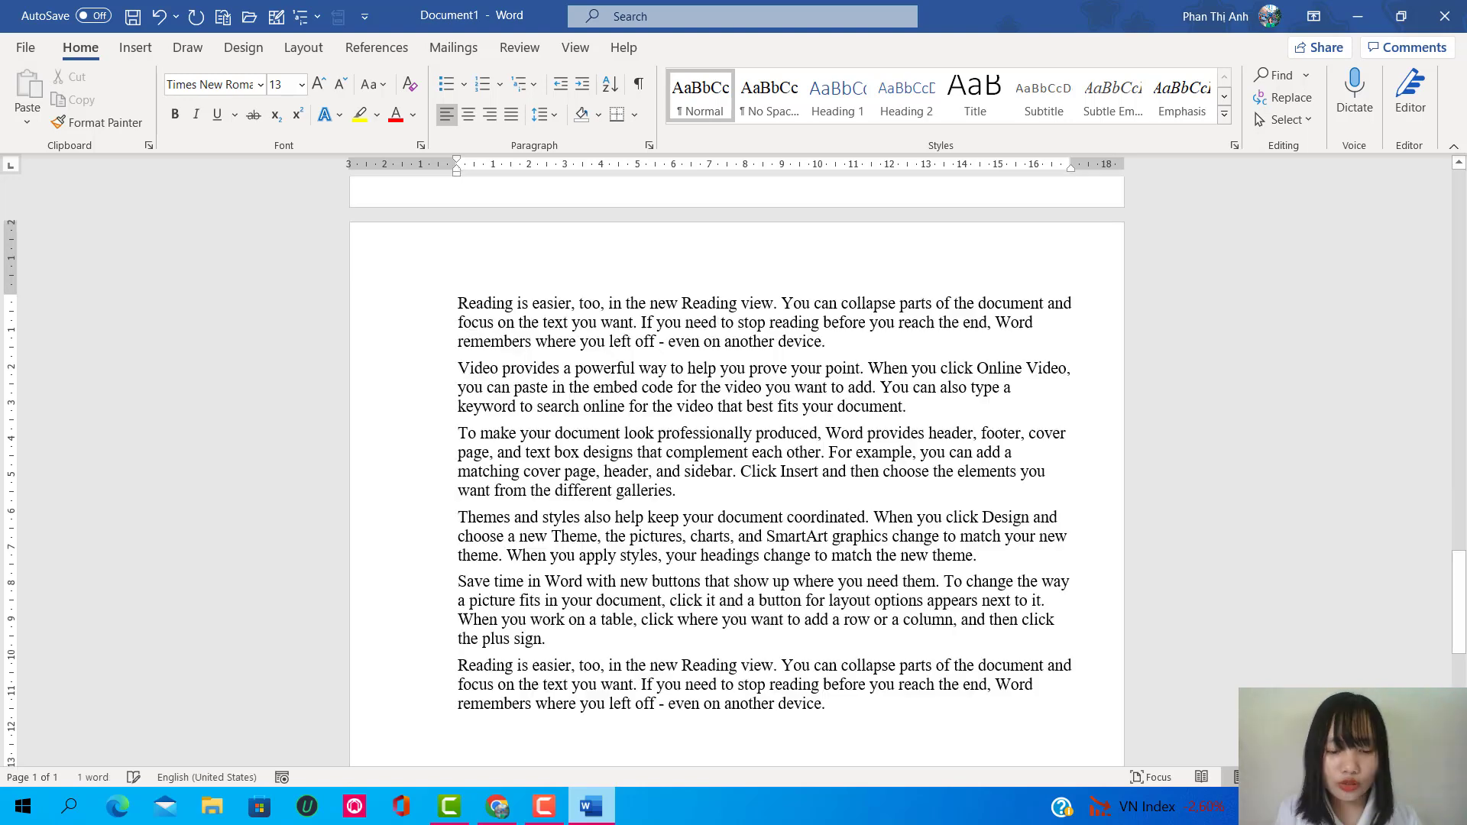
{"action": "scroll", "coordinate": [471, 289], "scroll_direction": "up", "scroll_amount": 10}
{"action": "left_click", "coordinate": [471, 289]}
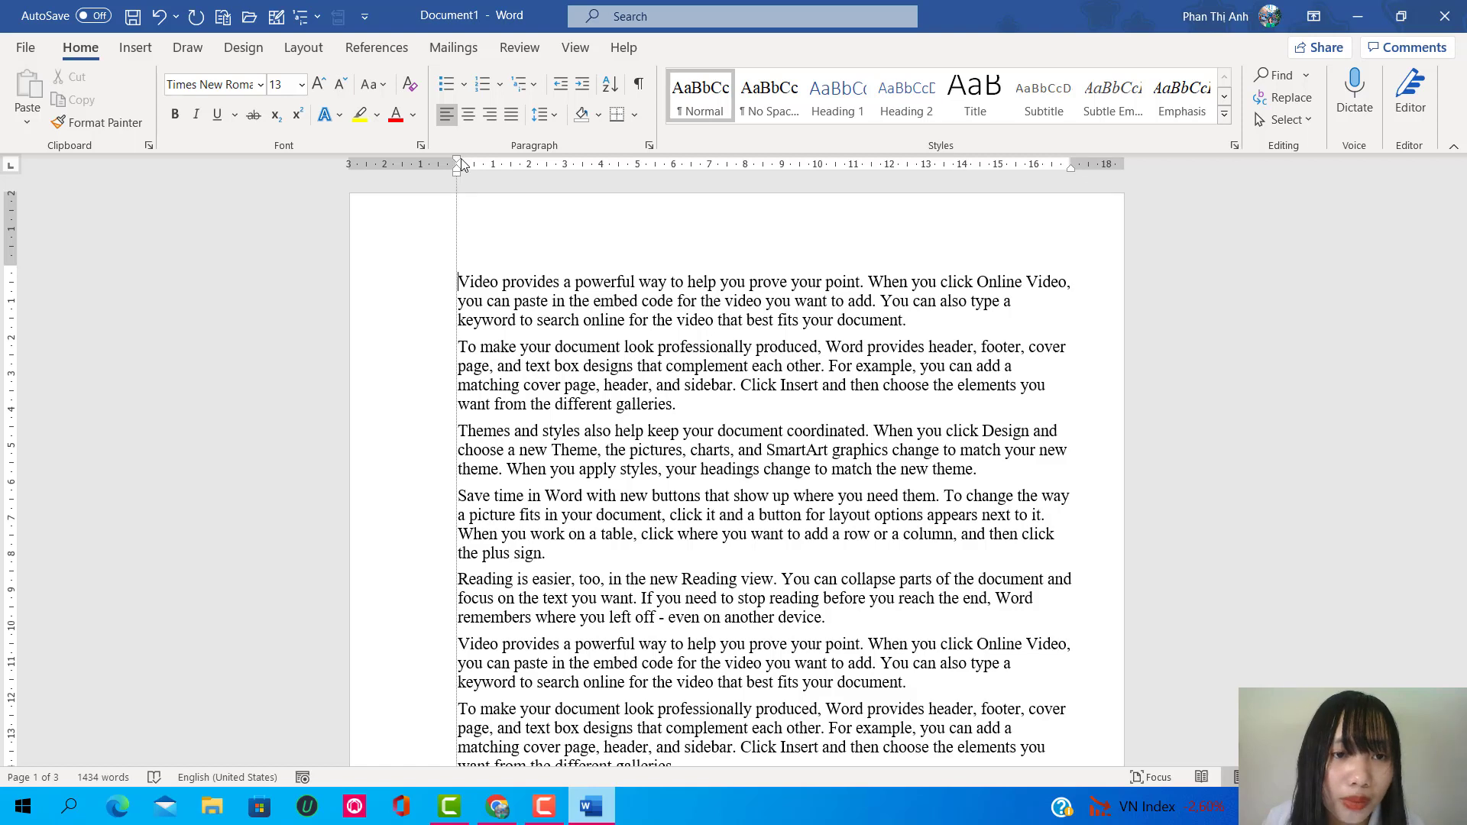
{"action": "left_click_drag", "start_coordinate": [458, 161], "coordinate": [485, 165]}
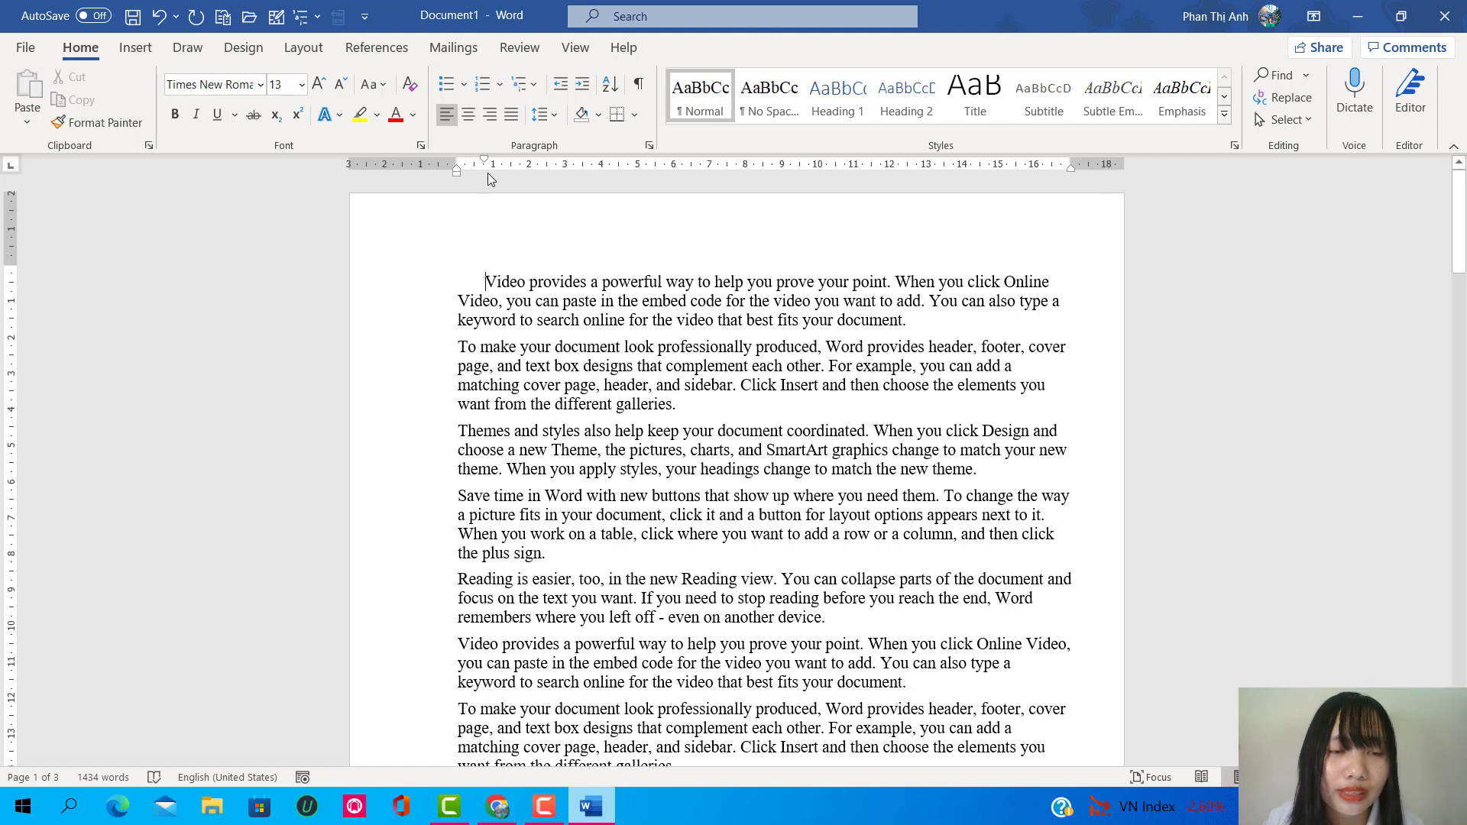
{"action": "left_click_drag", "start_coordinate": [485, 162], "coordinate": [457, 167]}
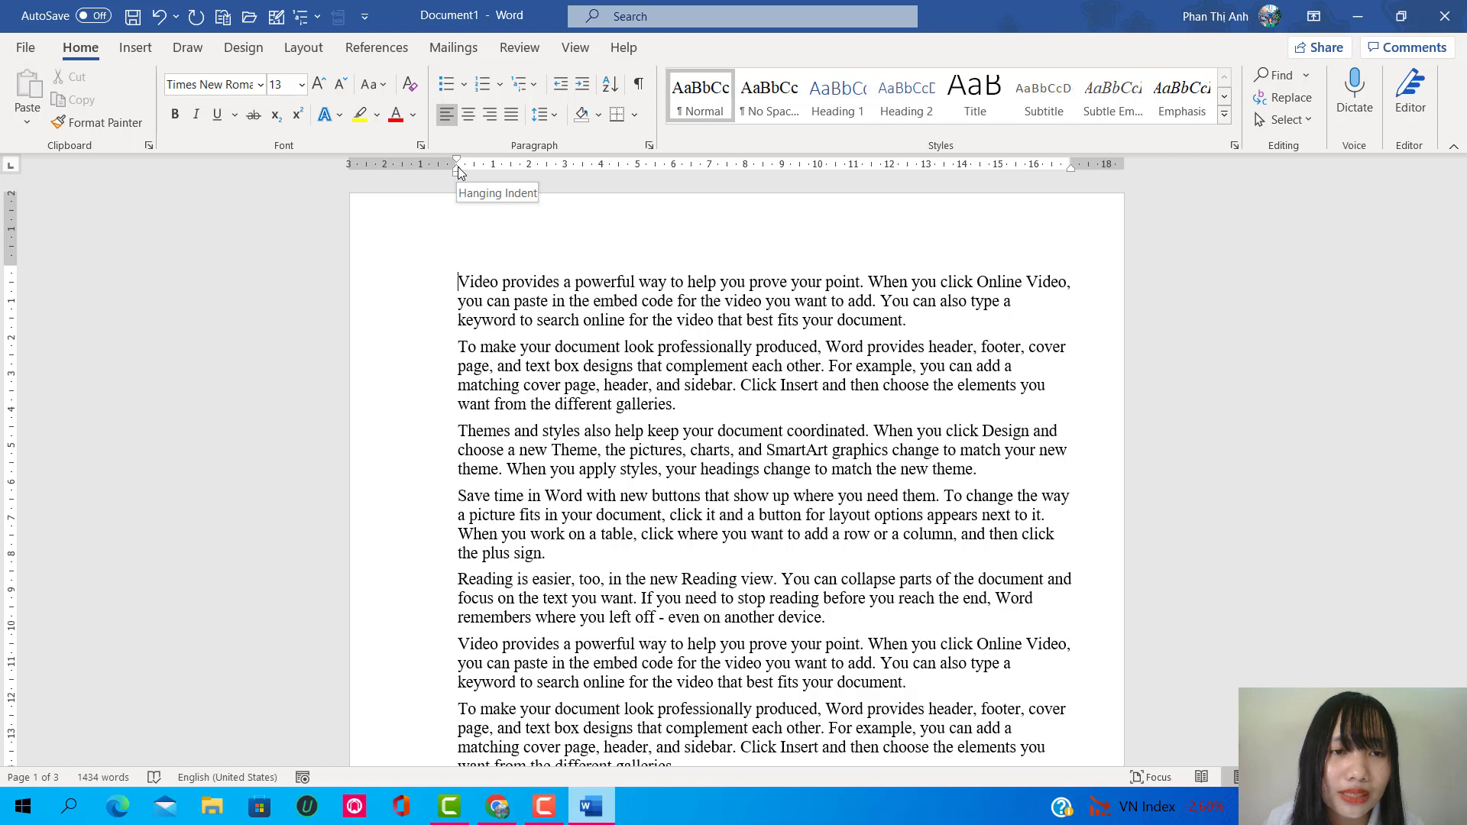
{"action": "left_click_drag", "start_coordinate": [457, 166], "coordinate": [482, 167]}
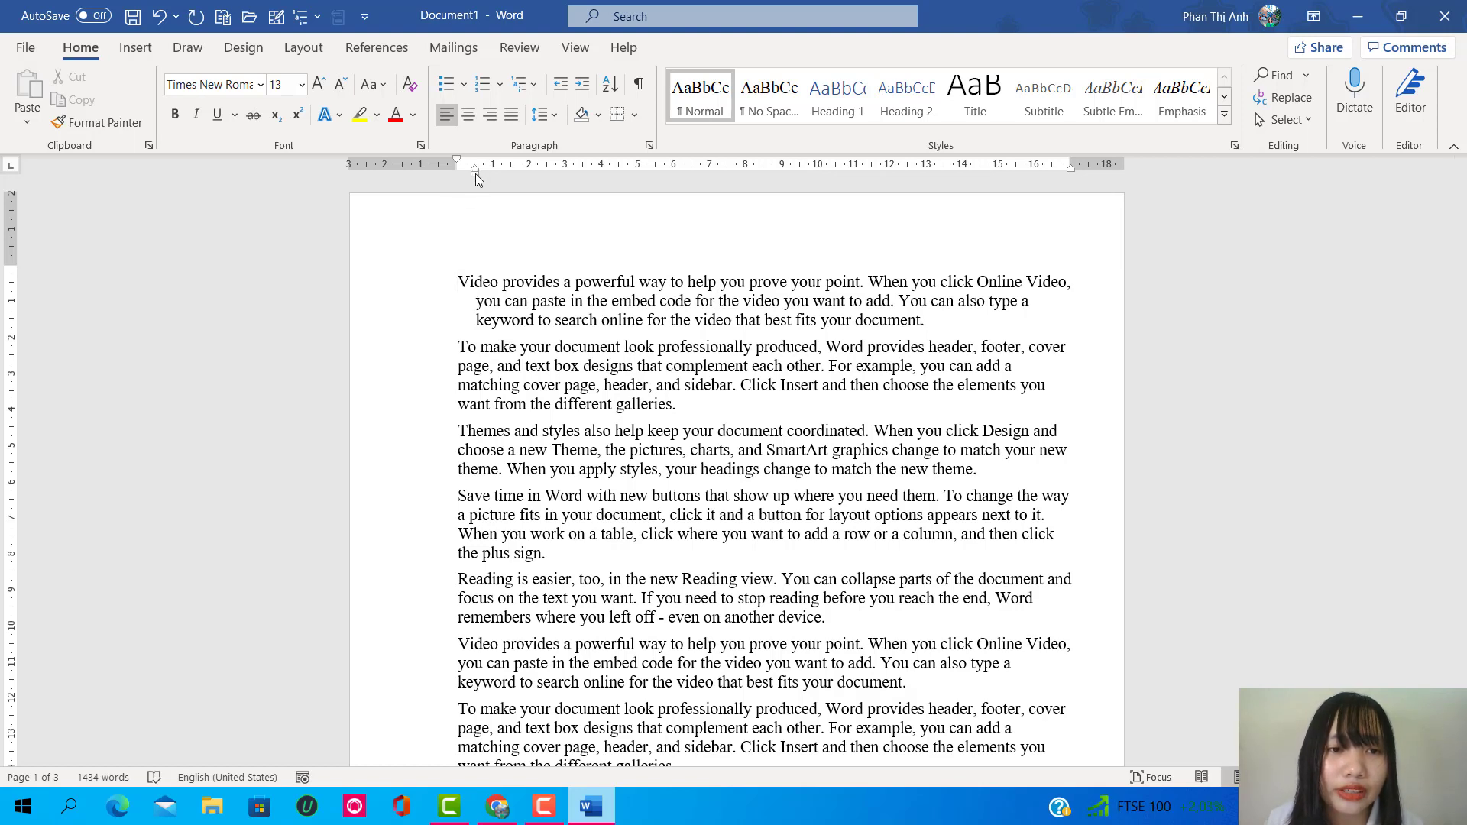
{"action": "left_click_drag", "start_coordinate": [474, 168], "coordinate": [457, 170]}
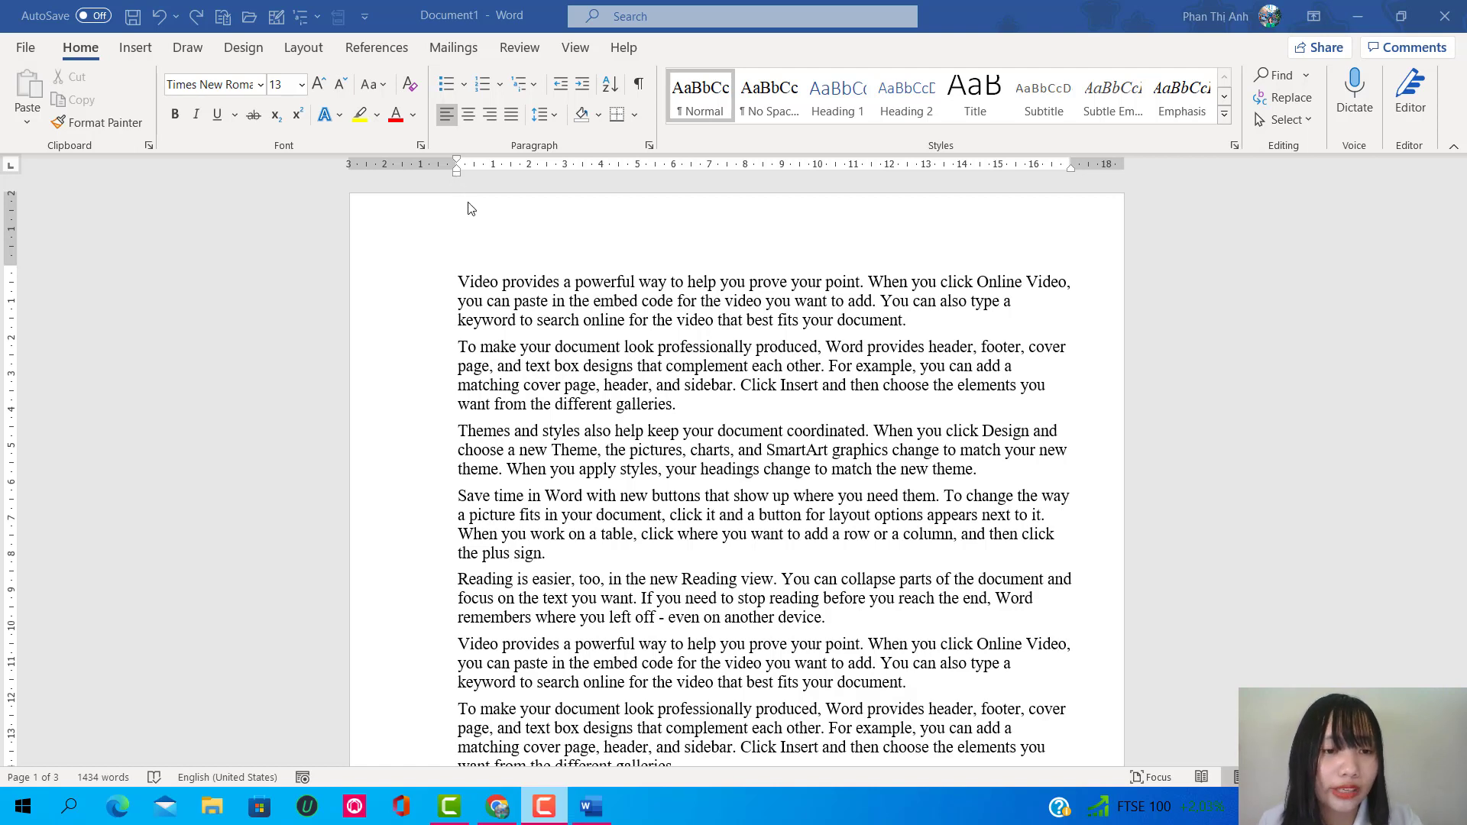
{"action": "left_click", "coordinate": [459, 286]}
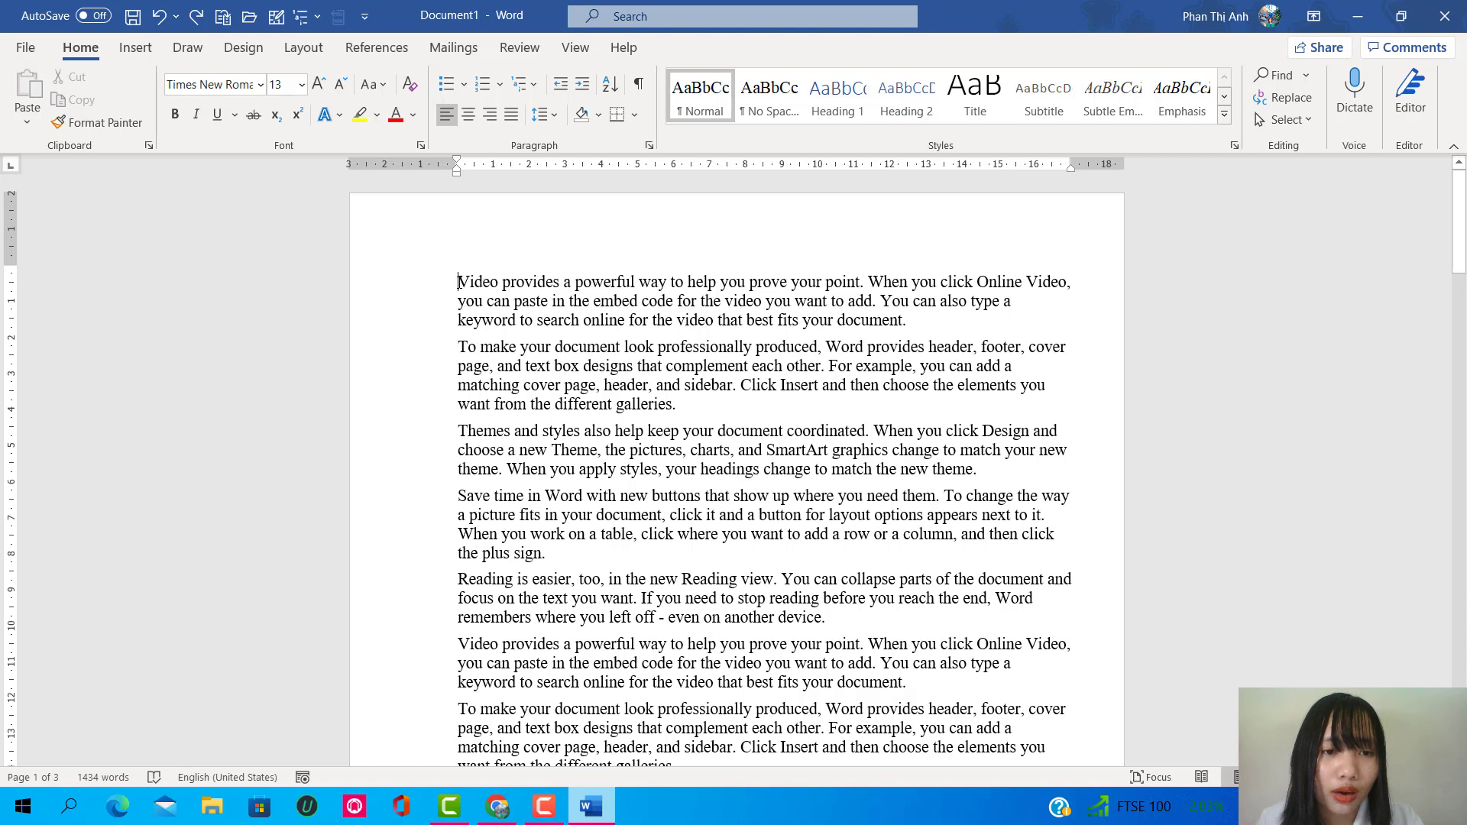
{"action": "left_click_drag", "start_coordinate": [457, 177], "coordinate": [457, 179]}
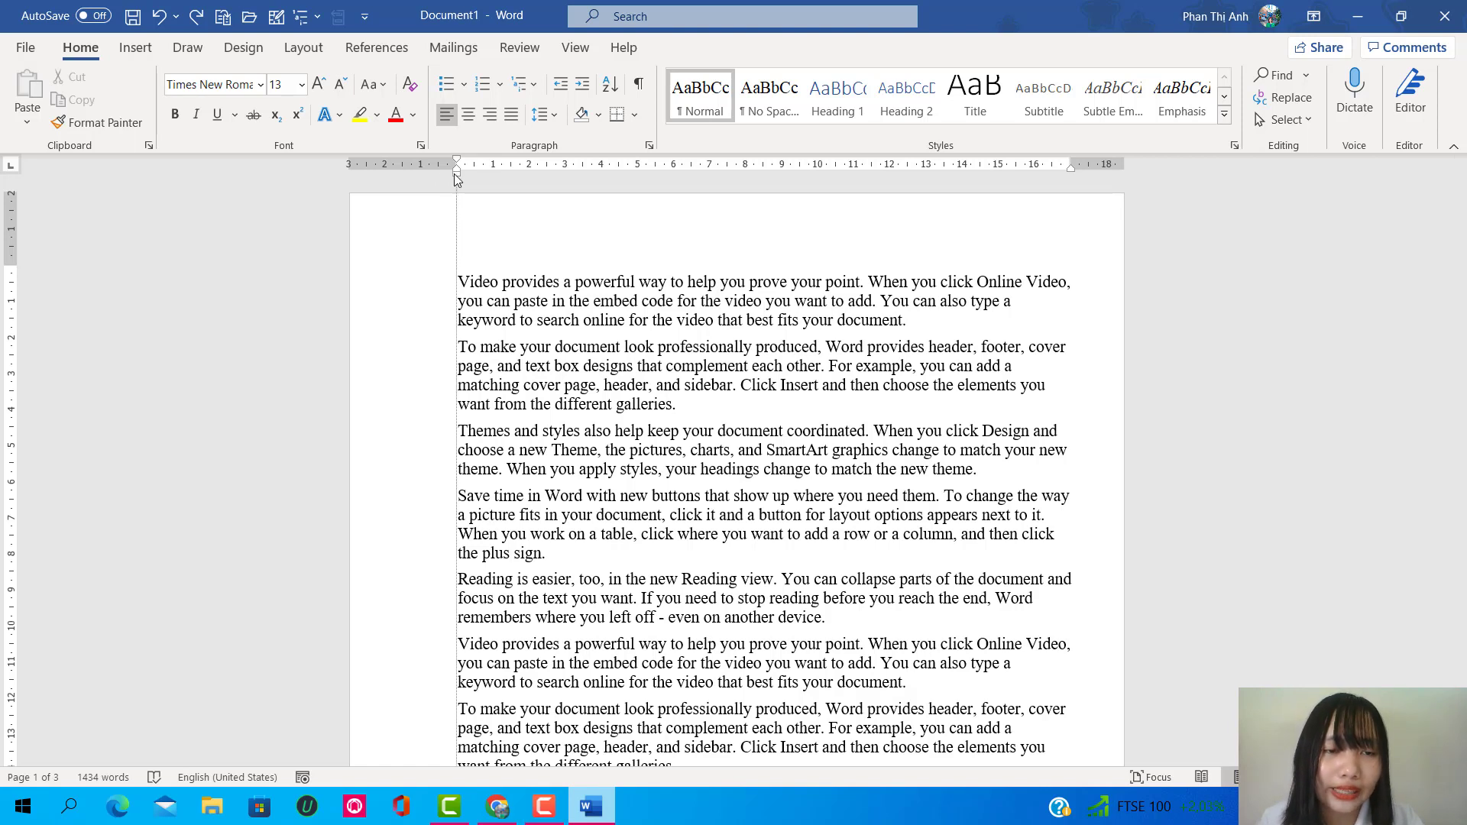
{"action": "mouse_move", "coordinate": [457, 174]}
{"action": "left_mouse_down"}
{"action": "mouse_move", "coordinate": [703, 176]}
{"action": "mouse_move", "coordinate": [535, 176]}
{"action": "mouse_move", "coordinate": [812, 206]}
{"action": "mouse_move", "coordinate": [528, 217]}
{"action": "mouse_move", "coordinate": [509, 171]}
{"action": "mouse_move", "coordinate": [459, 164]}
{"action": "left_mouse_up"}
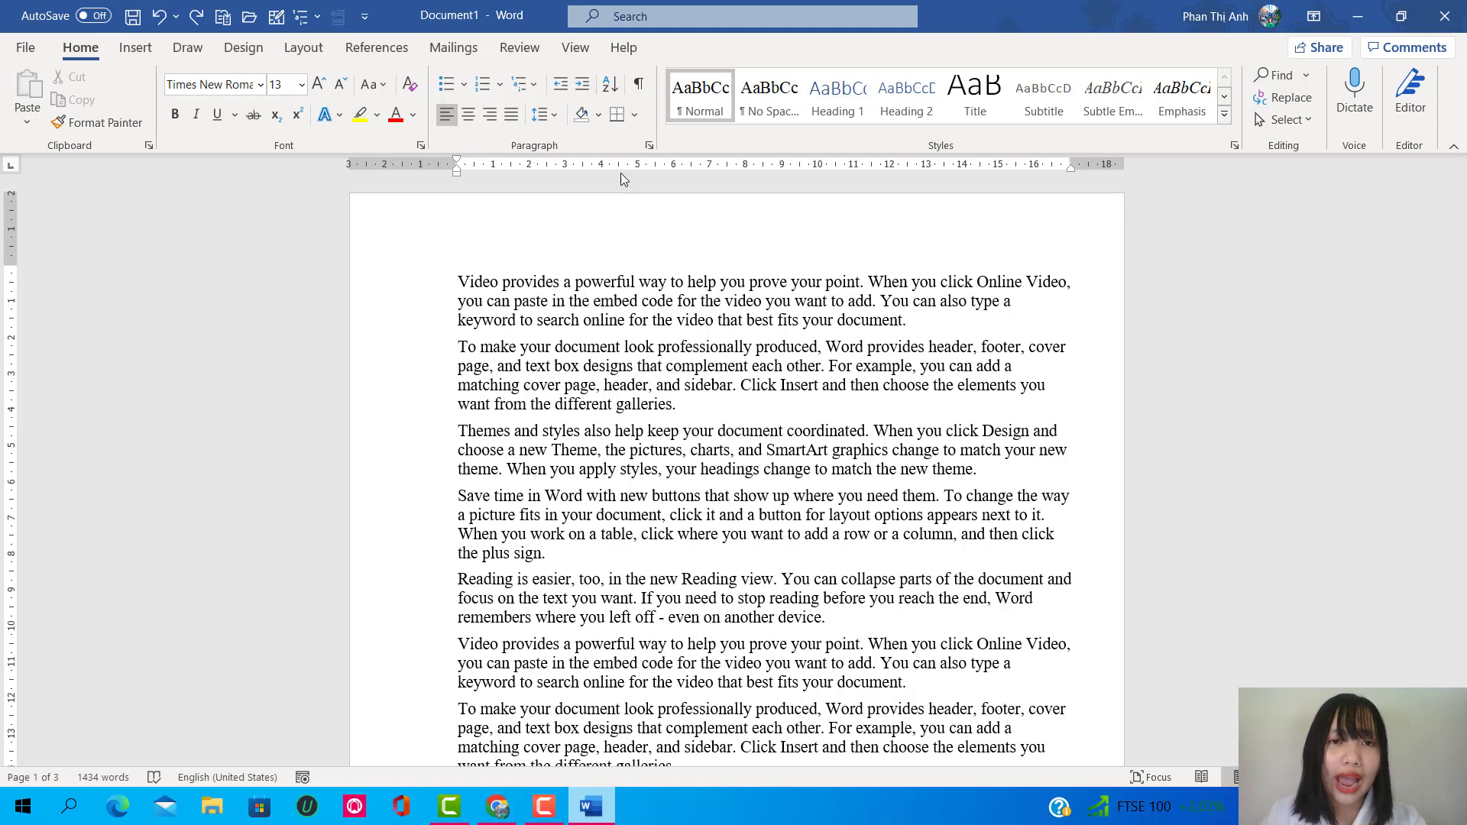
{"action": "left_click", "coordinate": [648, 146]}
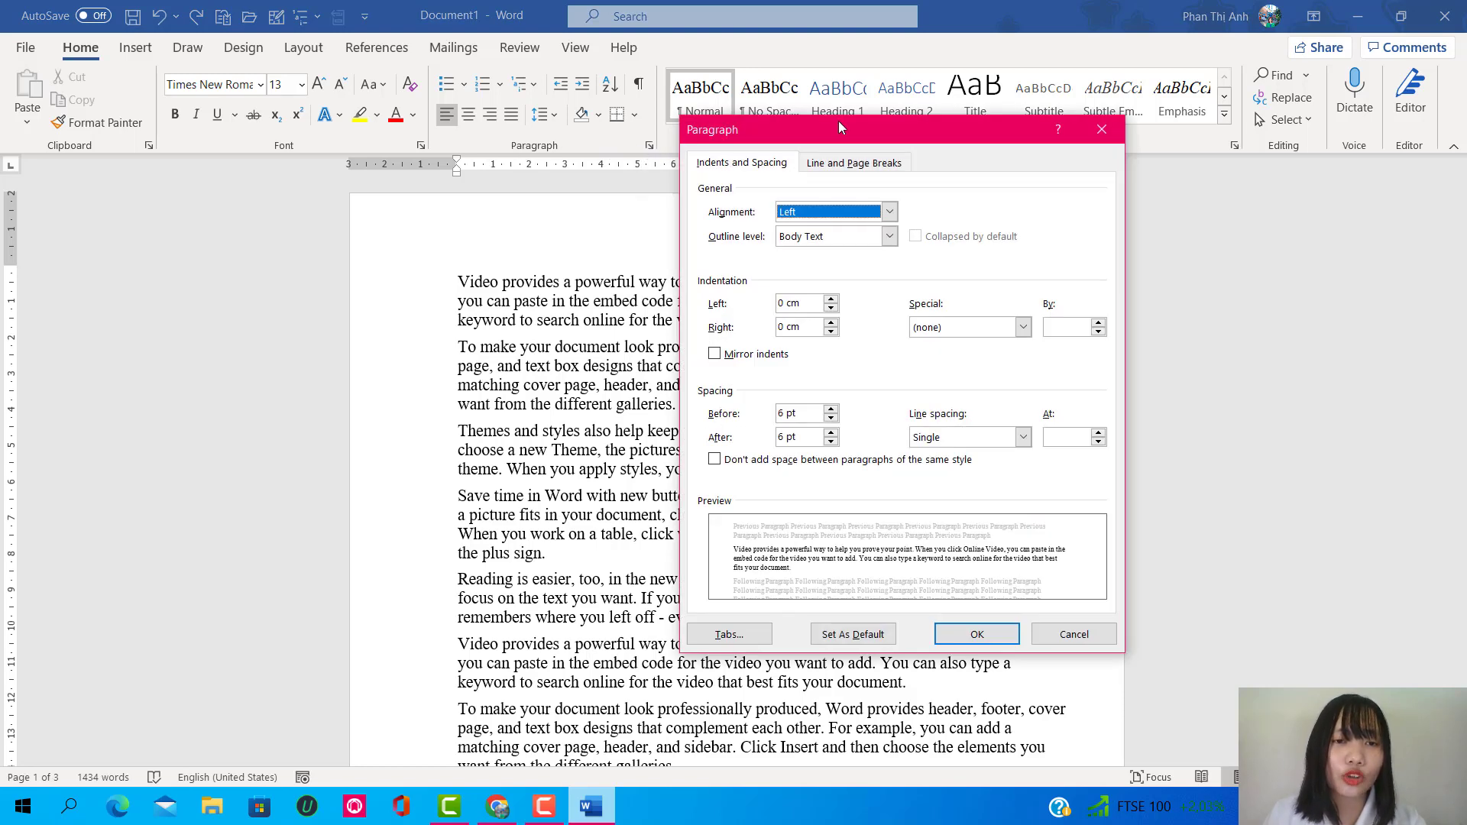
{"action": "left_click_drag", "start_coordinate": [826, 139], "coordinate": [767, 112]}
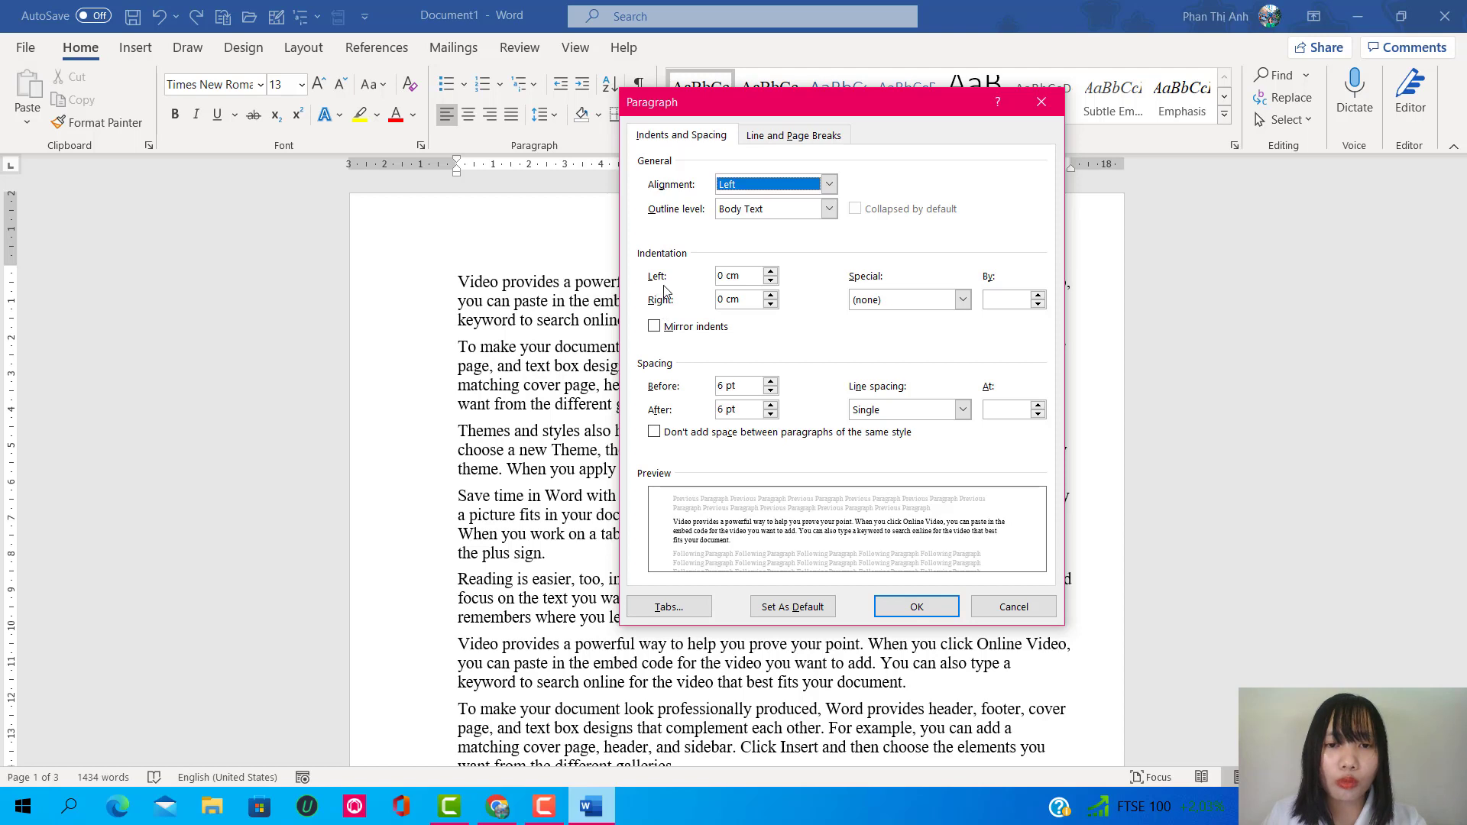
{"action": "left_click", "coordinate": [721, 276]}
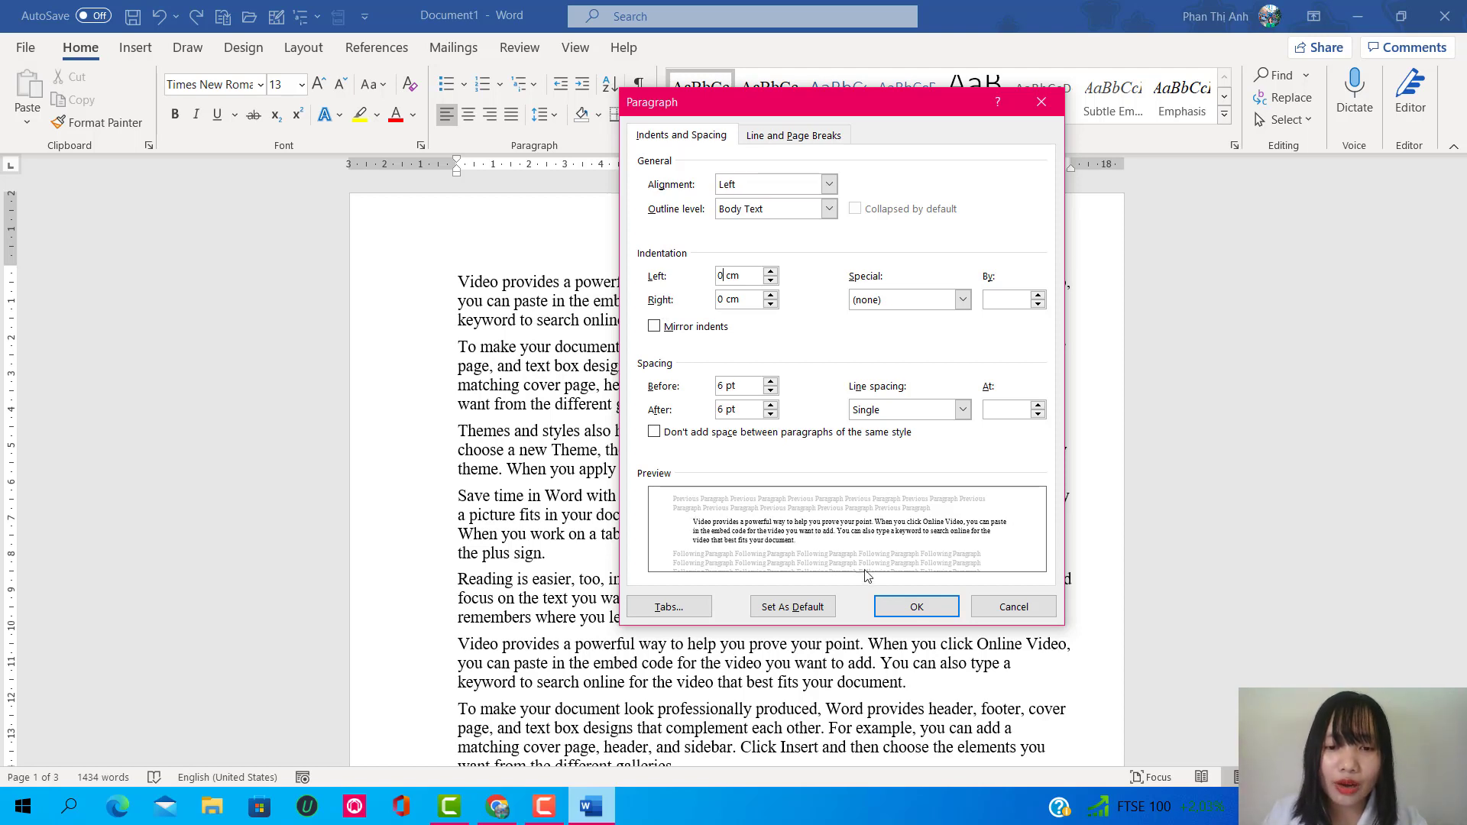
{"action": "left_click", "coordinate": [770, 274]}
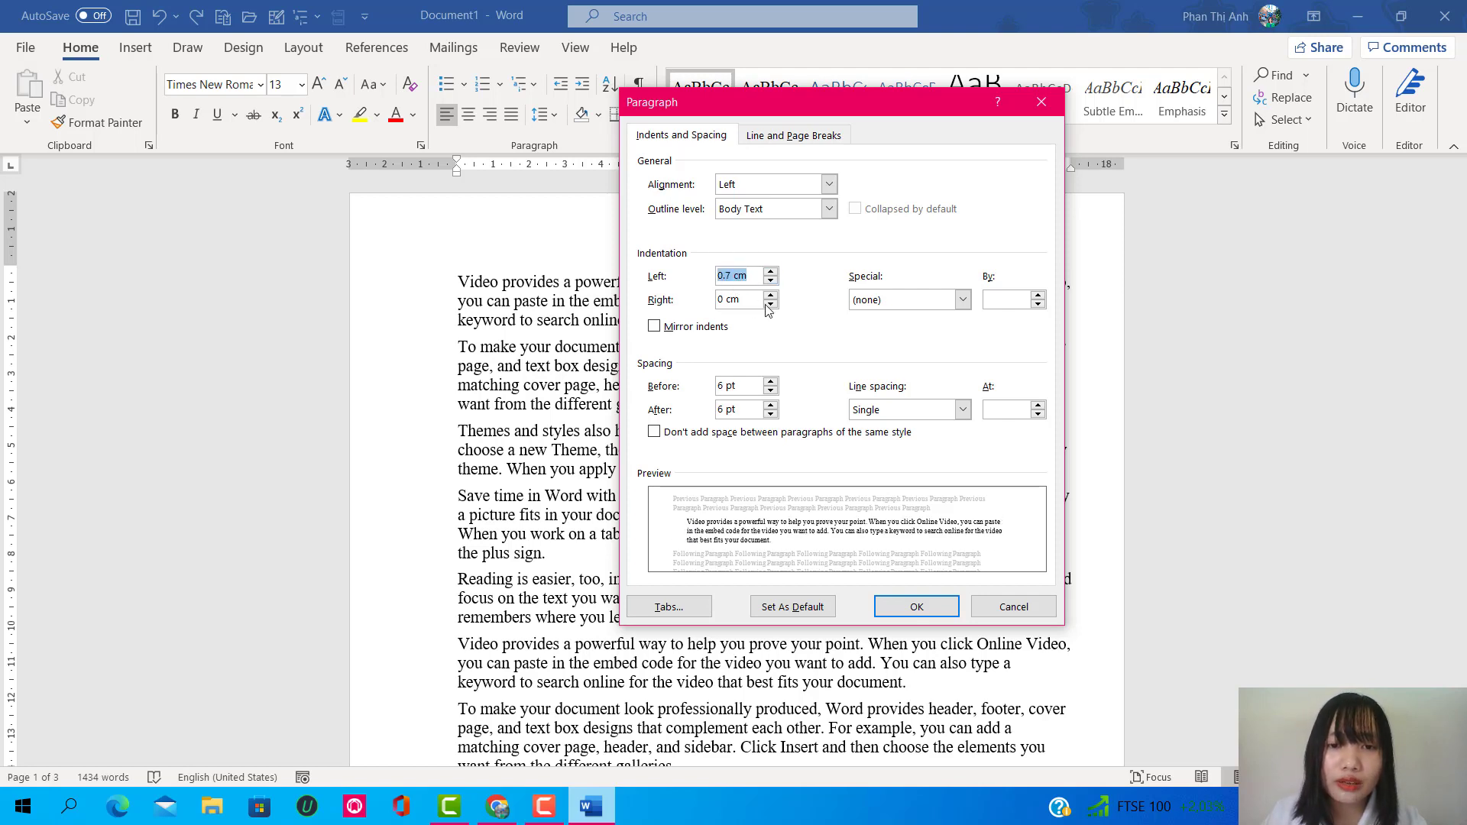
{"action": "left_click", "coordinate": [770, 273]}
{"action": "left_click", "coordinate": [771, 273]}
{"action": "left_click", "coordinate": [771, 273]}
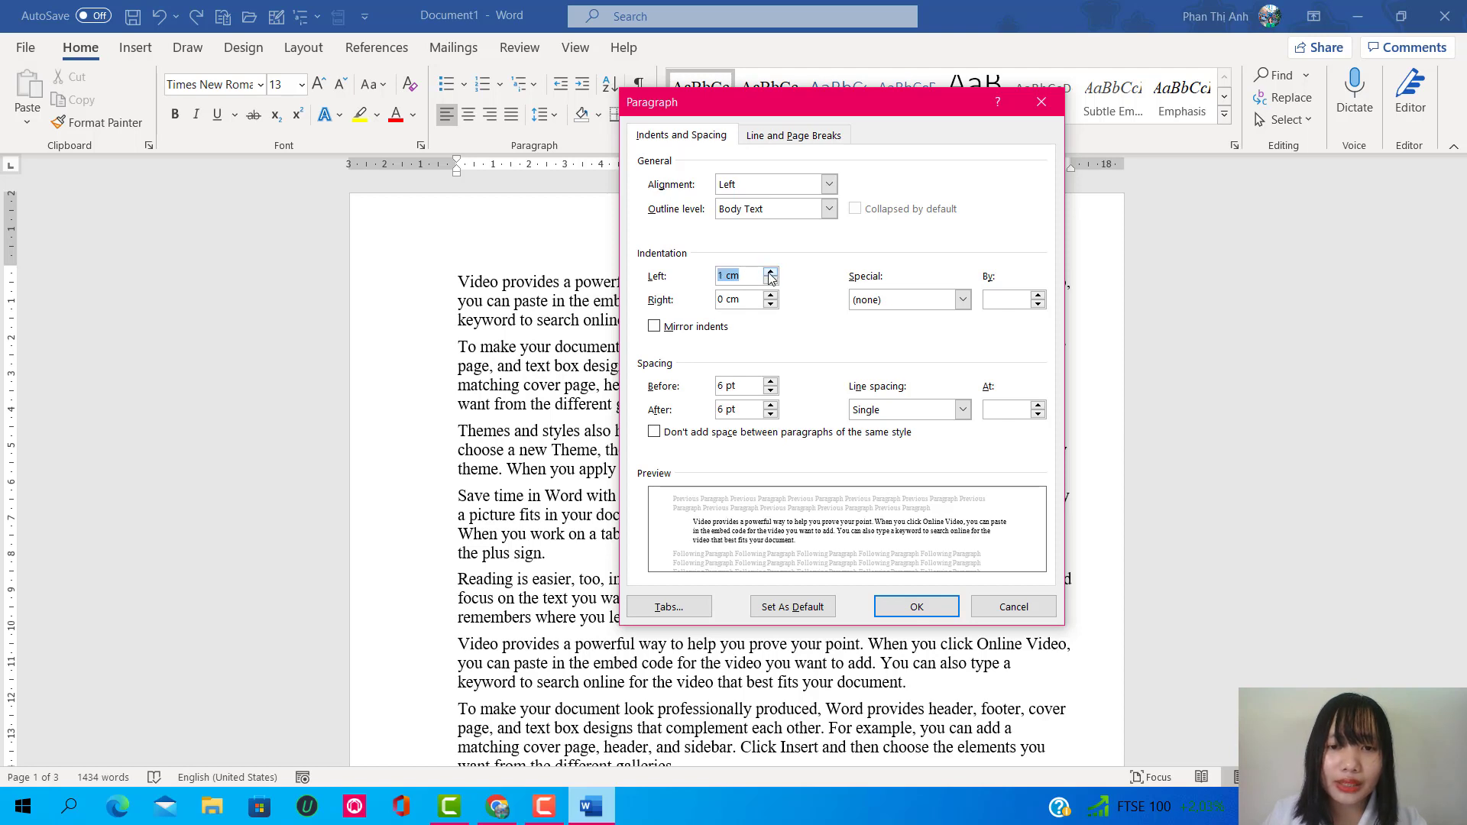
{"action": "left_click", "coordinate": [770, 273]}
{"action": "left_click", "coordinate": [770, 273]}
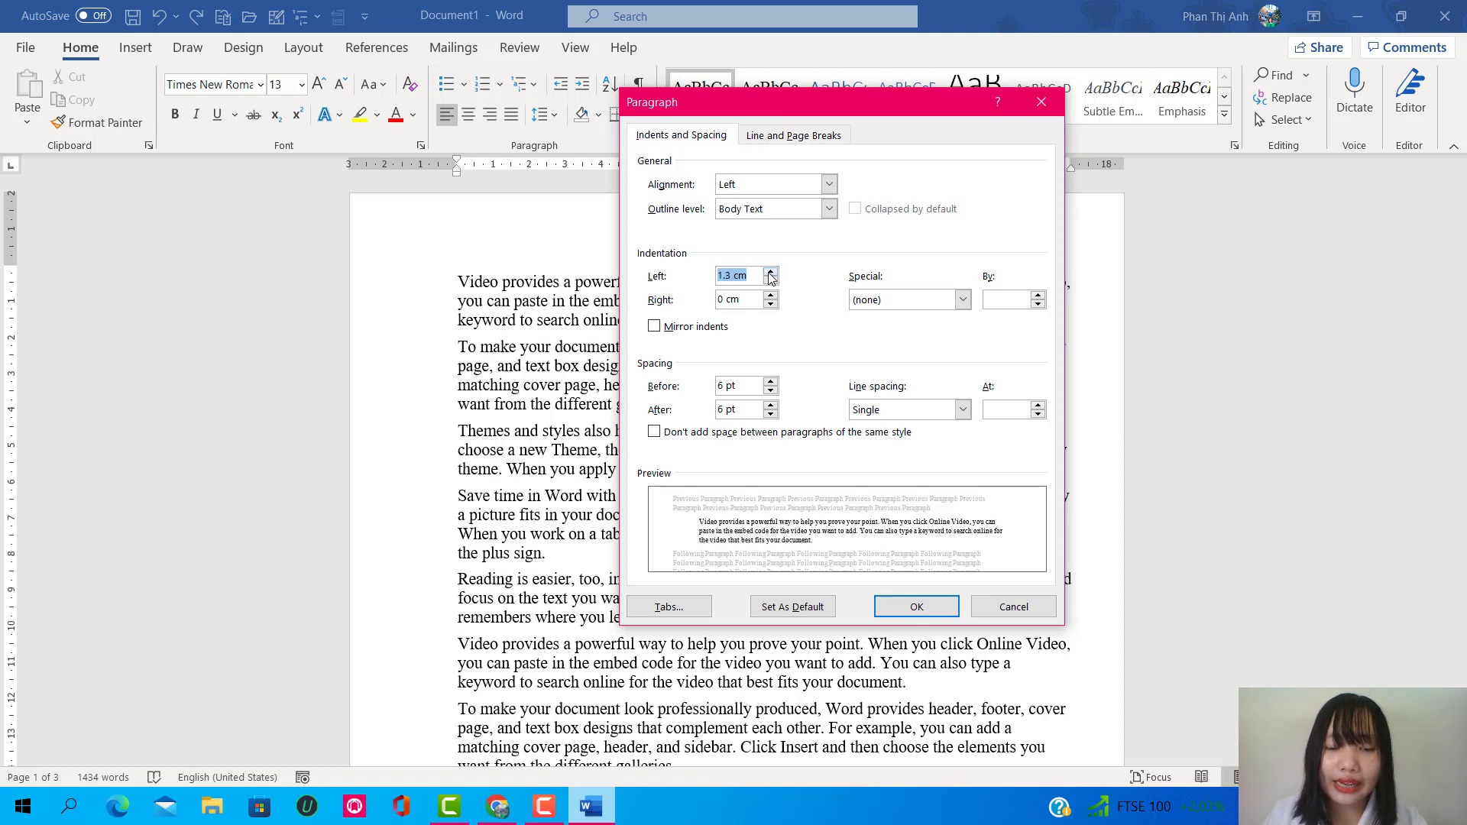
{"action": "left_click", "coordinate": [771, 273]}
{"action": "left_click", "coordinate": [771, 273]}
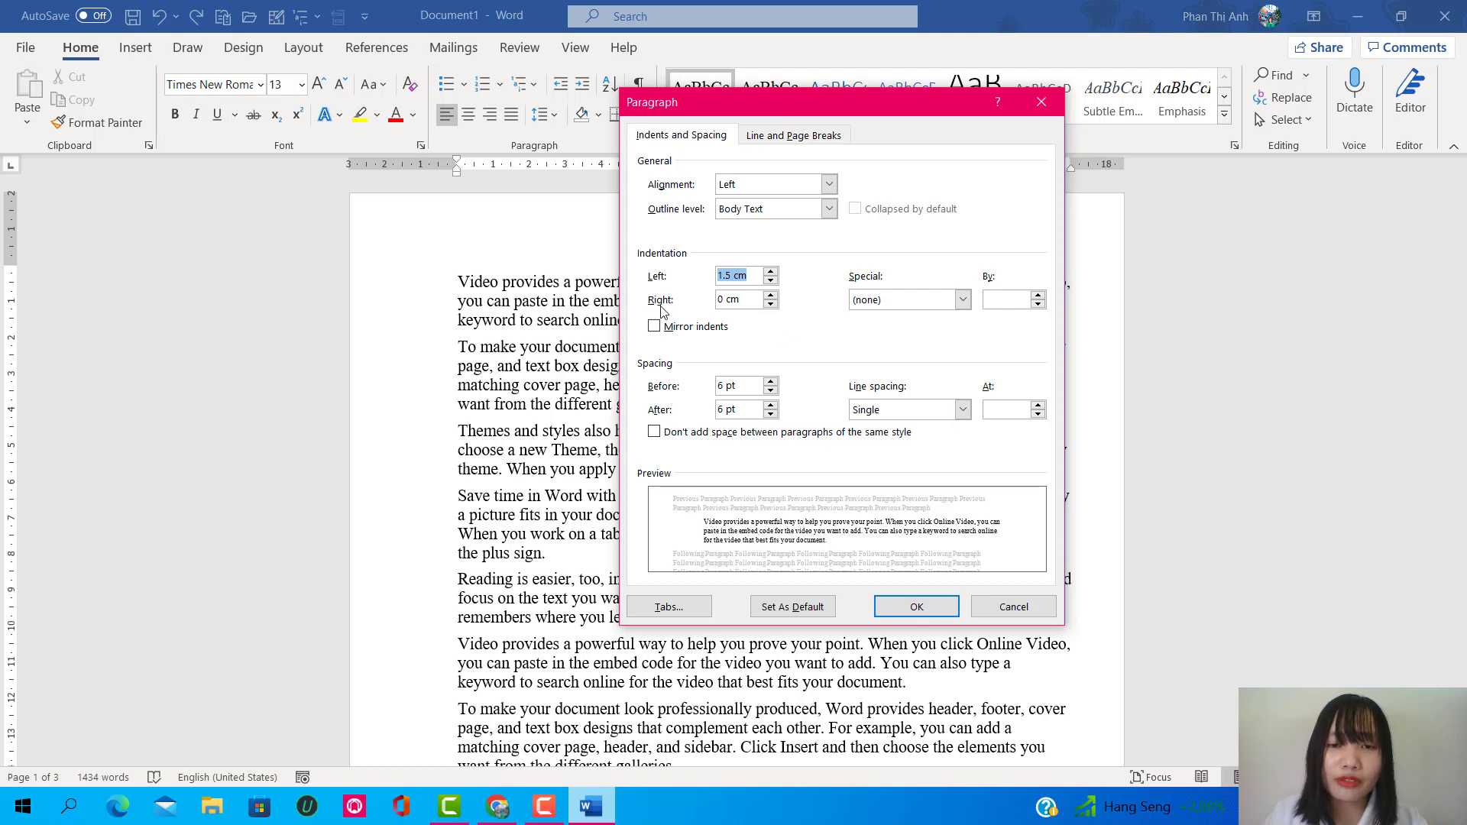
{"action": "left_click", "coordinate": [771, 297]}
{"action": "left_click", "coordinate": [771, 297]}
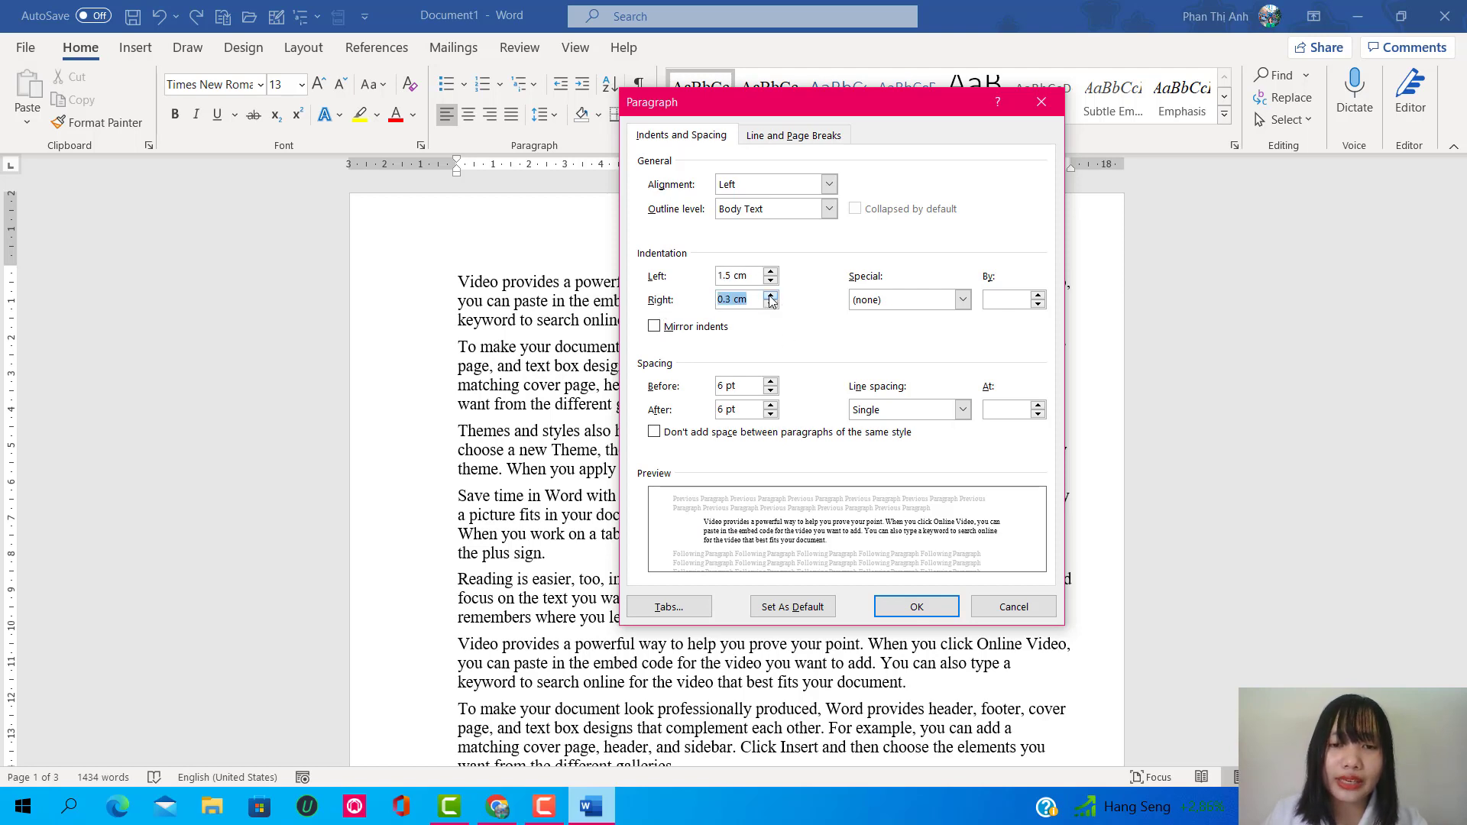
{"action": "left_click", "coordinate": [771, 297]}
{"action": "left_click", "coordinate": [770, 297]}
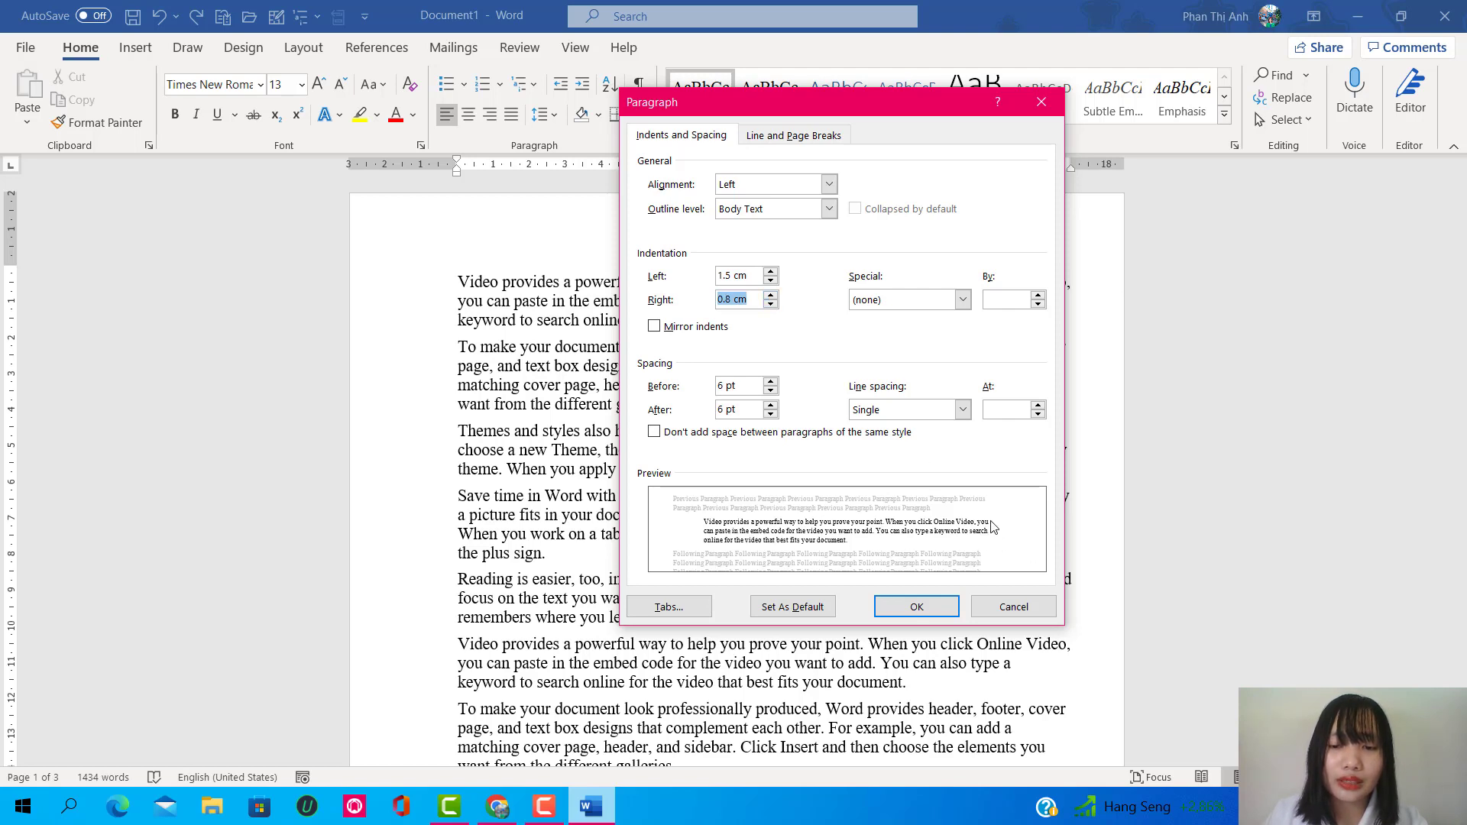
{"action": "left_click", "coordinate": [770, 294]}
{"action": "left_click", "coordinate": [770, 294]}
{"action": "left_click", "coordinate": [770, 294]}
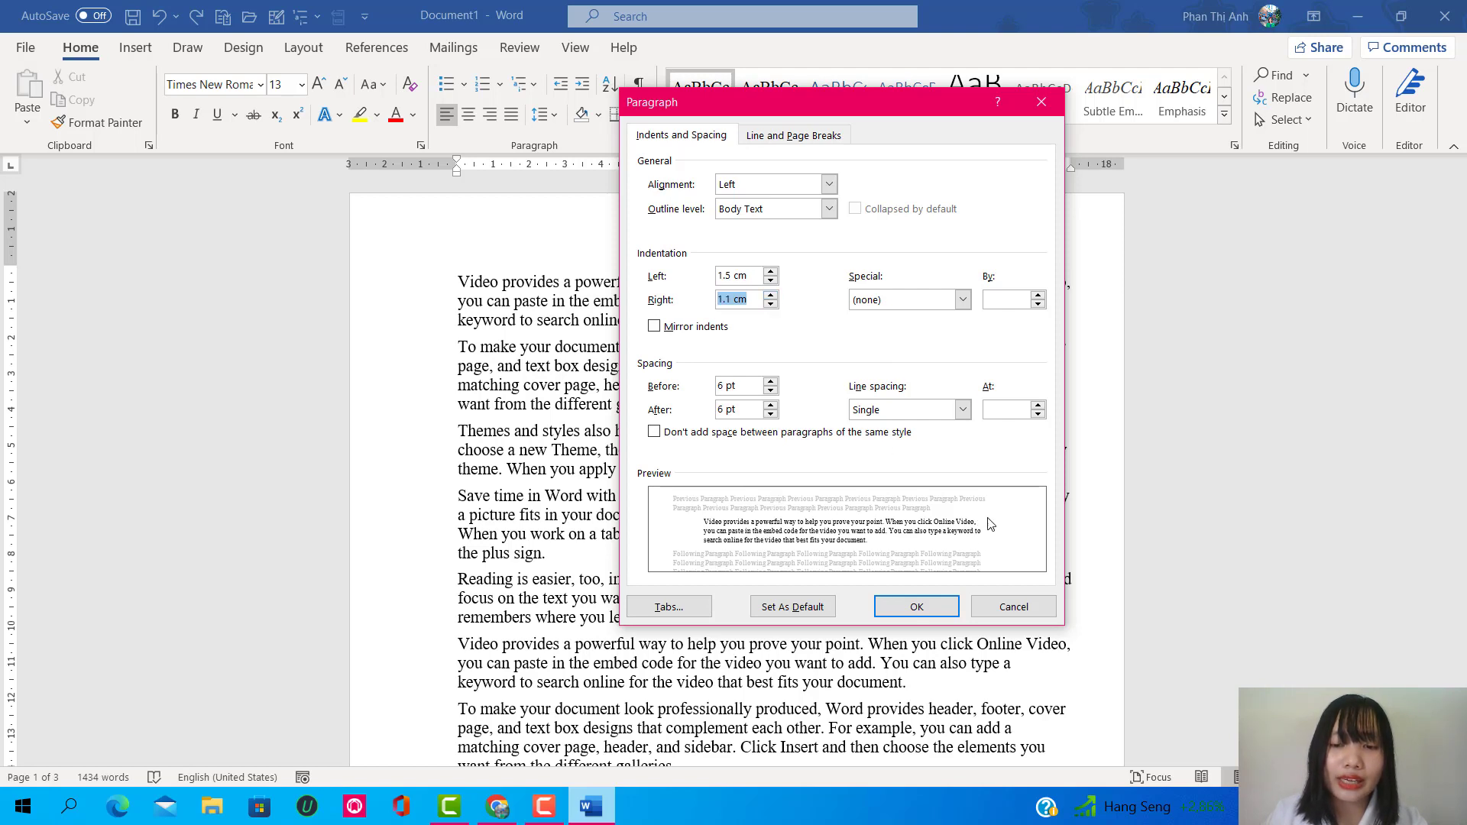
{"action": "left_click", "coordinate": [770, 295]}
{"action": "left_click", "coordinate": [770, 296]}
{"action": "left_click", "coordinate": [771, 295]}
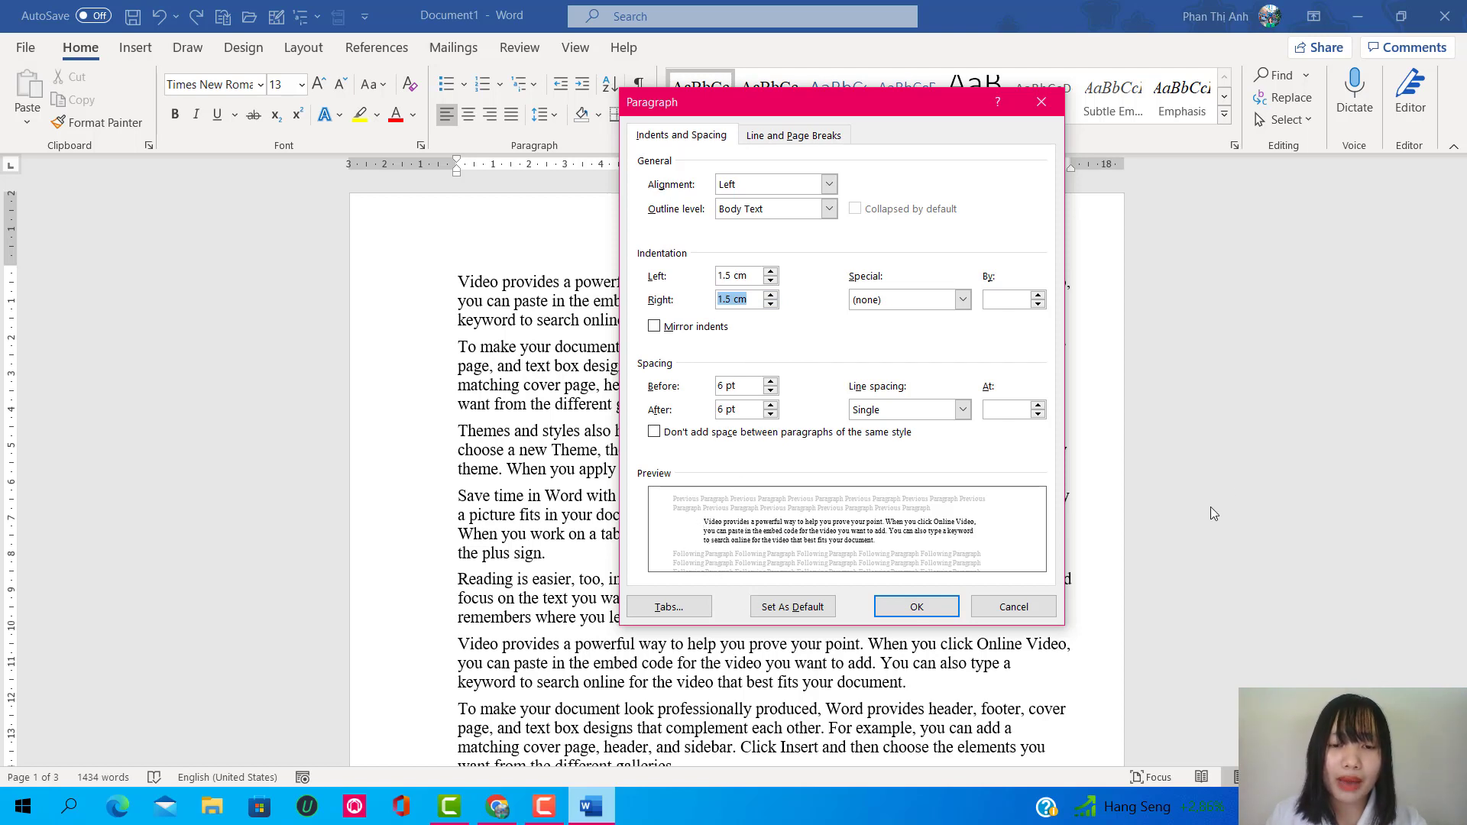
{"action": "left_click", "coordinate": [730, 276]}
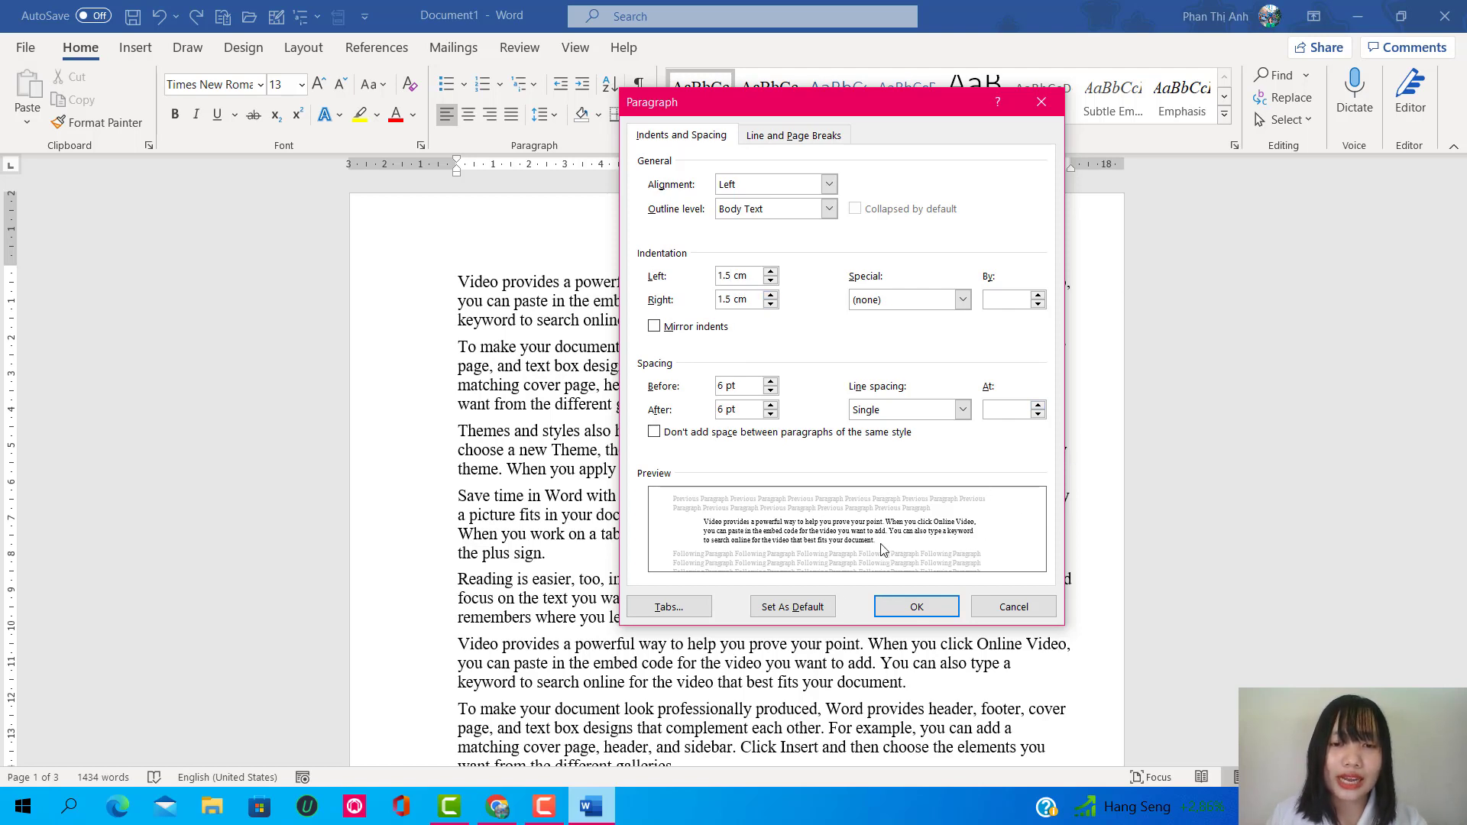
{"action": "left_click", "coordinate": [913, 604]}
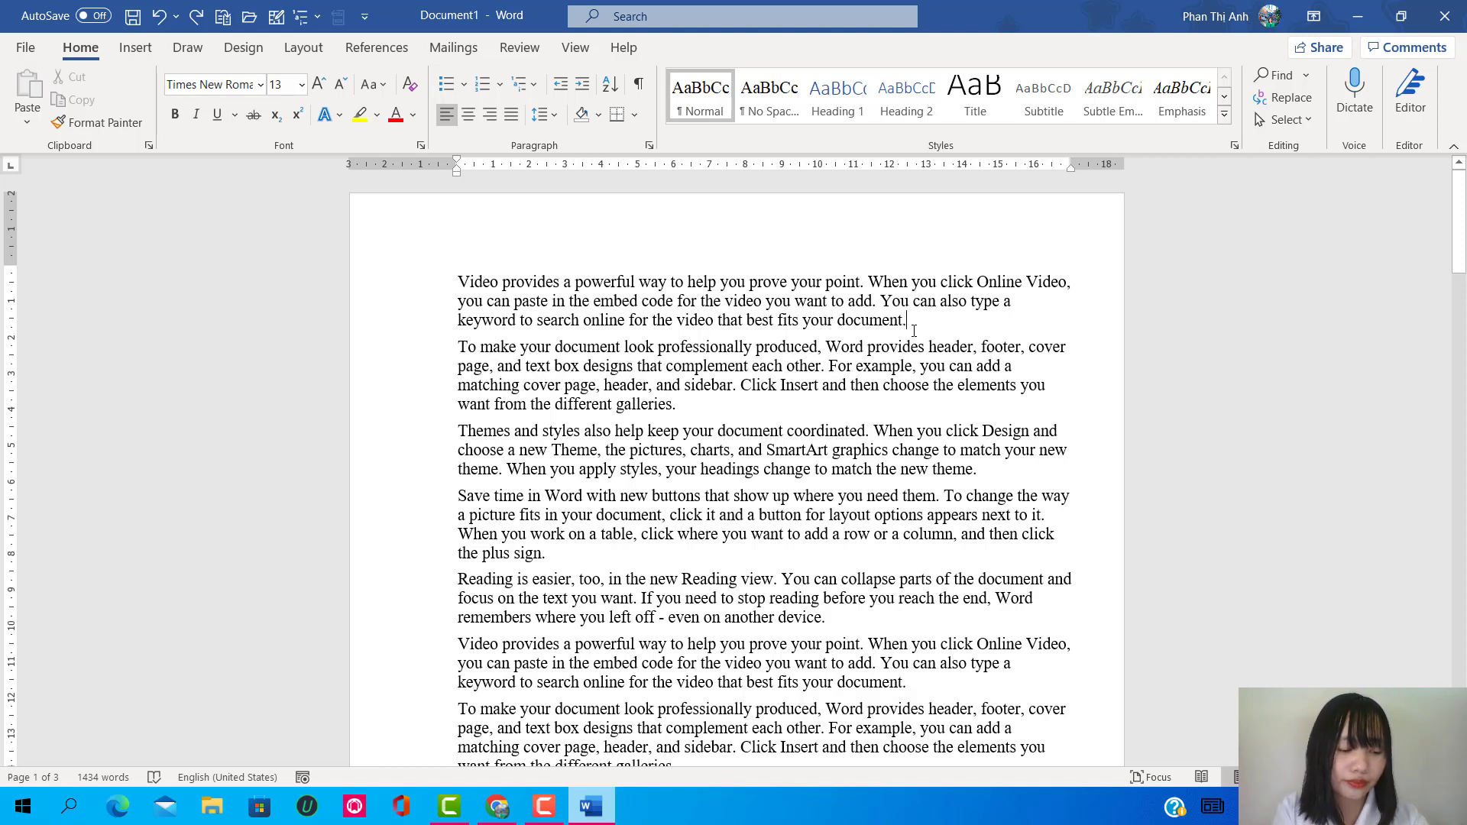
Step: Insert a page break after the opening paragraph, then undo it so the text flows on
{"action": "key", "text": "ctrl+Return"}
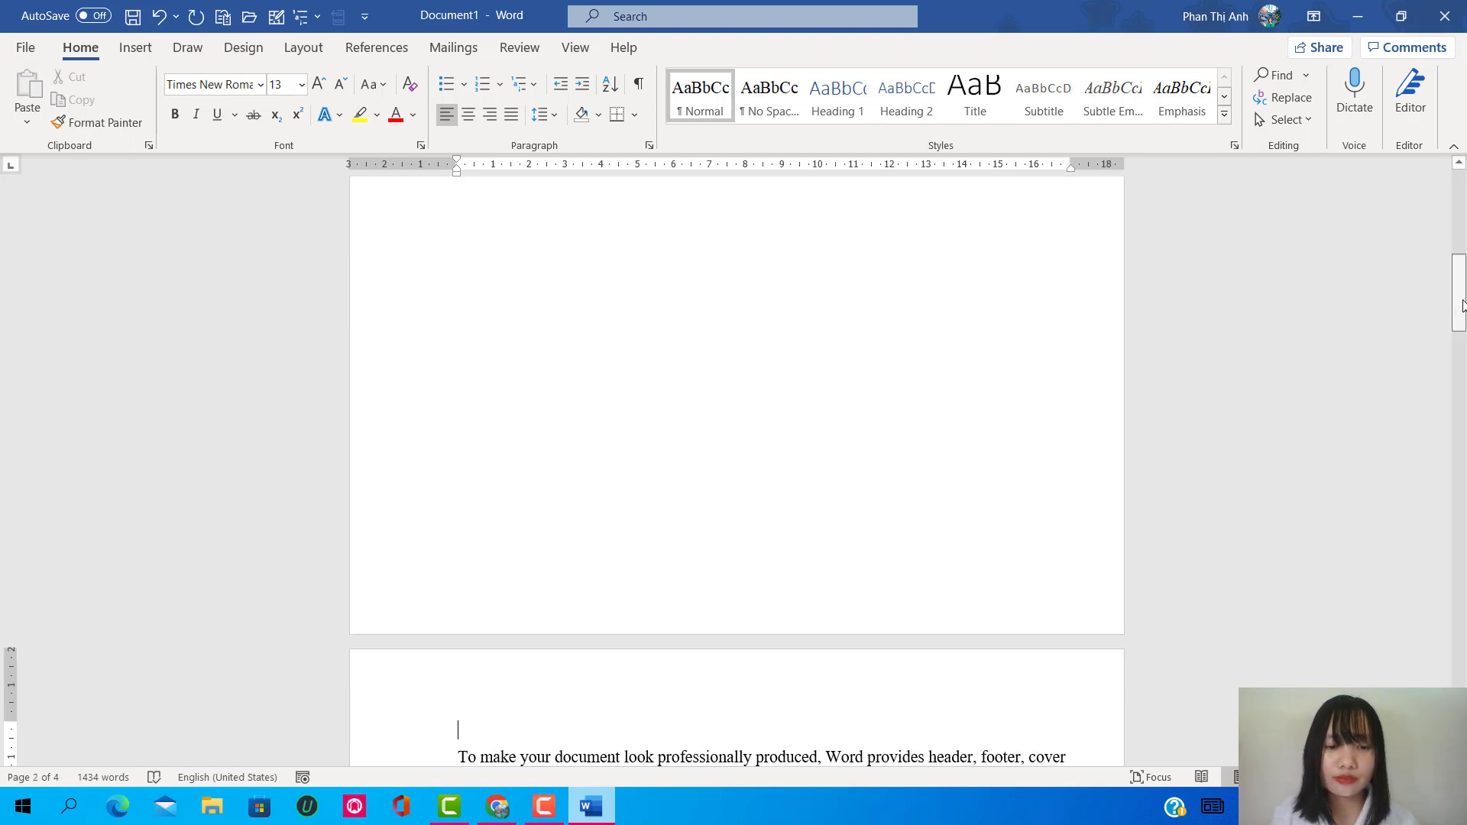
{"action": "scroll", "coordinate": [1007, 345], "scroll_direction": "up", "scroll_amount": 8}
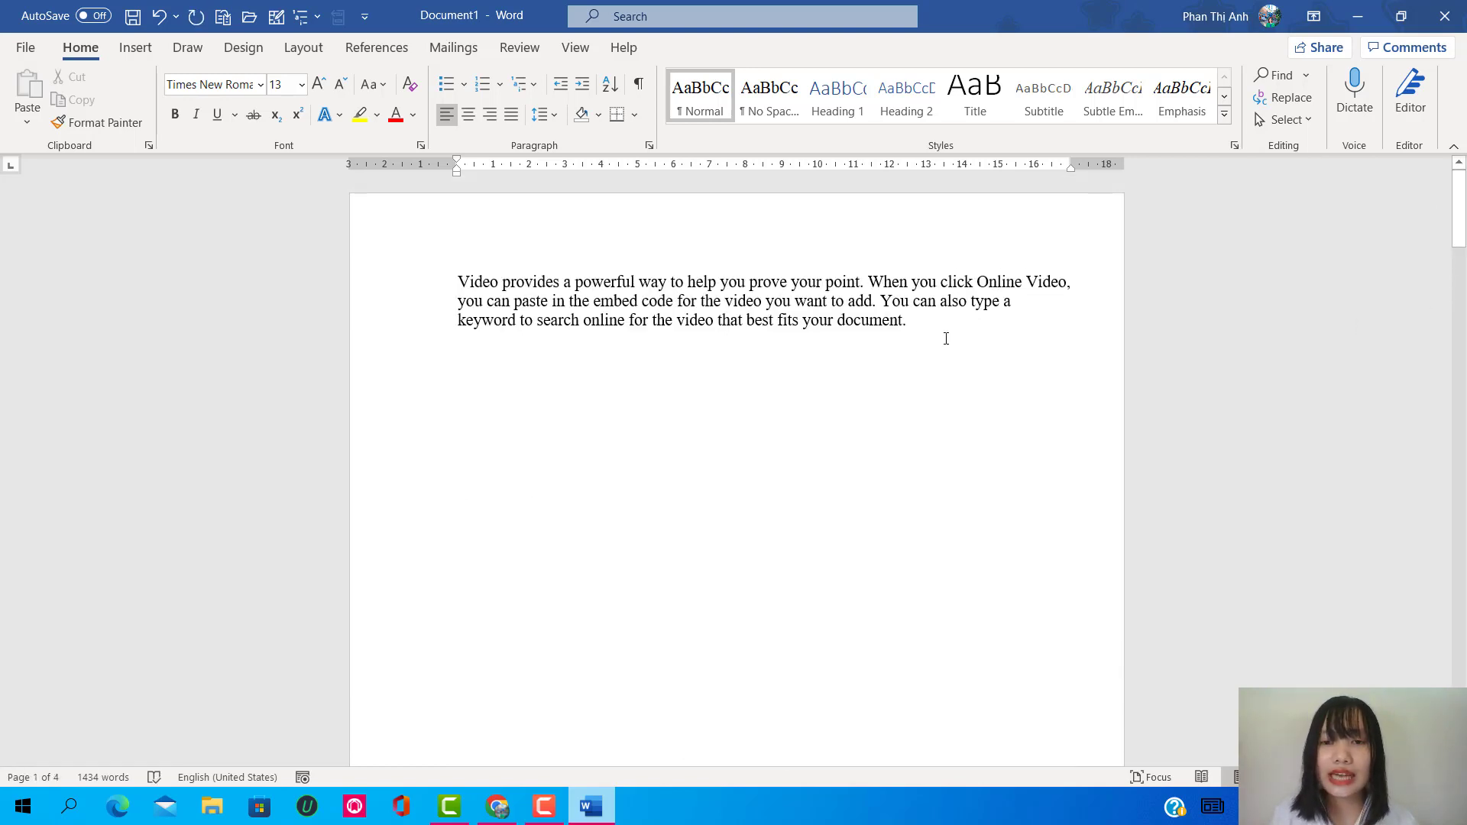
{"action": "key", "text": "ctrl+z"}
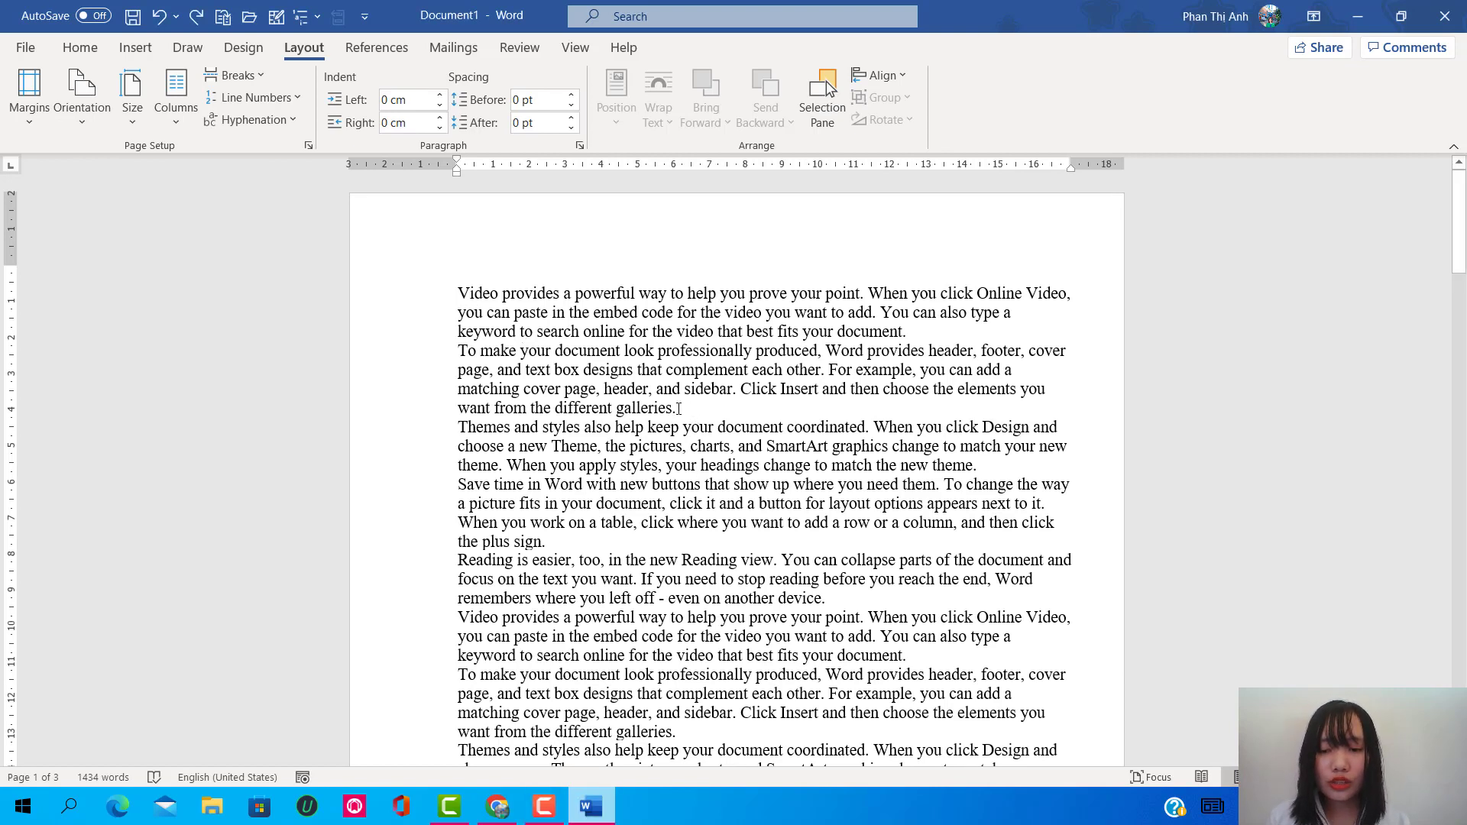
Step: Set the opening two paragraphs to Three columns with Line between, then place the caret after 'document.'
{"action": "left_click_drag", "start_coordinate": [678, 409], "coordinate": [489, 279]}
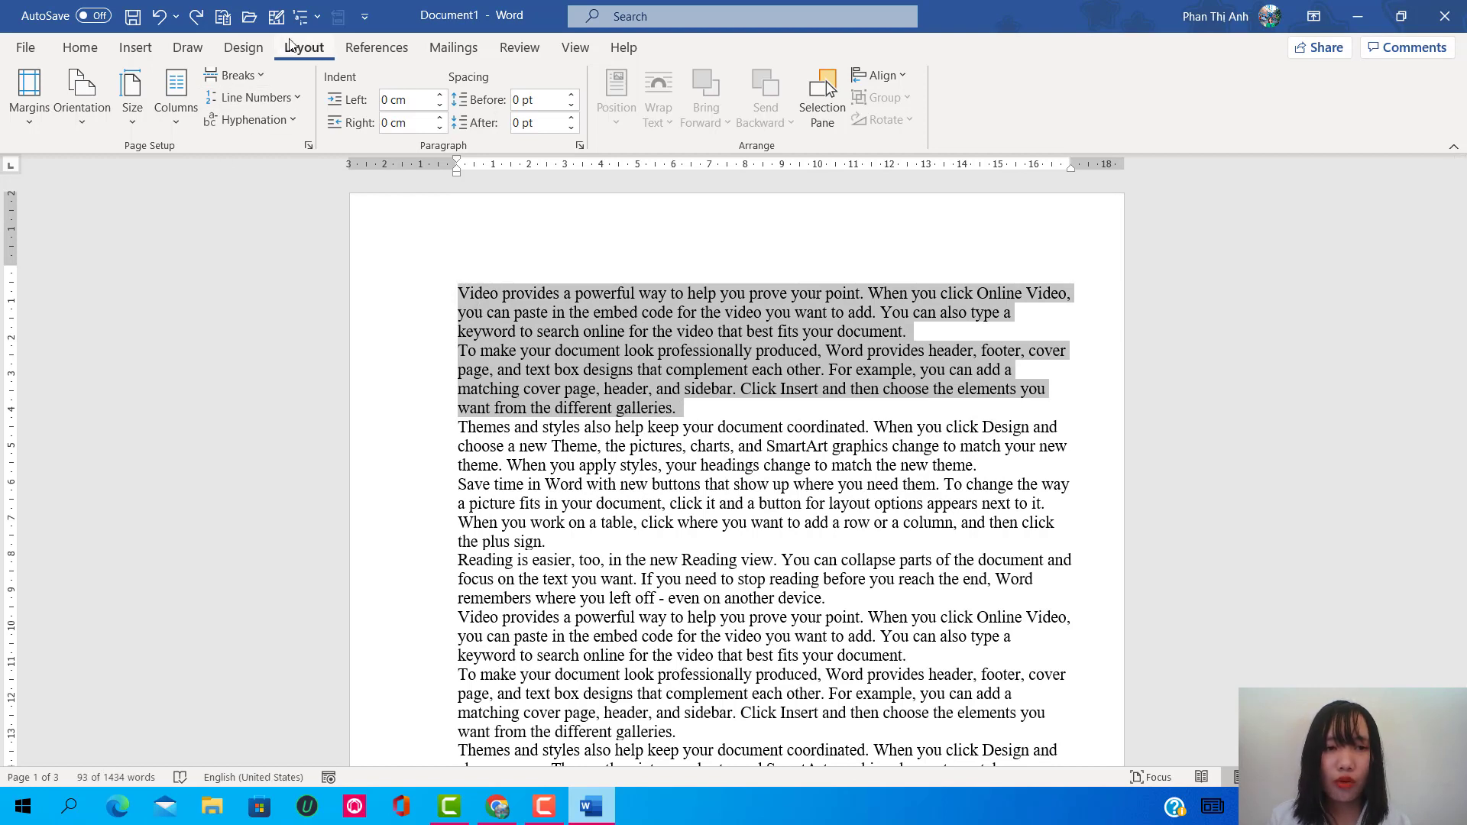
{"action": "left_click", "coordinate": [185, 126]}
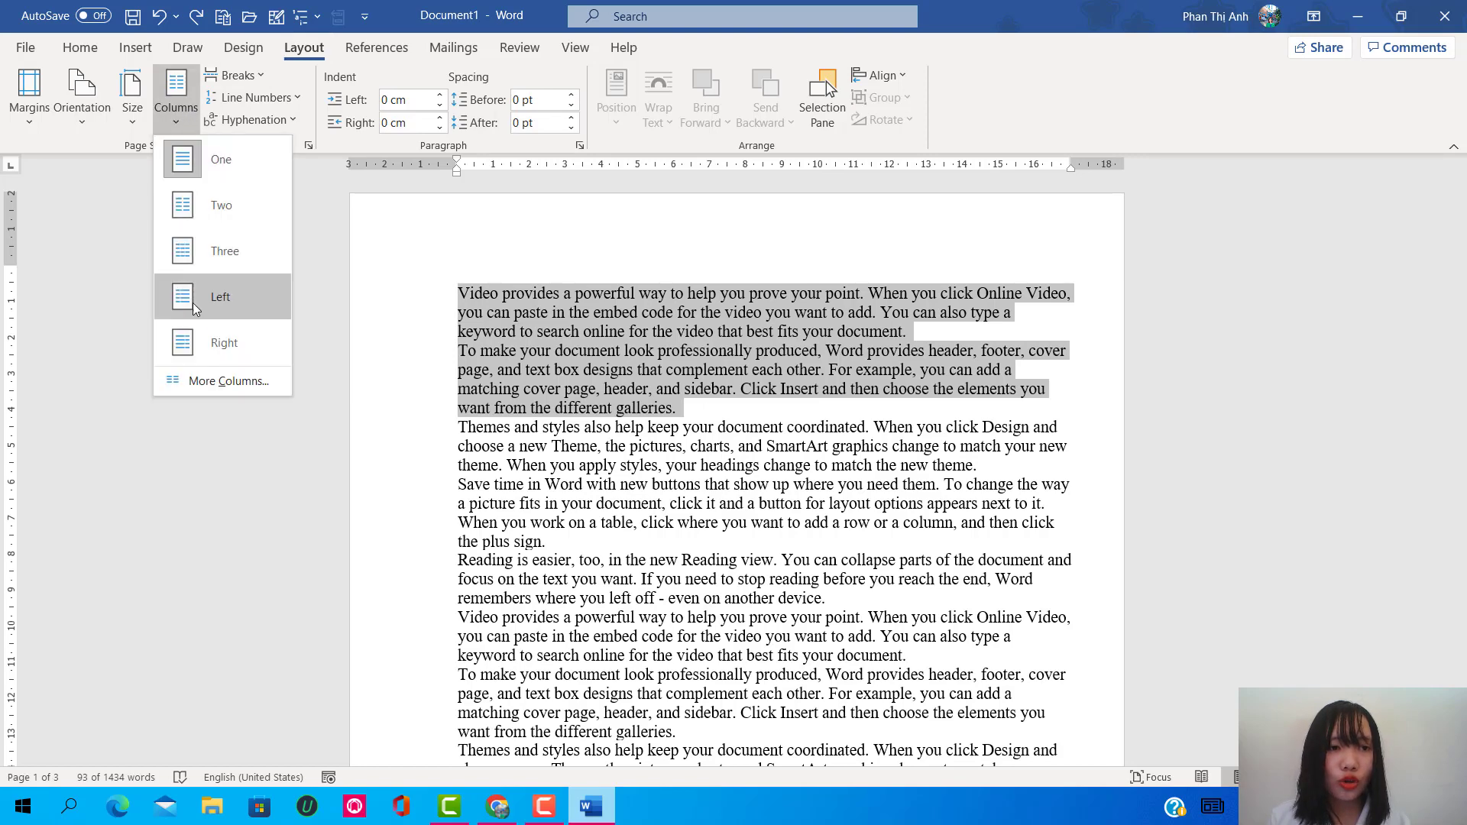
{"action": "left_click", "coordinate": [213, 380]}
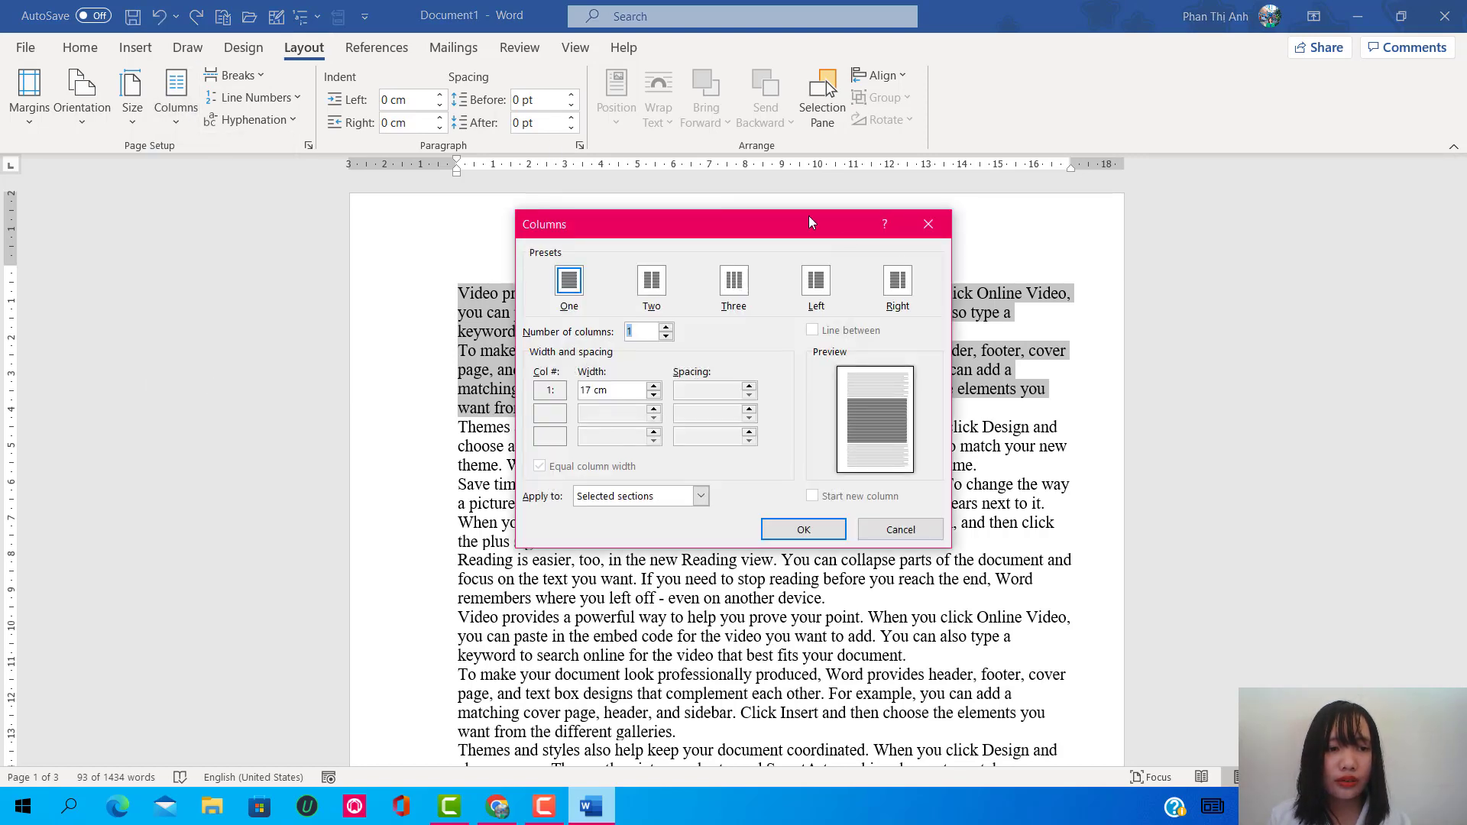
{"action": "left_click_drag", "start_coordinate": [808, 215], "coordinate": [774, 210]}
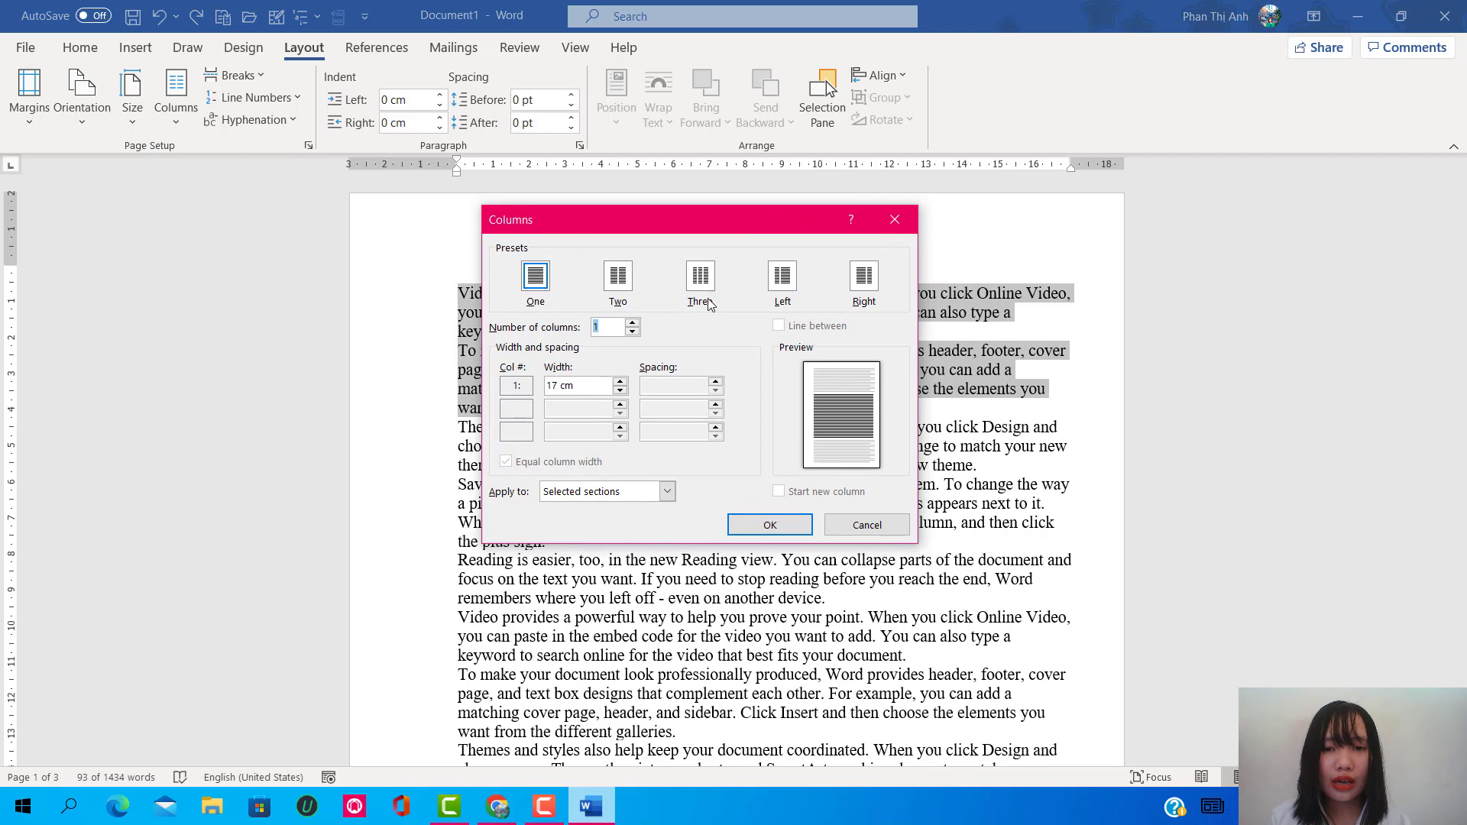
{"action": "left_click", "coordinate": [705, 278]}
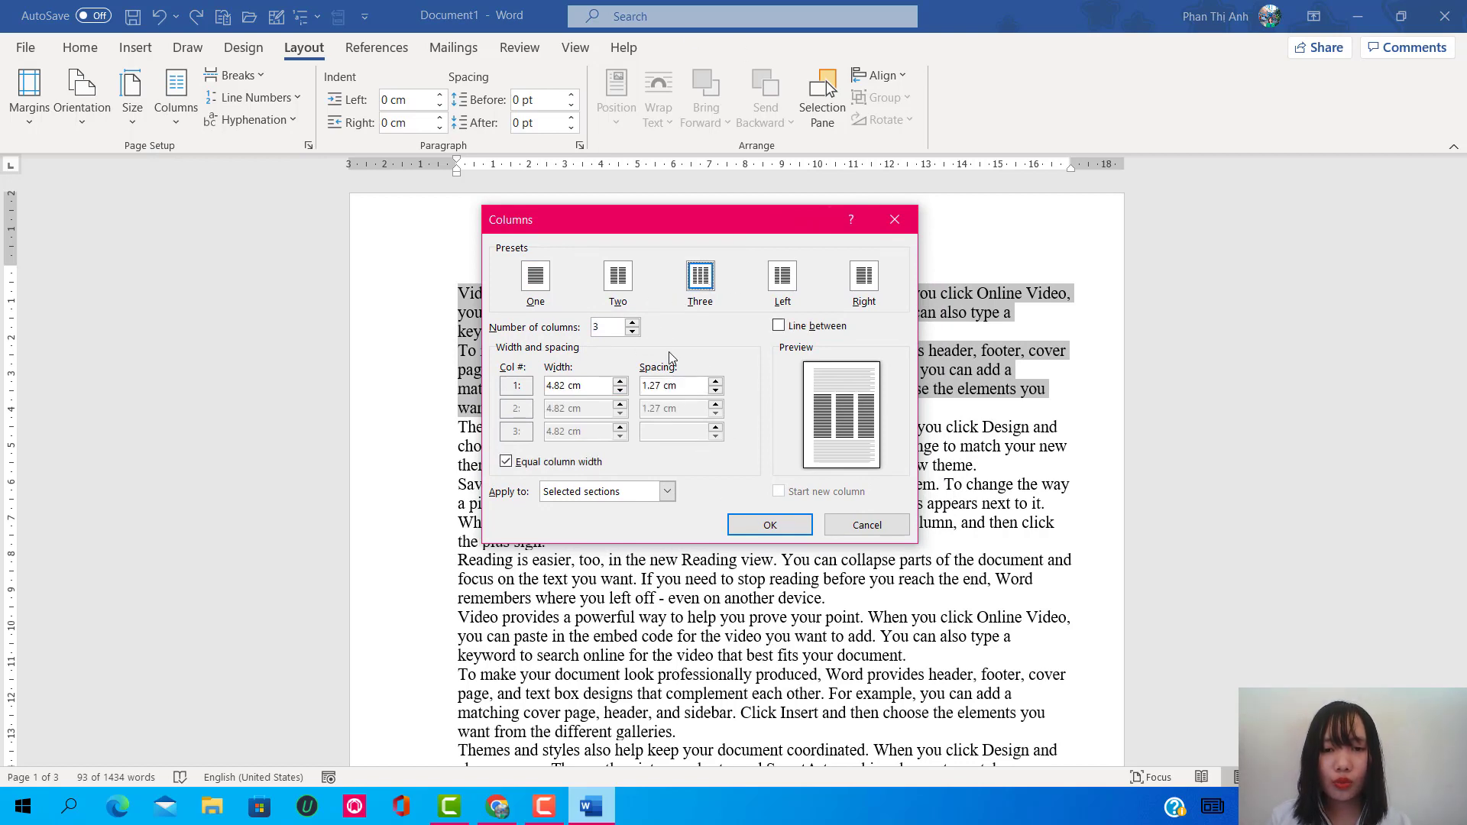
{"action": "left_click", "coordinate": [779, 327]}
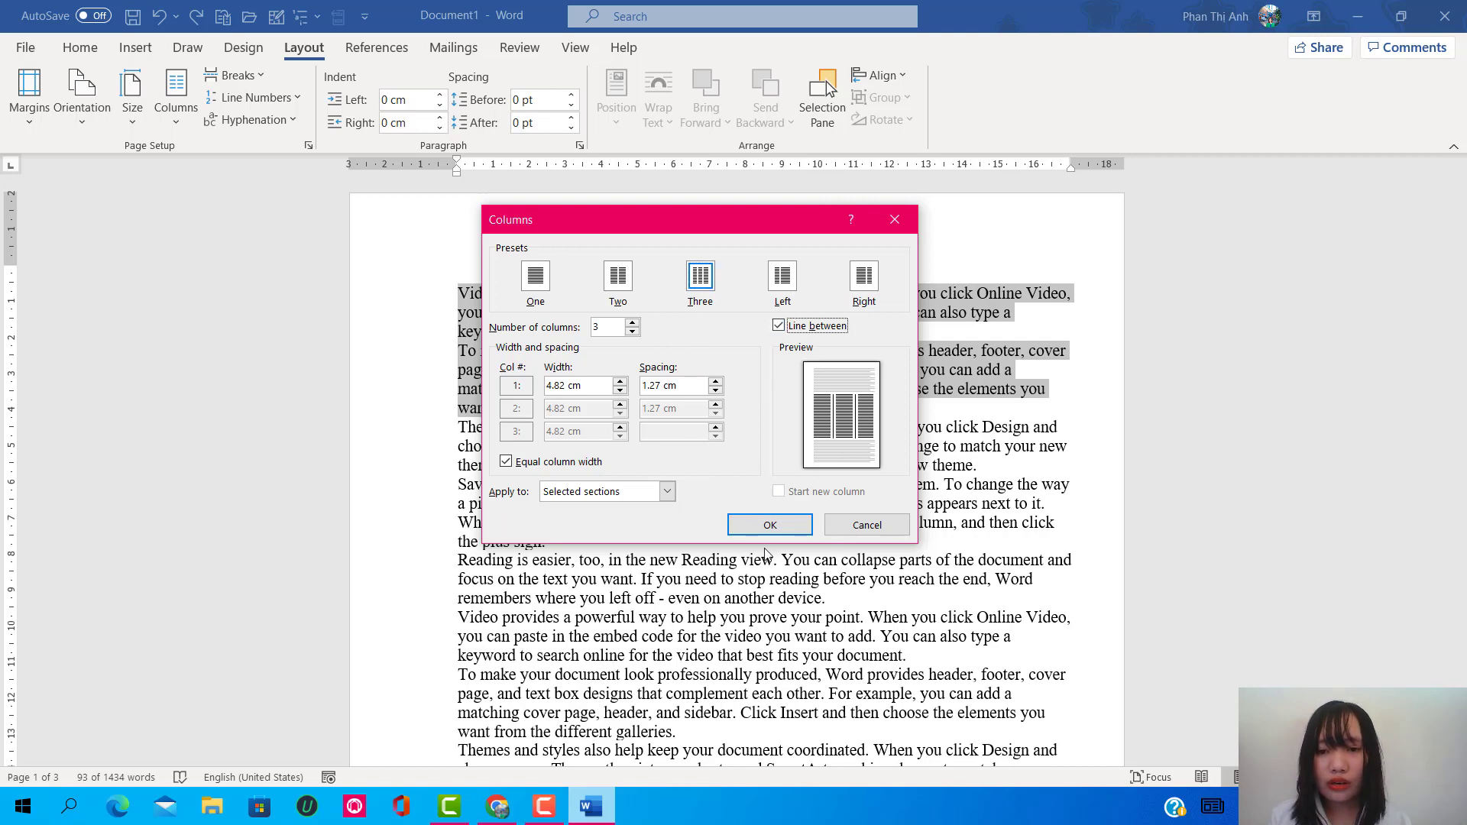
{"action": "left_click", "coordinate": [784, 526]}
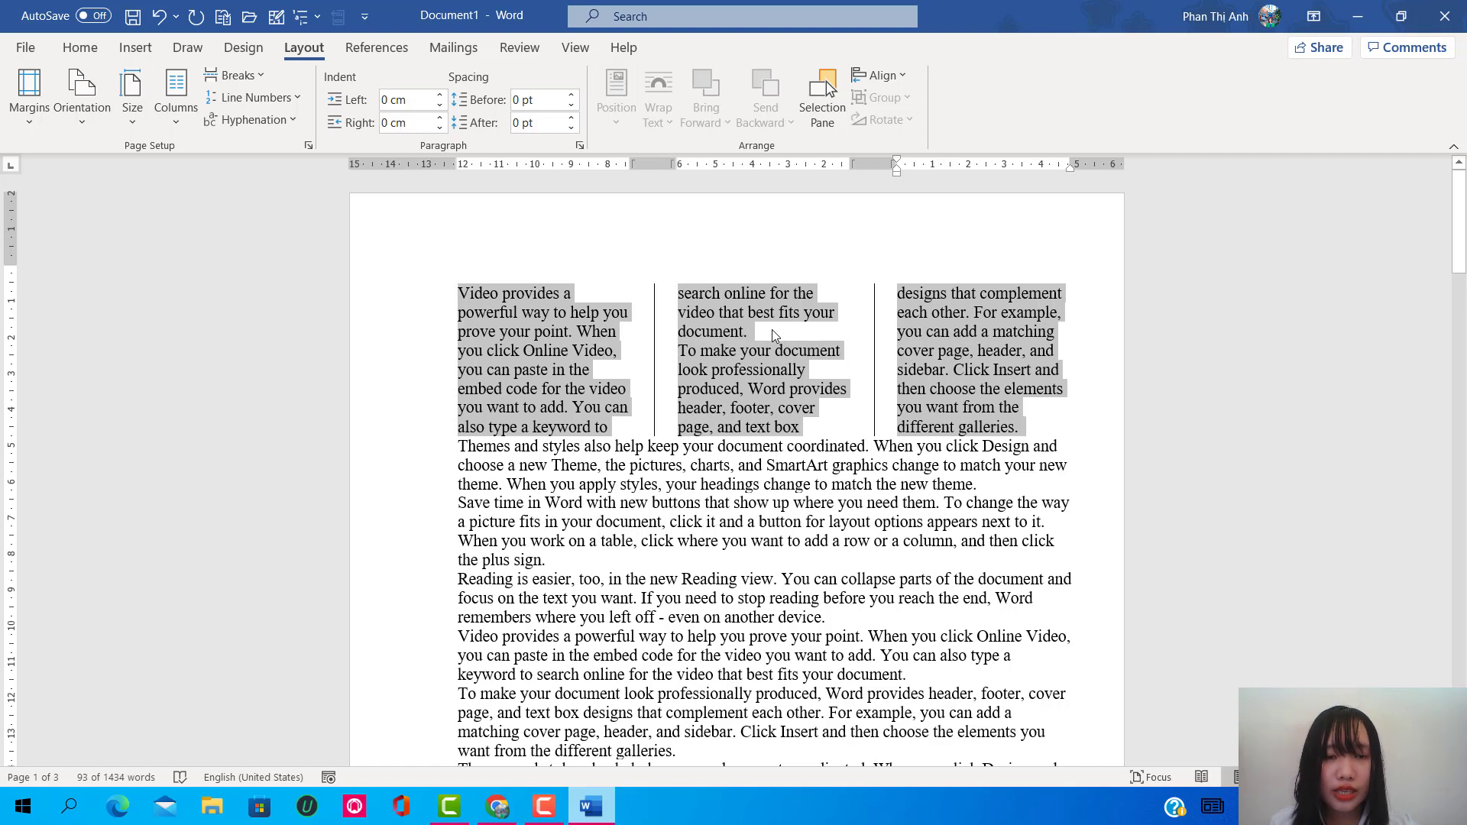
{"action": "left_click", "coordinate": [772, 331]}
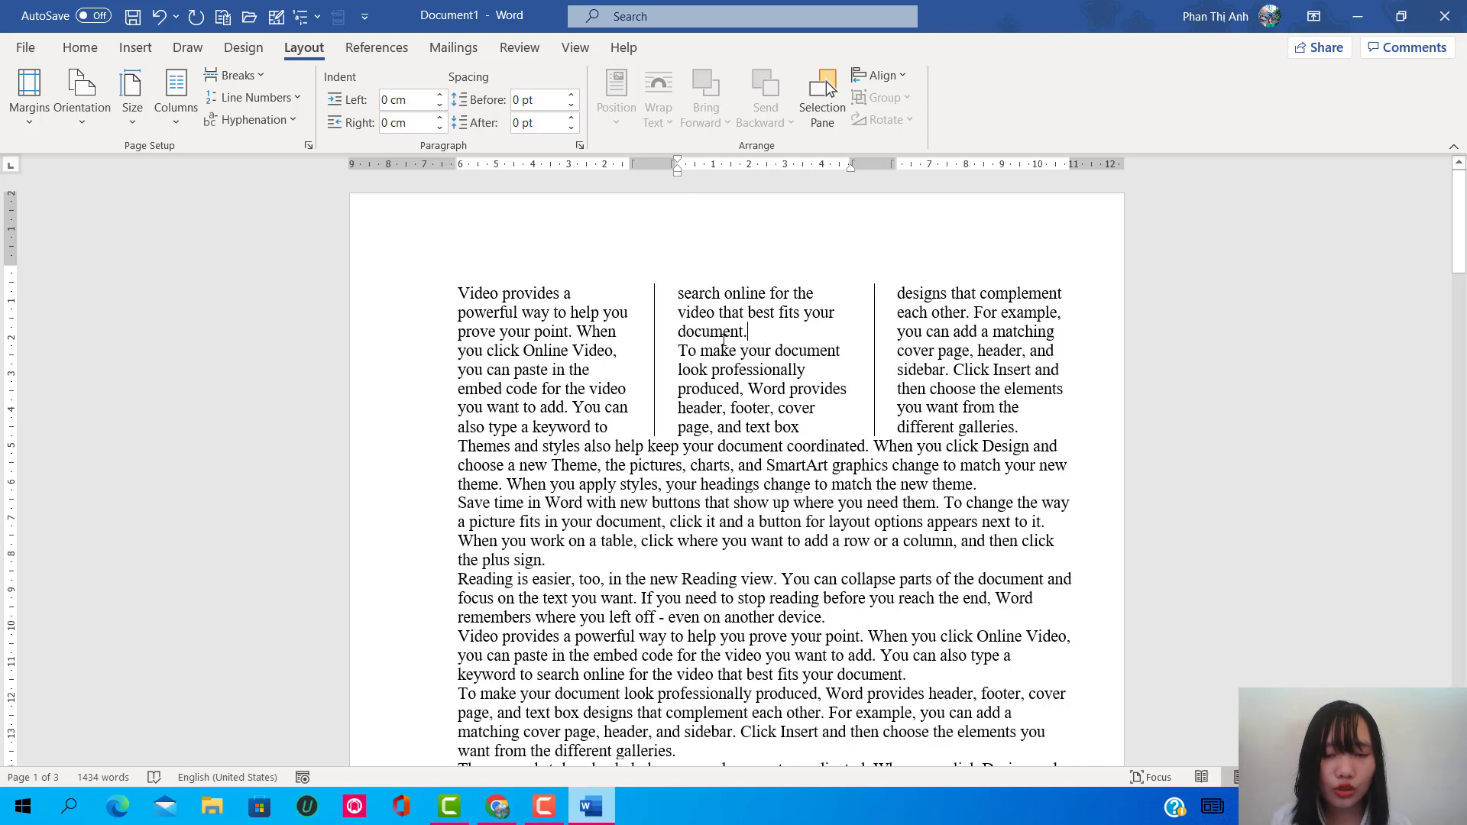
Step: Insert column breaks before 'To make your document' and 'For example' so each column holds one paragraph
{"action": "key", "text": "ctrl+shift+Return"}
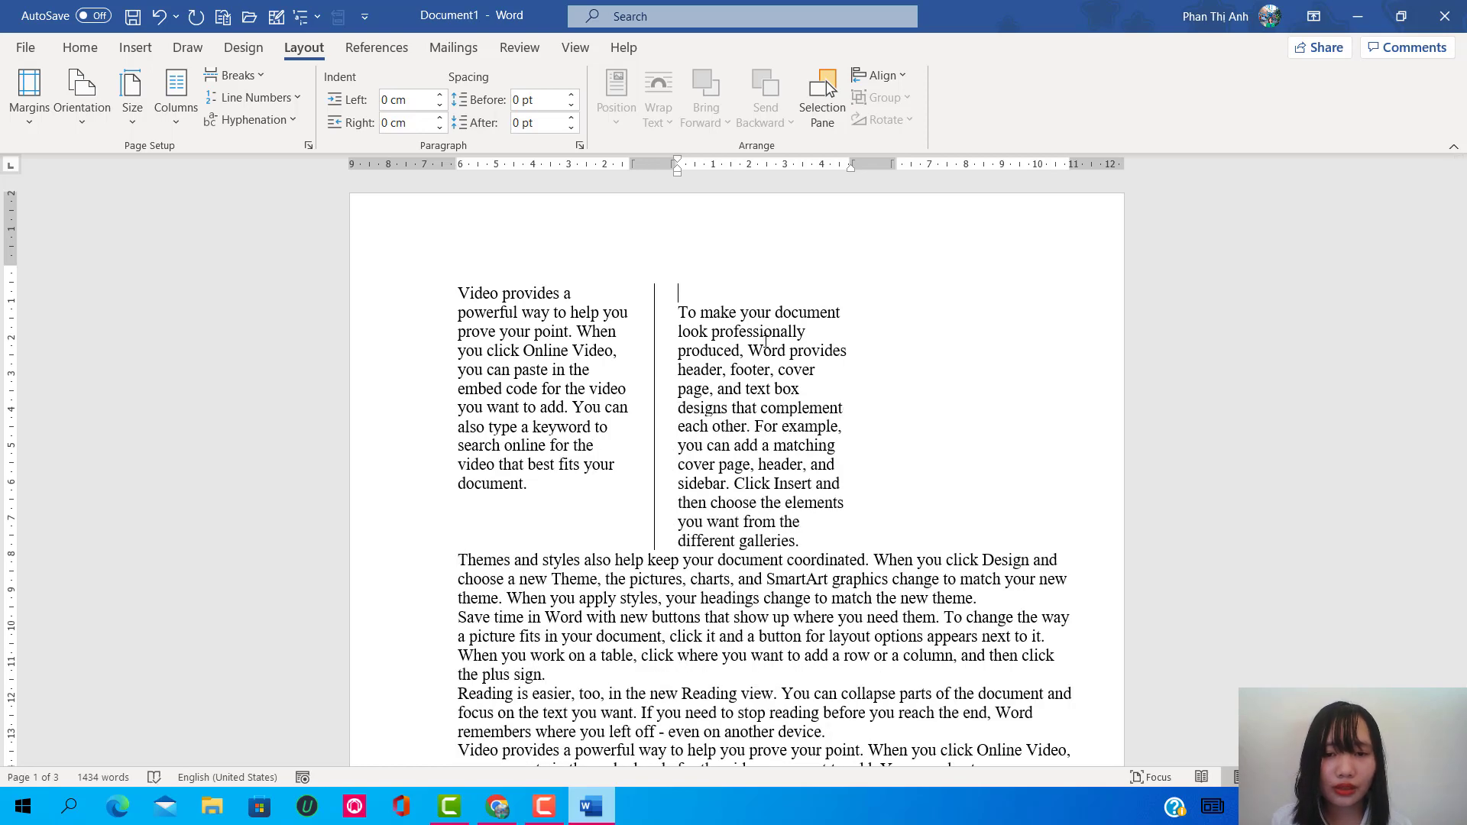
{"action": "left_click", "coordinate": [755, 426]}
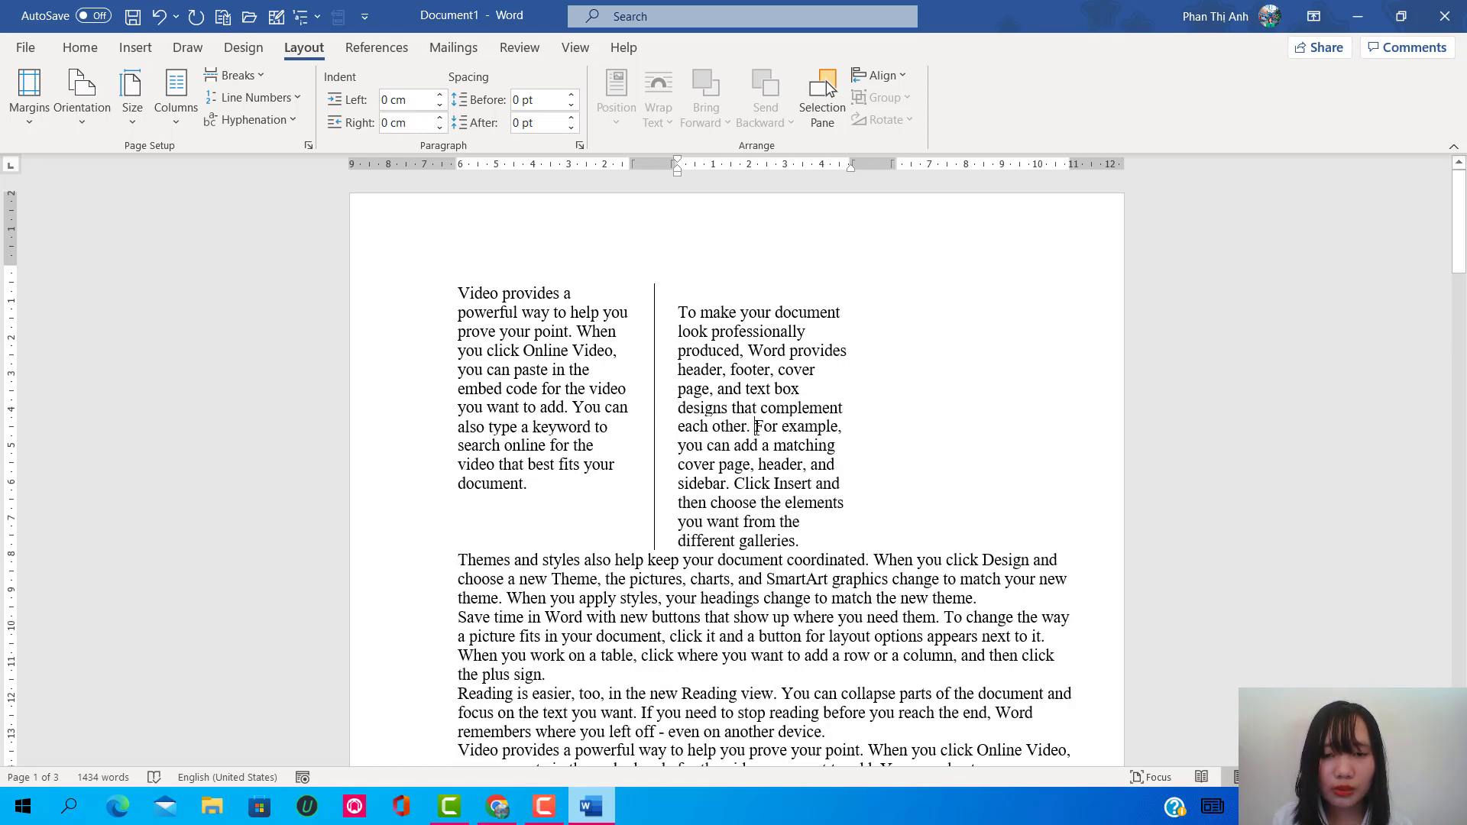
{"action": "key", "text": "ctrl+shift+Return"}
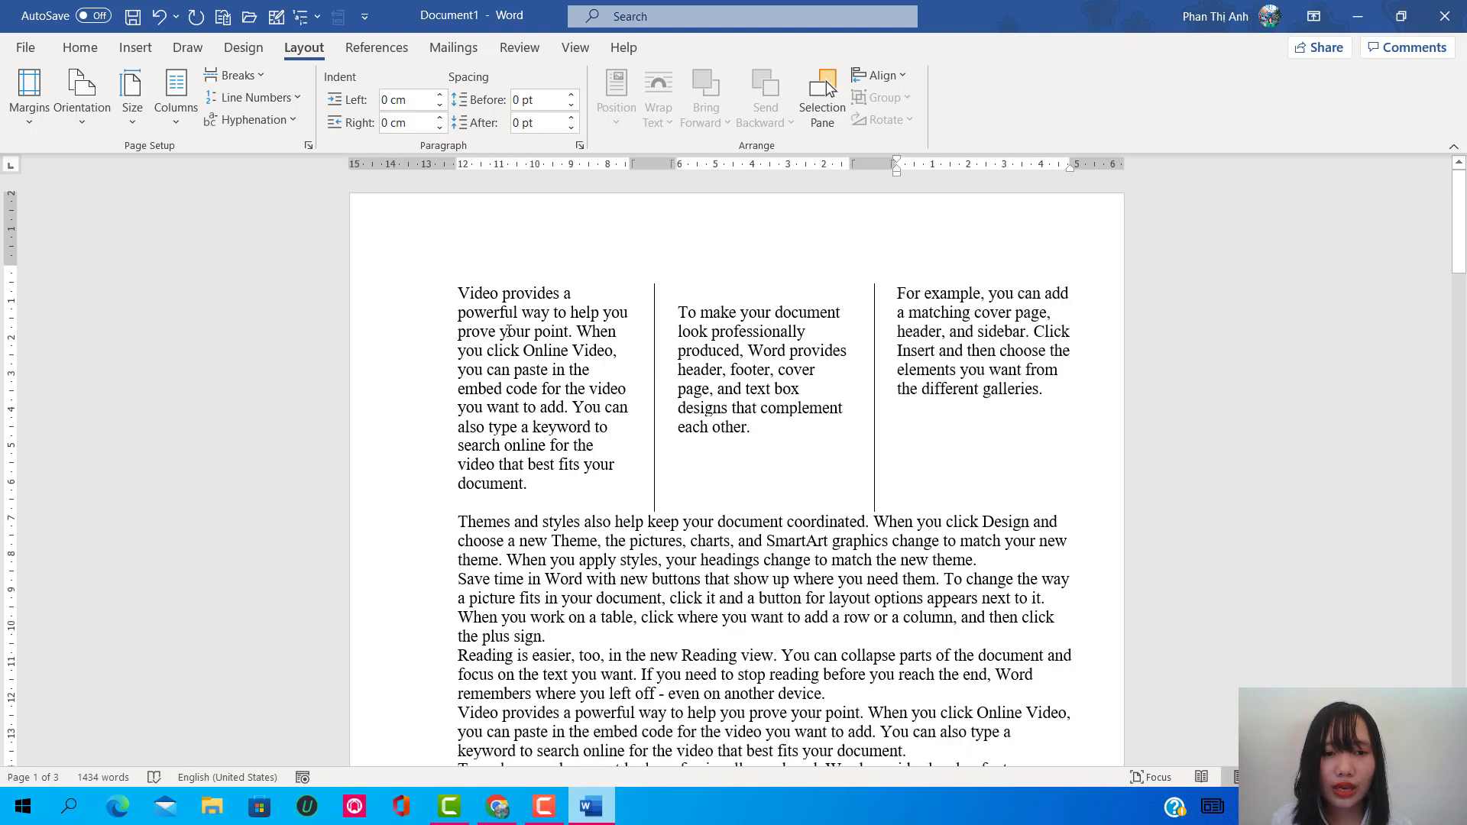
{"action": "left_click_drag", "start_coordinate": [460, 295], "coordinate": [535, 486]}
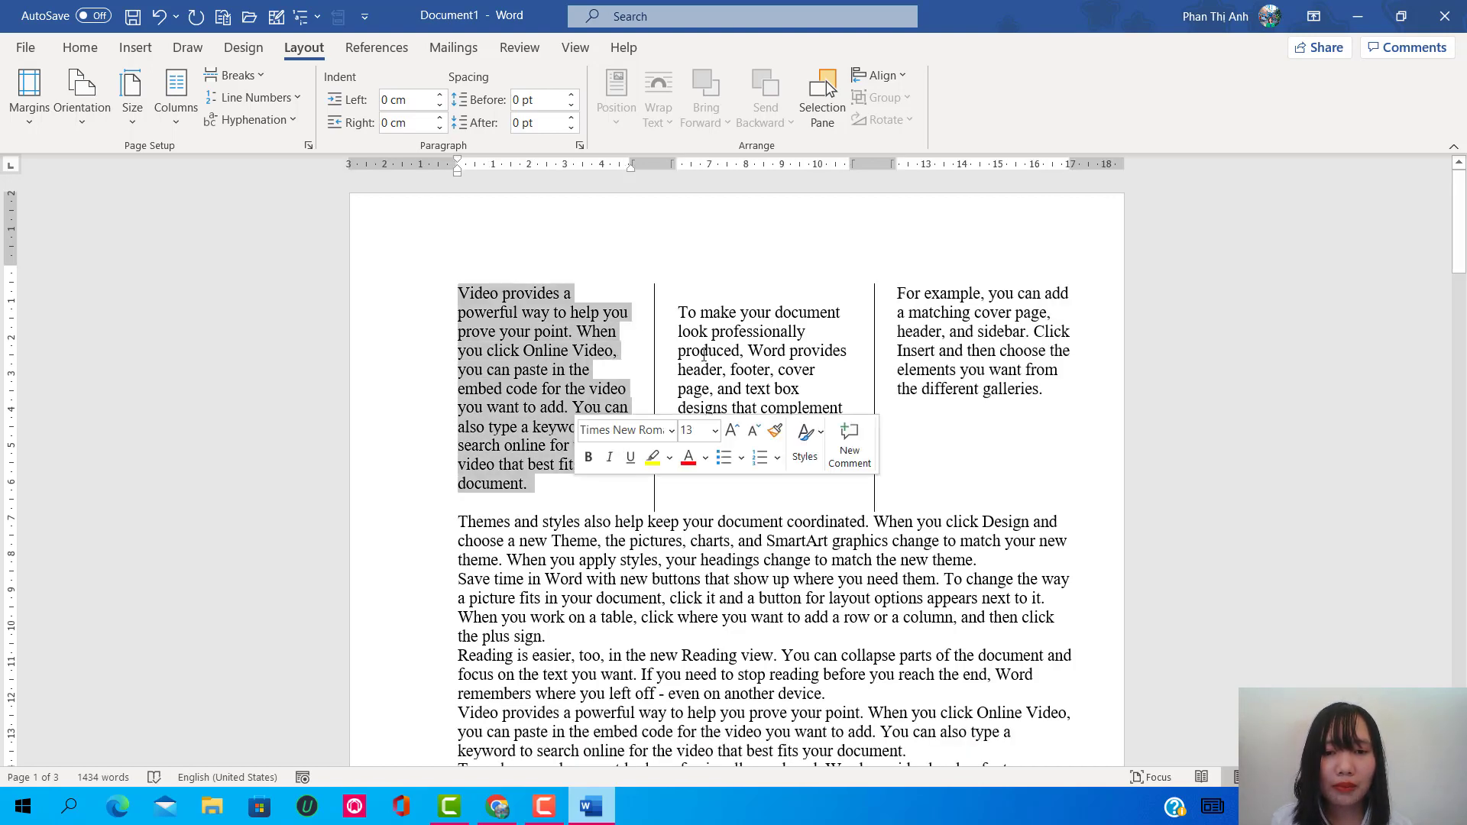
{"action": "left_click", "coordinate": [699, 328]}
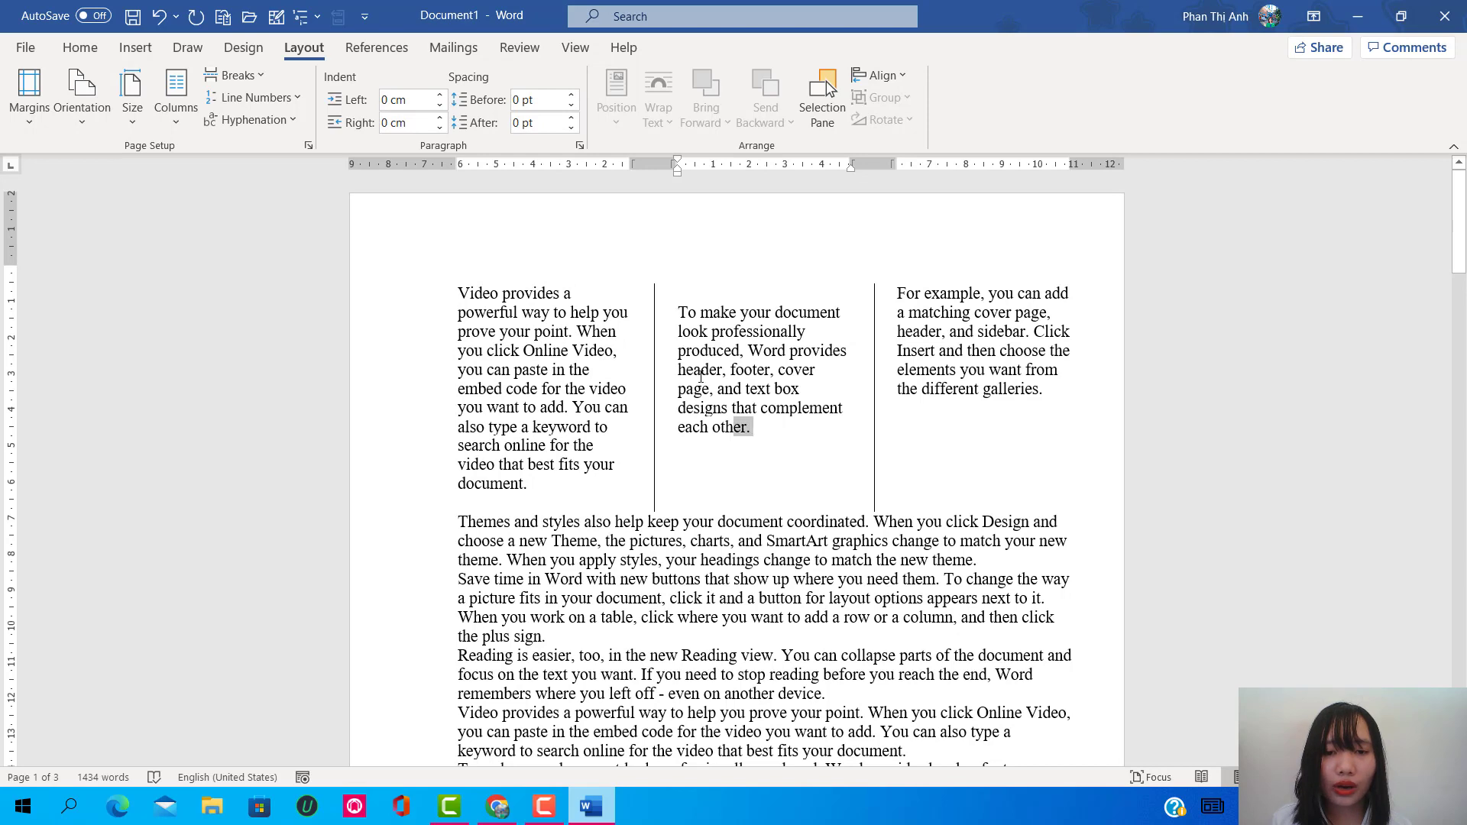
{"action": "left_click_drag", "start_coordinate": [752, 434], "coordinate": [678, 311]}
{"action": "left_click", "coordinate": [946, 331]}
{"action": "scroll", "coordinate": [611, 319], "scroll_direction": "down", "scroll_amount": 2}
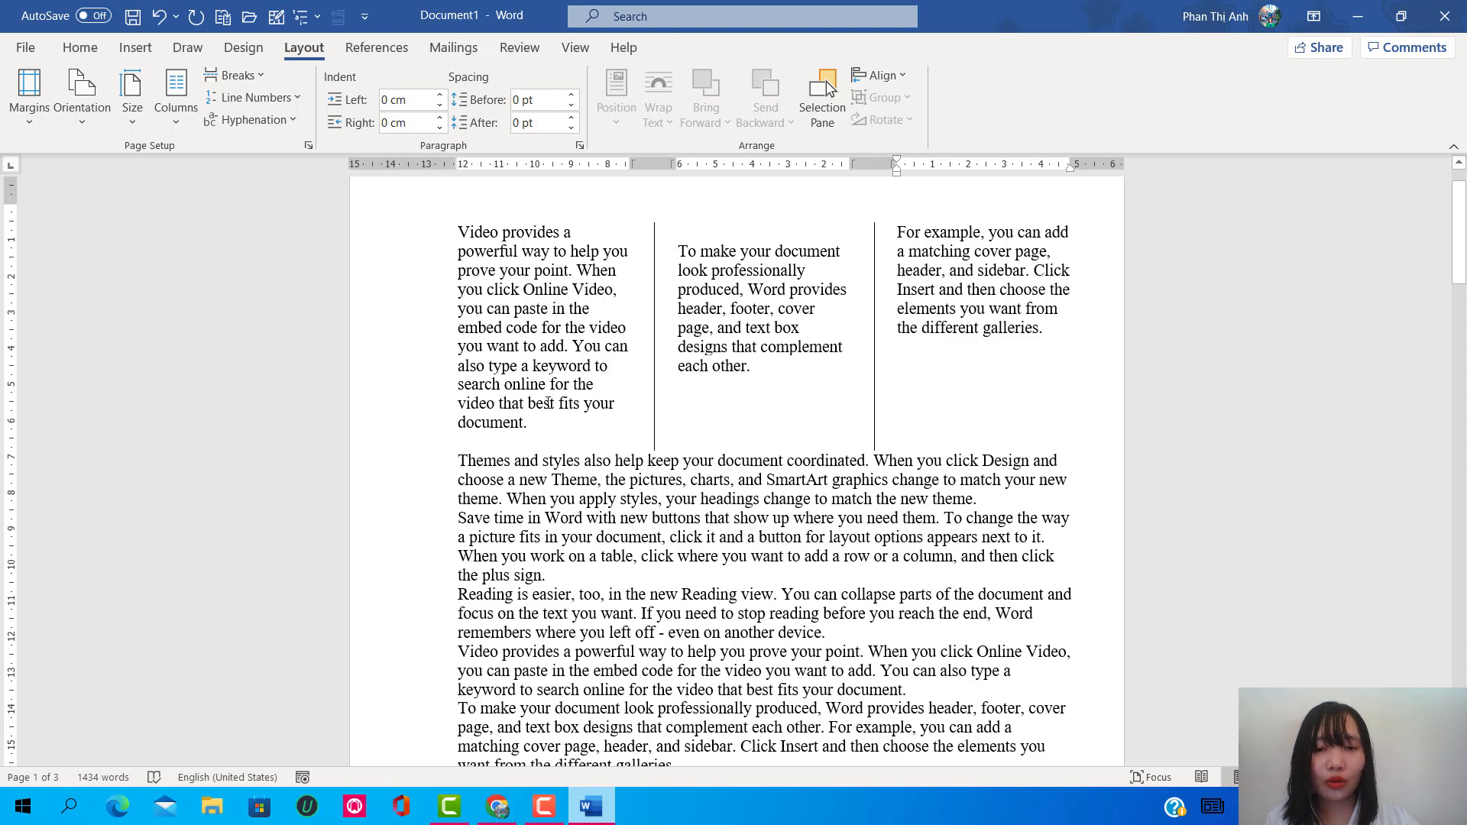
Step: Delete the word 'and' and its trailing space after Design, then switch to the Canva slide in Chrome
{"action": "double_click", "coordinate": [1045, 461]}
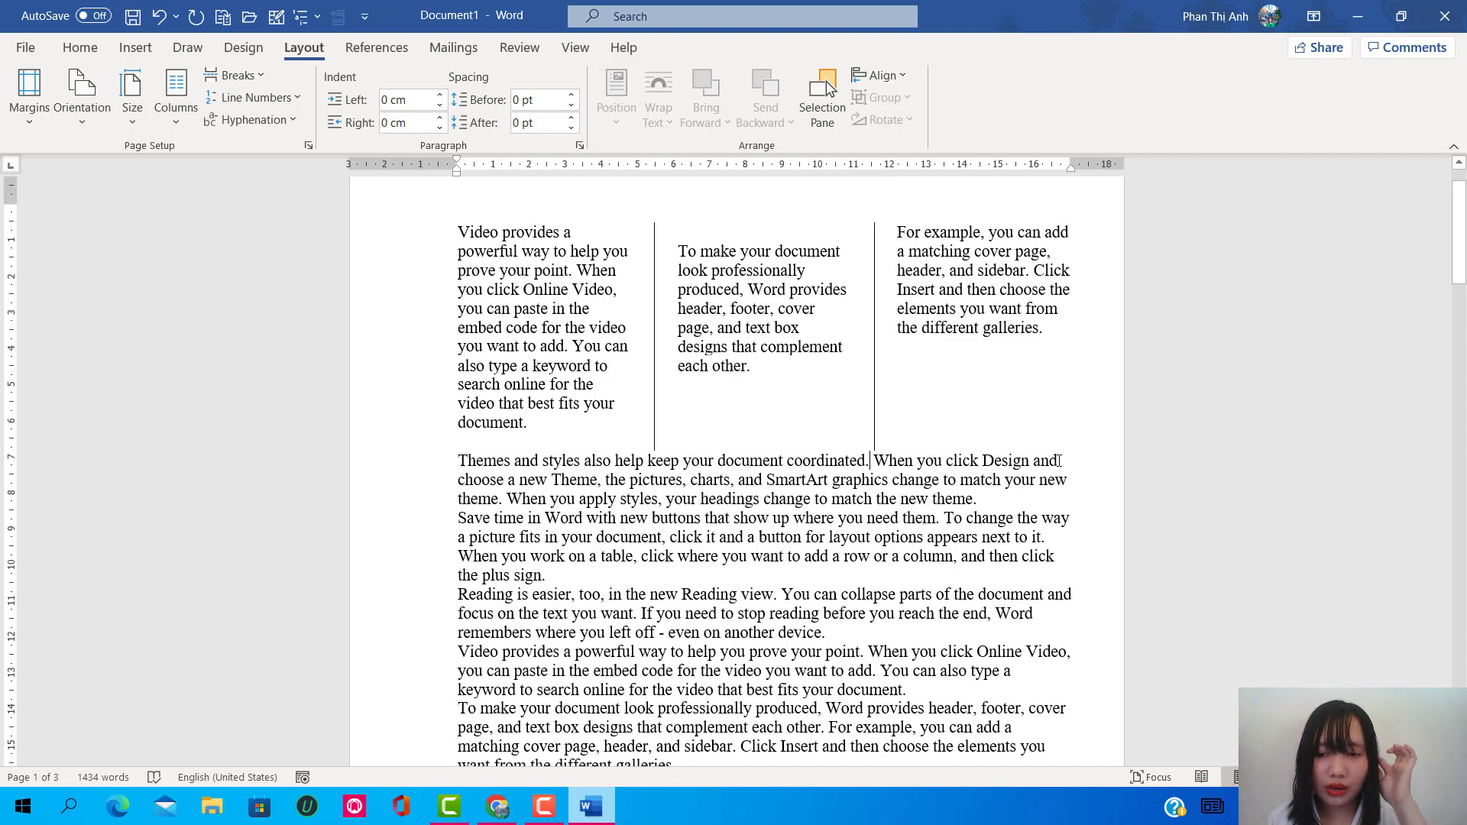
{"action": "key", "text": "Delete"}
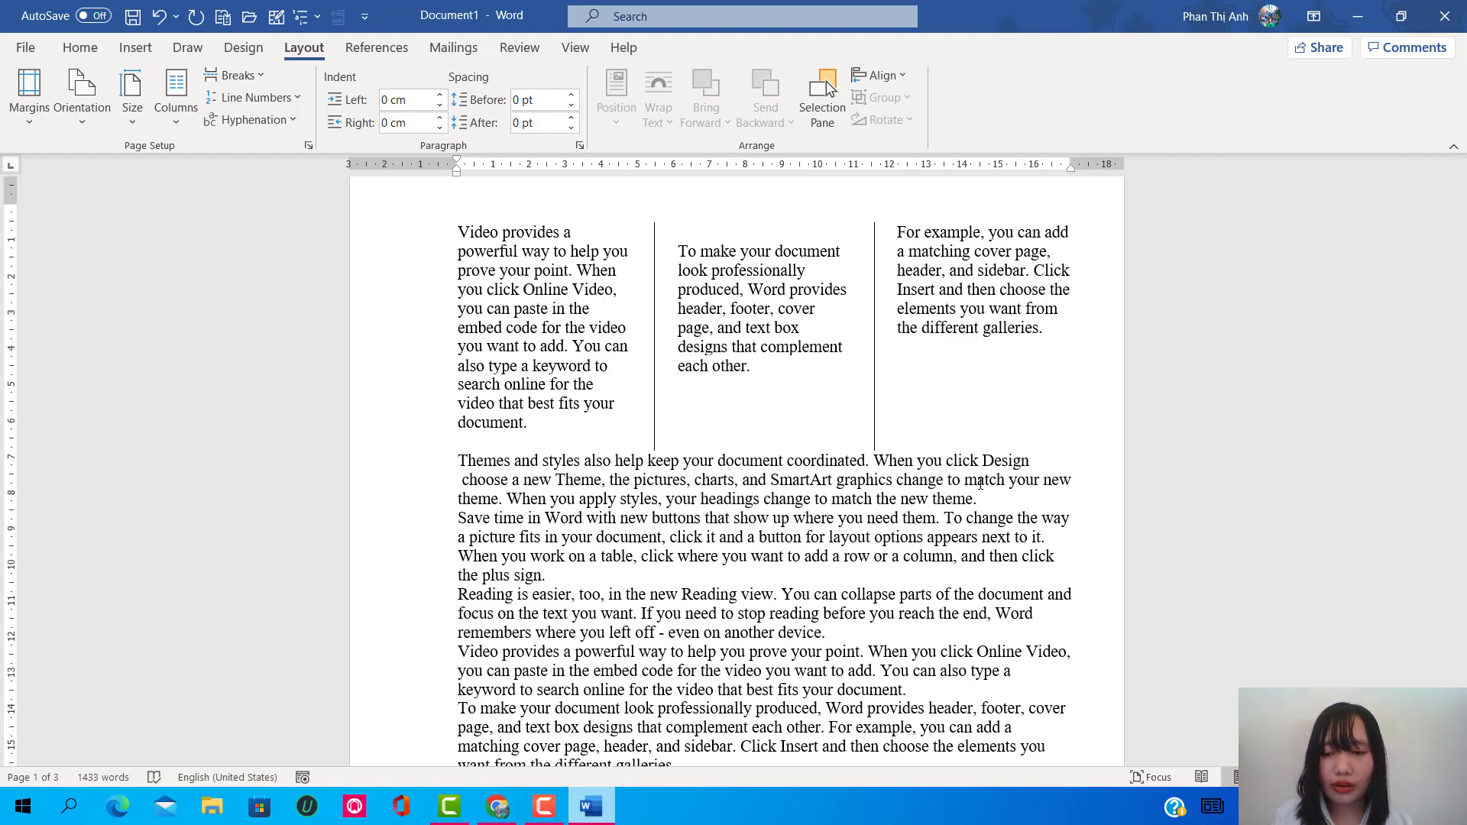
{"action": "left_click", "coordinate": [1048, 457]}
{"action": "key", "text": "Return"}
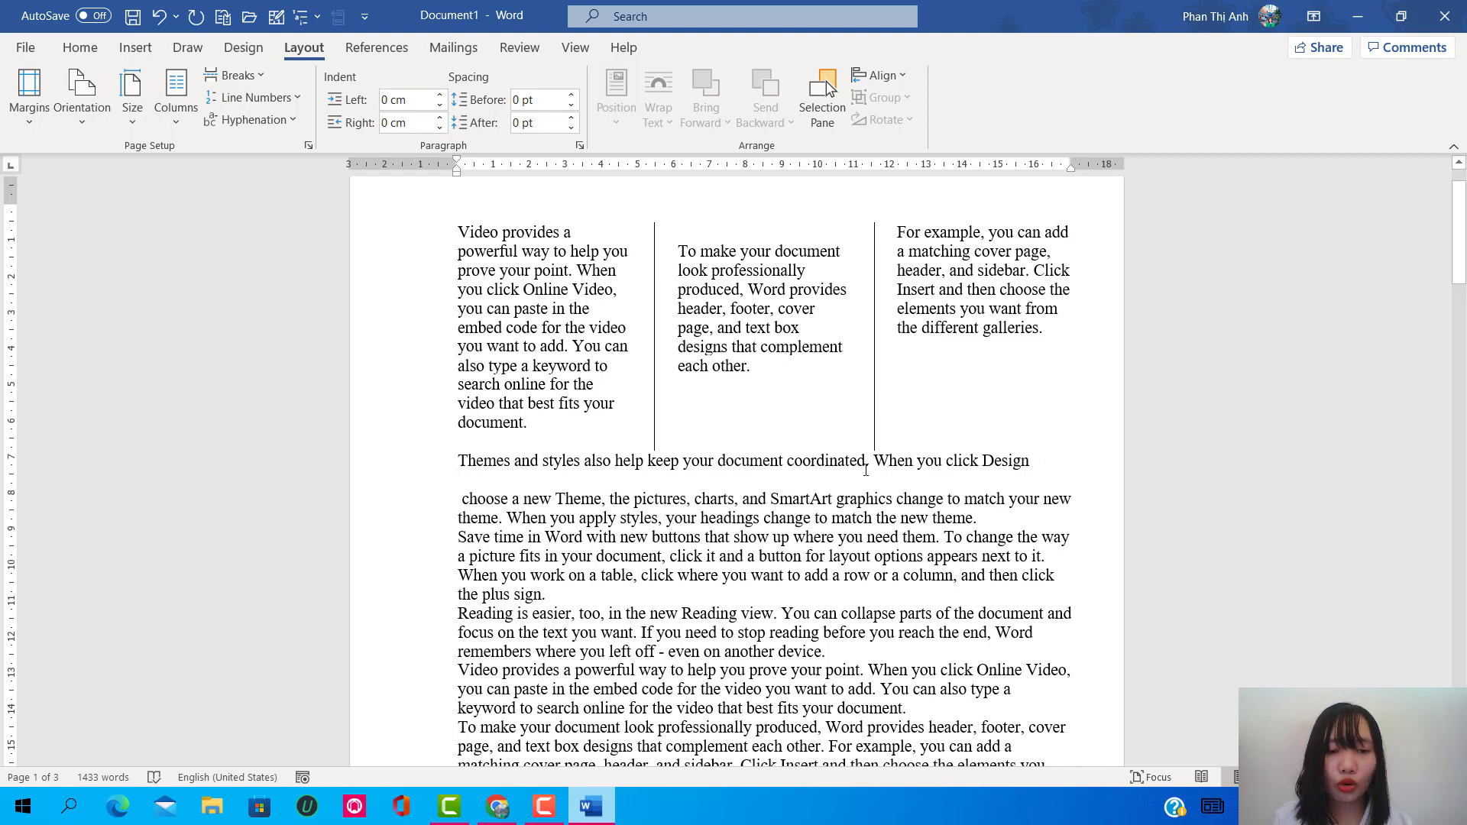
{"action": "key", "text": "BackSpace"}
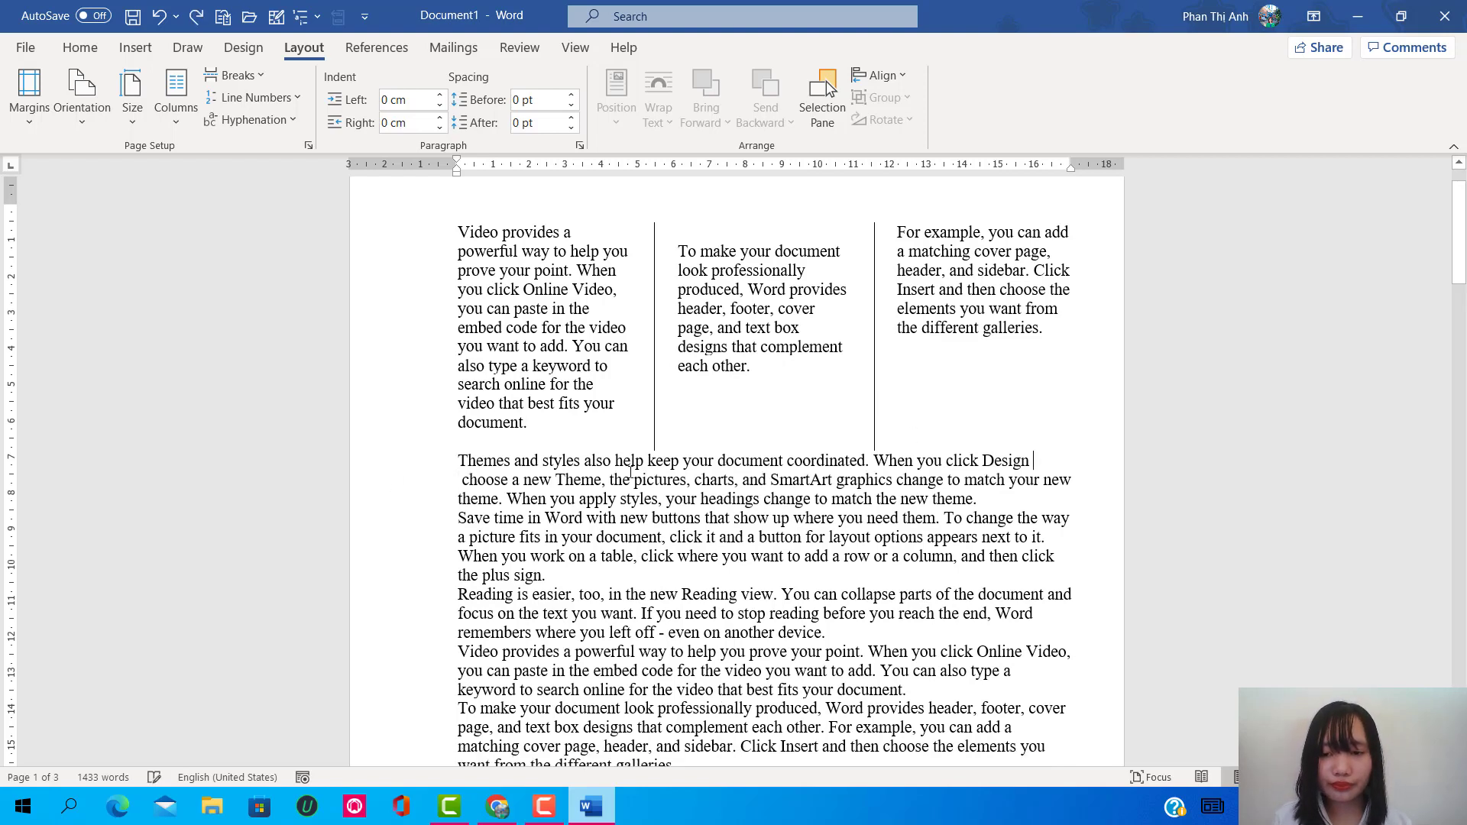
{"action": "key", "text": "BackSpace"}
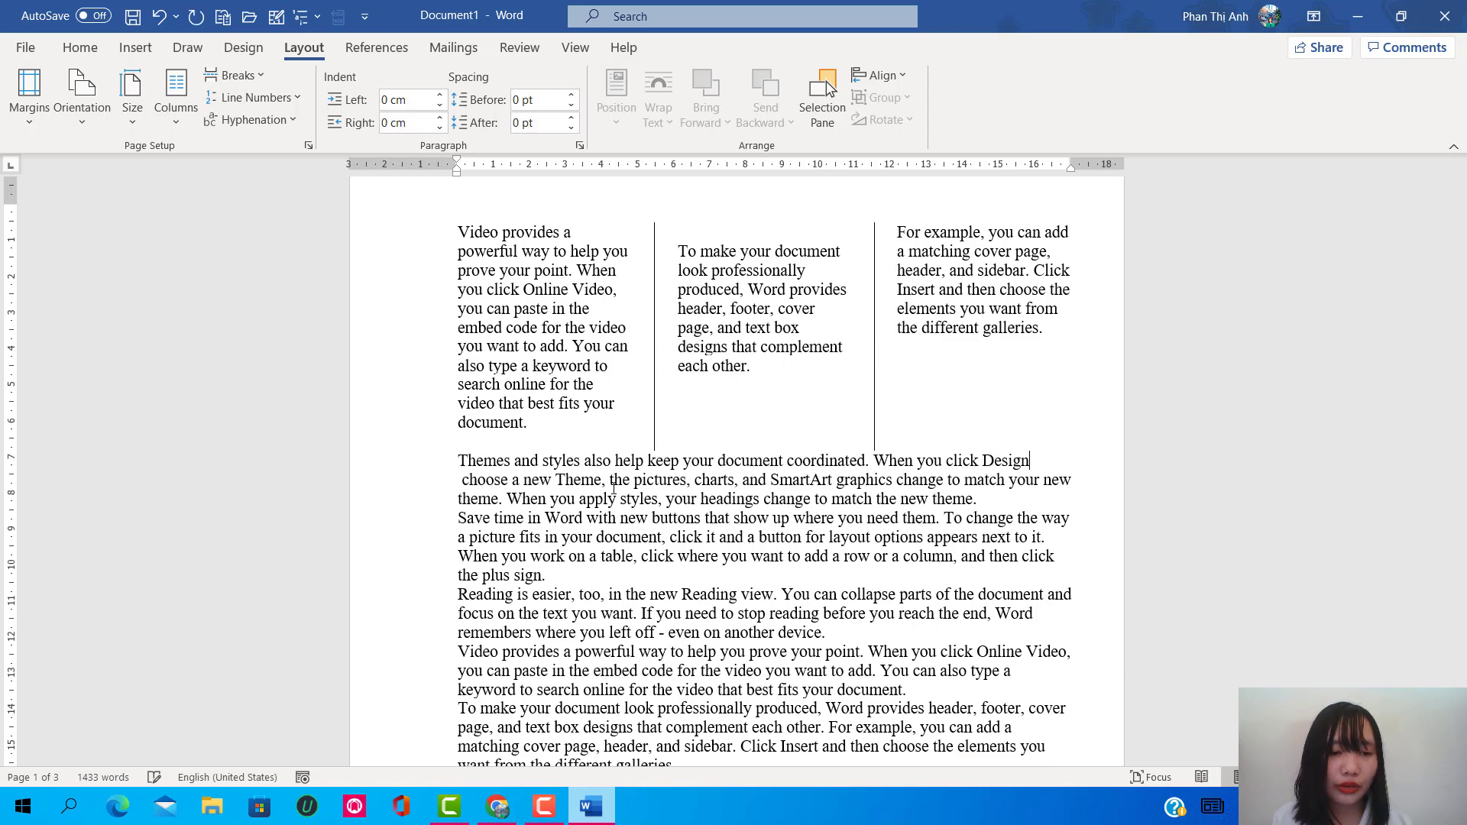
{"action": "left_click", "coordinate": [497, 807]}
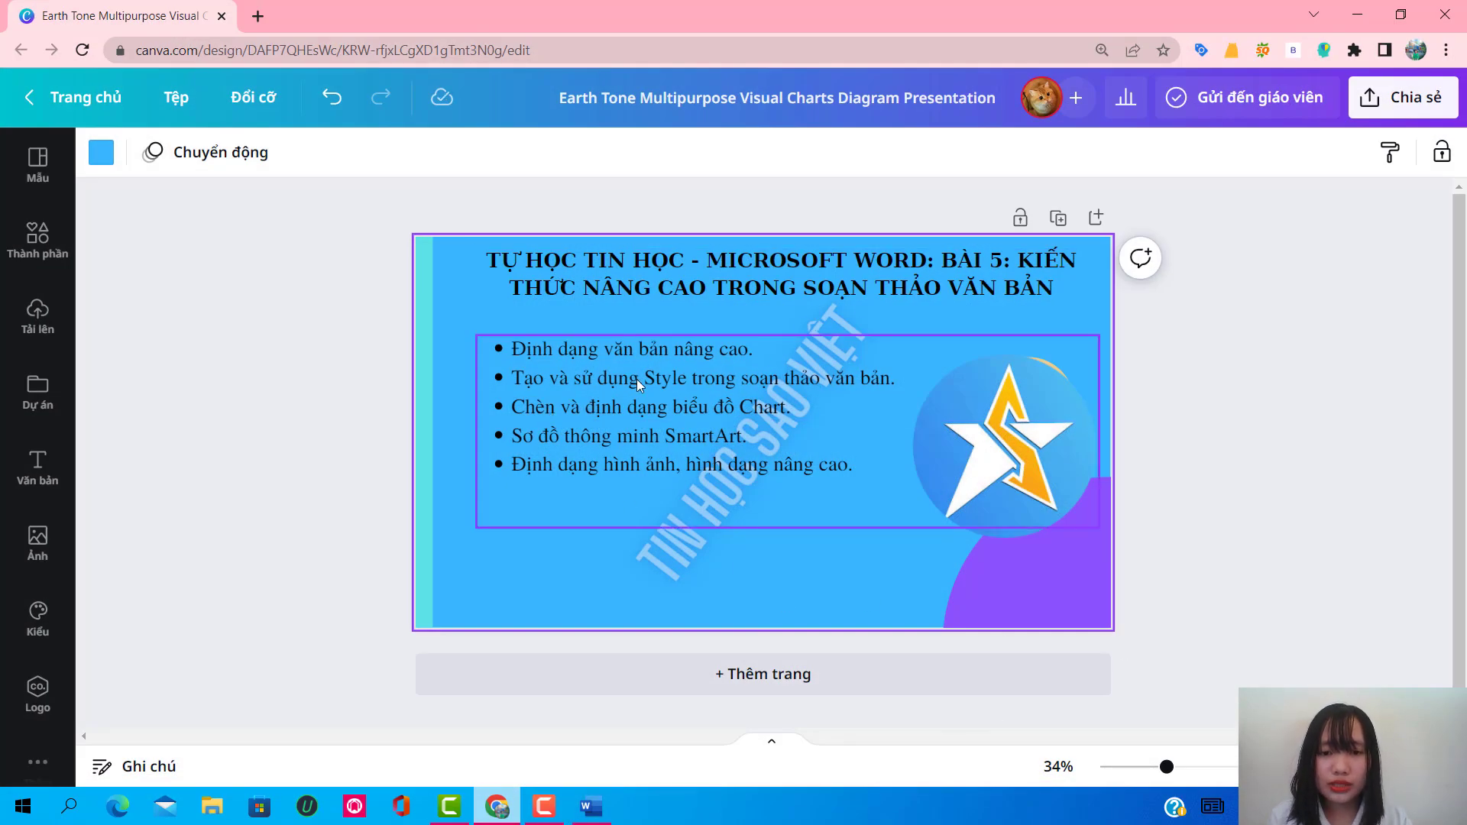
Step: Minimize the Chrome window to bring the Word document back
{"action": "left_click", "coordinate": [1357, 17]}
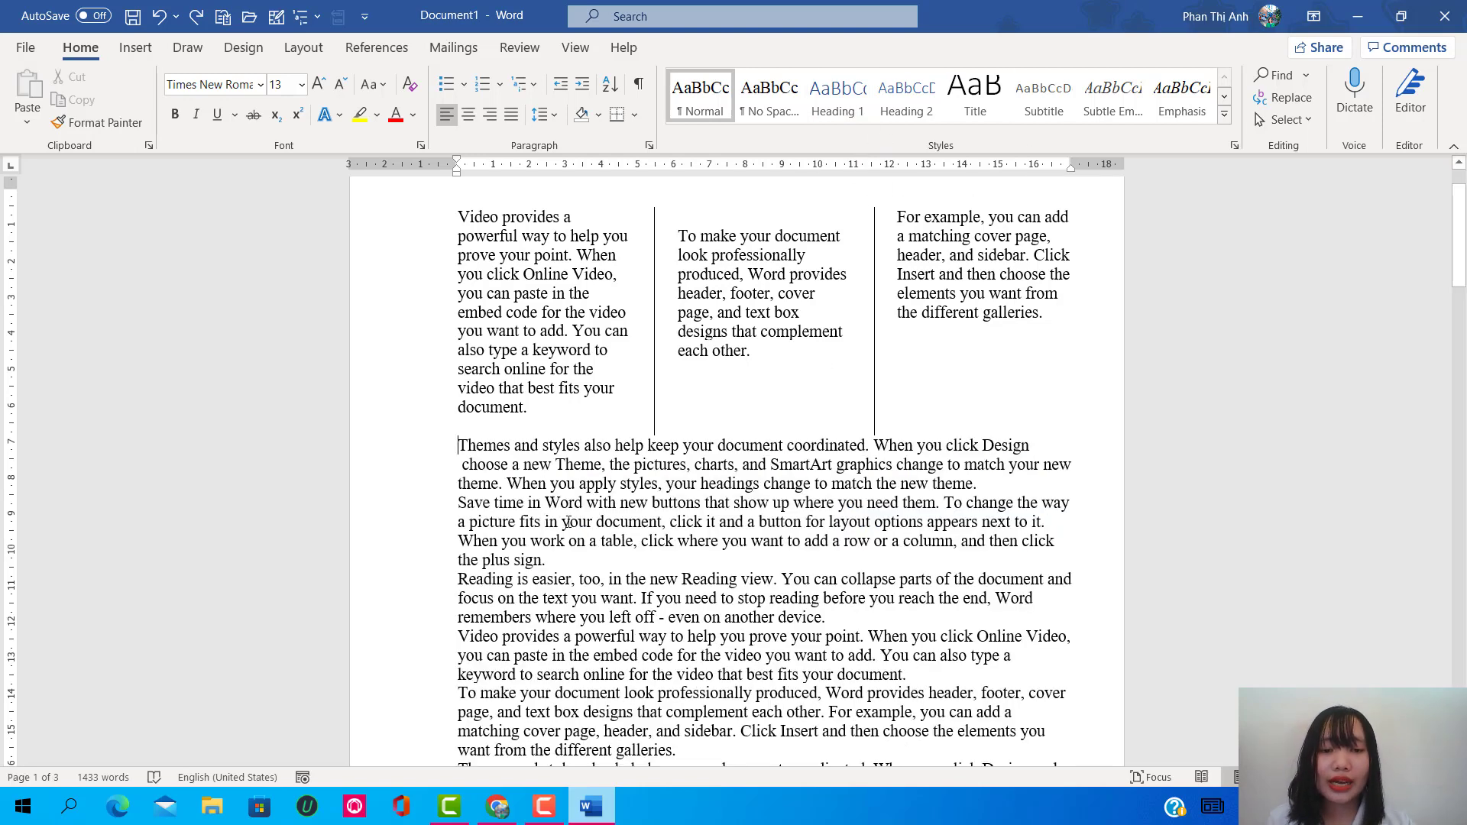
Step: Add a 'Chương 1' line above Themes and styles, style it Heading 1, and add blank lines below
{"action": "scroll", "coordinate": [691, 522], "scroll_direction": "down", "scroll_amount": 3}
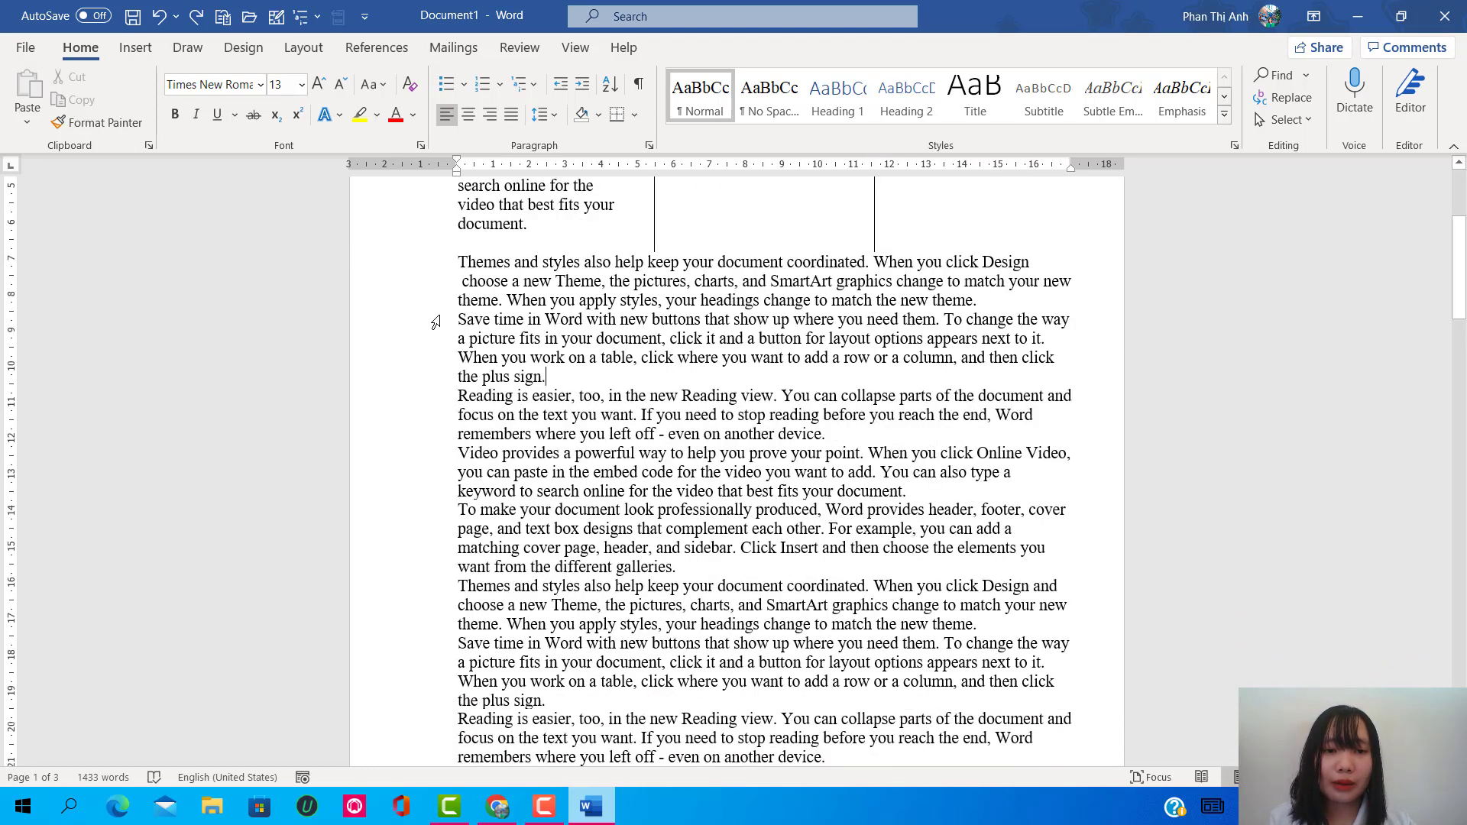
{"action": "left_click", "coordinate": [469, 268]}
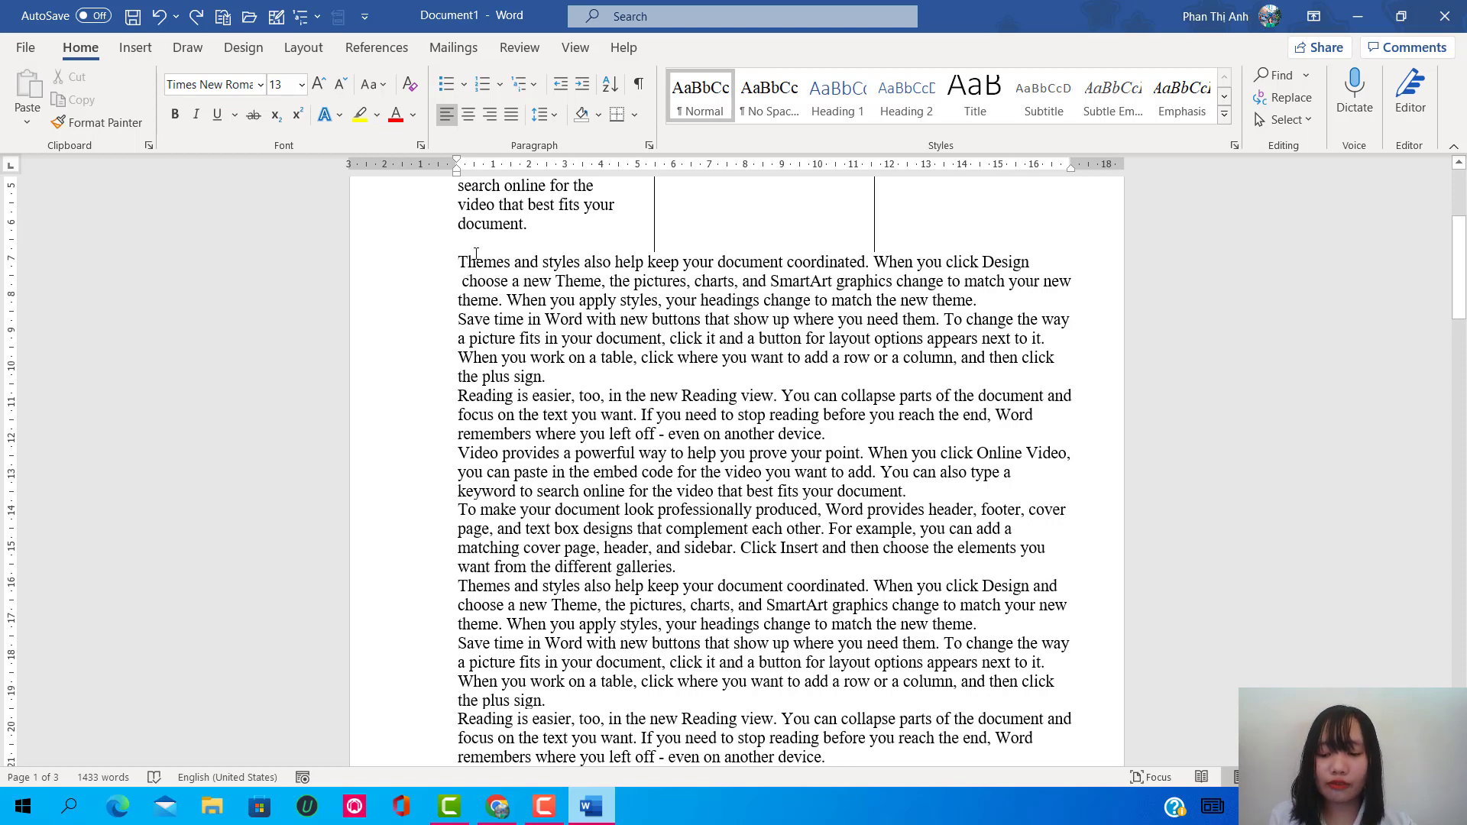
{"action": "key", "text": "Return"}
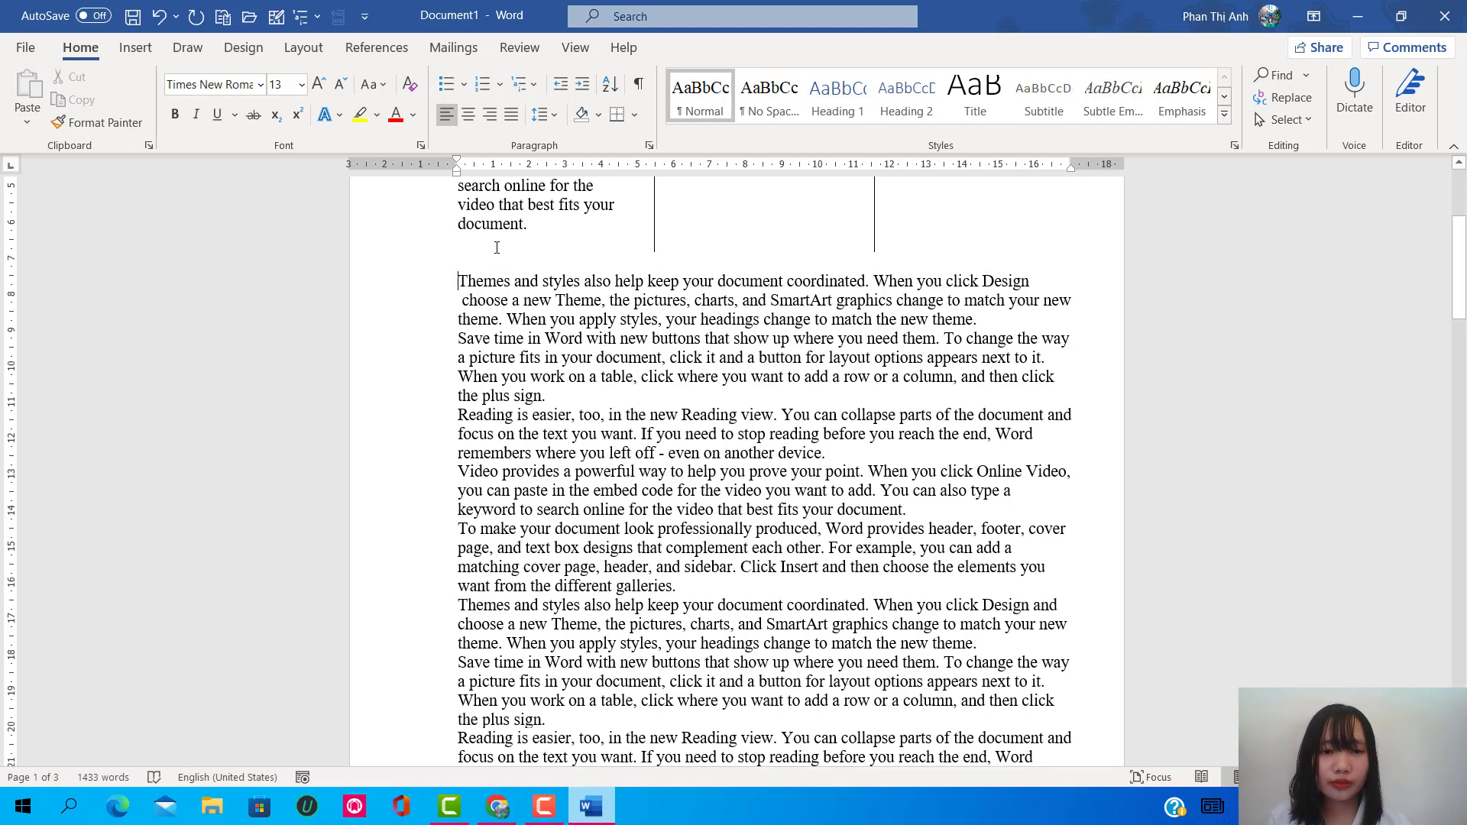
{"action": "key", "text": "Return"}
{"action": "key", "text": "Return"}
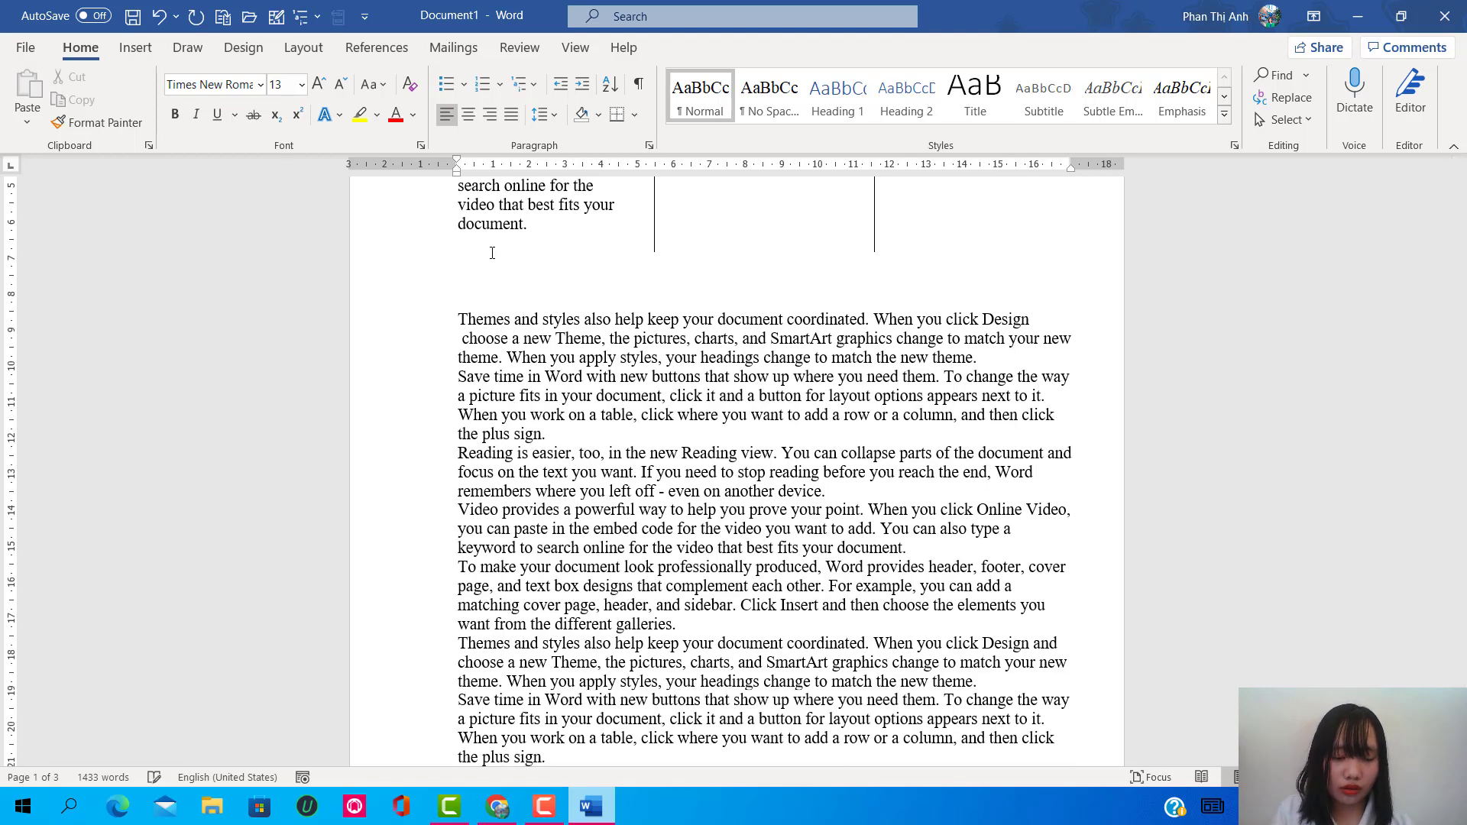
{"action": "type", "text": "Chương"}
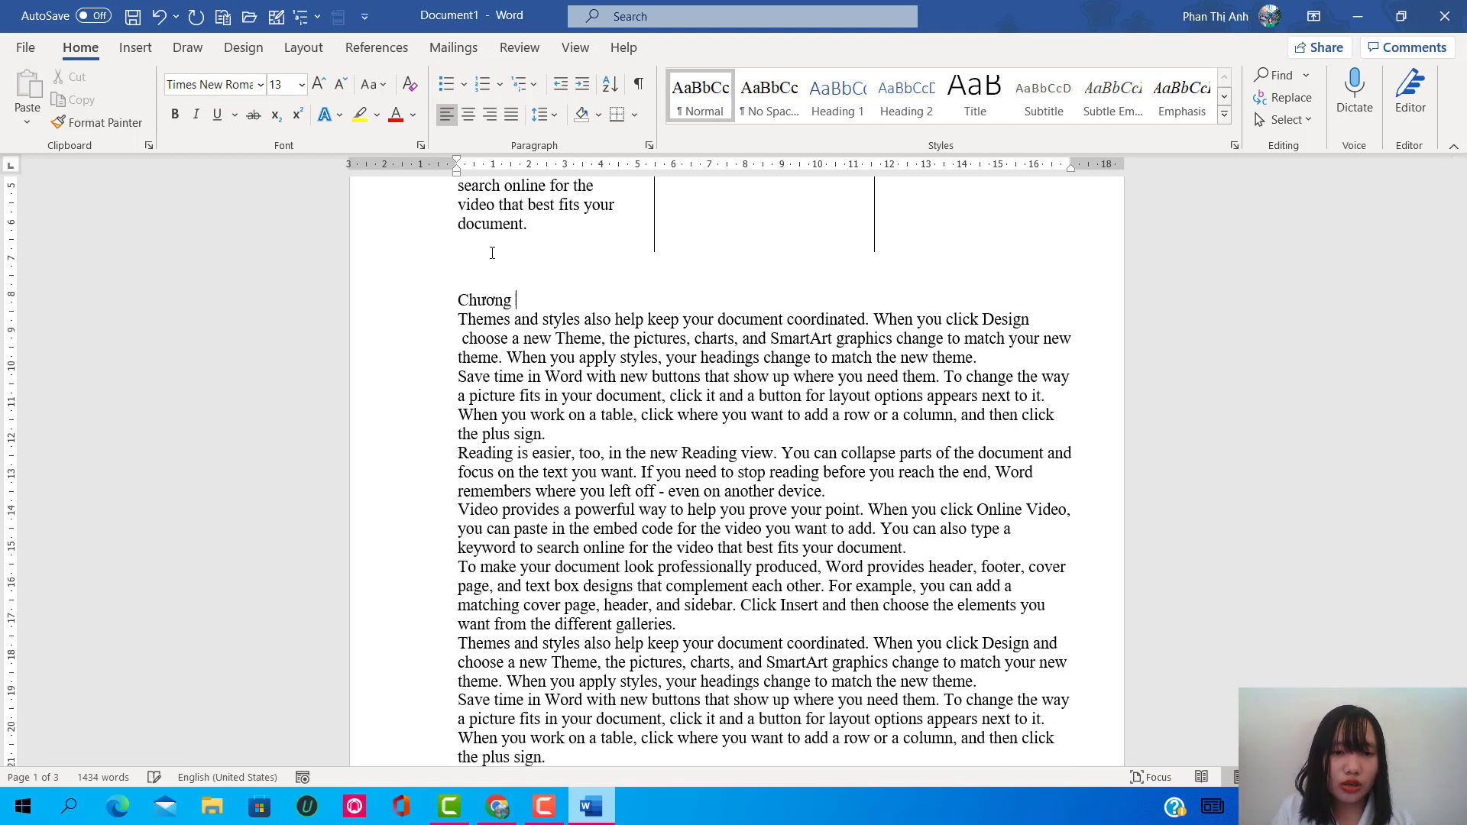
{"action": "type", "text": " 1"}
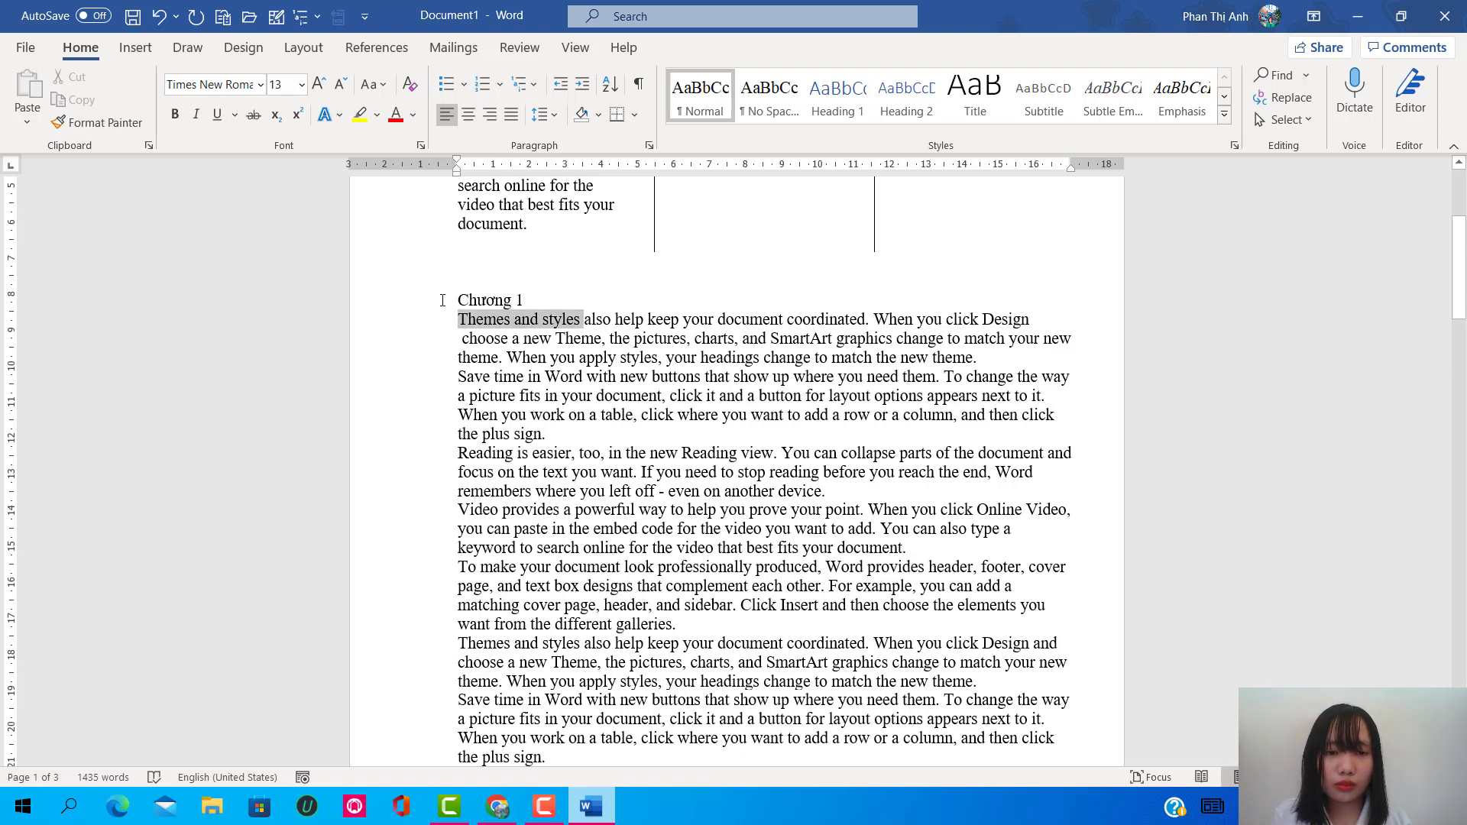
{"action": "mouse_move", "coordinate": [541, 312]}
{"action": "left_mouse_down"}
{"action": "mouse_move", "coordinate": [428, 282]}
{"action": "mouse_move", "coordinate": [531, 299]}
{"action": "left_mouse_up"}
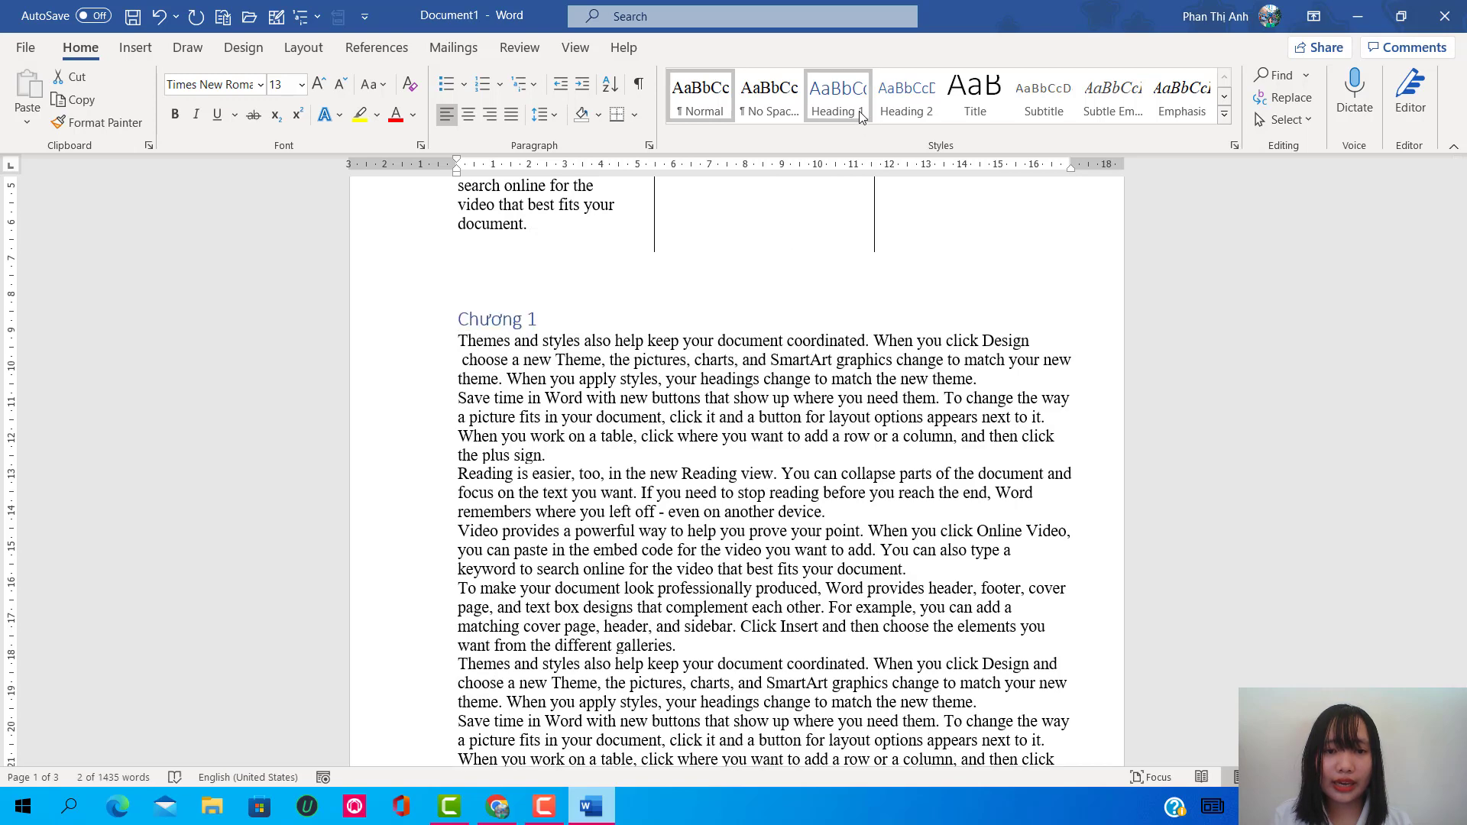
{"action": "left_click", "coordinate": [856, 99]}
{"action": "left_click", "coordinate": [557, 322]}
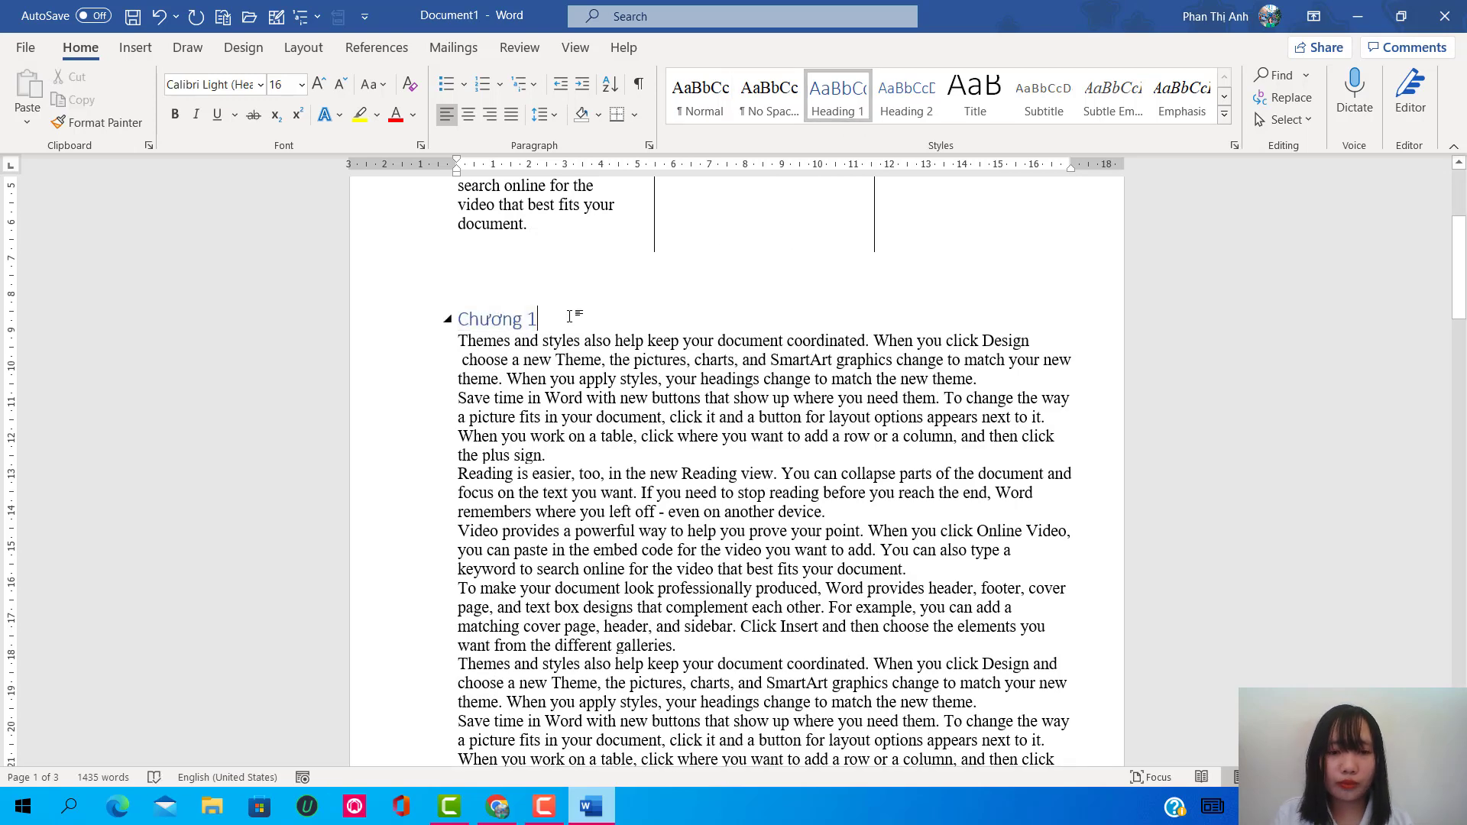
{"action": "key", "text": "Return"}
{"action": "key", "text": "Return"}
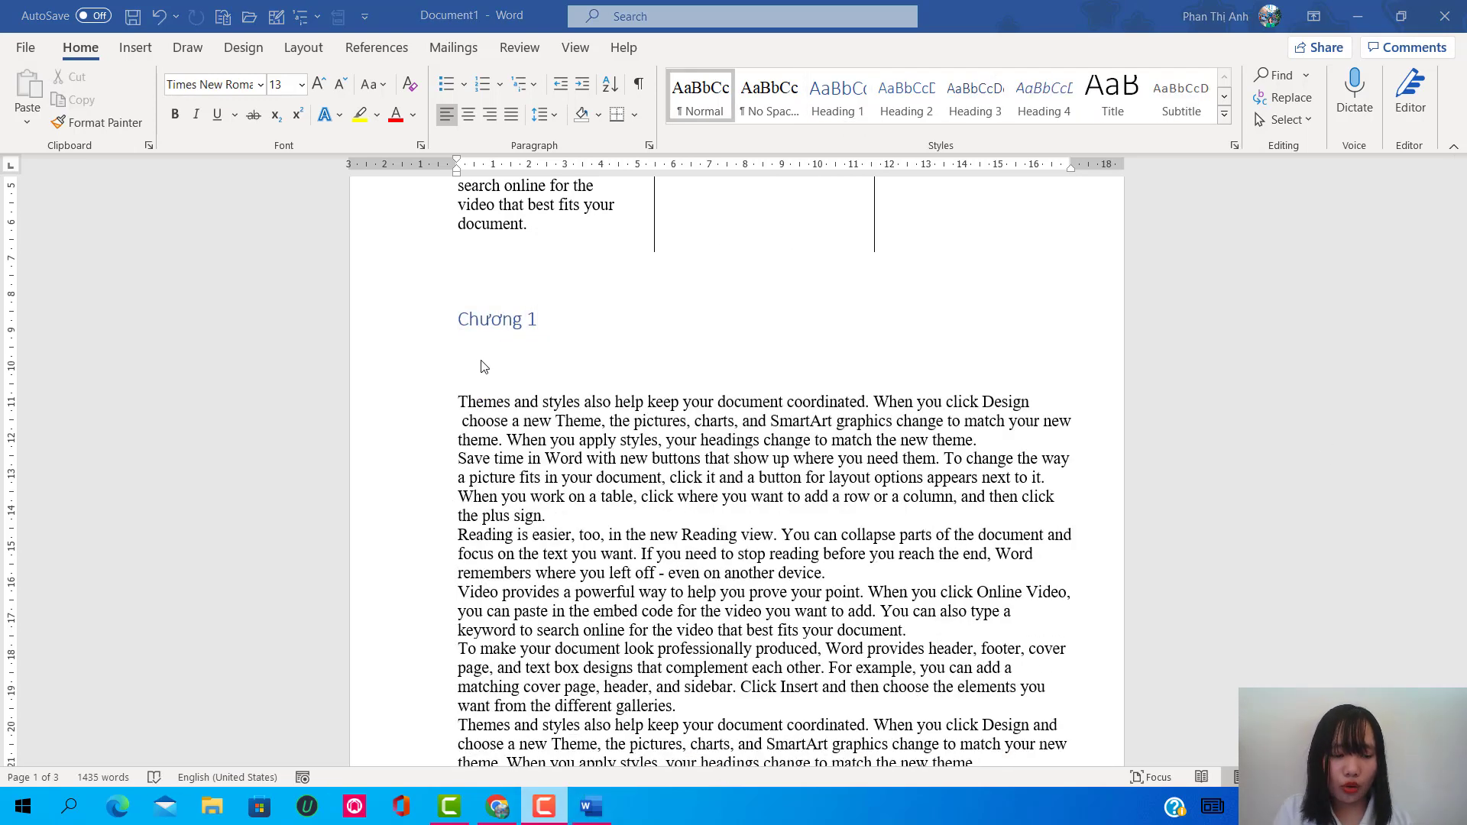
Step: Type indented outline lines 'Mở đầu' and 'Lời cảm ơn' under Chương 1
{"action": "left_click", "coordinate": [470, 345]}
{"action": "key", "text": "Tab"}
{"action": "type", "text": "Mờ"}
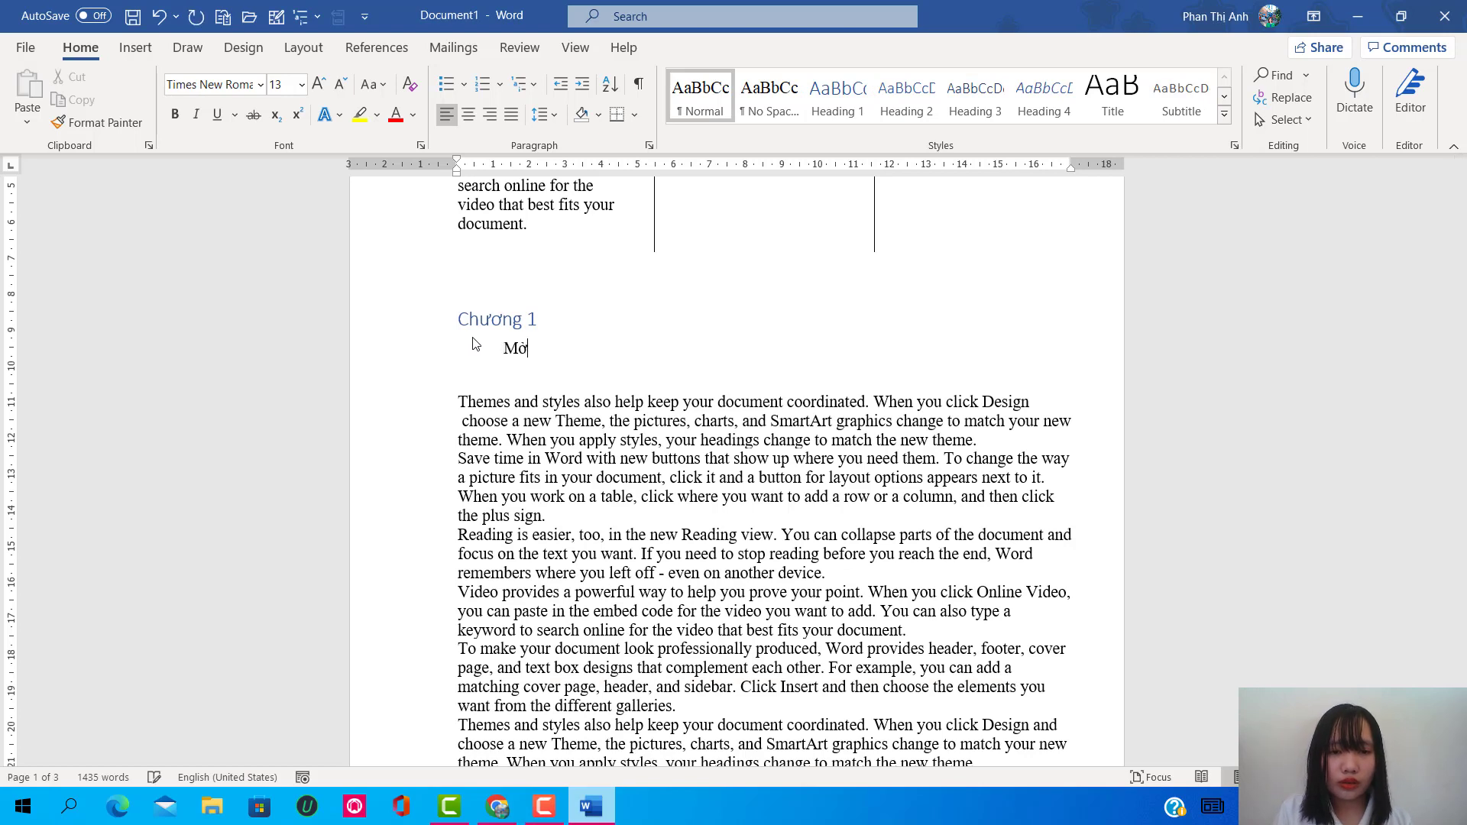
{"action": "type", "text": " đầy"}
{"action": "key", "text": "BackSpace"}
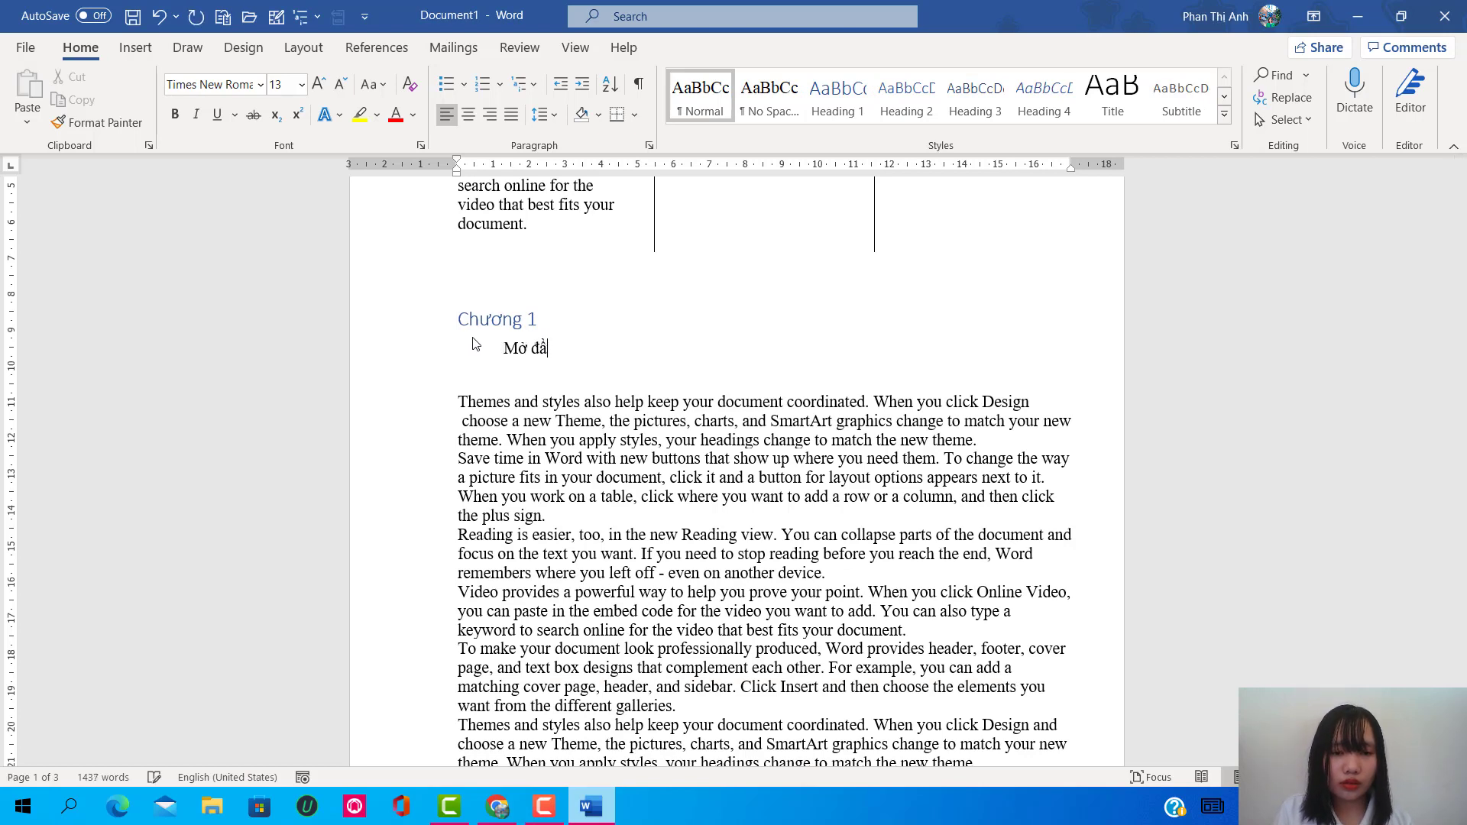
{"action": "type", "text": "u"}
{"action": "key", "text": "Return"}
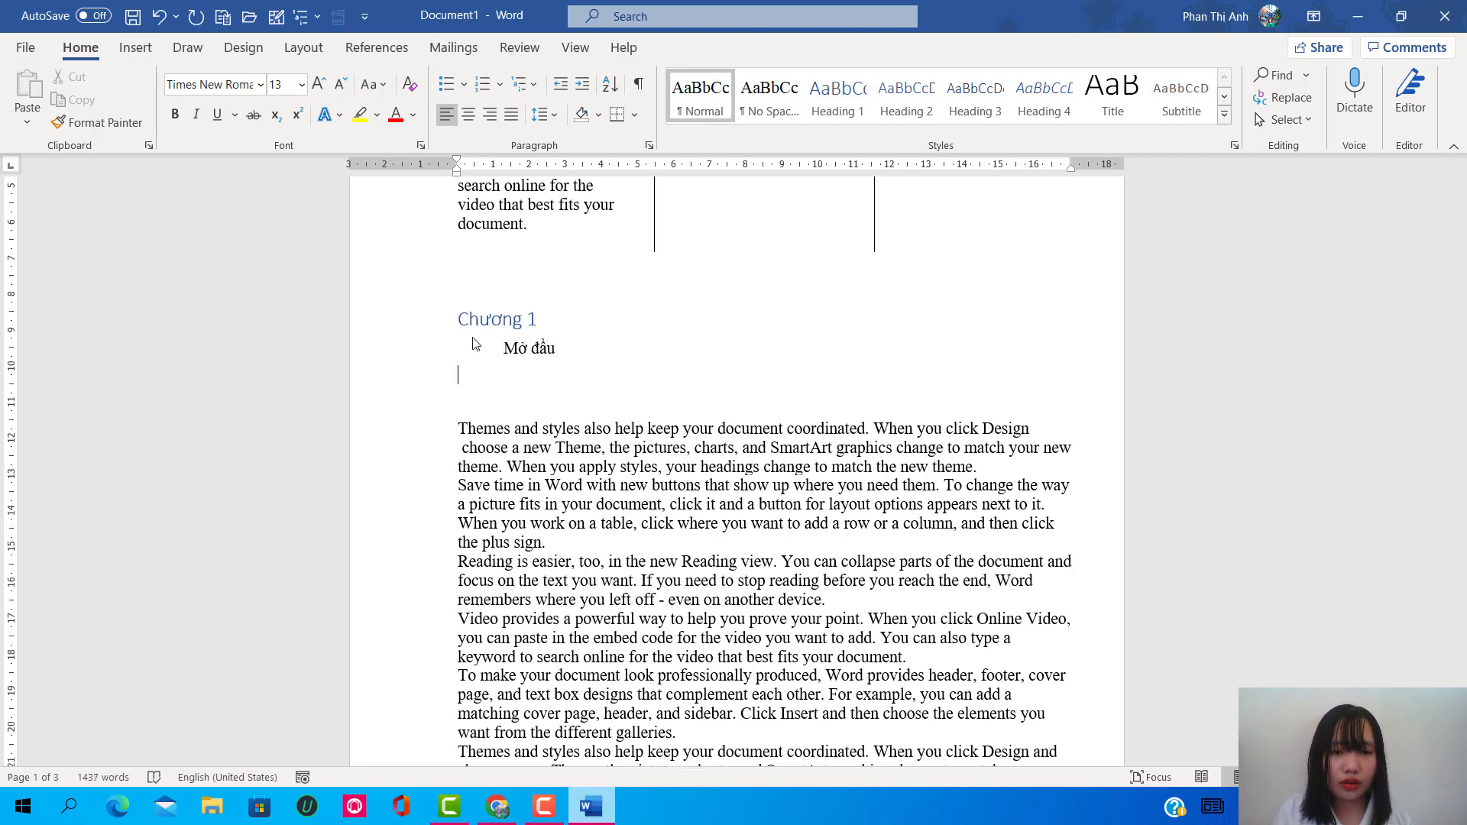
{"action": "key", "text": "Tab"}
{"action": "type", "text": "Lời cảm"}
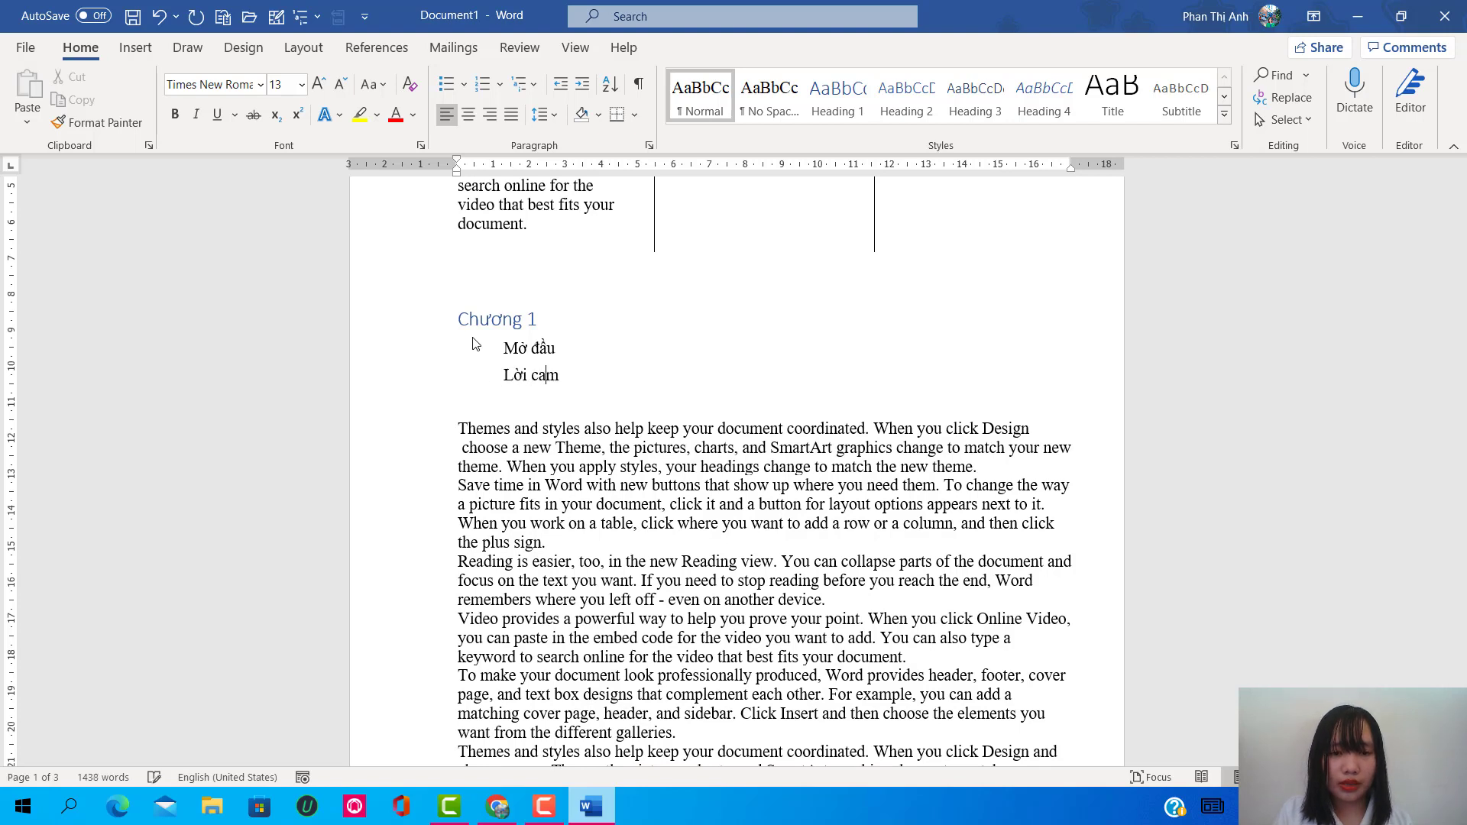
{"action": "type", "text": " ơn"}
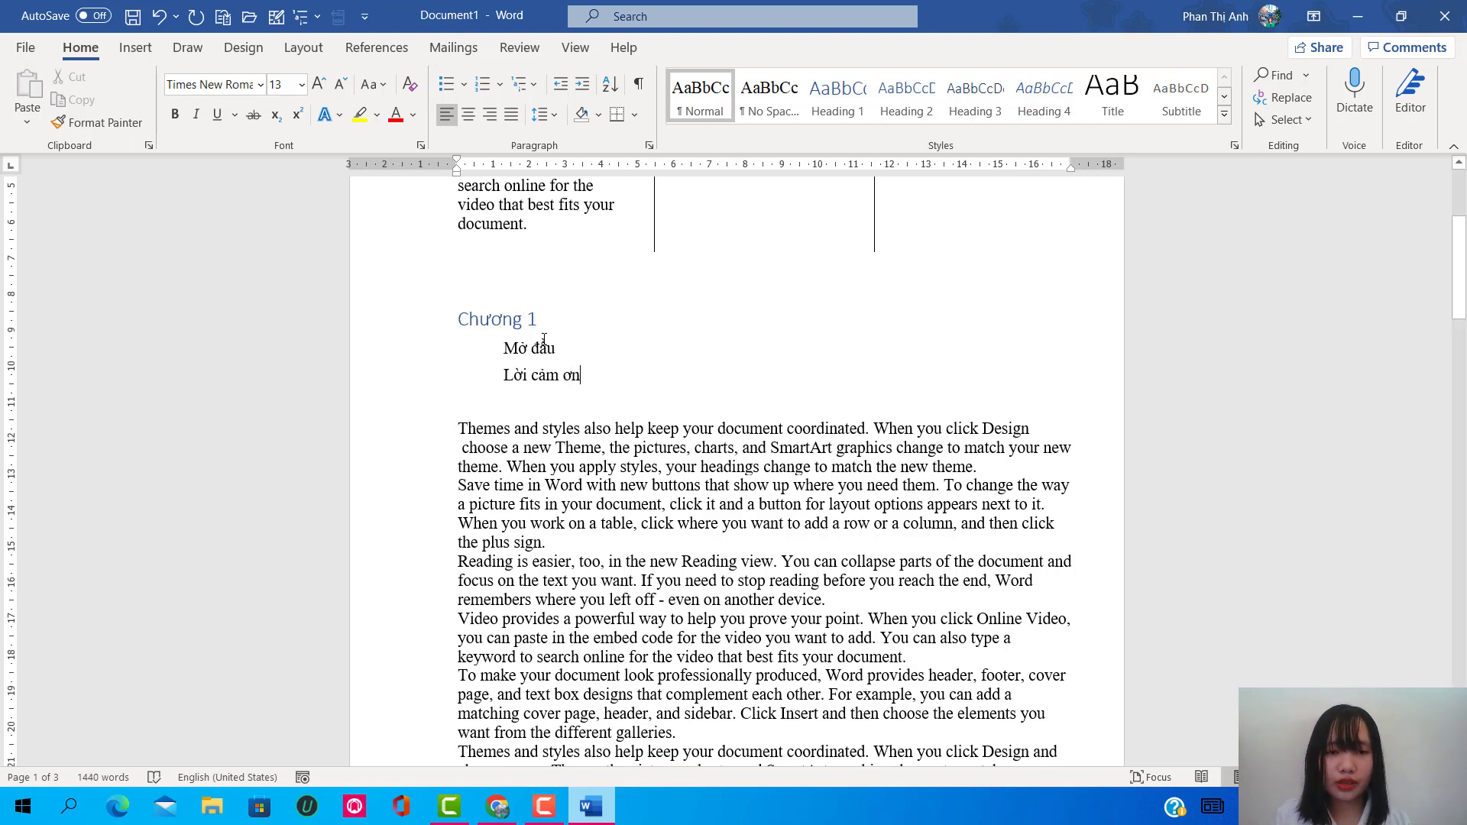
Step: Insert deeper-indented 'Nội dung' and 'Ý nghĩa' lines below Mở đầu
{"action": "left_click", "coordinate": [560, 348]}
{"action": "key", "text": "Return"}
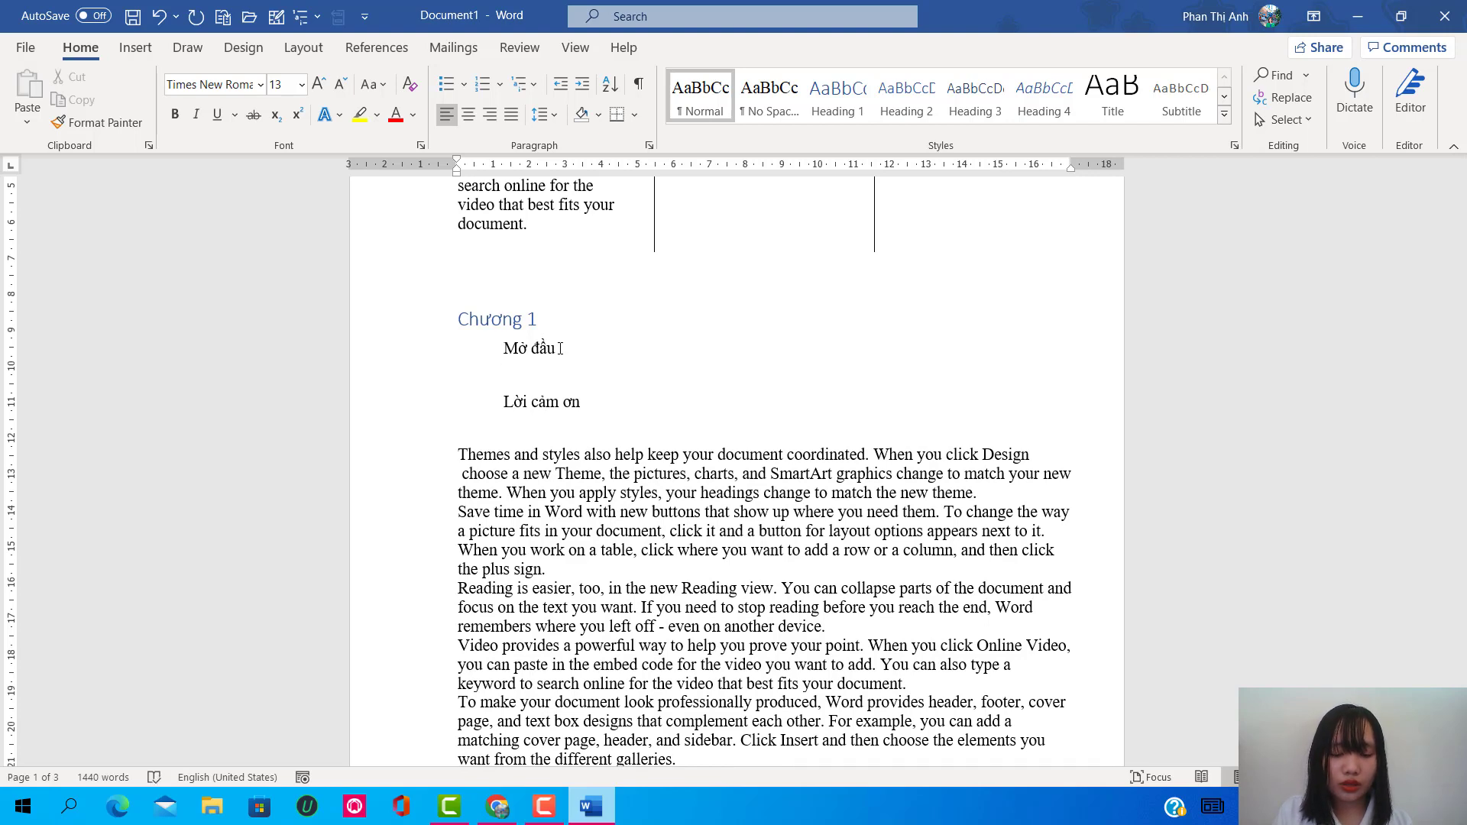
{"action": "key", "text": "Tab"}
{"action": "type", "text": "aow"}
{"action": "key", "text": "BackSpace"}
{"action": "key", "text": "BackSpace"}
{"action": "key", "text": "BackSpace"}
{"action": "type", "text": "r"}
{"action": "key", "text": "BackSpace"}
{"action": "type", "text": "Nội d"}
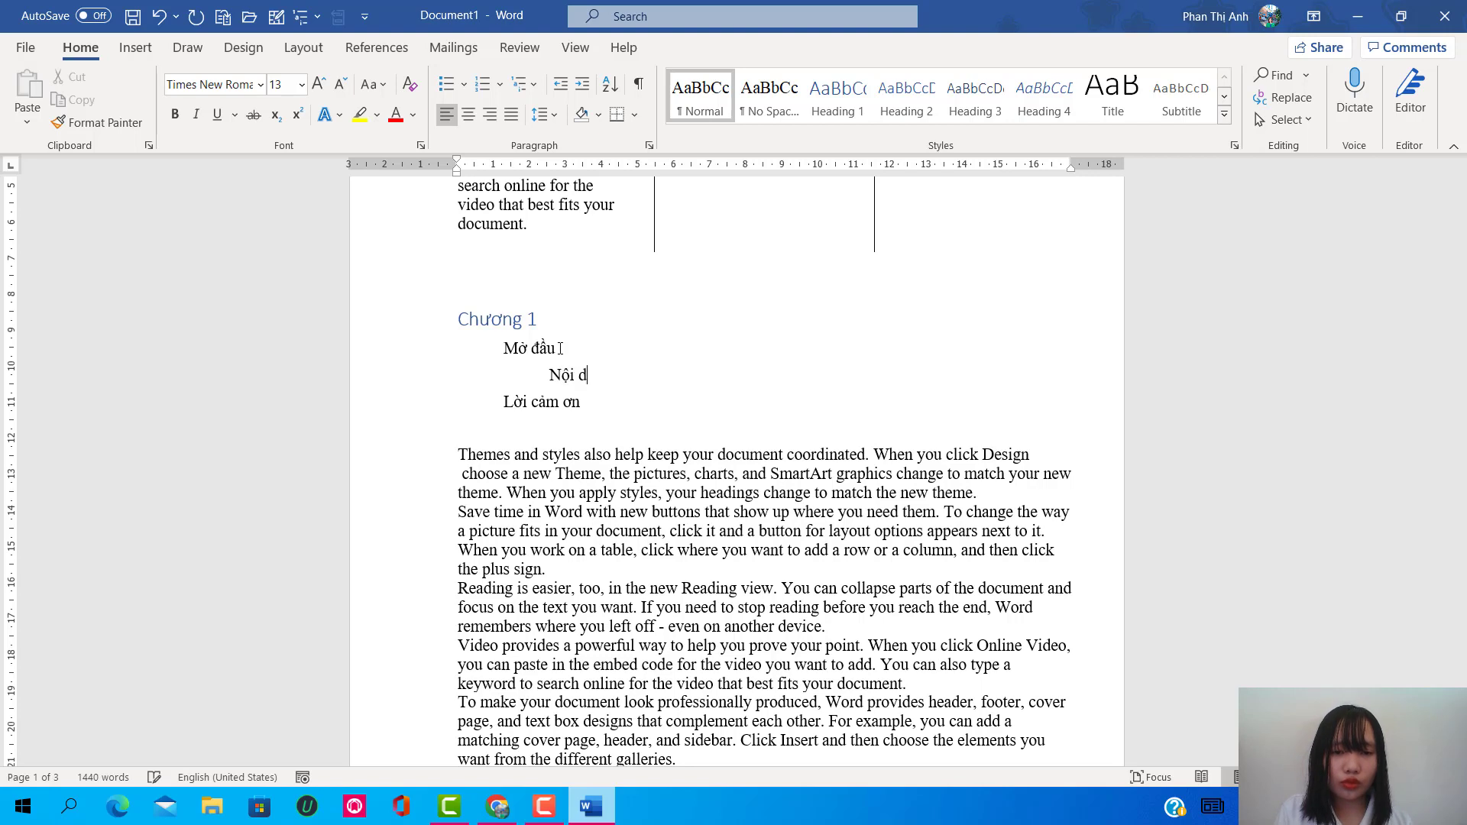
{"action": "type", "text": "ung"}
{"action": "key", "text": "Return"}
{"action": "type", "text": "Ý"}
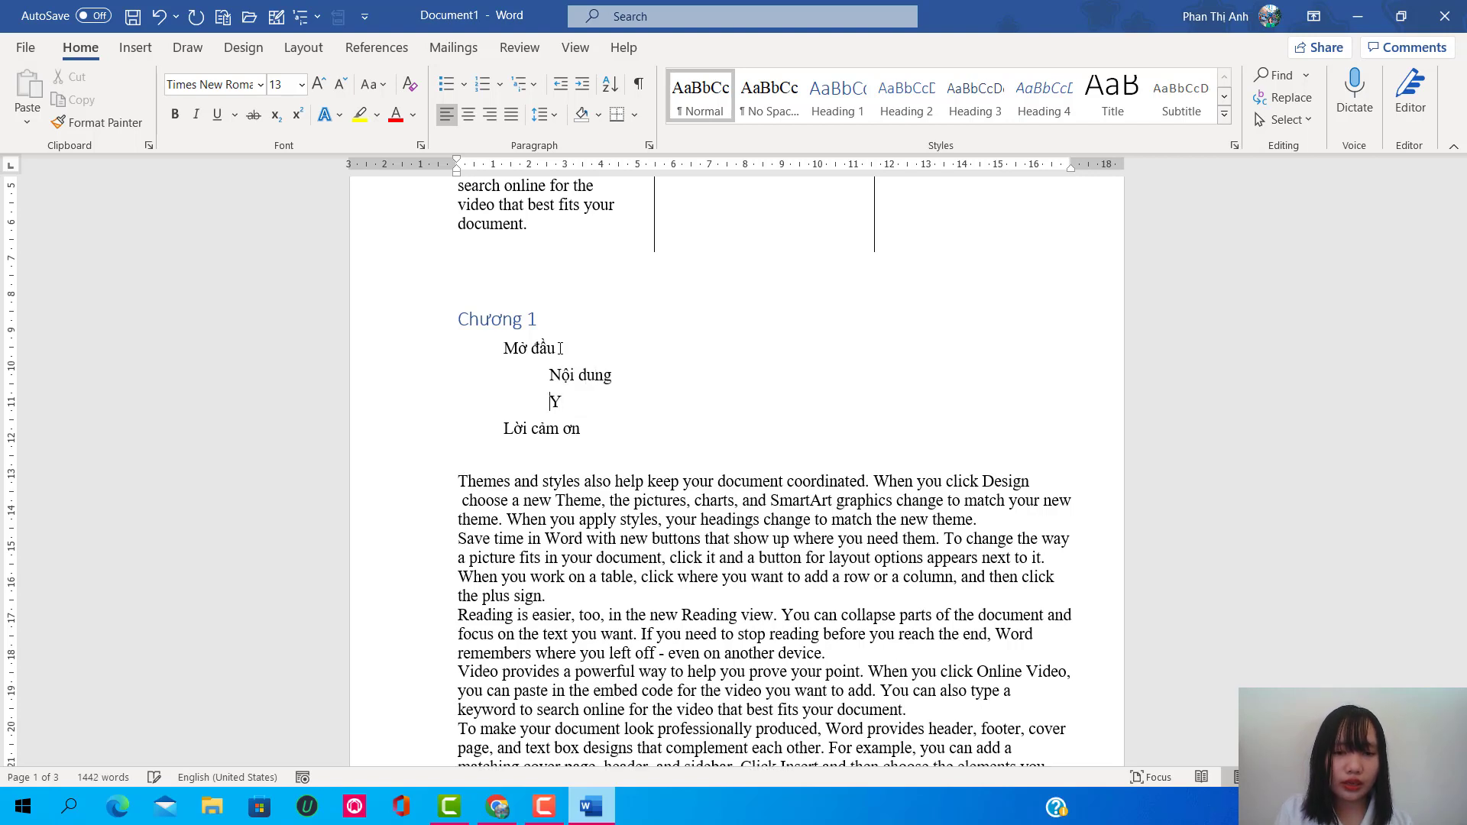
{"action": "type", "text": " nghhaix"}
{"action": "key", "text": "BackSpace"}
{"action": "key", "text": "BackSpace"}
{"action": "key", "text": "BackSpace"}
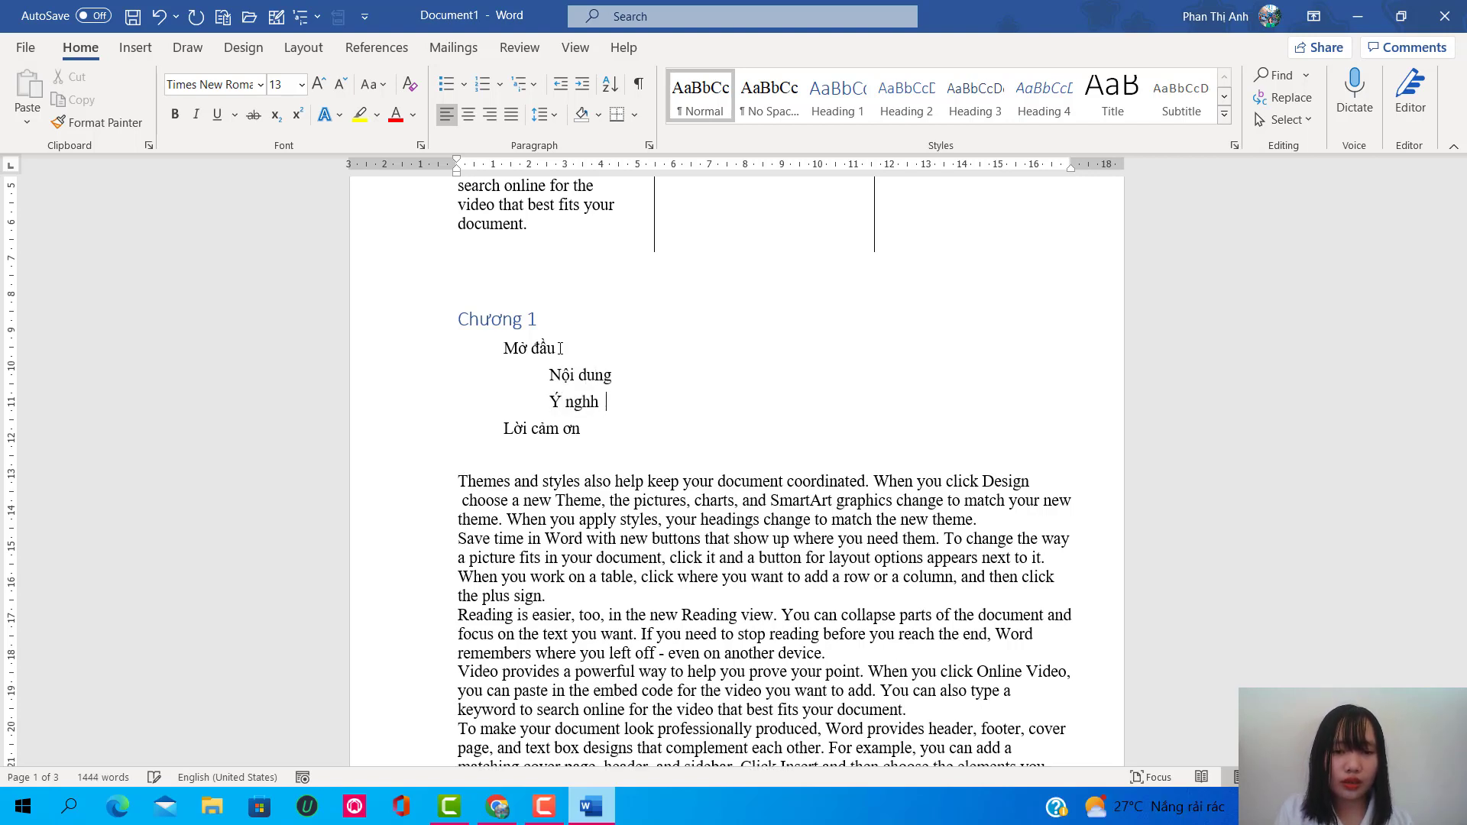
{"action": "key", "text": "BackSpace"}
{"action": "type", "text": "ĩa"}
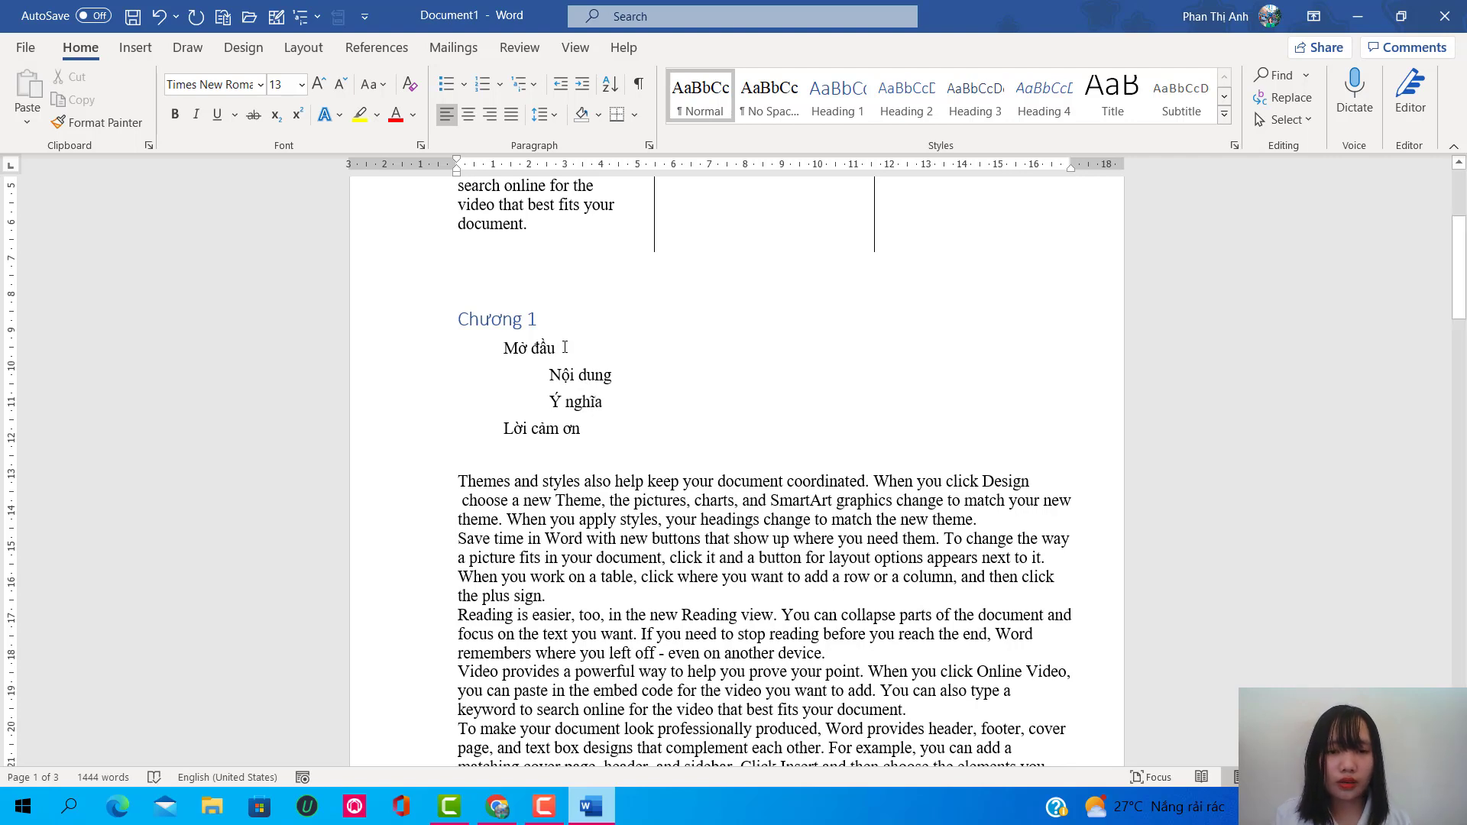
{"action": "left_click_drag", "start_coordinate": [558, 348], "coordinate": [502, 348]}
Step: Apply Heading 2 to Mở đầu and Lời cảm ơn, and Heading 3 to Nội dung and Ý nghĩa
{"action": "left_click", "coordinate": [907, 100]}
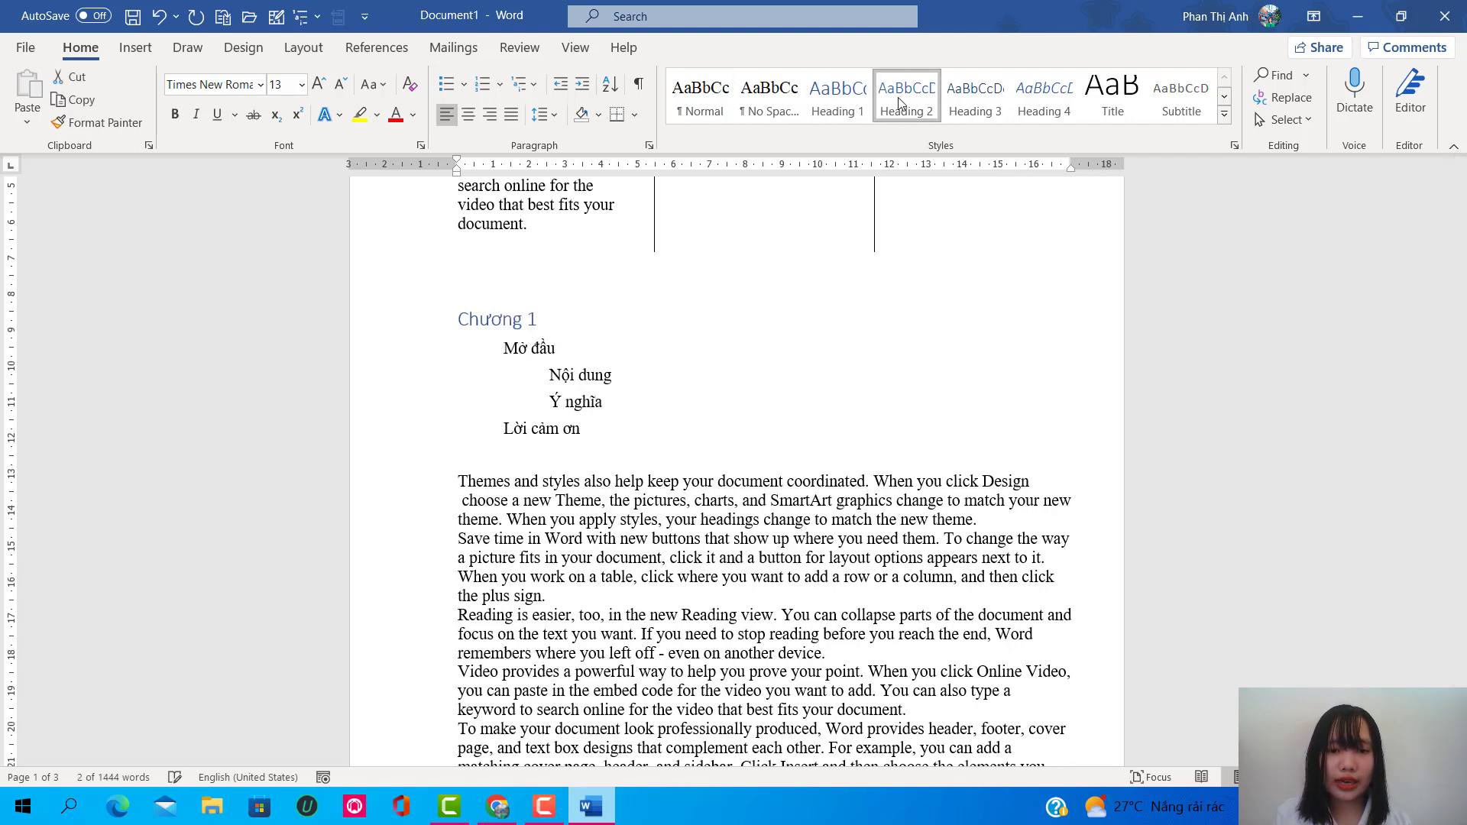
{"action": "mouse_move", "coordinate": [587, 424]}
{"action": "left_mouse_down"}
{"action": "mouse_move", "coordinate": [499, 438]}
{"action": "mouse_move", "coordinate": [504, 425]}
{"action": "left_mouse_up"}
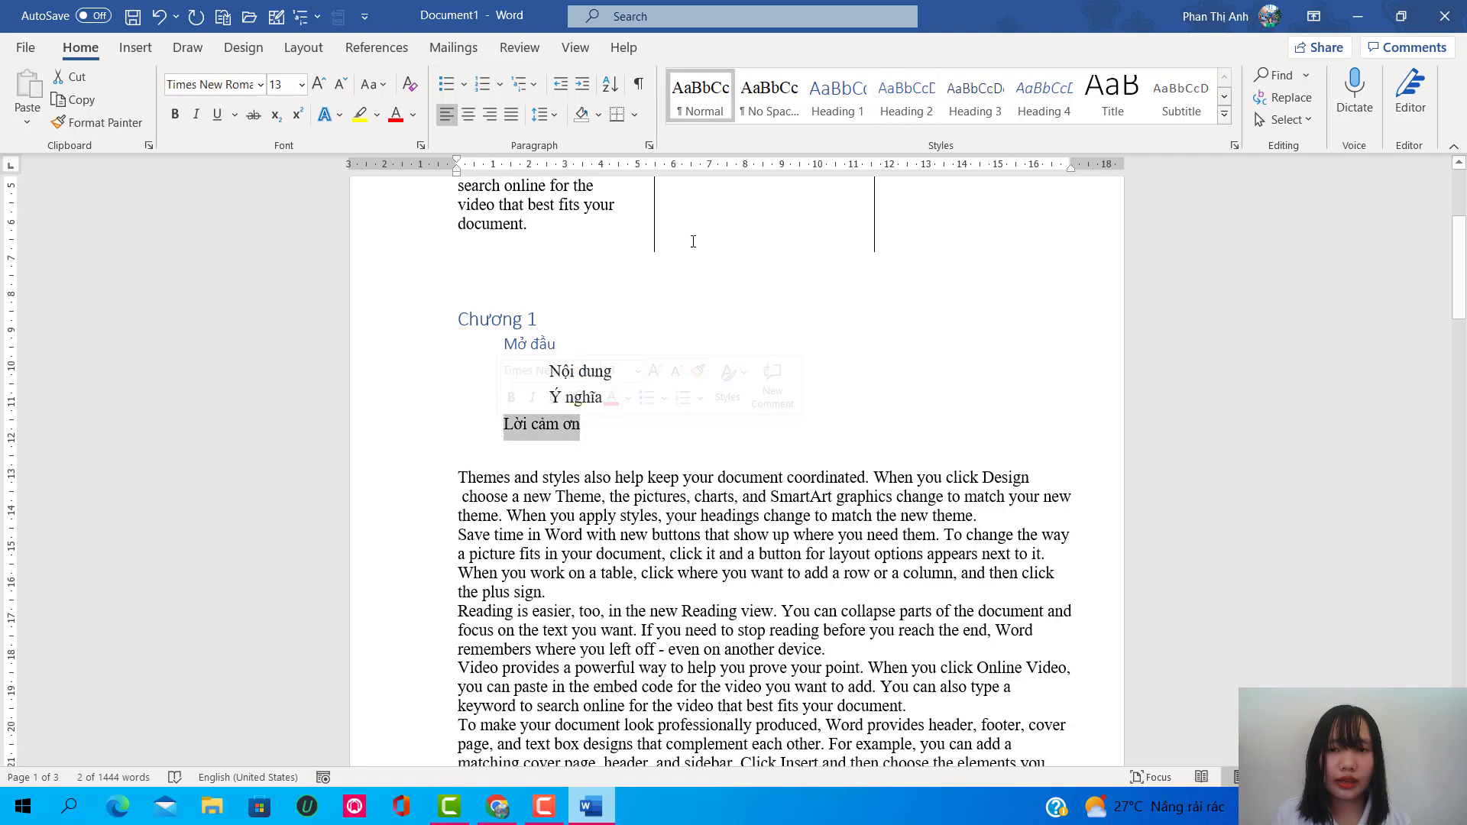
{"action": "left_click", "coordinate": [907, 100]}
{"action": "mouse_move", "coordinate": [623, 372]}
{"action": "left_mouse_down"}
{"action": "mouse_move", "coordinate": [547, 372]}
{"action": "mouse_move", "coordinate": [549, 394]}
{"action": "left_mouse_up"}
{"action": "left_click", "coordinate": [947, 110]}
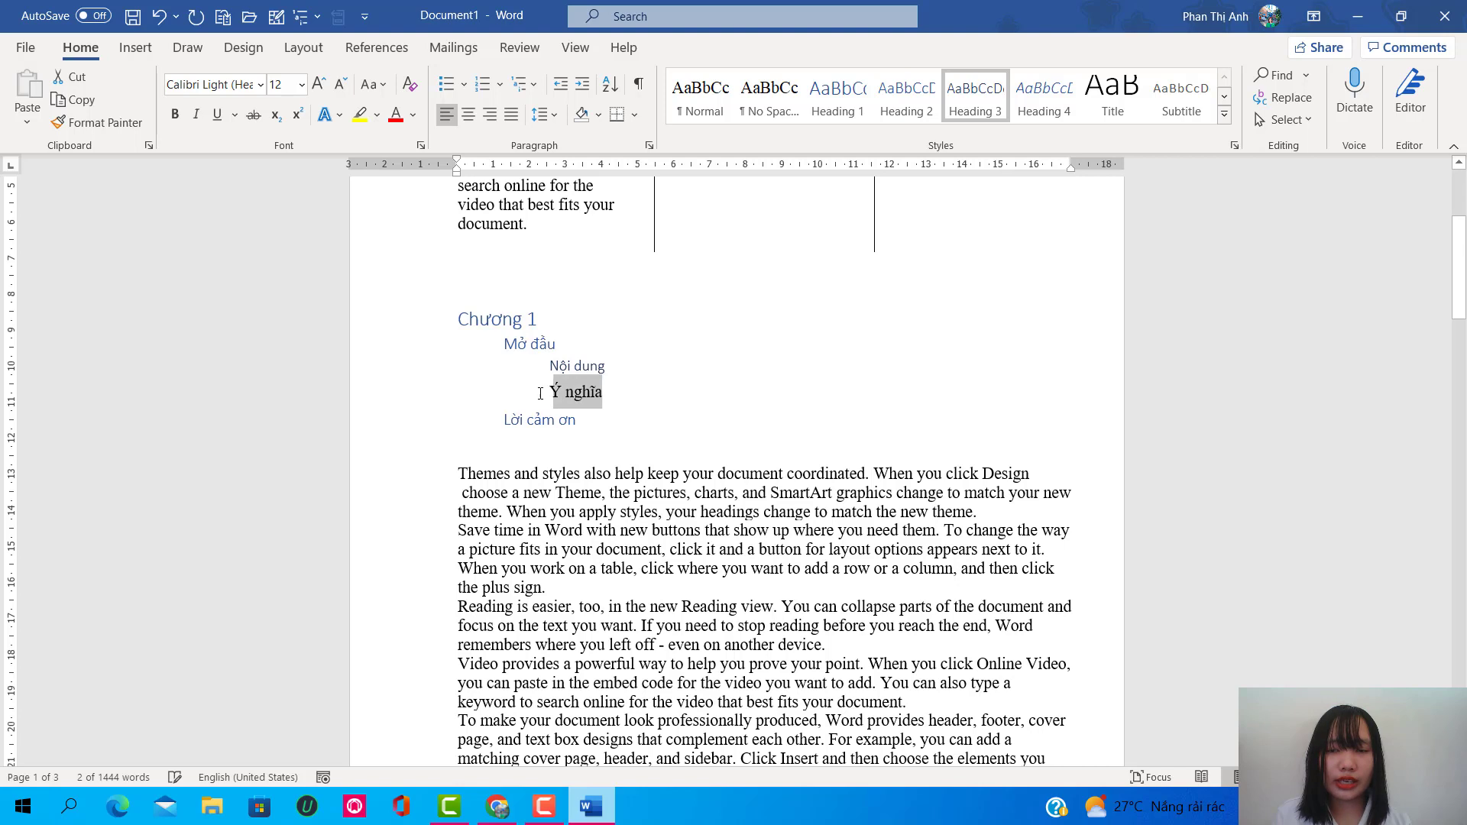
{"action": "left_click", "coordinate": [976, 99]}
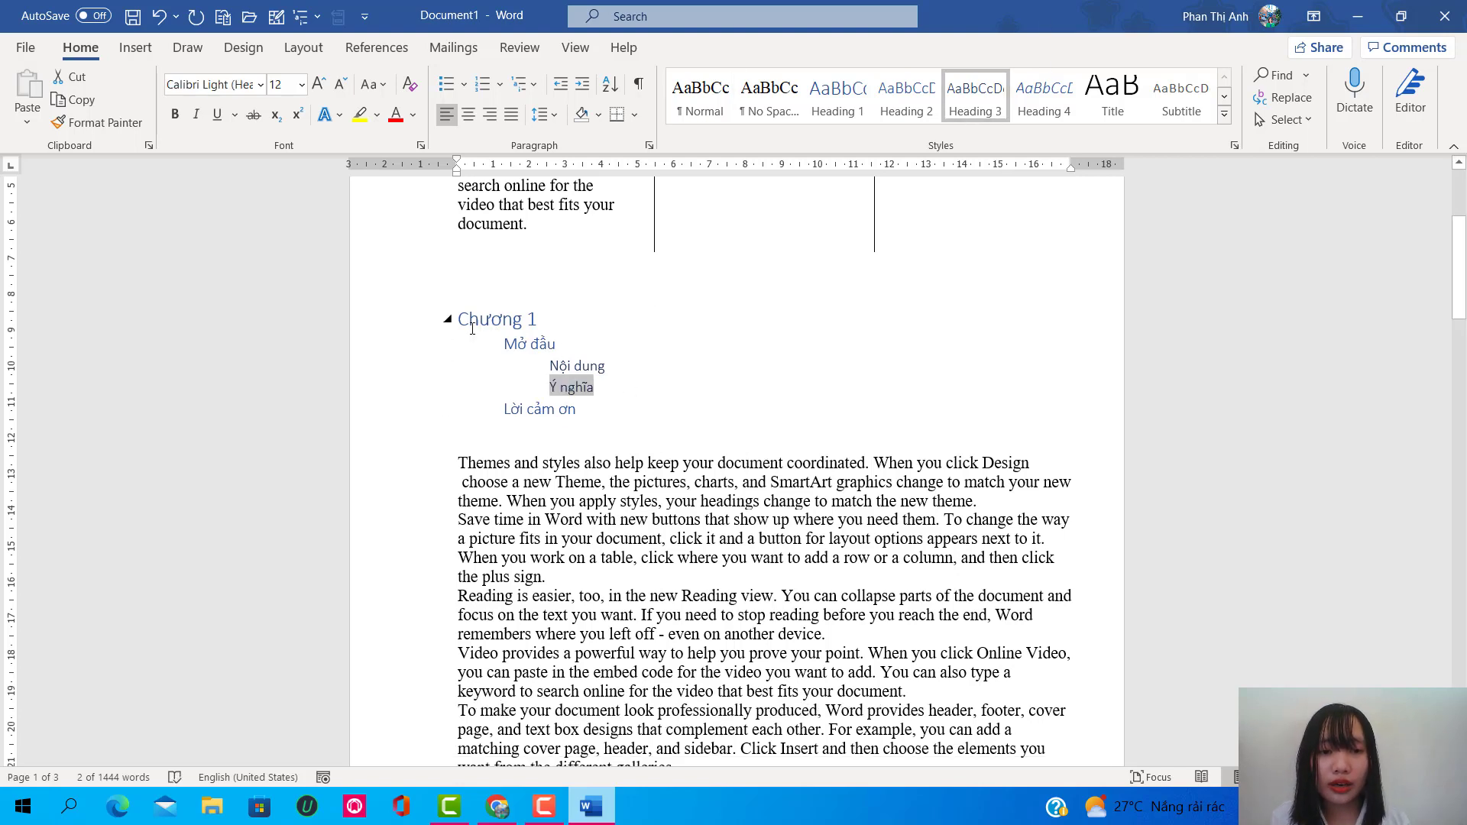
Step: Check the outline's heading levels and bring up the Heading 1 style options
{"action": "left_click_drag", "start_coordinate": [549, 317], "coordinate": [457, 320]}
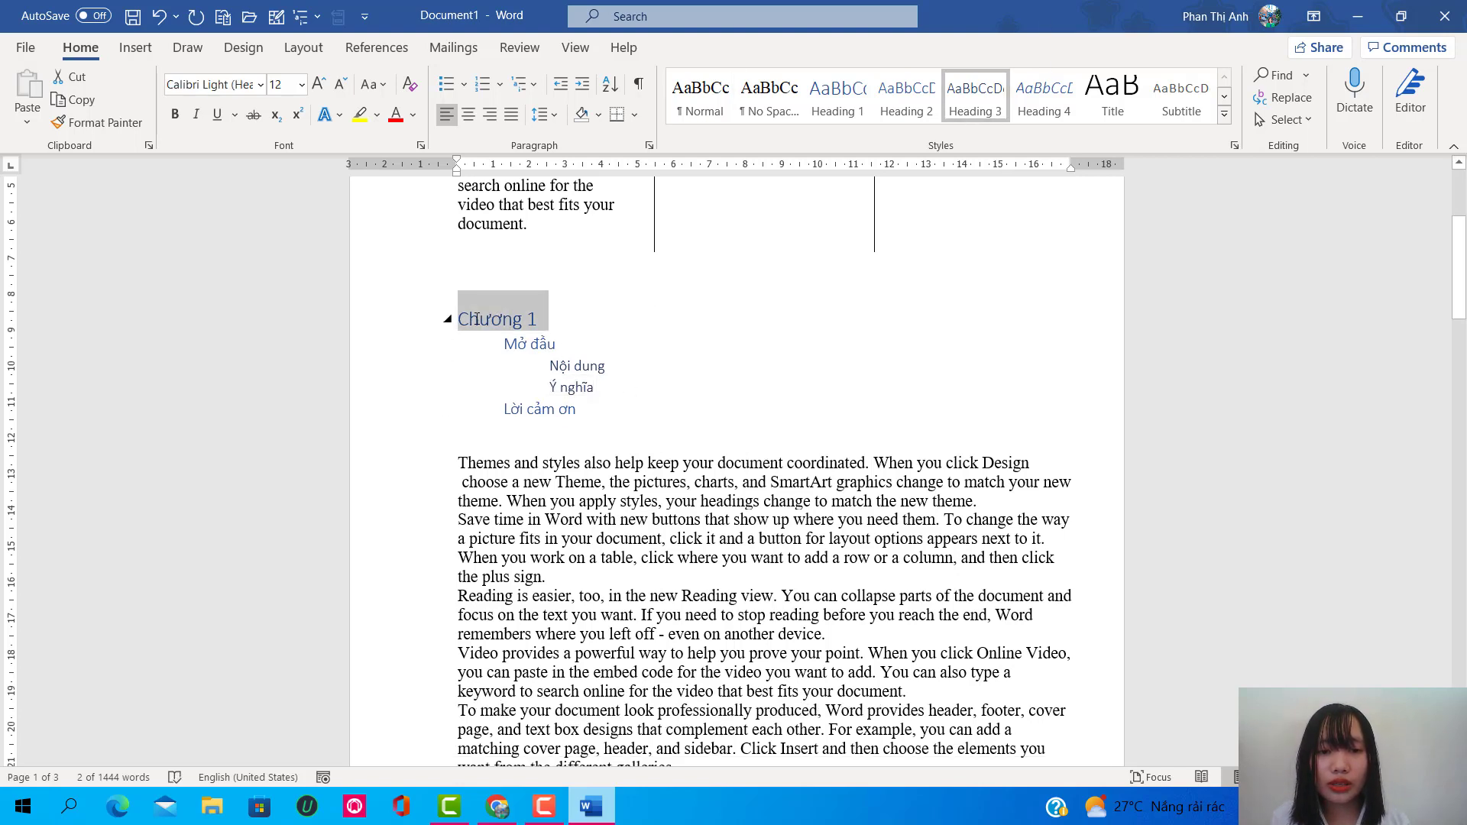
{"action": "left_click", "coordinate": [518, 346]}
{"action": "mouse_move", "coordinate": [557, 345]}
{"action": "left_mouse_down"}
{"action": "mouse_move", "coordinate": [504, 345]}
{"action": "mouse_move", "coordinate": [605, 367]}
{"action": "left_mouse_up"}
{"action": "mouse_move", "coordinate": [576, 365]}
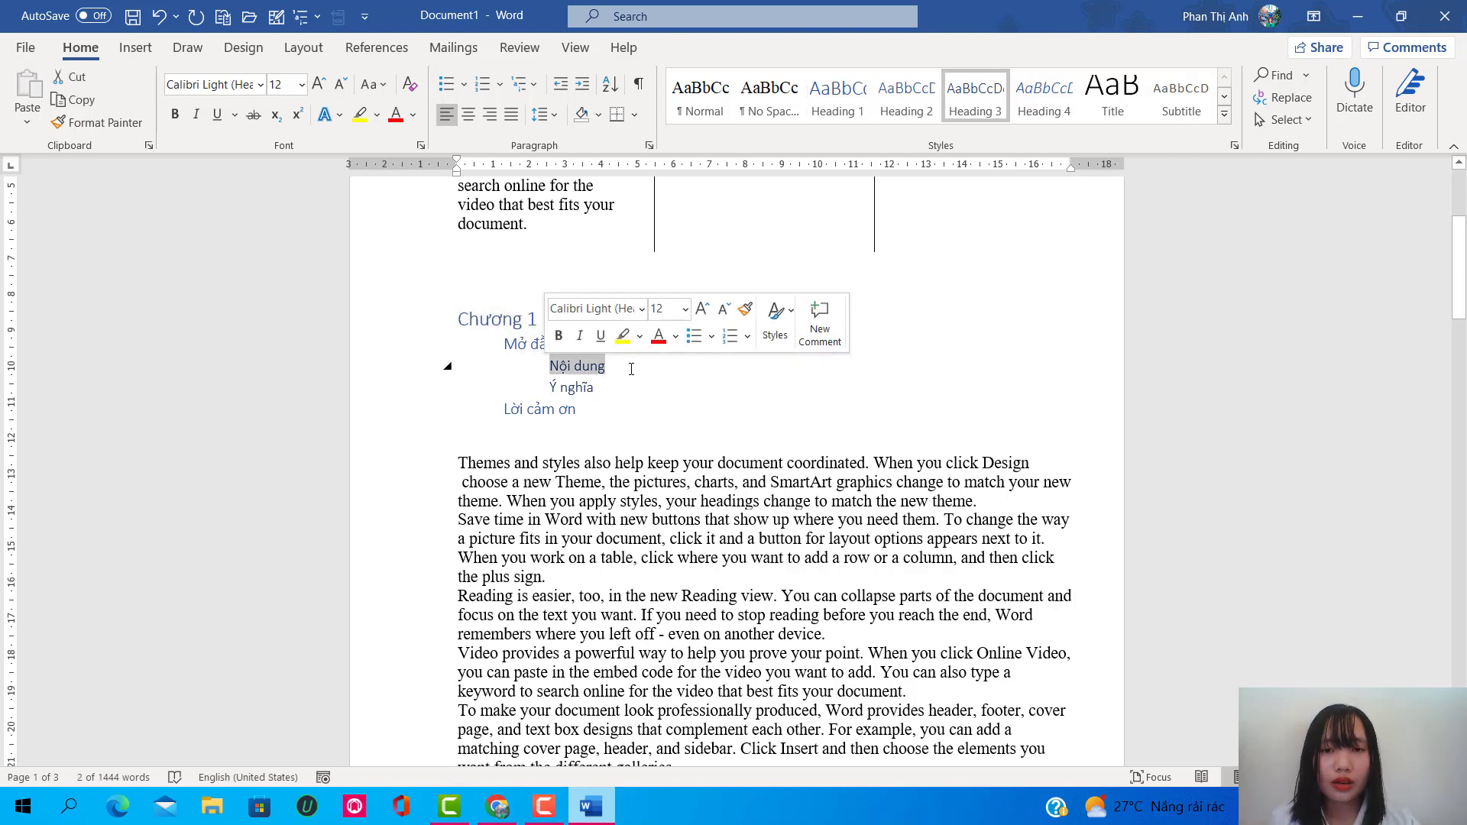
{"action": "left_click", "coordinate": [795, 111]}
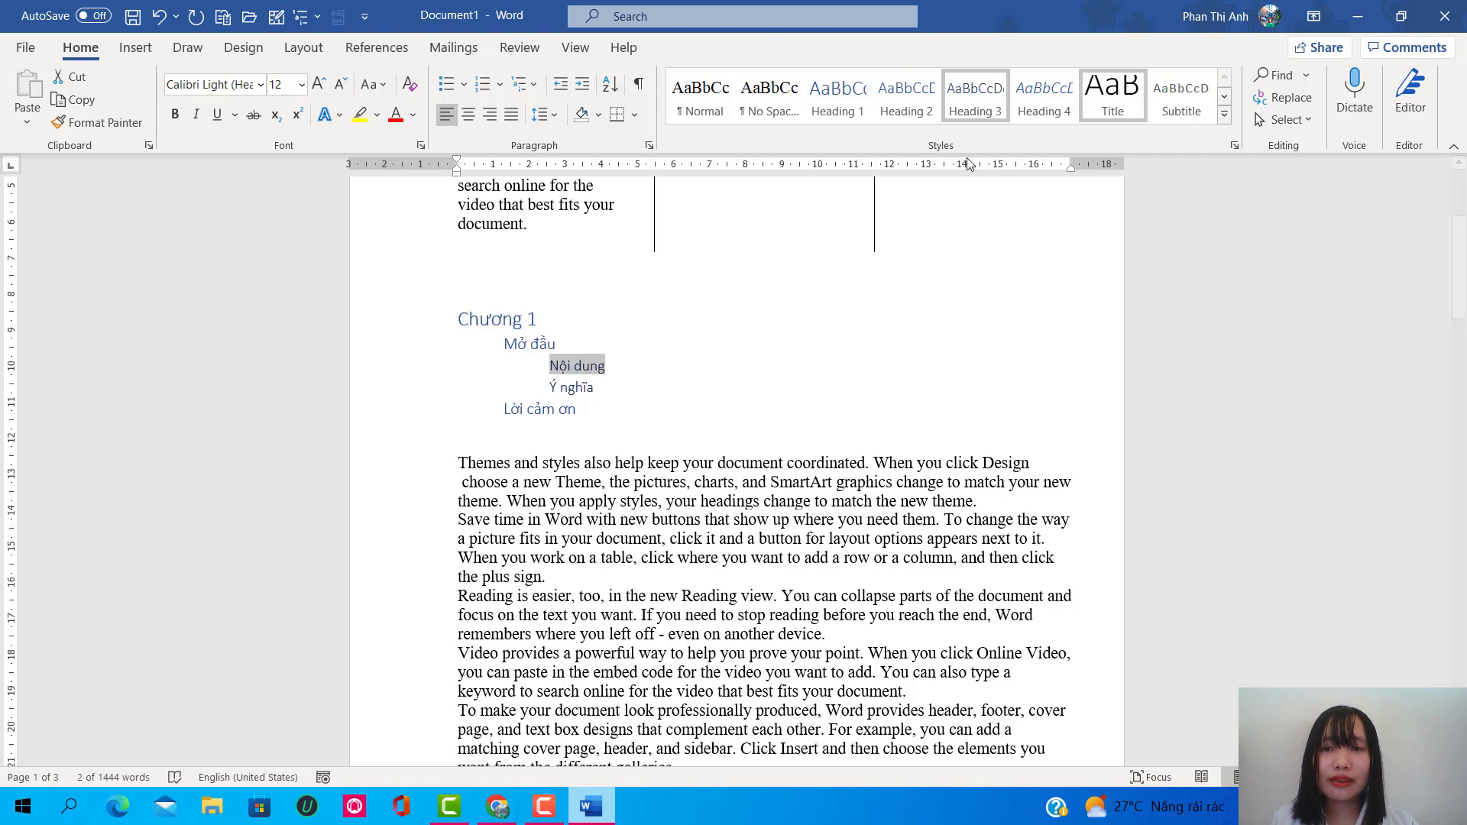
{"action": "left_click", "coordinate": [839, 103]}
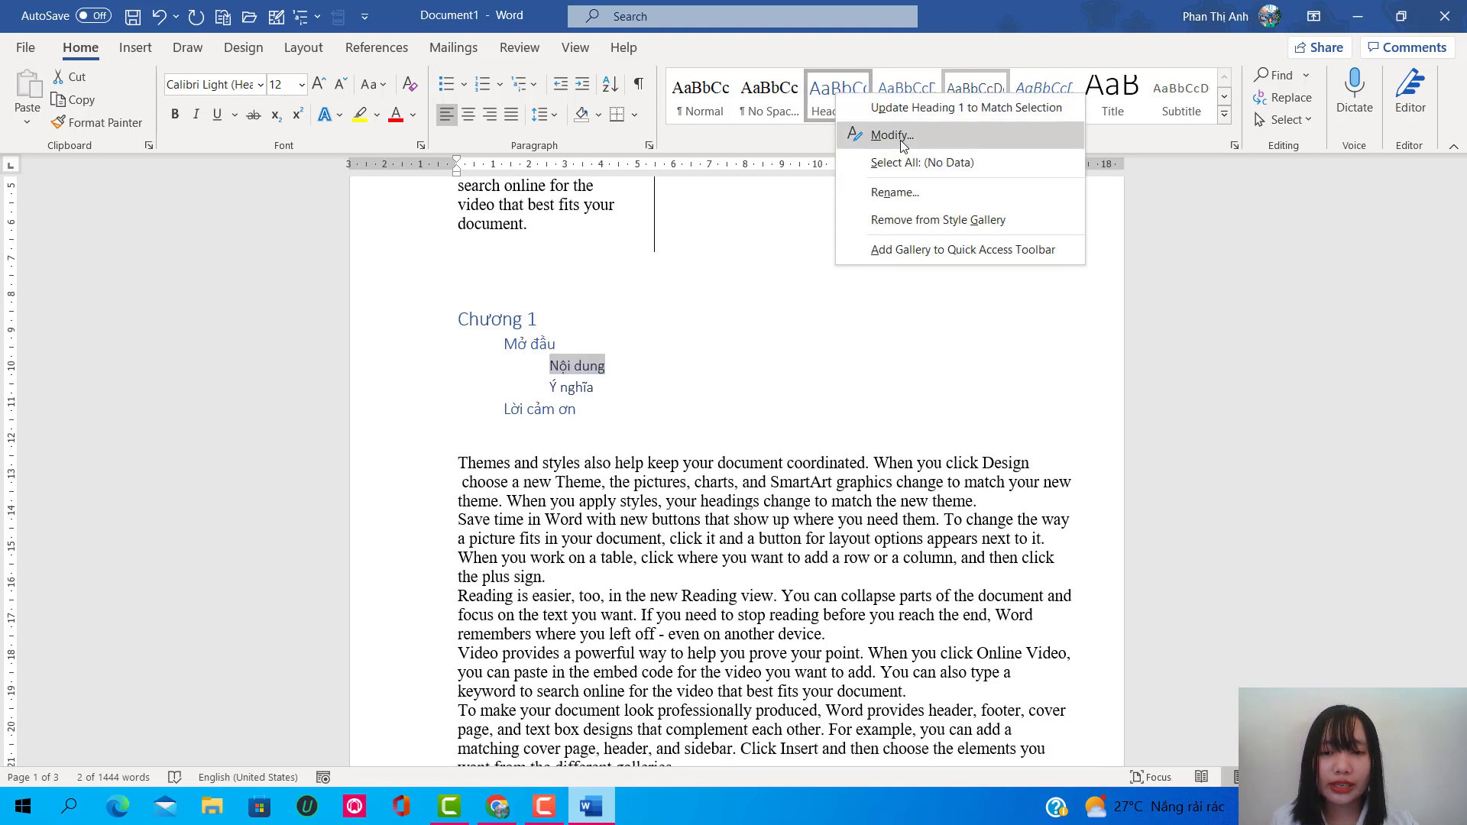
Step: Modify the Heading 1 style to Times New Roman, bold, with black font colour
{"action": "left_click", "coordinate": [902, 139]}
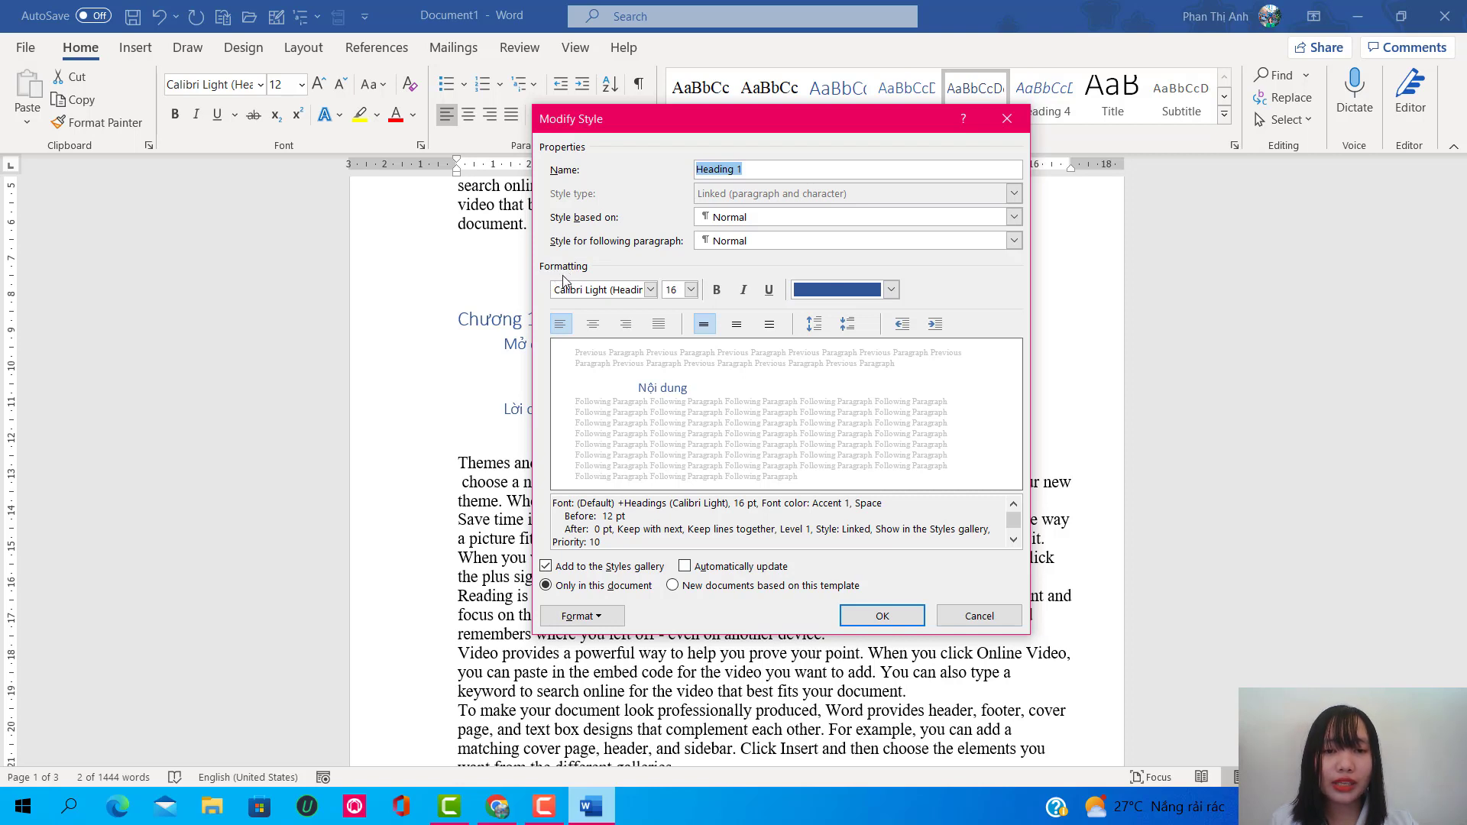
{"action": "left_click", "coordinate": [650, 290]}
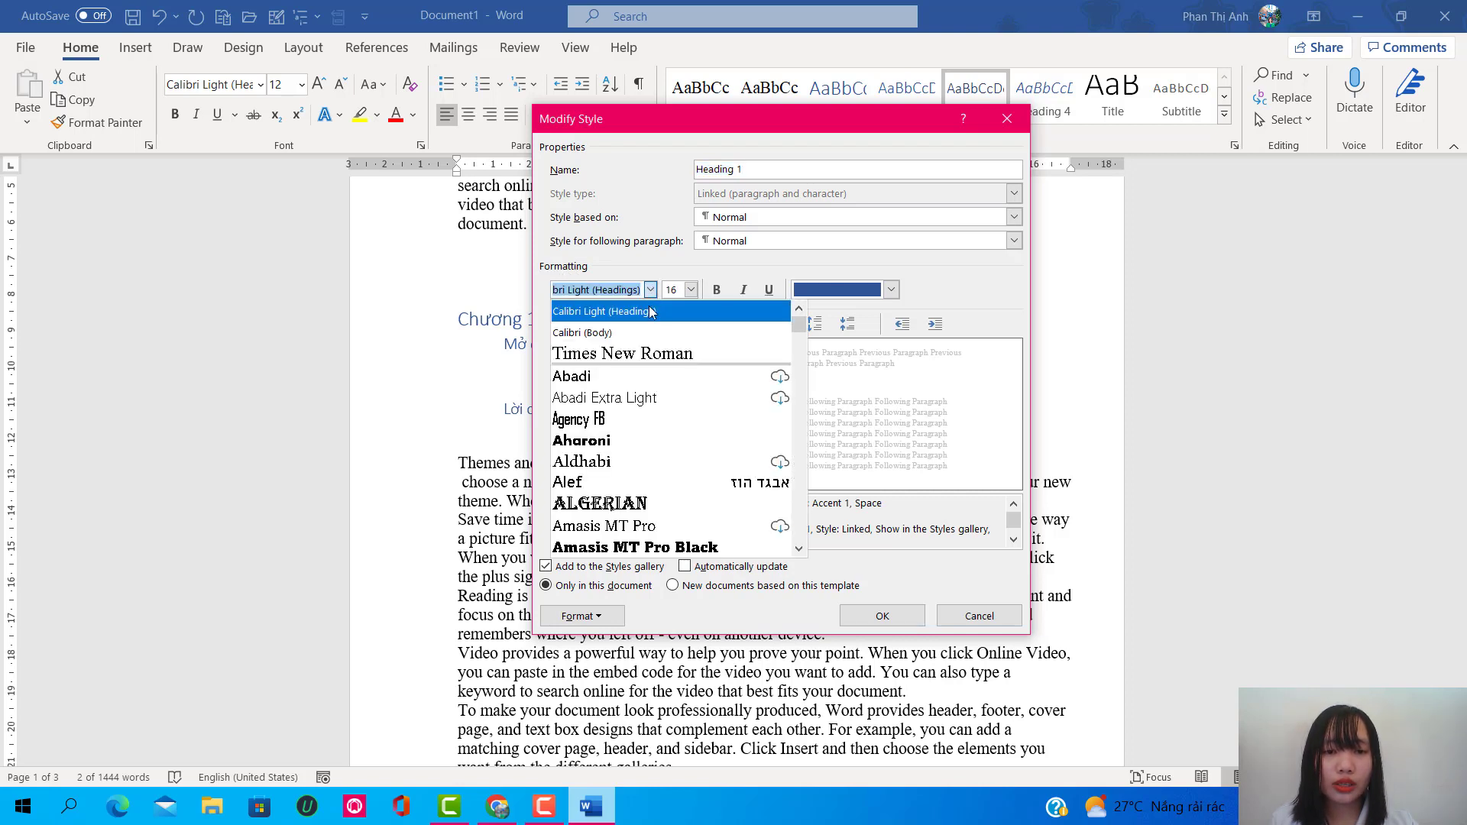
{"action": "left_click", "coordinate": [635, 354]}
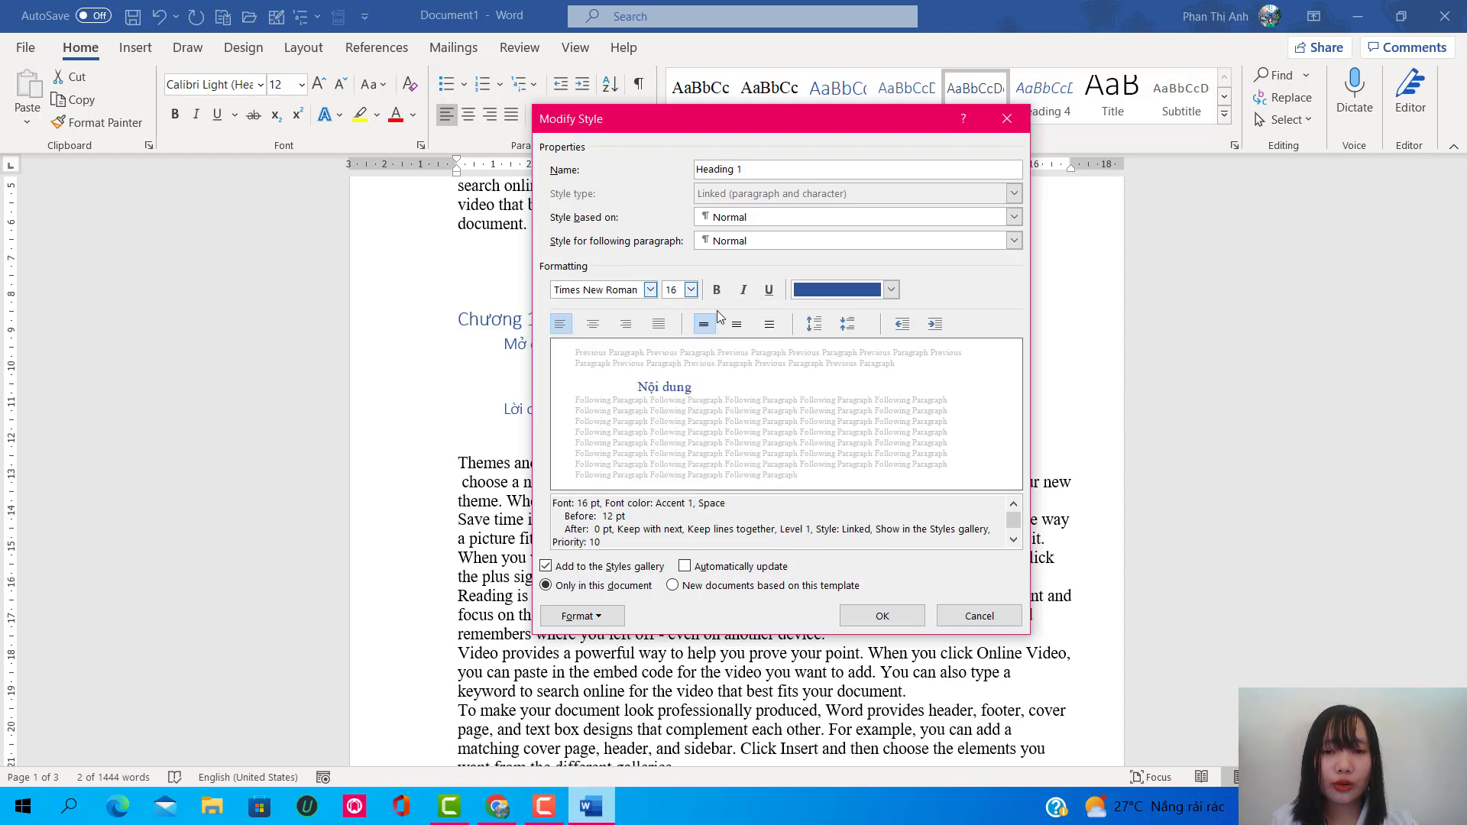
{"action": "left_click", "coordinate": [717, 290]}
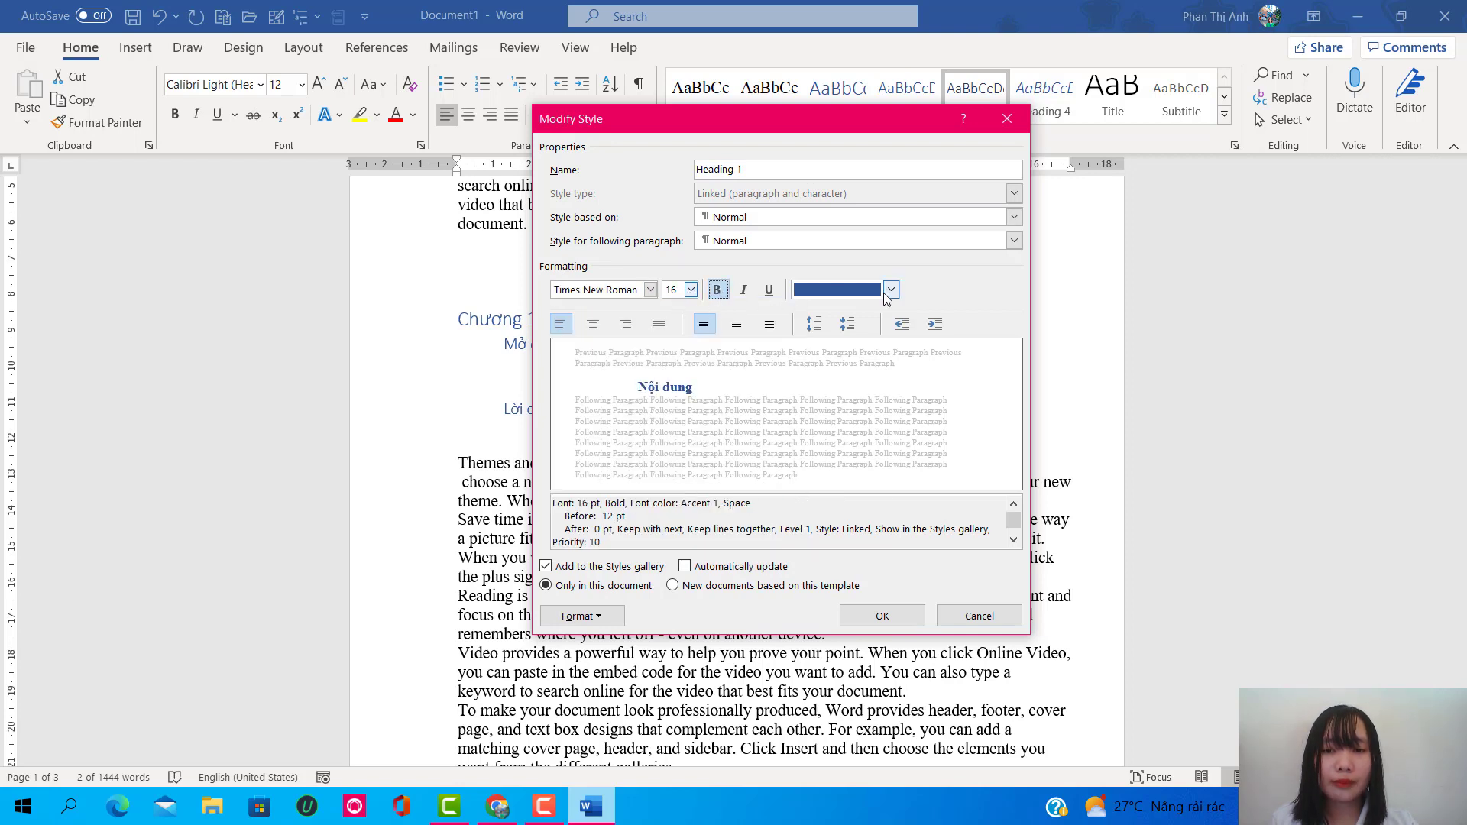
{"action": "left_click", "coordinate": [892, 289]}
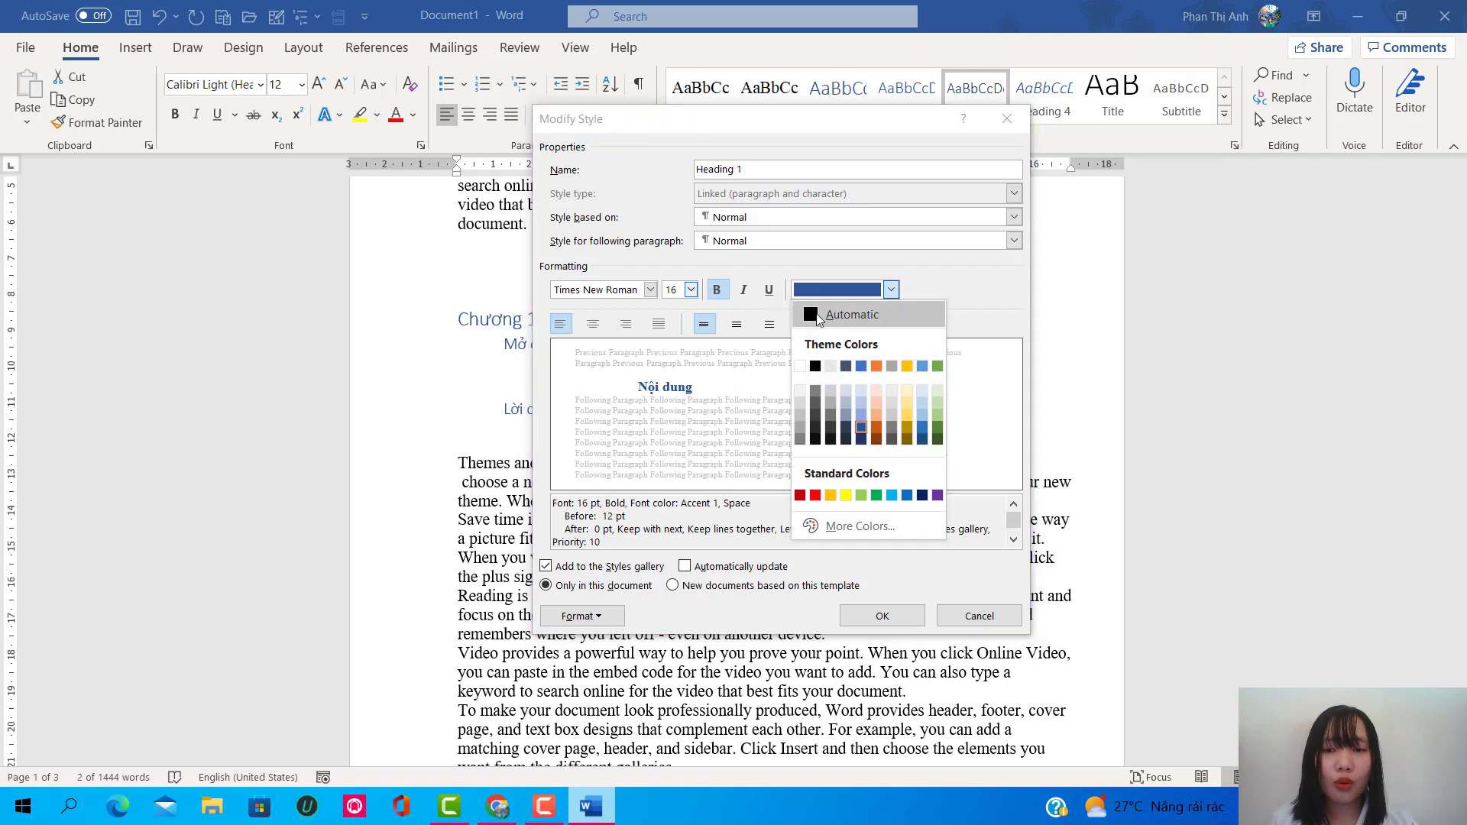
{"action": "left_click", "coordinate": [812, 315]}
{"action": "left_click", "coordinate": [891, 290]}
{"action": "left_click", "coordinate": [819, 346]}
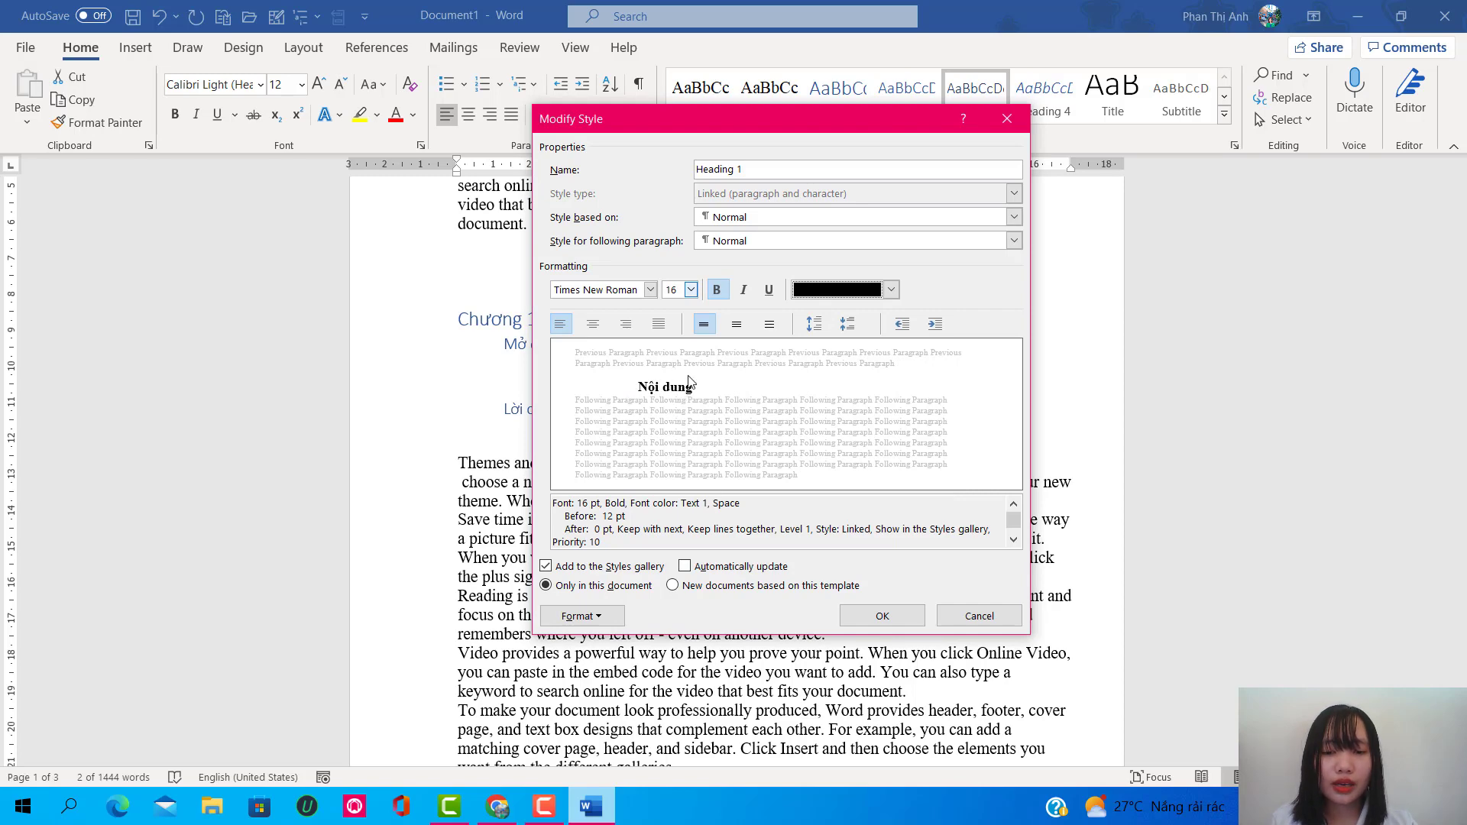
{"action": "left_click", "coordinate": [864, 619]}
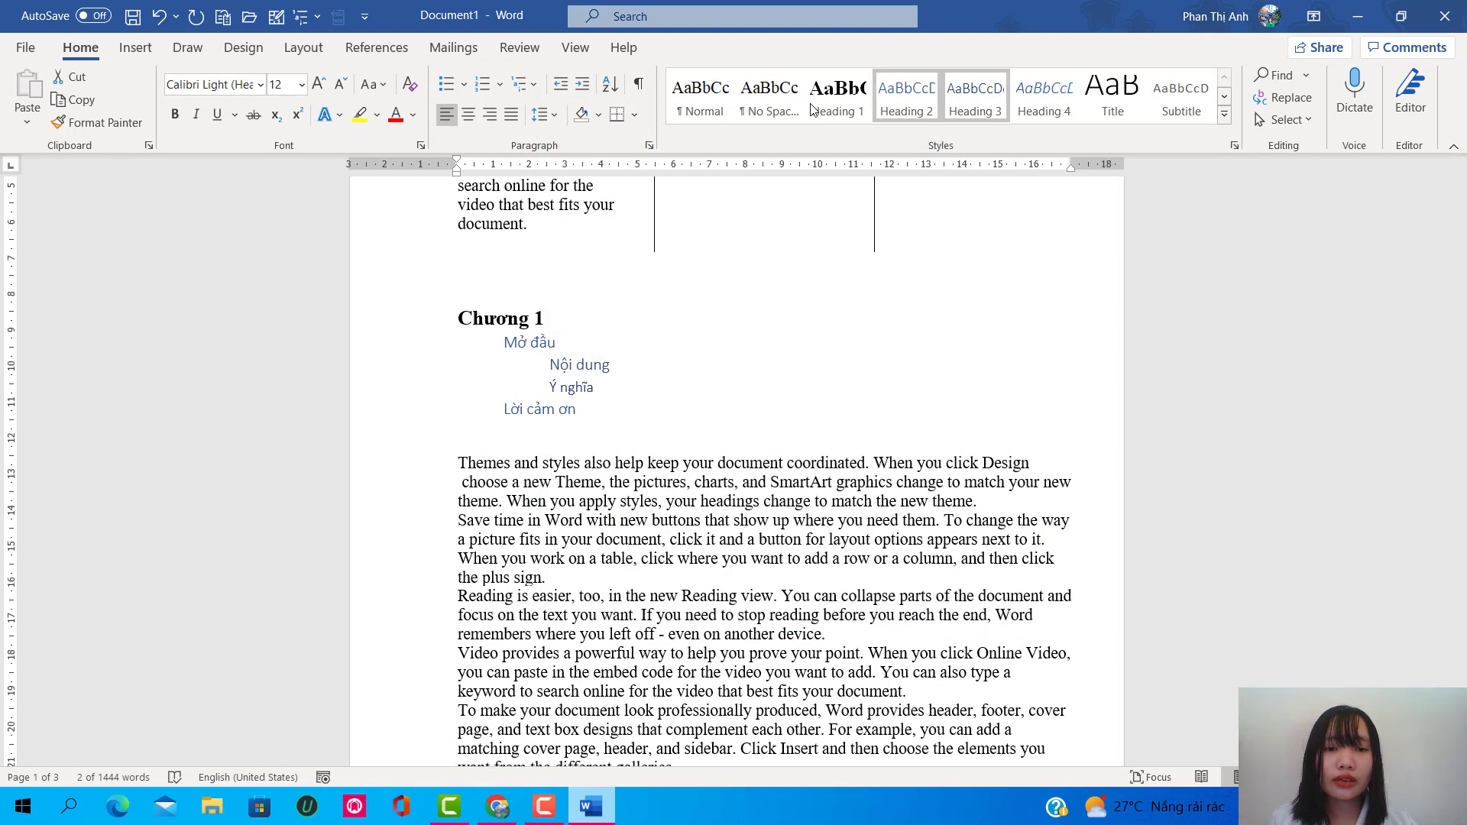
Step: Set the Heading 2 style to Times New Roman 13 pt, bold, italic and black
{"action": "right_click", "coordinate": [902, 114]}
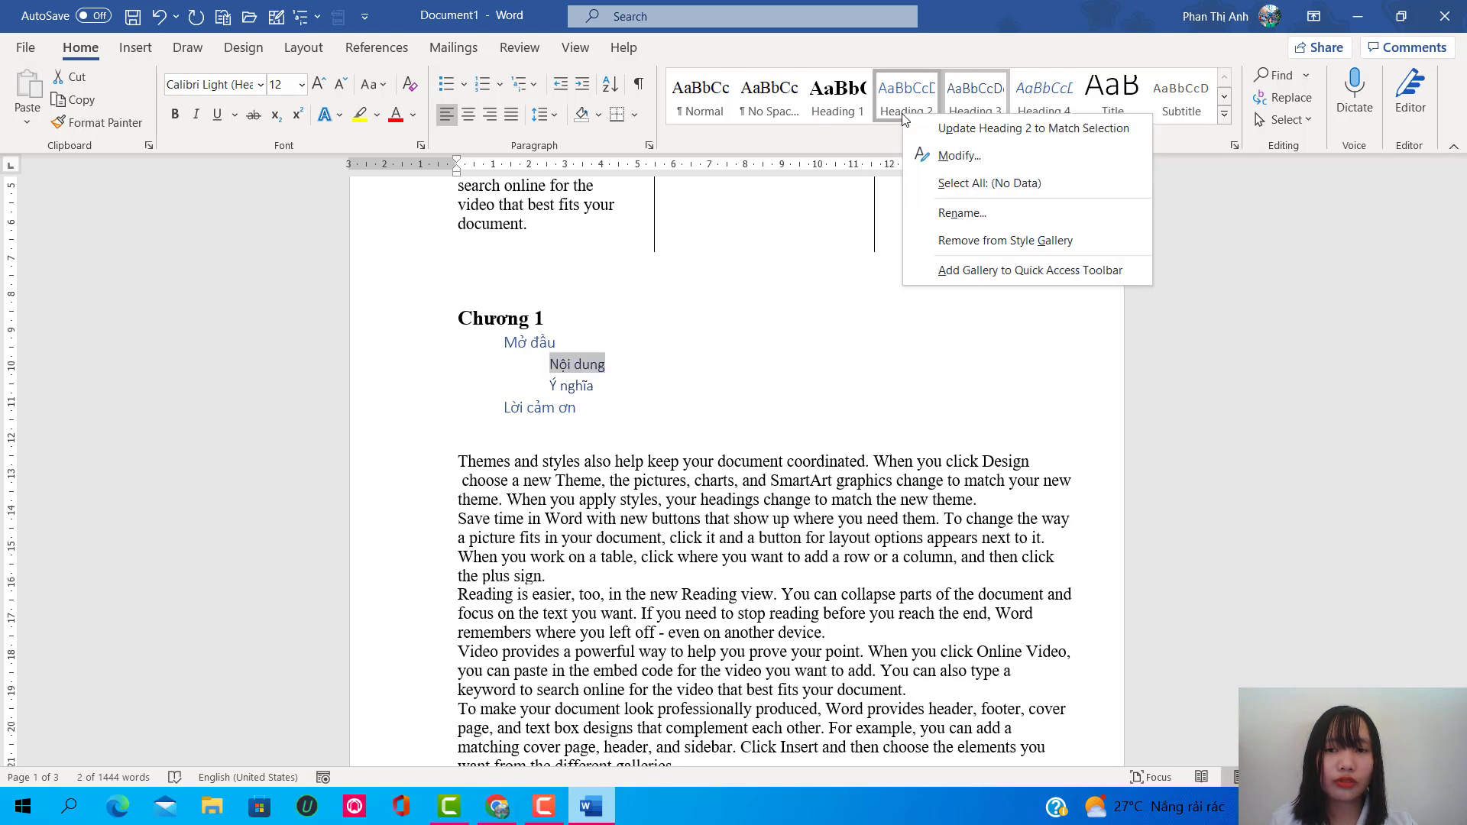
{"action": "left_click", "coordinate": [919, 152]}
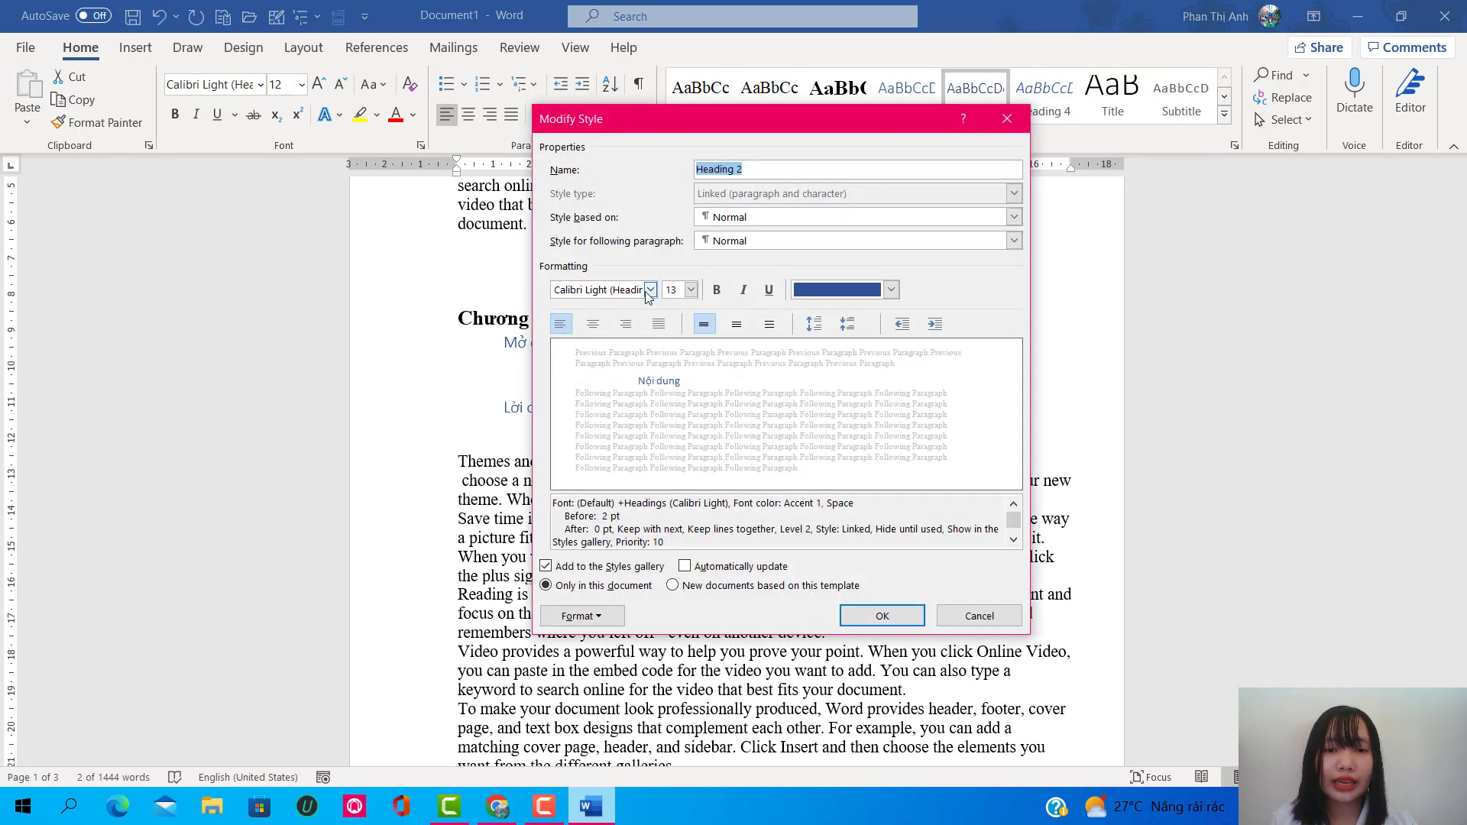
{"action": "left_click", "coordinate": [650, 291]}
{"action": "left_click", "coordinate": [654, 349]}
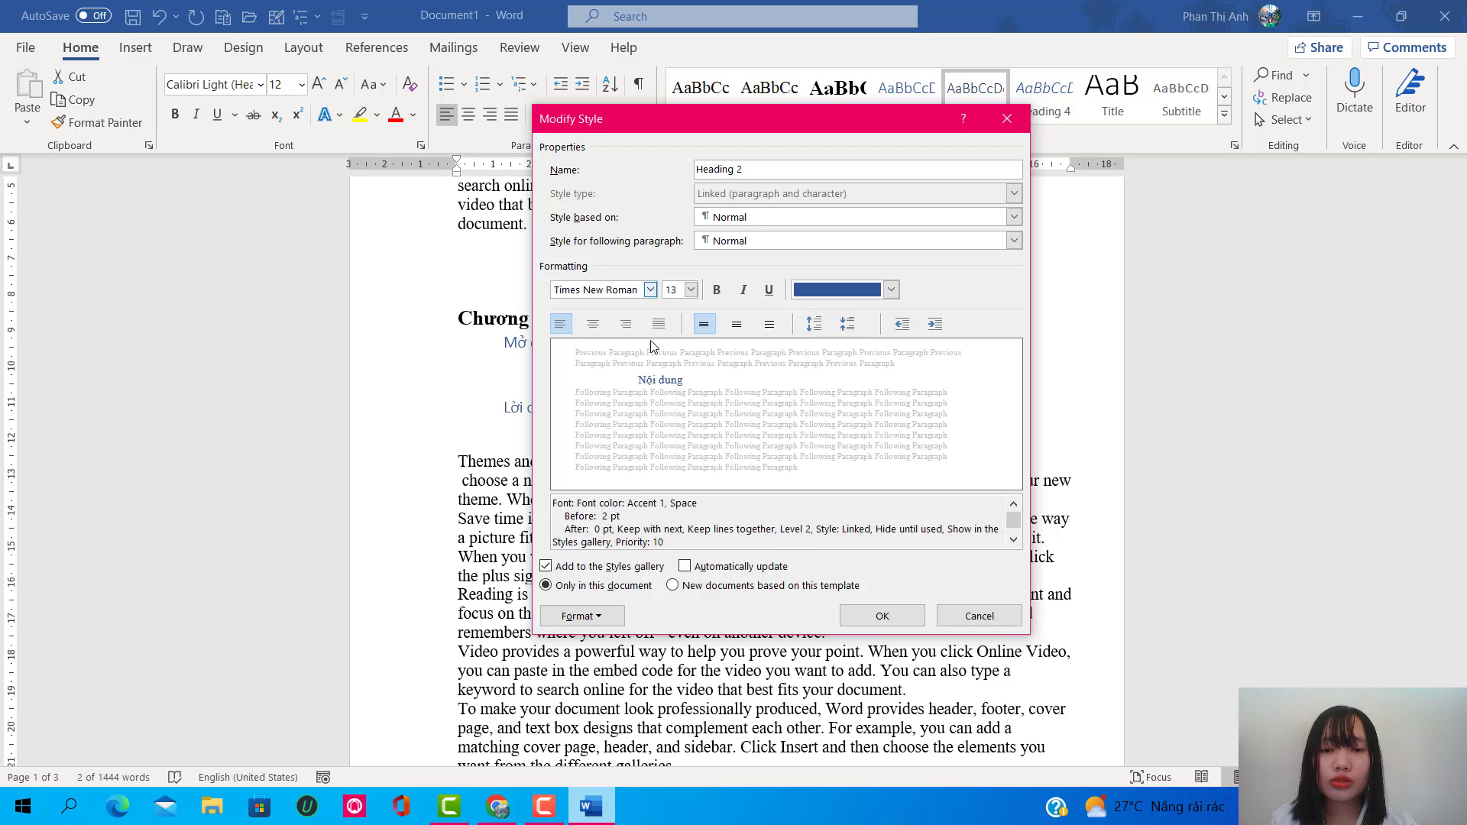
{"action": "left_click", "coordinate": [690, 290]}
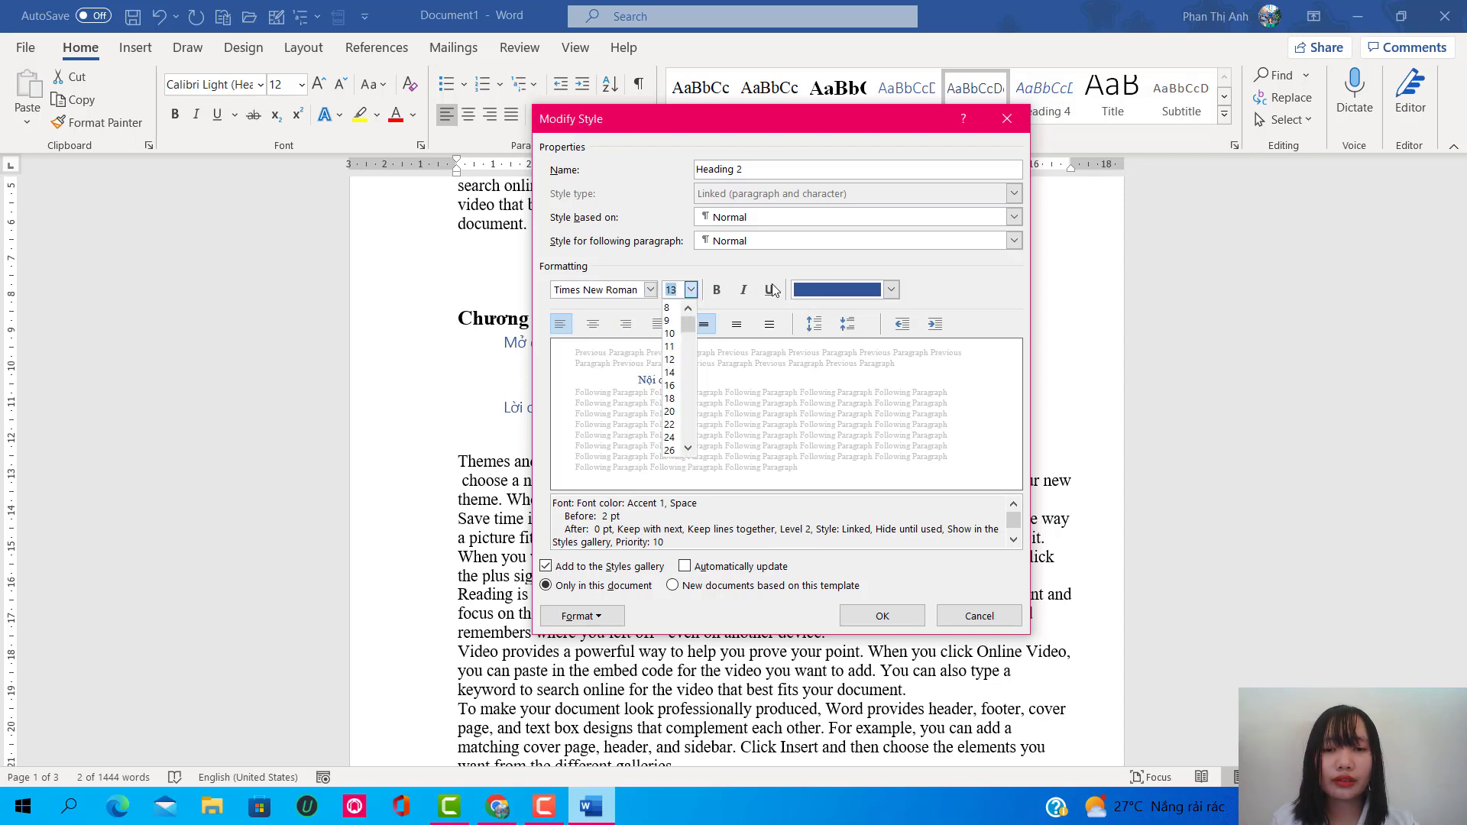
{"action": "left_click", "coordinate": [745, 293]}
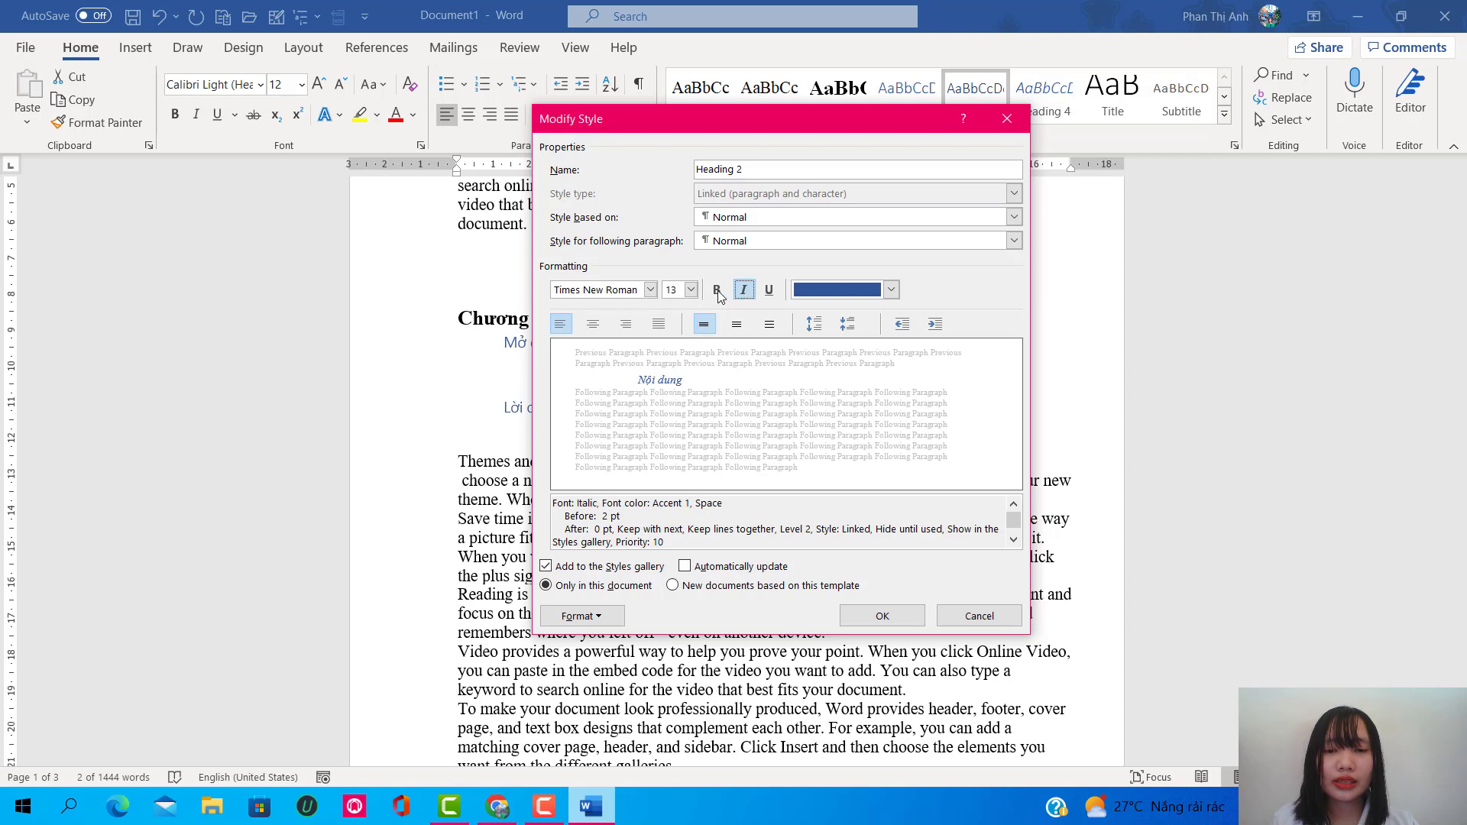
{"action": "left_click", "coordinate": [718, 290]}
{"action": "left_click", "coordinate": [891, 291]}
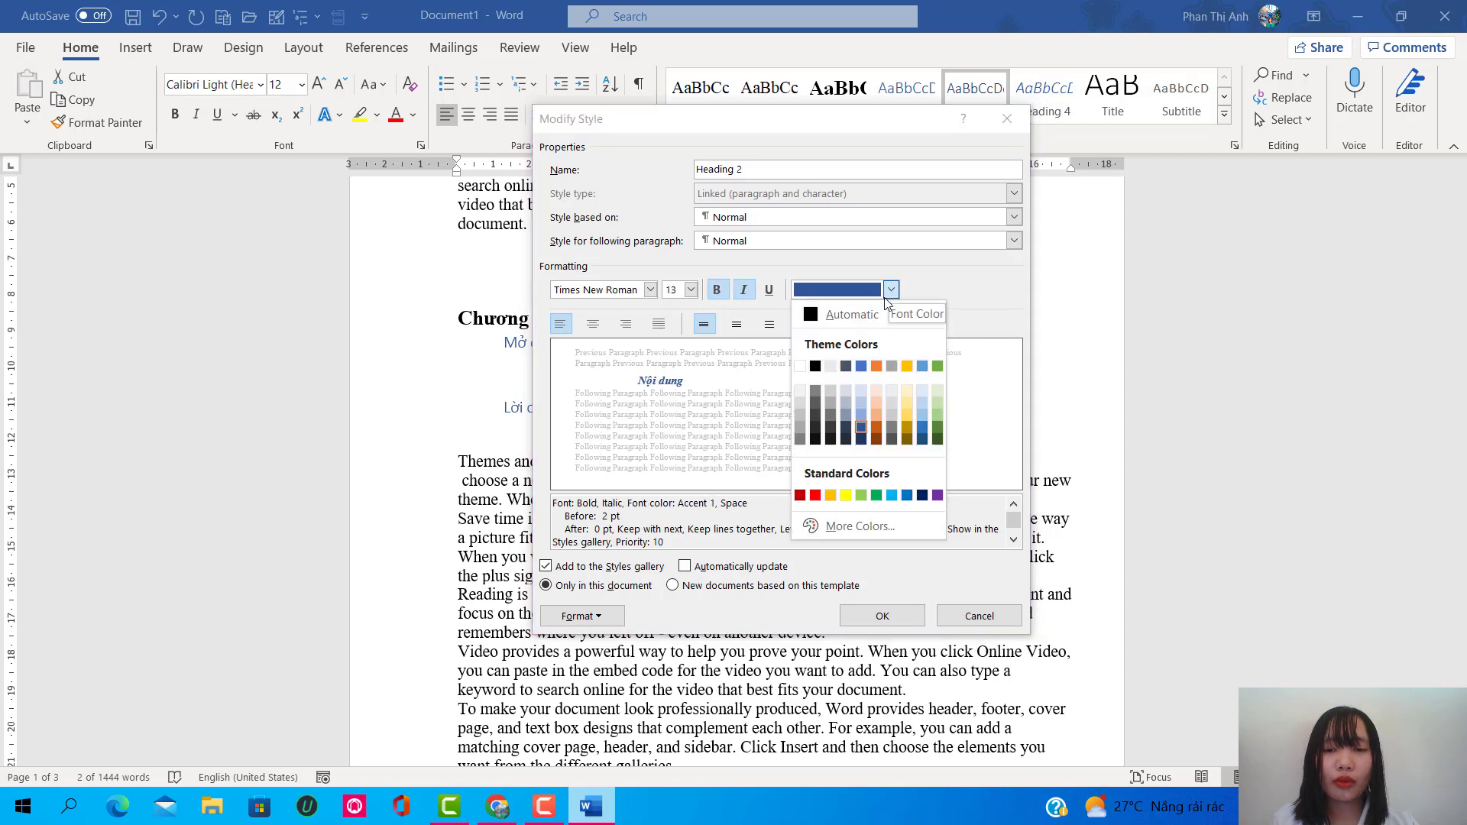
{"action": "left_click", "coordinate": [816, 366]}
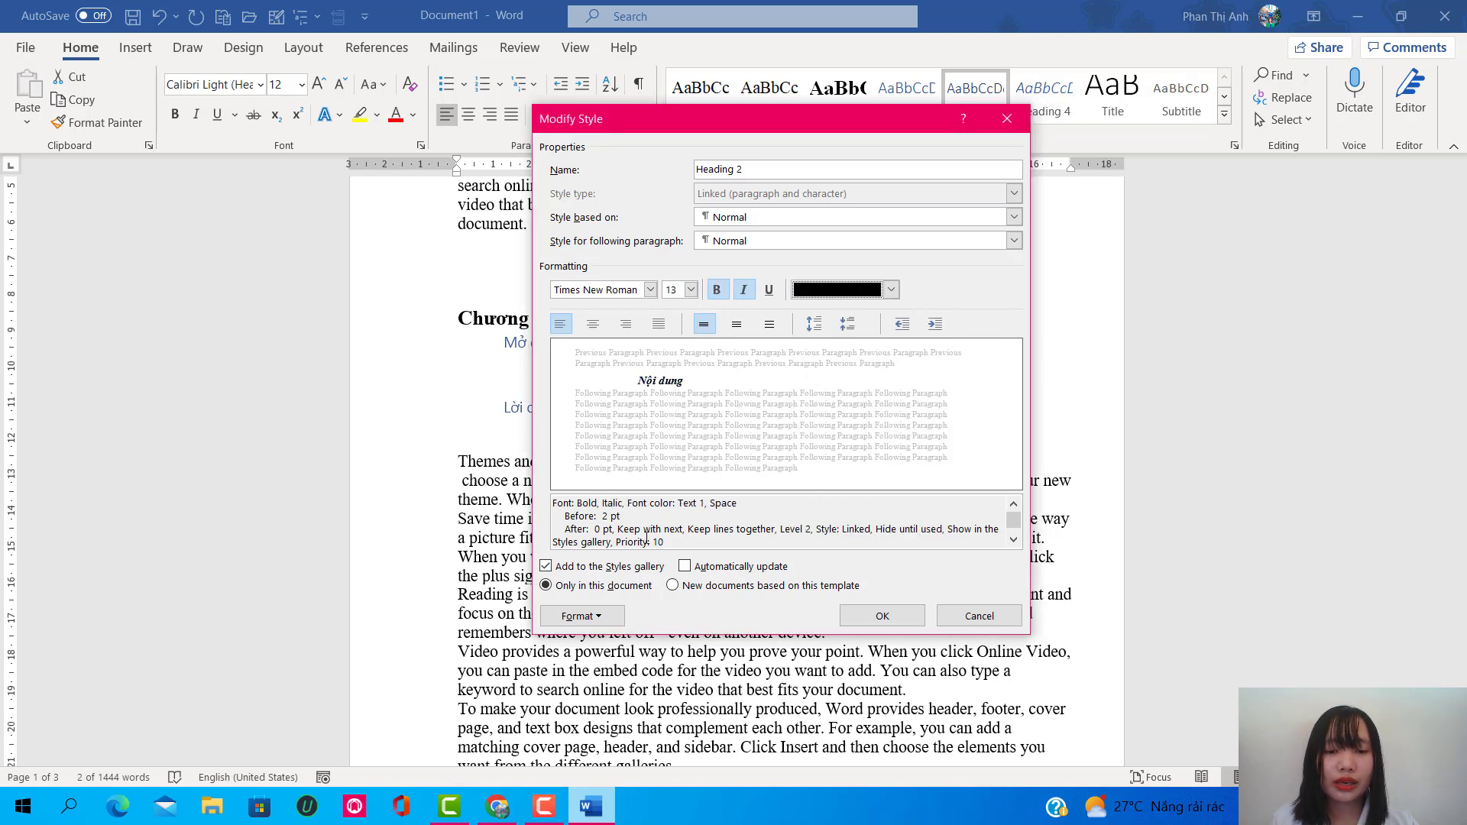
Step: Give Heading 2 the 1., 2., 3. numbering format and apply the modified style
{"action": "left_click", "coordinate": [570, 617]}
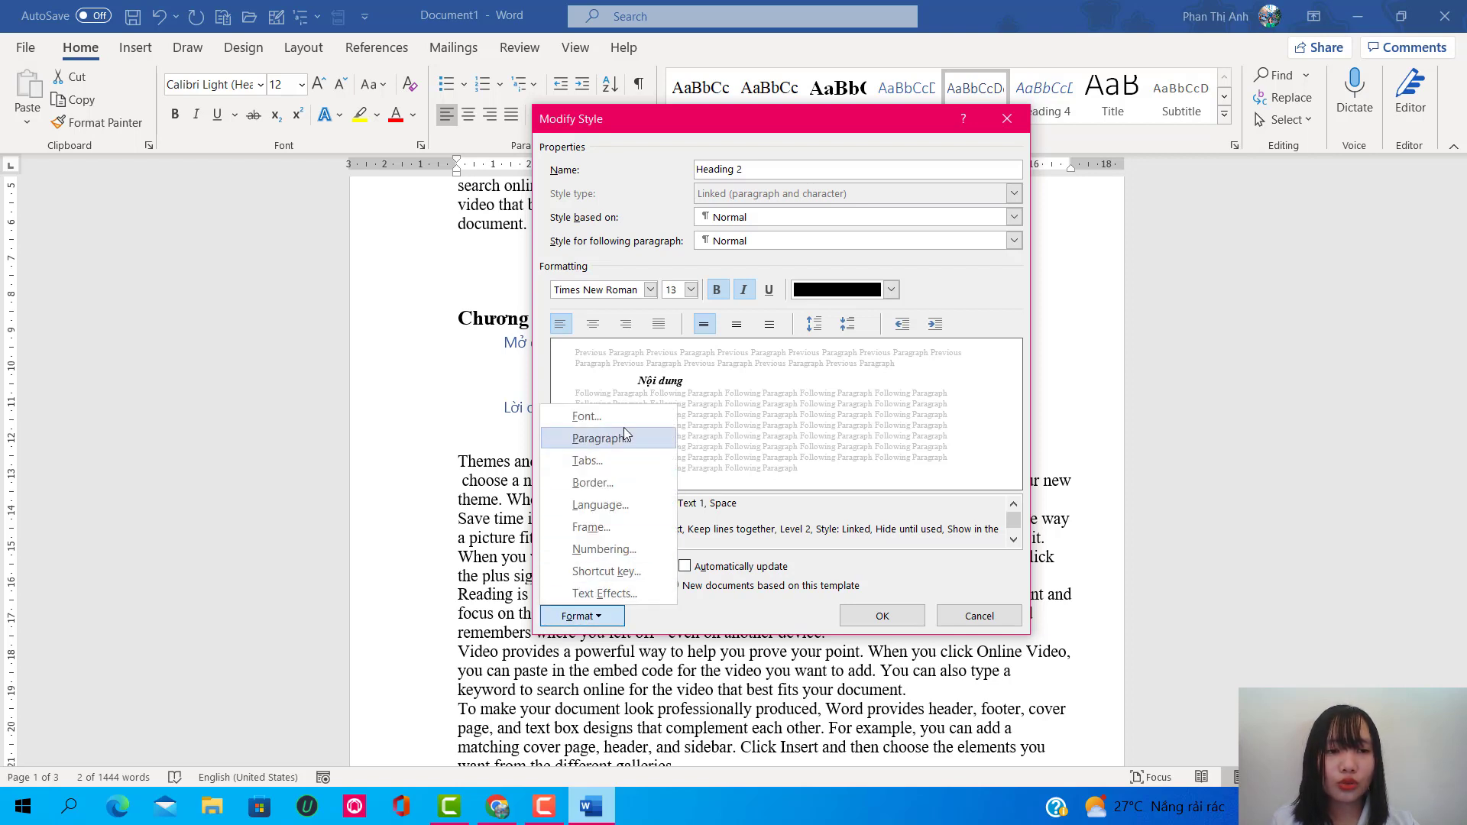
{"action": "left_click", "coordinate": [622, 552]}
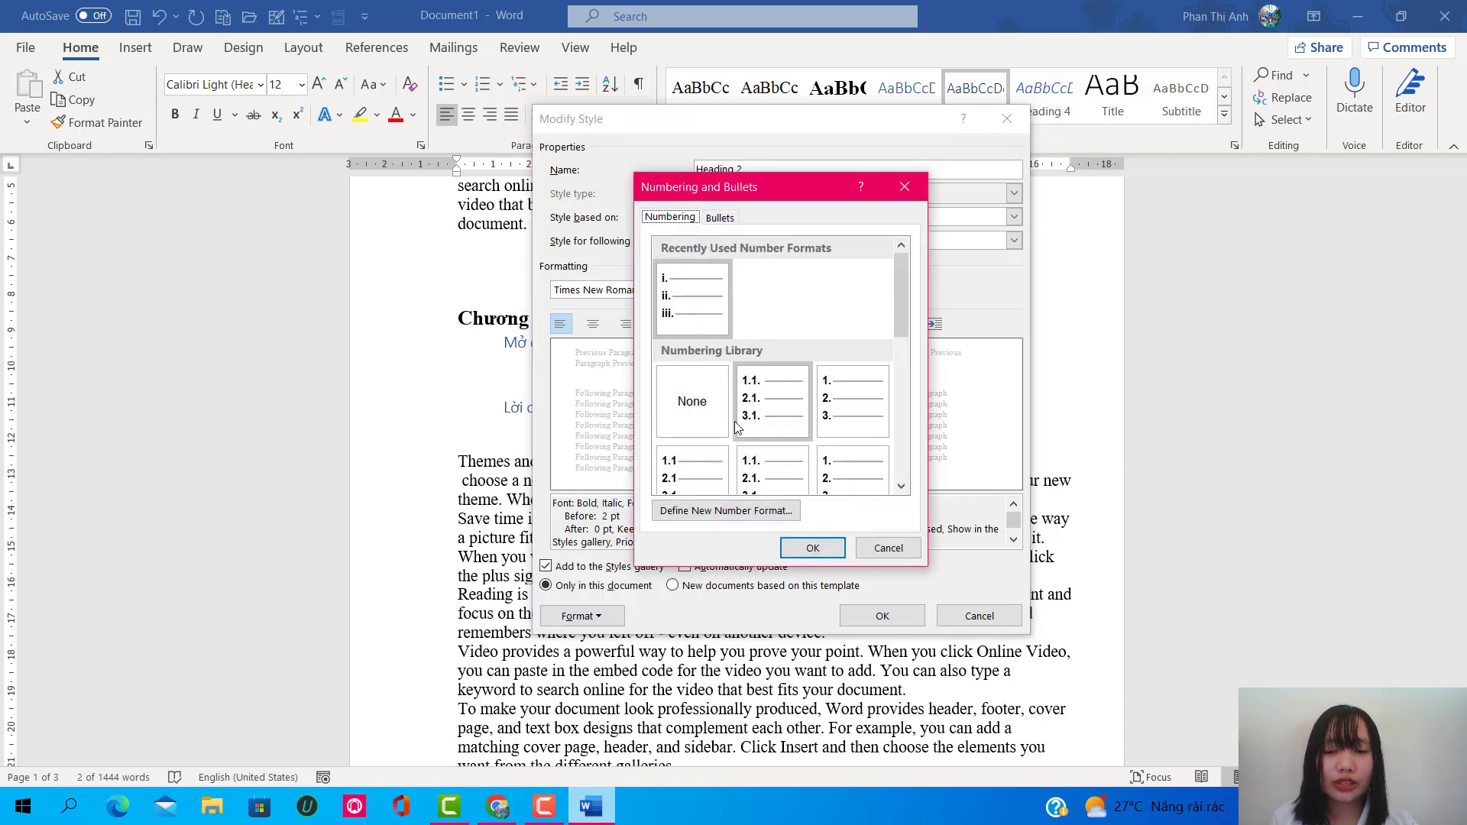
{"action": "left_click", "coordinate": [846, 399]}
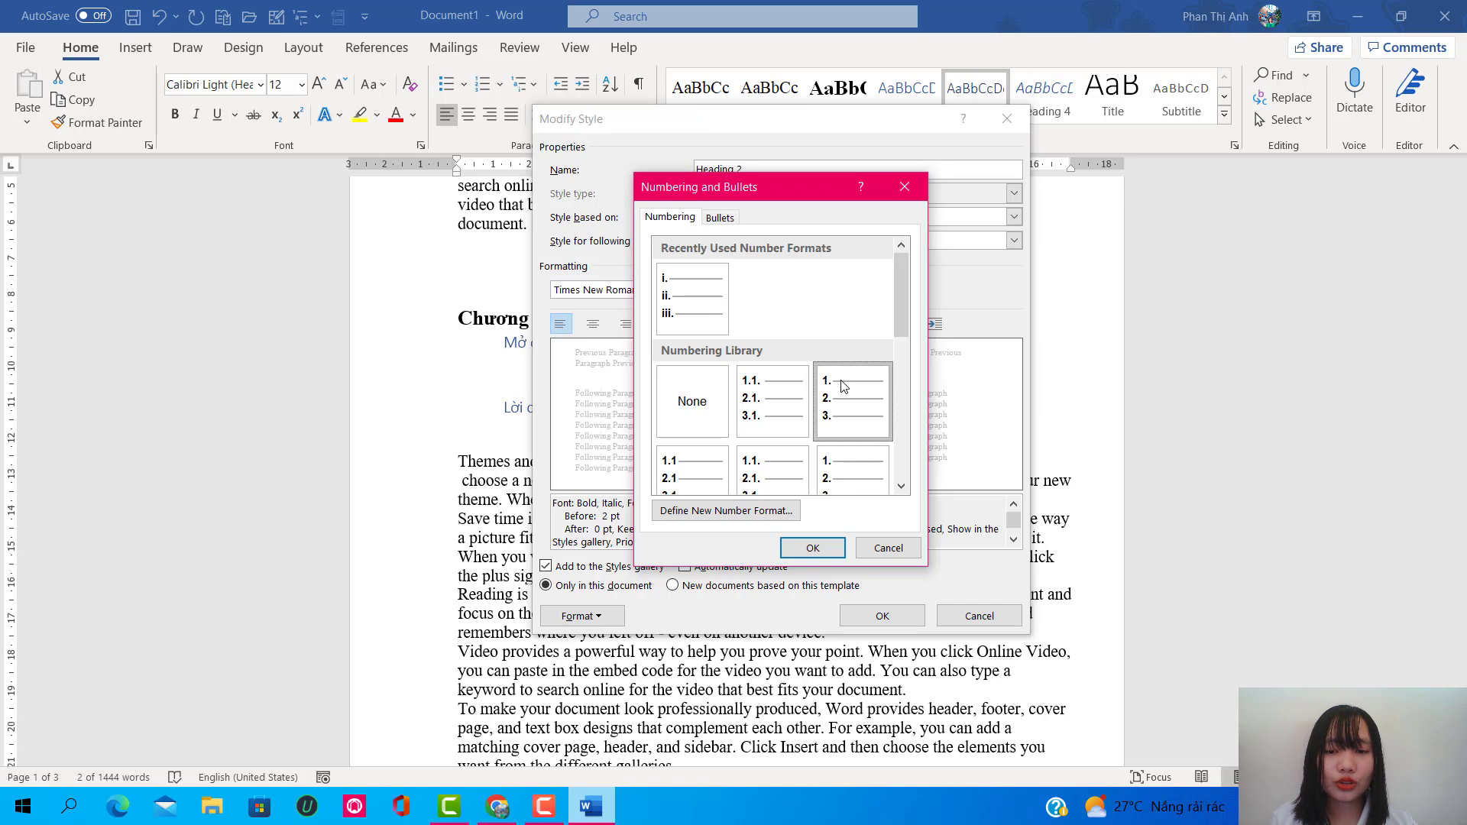
{"action": "left_click", "coordinate": [812, 549]}
{"action": "left_click", "coordinate": [883, 616]}
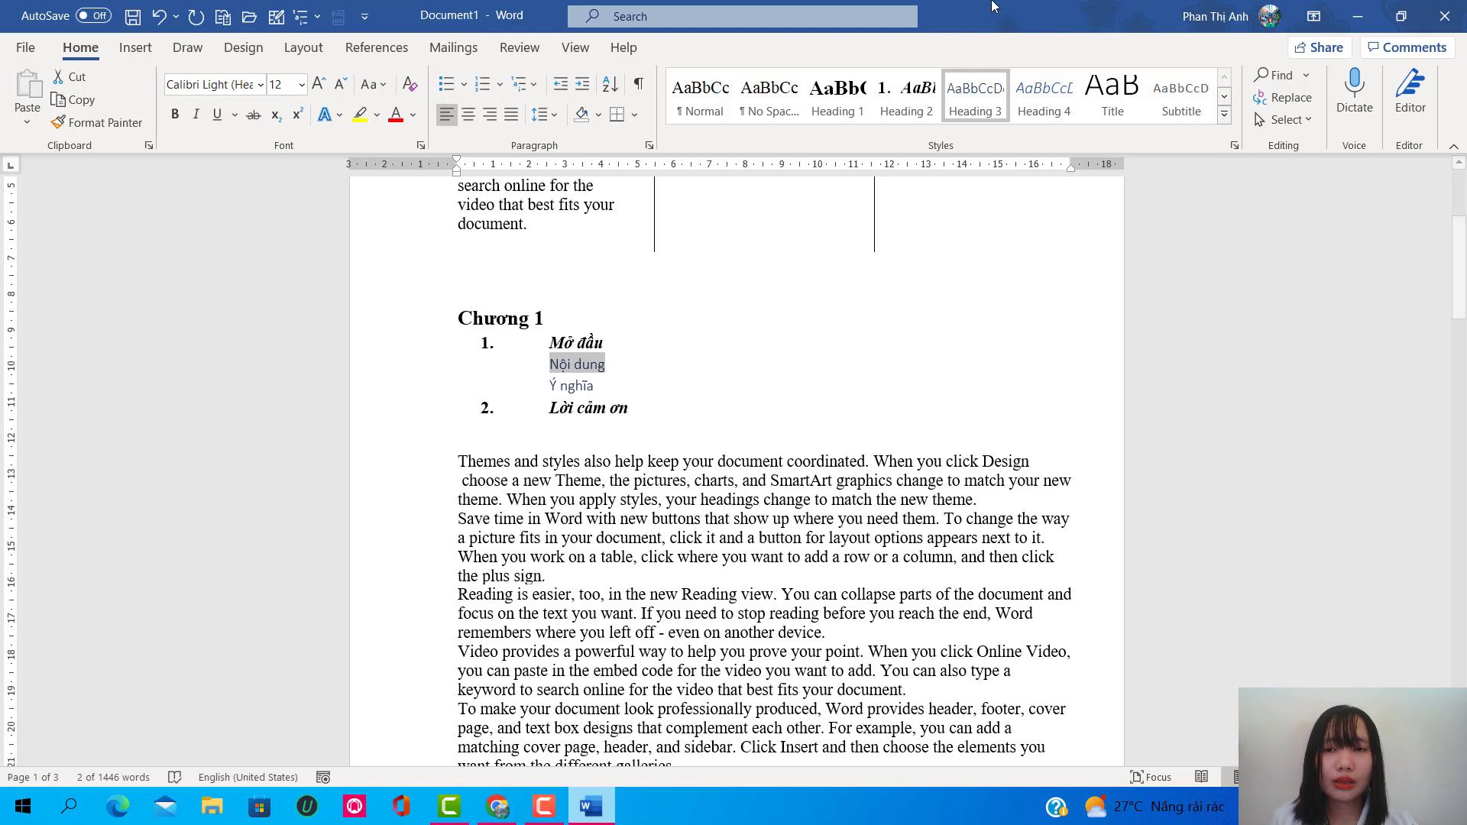
Step: Change the Heading 3 style font to Times New Roman and its colour from blue to black
{"action": "right_click", "coordinate": [979, 98]}
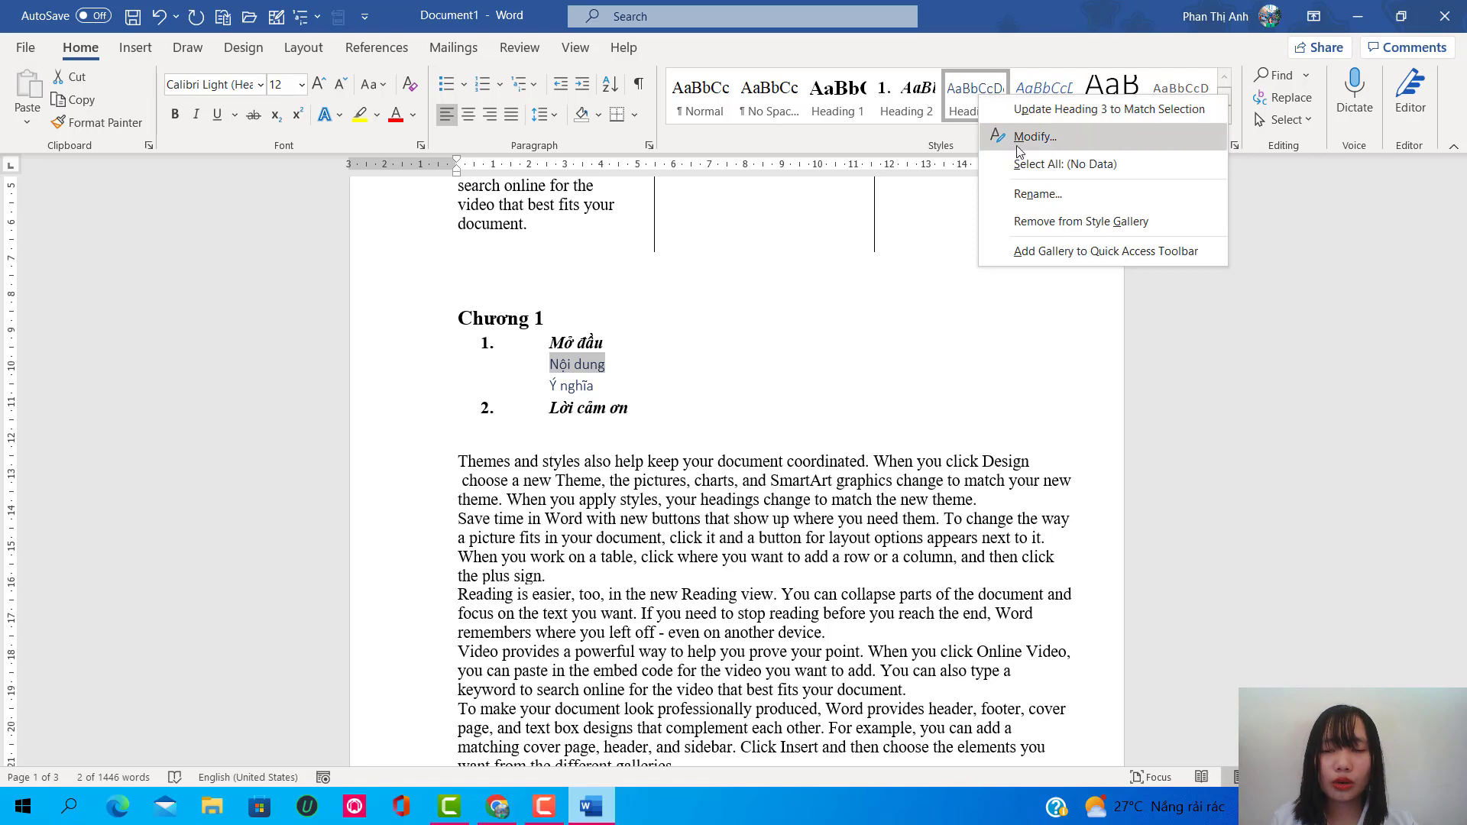
{"action": "left_click", "coordinate": [1029, 137]}
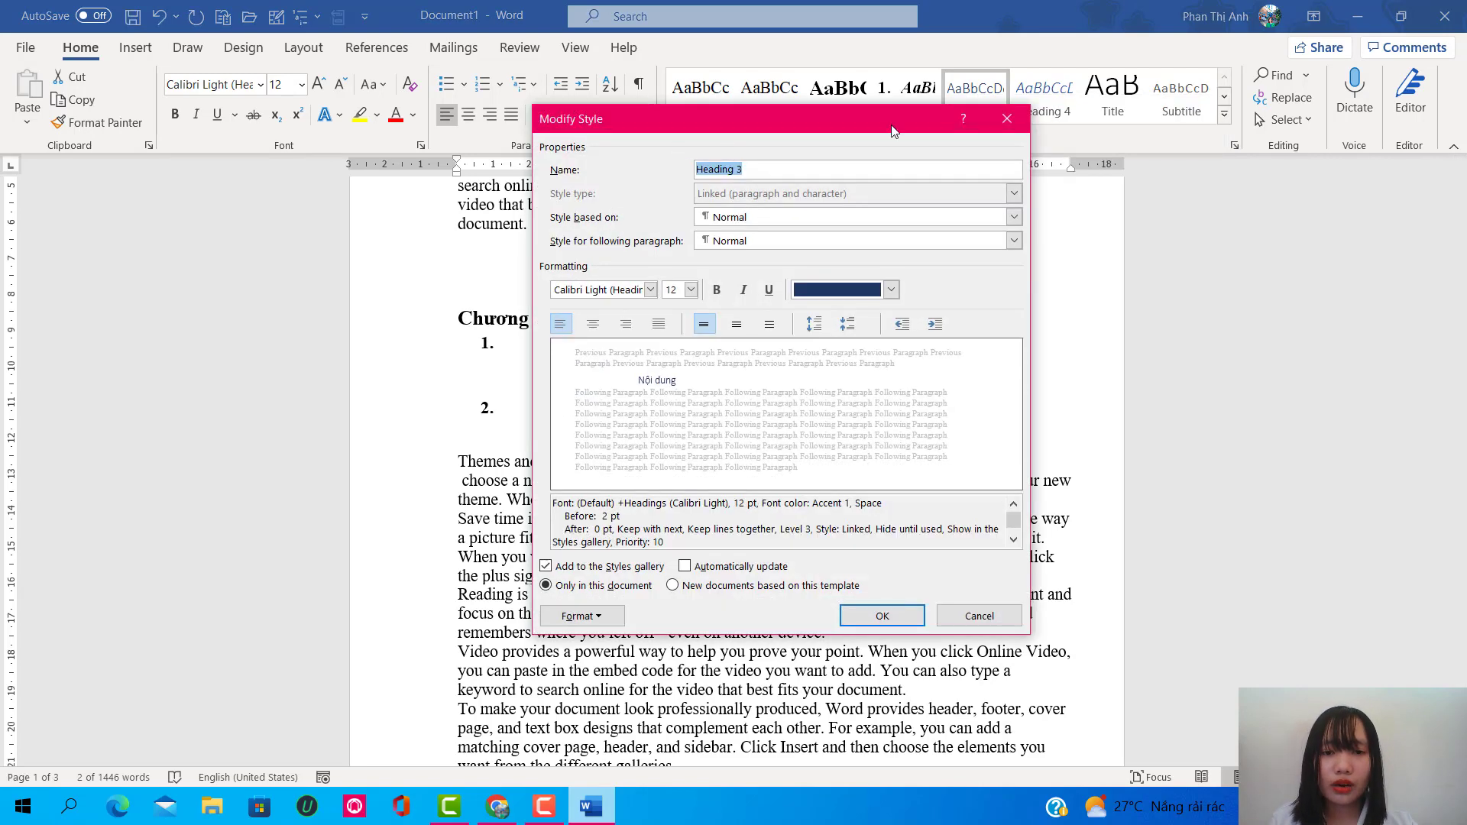
{"action": "left_click", "coordinate": [650, 290]}
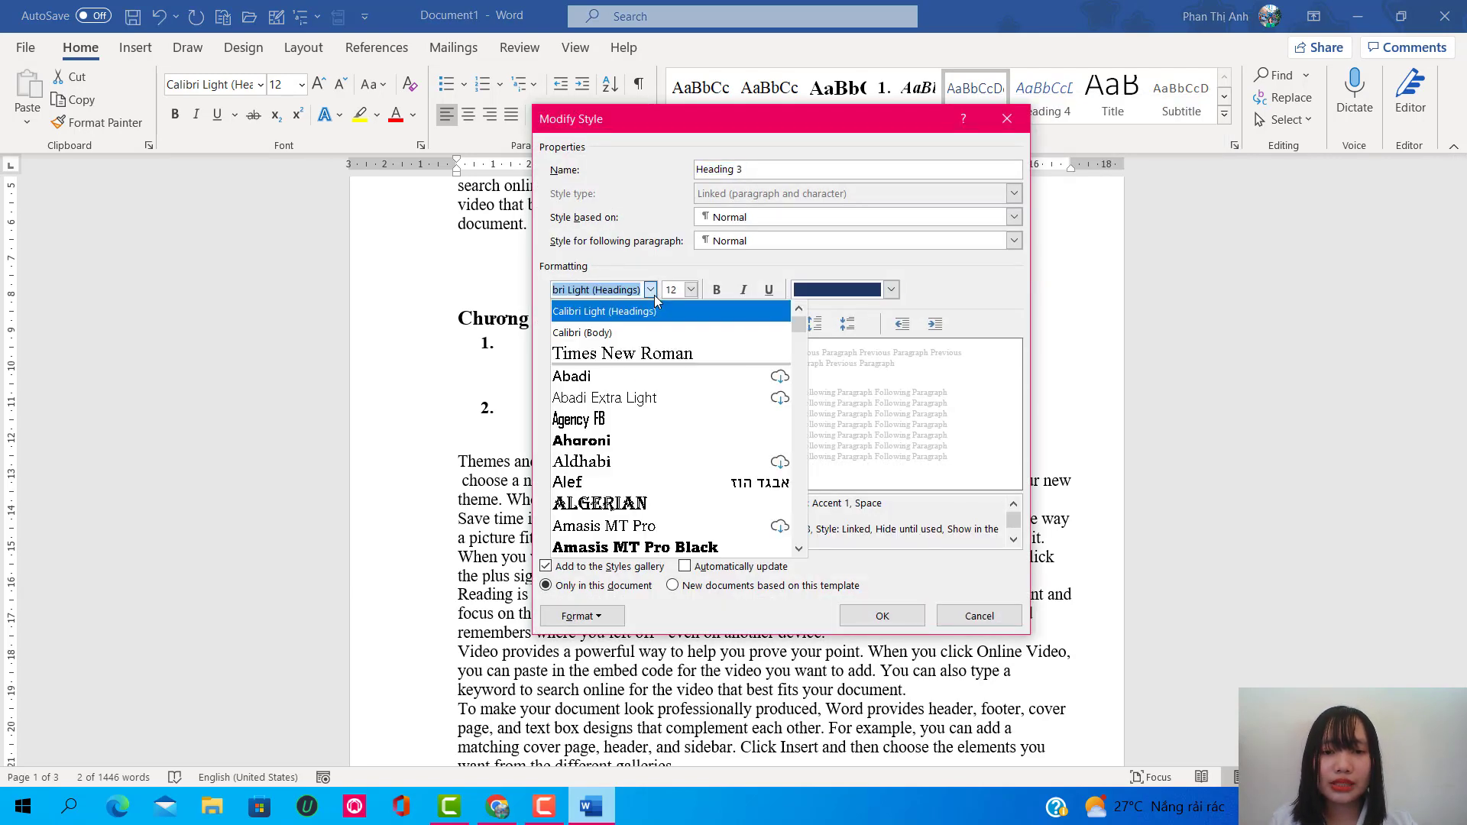
{"action": "left_click", "coordinate": [652, 354]}
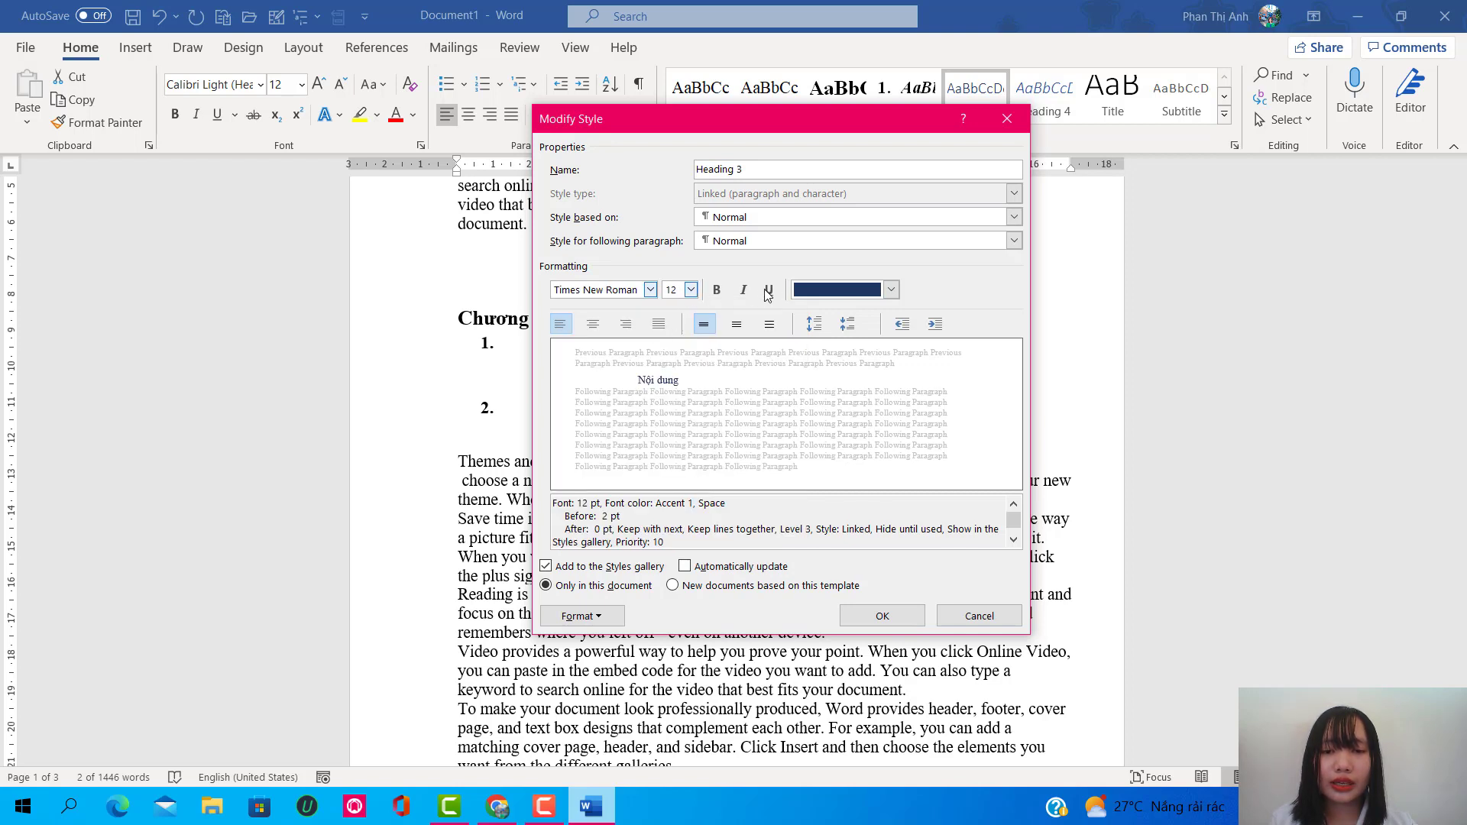
{"action": "left_click", "coordinate": [891, 289]}
{"action": "left_click", "coordinate": [815, 366]}
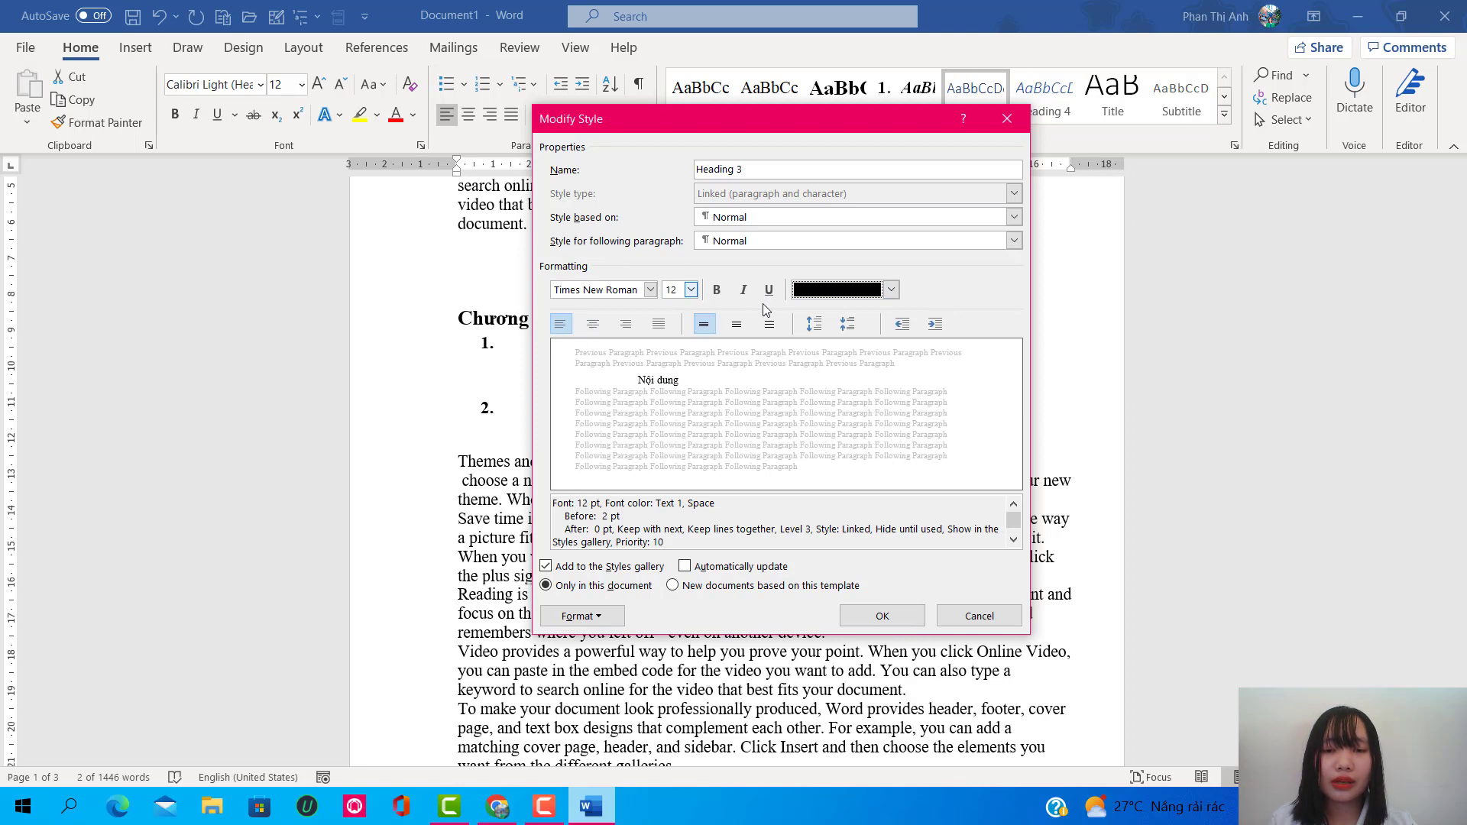
{"action": "left_click", "coordinate": [581, 616]}
{"action": "left_click", "coordinate": [882, 616]}
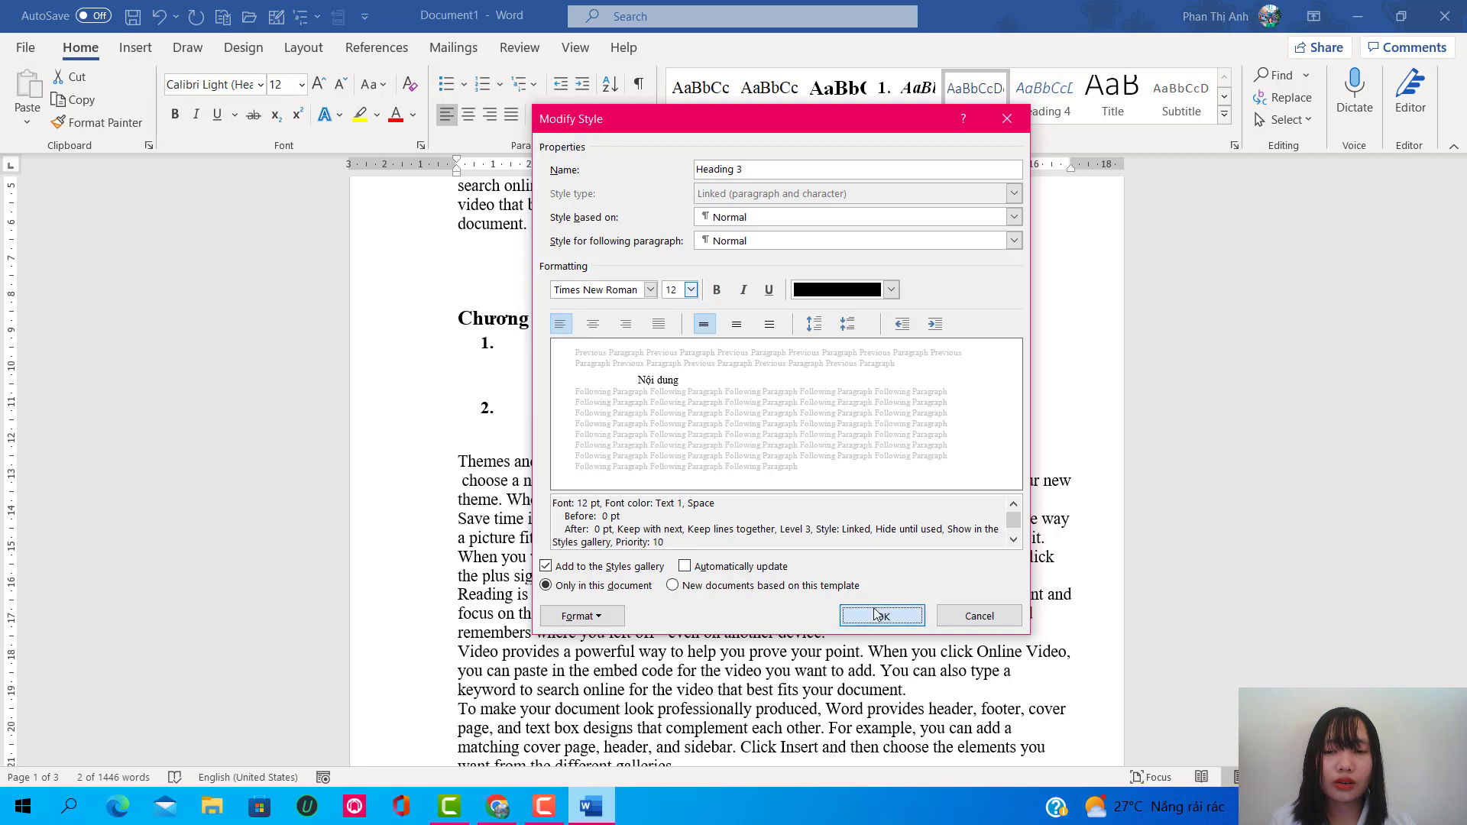
{"action": "left_click", "coordinate": [882, 616]}
{"action": "left_click", "coordinate": [549, 342]}
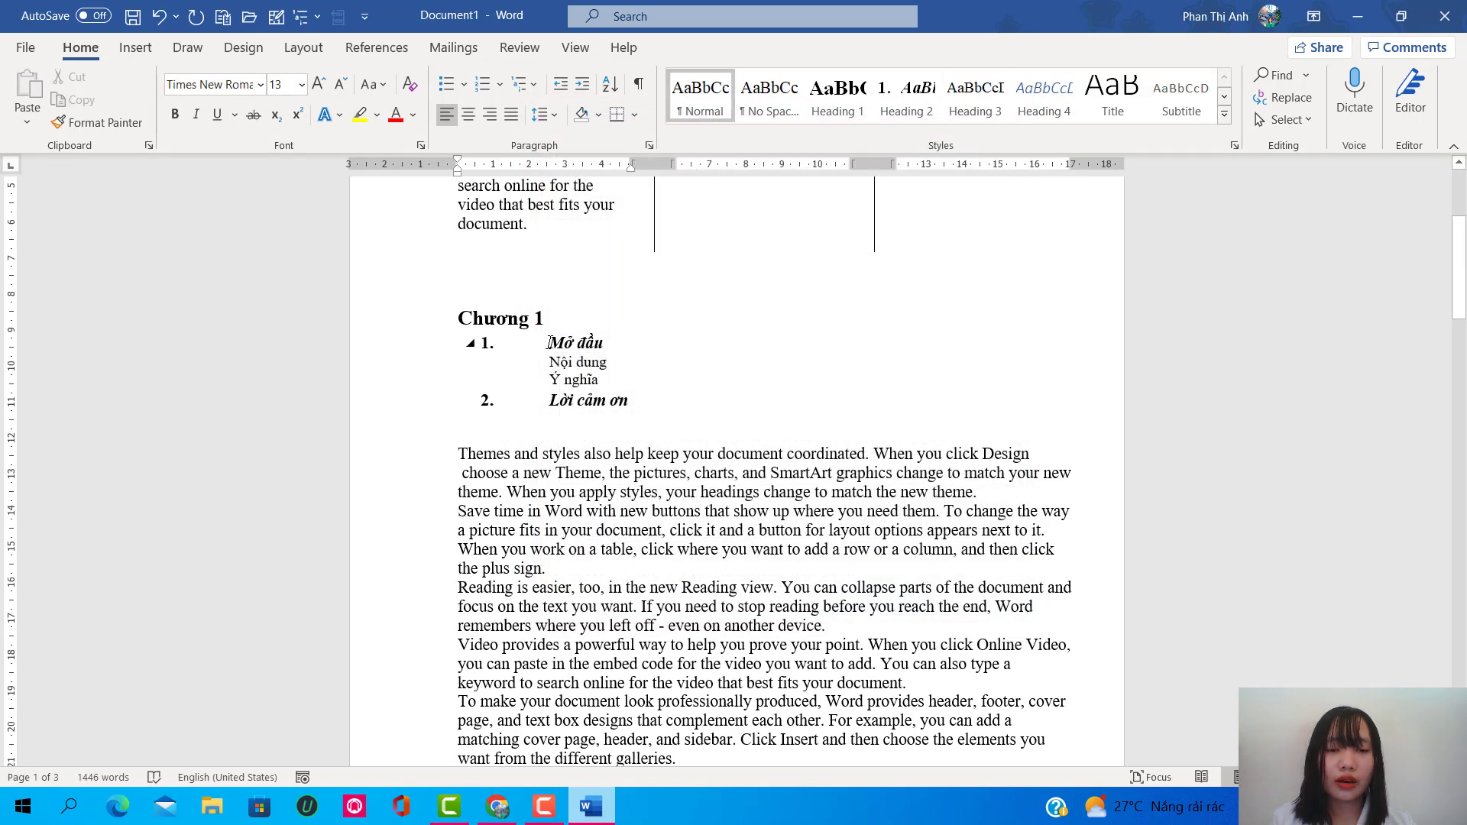
Step: Set the Heading 2 style's paragraph left indentation to 0 cm
{"action": "left_click_drag", "start_coordinate": [549, 341], "coordinate": [490, 347]}
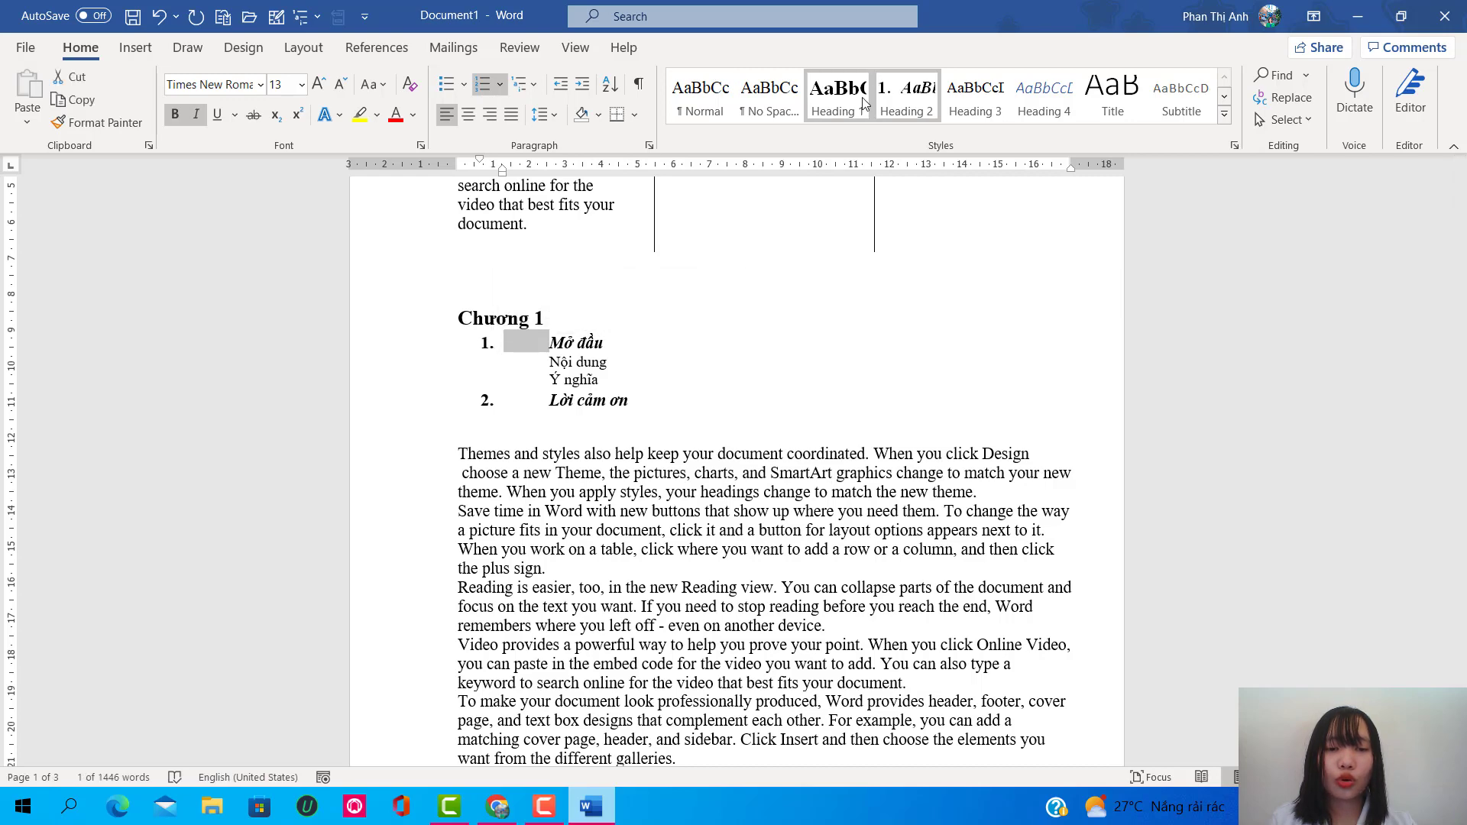
{"action": "right_click", "coordinate": [906, 95]}
{"action": "left_click", "coordinate": [961, 133]}
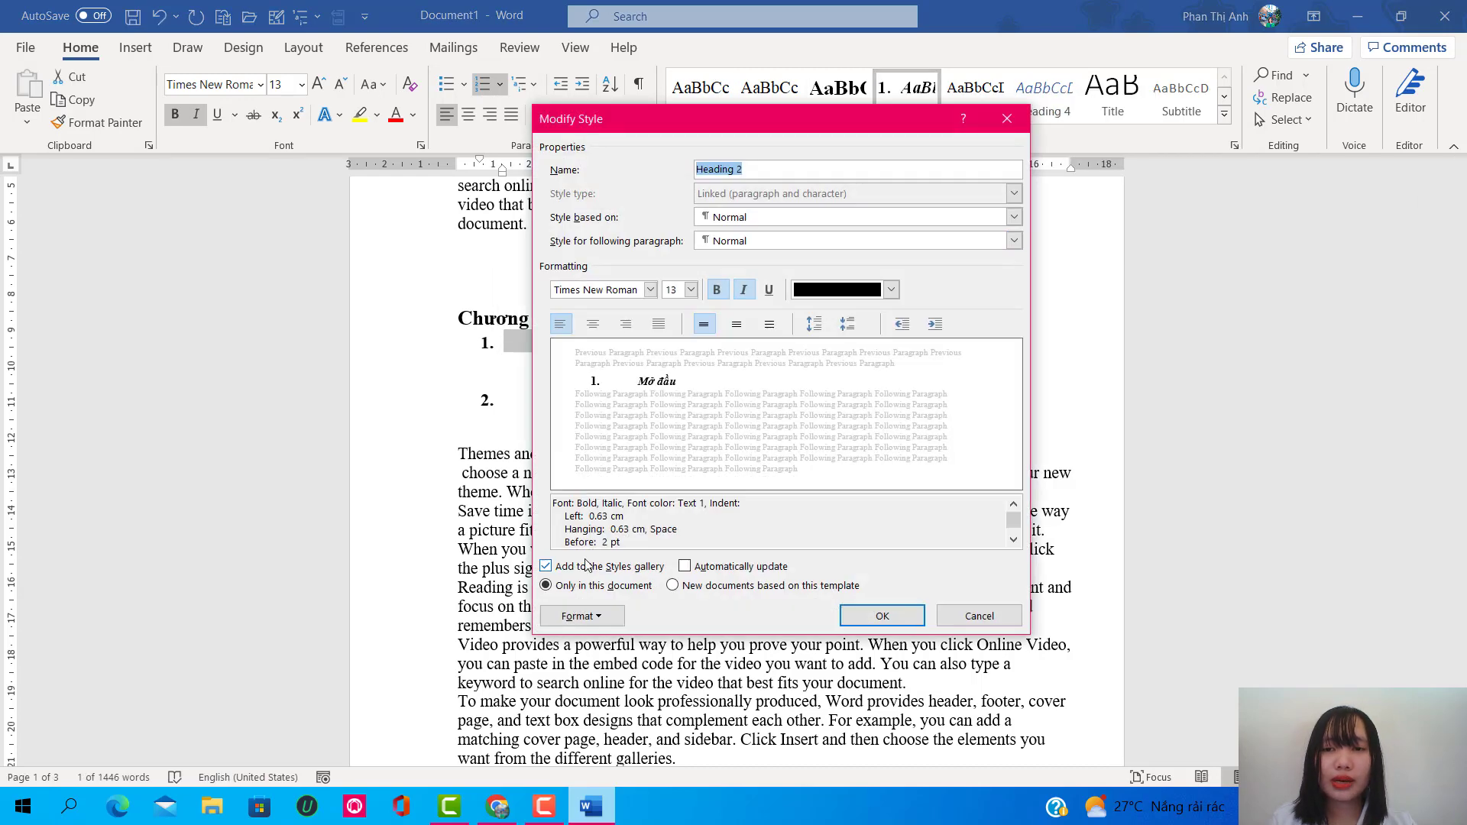
{"action": "left_click", "coordinate": [585, 616]}
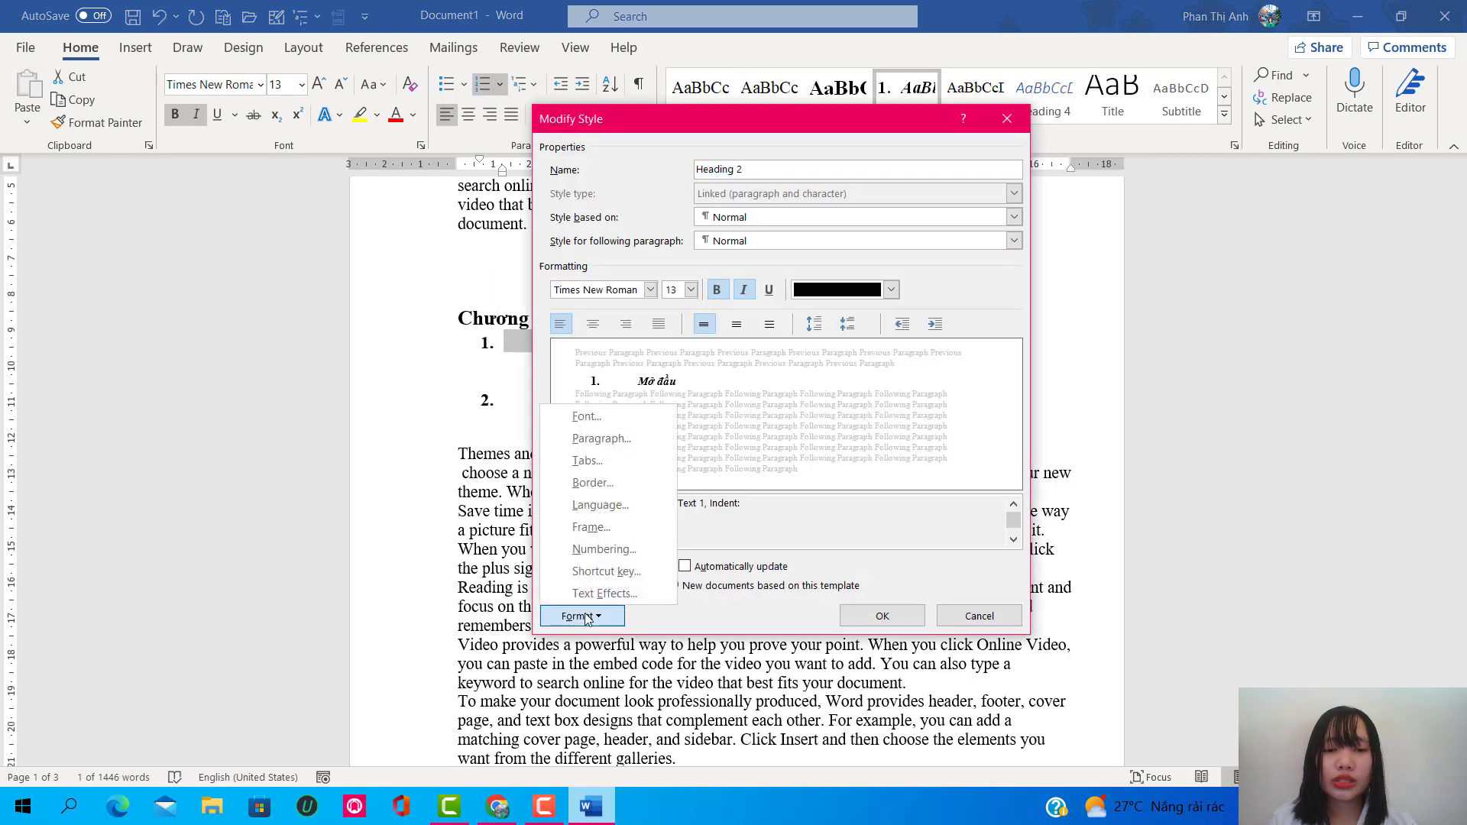
{"action": "left_click", "coordinate": [623, 438]}
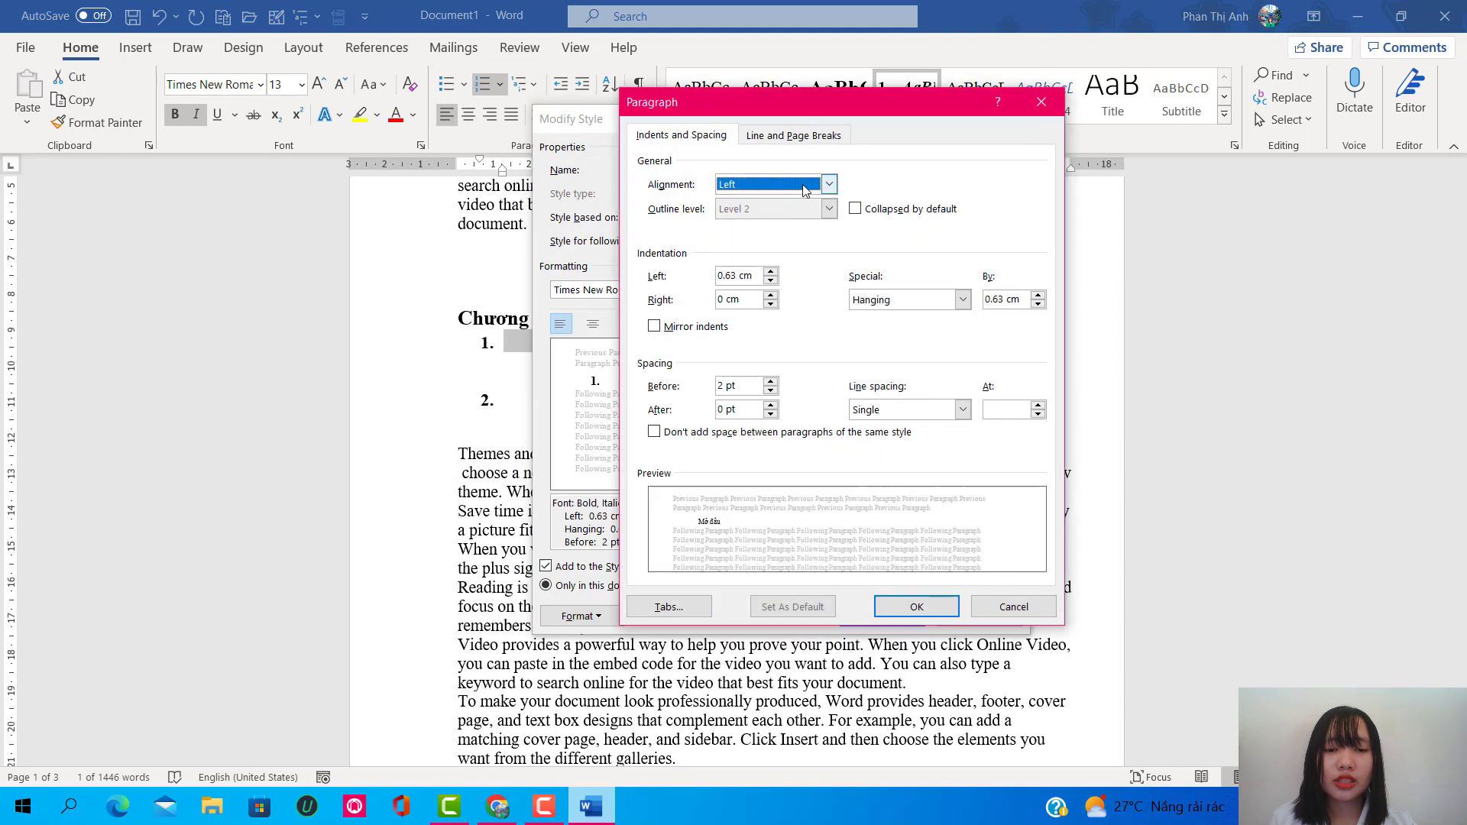
{"action": "left_click", "coordinate": [772, 280]}
{"action": "left_click", "coordinate": [733, 277]}
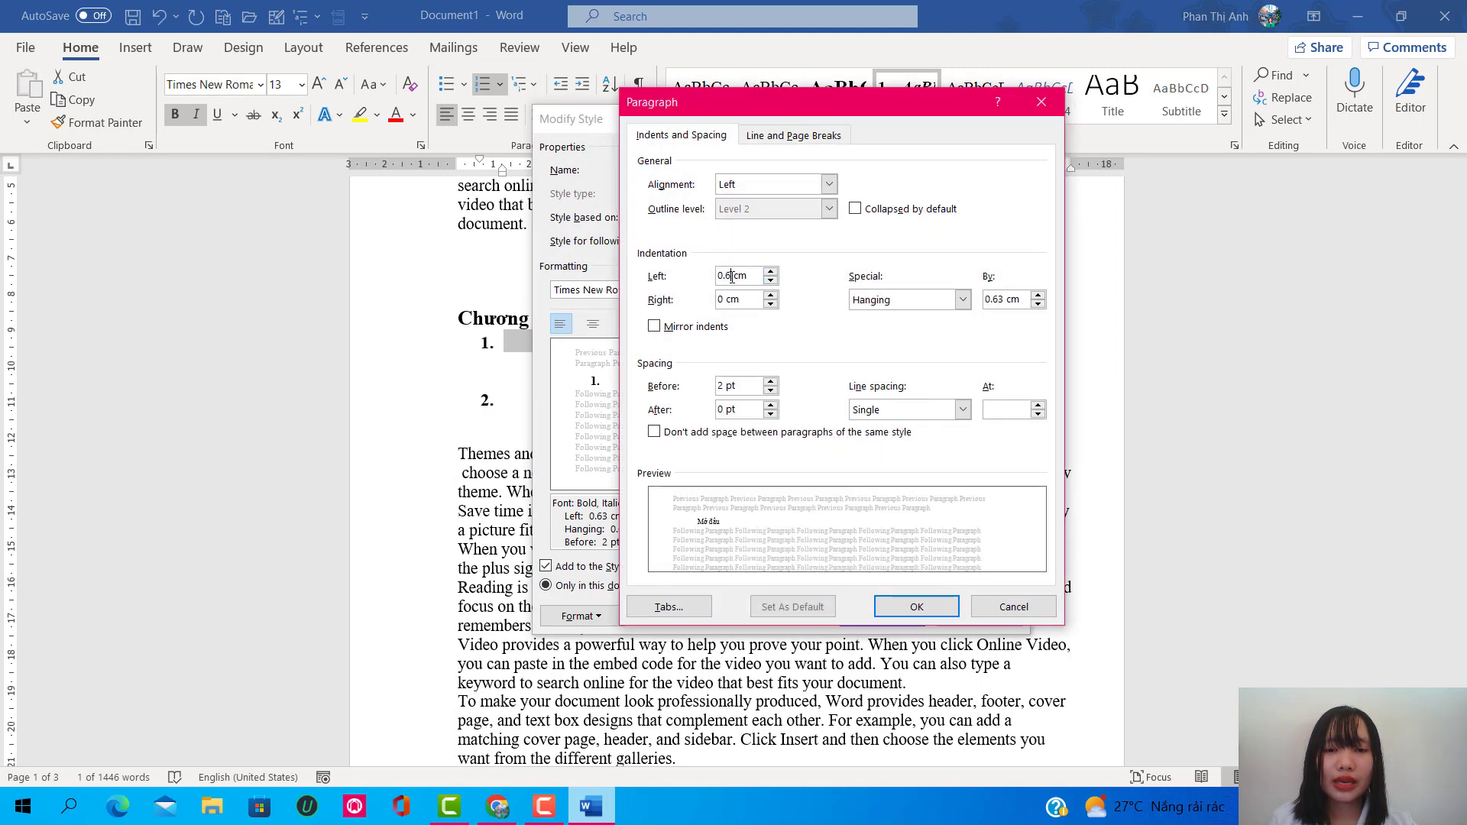
{"action": "type", "text": "0"}
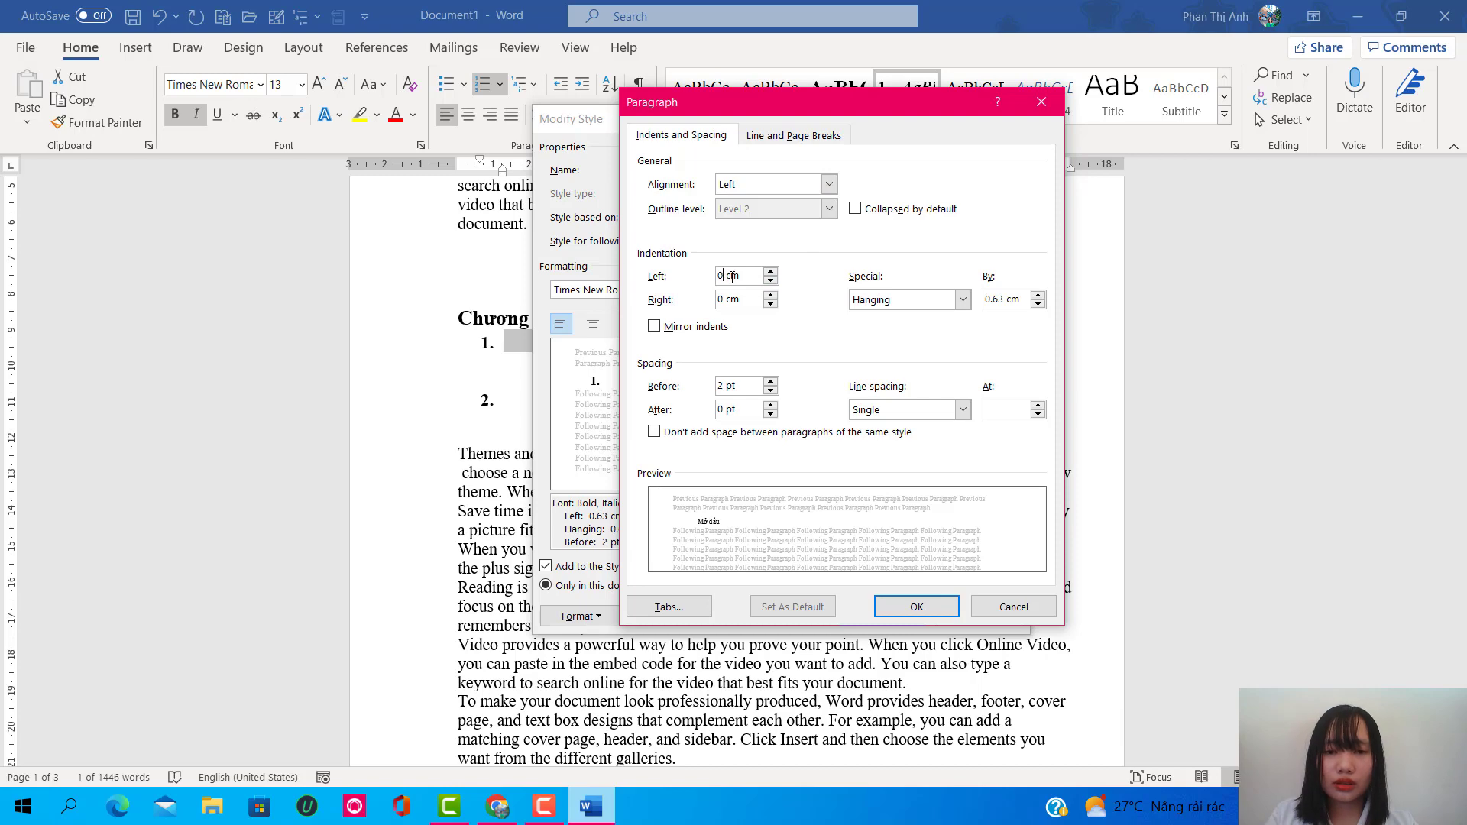
{"action": "left_click", "coordinate": [916, 606]}
{"action": "key", "text": "Return"}
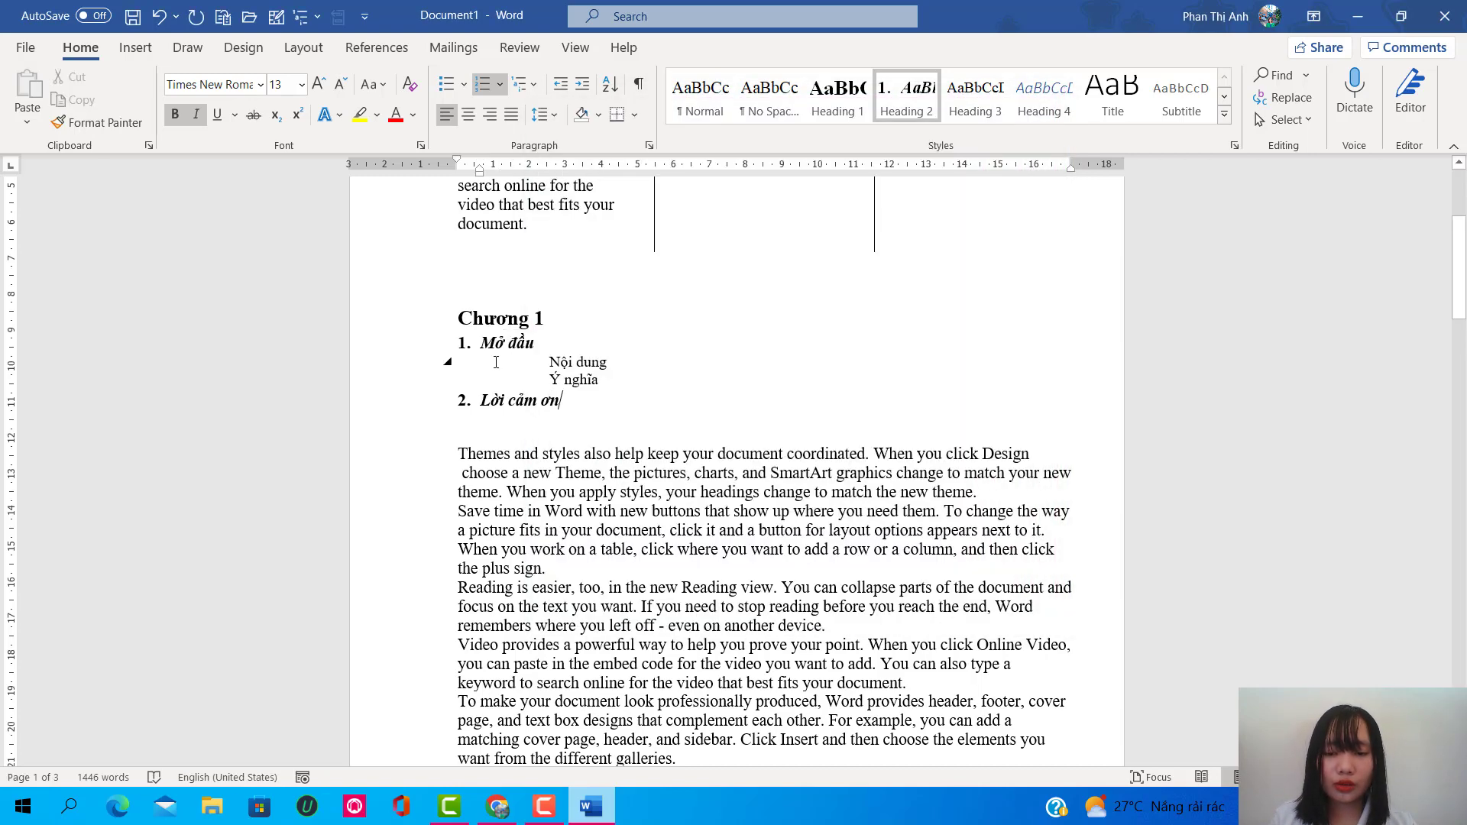
Step: Select and delete the text on the Nội dung and Ý nghĩa lines
{"action": "left_click_drag", "start_coordinate": [563, 371], "coordinate": [626, 380]}
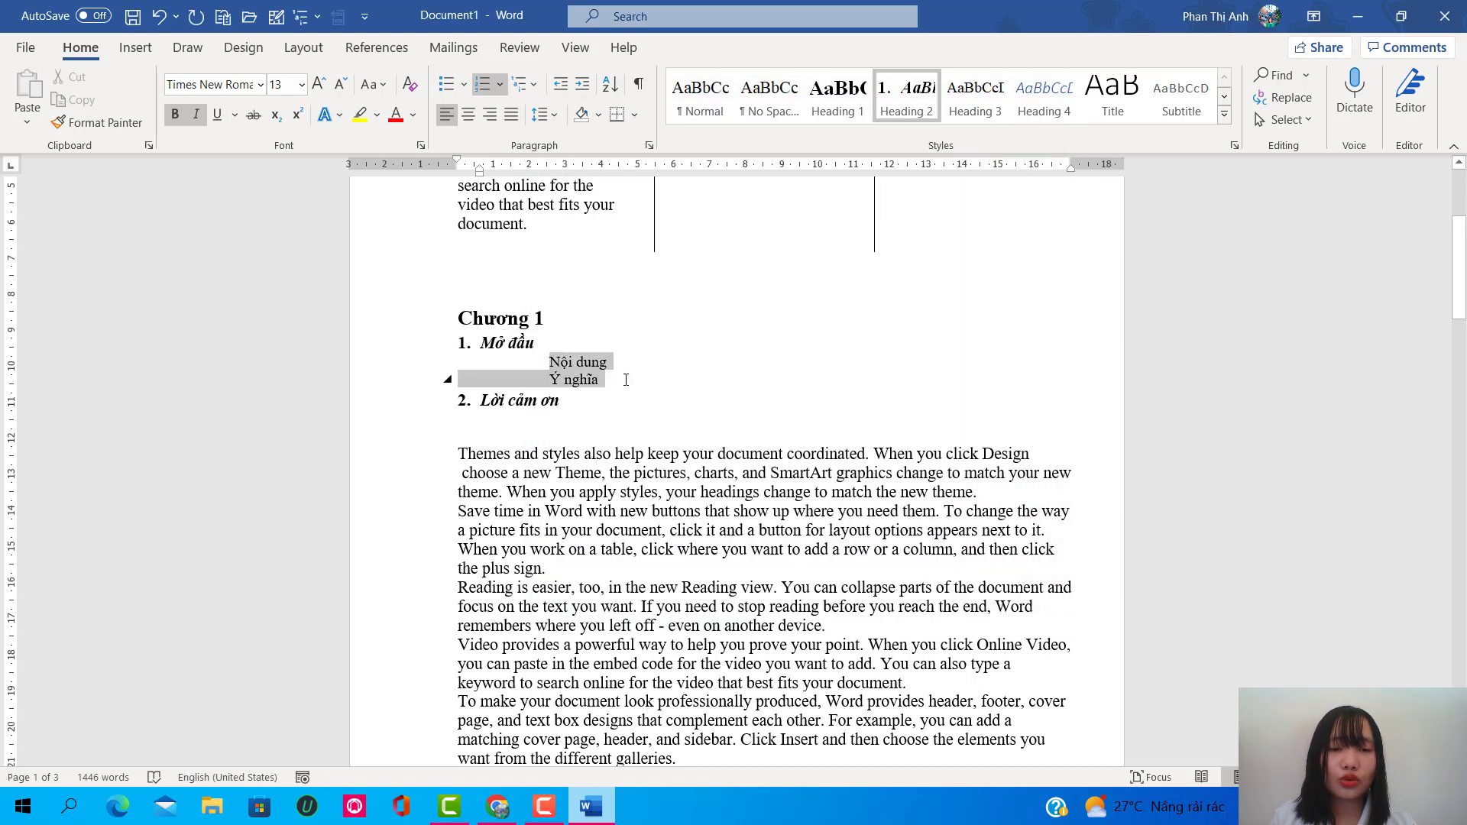
{"action": "key", "text": "Delete"}
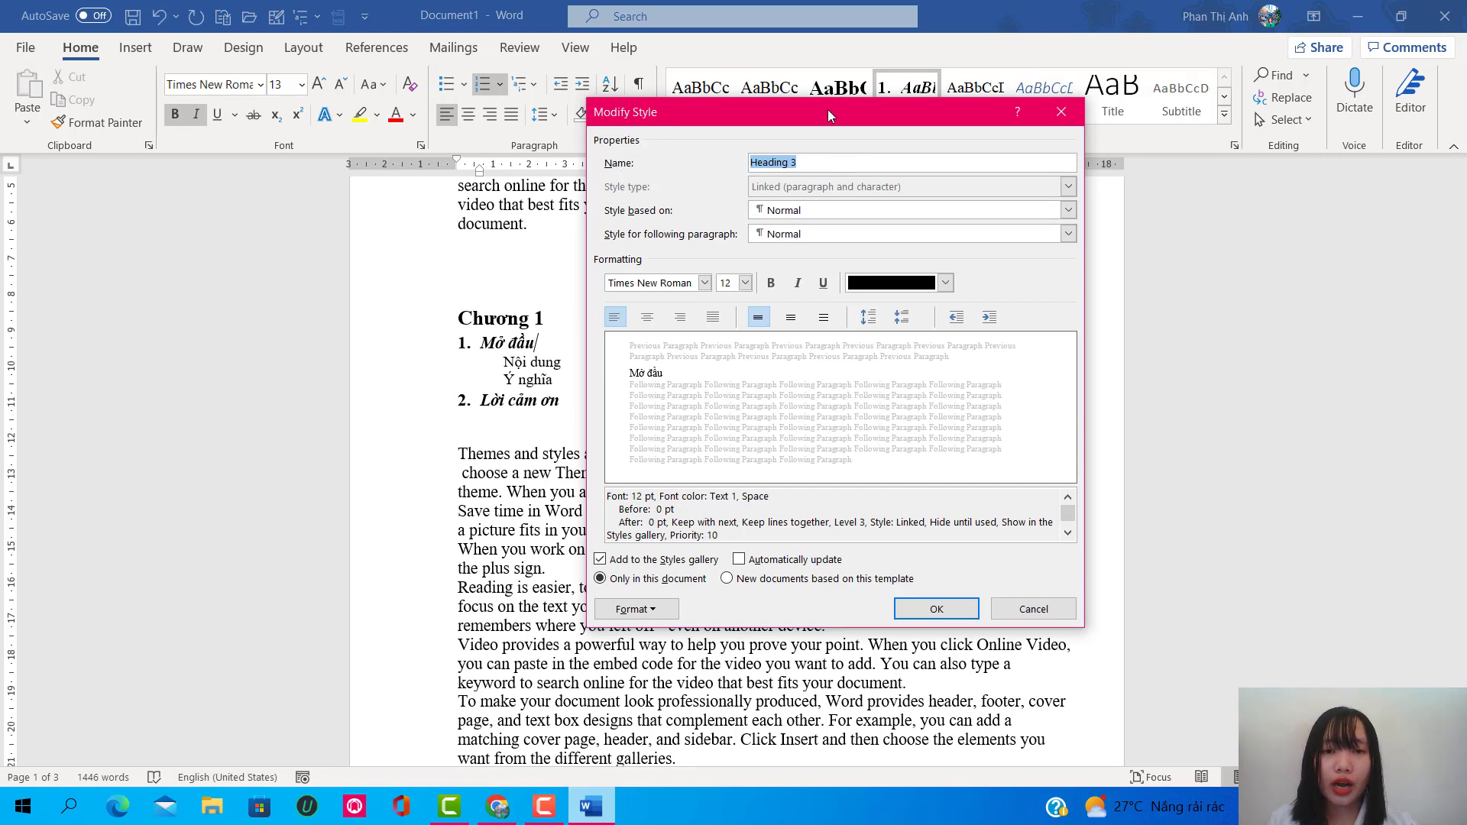
{"action": "left_click_drag", "start_coordinate": [828, 108], "coordinate": [827, 112]}
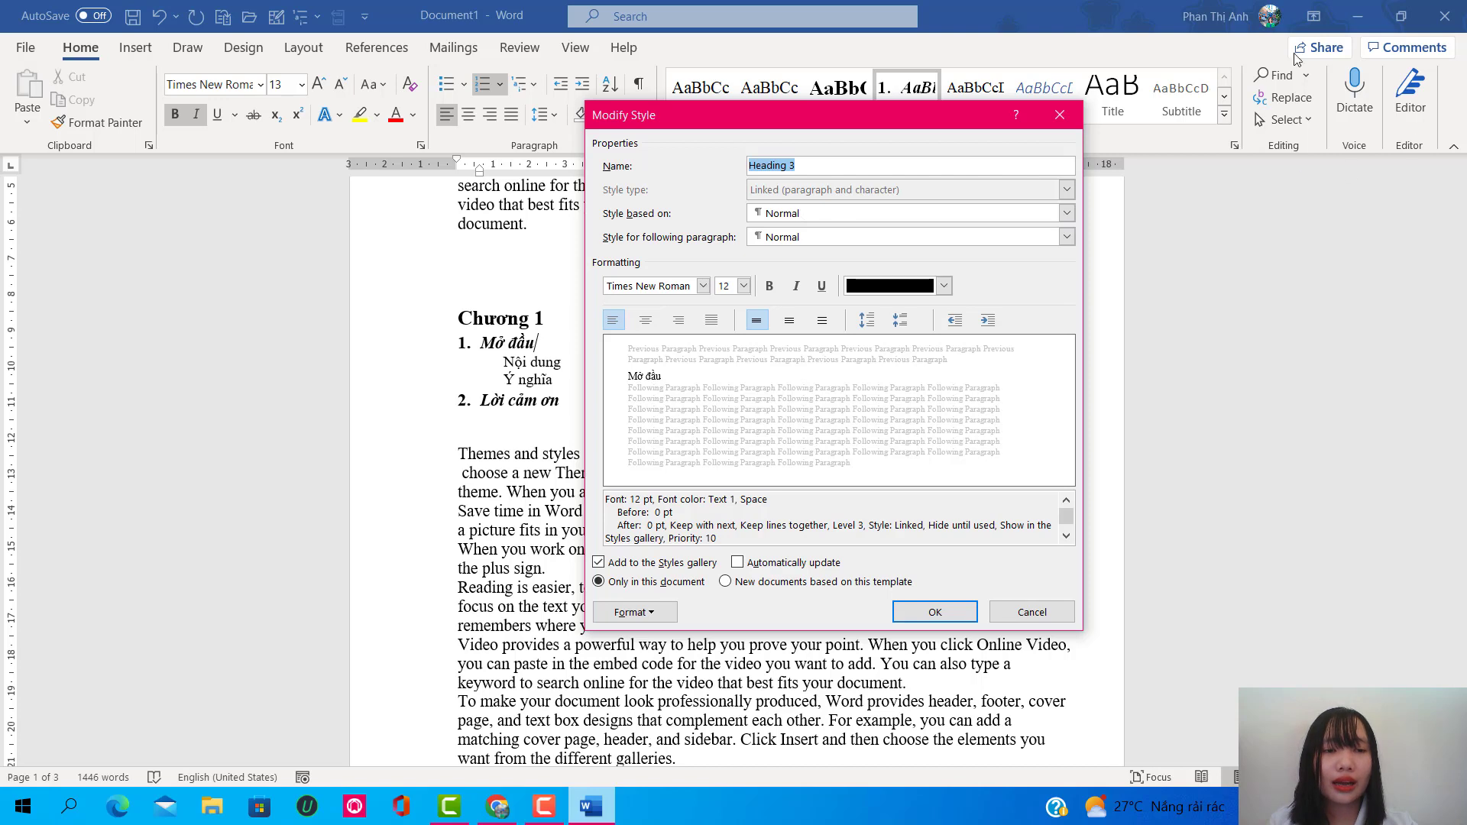
Step: In Heading 3's Modify Style, keep Normal as the base and following-paragraph style
{"action": "left_click", "coordinate": [1068, 213]}
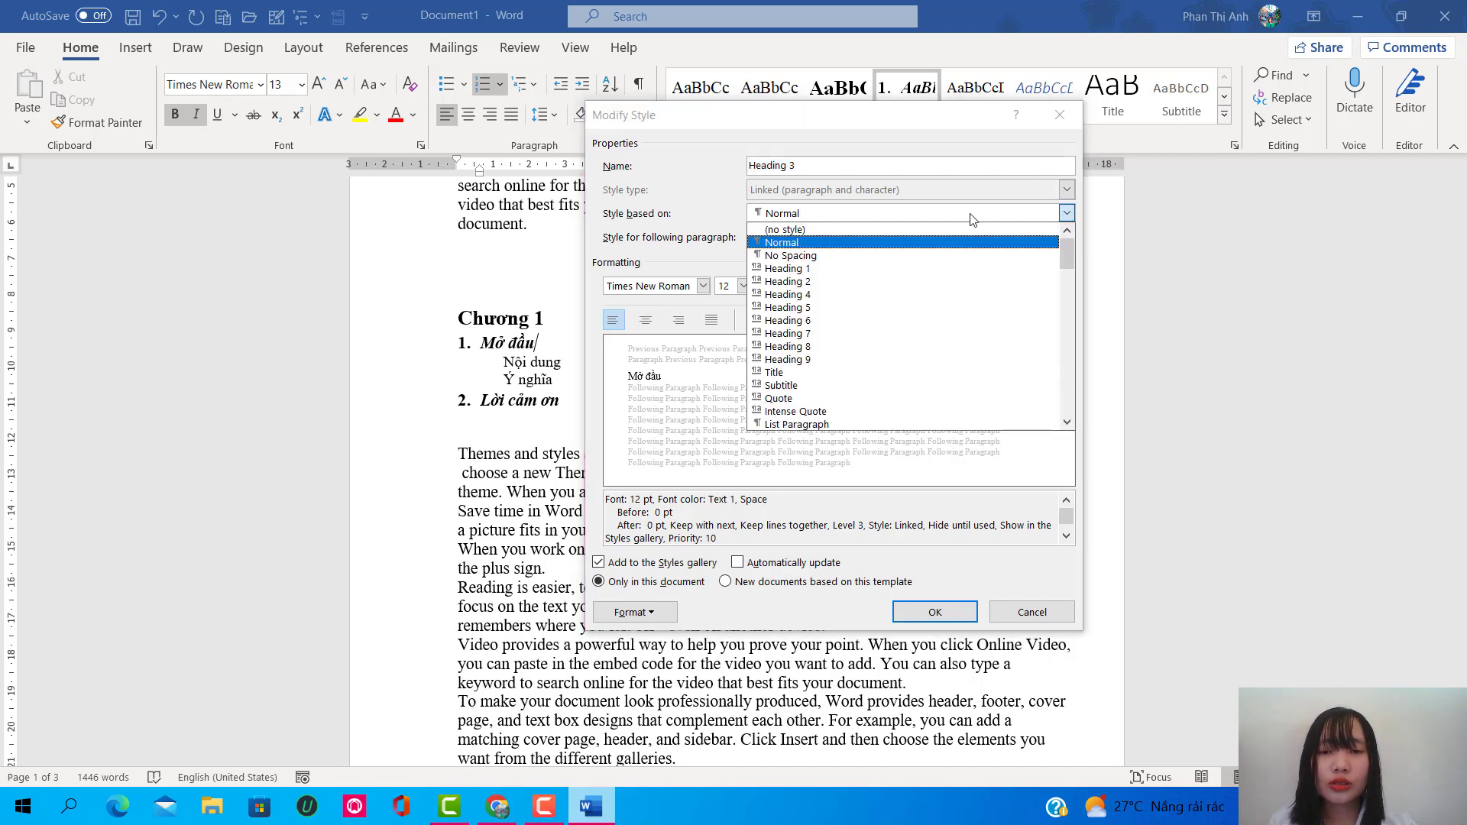
{"action": "left_click", "coordinate": [841, 242]}
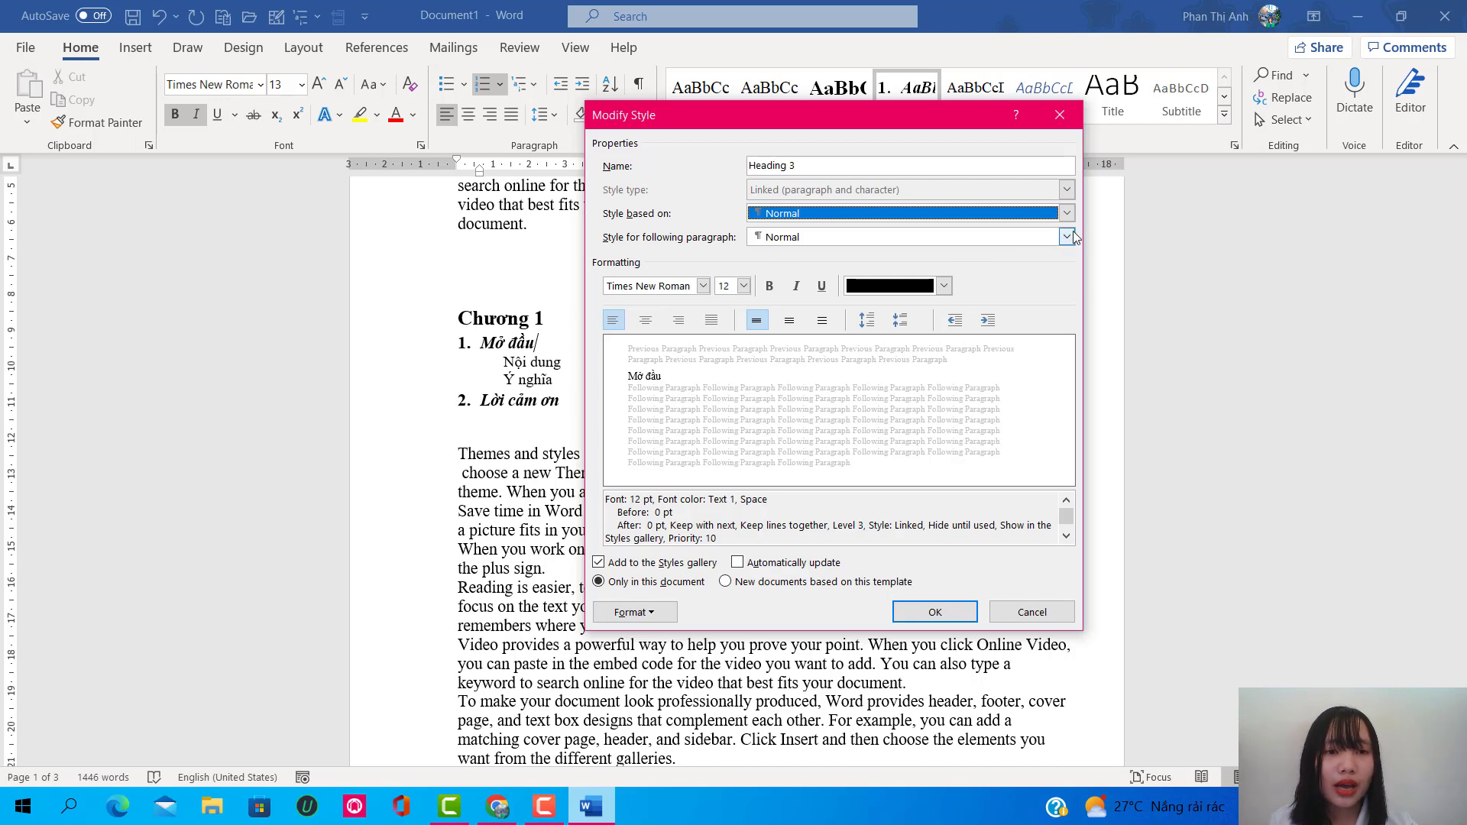
{"action": "left_click", "coordinate": [1067, 238]}
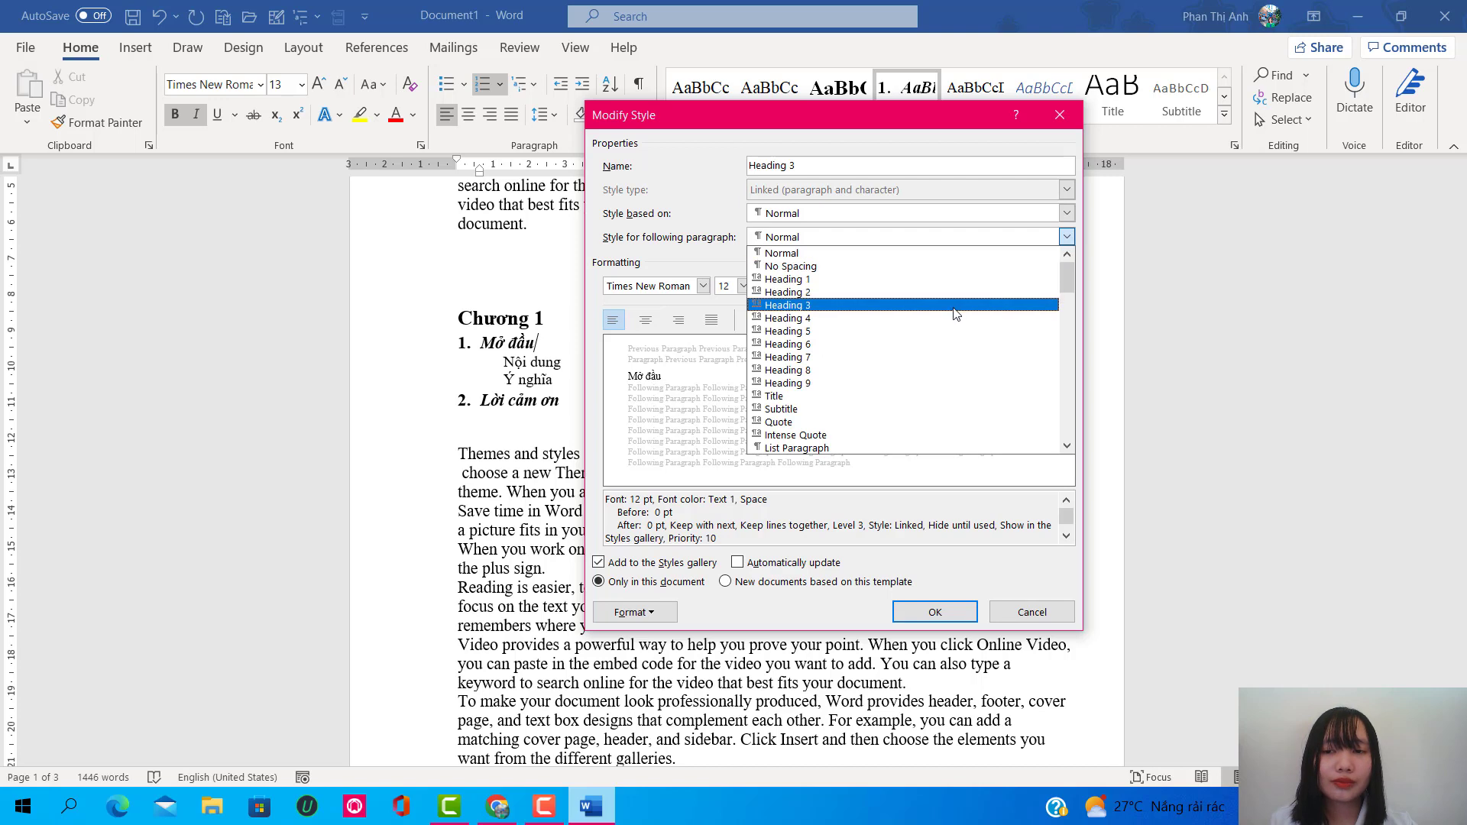
{"action": "scroll", "coordinate": [959, 367], "scroll_direction": "down", "scroll_amount": 1}
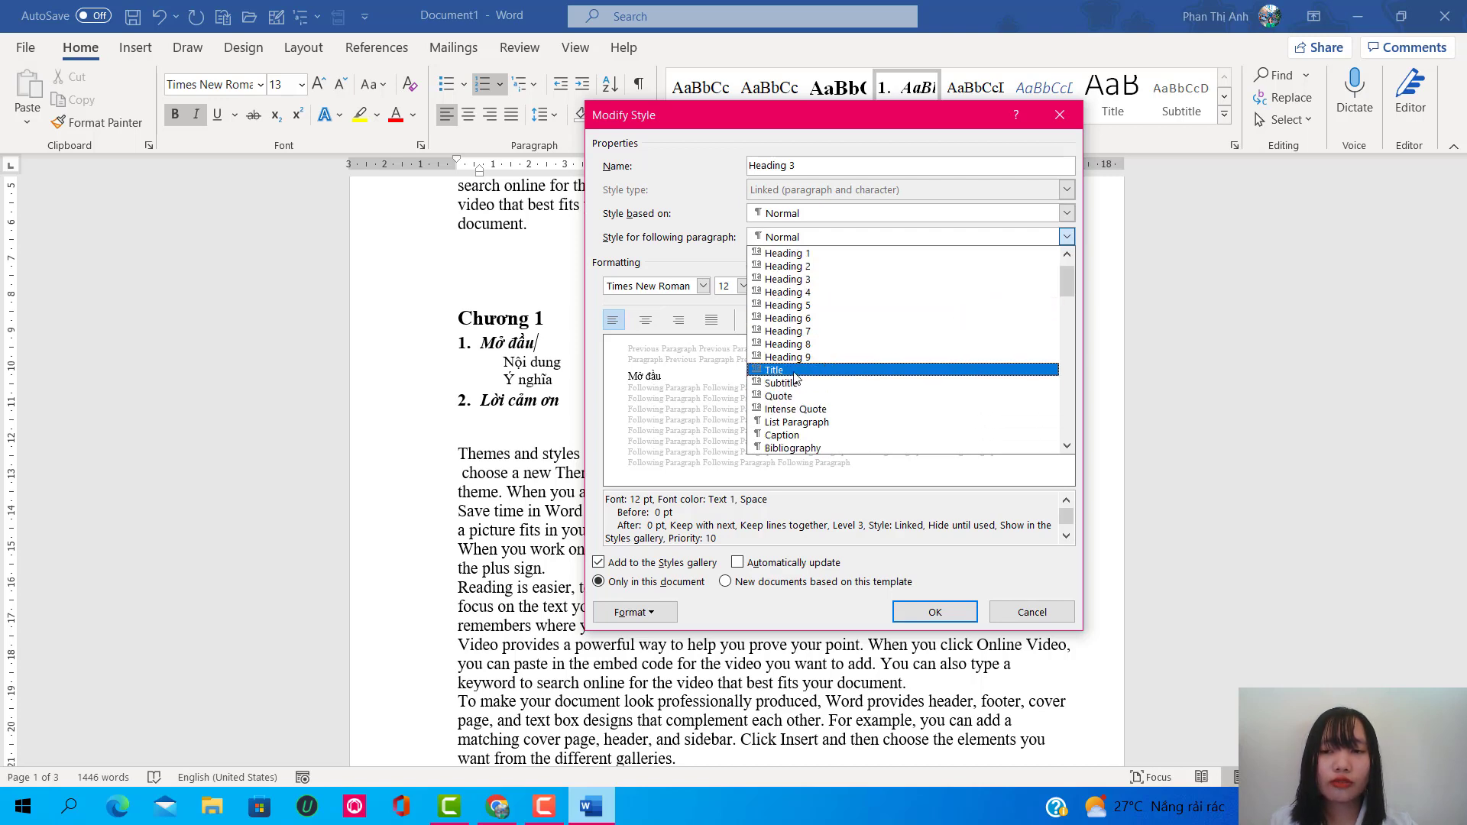
{"action": "left_click", "coordinate": [689, 226]}
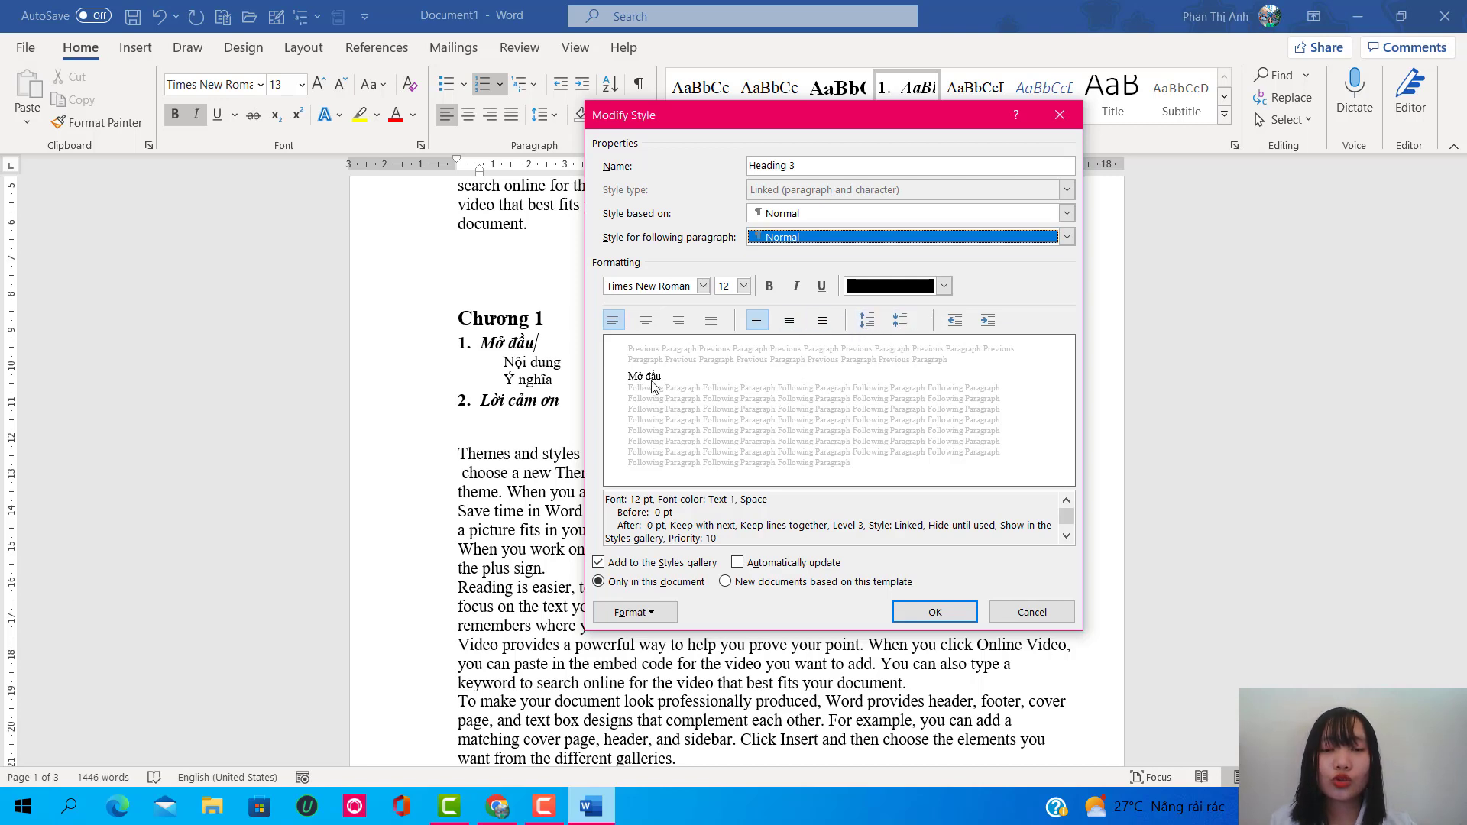
Step: Keep Heading 3 at 12 pt and in the gallery, enable Automatically update, and confirm
{"action": "left_click", "coordinate": [745, 286]}
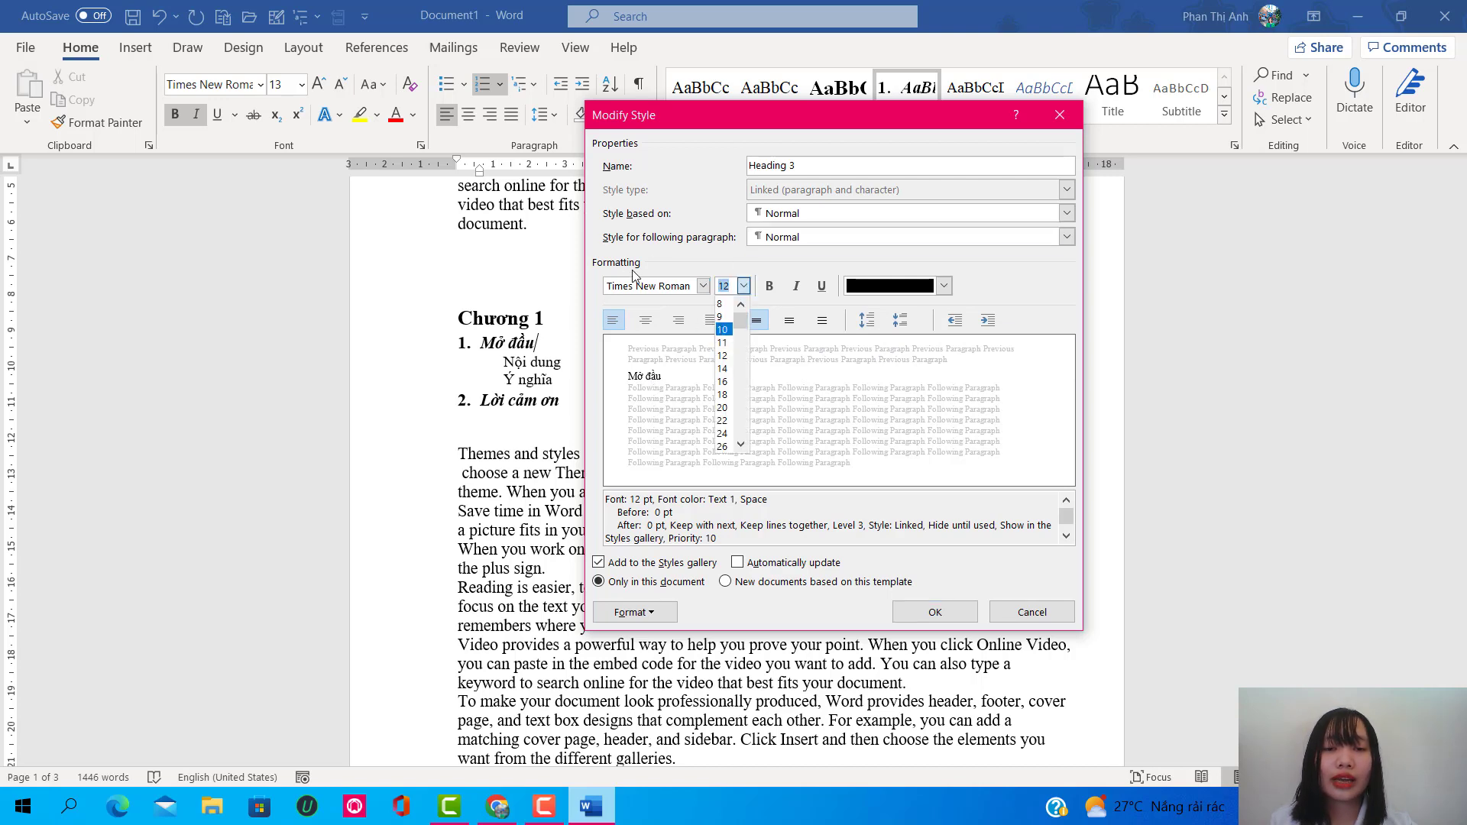
{"action": "left_click", "coordinate": [657, 260]}
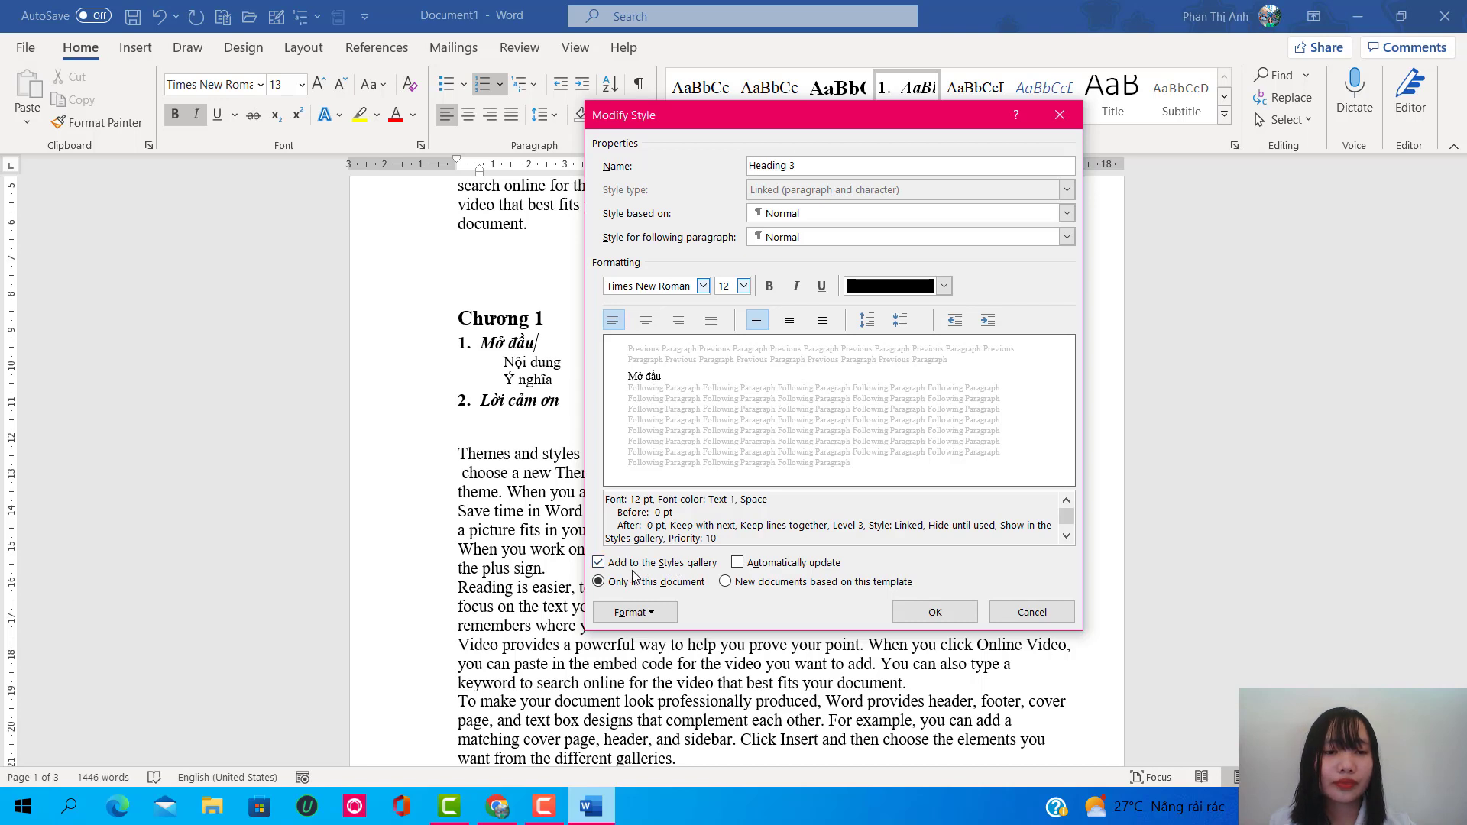
{"action": "left_click", "coordinate": [598, 563]}
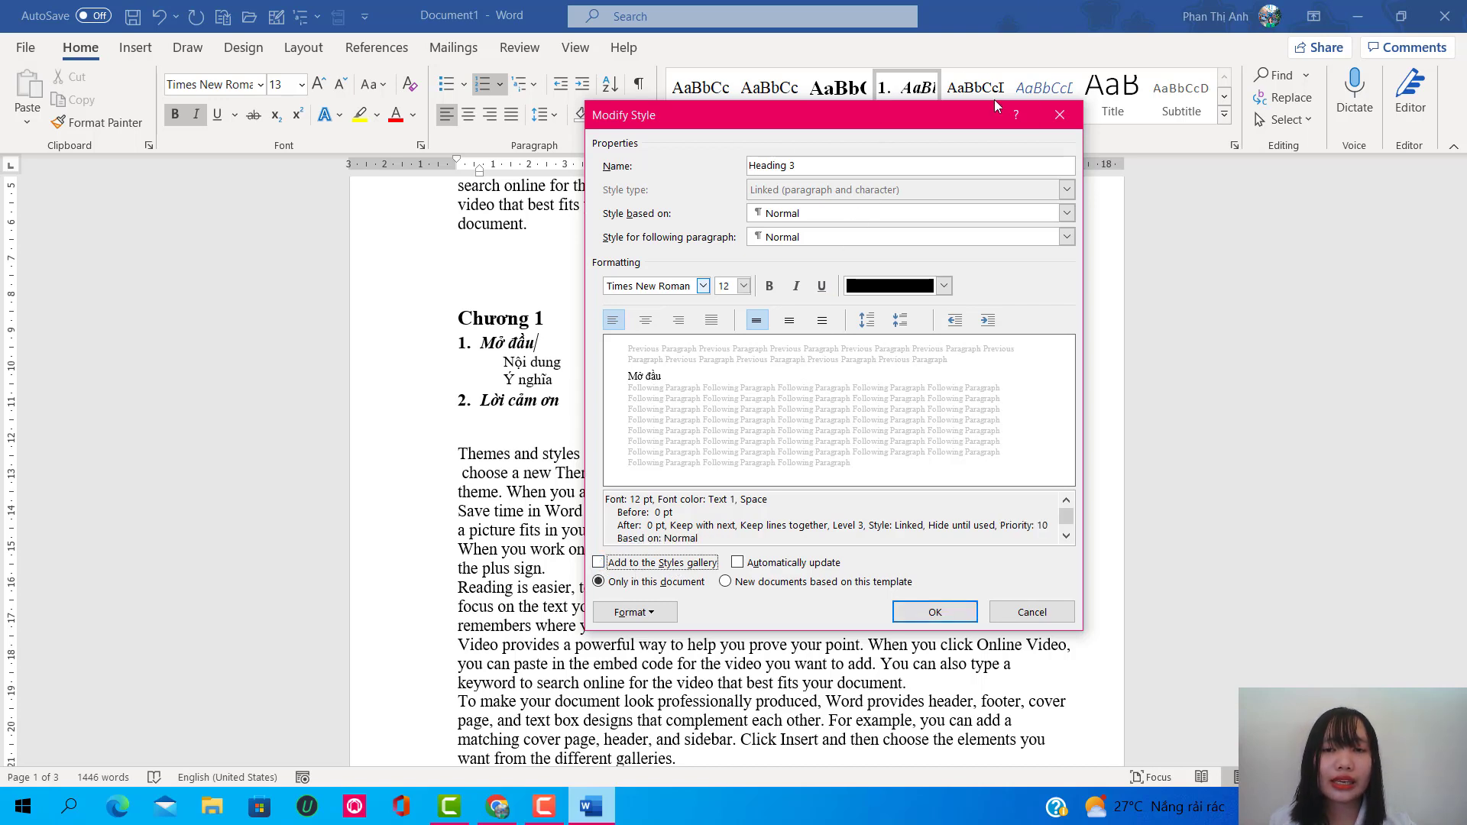
{"action": "left_click", "coordinate": [598, 563]}
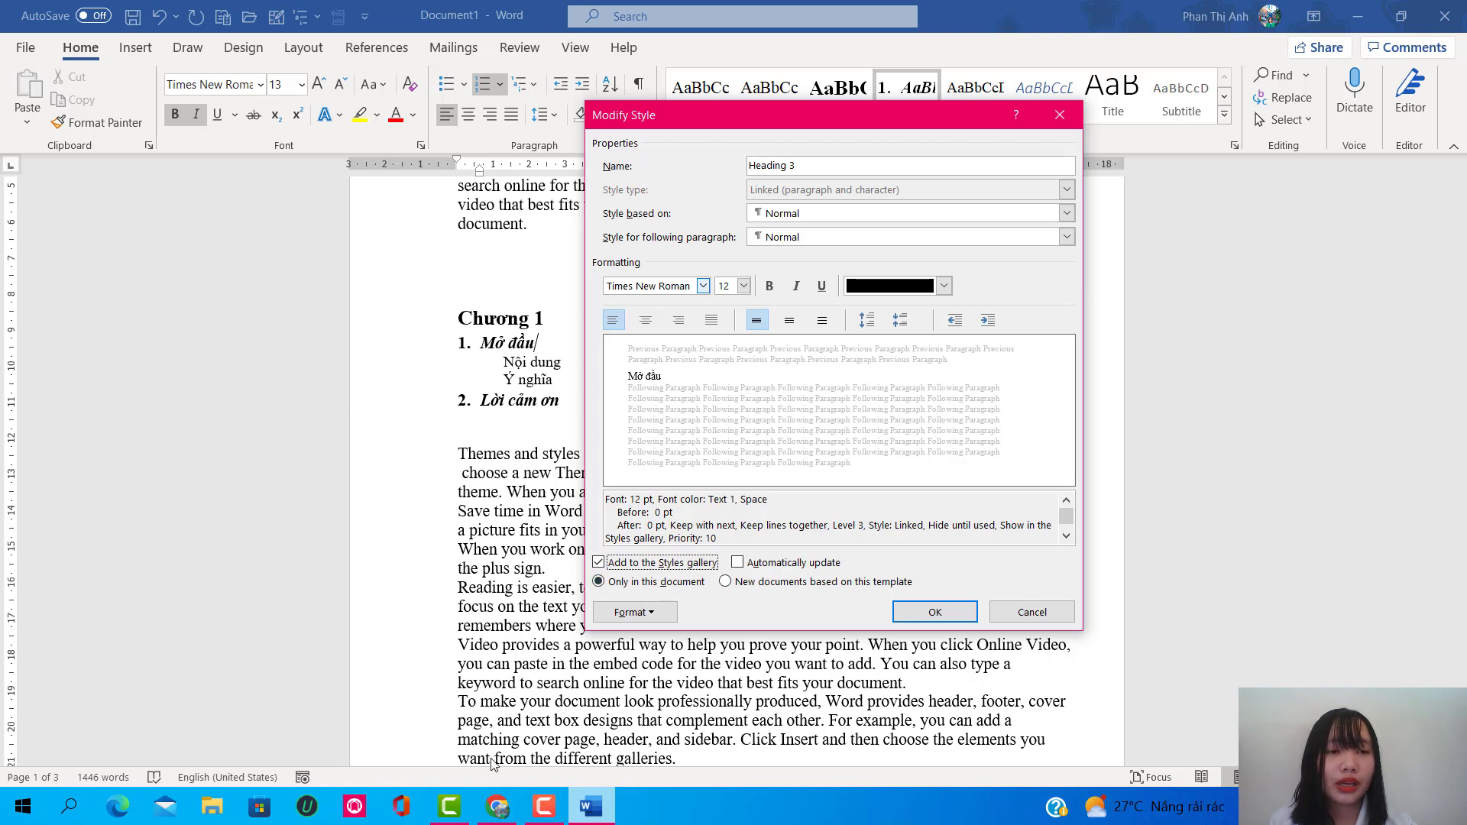
{"action": "left_click", "coordinate": [737, 563]}
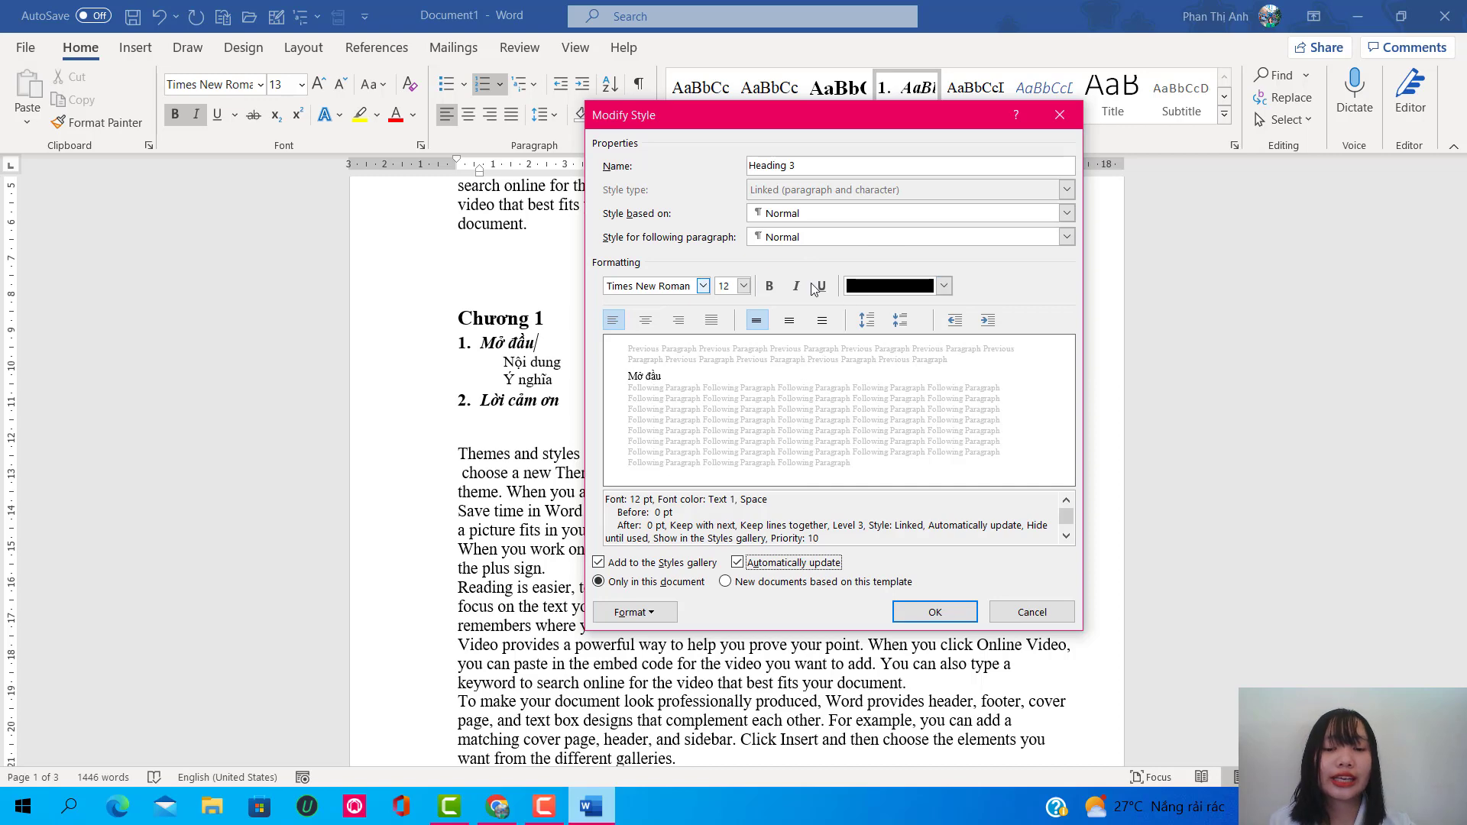
{"action": "left_click", "coordinate": [923, 615]}
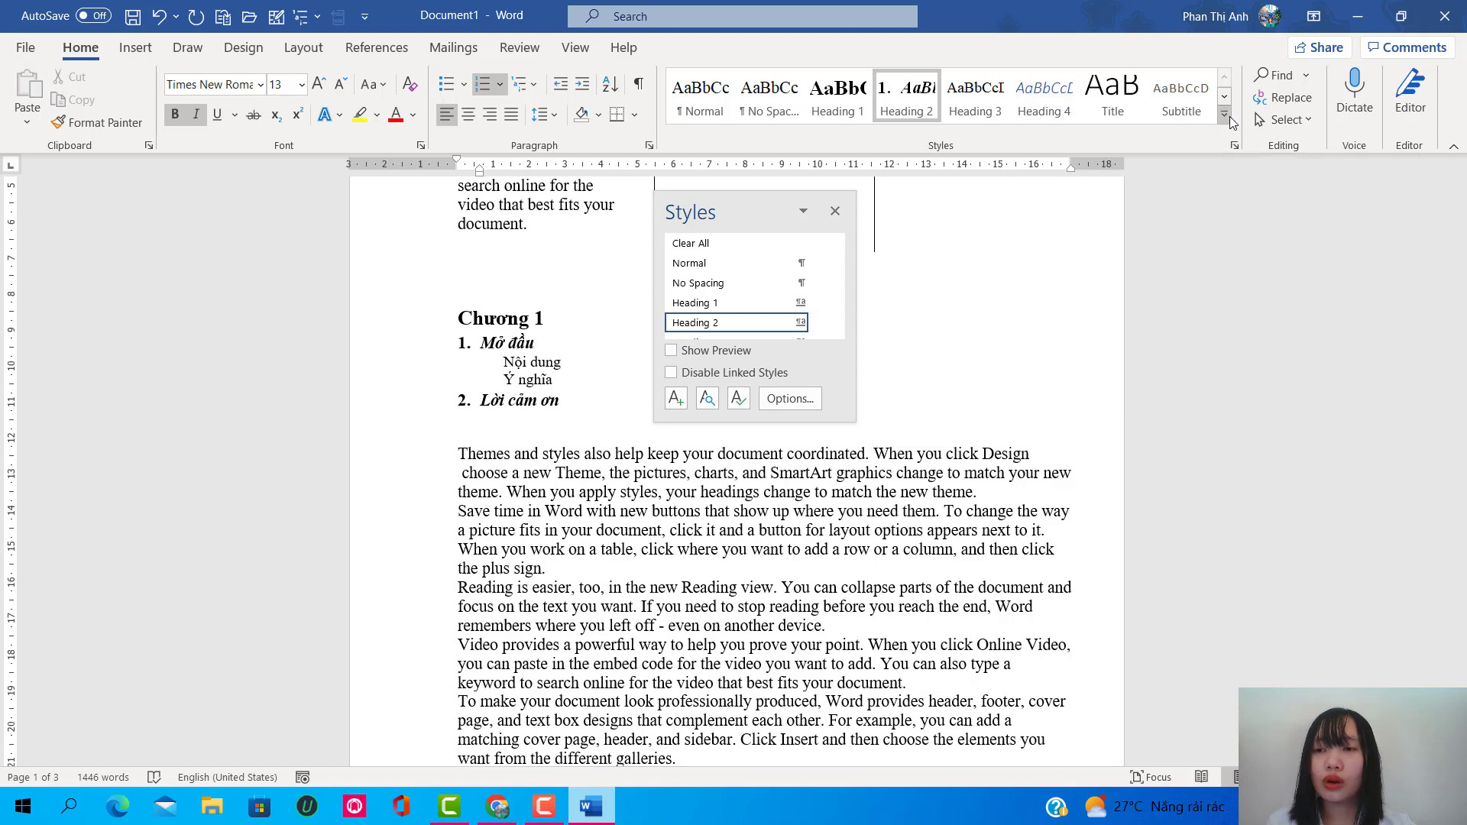
Step: Create a new style named Style1 from the numbered italic heading's formatting
{"action": "left_click", "coordinate": [1225, 117]}
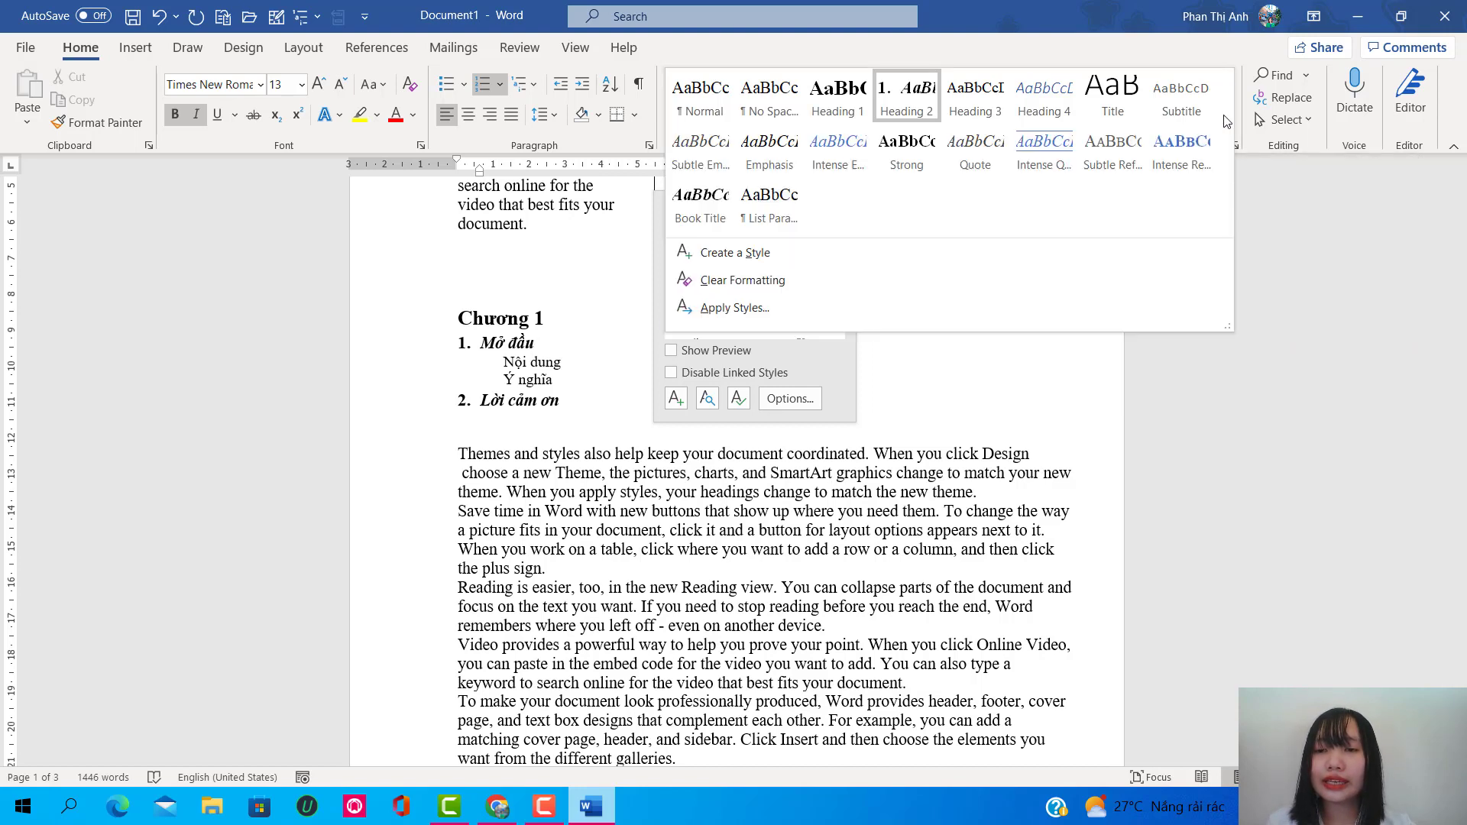
{"action": "left_click", "coordinate": [759, 260]}
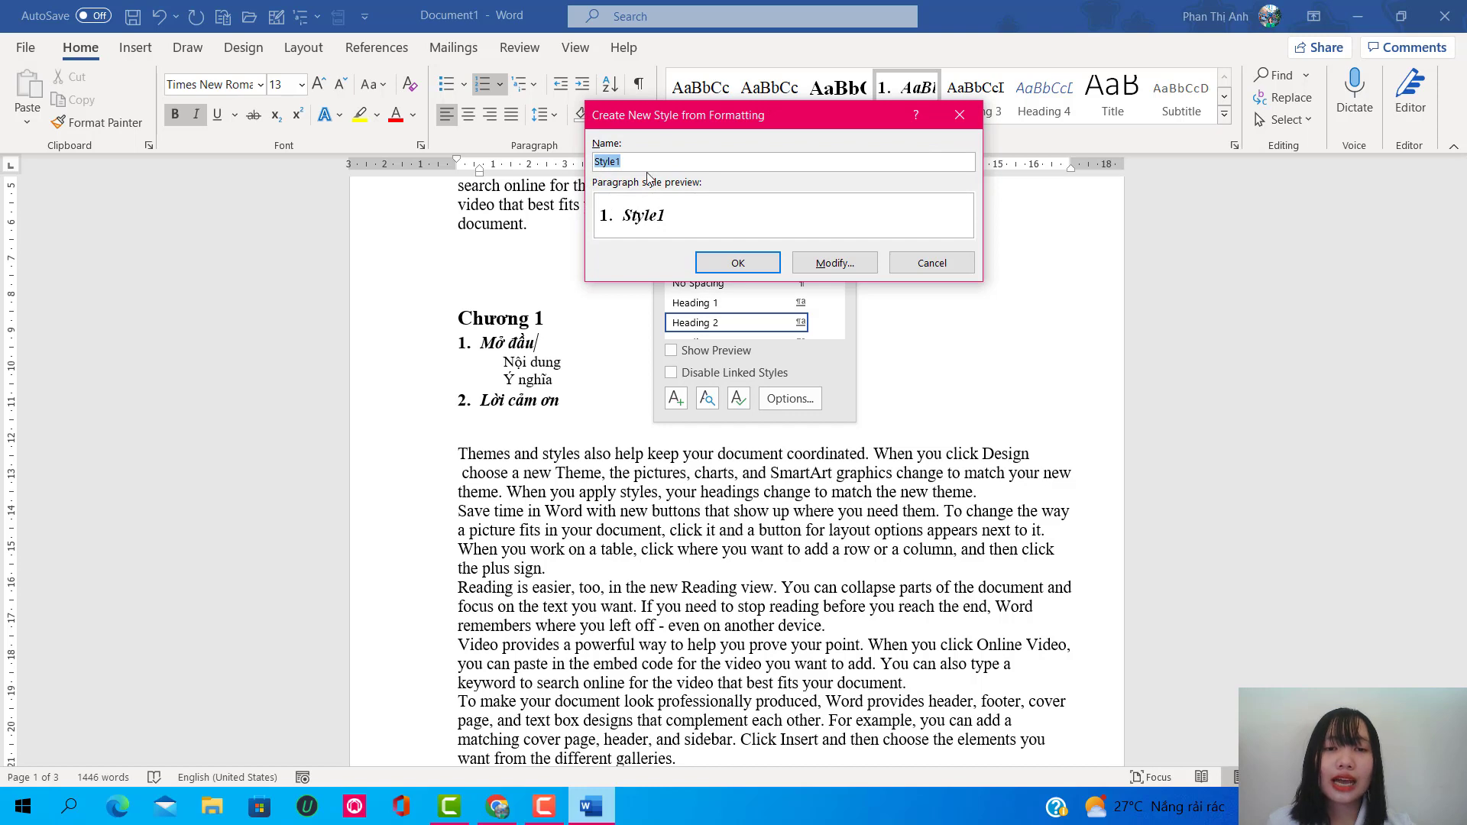
{"action": "left_click", "coordinate": [757, 268]}
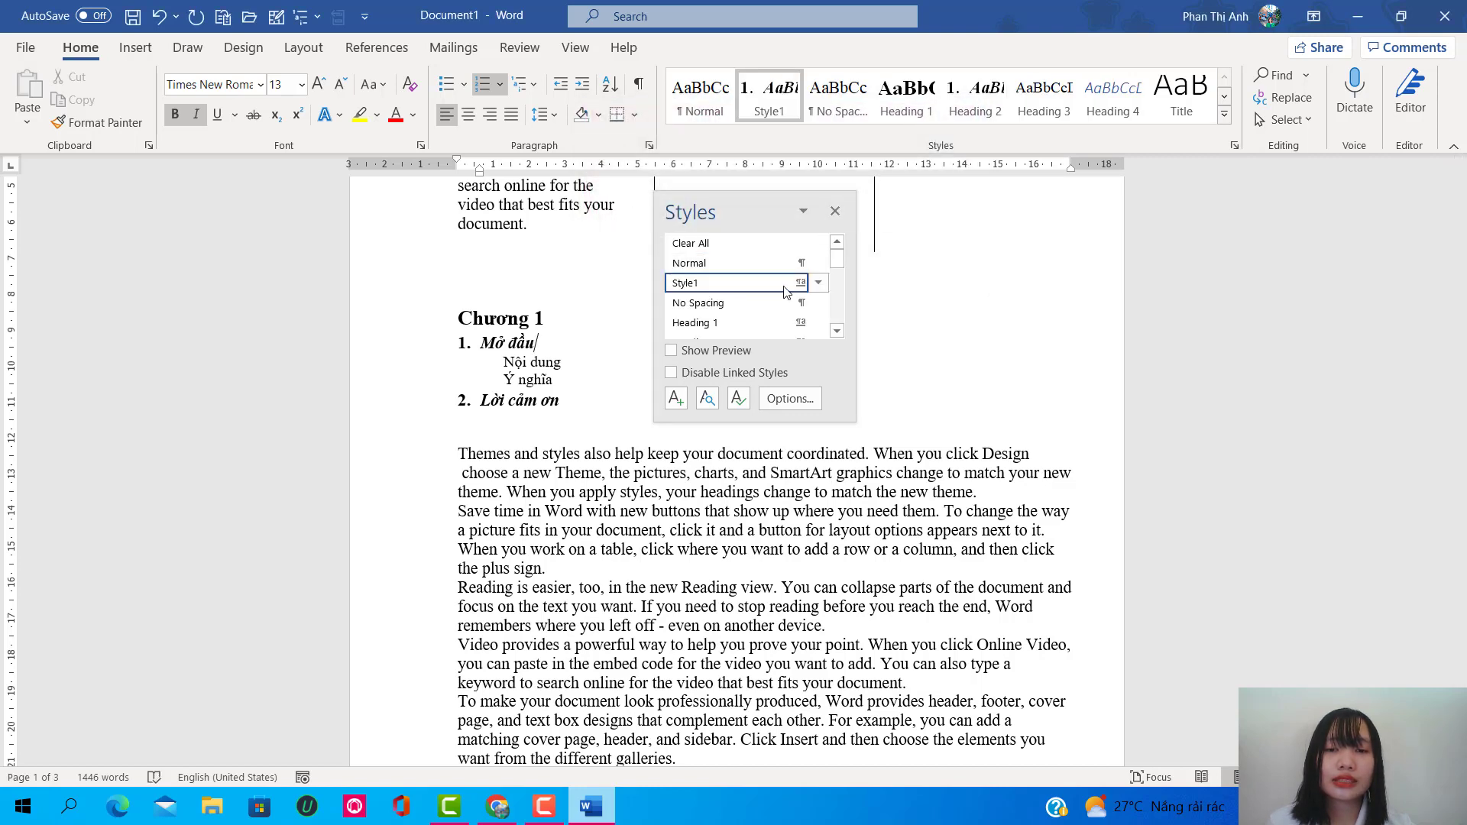
{"action": "left_click", "coordinate": [819, 283]}
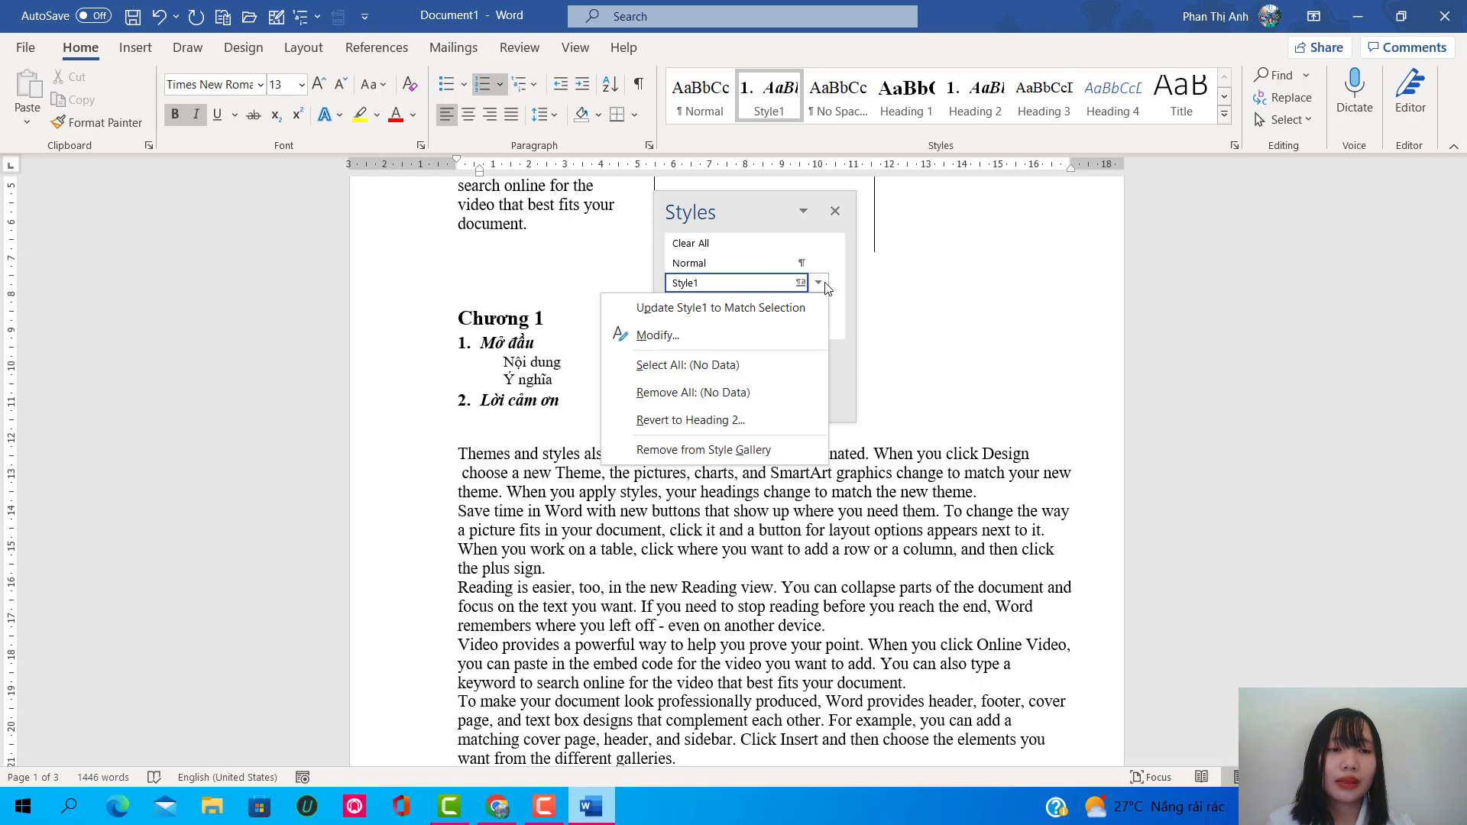
Step: Define Style2 based on Style1 and confirm its creation
{"action": "left_click", "coordinate": [727, 333]}
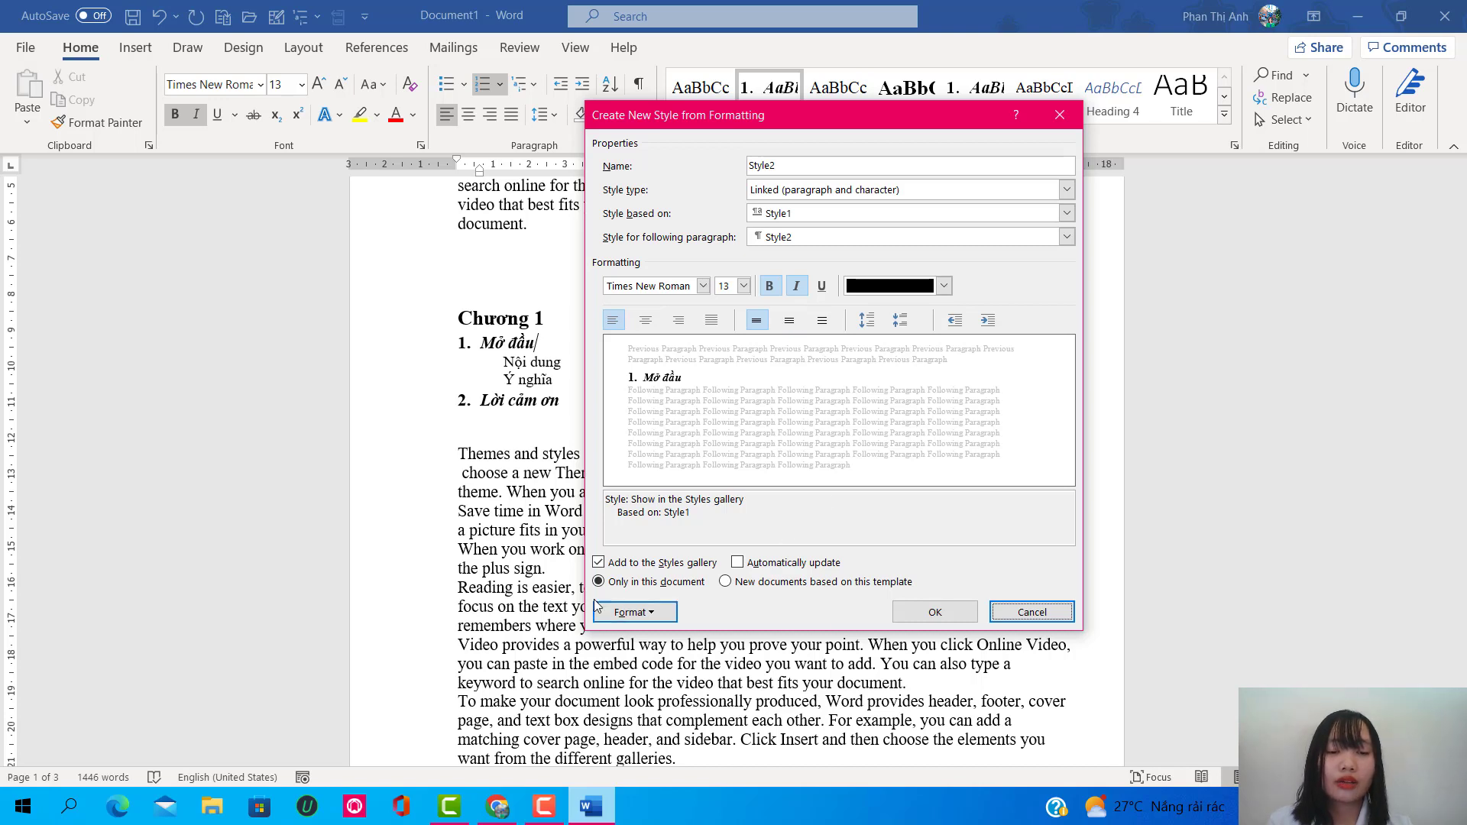
{"action": "left_click", "coordinate": [639, 615]}
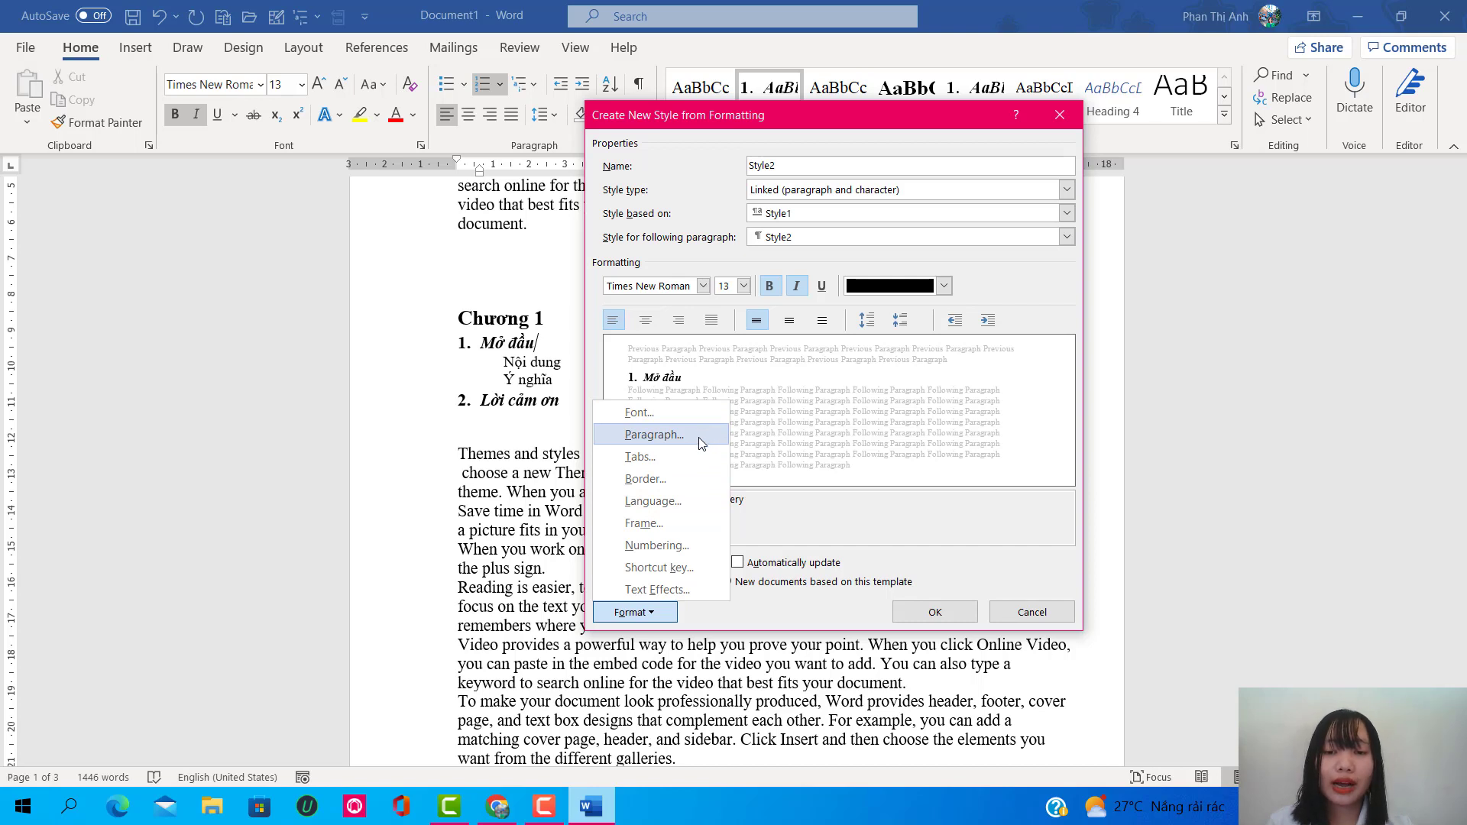
{"action": "left_click", "coordinate": [1017, 291]}
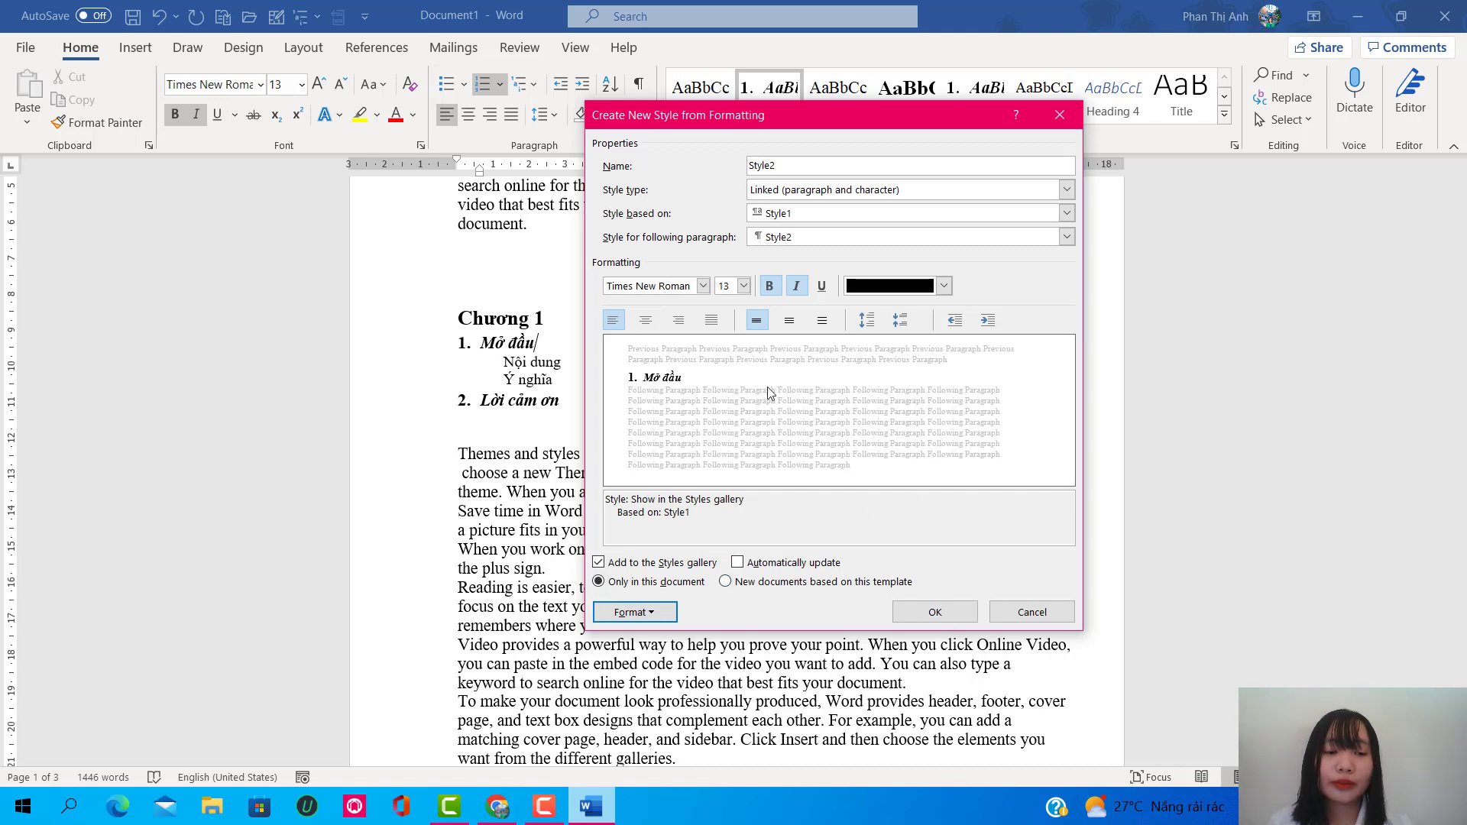
{"action": "key", "text": "Return"}
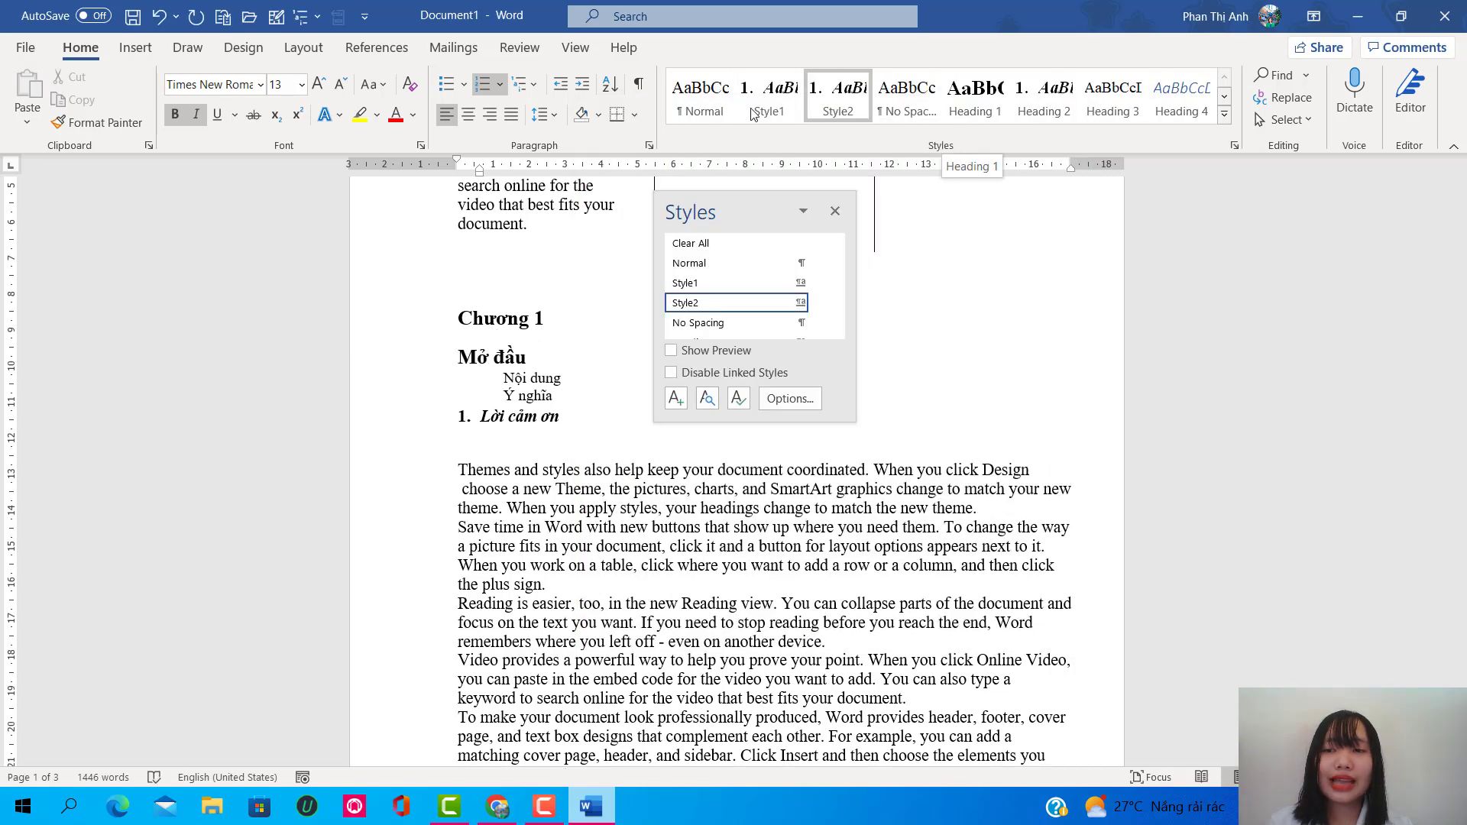
Step: Reapply the numbered italic heading style to Mở đầu
{"action": "left_click", "coordinate": [753, 113]}
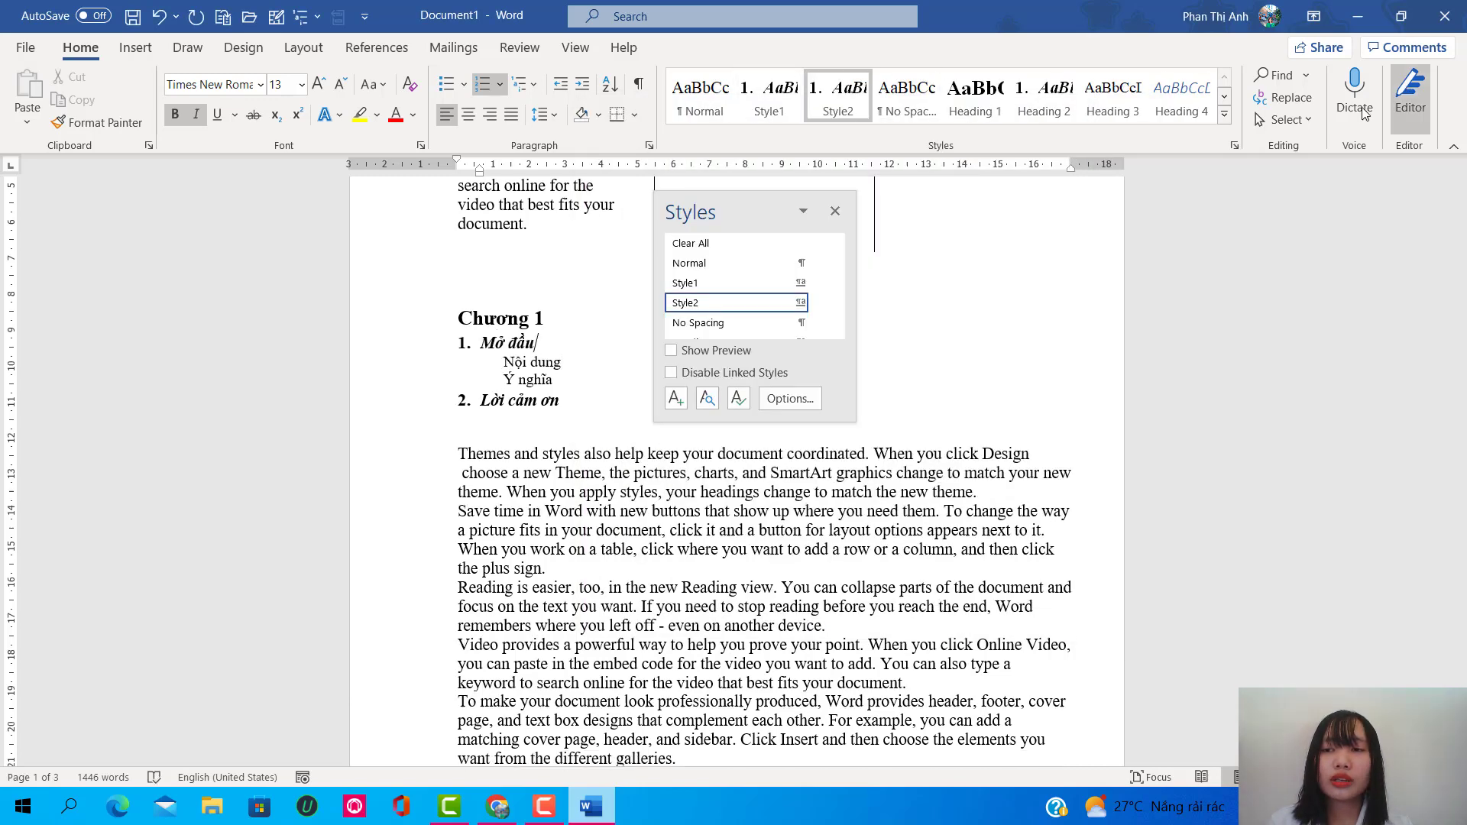
{"action": "left_click", "coordinate": [1225, 114]}
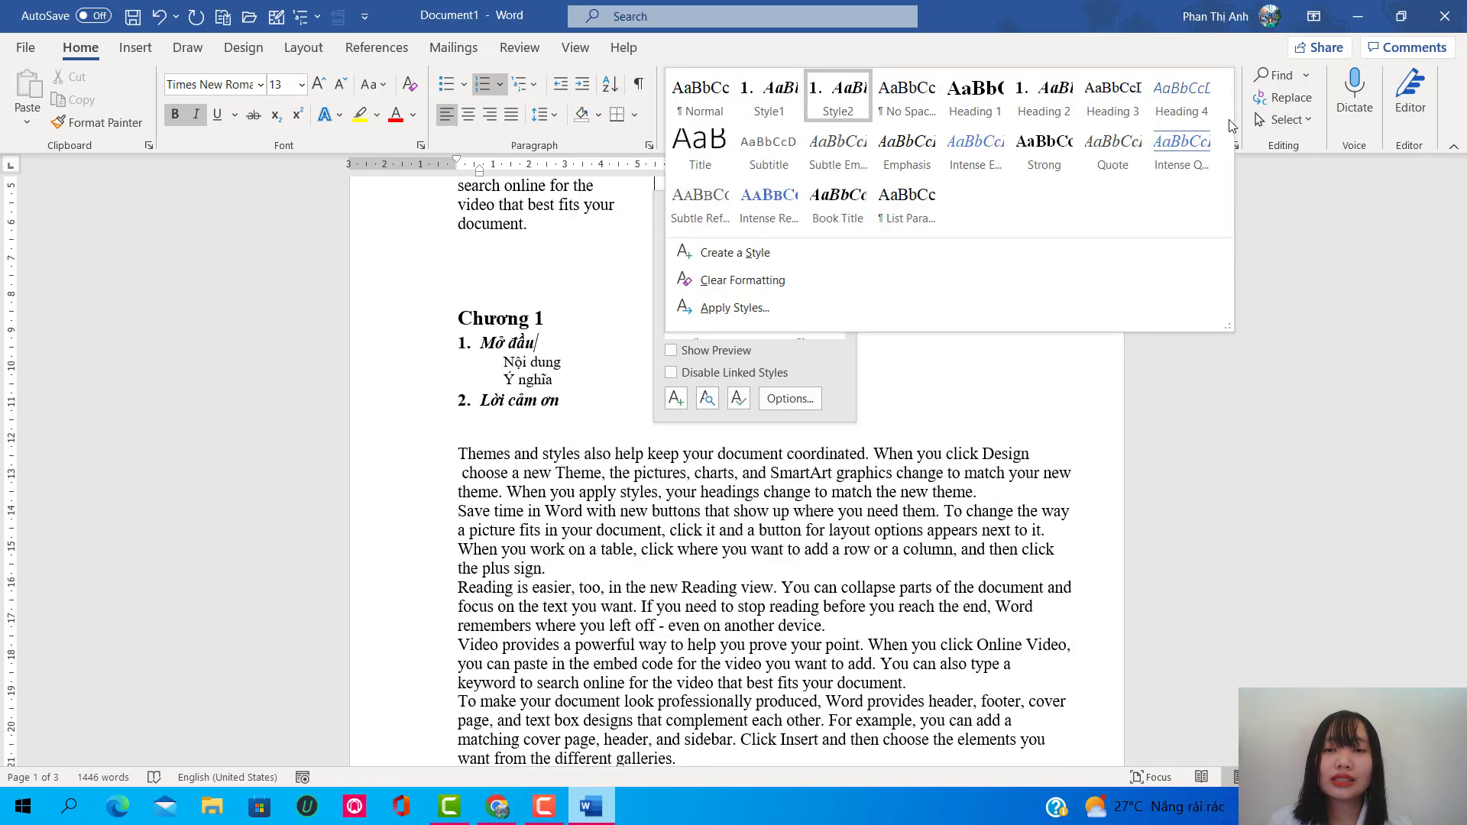
{"action": "left_click", "coordinate": [1298, 228]}
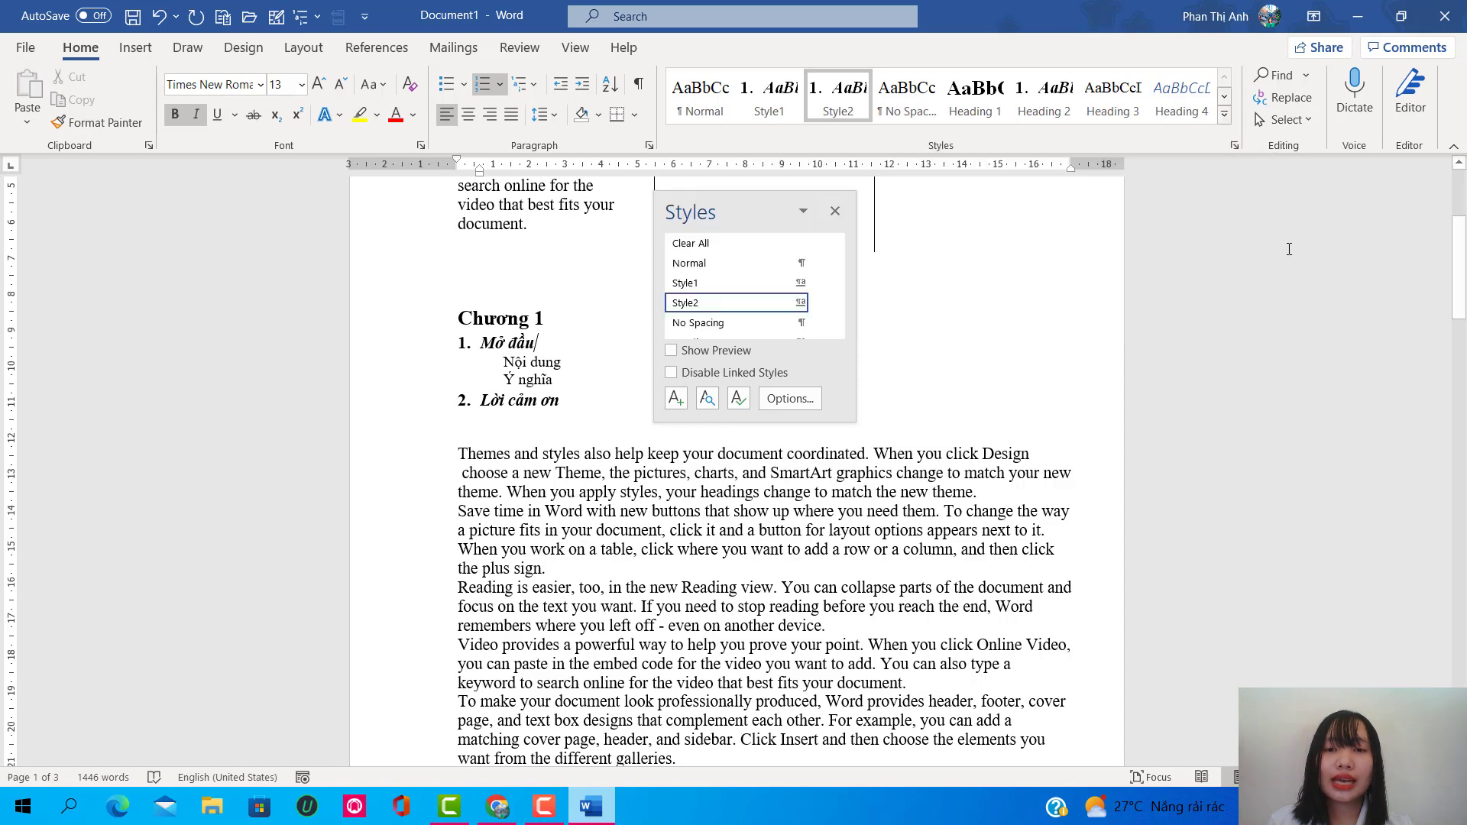
Step: Remove Style2 and Style1 from the Styles gallery and close the styles list
{"action": "right_click", "coordinate": [844, 108]}
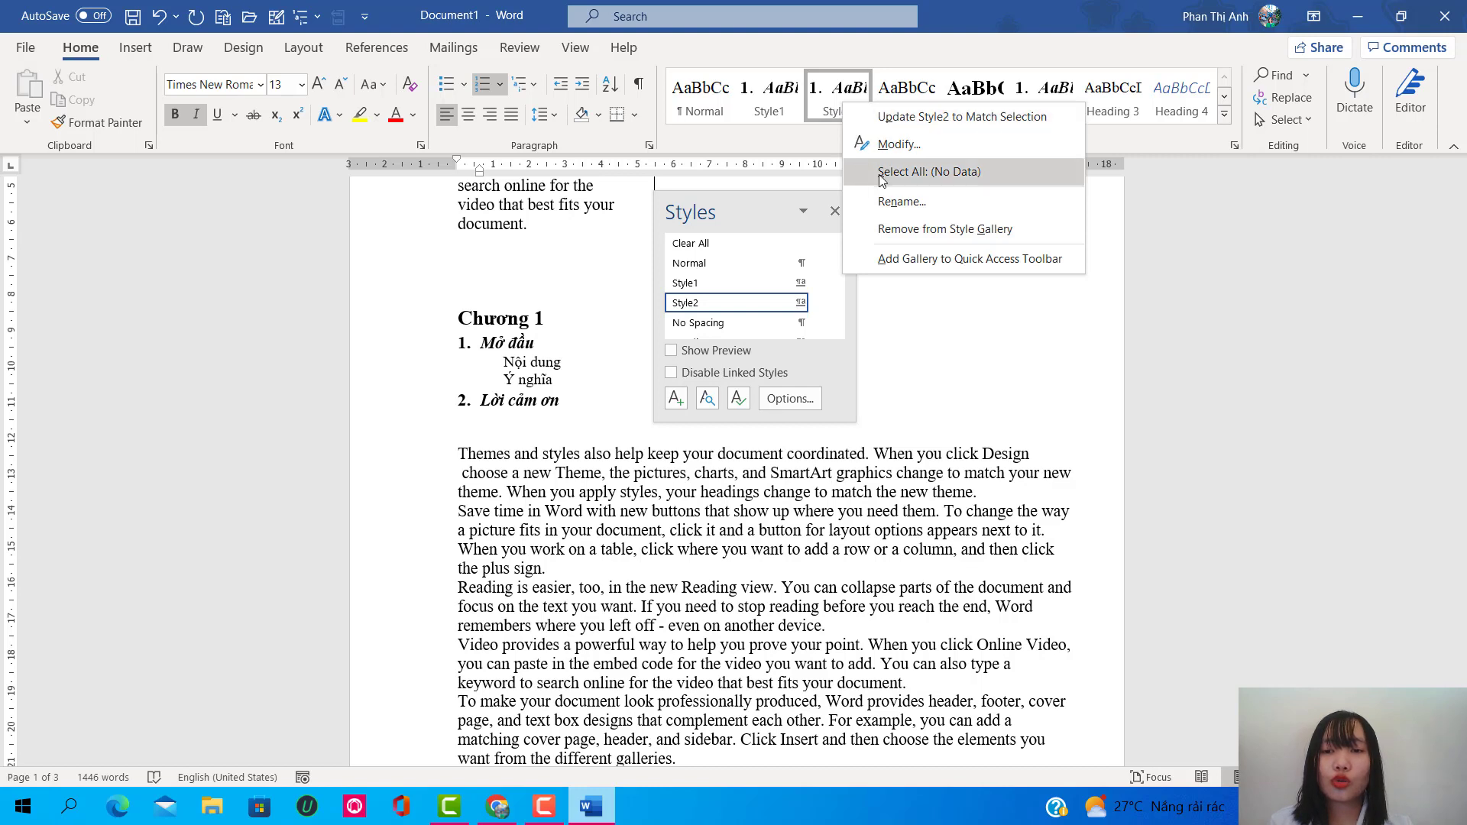
{"action": "left_click", "coordinate": [940, 233]}
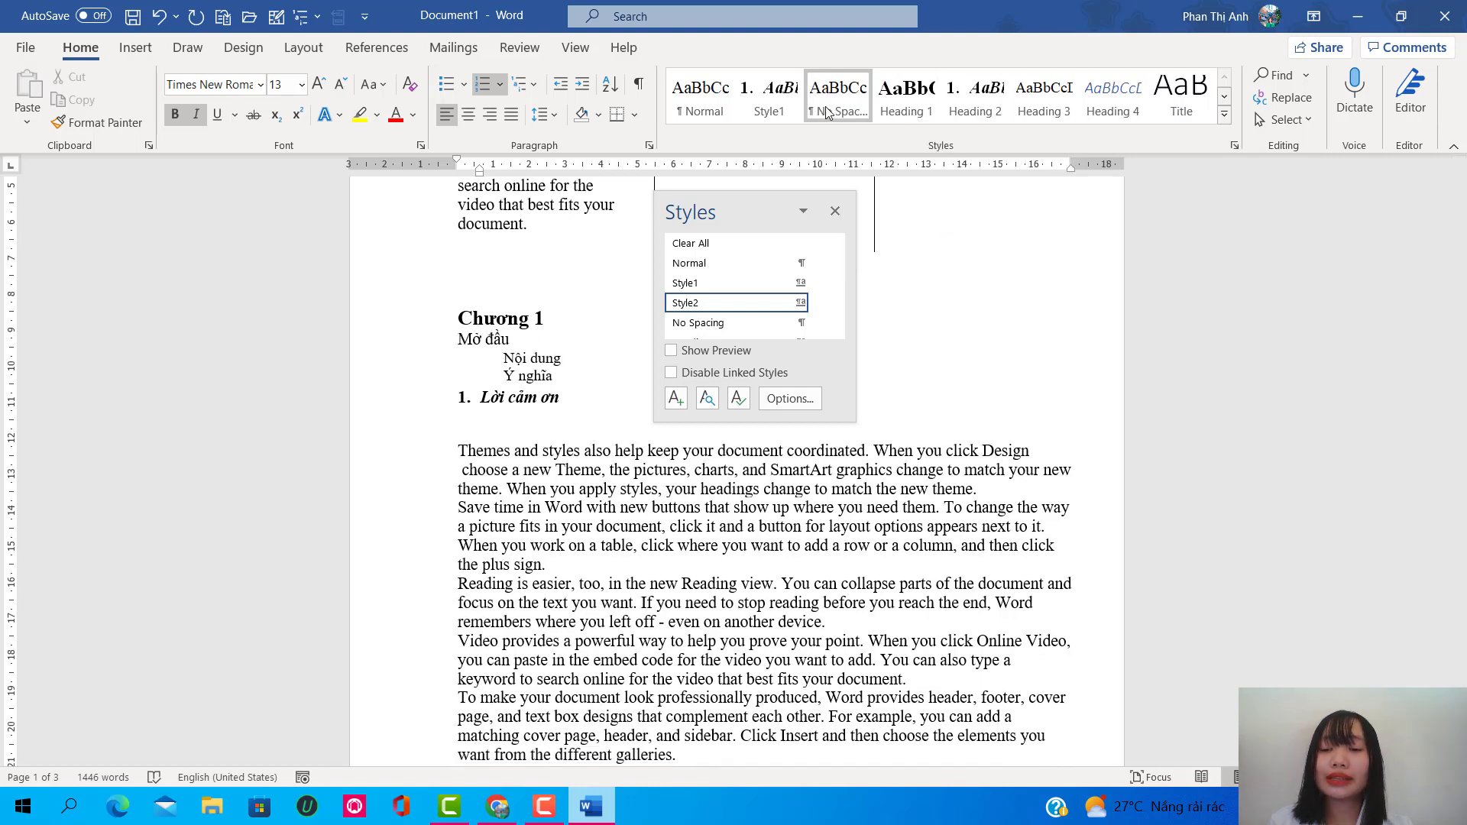
{"action": "right_click", "coordinate": [800, 112]}
{"action": "left_click", "coordinate": [938, 234]}
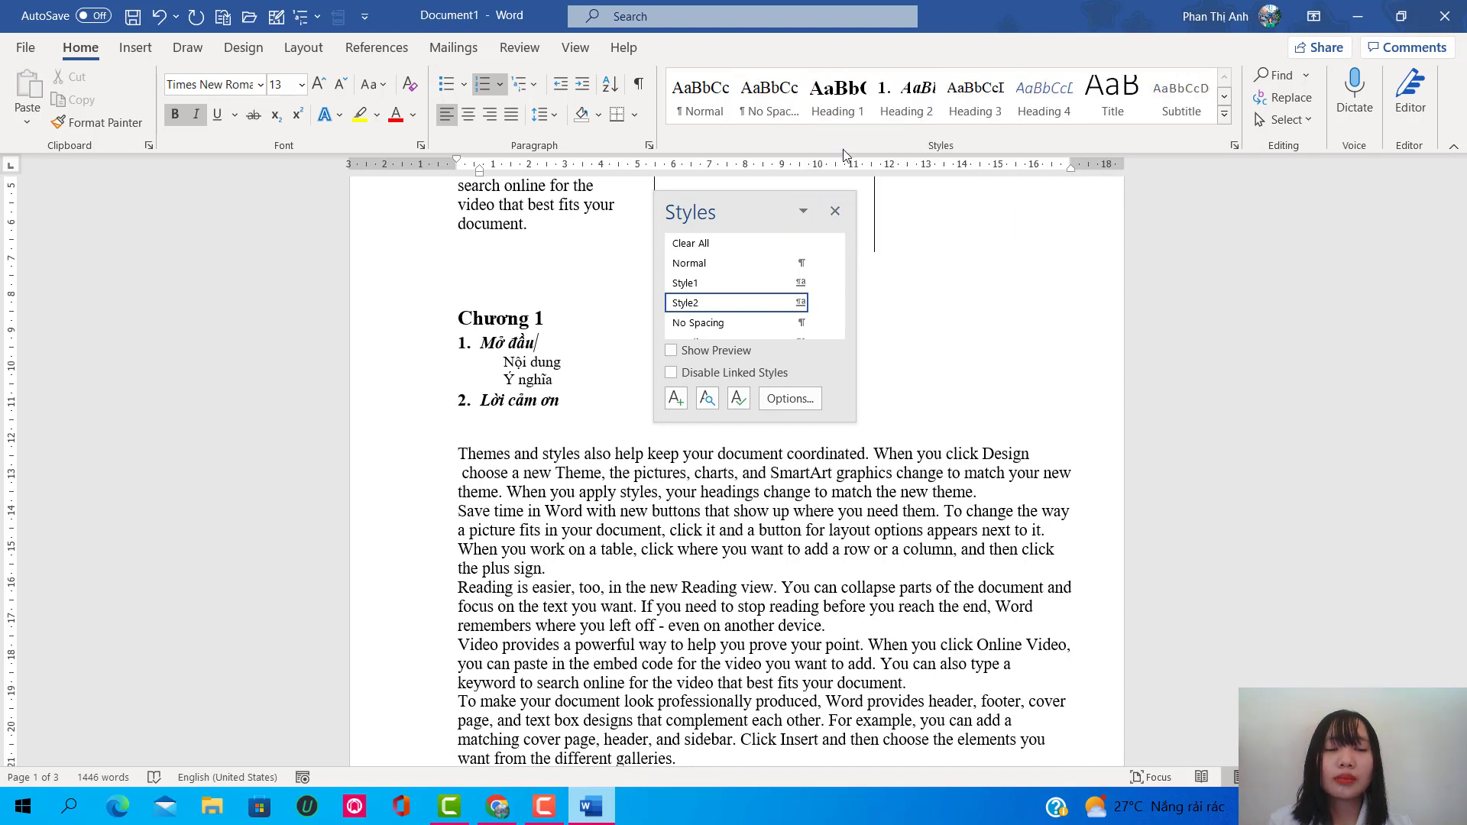
{"action": "left_click", "coordinate": [835, 211]}
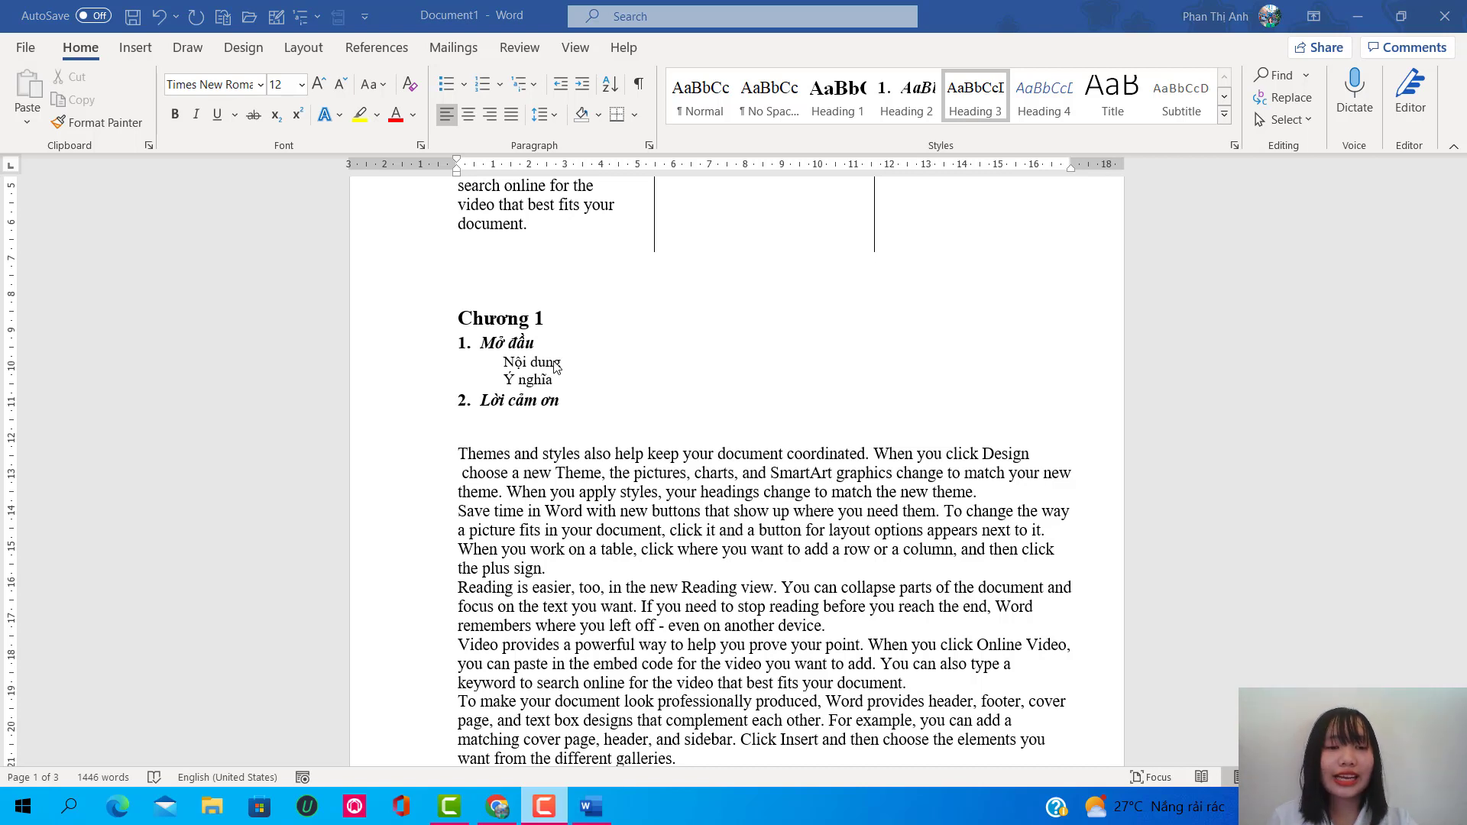
{"action": "left_click", "coordinate": [532, 400]}
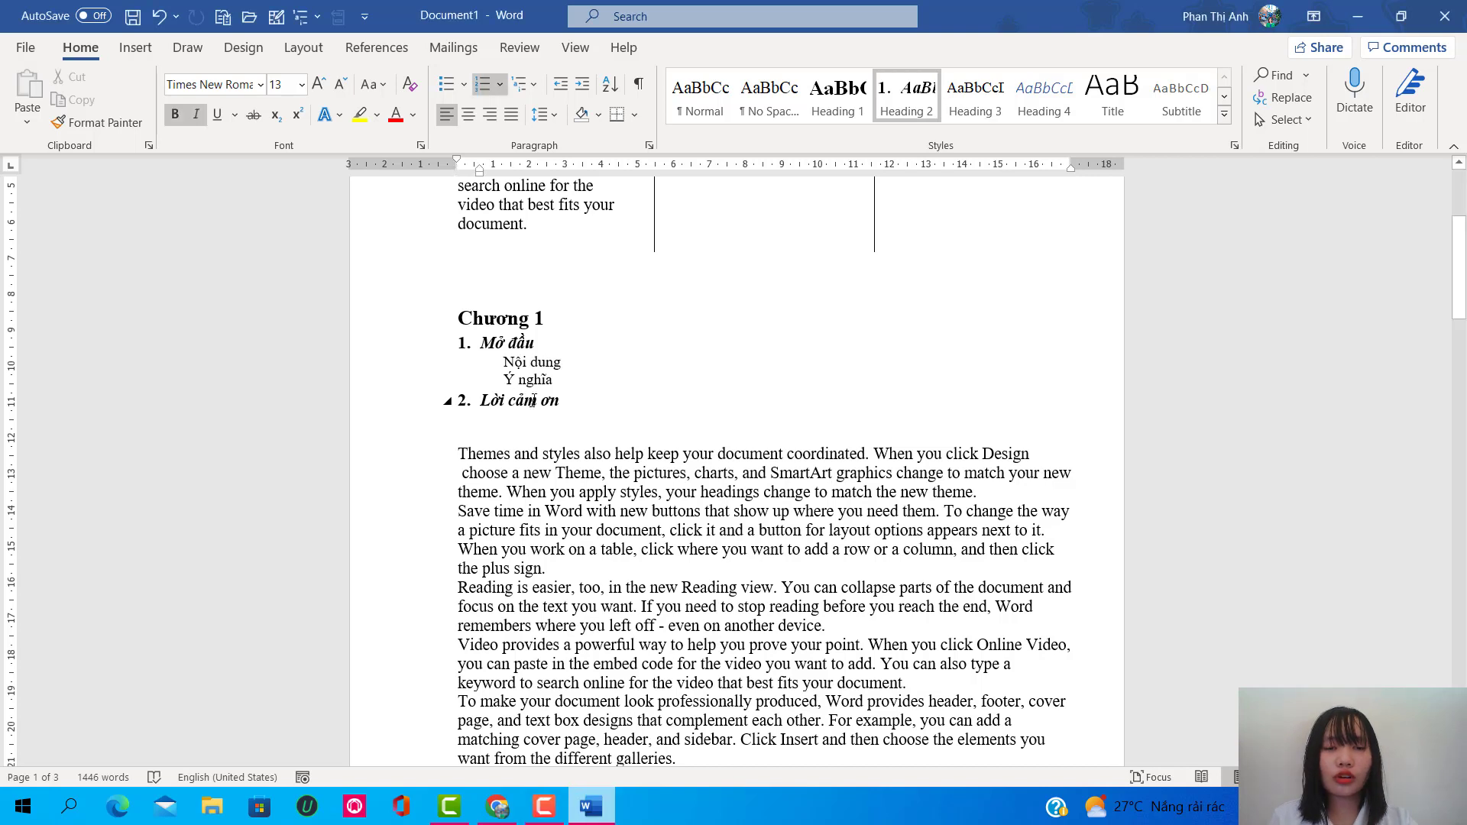
{"action": "left_click", "coordinate": [1235, 146]}
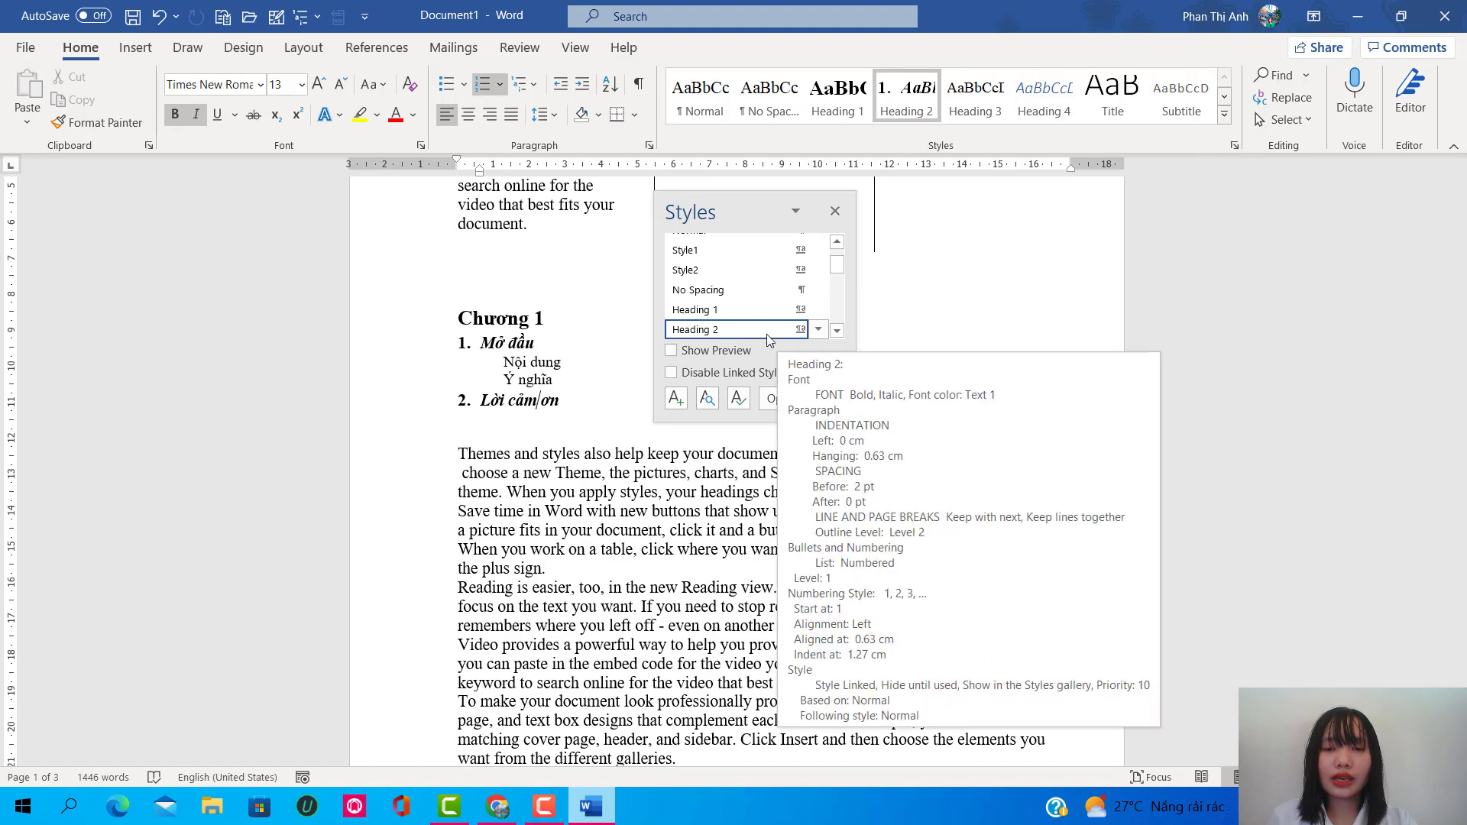
{"action": "left_click", "coordinate": [708, 400]}
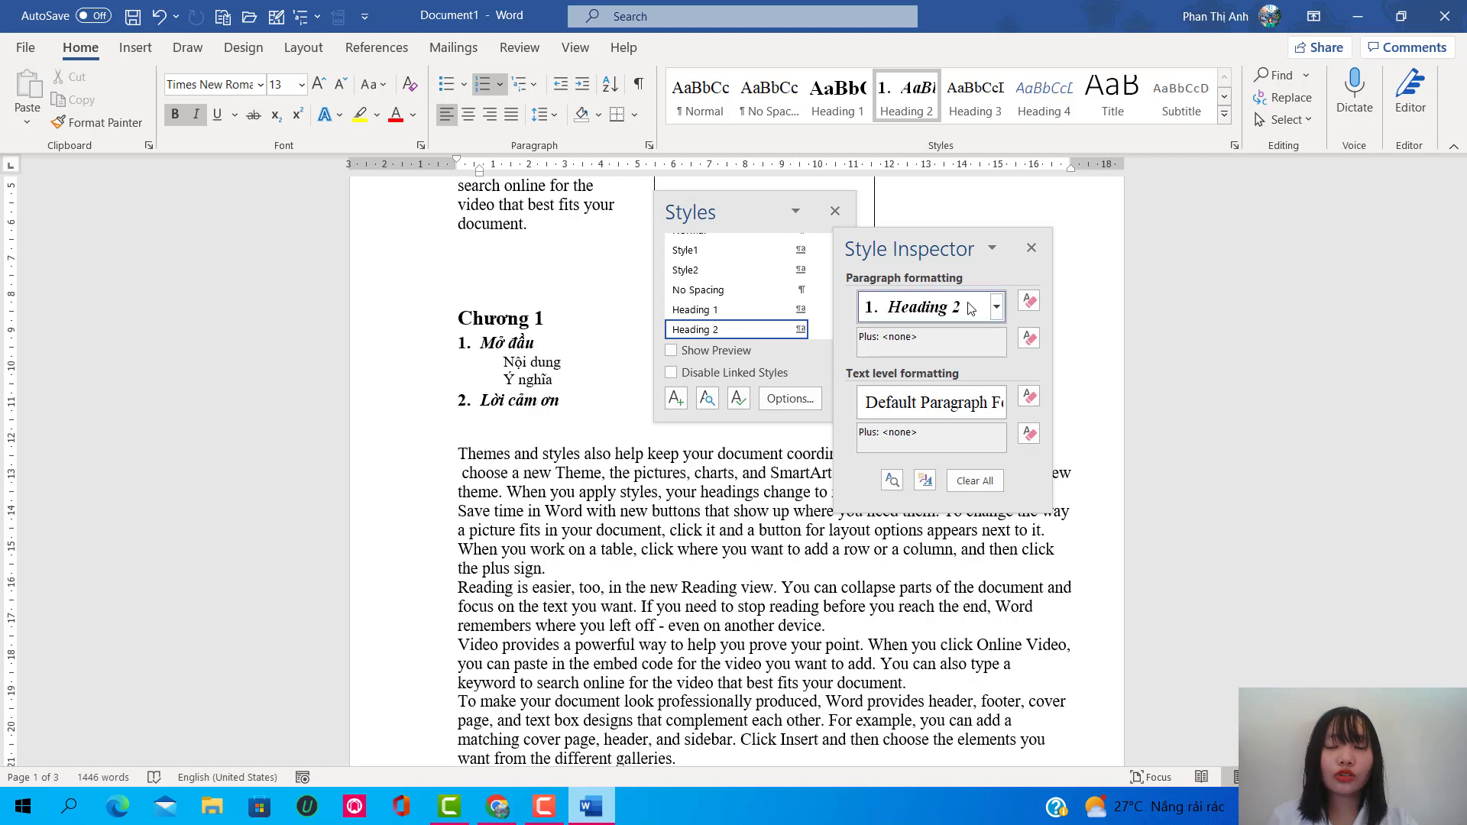
{"action": "mouse_move", "coordinate": [923, 307]}
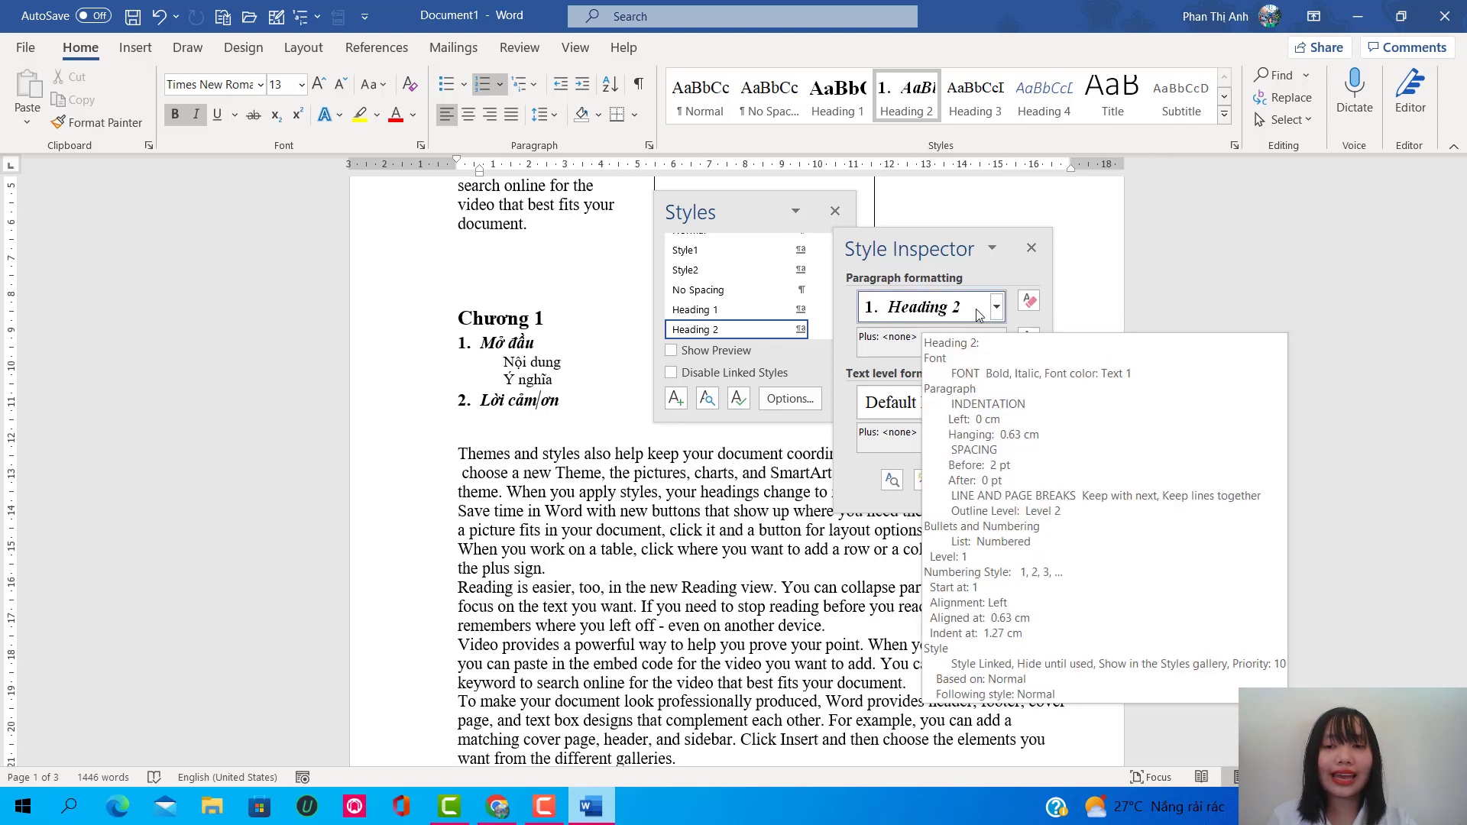
{"action": "left_click", "coordinate": [1031, 248]}
{"action": "left_click", "coordinate": [835, 211]}
{"action": "left_click", "coordinate": [698, 342]}
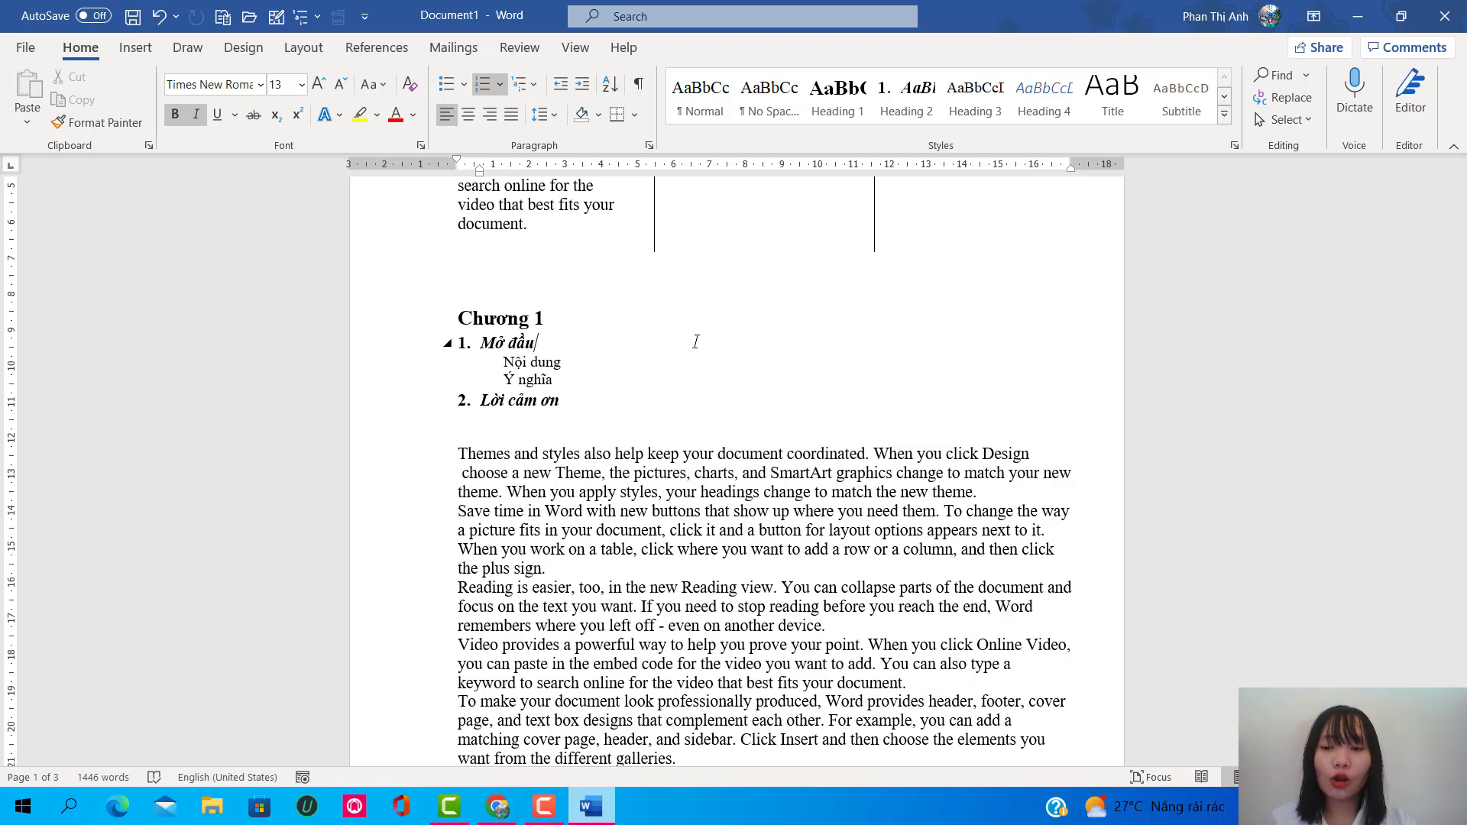
{"action": "mouse_move", "coordinate": [499, 319]}
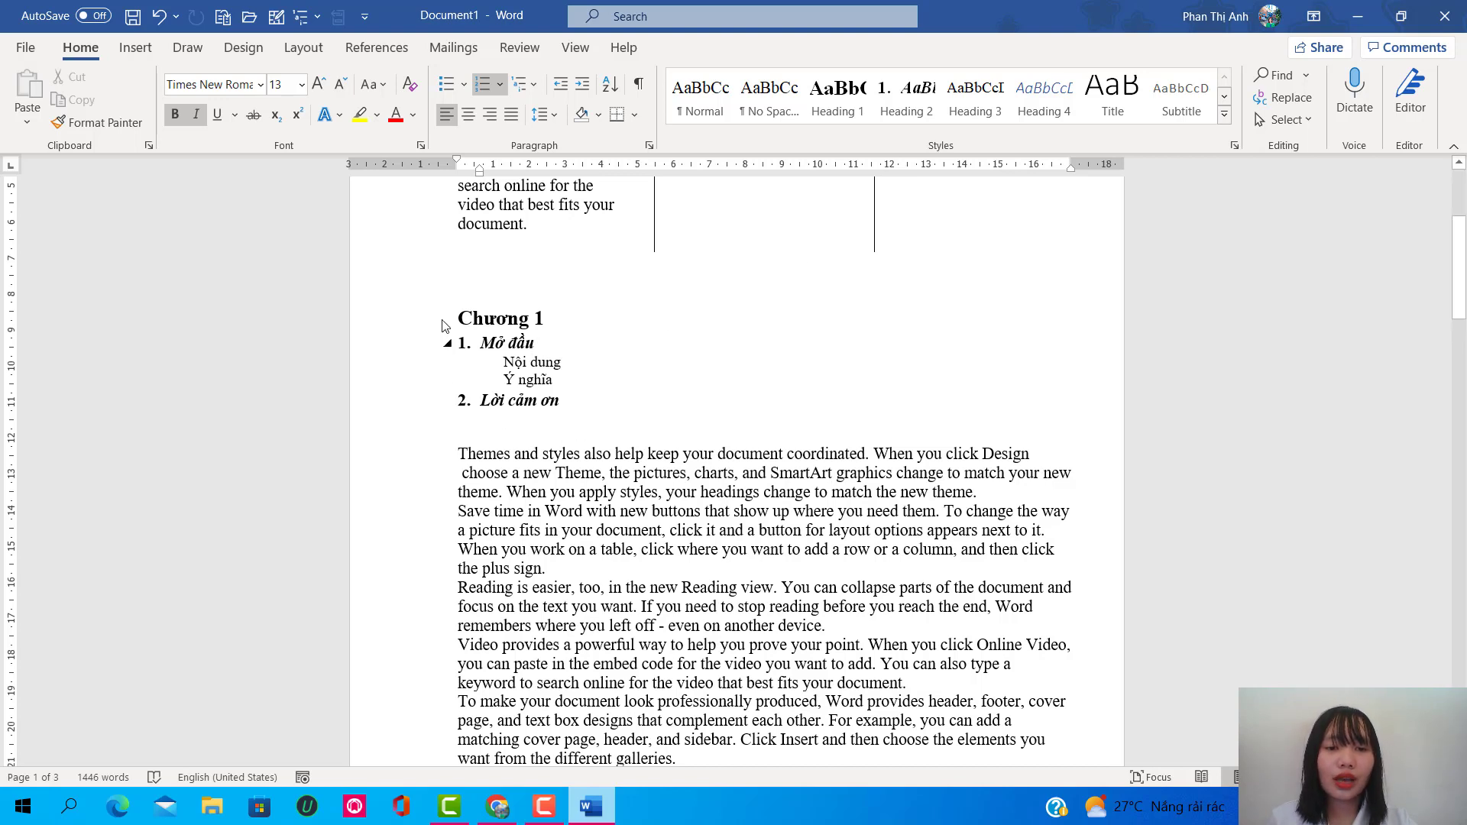
Step: Add an empty line below Lời cảm ơn and bring up the SmartArt gallery there
{"action": "left_click", "coordinate": [97, 420]}
{"action": "key", "text": "Return"}
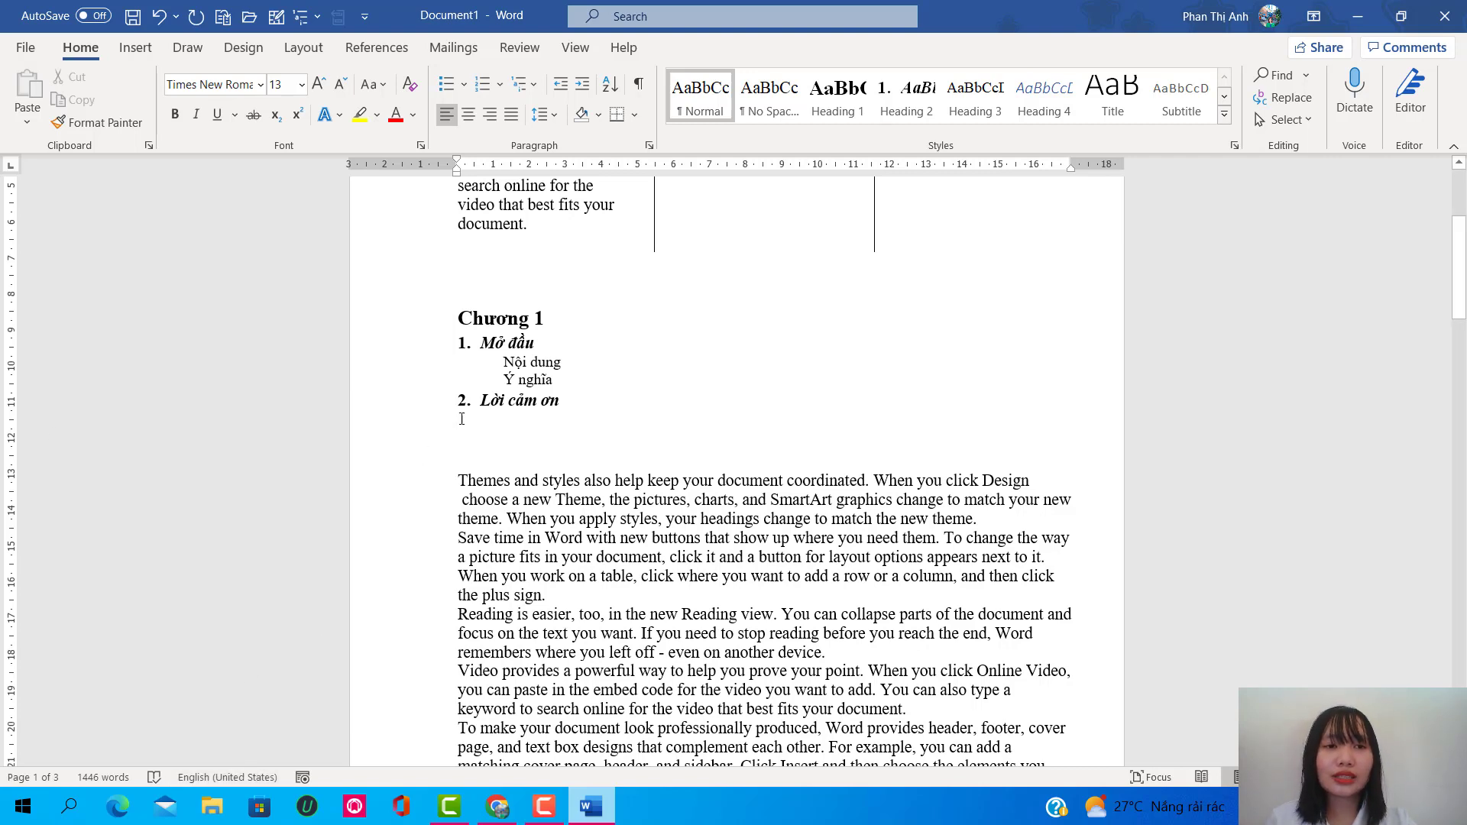
{"action": "left_click", "coordinate": [459, 418]}
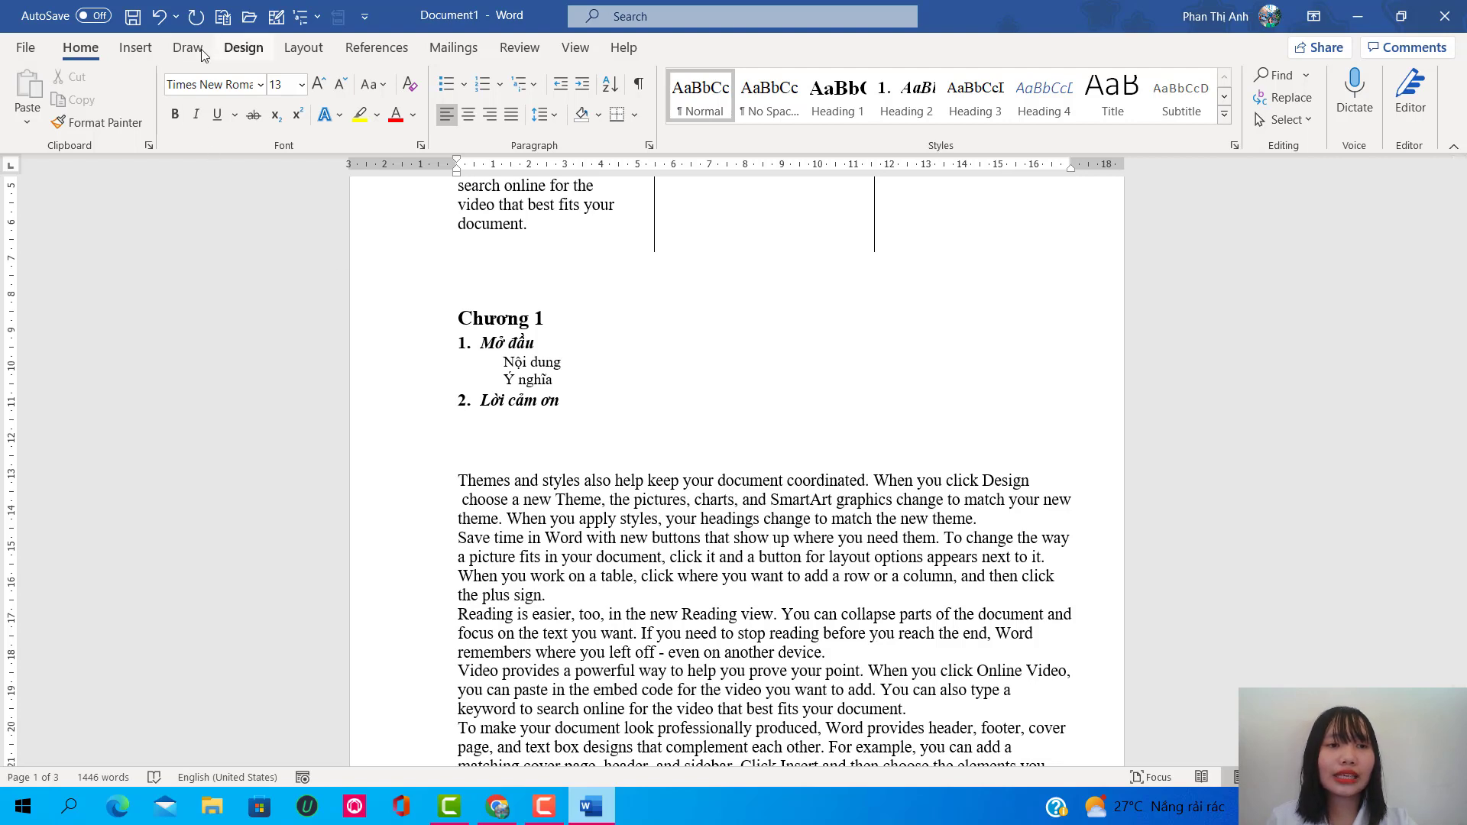
{"action": "left_click", "coordinate": [136, 48]}
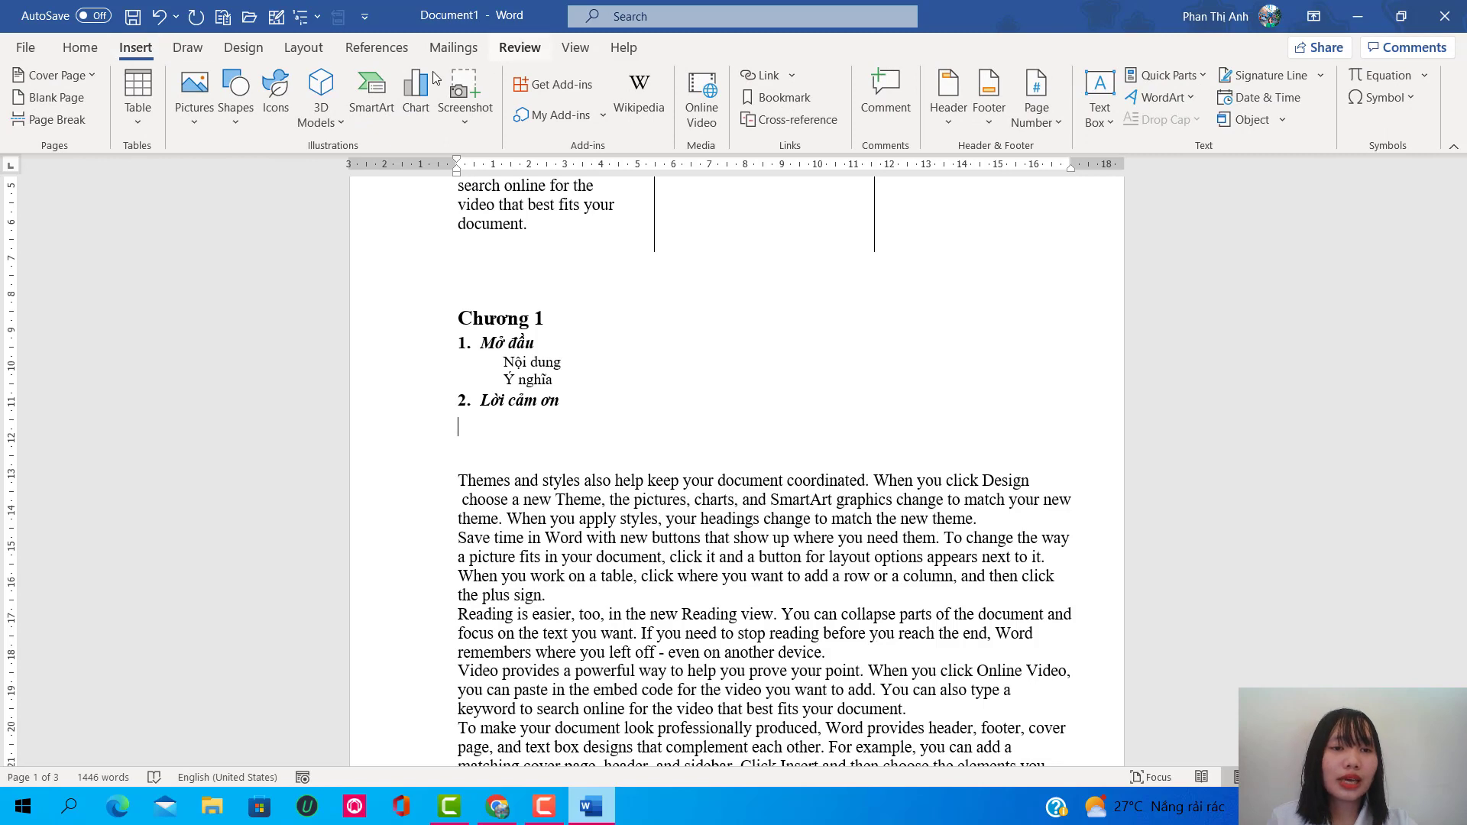
{"action": "left_click", "coordinate": [372, 113]}
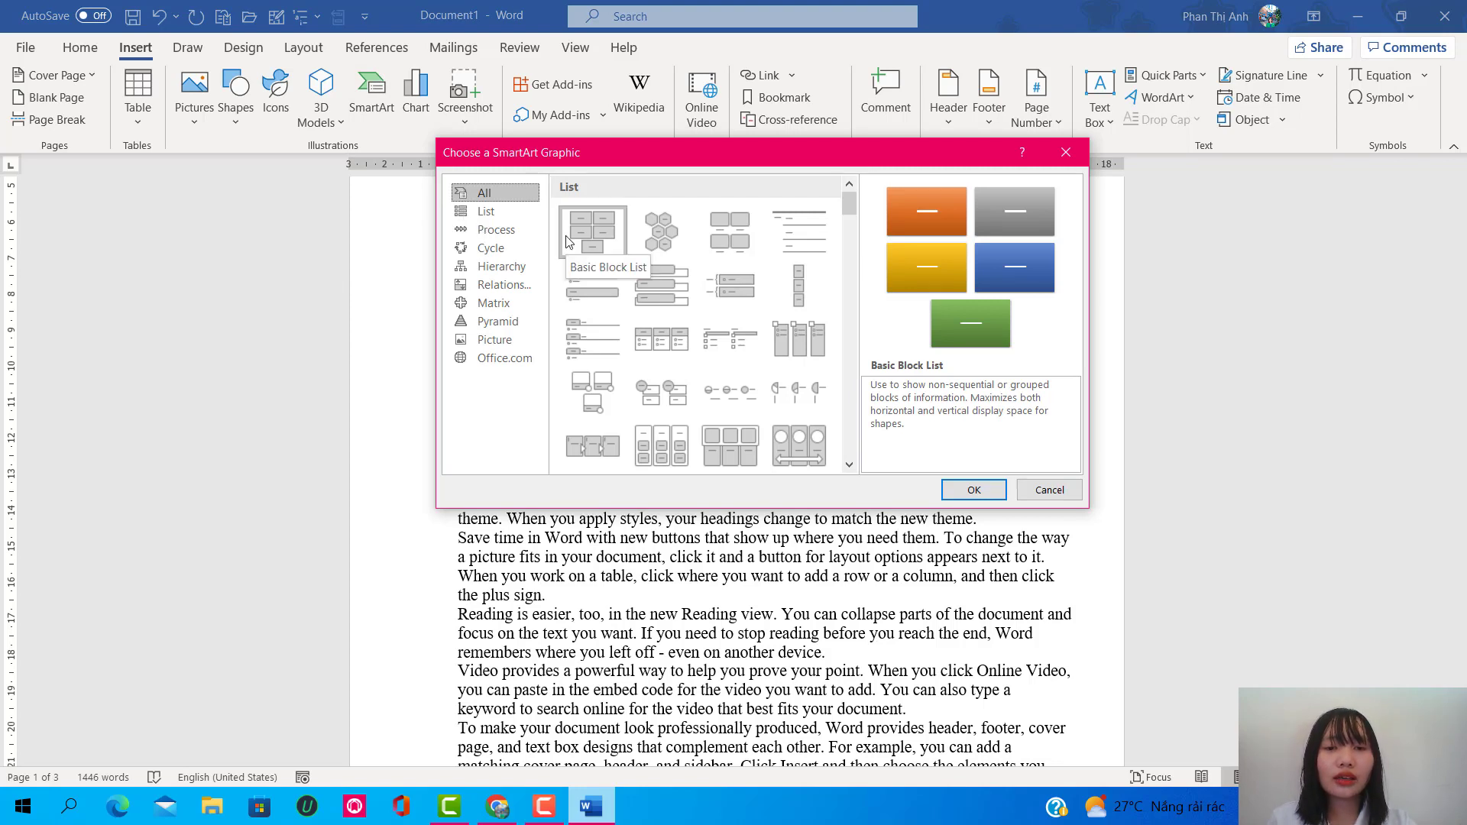
Step: Browse the SmartArt categories, comparing the Process, Cycle and Relationship layouts
{"action": "left_click", "coordinate": [504, 249]}
{"action": "left_click", "coordinate": [504, 230]}
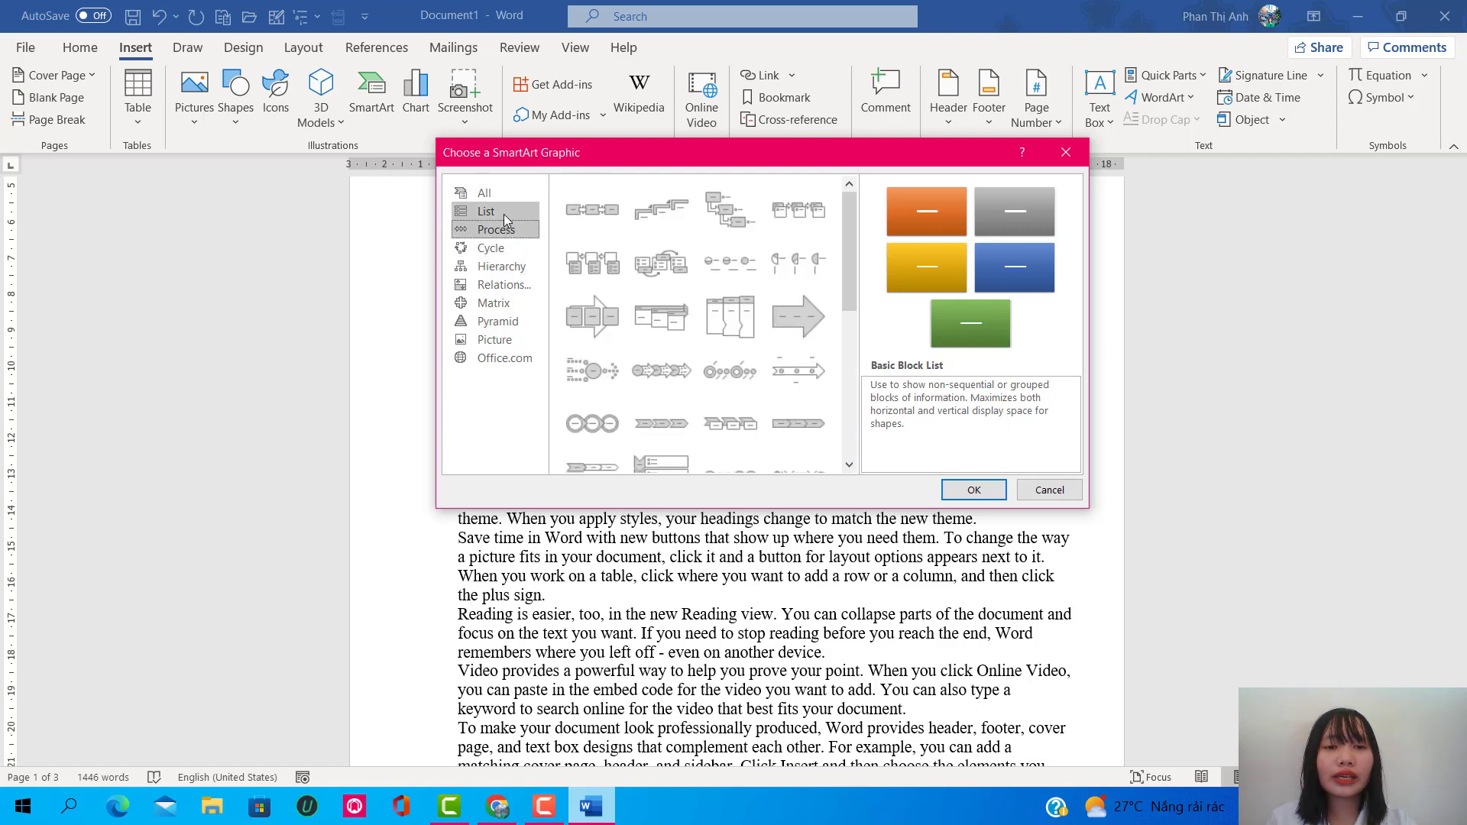
{"action": "left_click", "coordinate": [502, 267]}
{"action": "left_click", "coordinate": [503, 285]}
{"action": "left_click", "coordinate": [494, 303]}
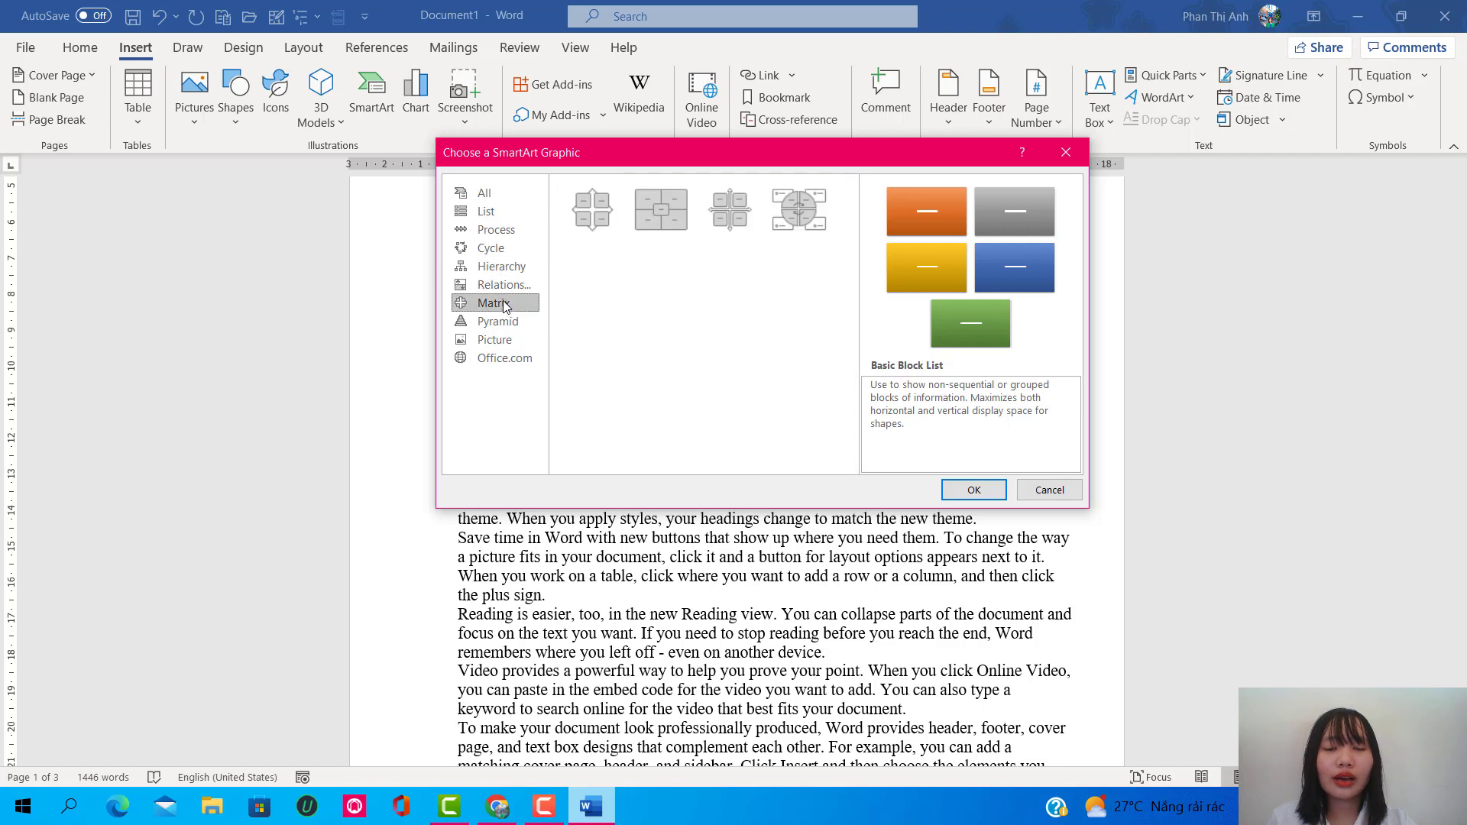
{"action": "left_click", "coordinate": [498, 322]}
{"action": "left_click", "coordinate": [495, 340]}
{"action": "left_click", "coordinate": [505, 357]}
{"action": "left_click", "coordinate": [497, 321]}
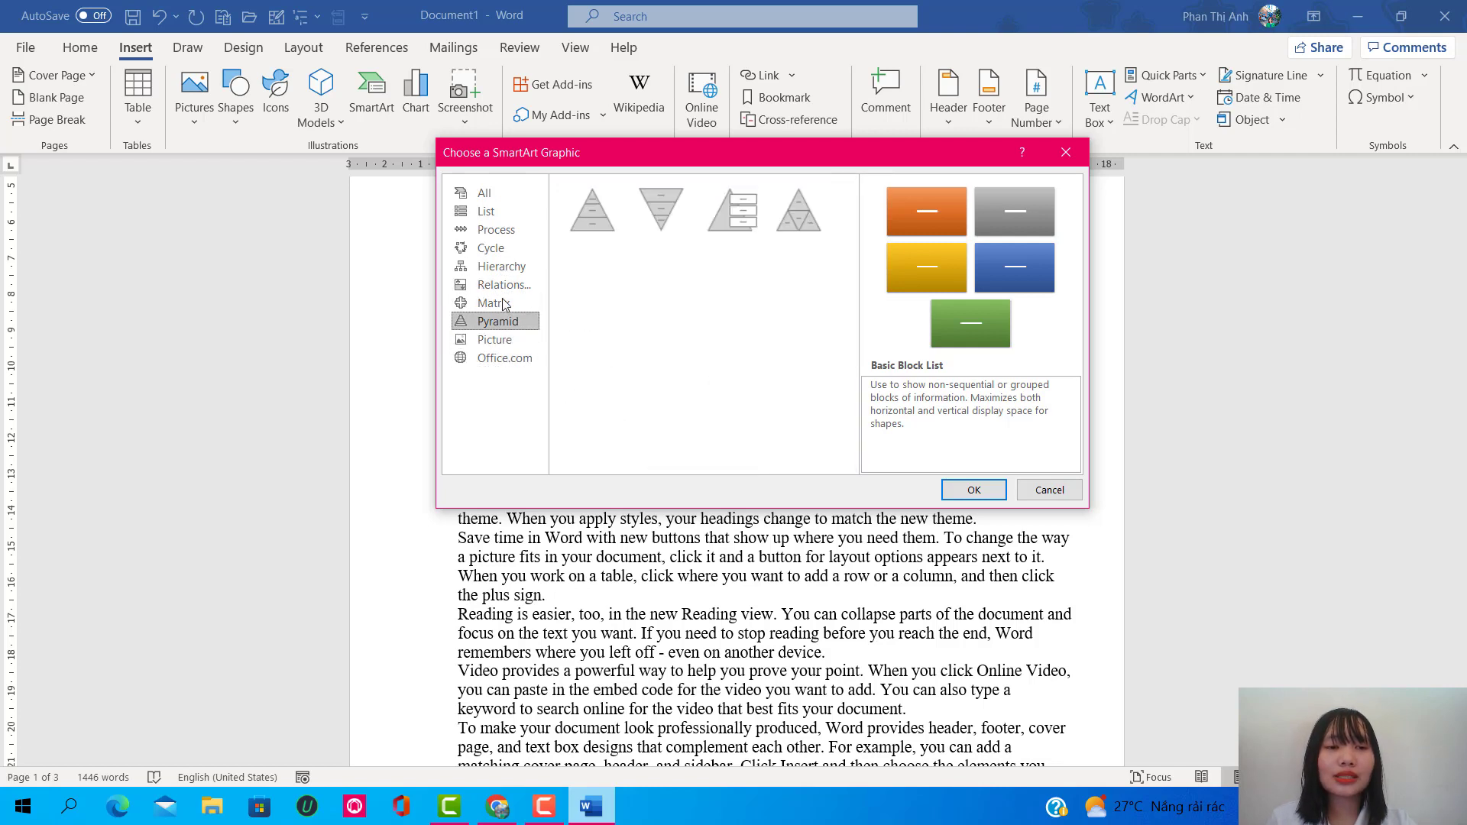
{"action": "left_click", "coordinate": [501, 267]}
{"action": "left_click", "coordinate": [491, 249]}
{"action": "left_click", "coordinate": [486, 212]}
{"action": "left_click", "coordinate": [492, 248]}
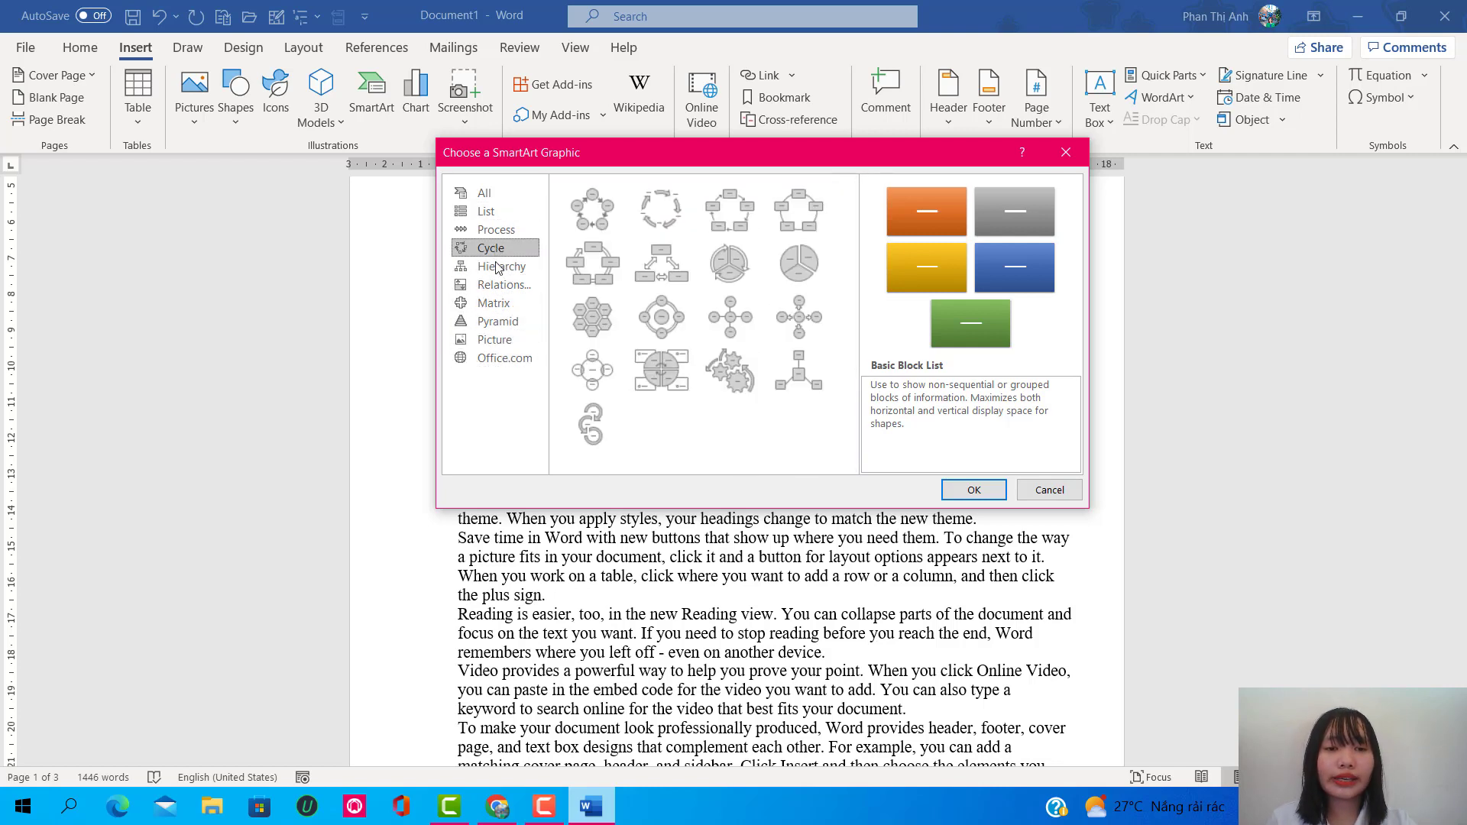
{"action": "left_click", "coordinate": [500, 266]}
{"action": "left_click", "coordinate": [497, 230]}
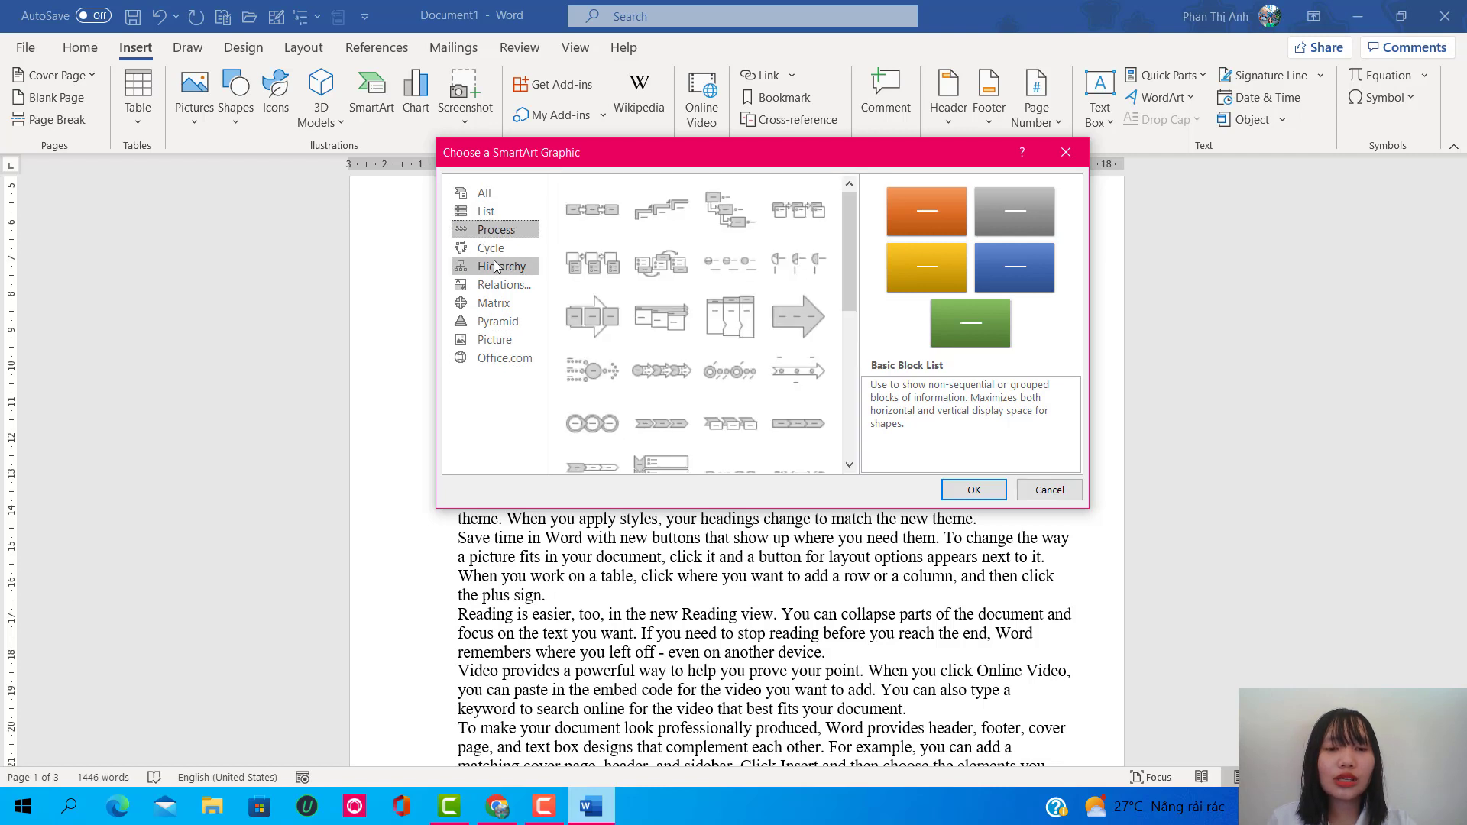
{"action": "left_click", "coordinate": [497, 249]}
{"action": "left_click", "coordinate": [503, 286]}
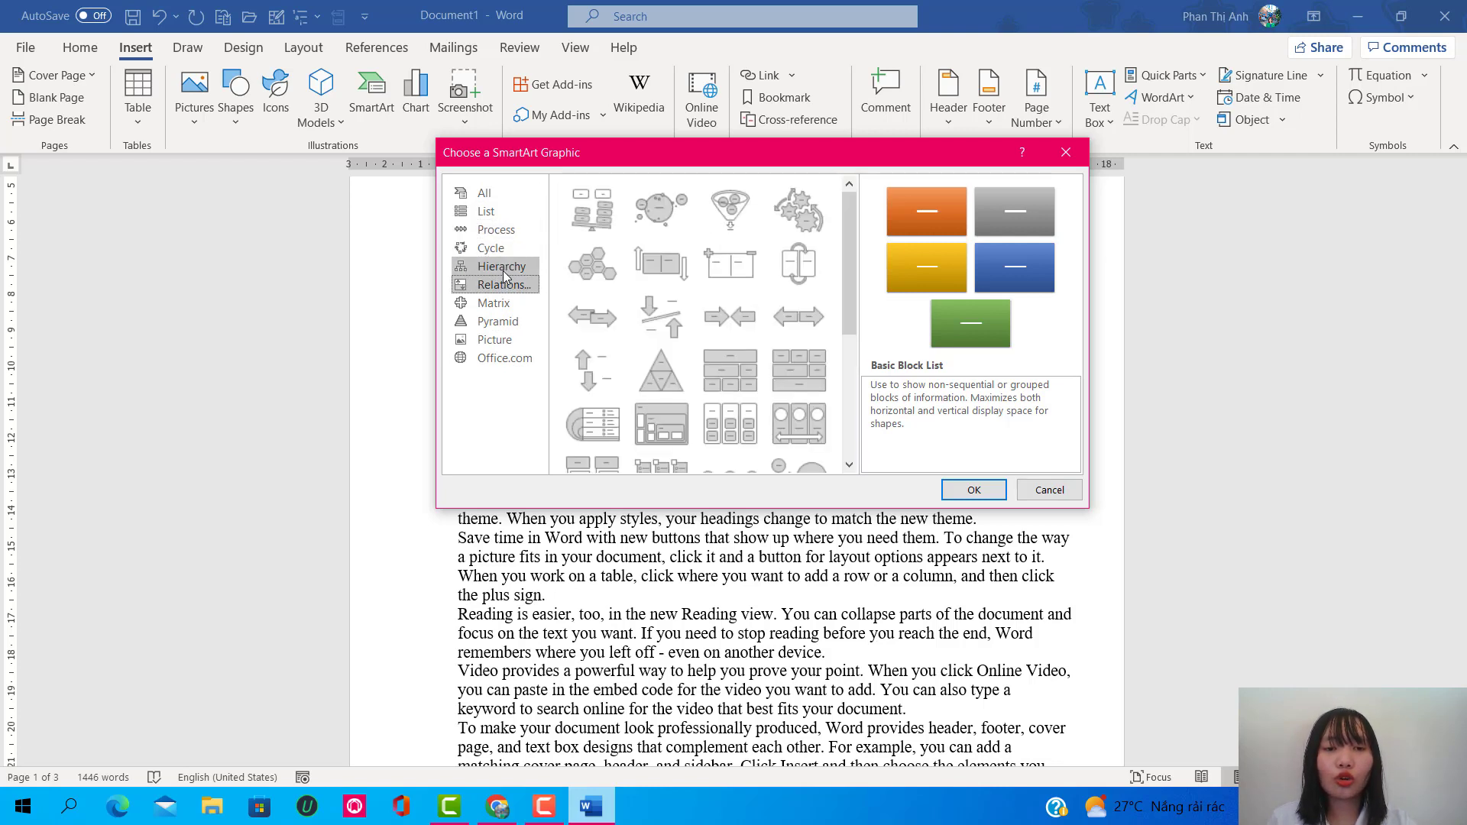
{"action": "left_click", "coordinate": [498, 248]}
{"action": "left_click", "coordinate": [504, 231]}
{"action": "left_click", "coordinate": [498, 248]}
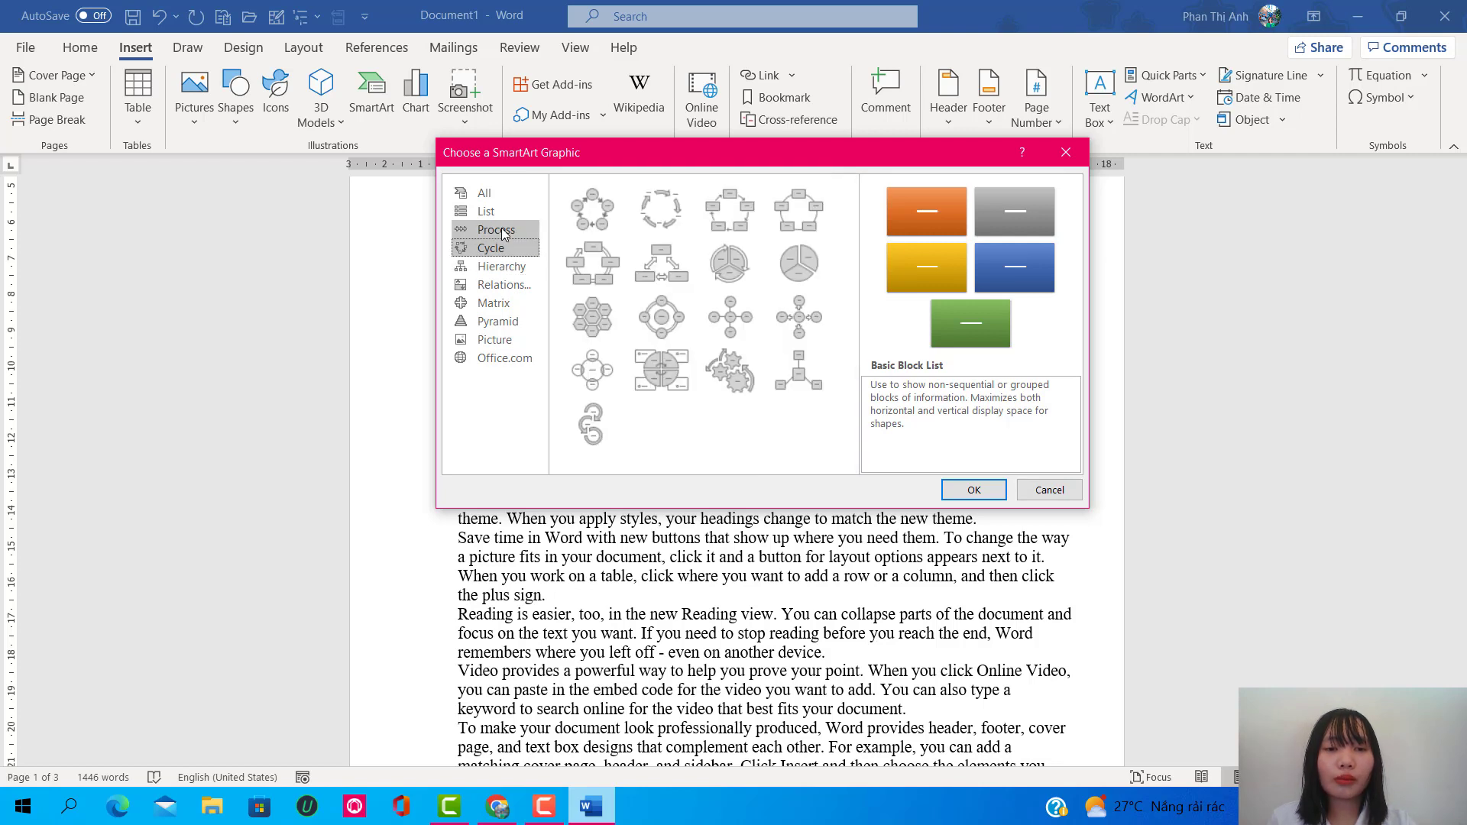
{"action": "left_click", "coordinate": [505, 231]}
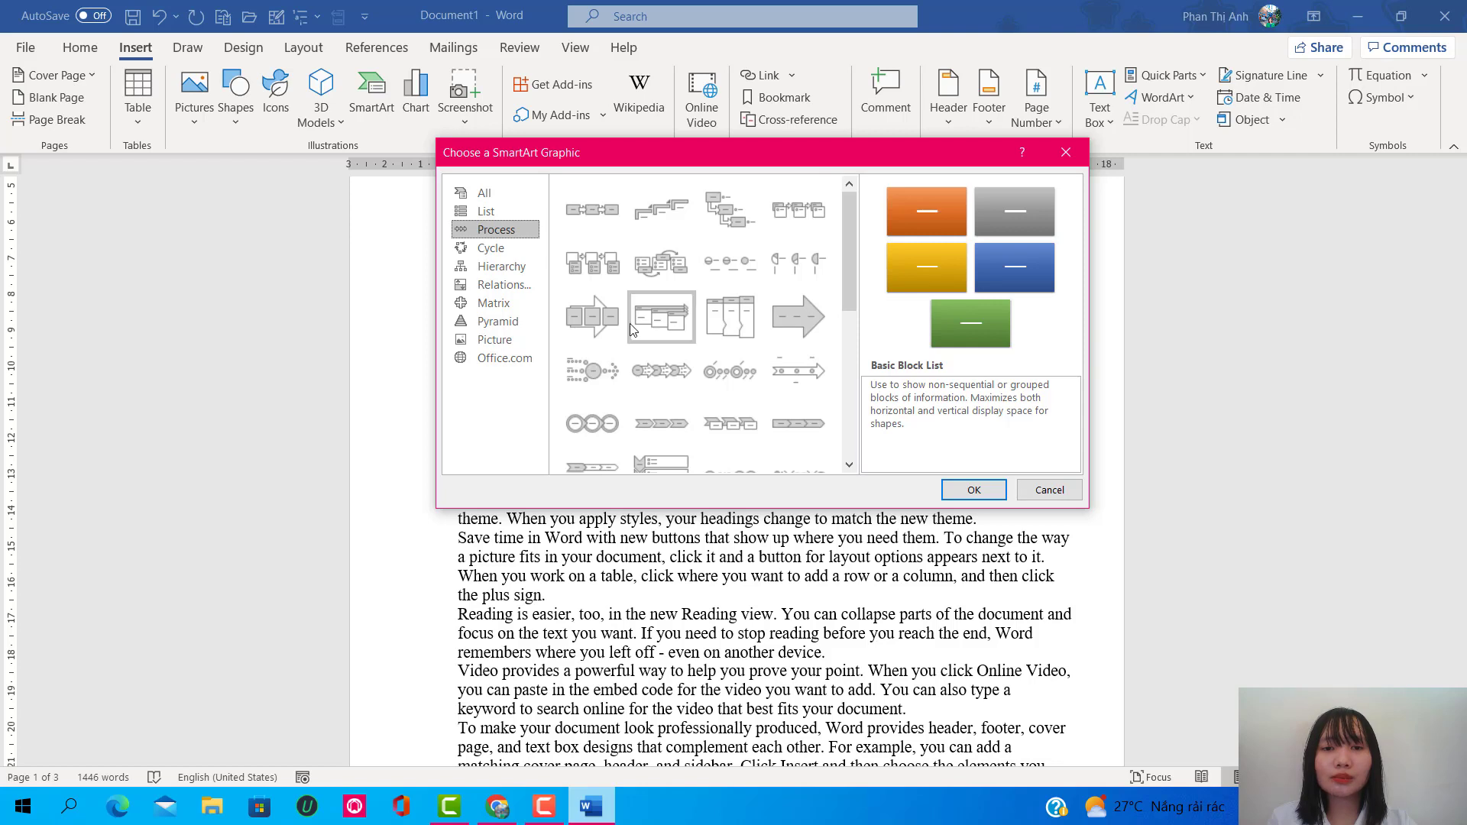
Step: Insert the Block Cycle layout from the Cycle category below the outline
{"action": "left_click", "coordinate": [662, 252]}
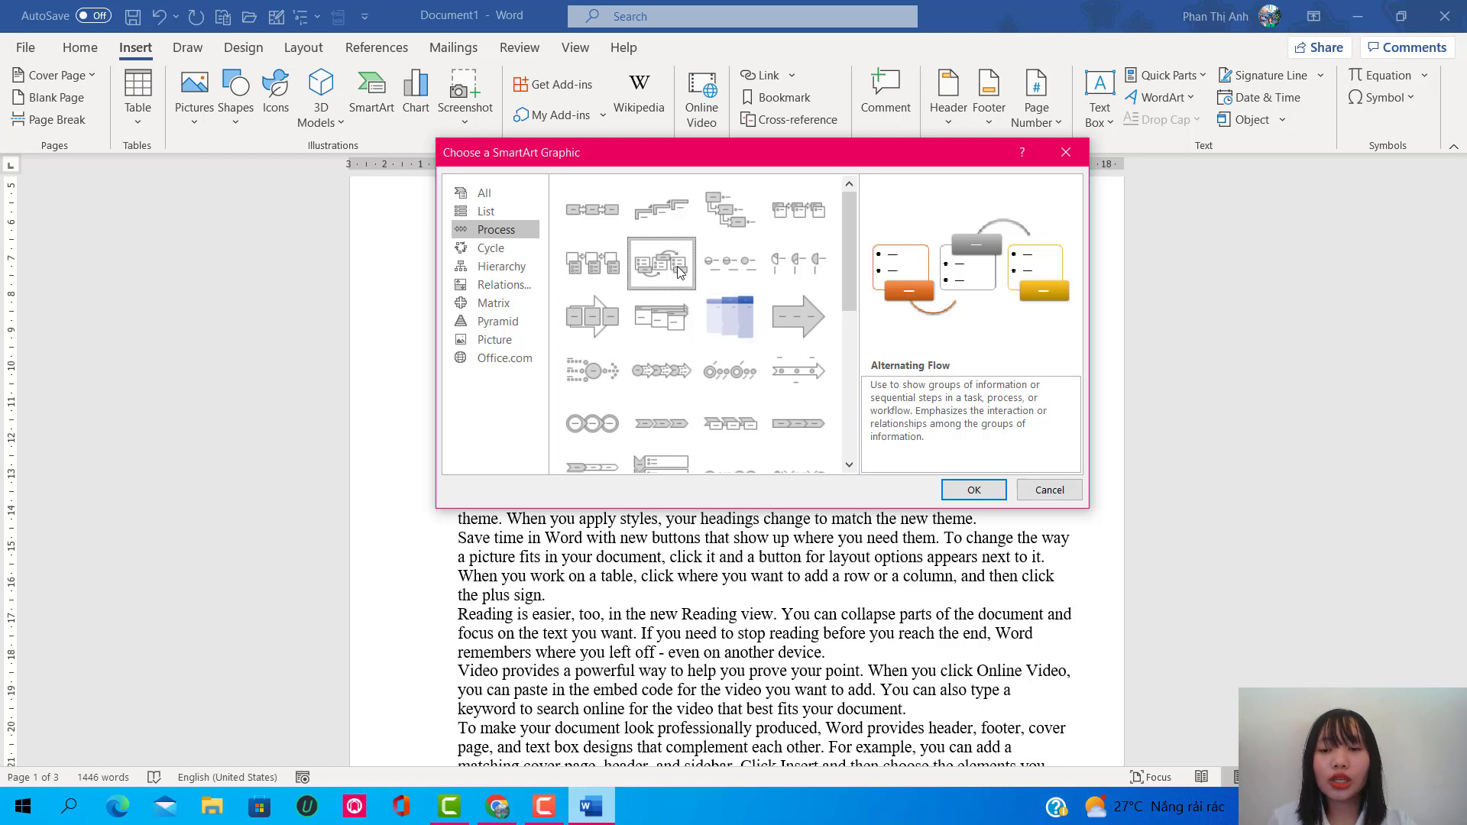
{"action": "left_click", "coordinate": [504, 266]}
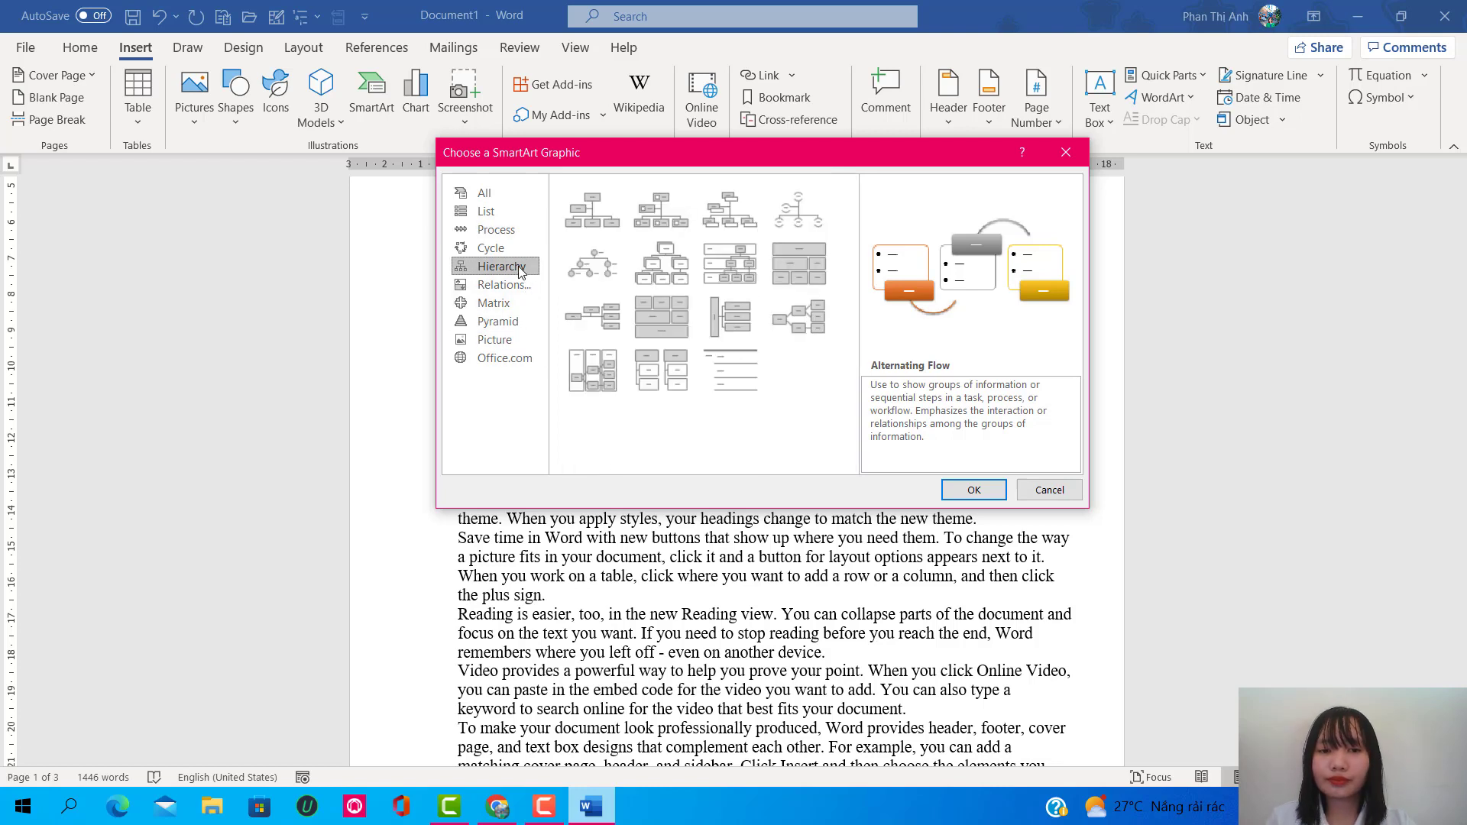
{"action": "left_click", "coordinate": [504, 258]}
{"action": "left_click", "coordinate": [747, 212]}
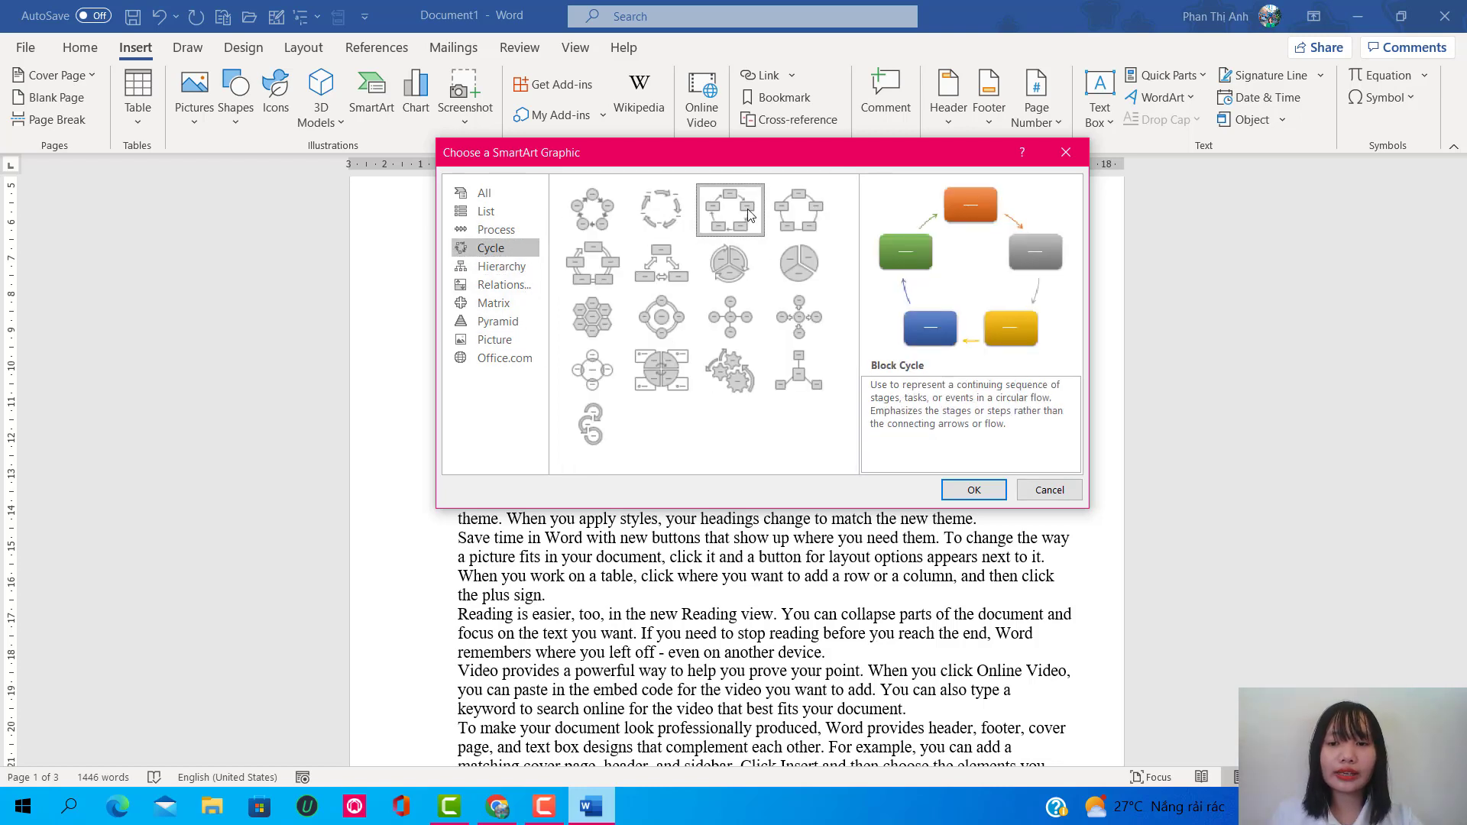
{"action": "left_click", "coordinate": [957, 490]}
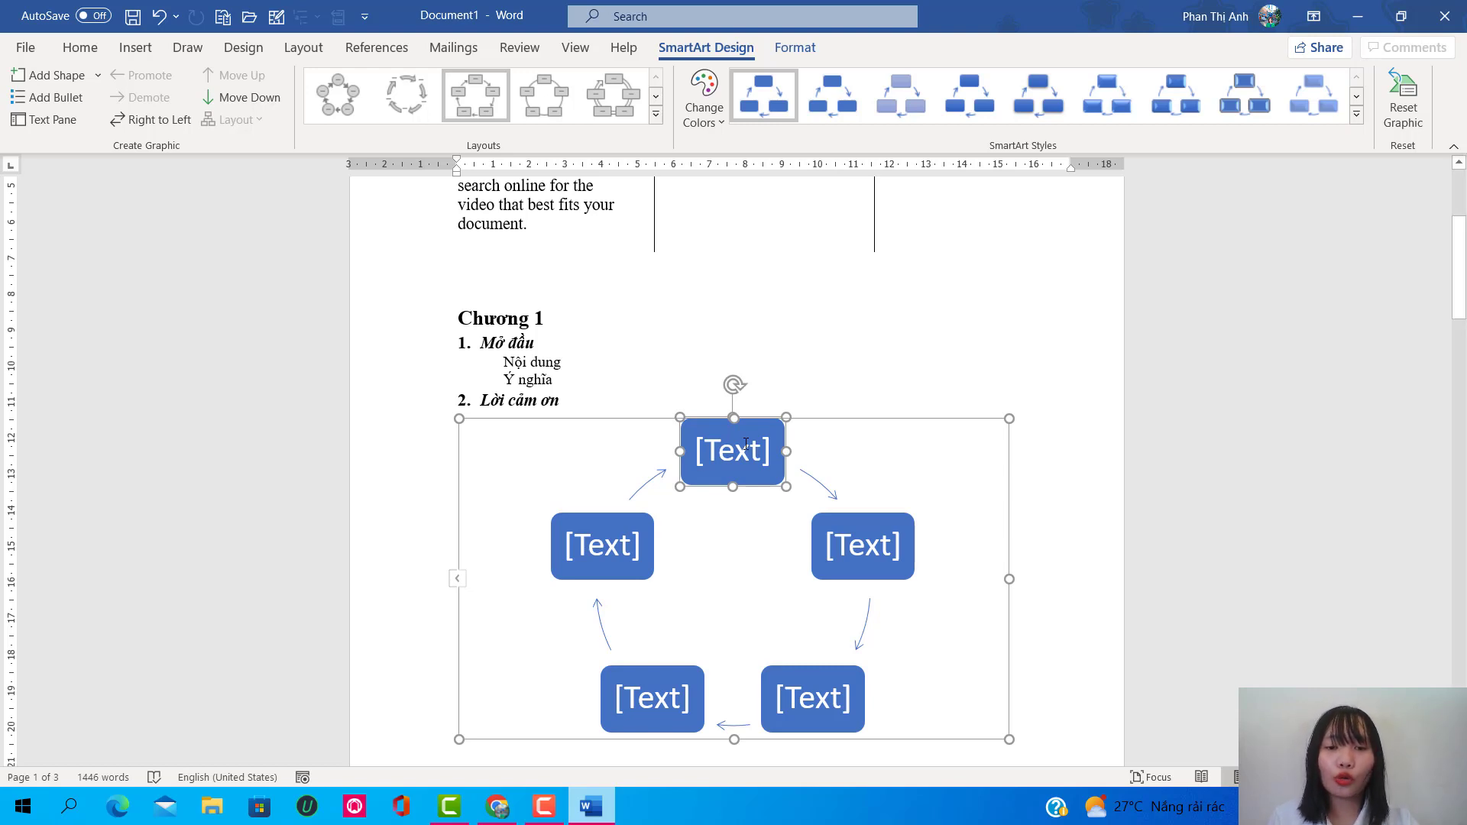
Step: Enter Phần 1 to Phần 5 in the top, right, bottom-right, bottom-left and left cycle boxes
{"action": "left_click", "coordinate": [742, 459]}
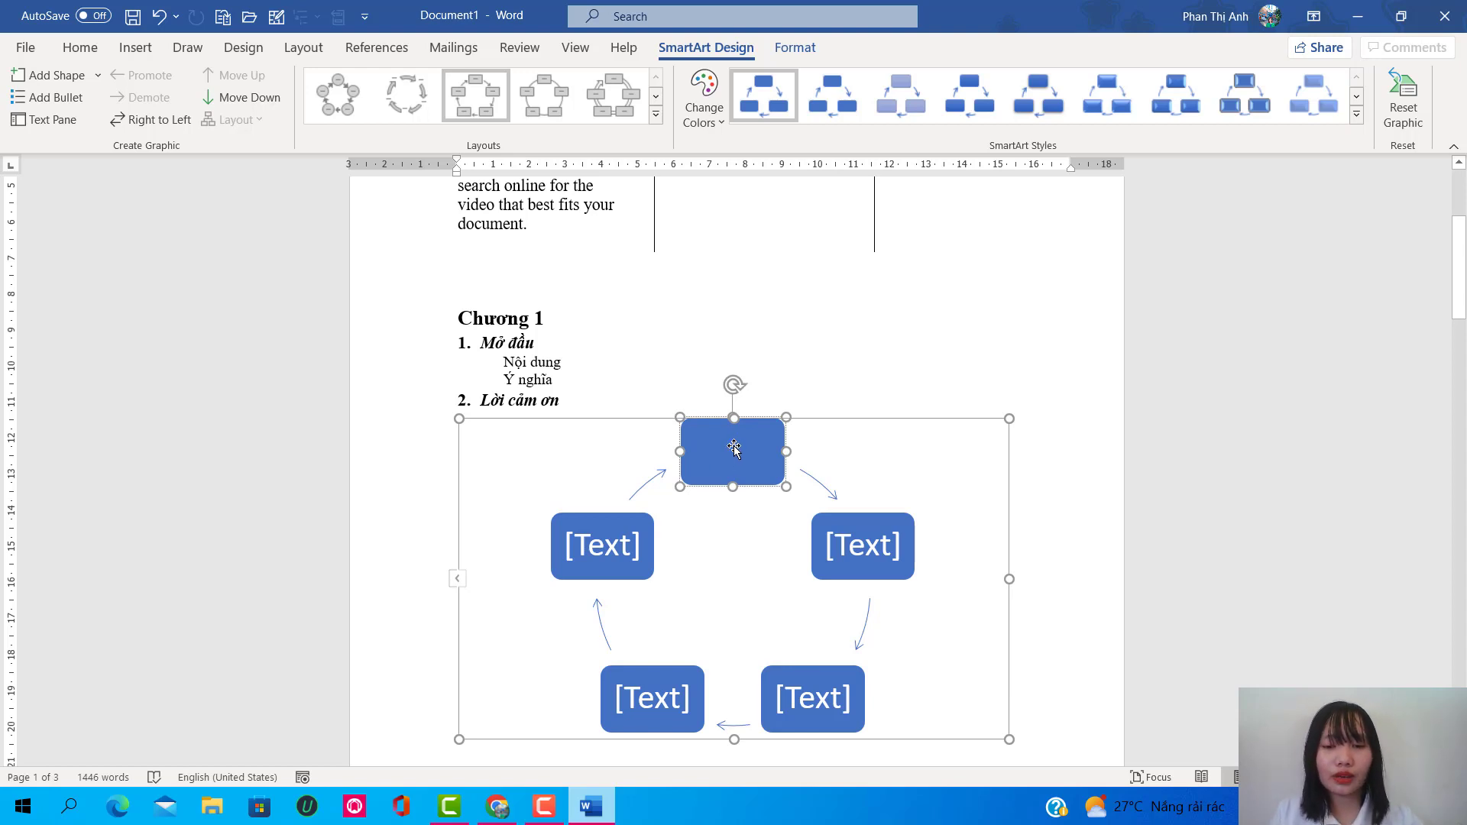
{"action": "type", "text": "Ph"}
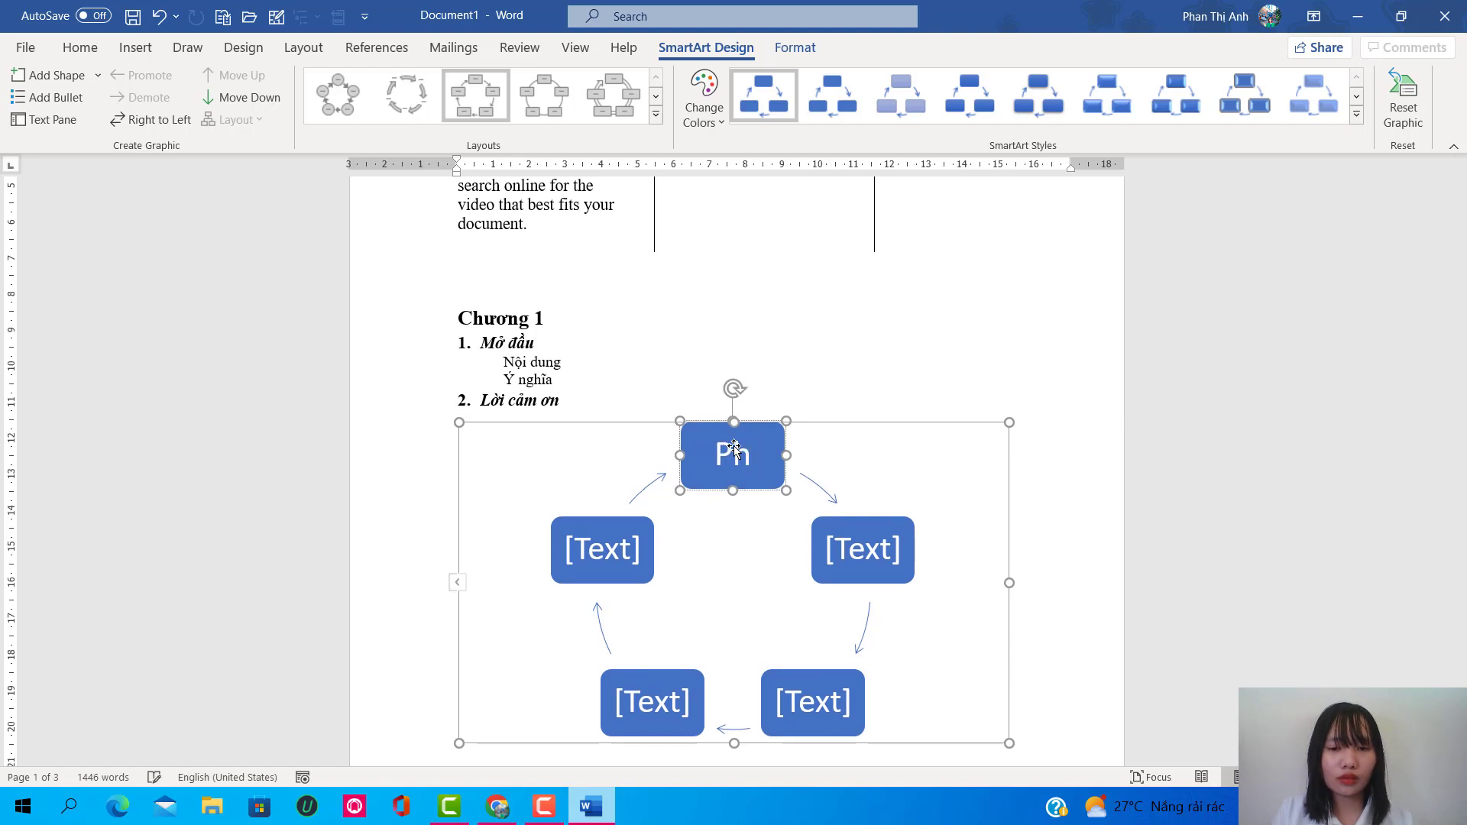
{"action": "type", "text": "ần 1"}
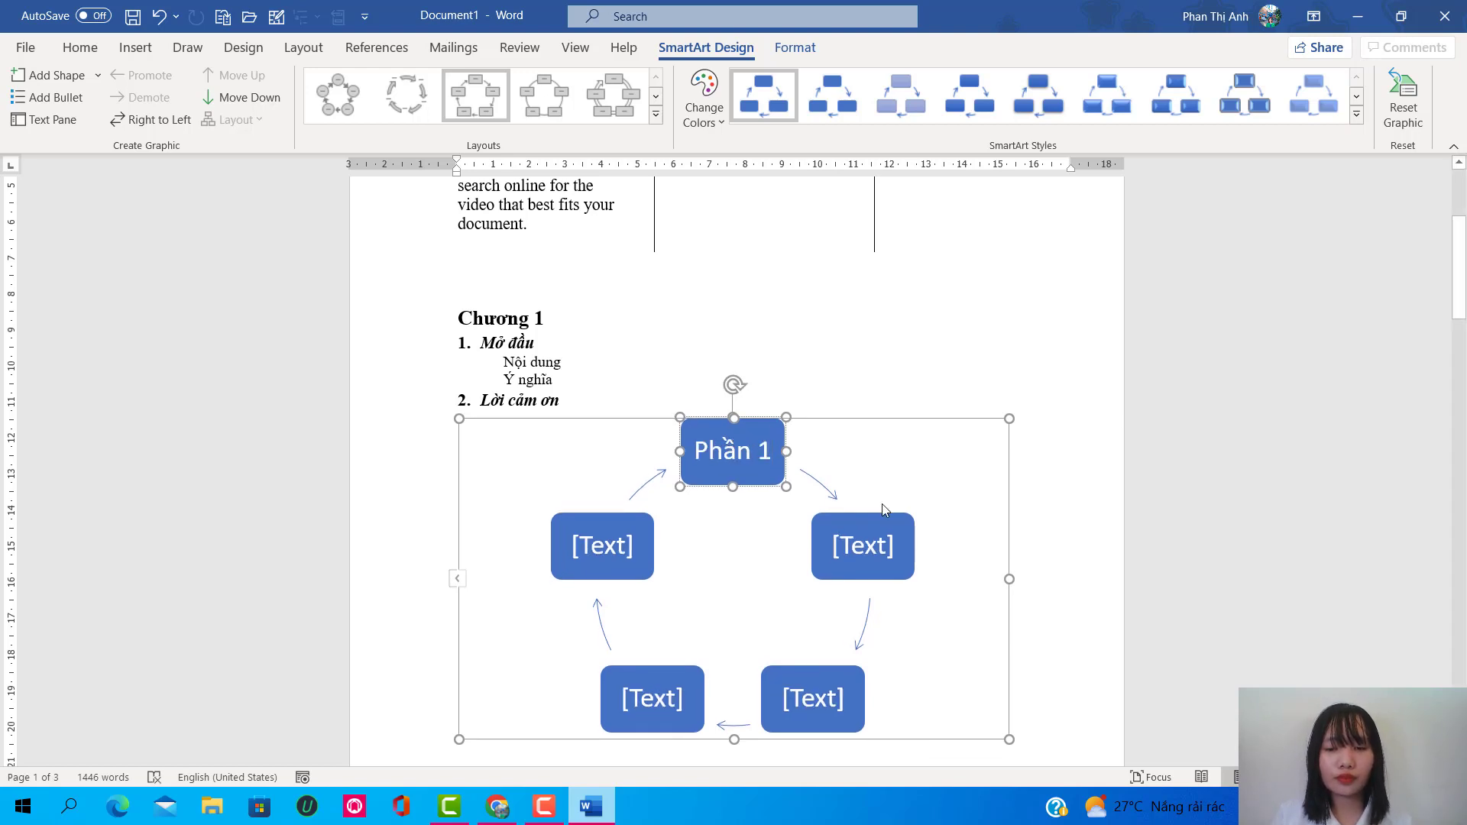
{"action": "left_click", "coordinate": [863, 542]}
{"action": "type", "text": "Ph"}
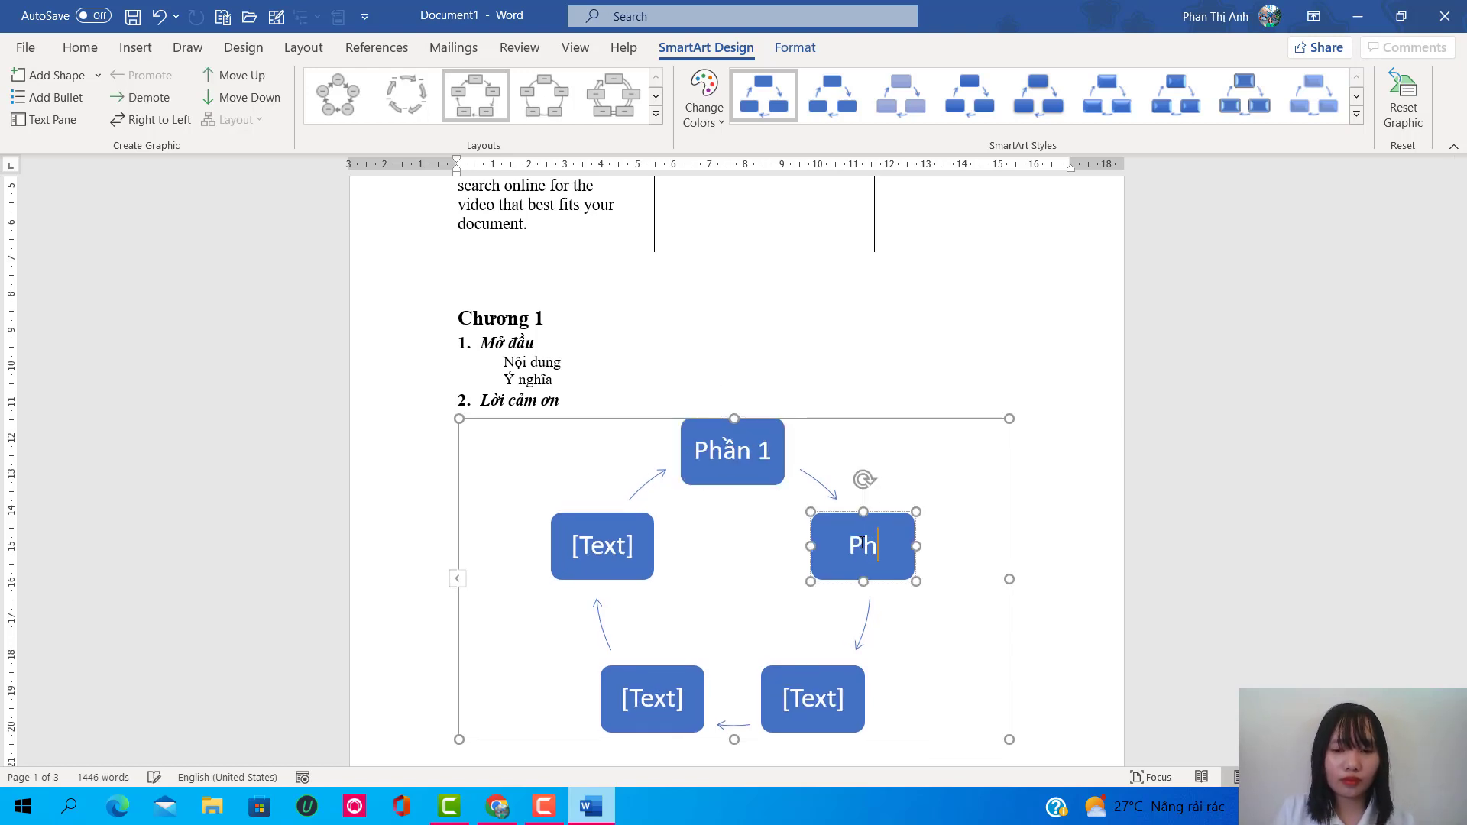
{"action": "type", "text": "ần 2"}
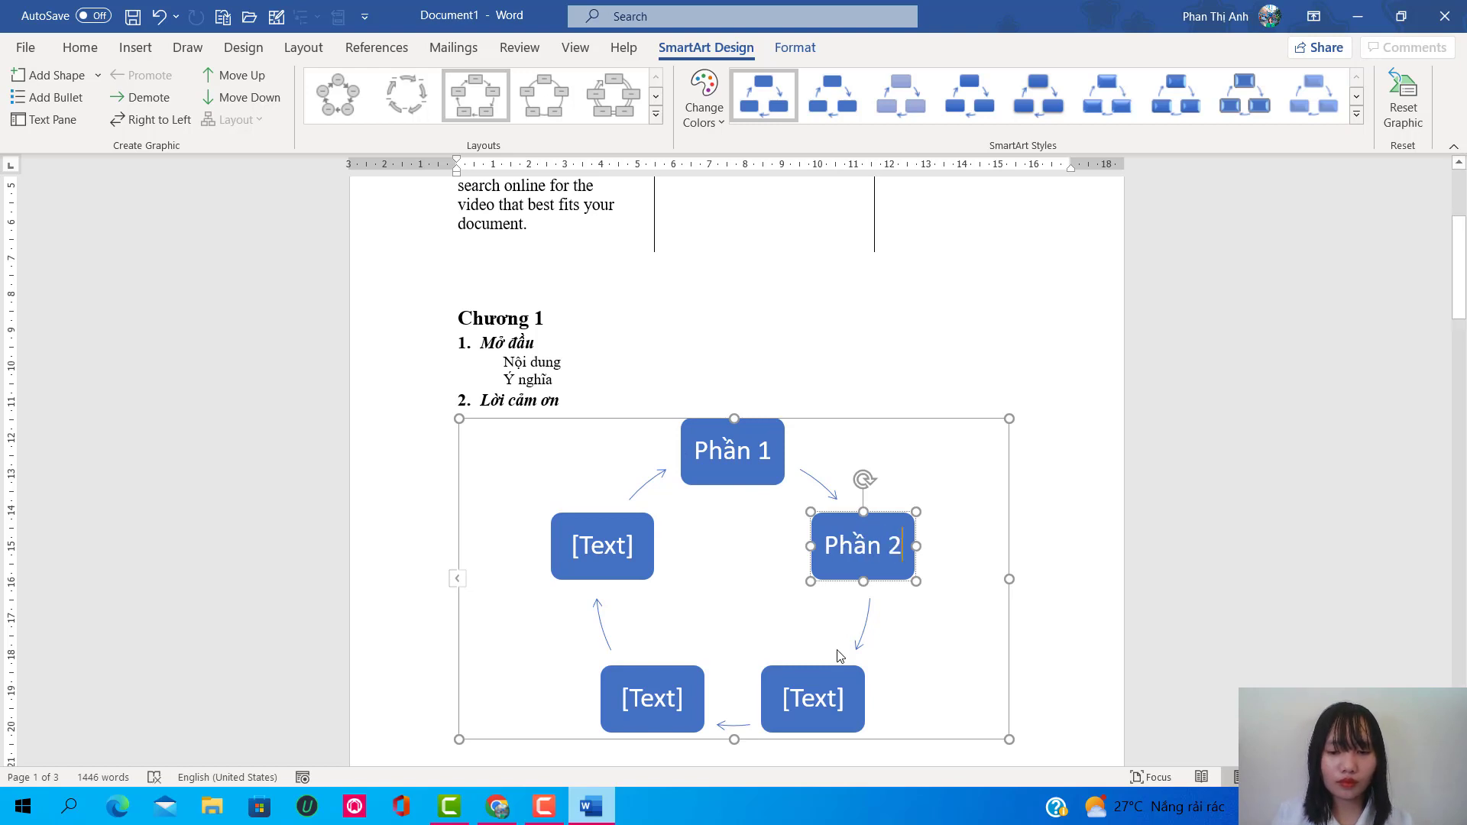
{"action": "scroll", "coordinate": [840, 658], "scroll_direction": "down", "scroll_amount": 1}
{"action": "left_click", "coordinate": [820, 678]}
{"action": "type", "text": "P"}
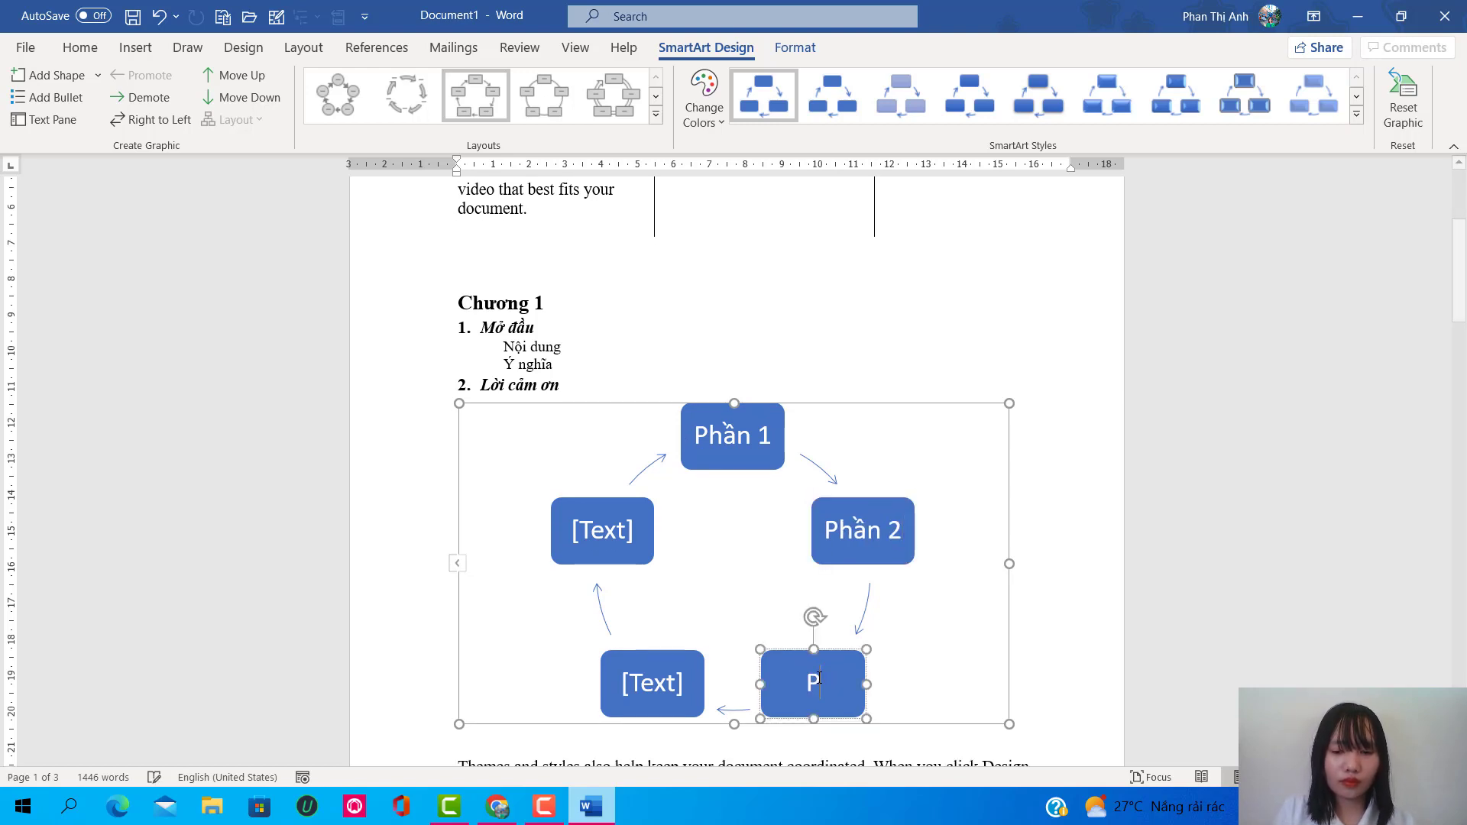
{"action": "type", "text": "hần 3"}
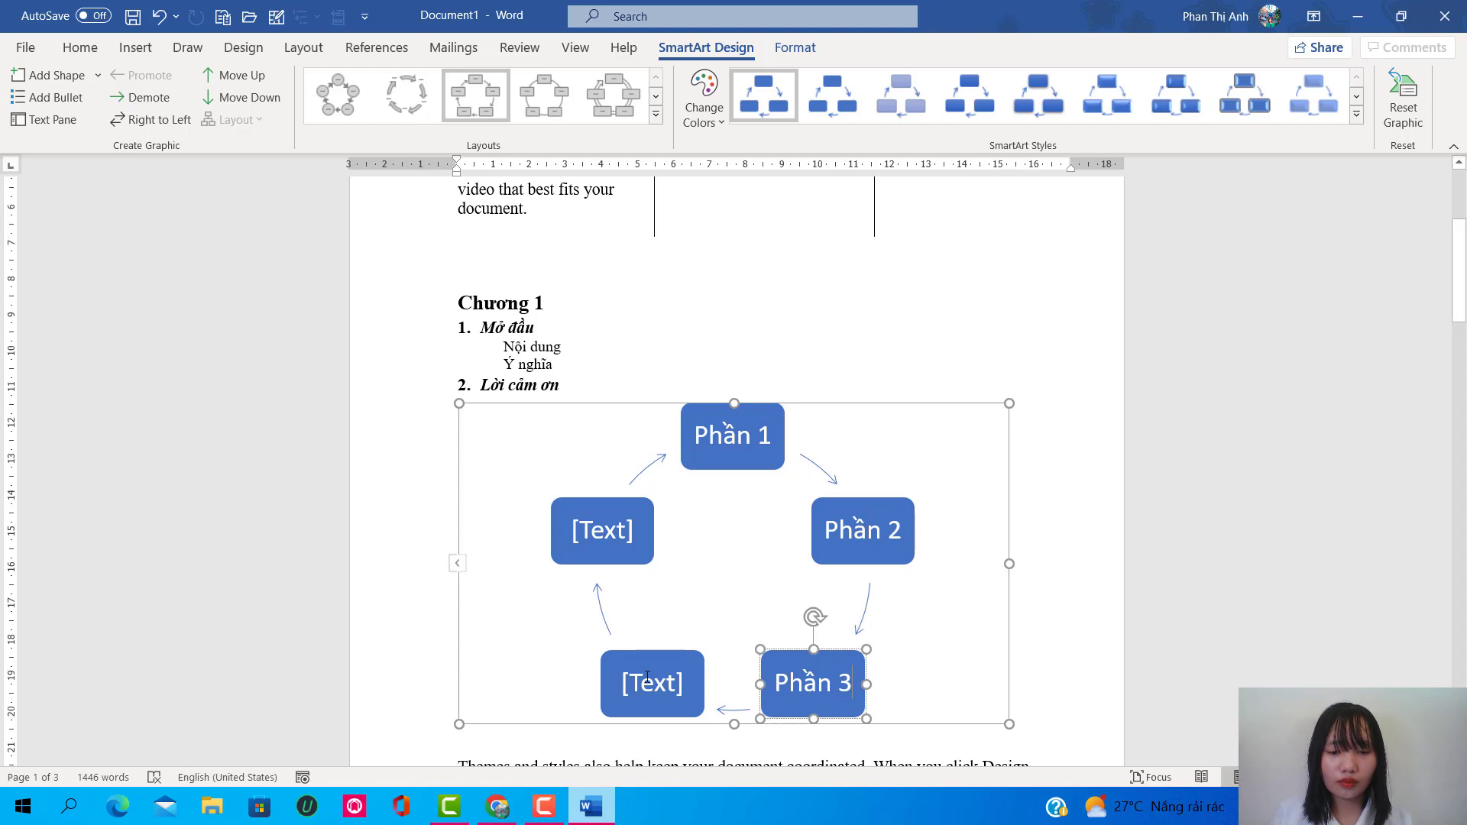
{"action": "left_click", "coordinate": [643, 680]}
{"action": "type", "text": "Phaần"}
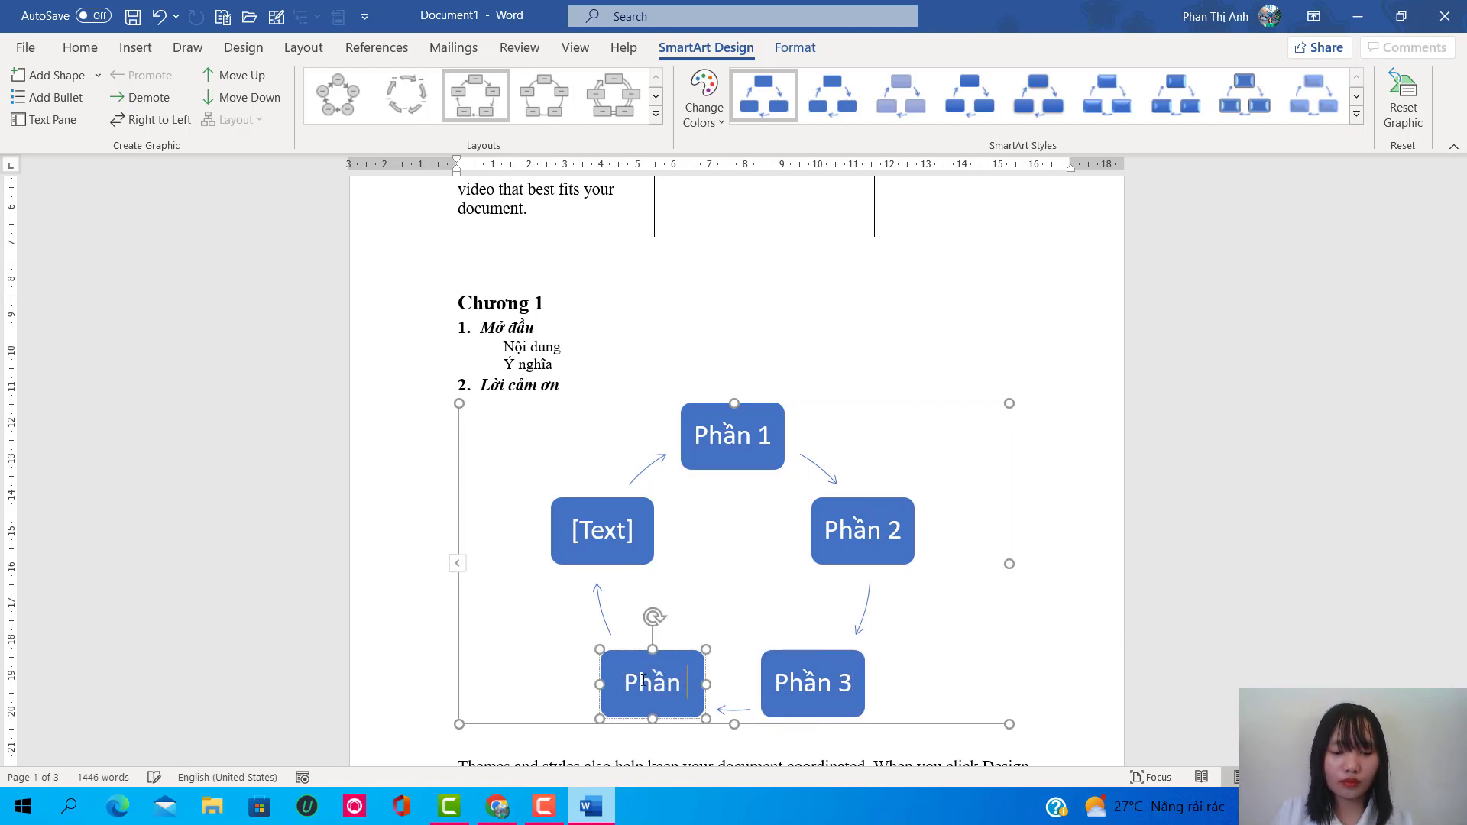
{"action": "type", "text": " 4"}
{"action": "left_click", "coordinate": [609, 529]}
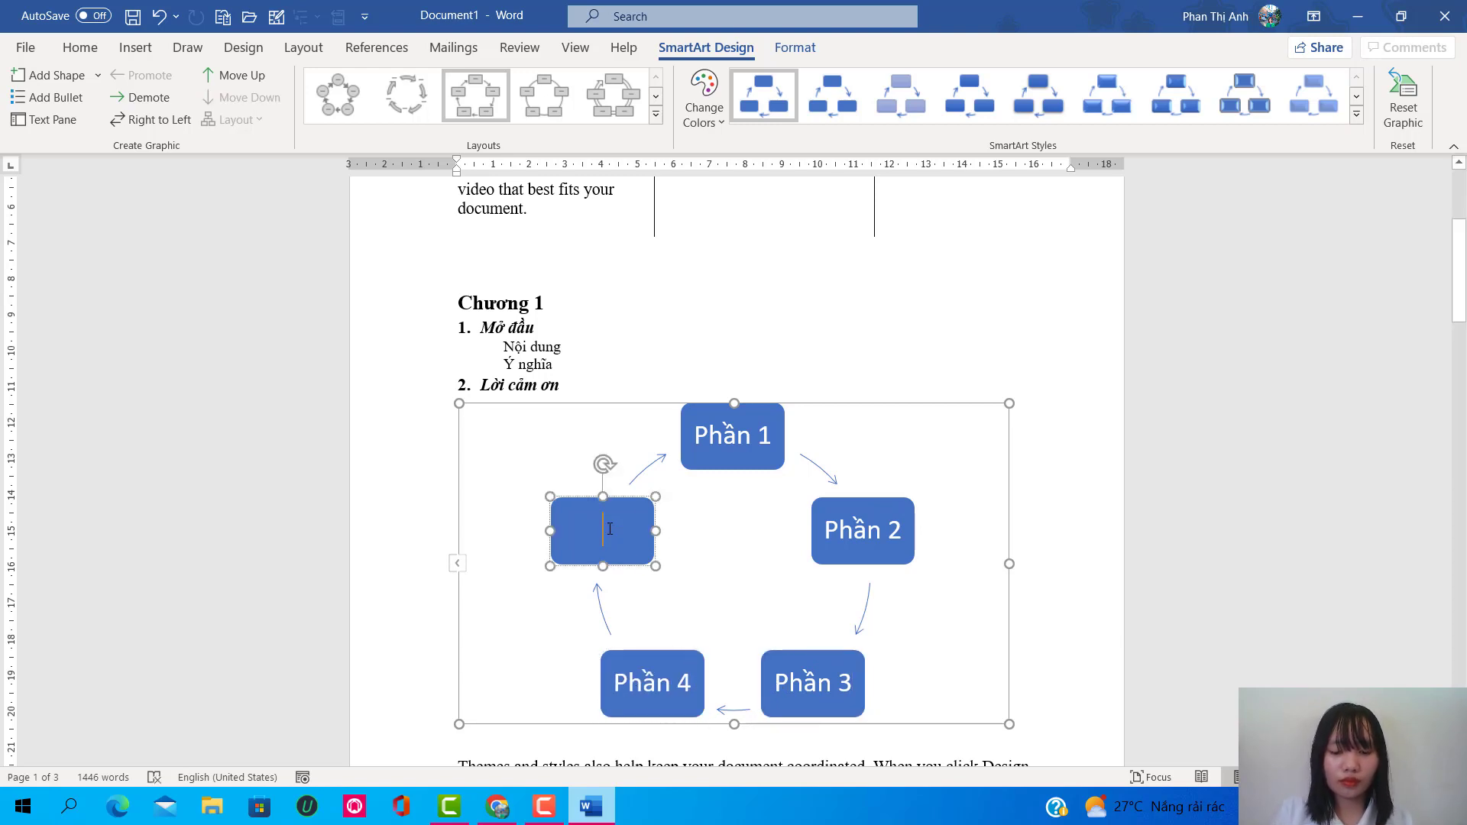
{"action": "type", "text": "Phaần 5"}
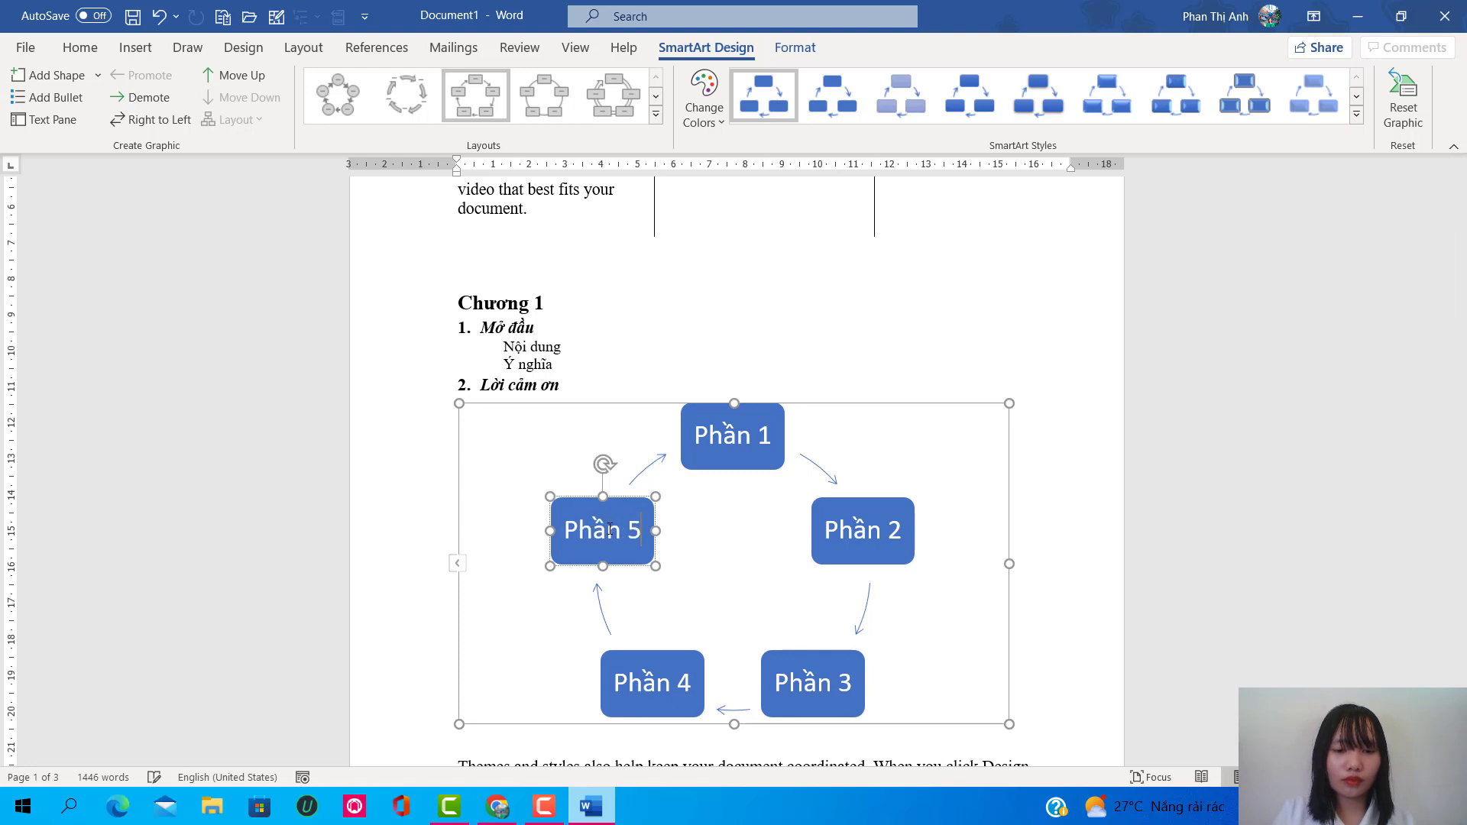
{"action": "left_click", "coordinate": [873, 346]}
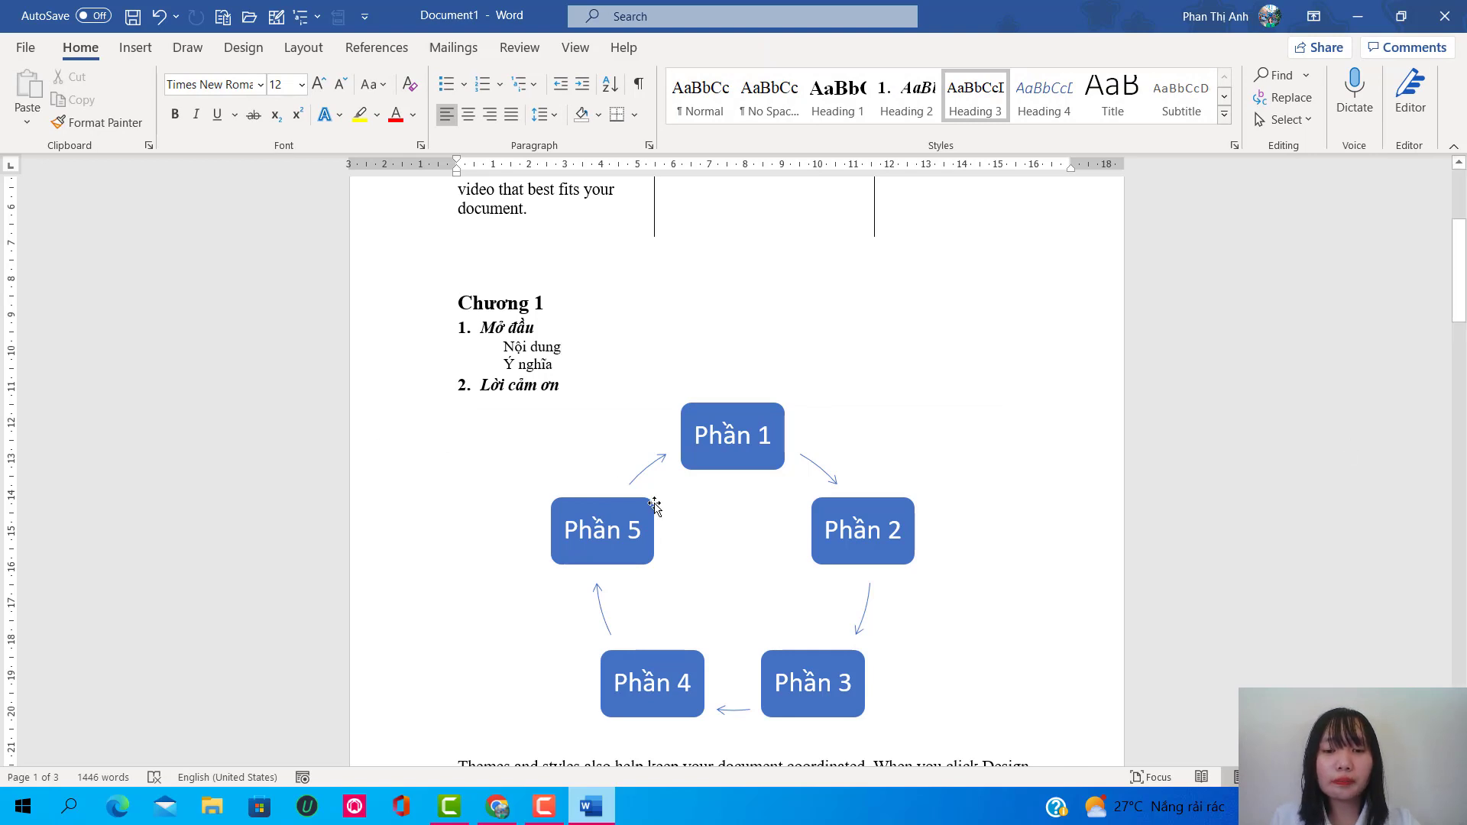
Step: Reselect the cycle diagram and open the Add Shape dropdown on SmartArt Design
{"action": "scroll", "coordinate": [673, 489], "scroll_direction": "down", "scroll_amount": 2}
{"action": "scroll", "coordinate": [718, 443], "scroll_direction": "down", "scroll_amount": 1}
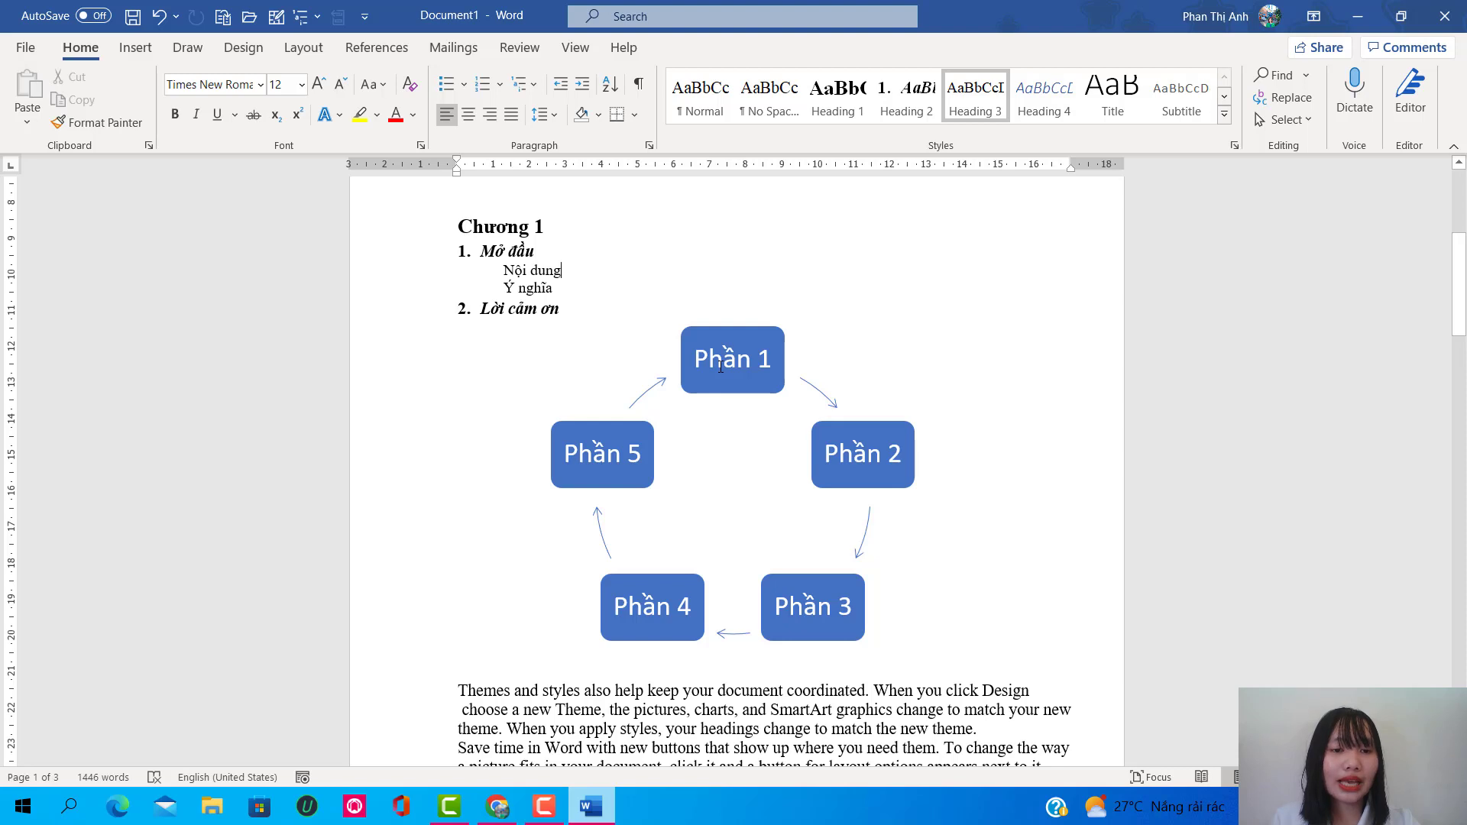
{"action": "left_click", "coordinate": [712, 430]}
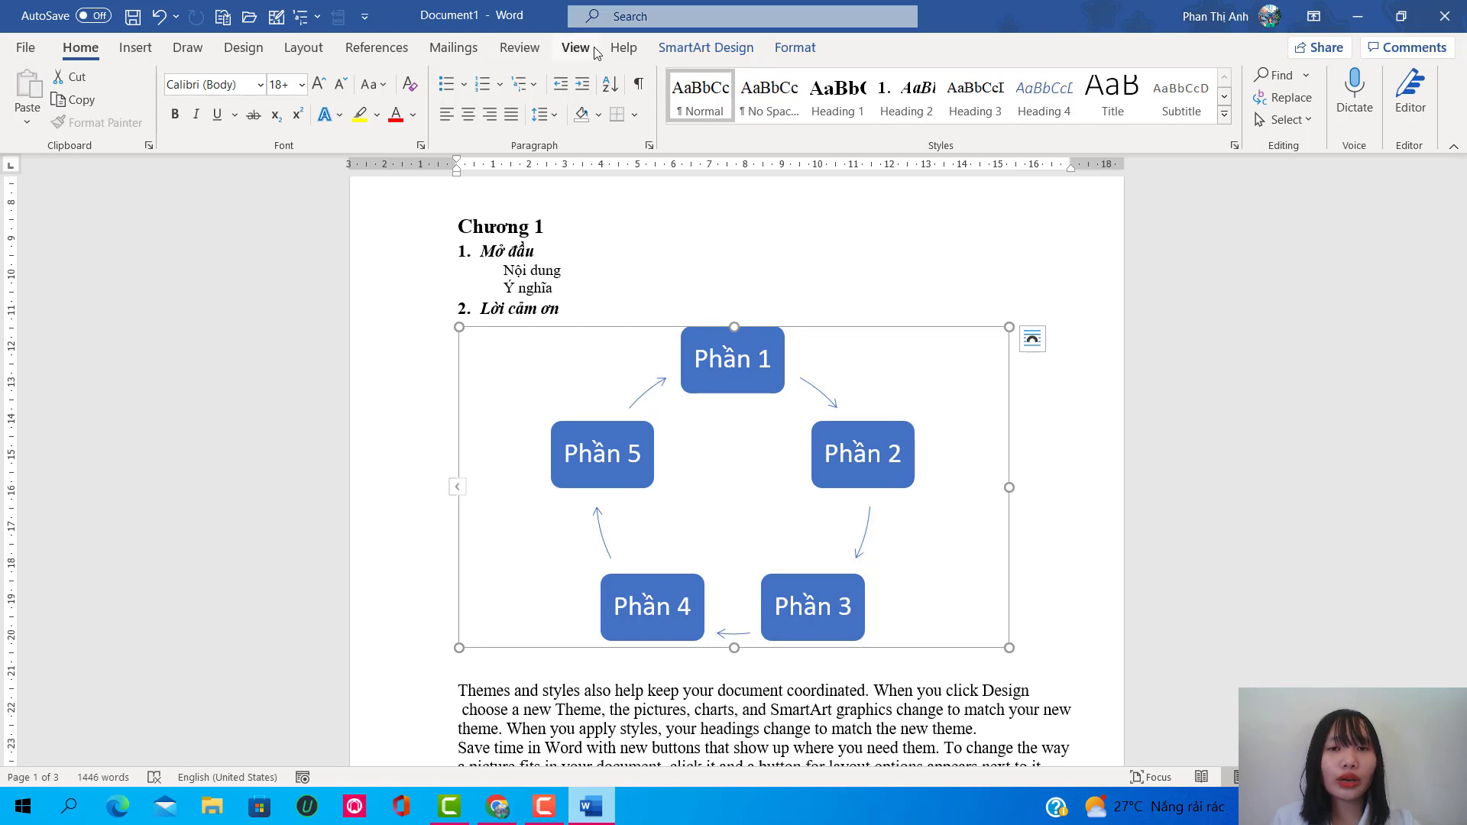
{"action": "left_click", "coordinate": [672, 59]}
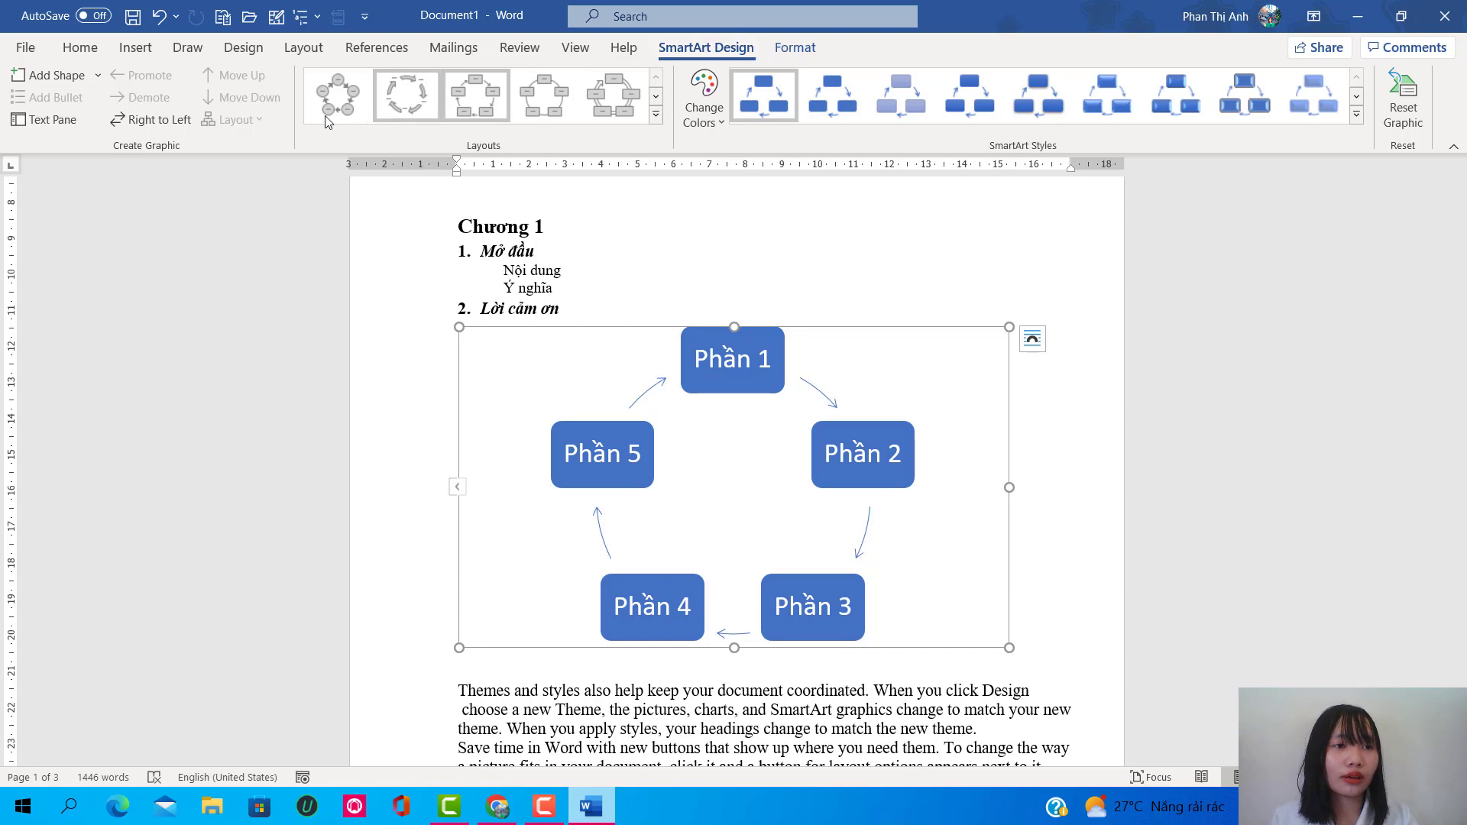
{"action": "left_click", "coordinate": [98, 75]}
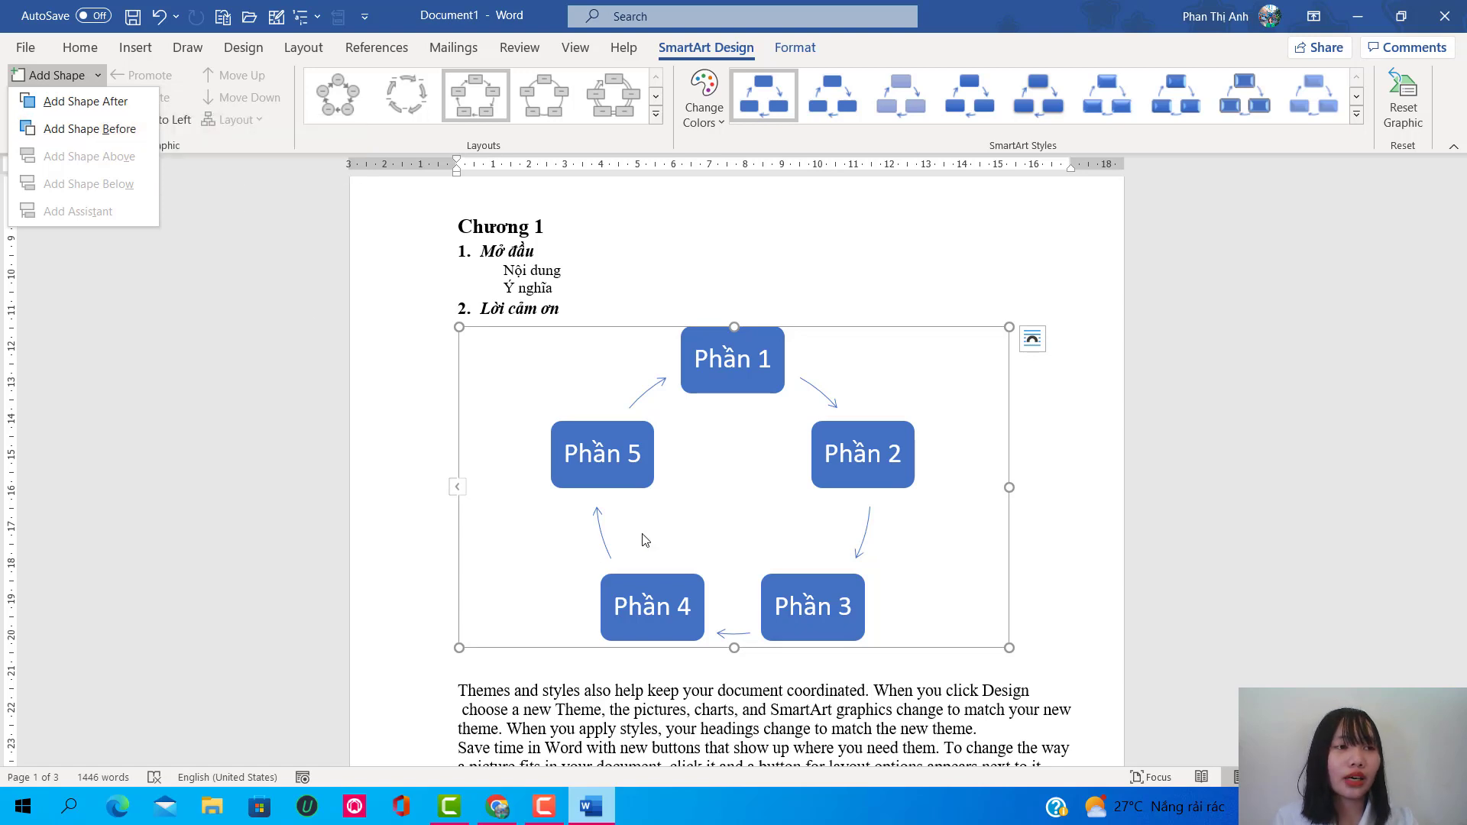
Step: Add an empty sixth shape after the Phần 5 block and select it
{"action": "left_click", "coordinate": [732, 282]}
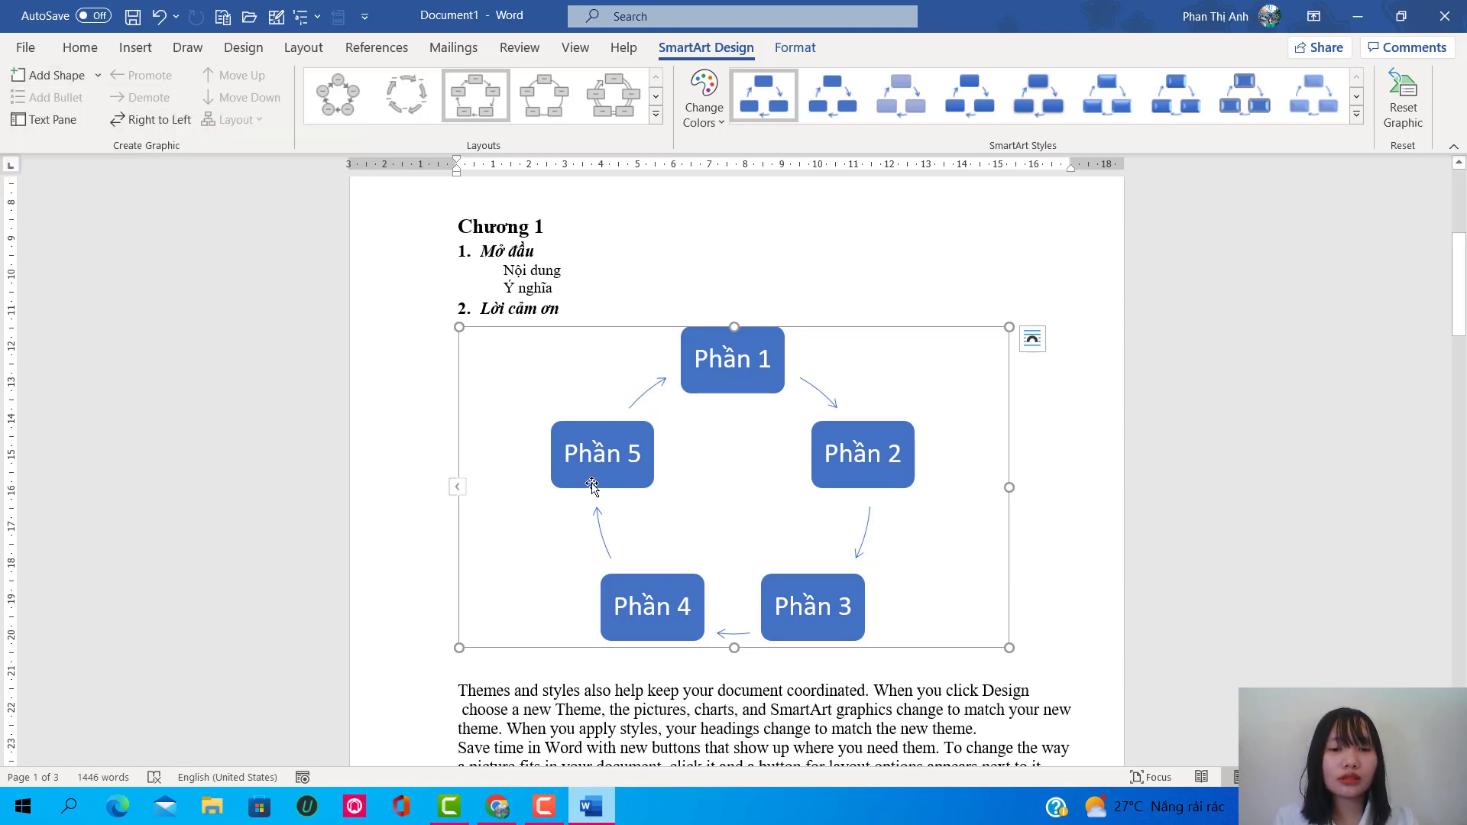
{"action": "left_click", "coordinate": [603, 438]}
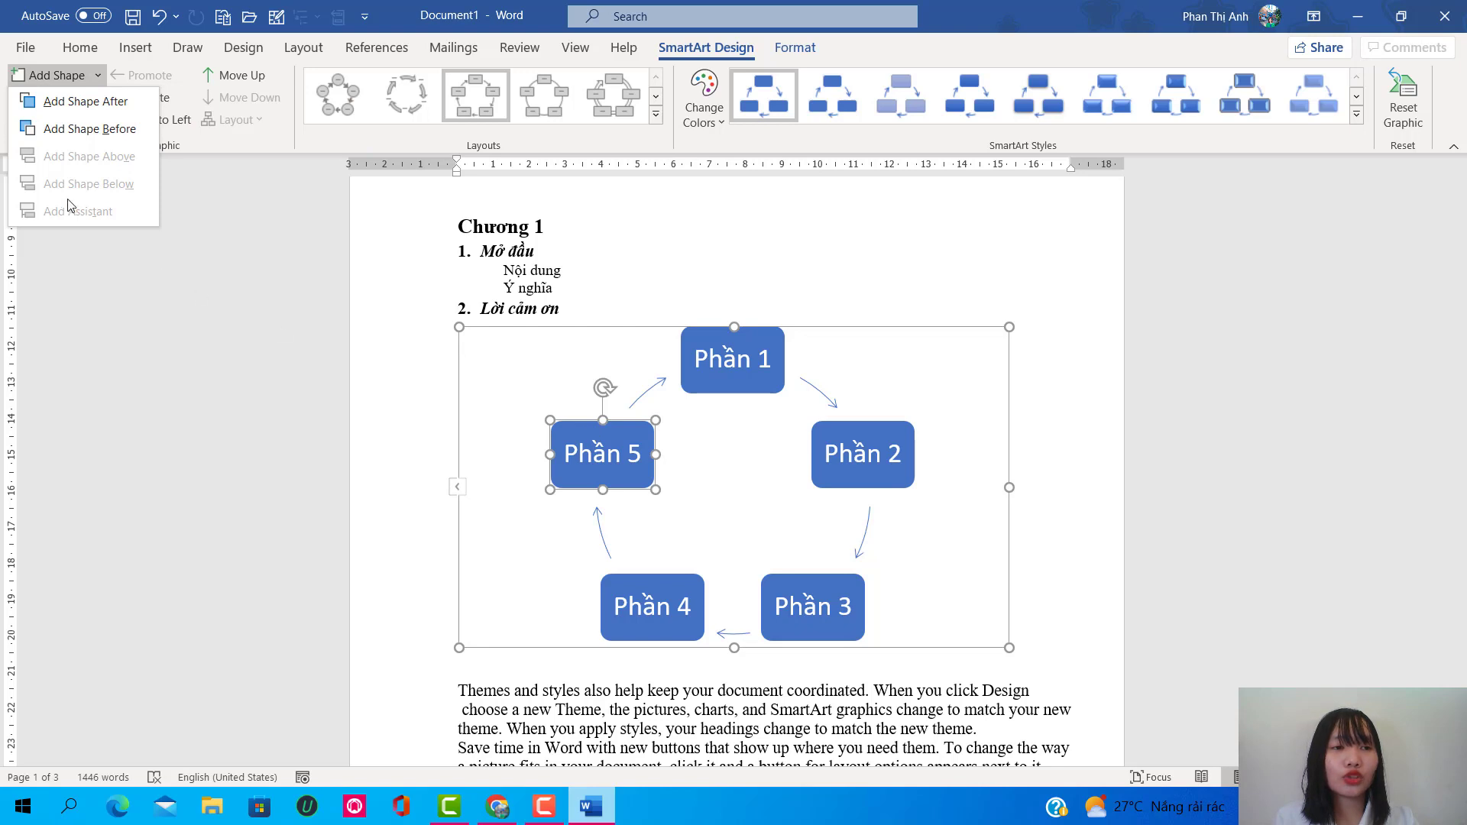
{"action": "left_click", "coordinate": [86, 102]}
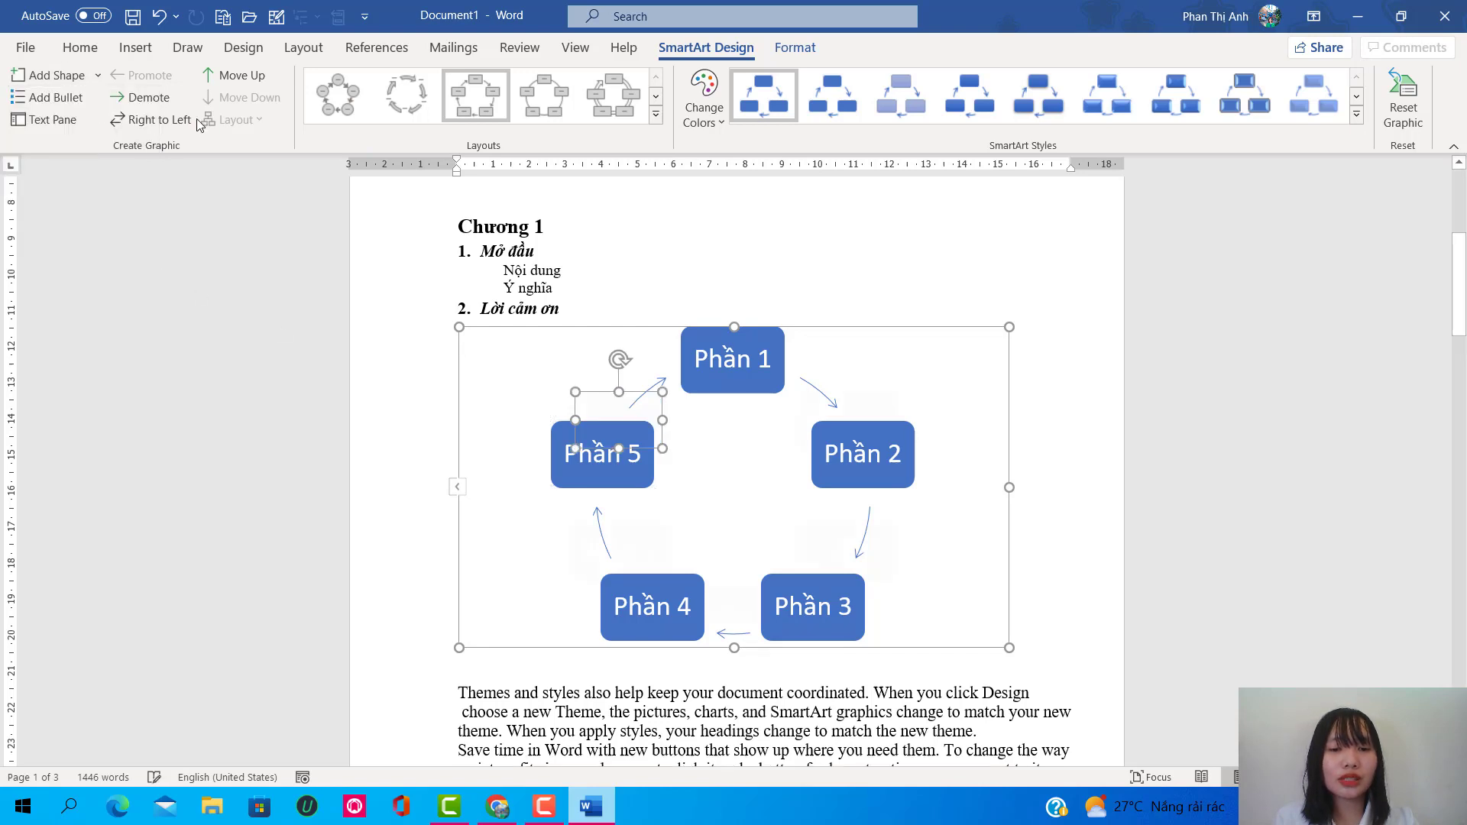
{"action": "key", "text": "Escape"}
{"action": "left_click", "coordinate": [625, 428]}
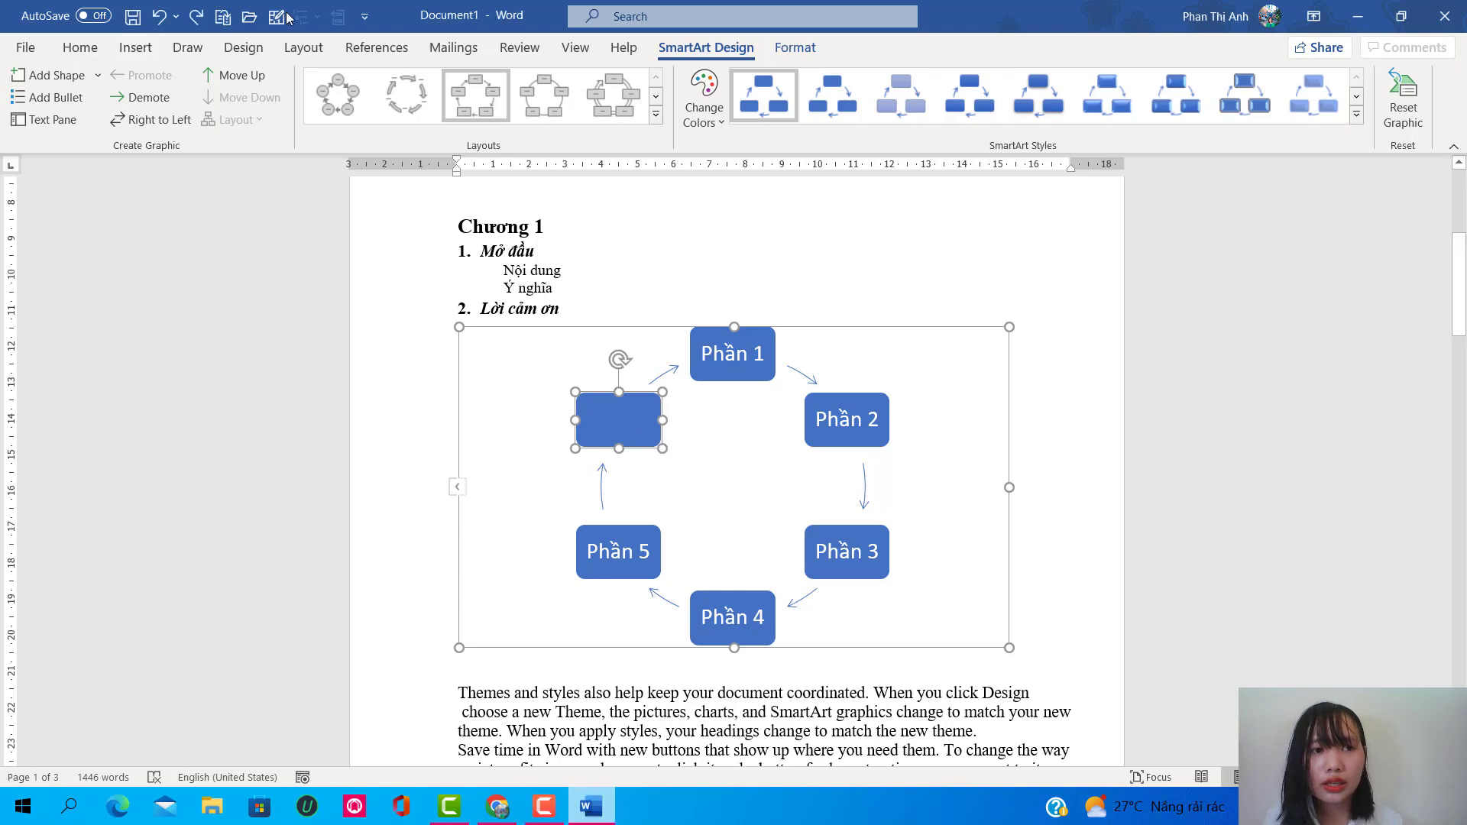
{"action": "left_click", "coordinate": [142, 50]}
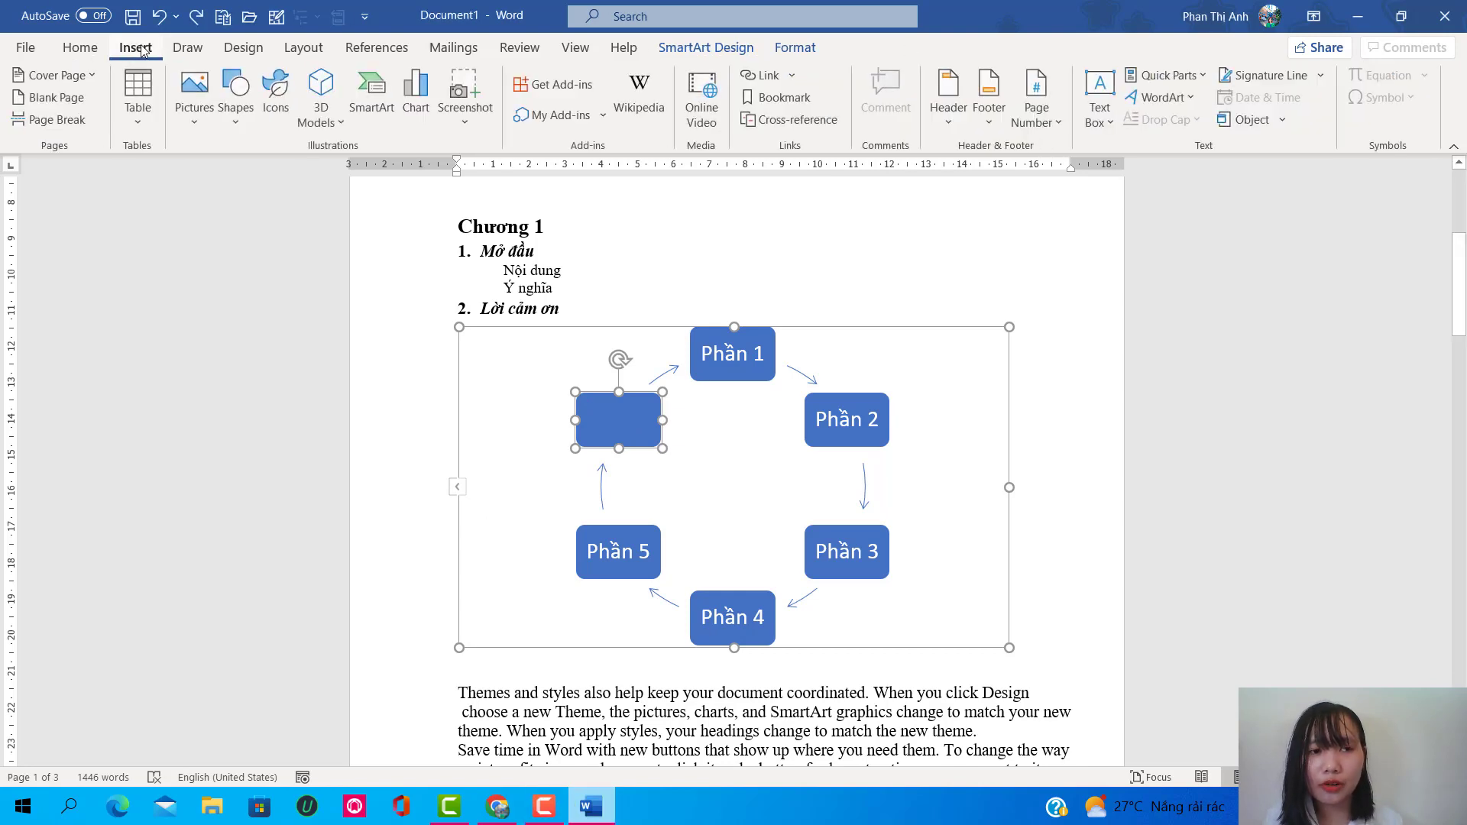
Step: Draw a text box over the empty sixth block and type PHÂ into it
{"action": "left_click", "coordinate": [1099, 122]}
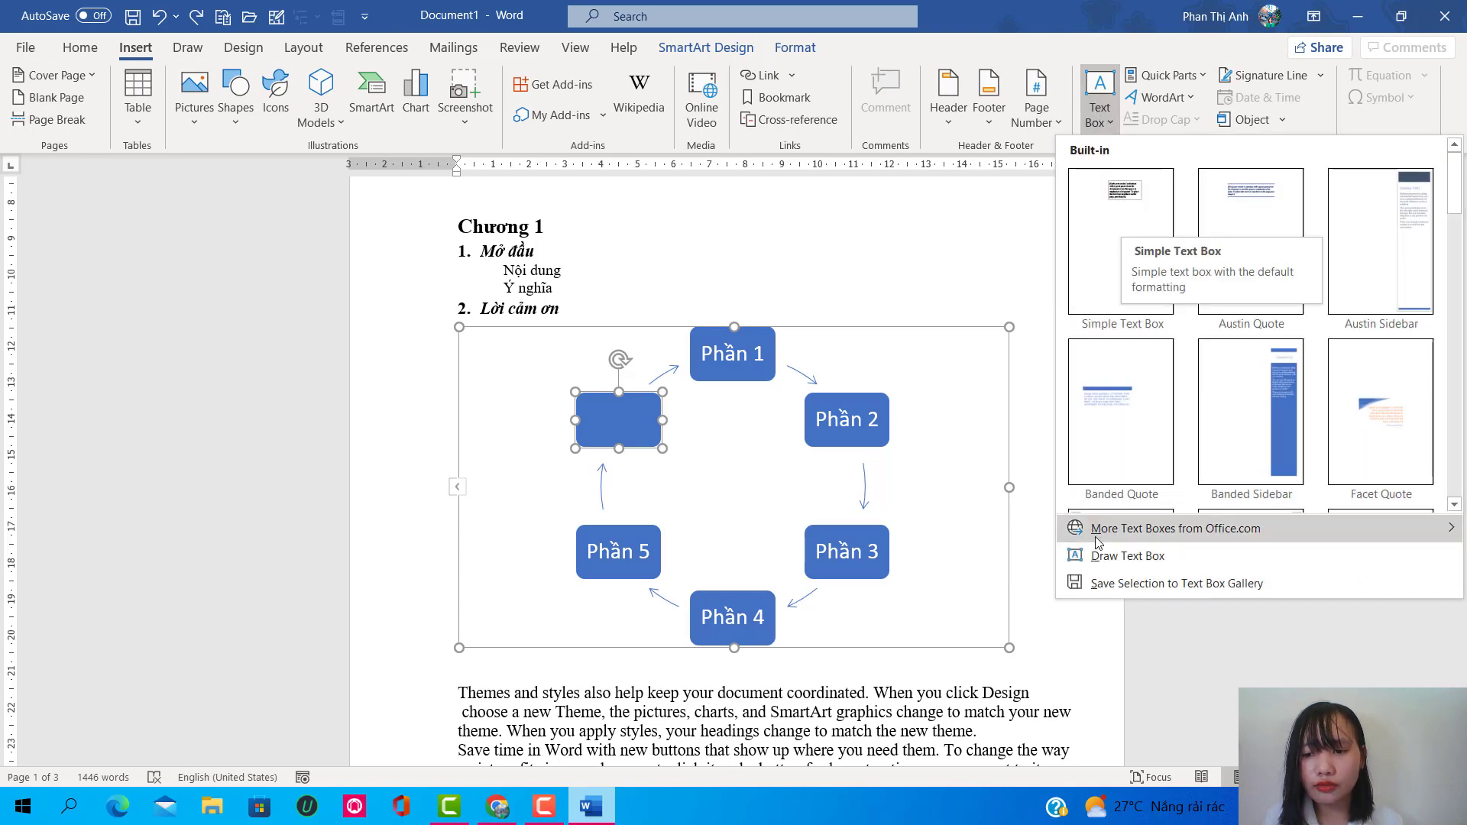
{"action": "left_click", "coordinate": [1124, 557]}
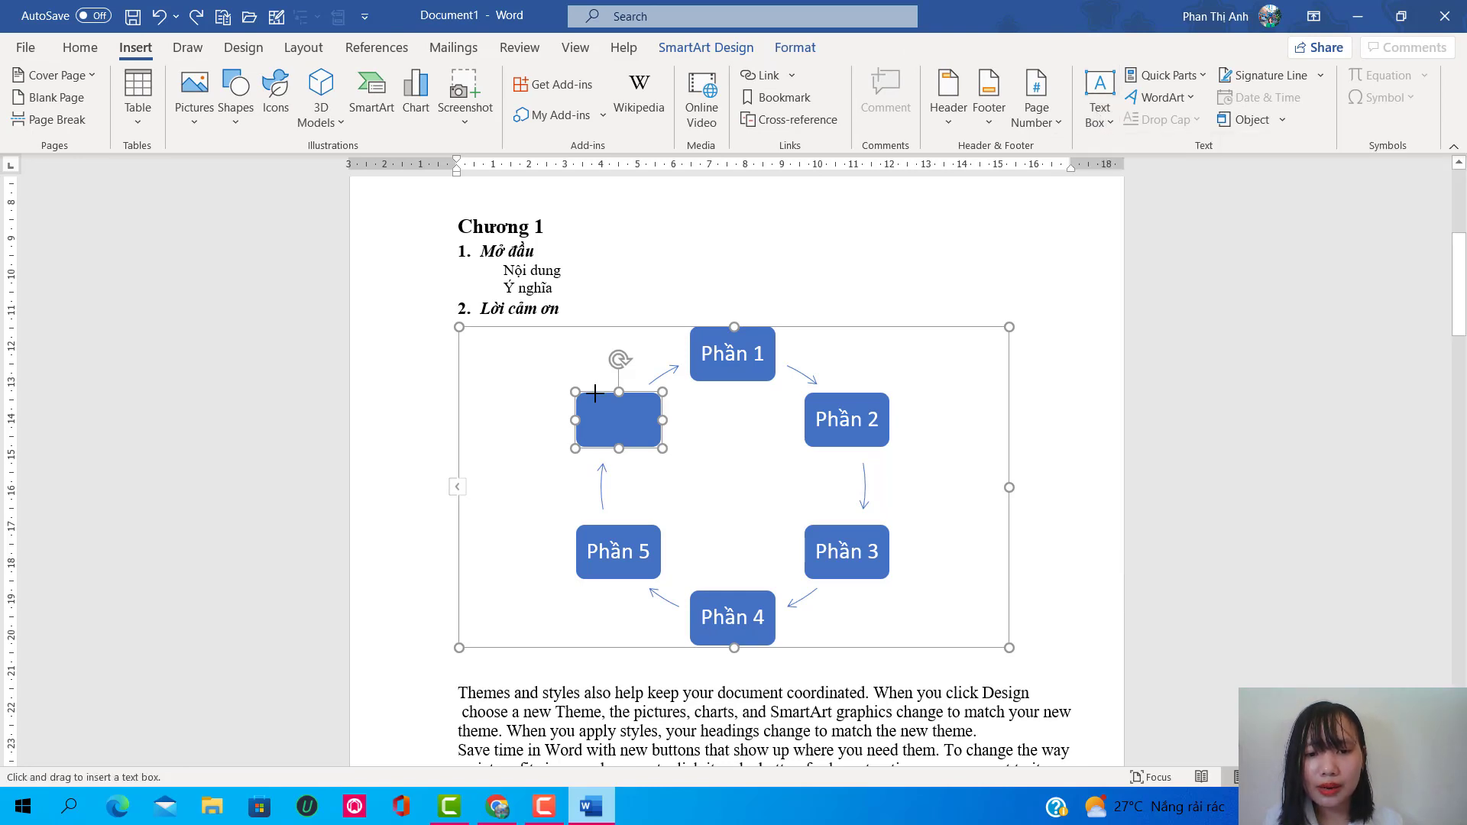
{"action": "left_click_drag", "start_coordinate": [589, 399], "coordinate": [648, 436]}
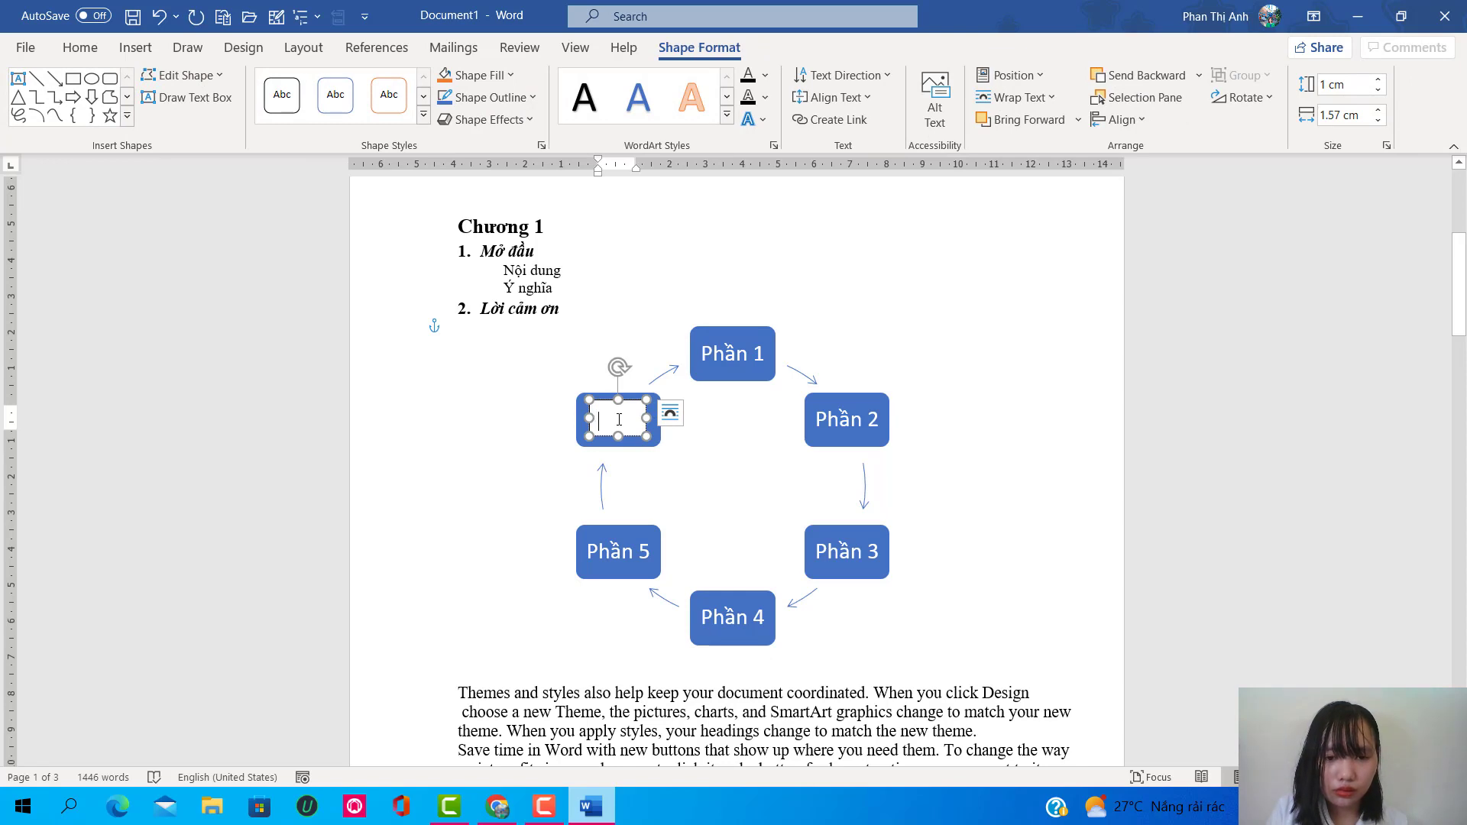
{"action": "type", "text": "PHÂ"}
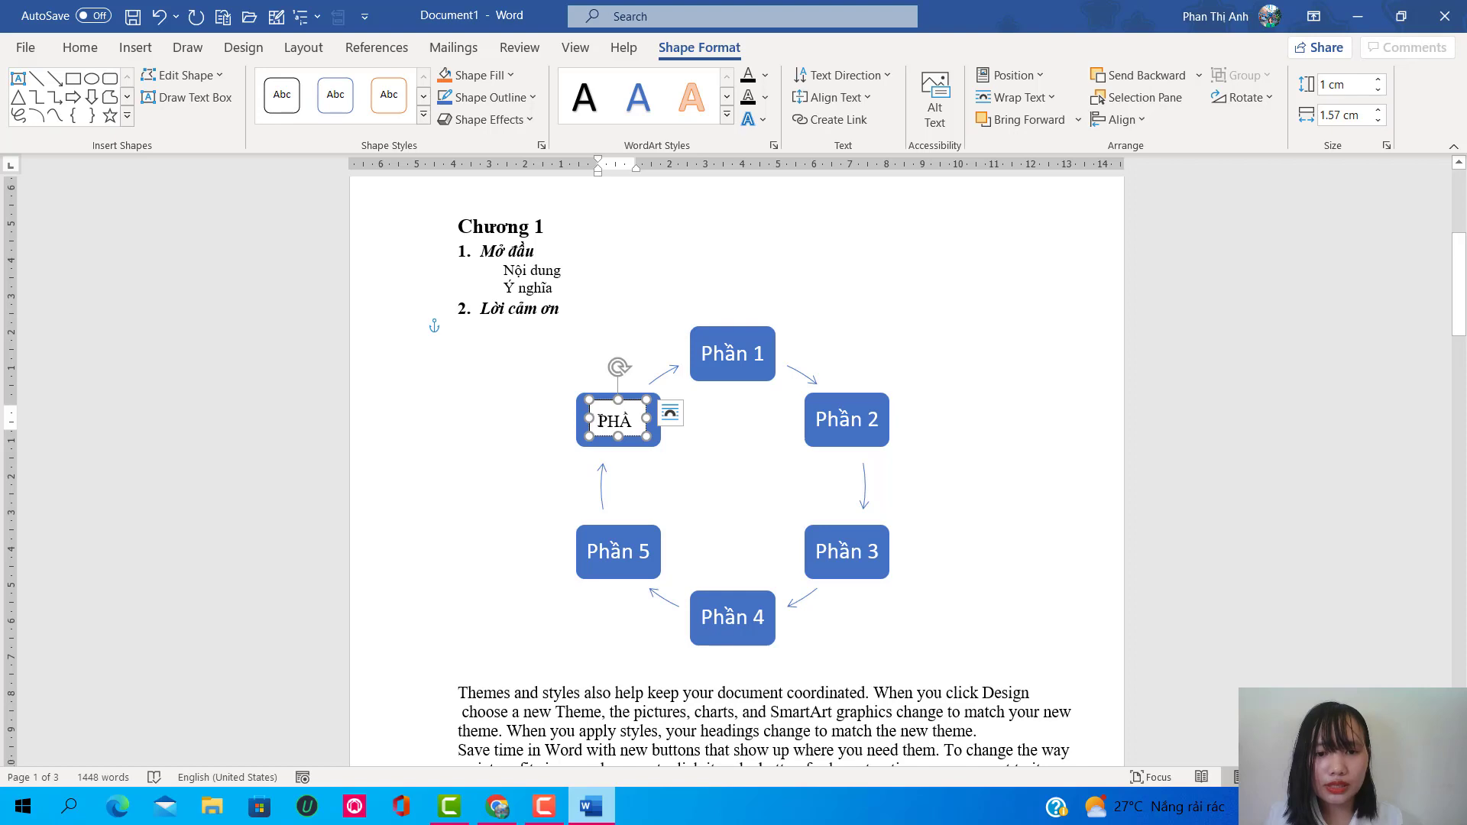
{"action": "double_click", "coordinate": [601, 419]}
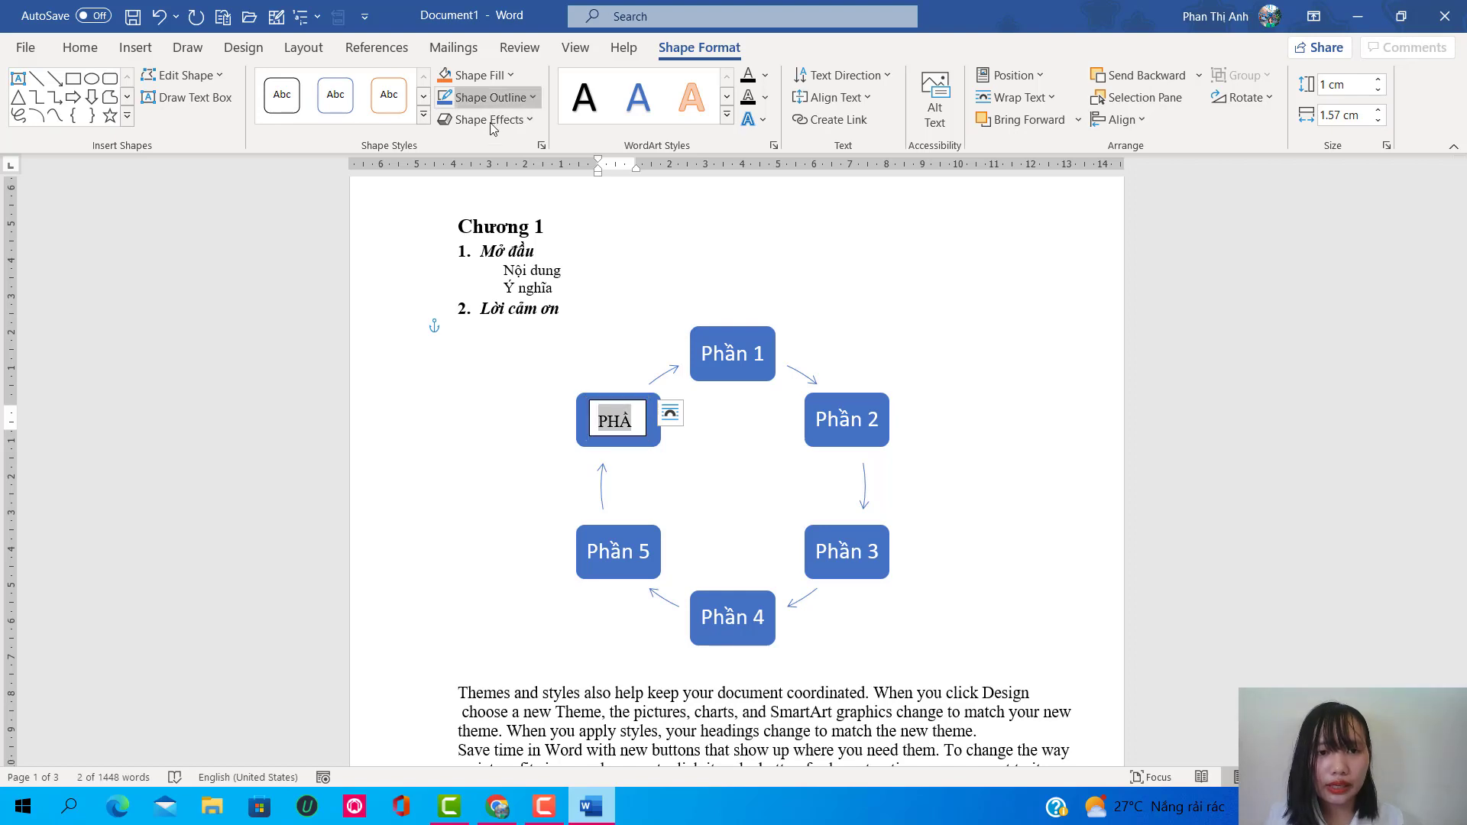
Step: Give the sixth block's text box a transparent preset style and 18-point Phần 6 label
{"action": "left_click", "coordinate": [423, 116]}
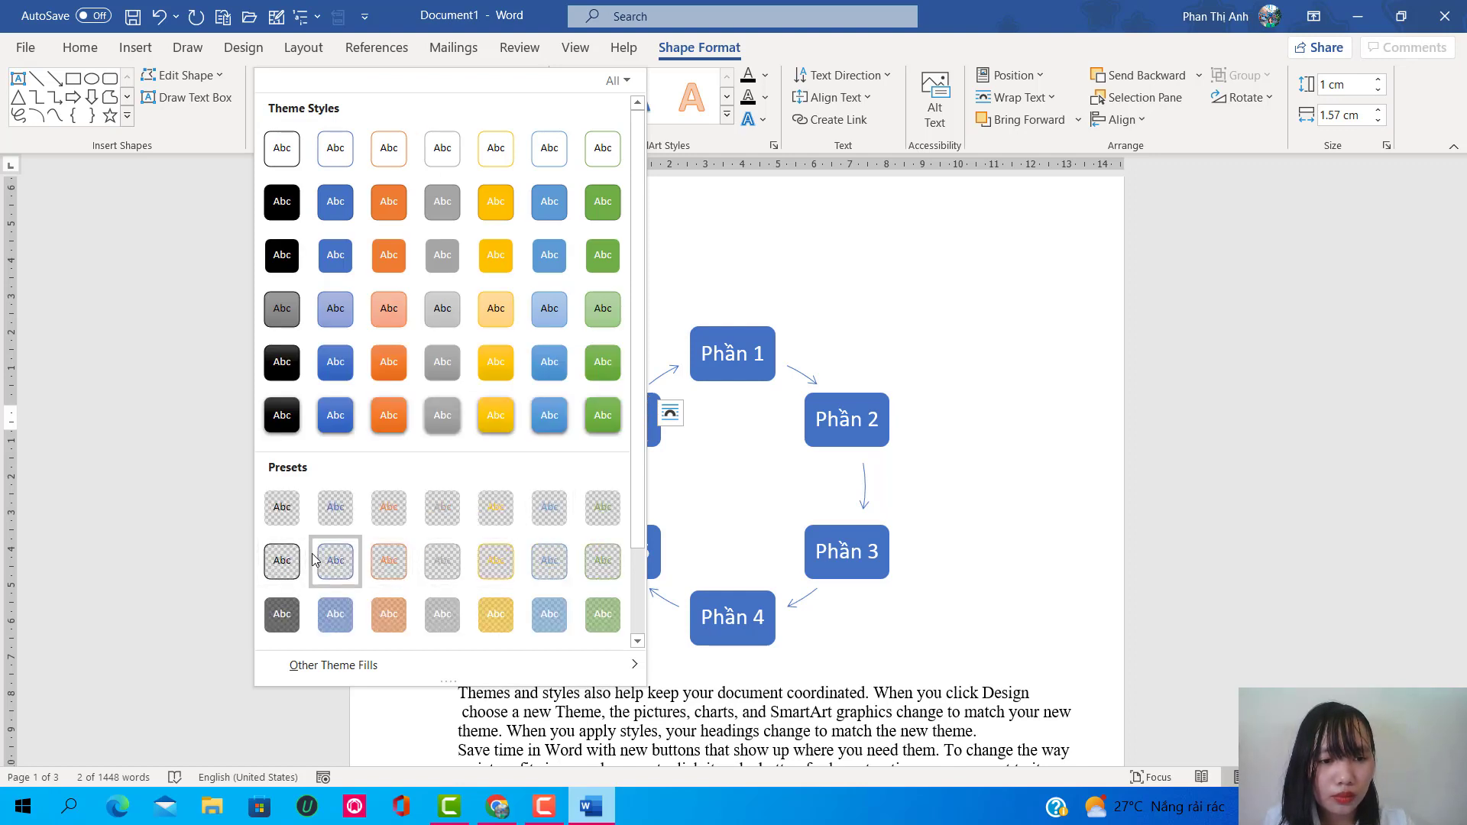
{"action": "left_click", "coordinate": [282, 506]}
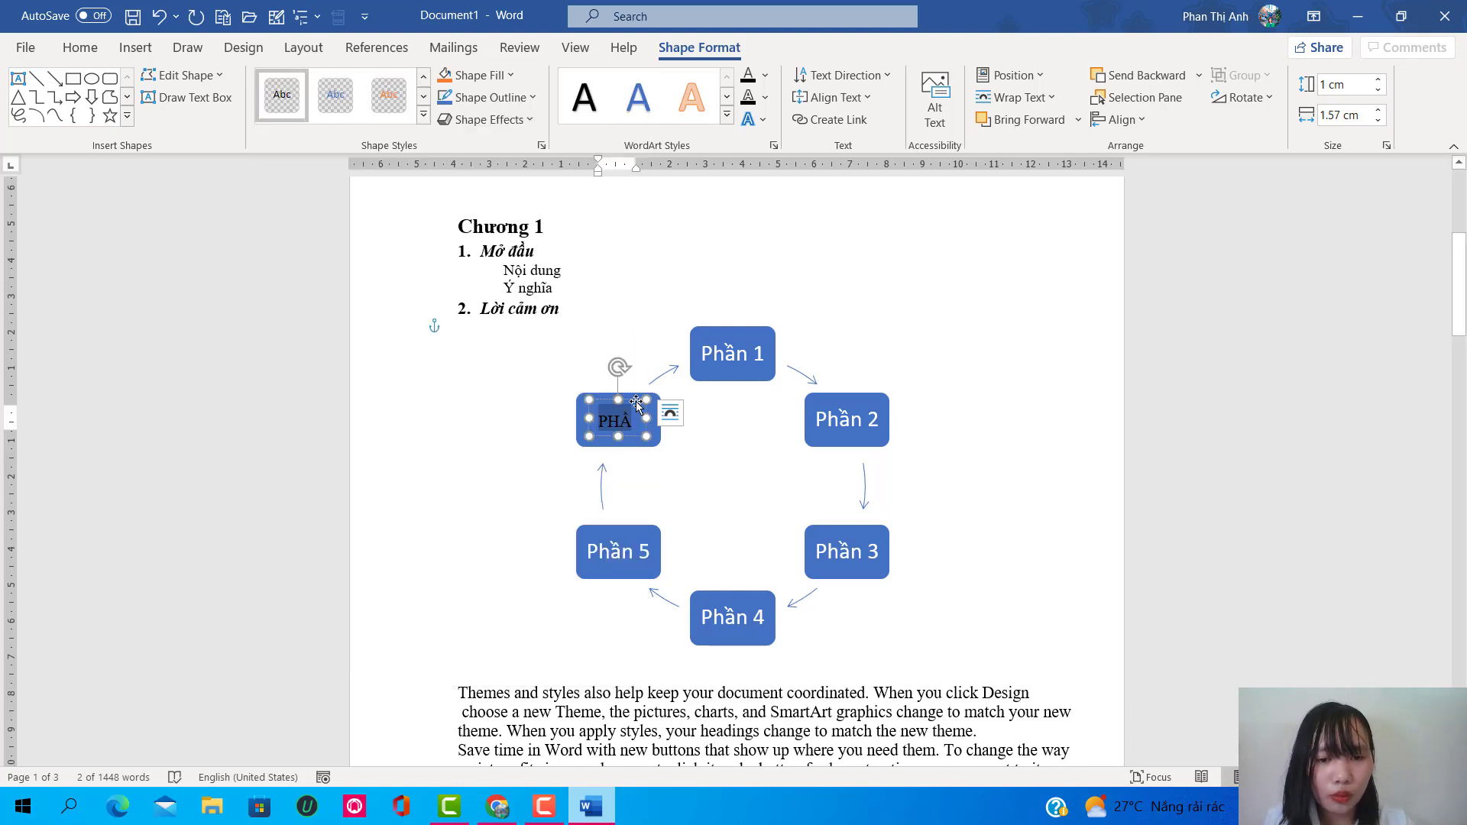
{"action": "left_click", "coordinate": [80, 48]}
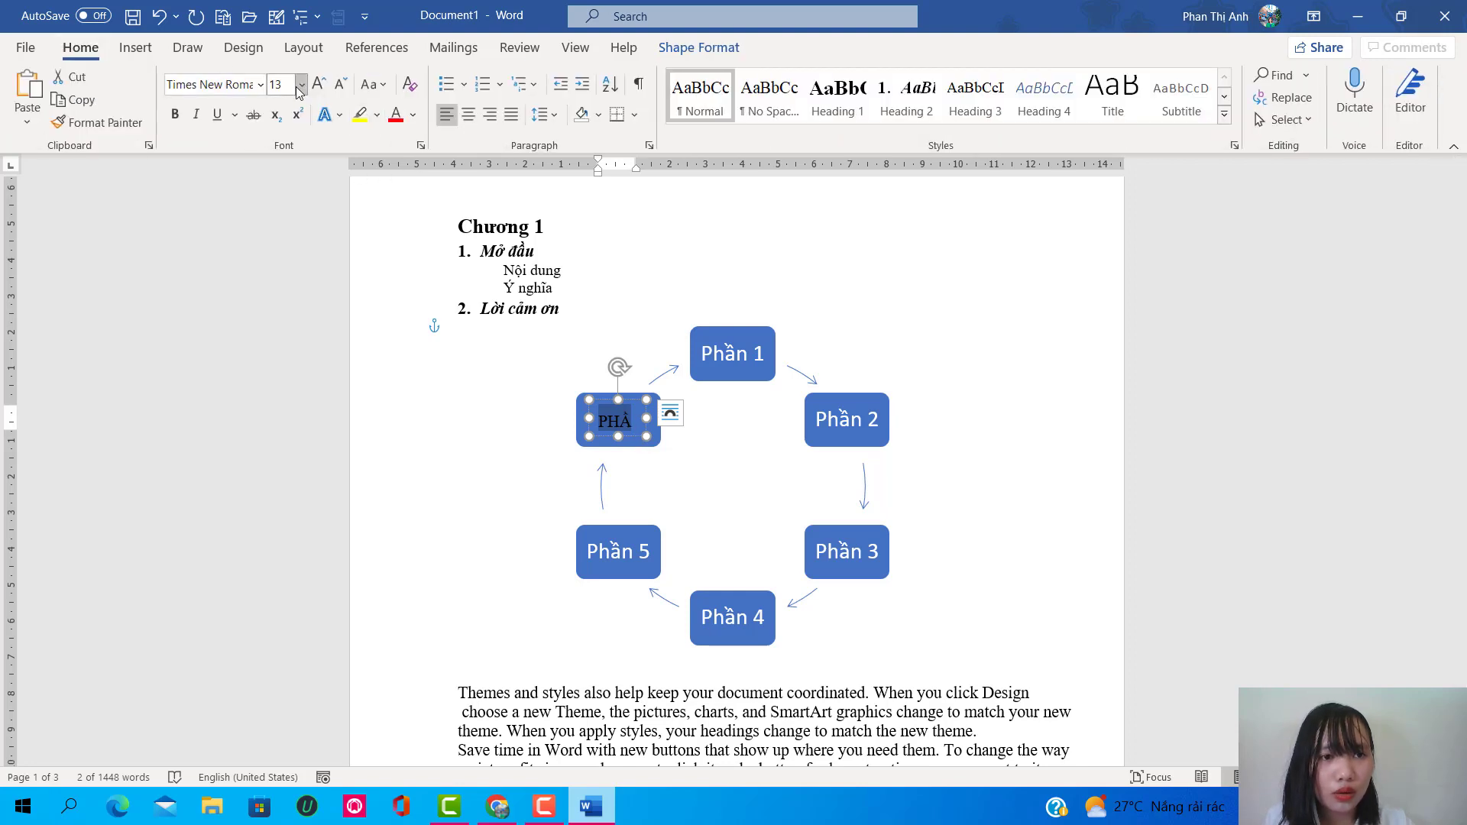
{"action": "left_click", "coordinate": [301, 85]}
{"action": "left_click", "coordinate": [283, 338]}
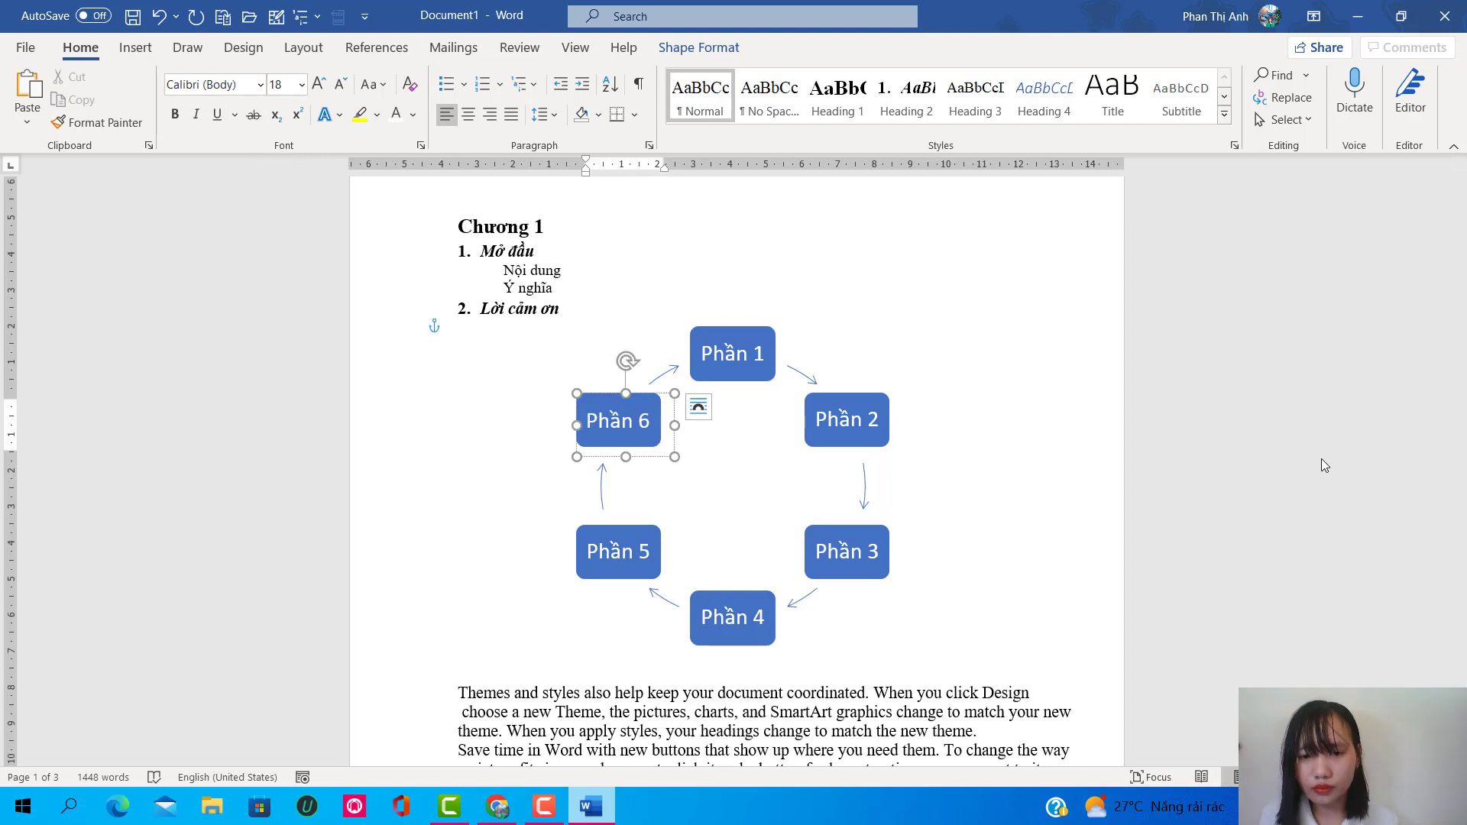
{"action": "mouse_move", "coordinate": [507, 251]}
{"action": "type", "text": "Phần 6"}
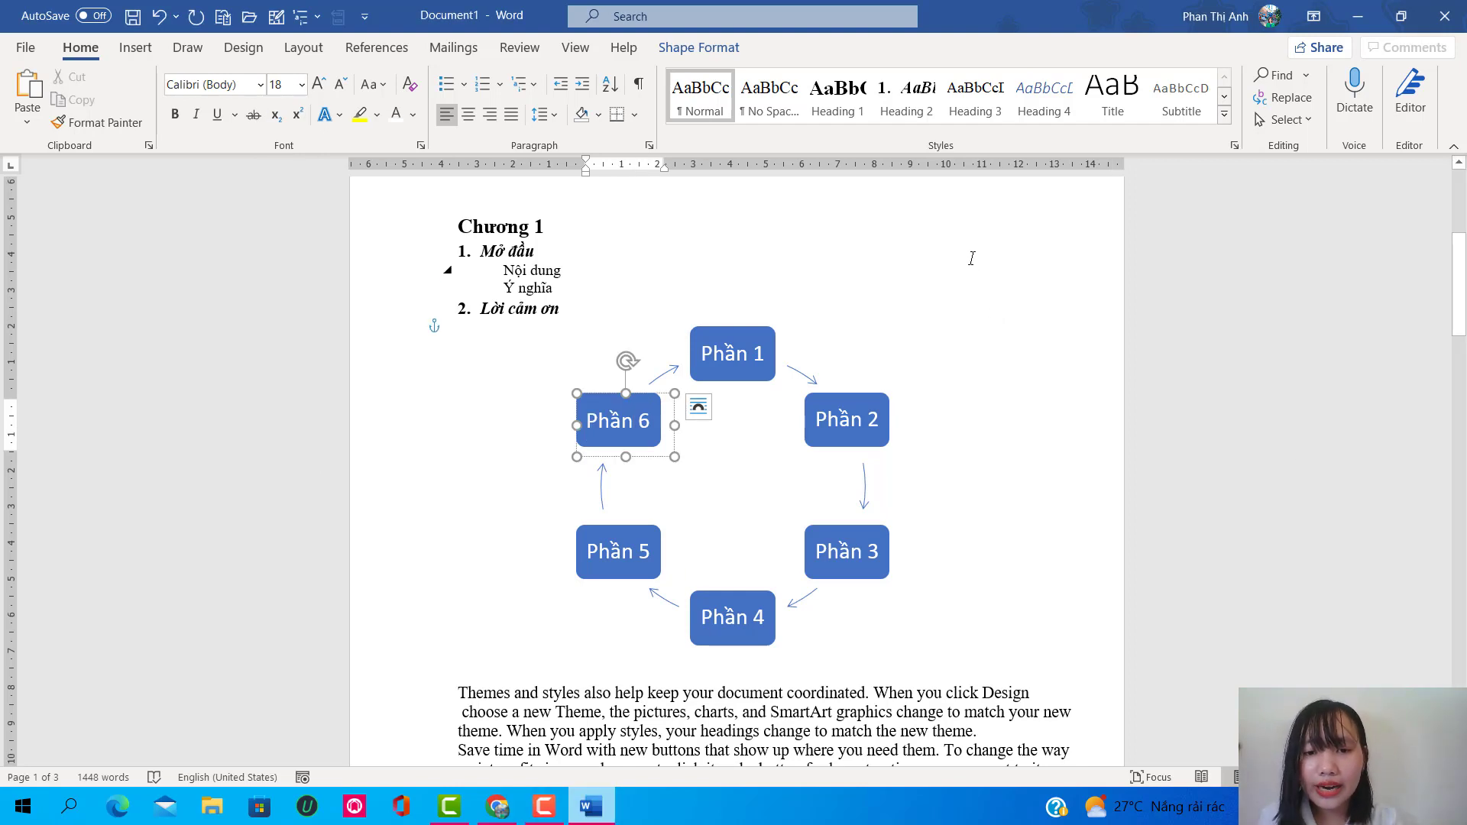
{"action": "left_click", "coordinate": [853, 264]}
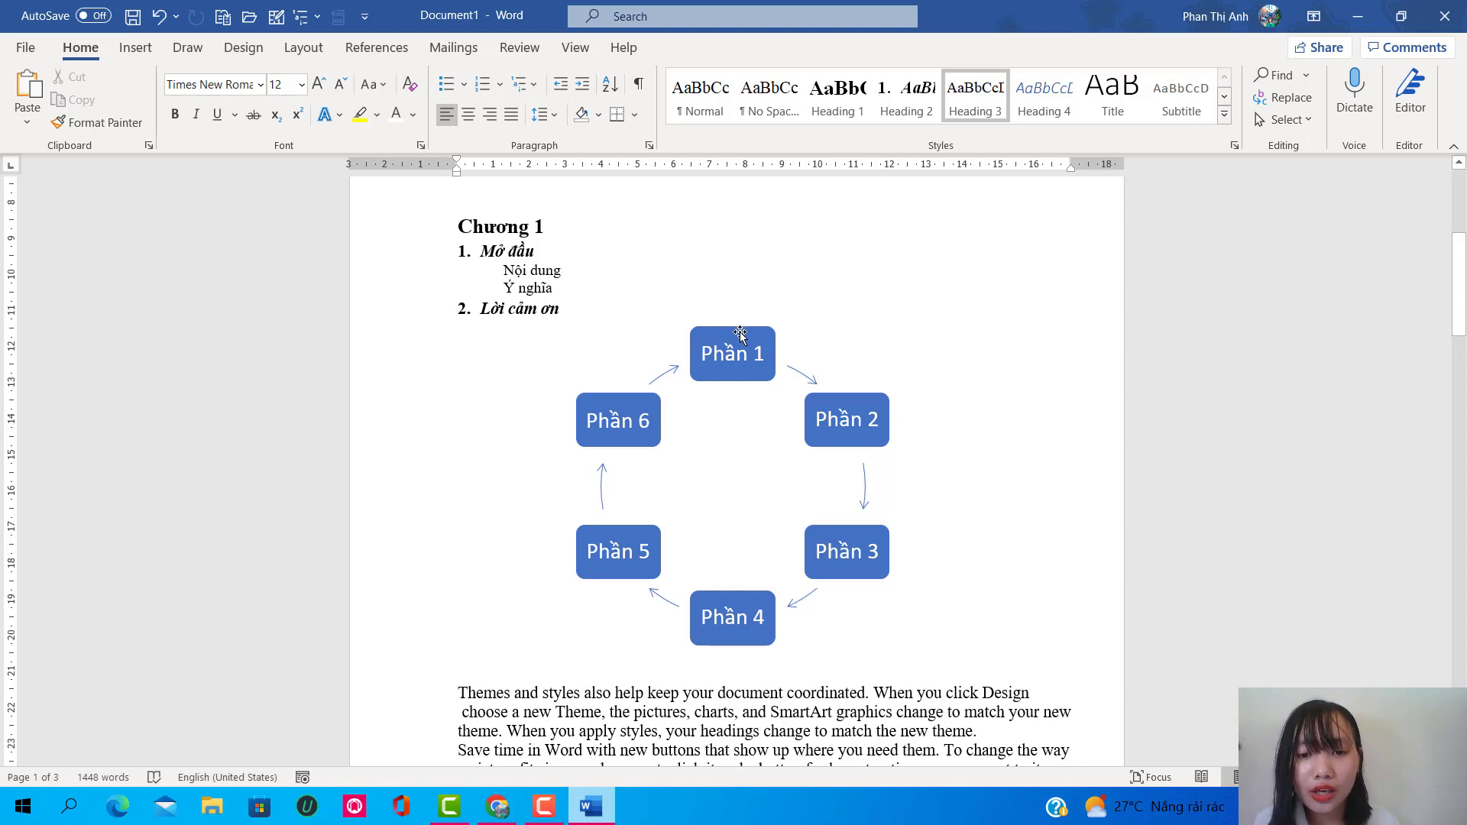
{"action": "left_click", "coordinate": [740, 334]}
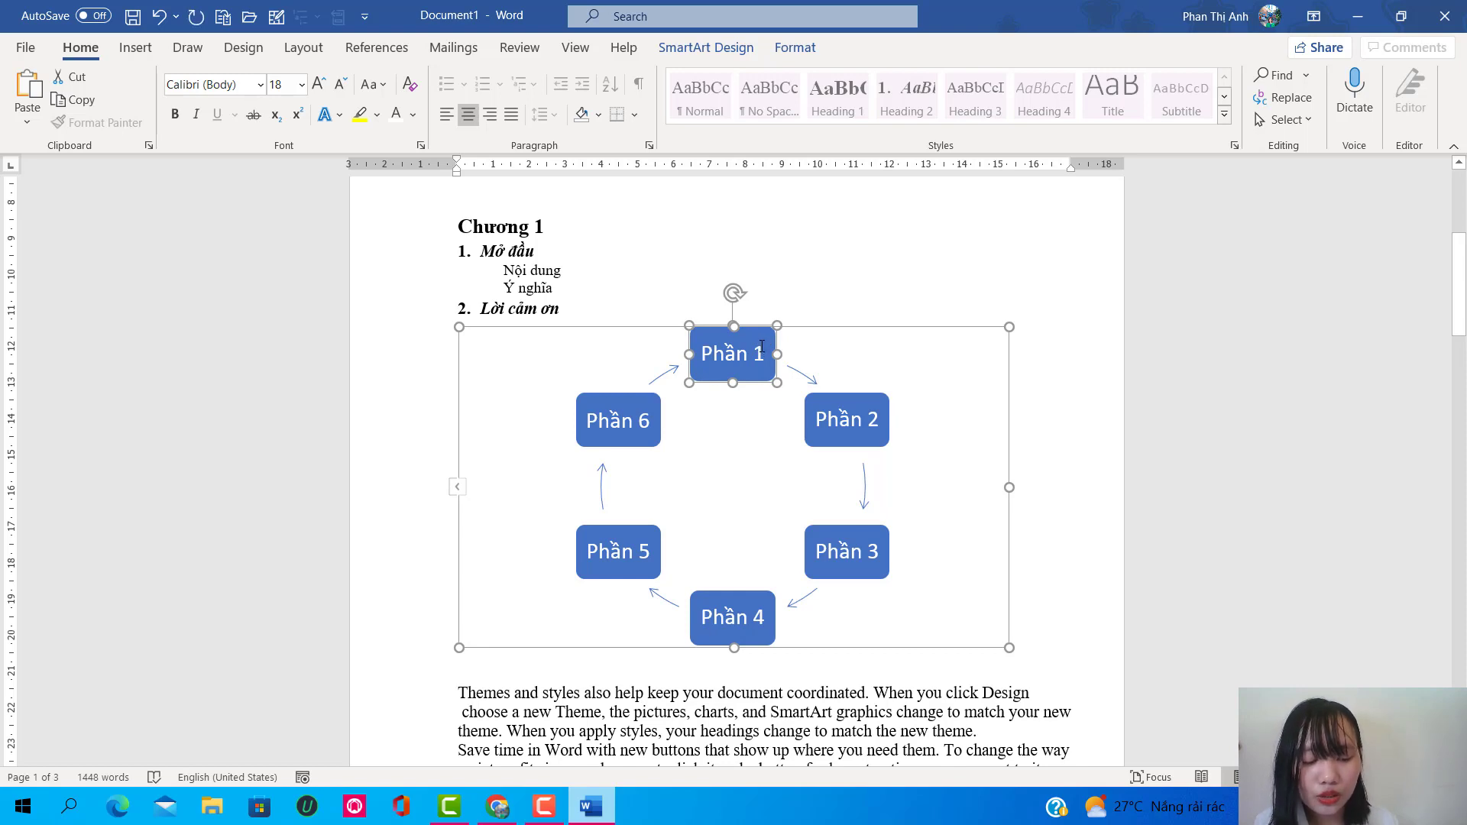
{"action": "key", "text": "ctrl+v"}
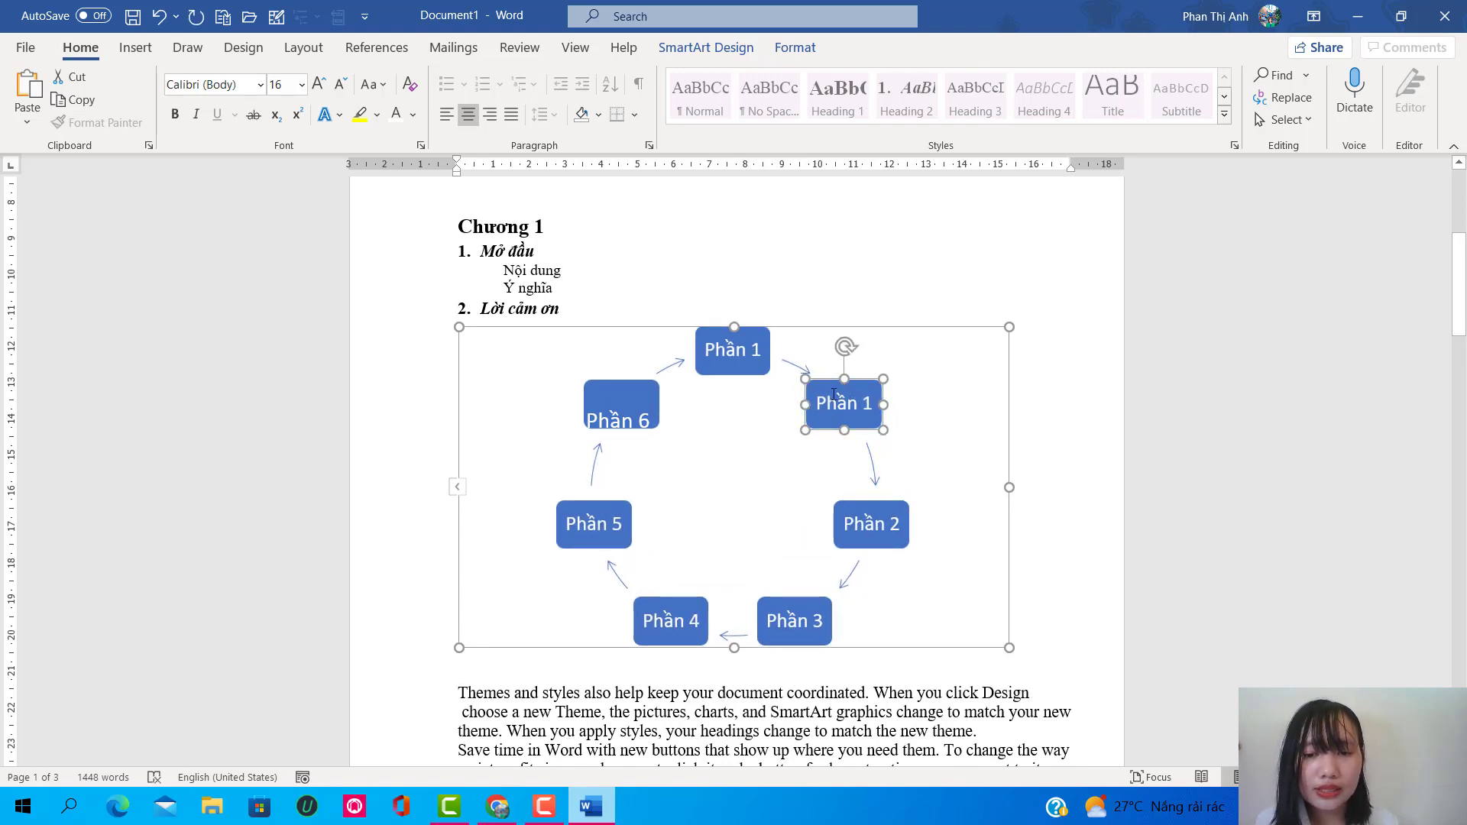
{"action": "triple_click", "coordinate": [851, 402]}
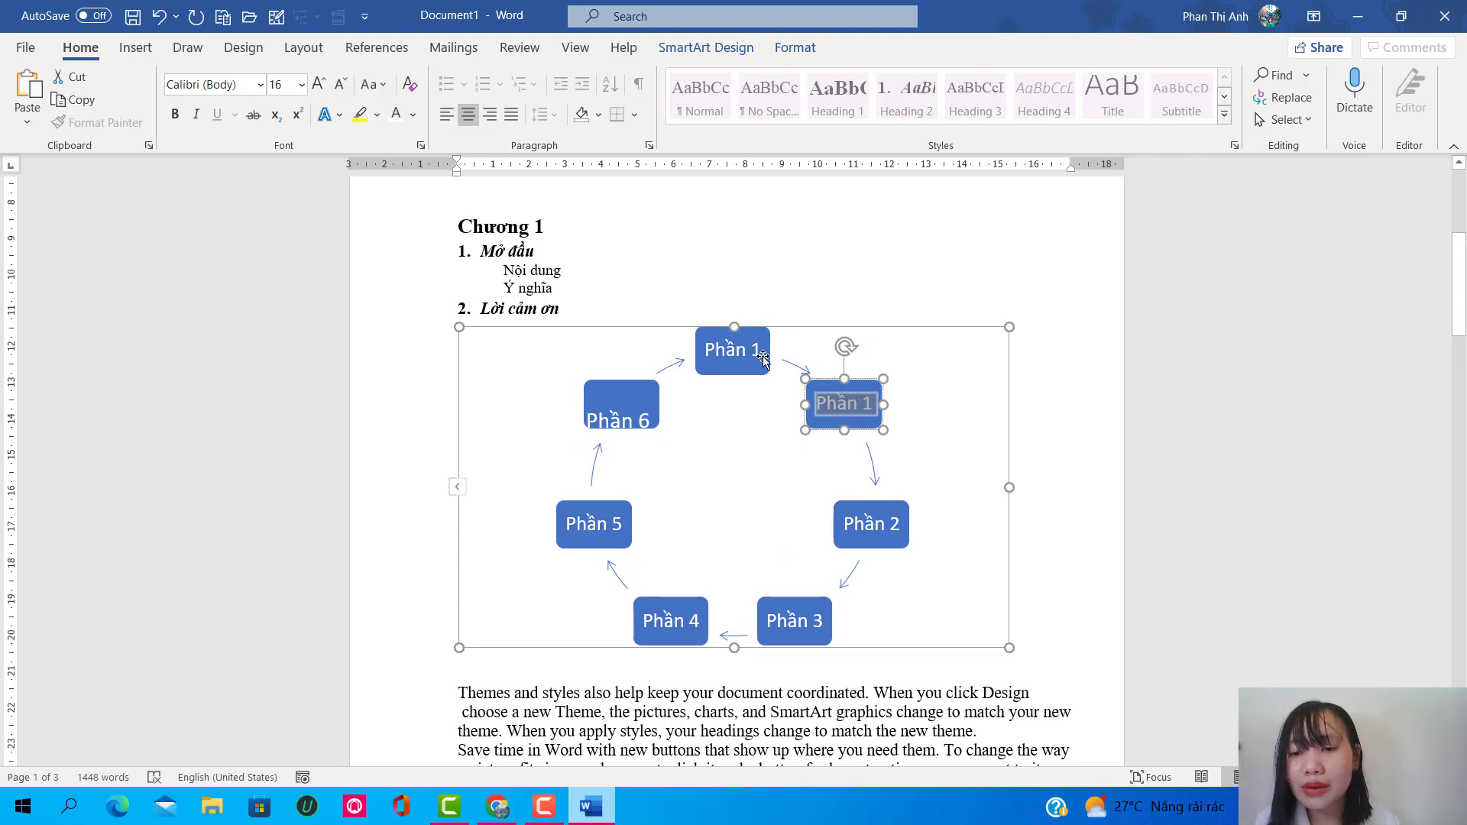
{"action": "key", "text": "ctrl+z"}
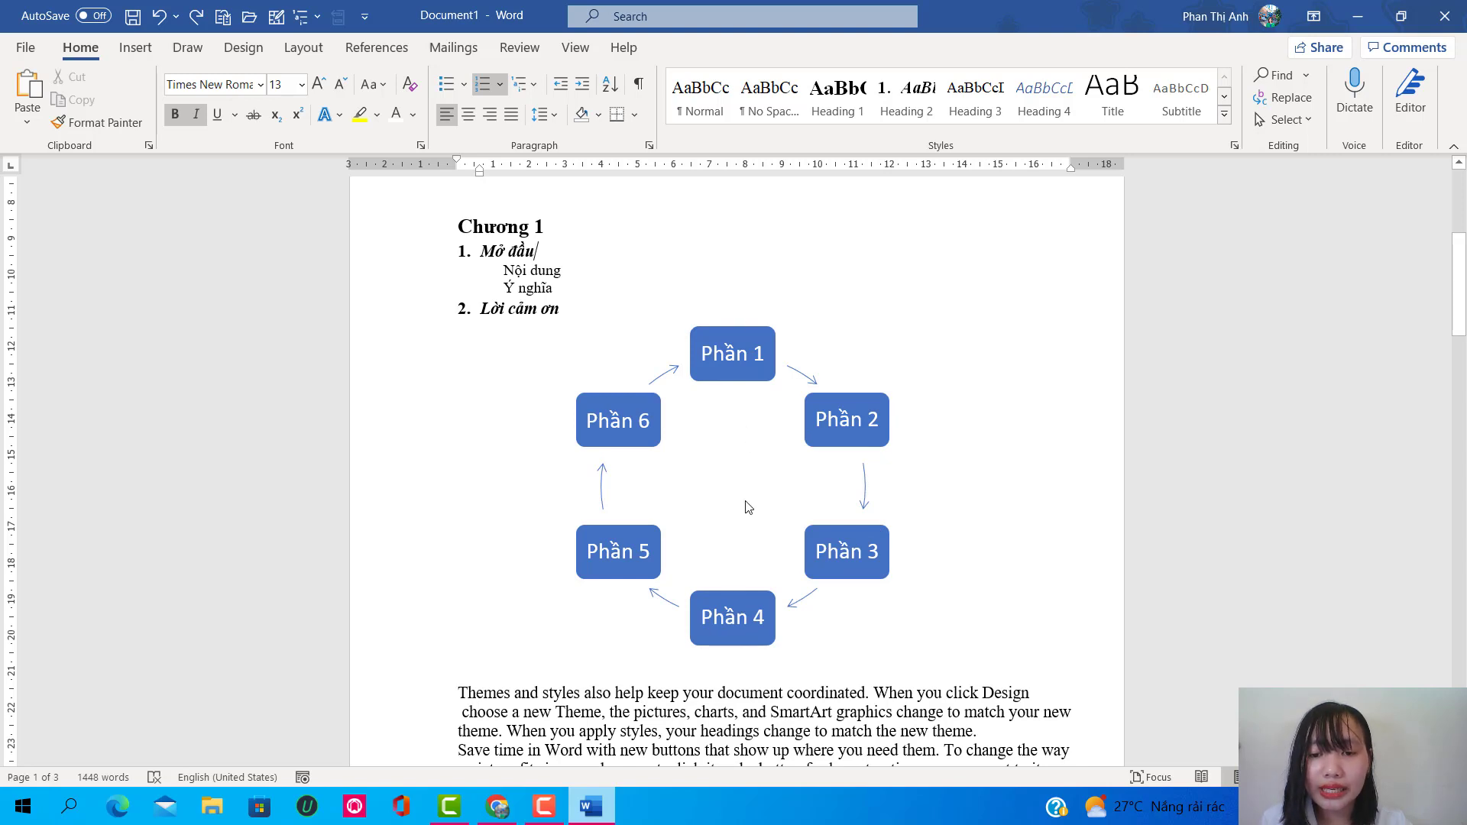
{"action": "left_click", "coordinate": [853, 407]}
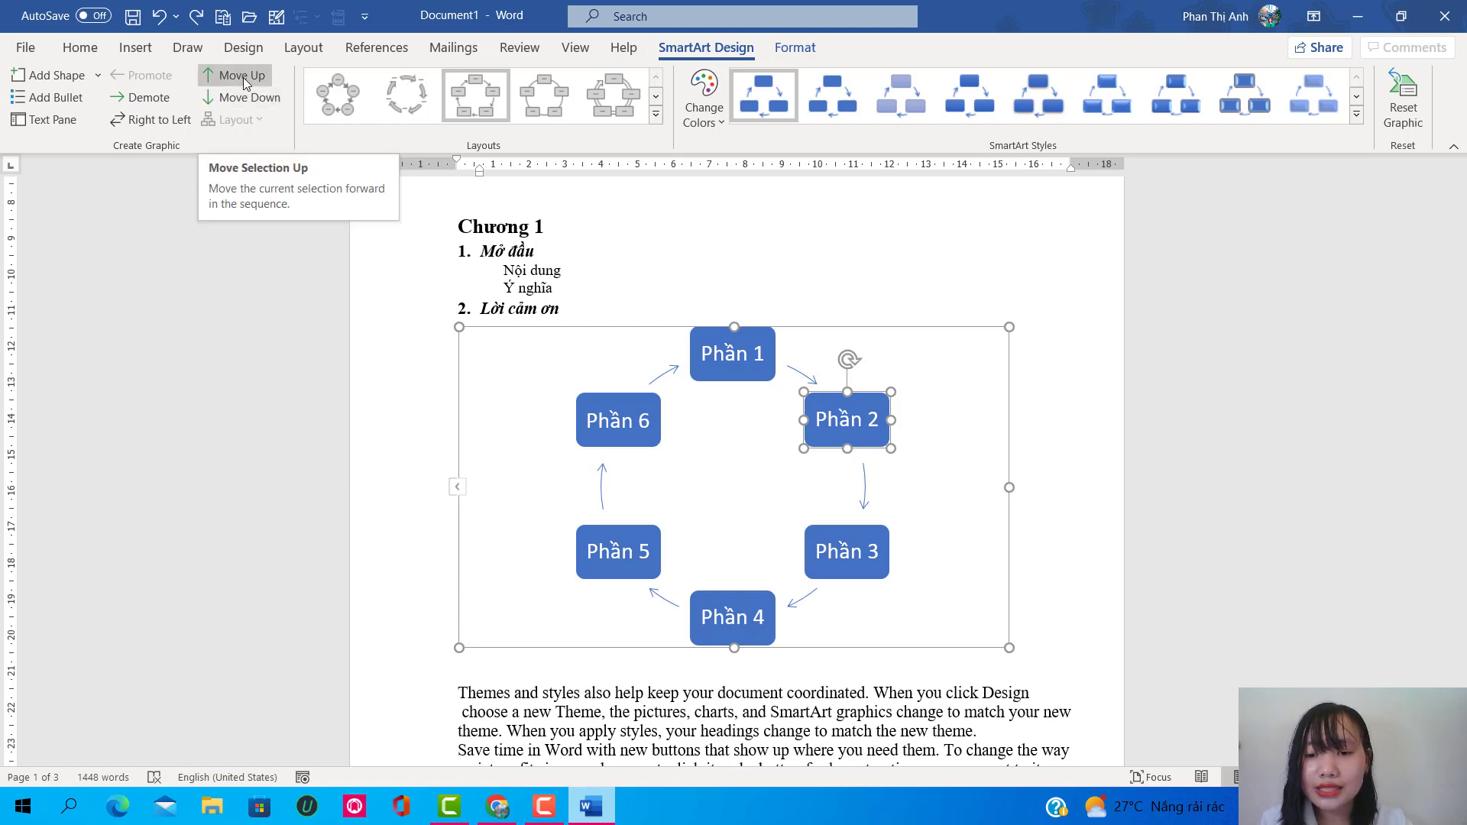
{"action": "left_click", "coordinate": [243, 77]}
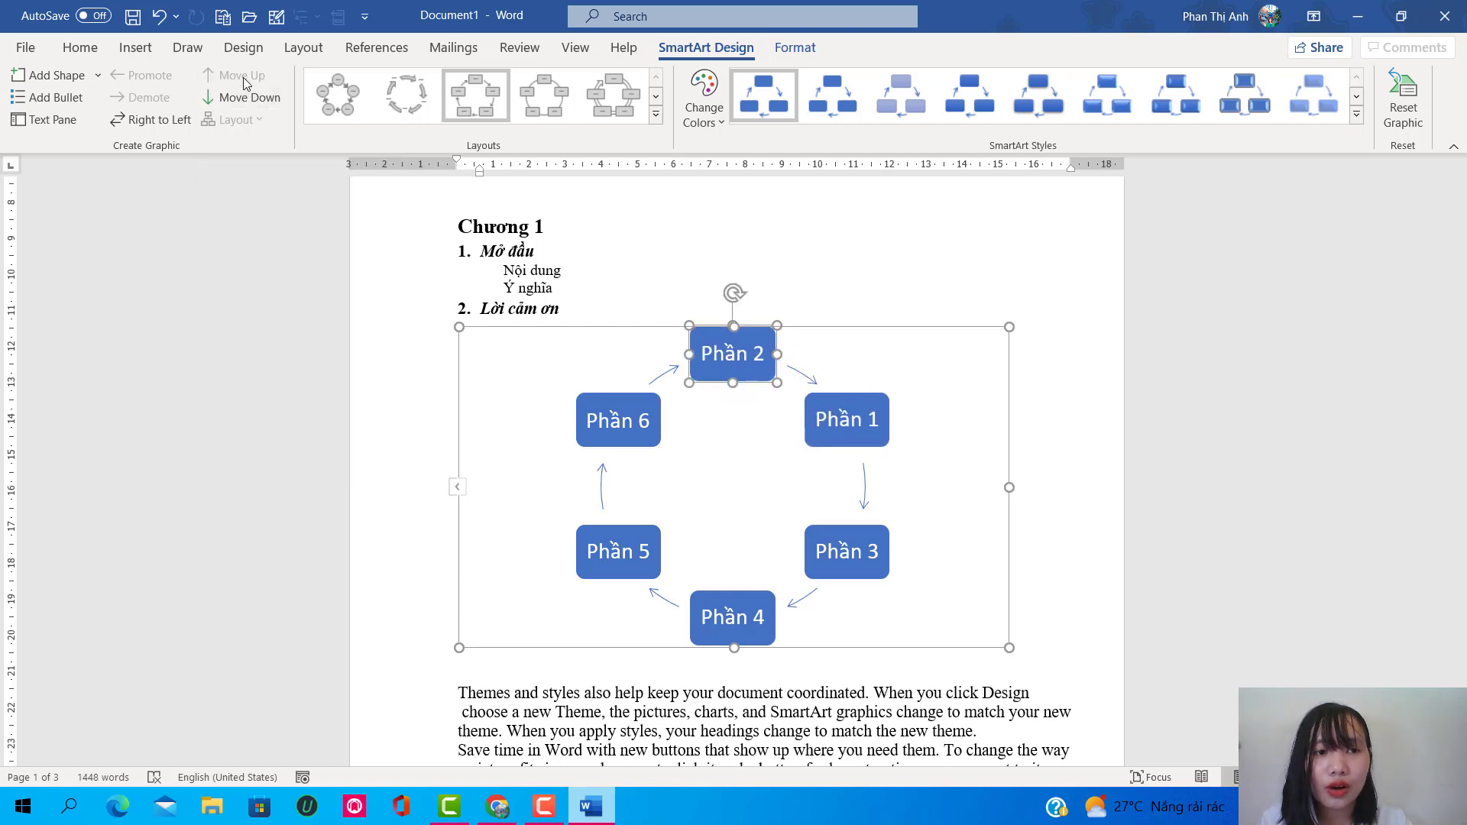
{"action": "left_click", "coordinate": [243, 97]}
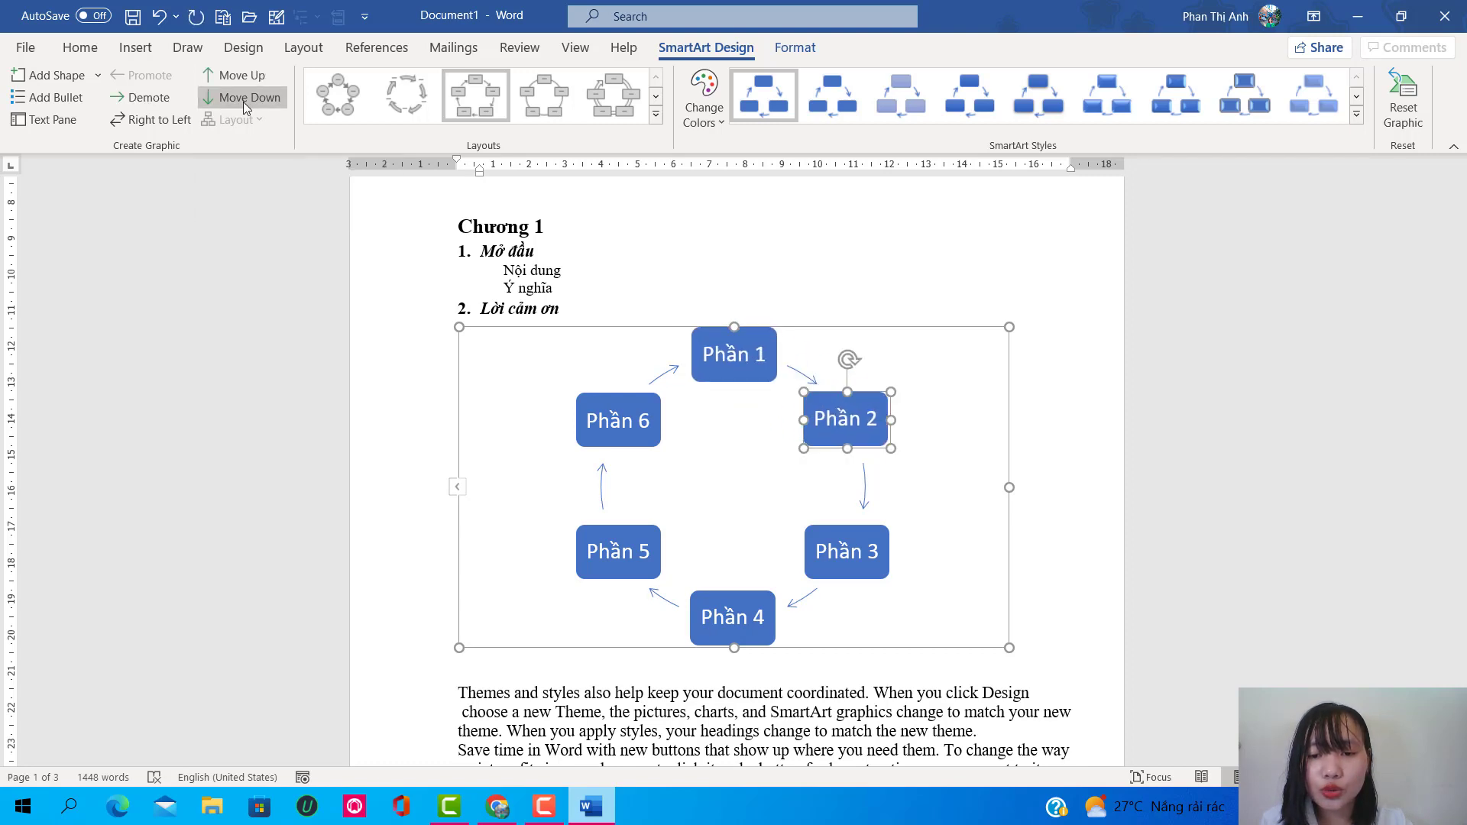
{"action": "left_click", "coordinate": [245, 97]}
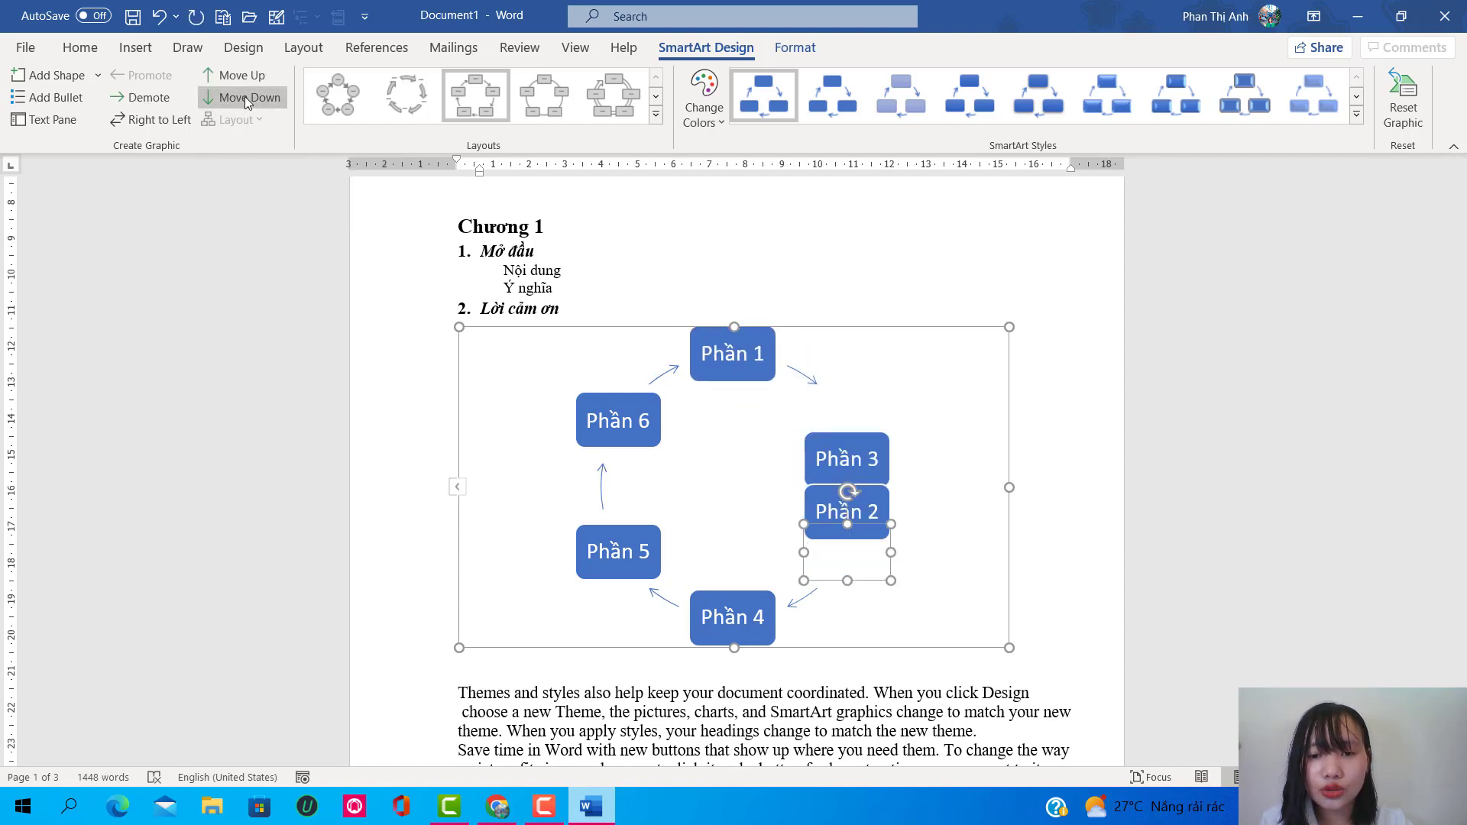
{"action": "left_click", "coordinate": [244, 96]}
{"action": "left_click", "coordinate": [245, 96]}
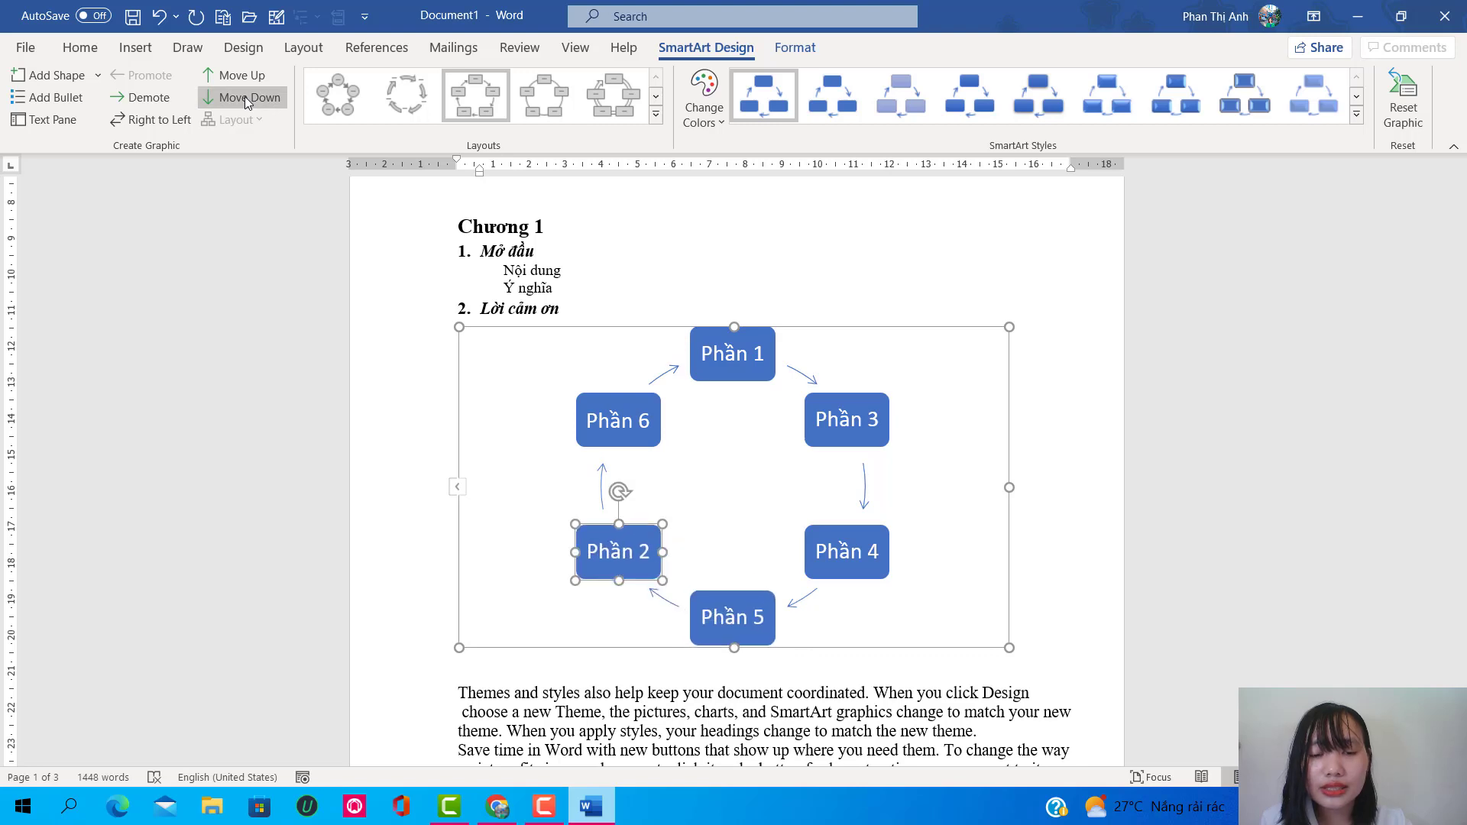
{"action": "left_click", "coordinate": [244, 96]}
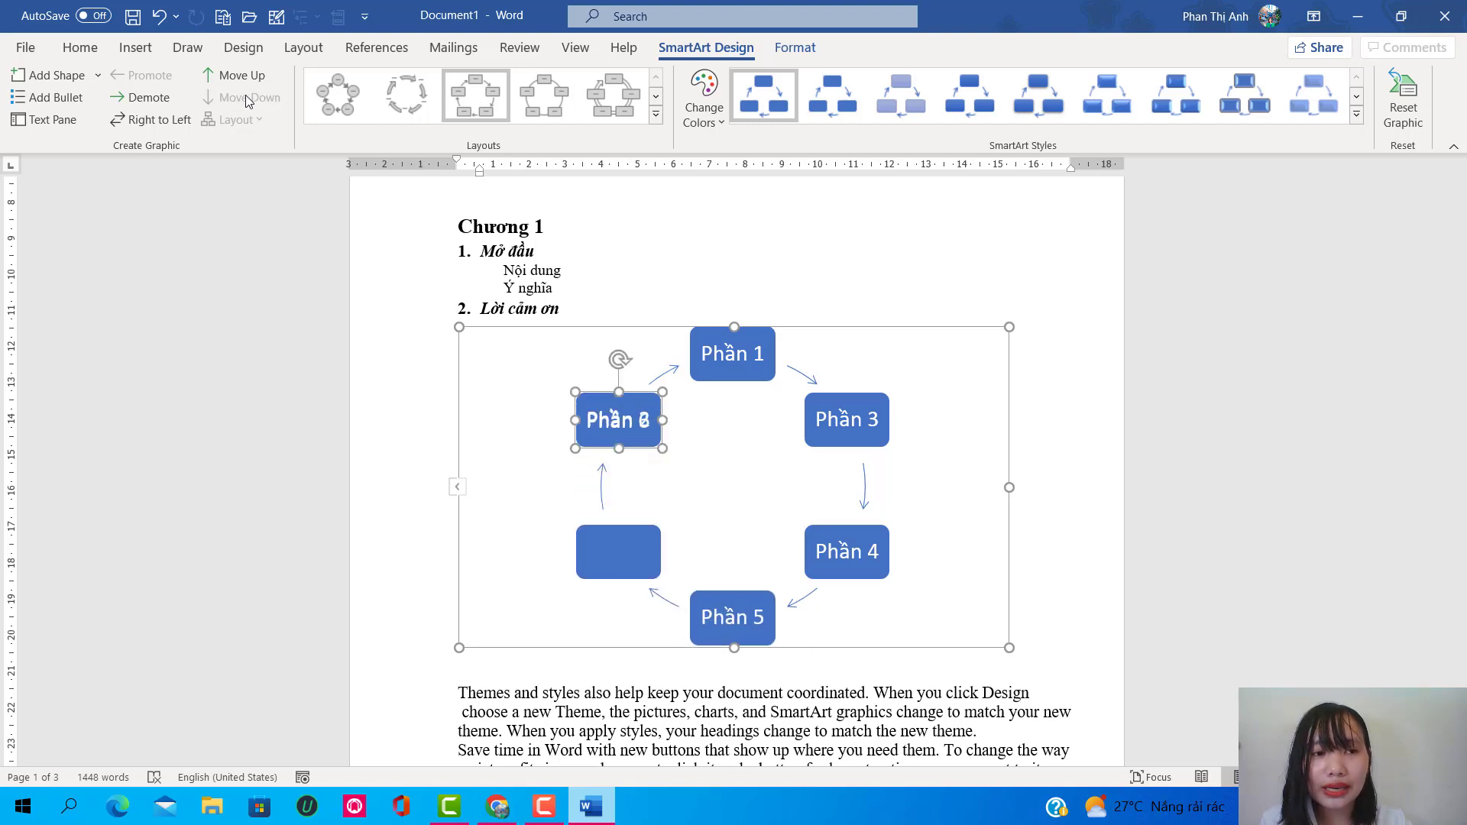
{"action": "left_click", "coordinate": [246, 76]}
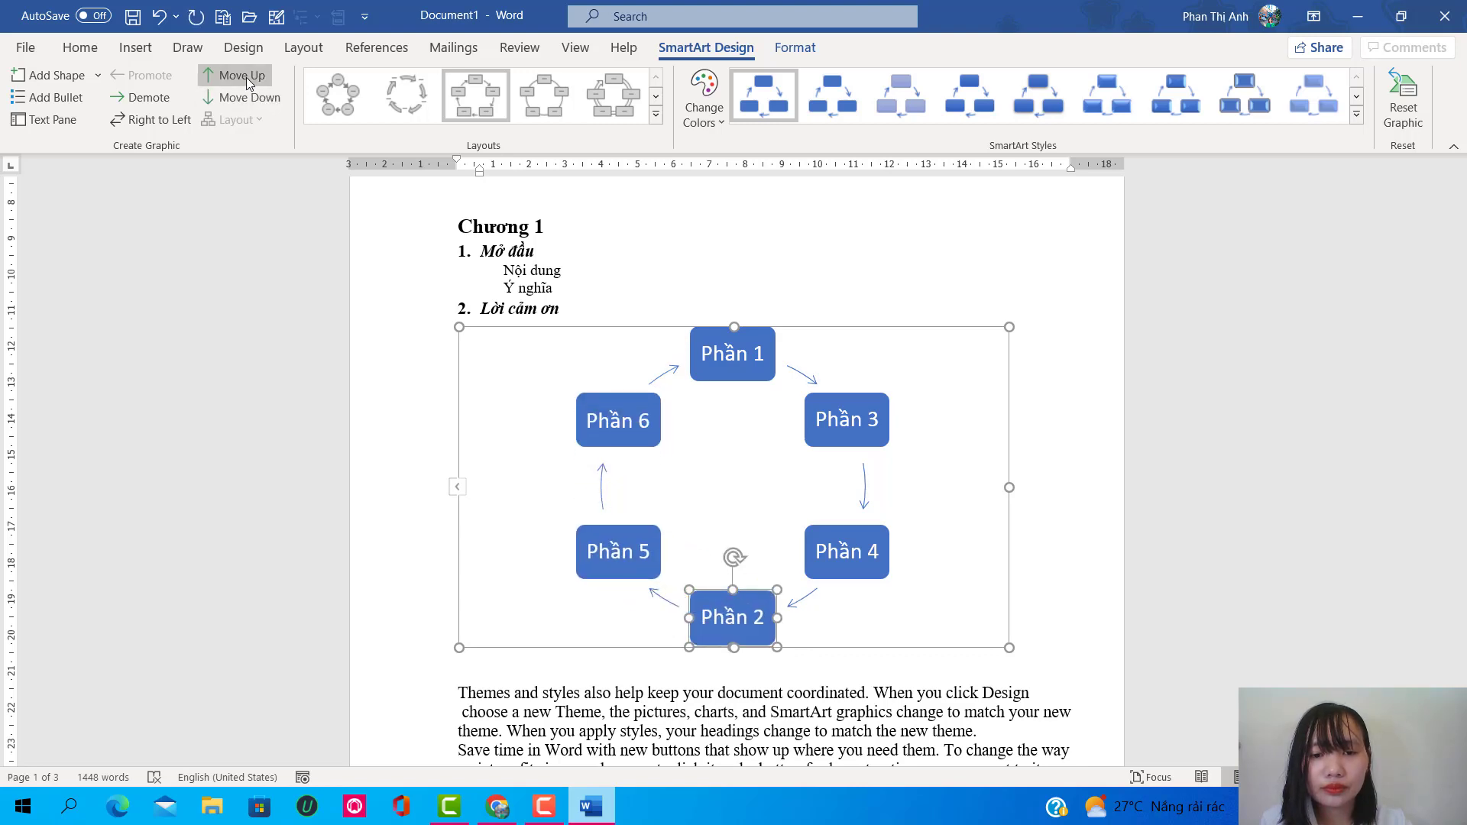
{"action": "left_click", "coordinate": [246, 76]}
{"action": "left_click", "coordinate": [246, 76]}
{"action": "key", "text": "Escape"}
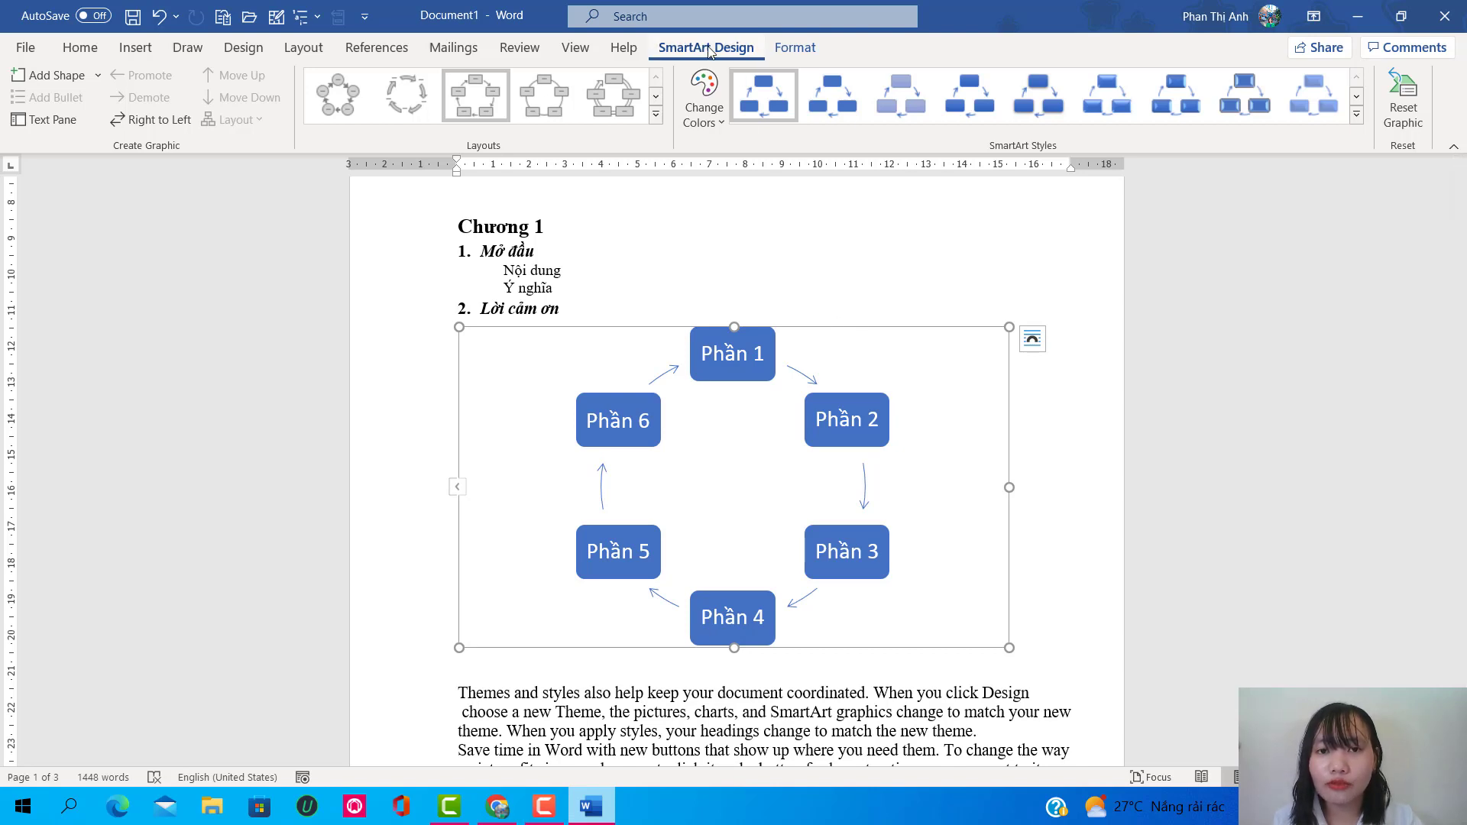
Step: Apply a 3-D SmartArt style to the six-part cycle diagram
{"action": "left_click", "coordinate": [1357, 115]}
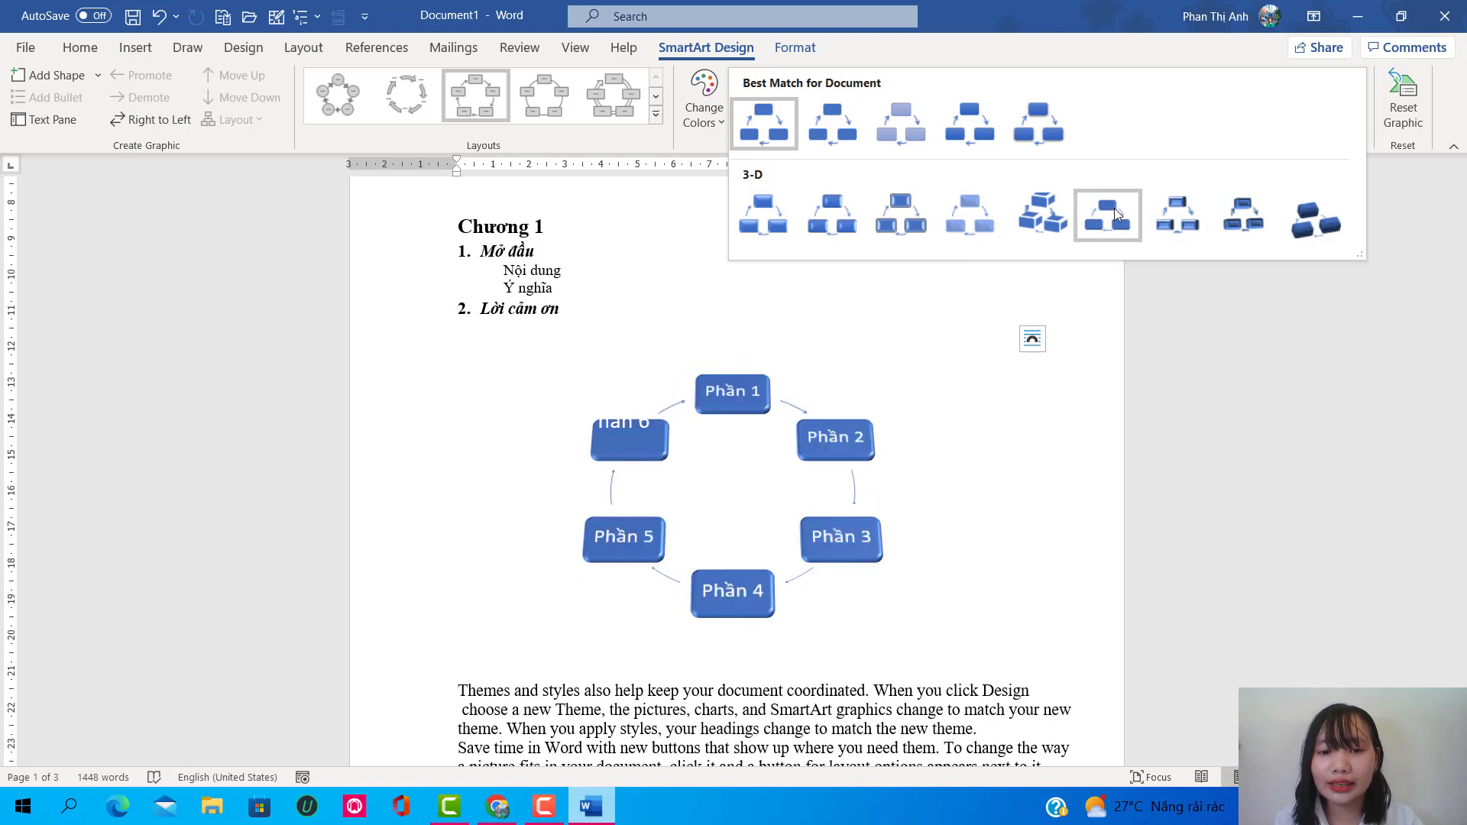
{"action": "left_click", "coordinate": [902, 216]}
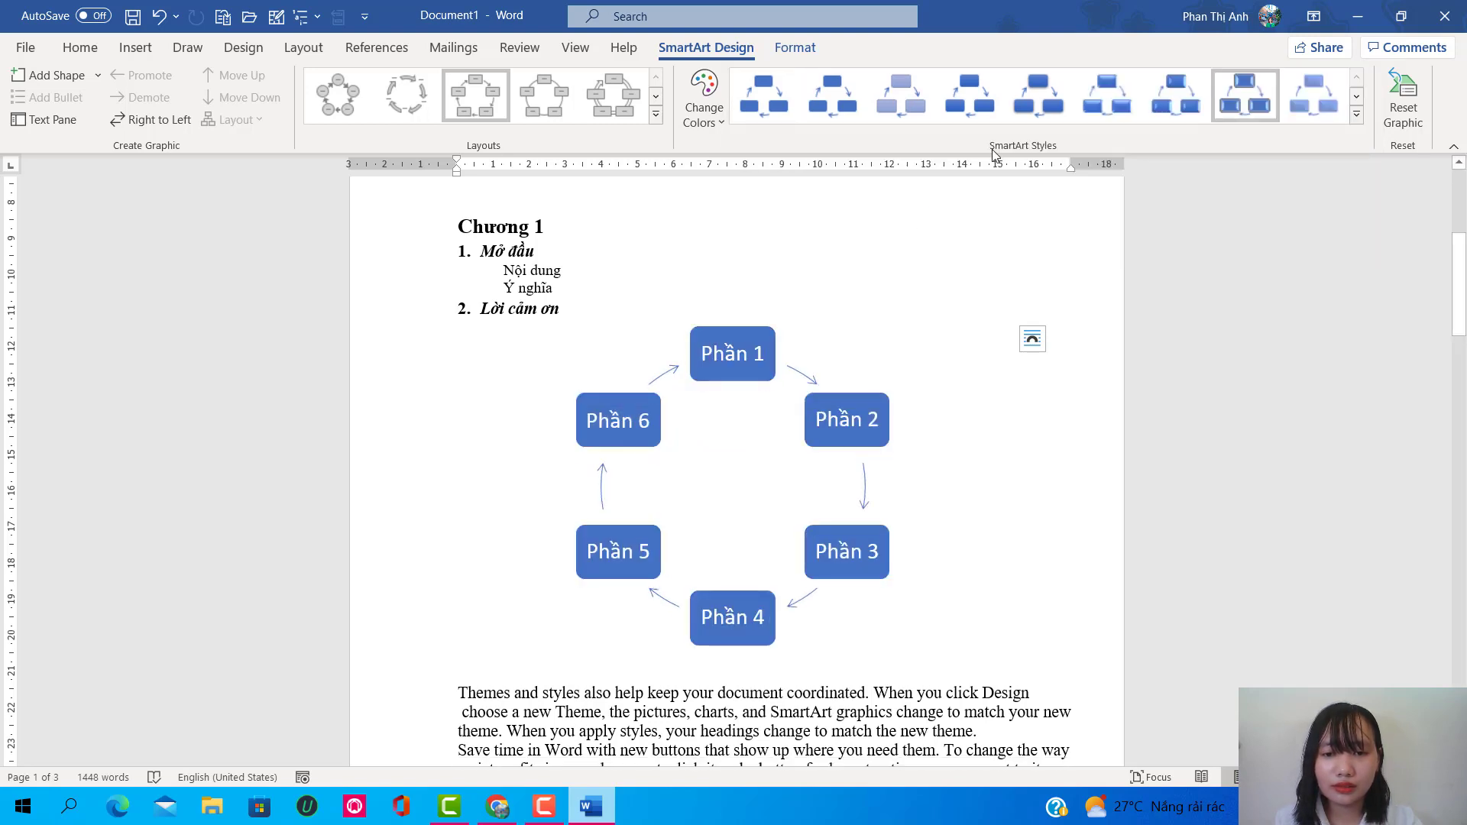
{"action": "left_click", "coordinate": [989, 240]}
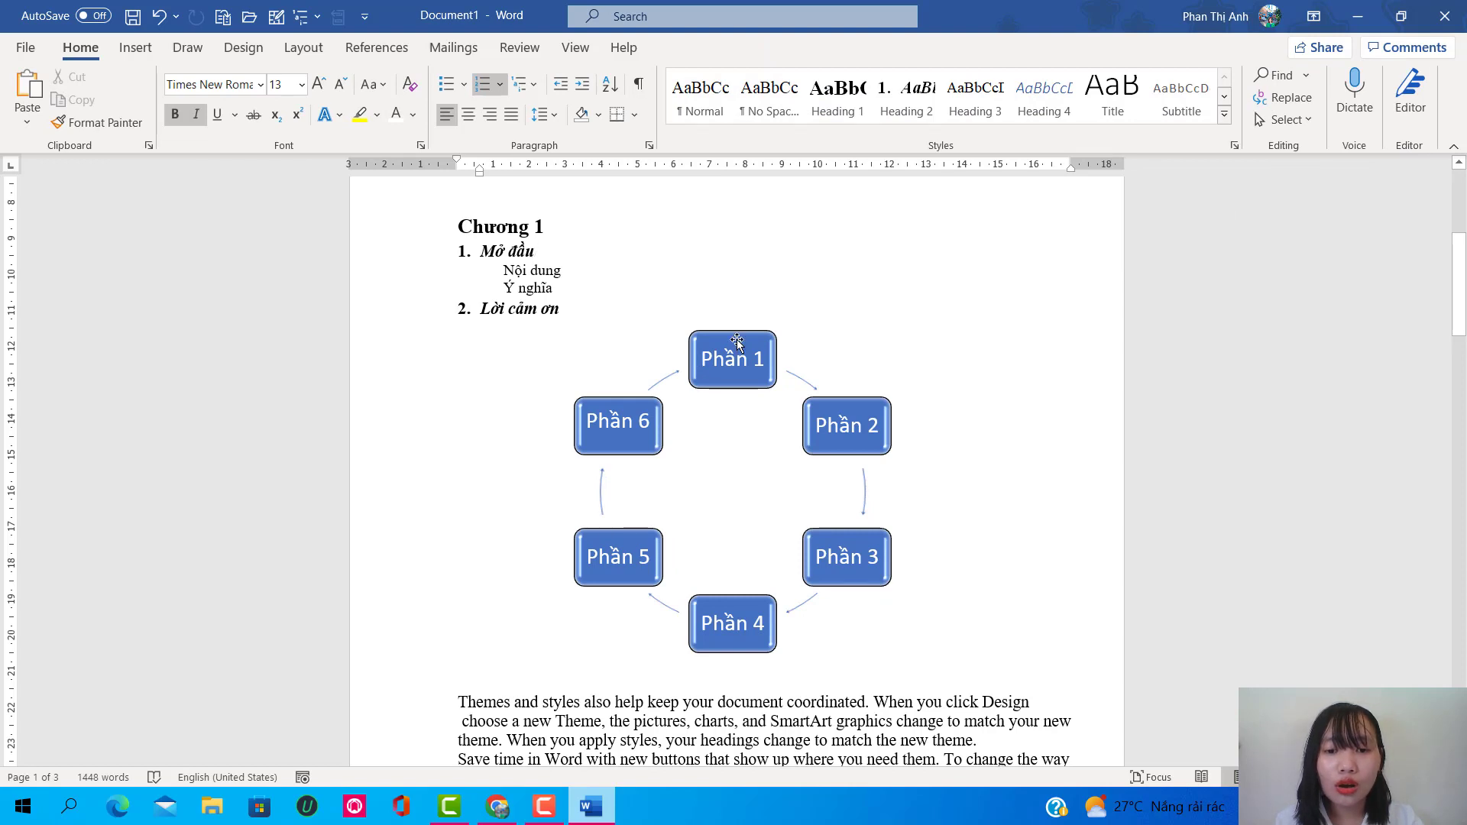
Step: Recolour the cycle diagram with Colorful - Accent Colors
{"action": "left_click", "coordinate": [816, 345]}
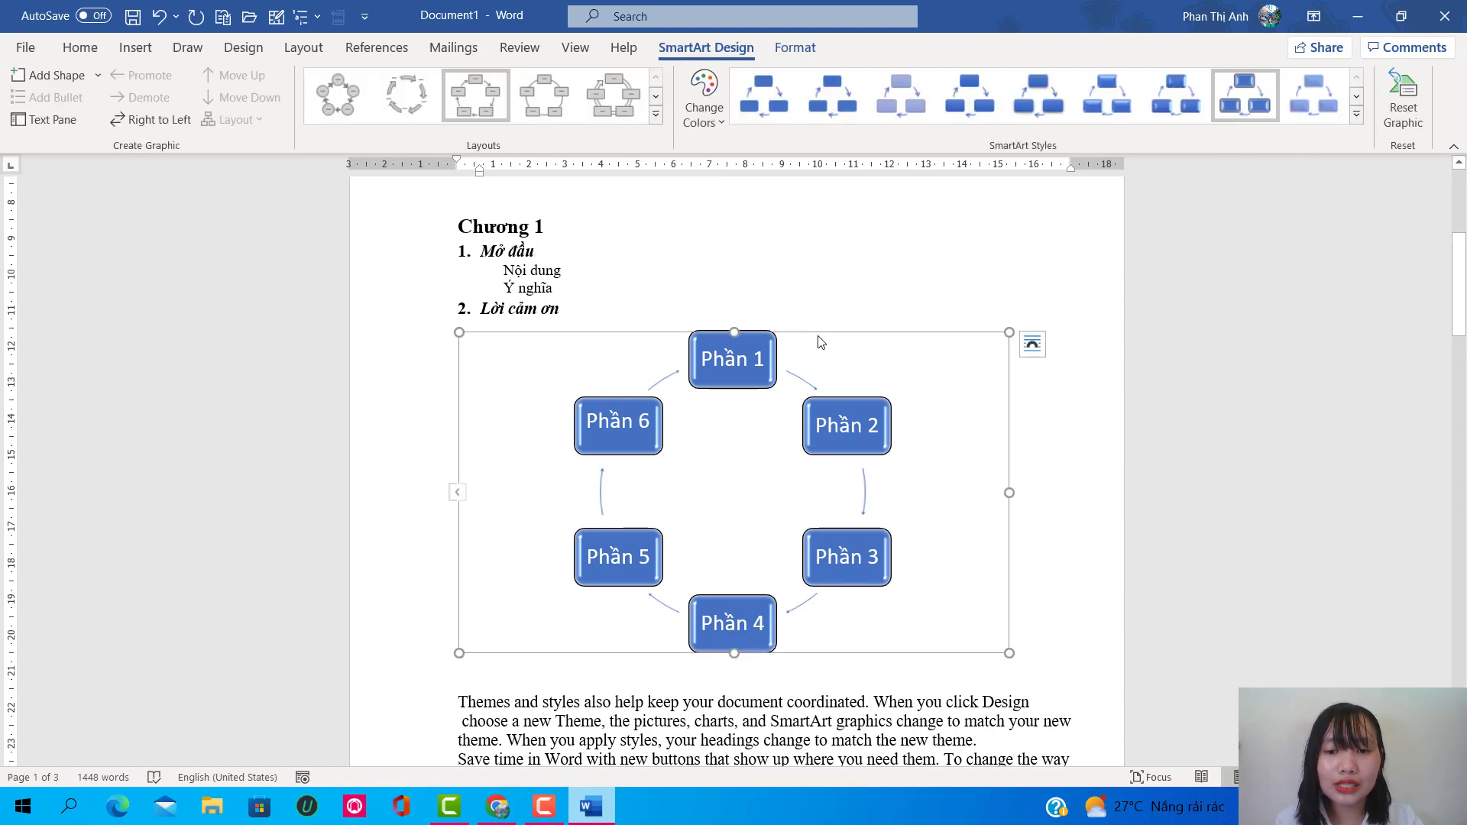
{"action": "left_click", "coordinate": [703, 114]}
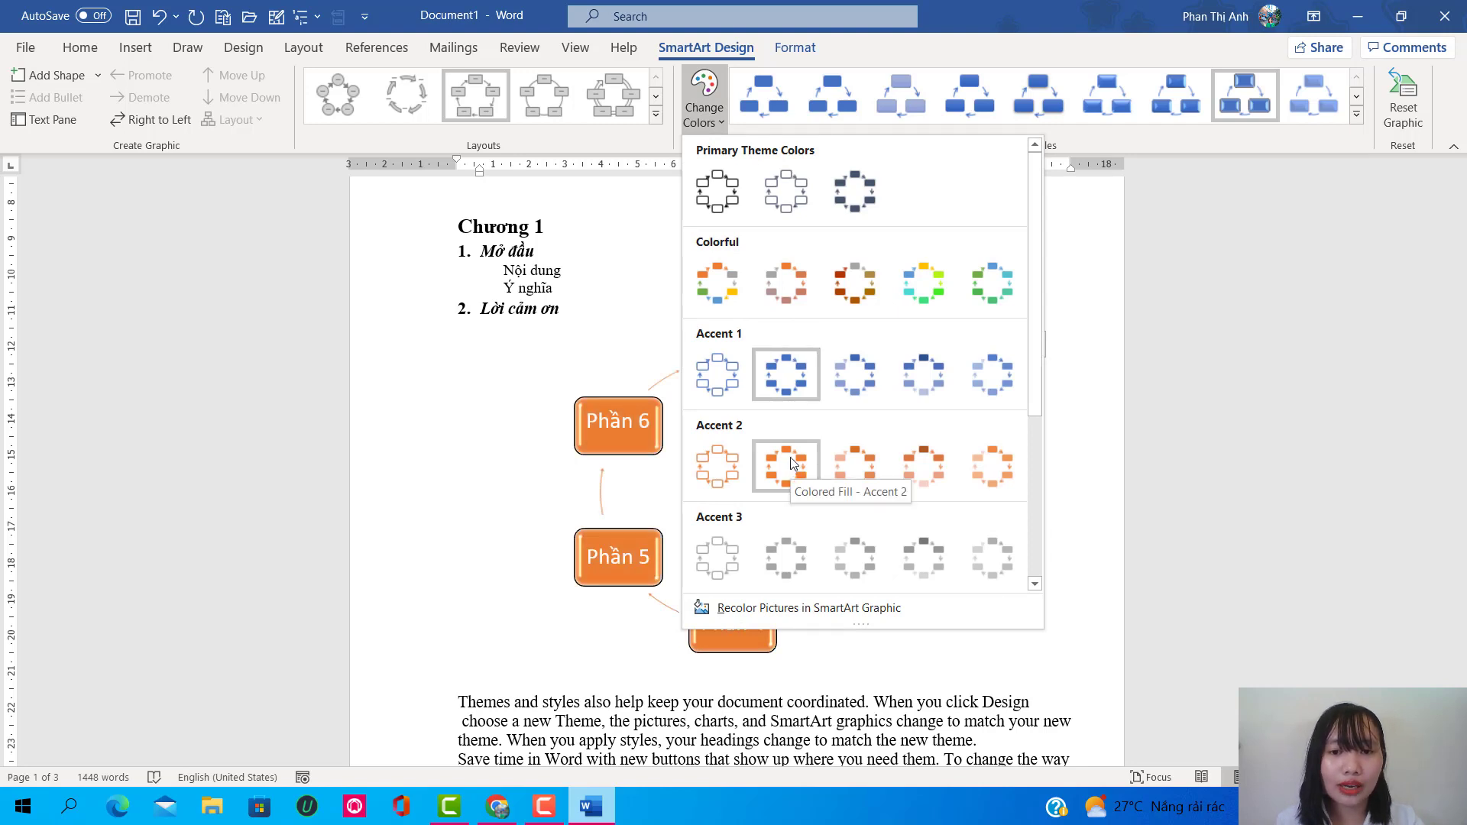
{"action": "left_click", "coordinate": [718, 282]}
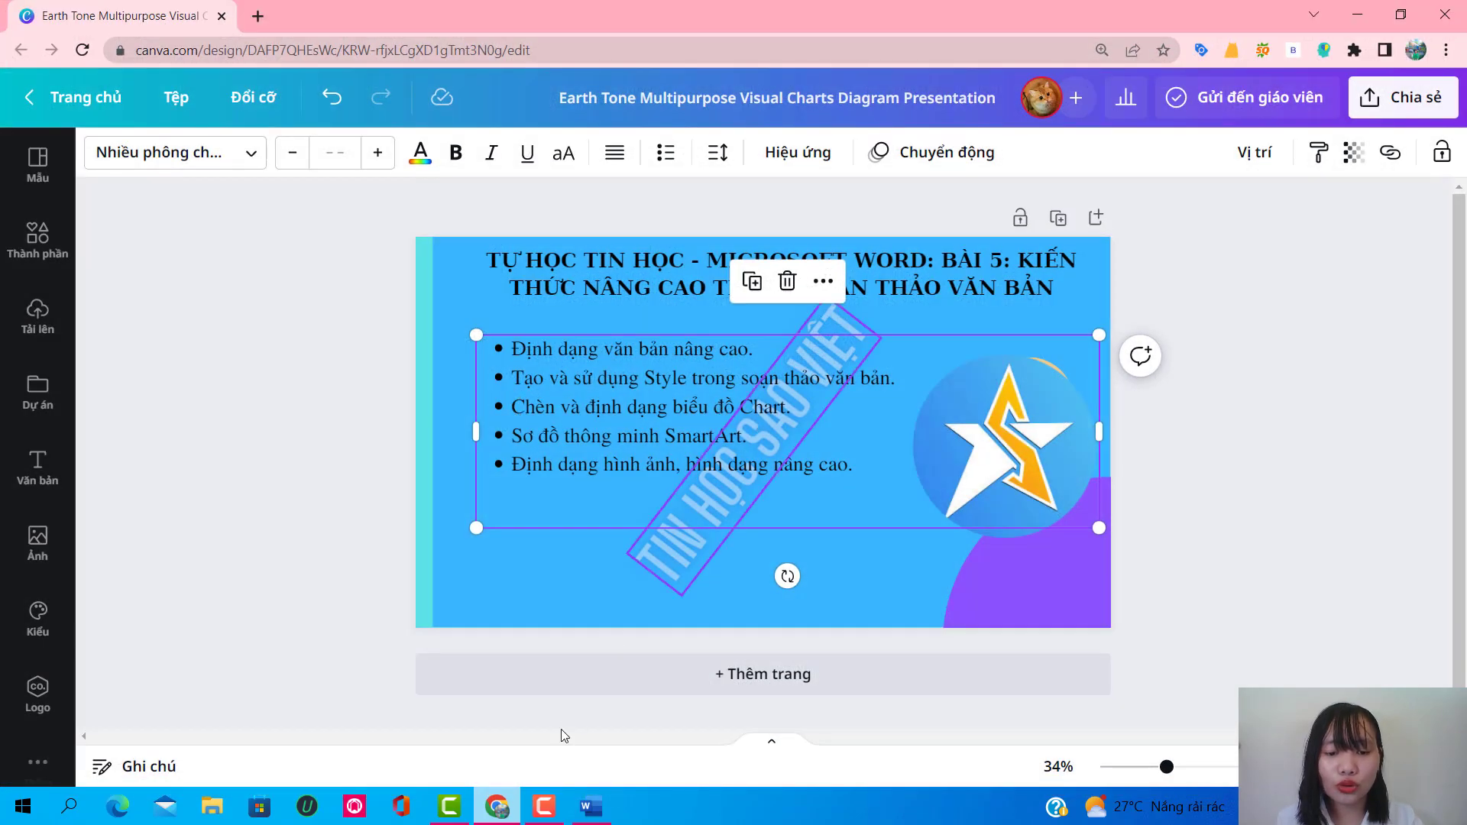
Step: Switch from the Canva slide back to the Word document
{"action": "left_click", "coordinate": [593, 809]}
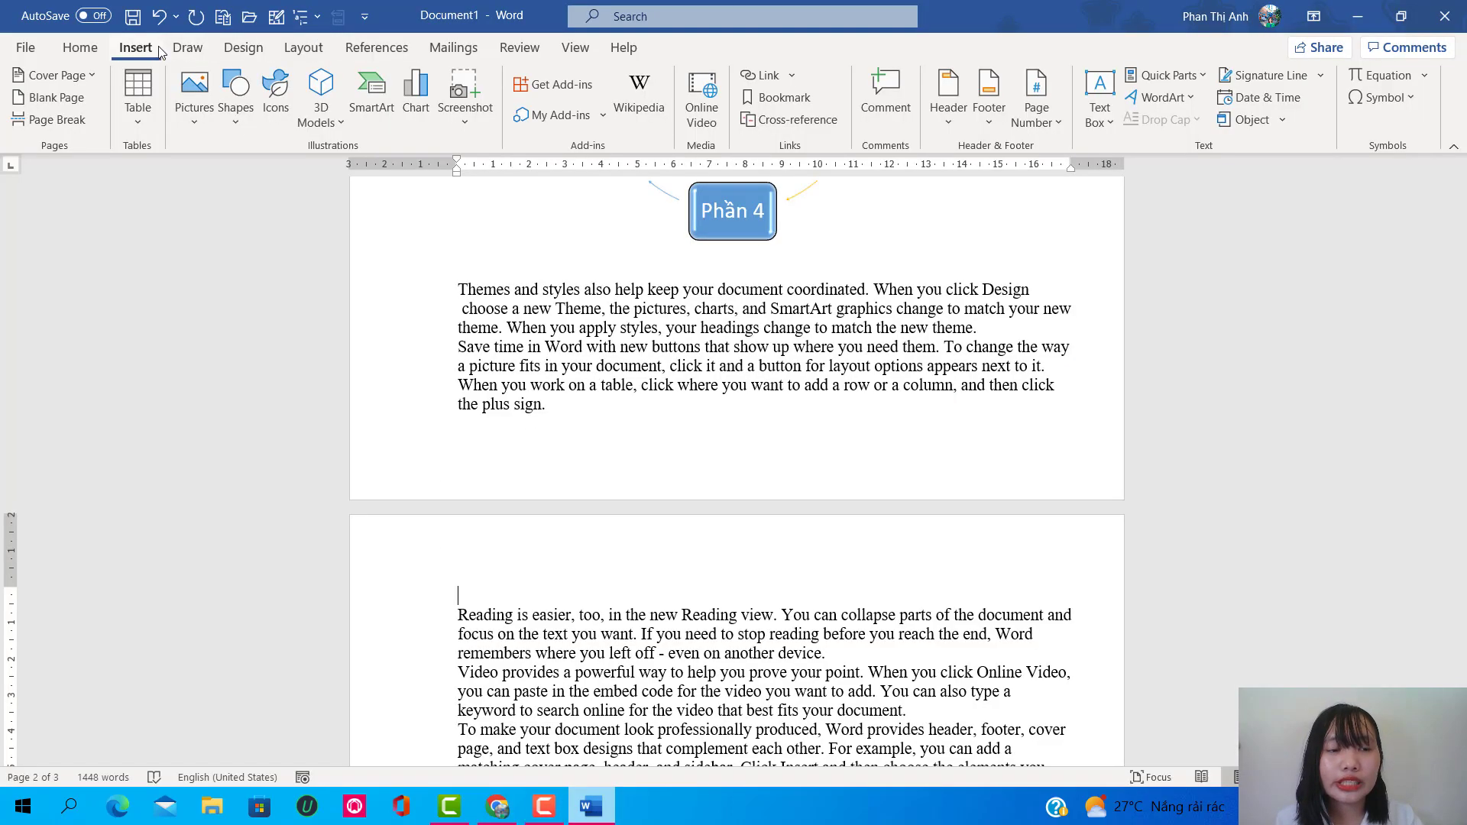
Step: Open Insert Chart and compare the templates, column, line, pie, bar, area, scatter and map types
{"action": "left_click", "coordinate": [417, 97]}
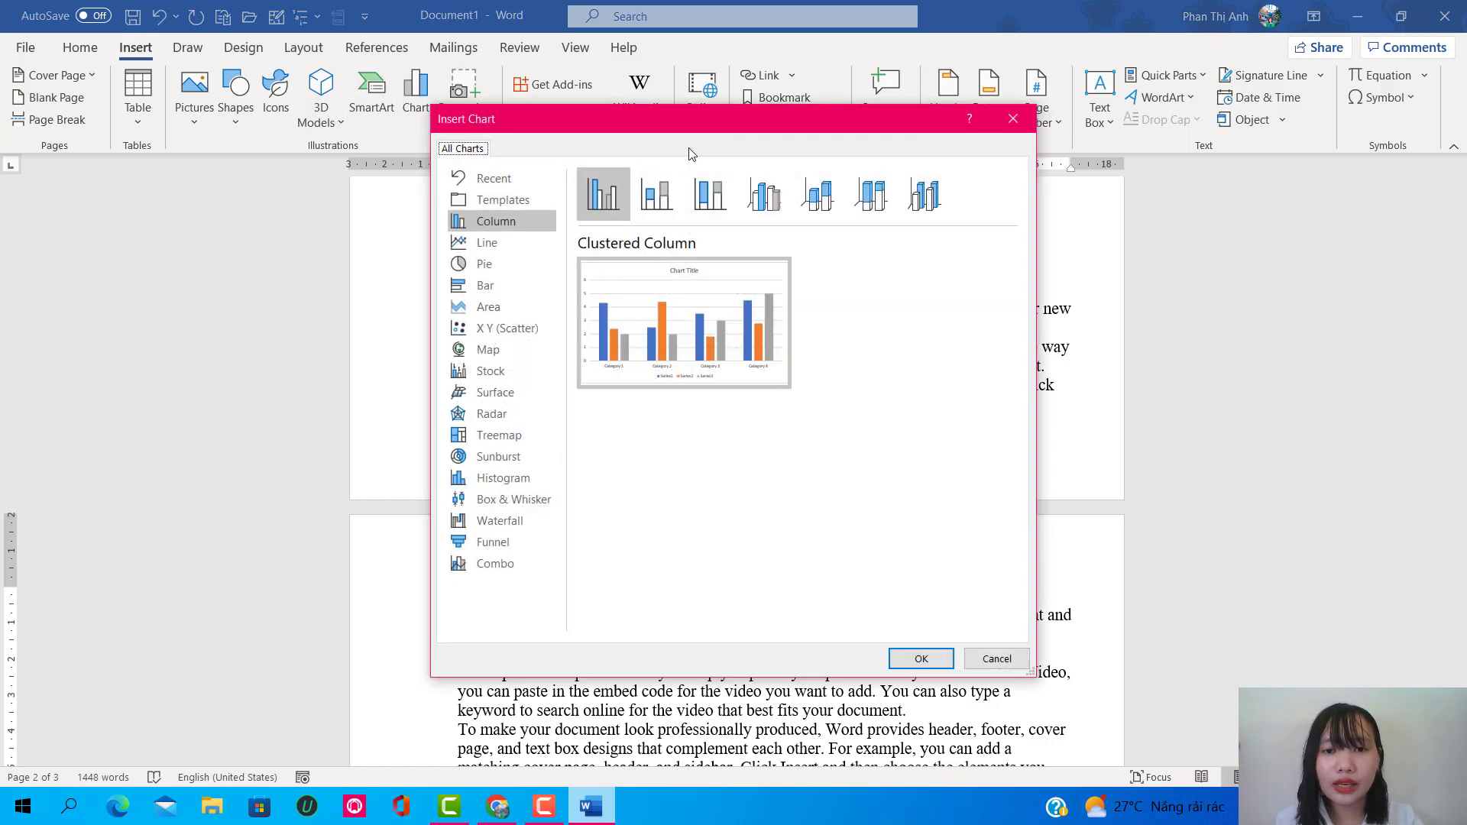
{"action": "left_click_drag", "start_coordinate": [797, 146], "coordinate": [923, 169]}
{"action": "left_click", "coordinate": [635, 221]}
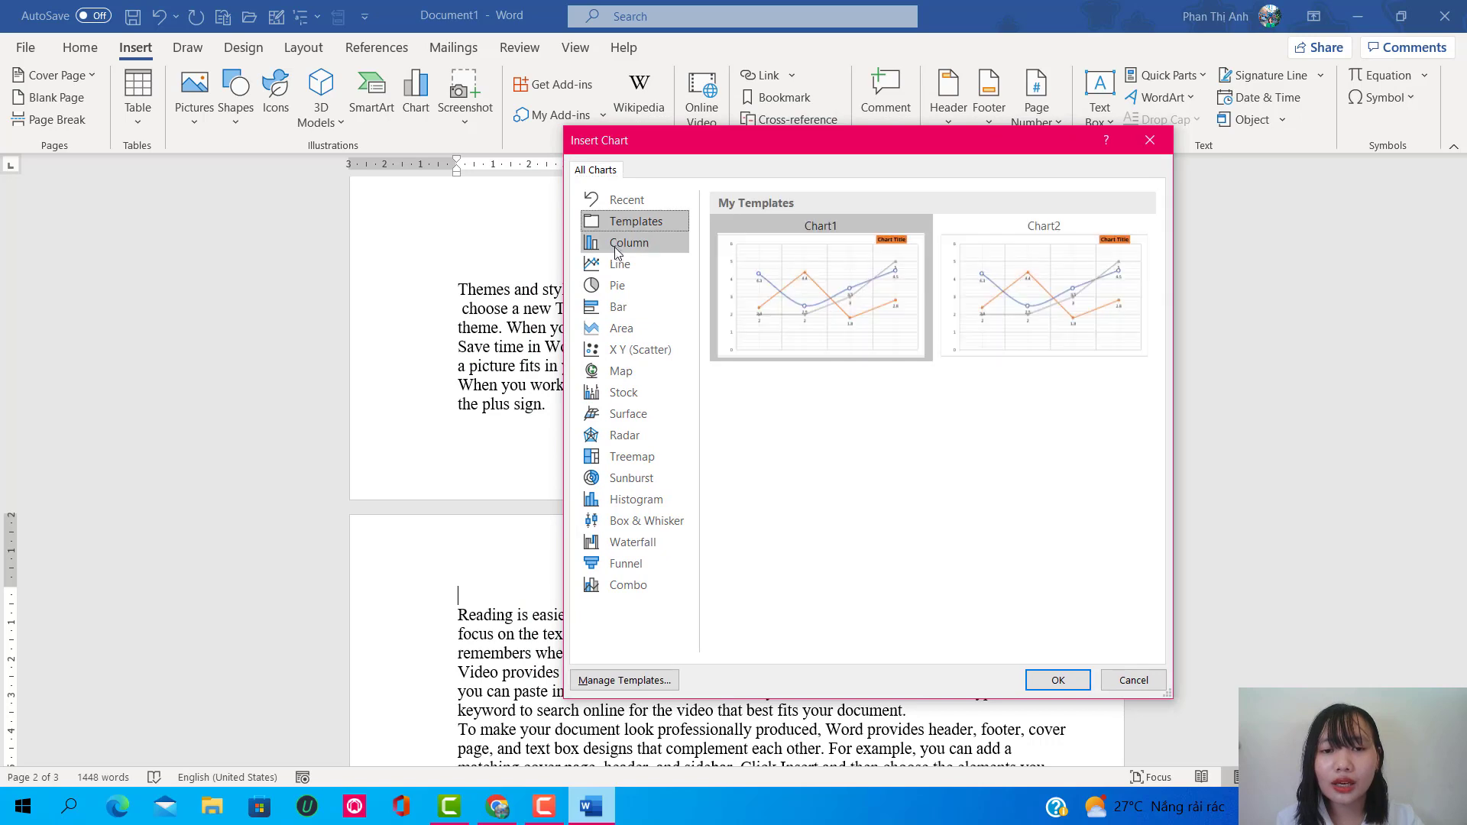
{"action": "left_click", "coordinate": [629, 242]}
{"action": "left_click", "coordinate": [618, 266]}
{"action": "left_click", "coordinate": [619, 307]}
{"action": "left_click", "coordinate": [618, 285]}
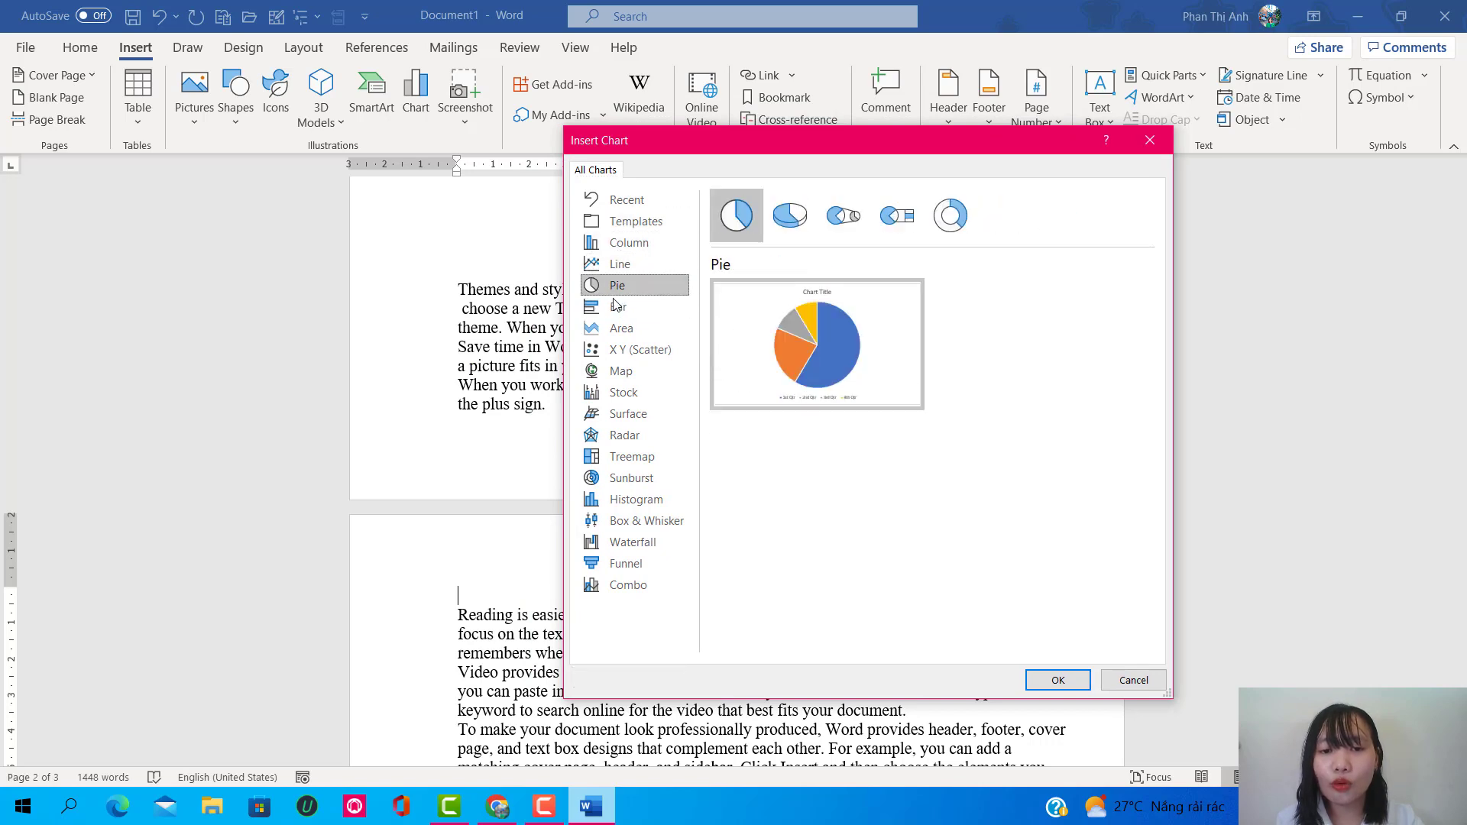
{"action": "left_click", "coordinate": [619, 328]}
{"action": "left_click", "coordinate": [621, 350]}
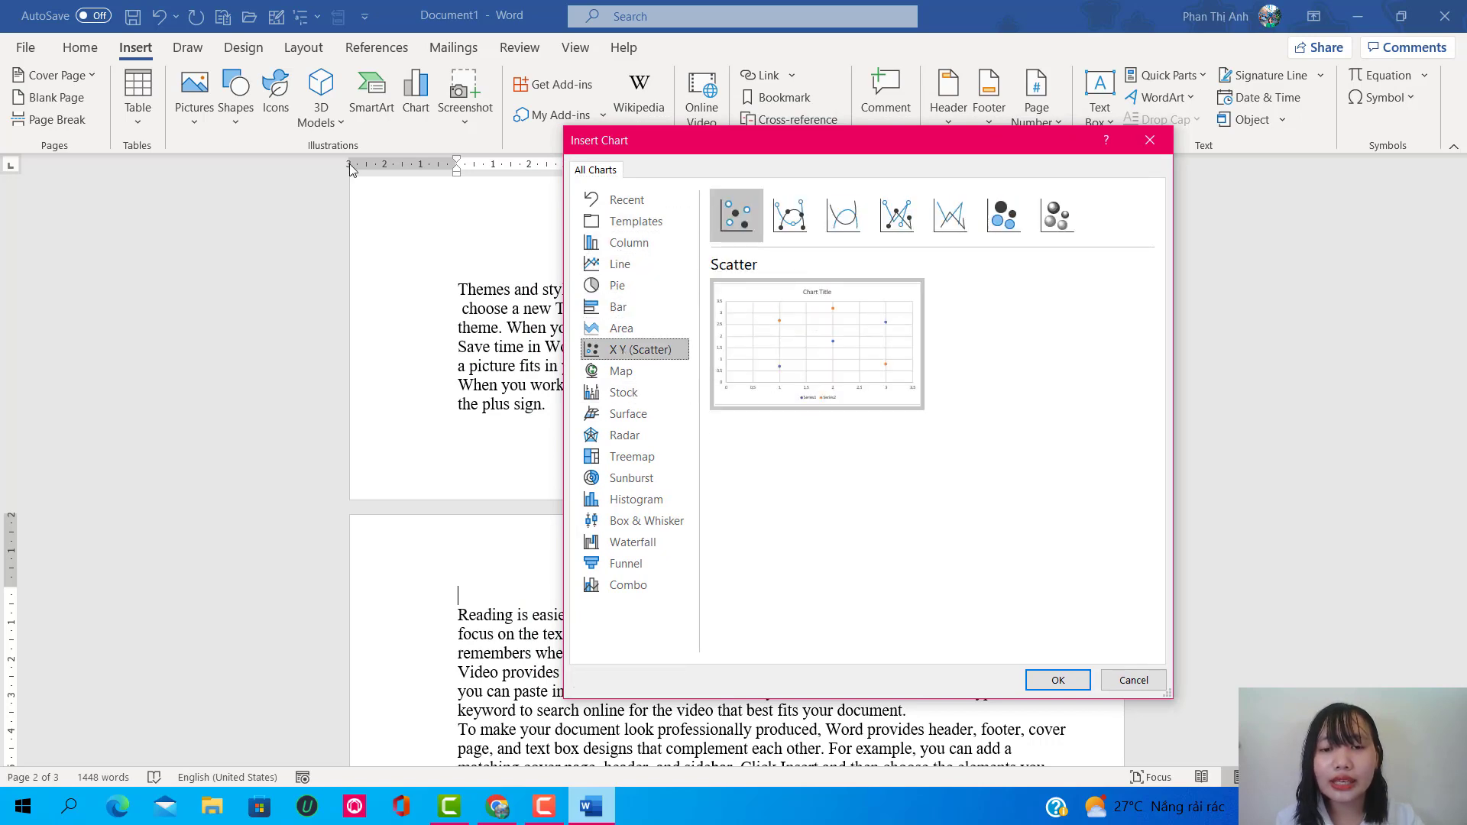
{"action": "left_click", "coordinate": [620, 329]}
{"action": "left_click", "coordinate": [617, 306]}
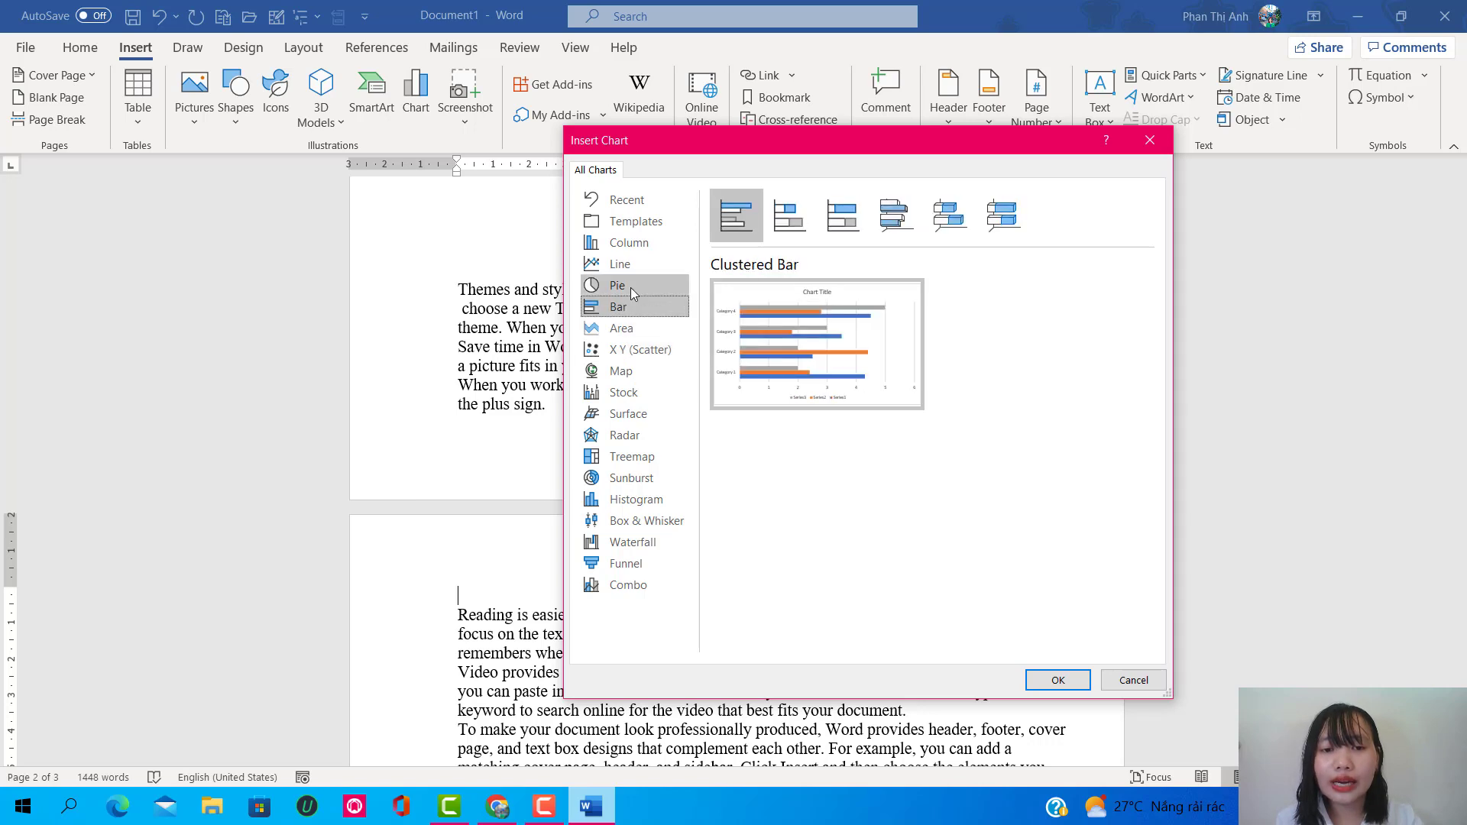
{"action": "left_click", "coordinate": [617, 285]}
{"action": "left_click", "coordinate": [620, 328]}
{"action": "left_click", "coordinate": [623, 372]}
{"action": "left_click", "coordinate": [619, 306]}
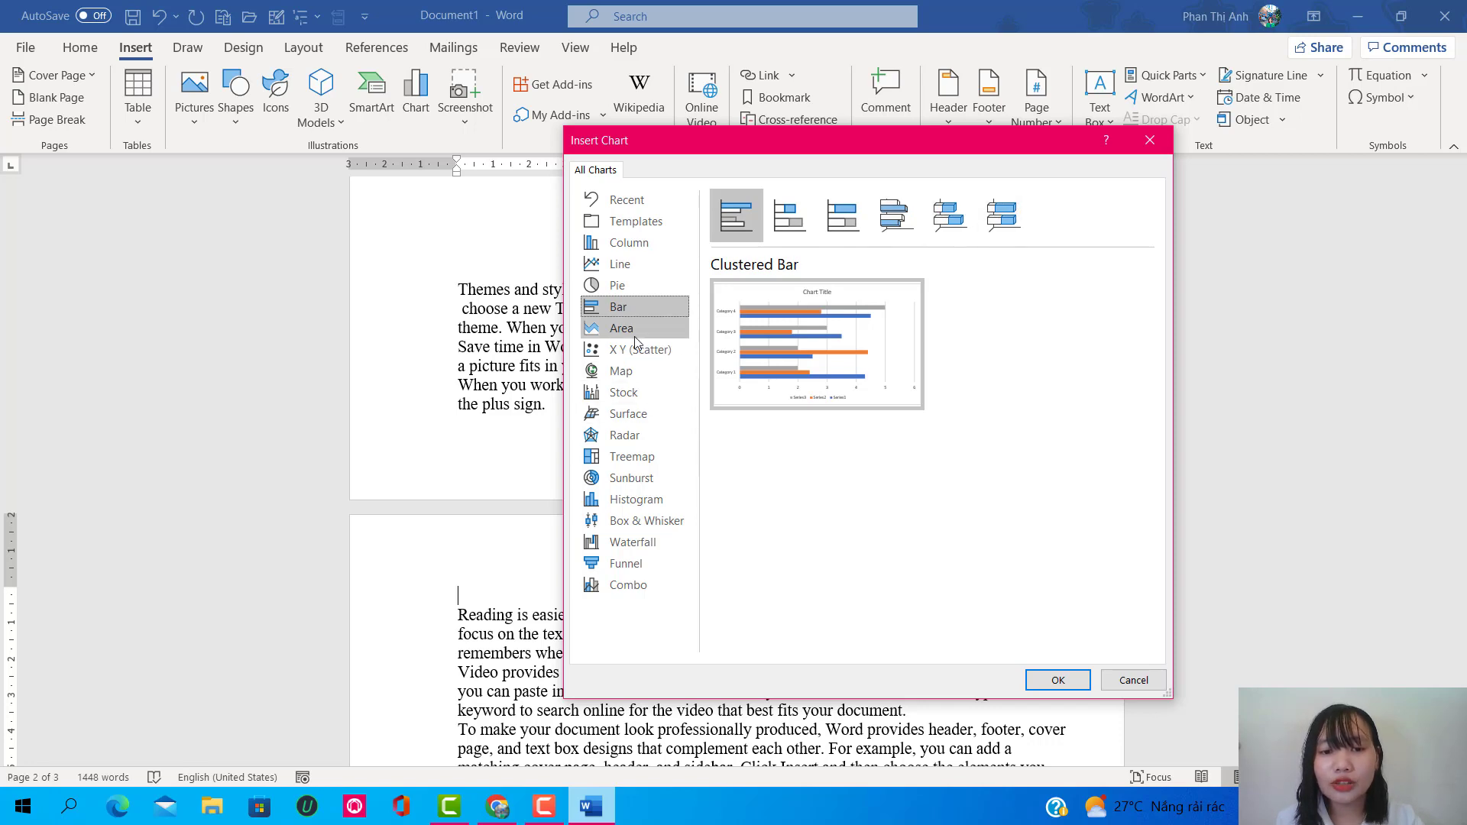
{"action": "left_click", "coordinate": [637, 286]}
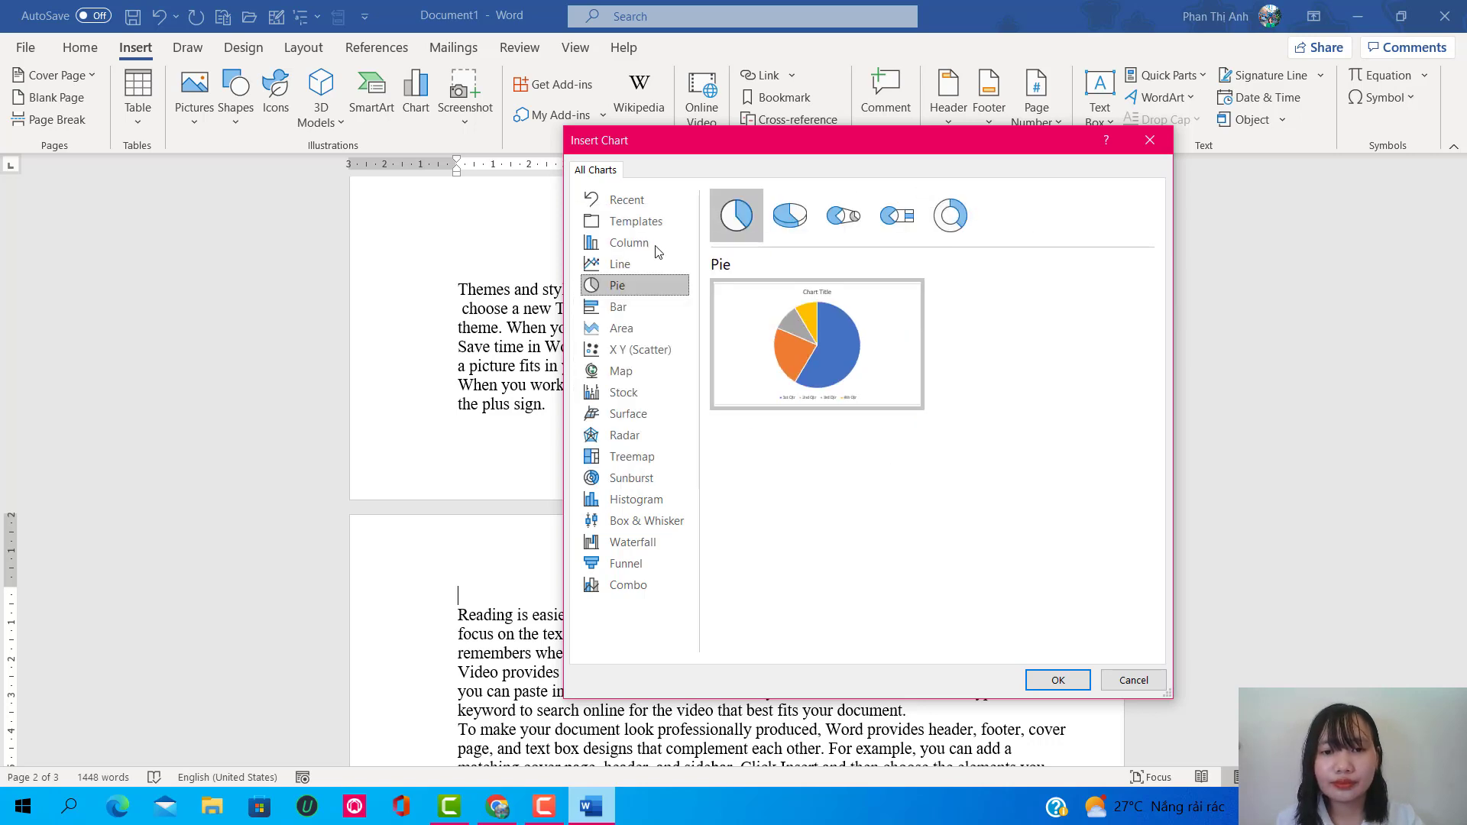
{"action": "left_click", "coordinate": [635, 309]}
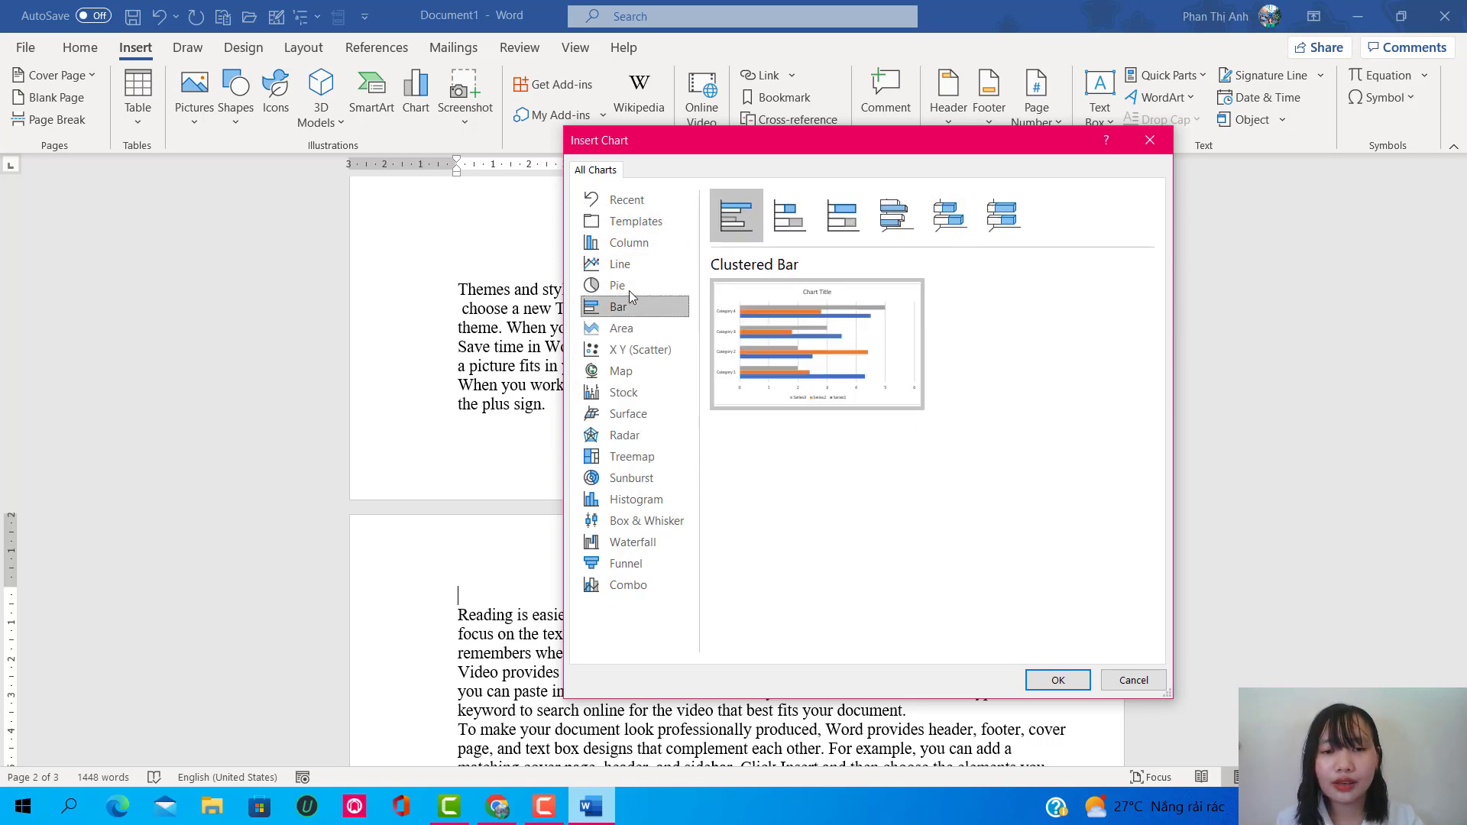
{"action": "left_click", "coordinate": [645, 247]}
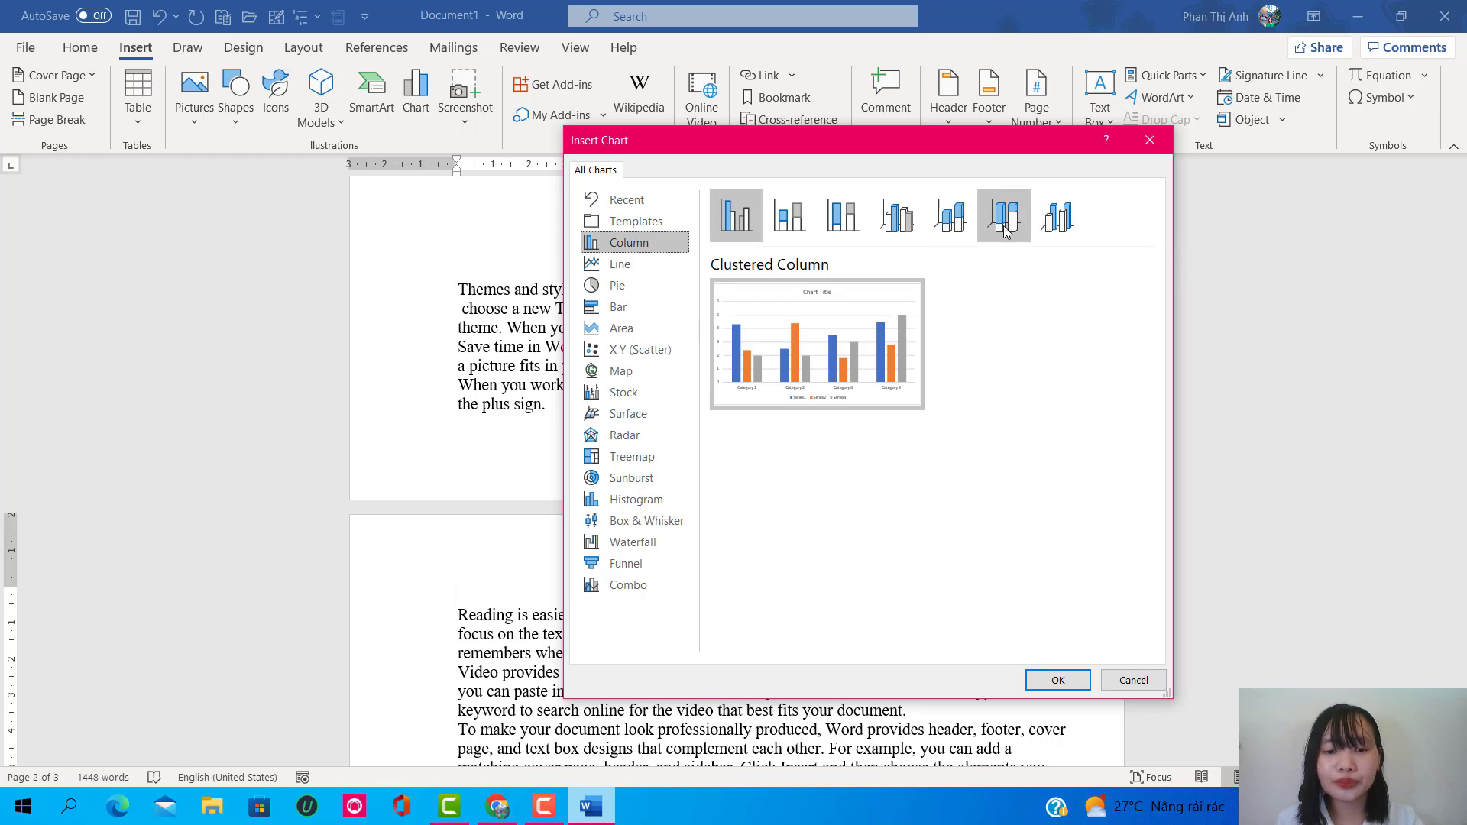
Step: Insert a basic flat pie chart on page 2
{"action": "left_click", "coordinate": [638, 288]}
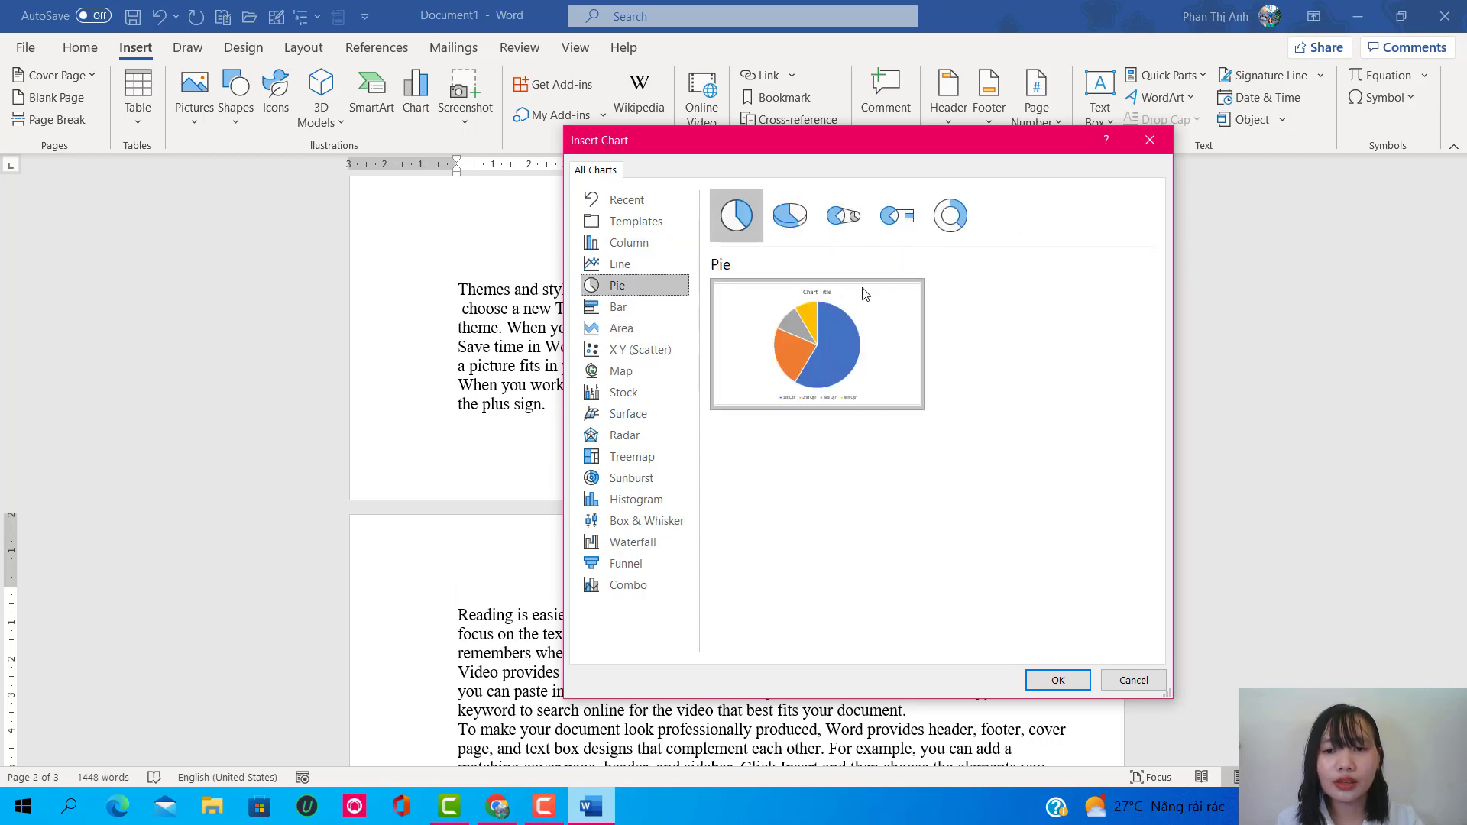
{"action": "left_click", "coordinate": [736, 216]}
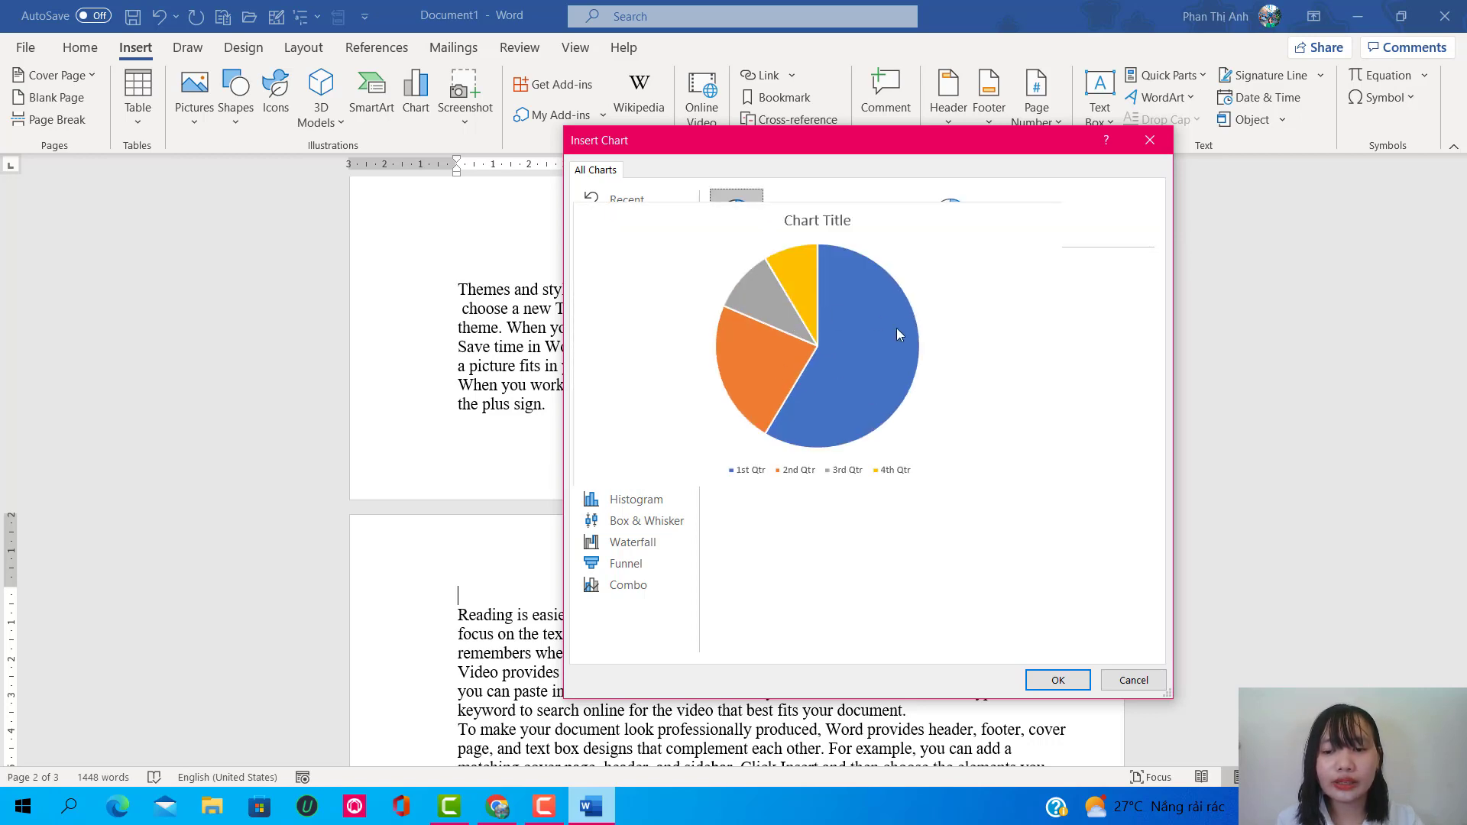
{"action": "left_click", "coordinate": [1058, 680]}
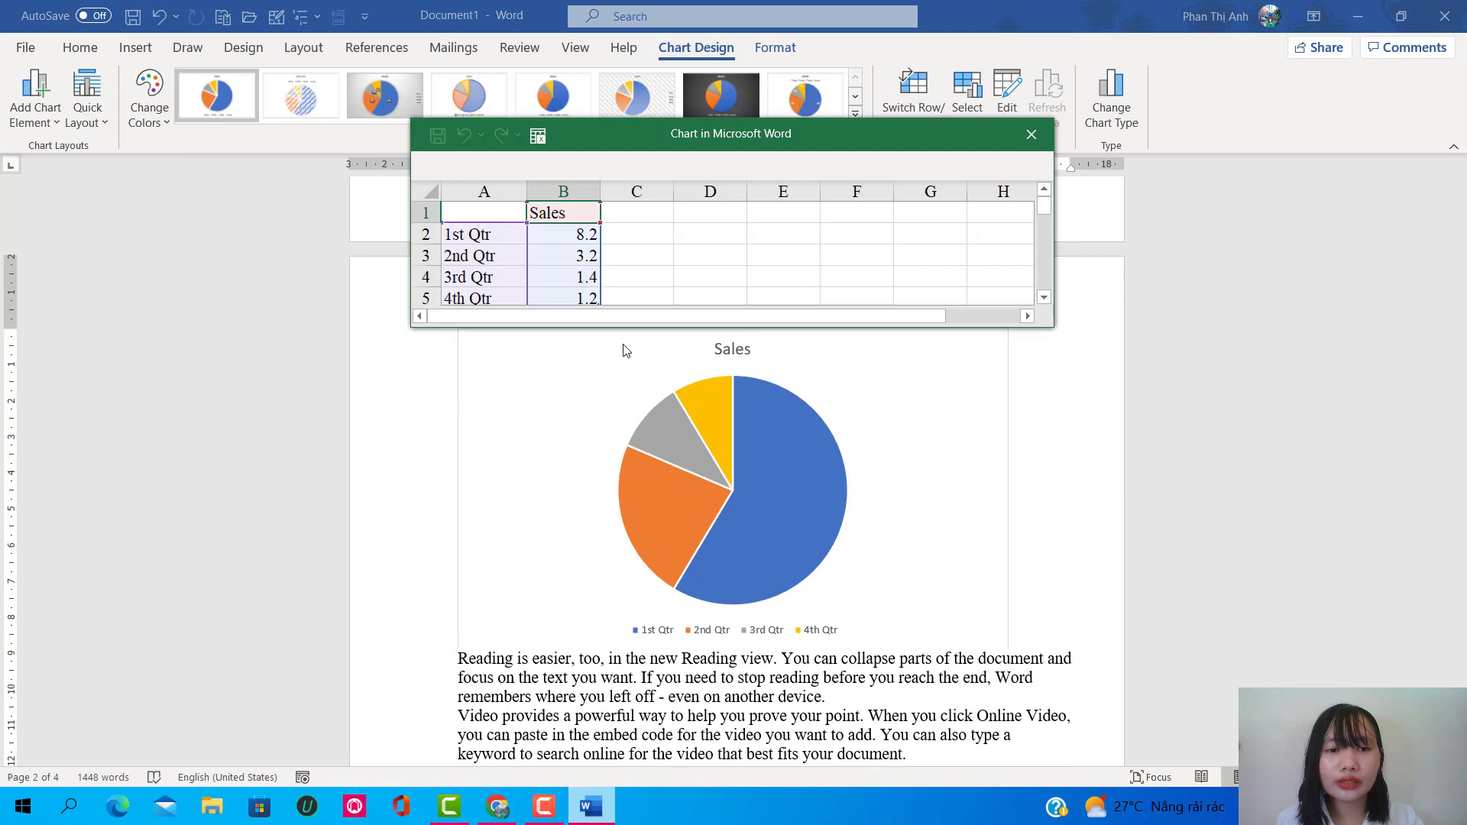
Step: Close the Sales data sheet and open the Add Chart Element list
{"action": "left_click", "coordinate": [1031, 134]}
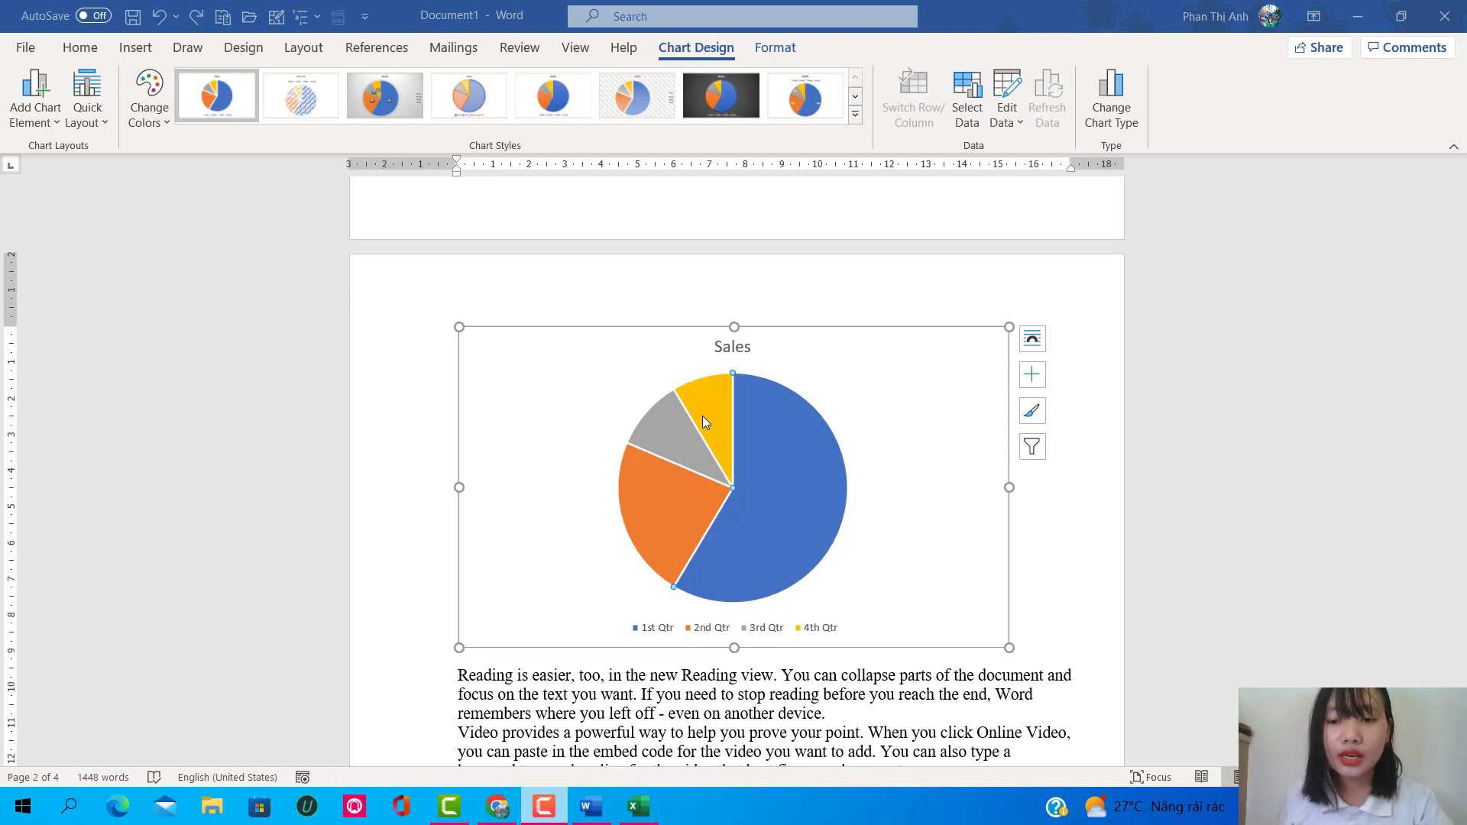
{"action": "left_click", "coordinate": [54, 124]}
{"action": "mouse_move", "coordinate": [69, 149]}
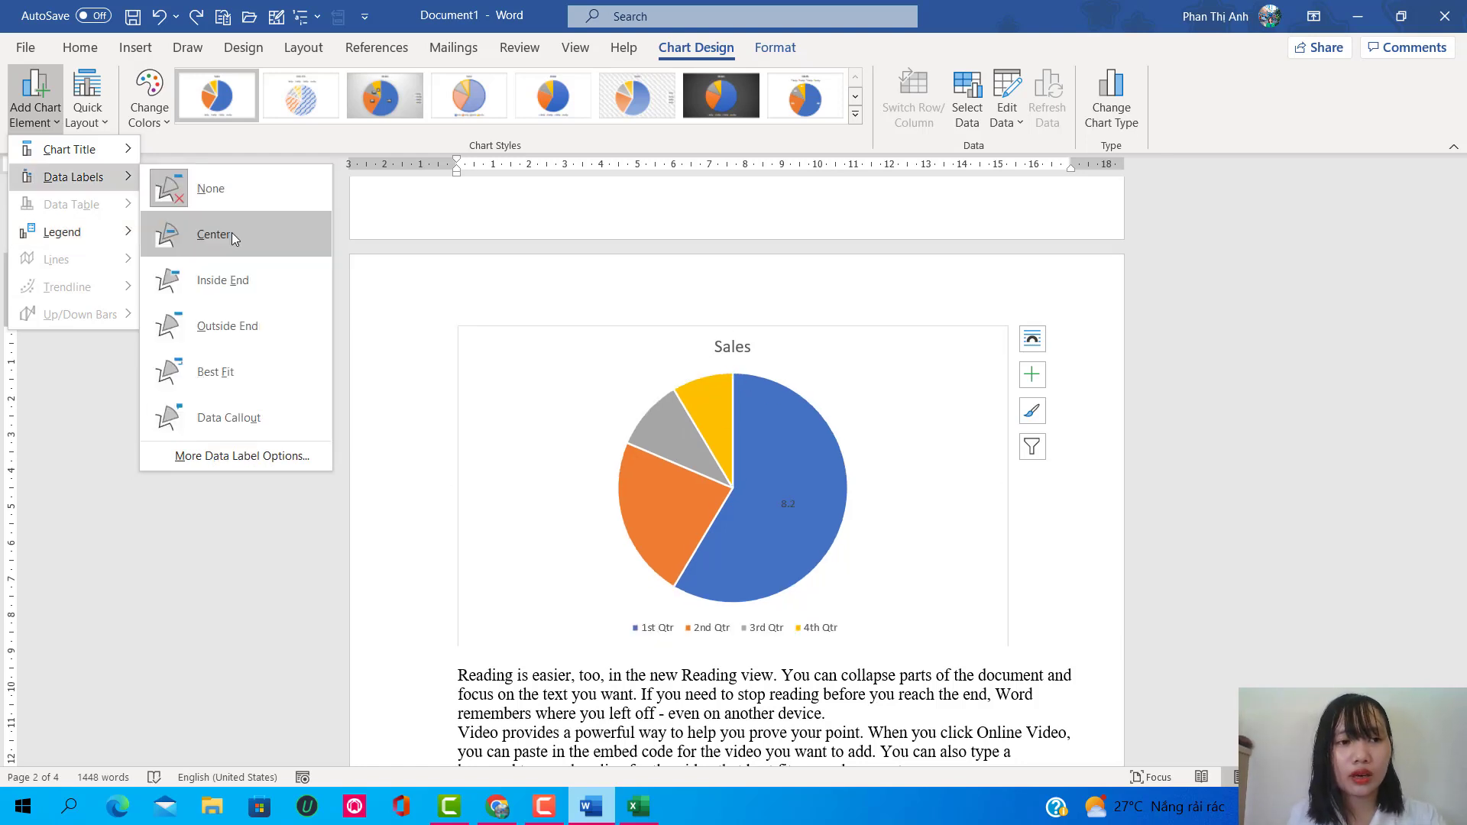
{"action": "mouse_move", "coordinate": [73, 177]}
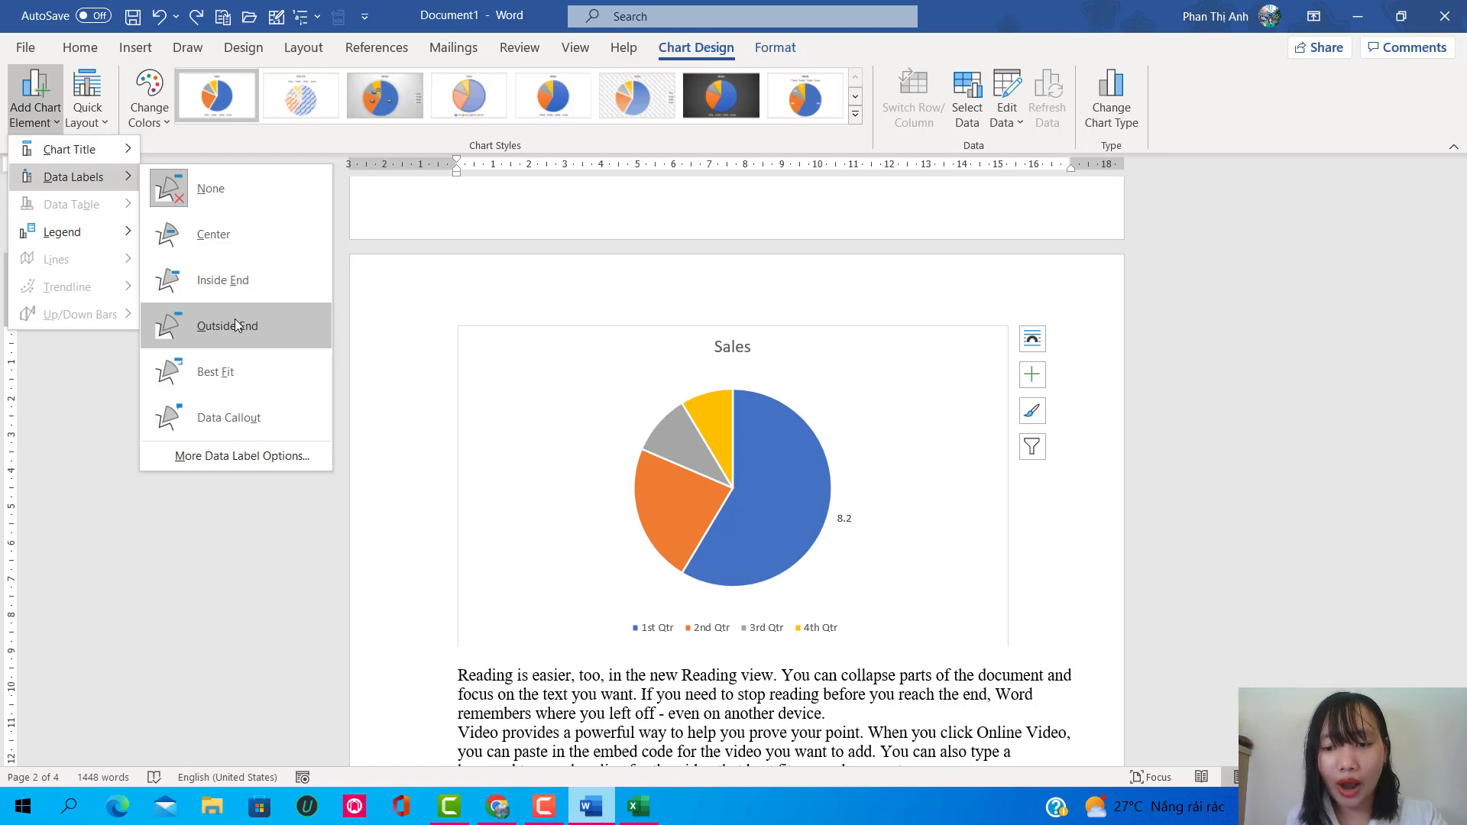
Step: Check Quick Layout, recolour the pie with Colorful Palette 4, and expand Chart Styles
{"action": "key", "text": "Escape"}
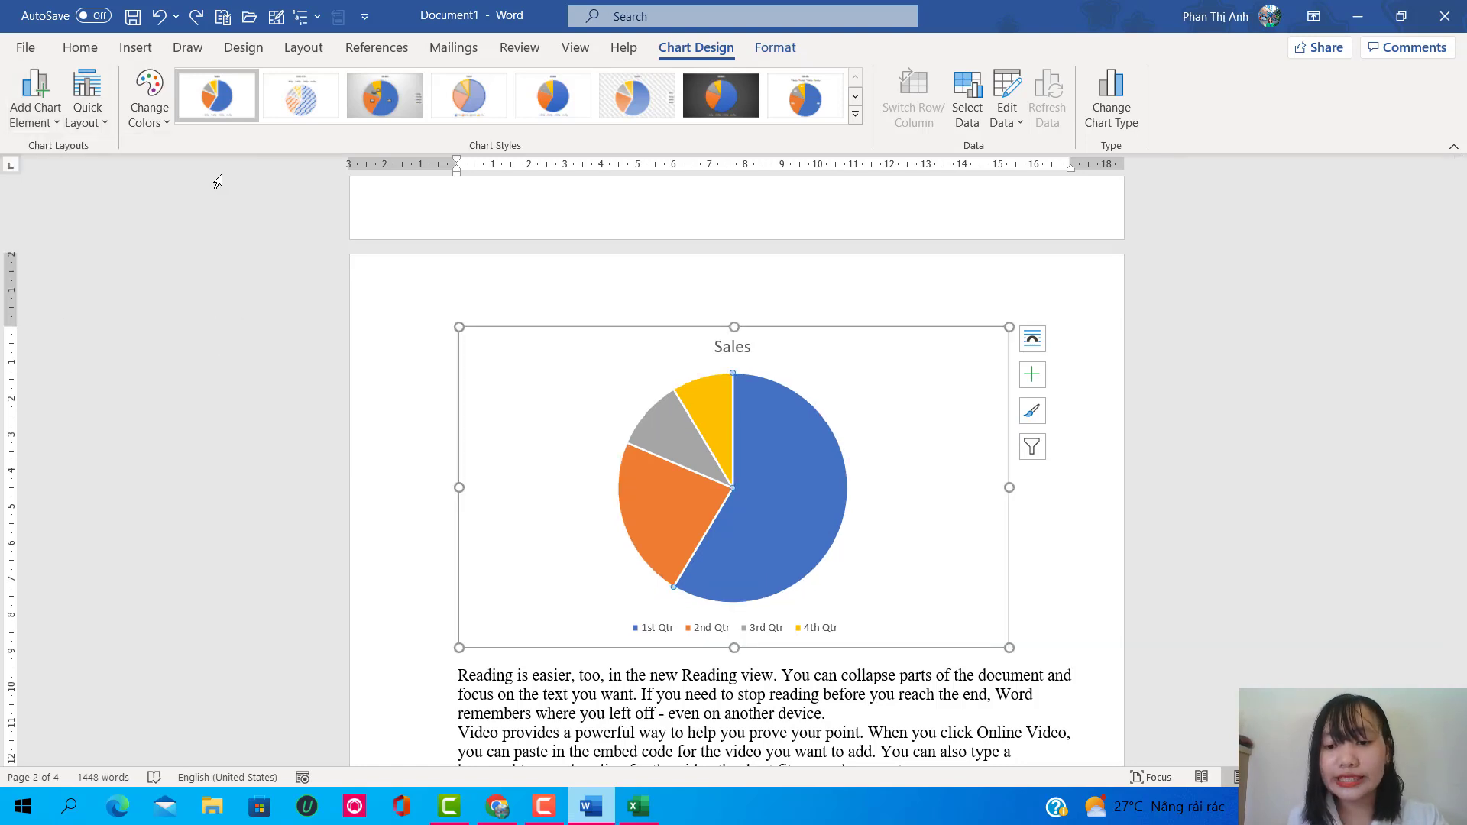
{"action": "left_click", "coordinate": [89, 127]}
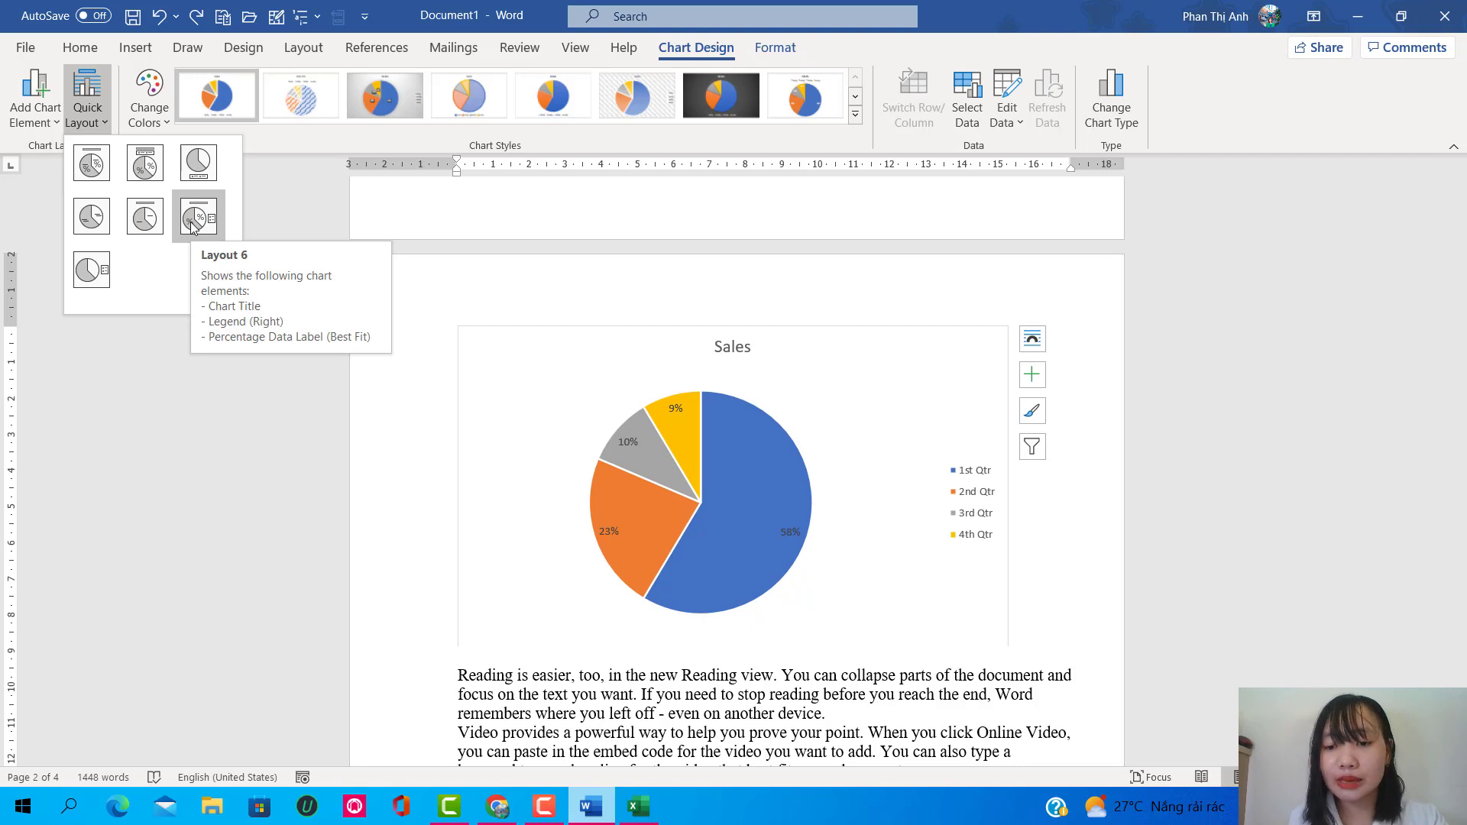
{"action": "left_click", "coordinate": [156, 127]}
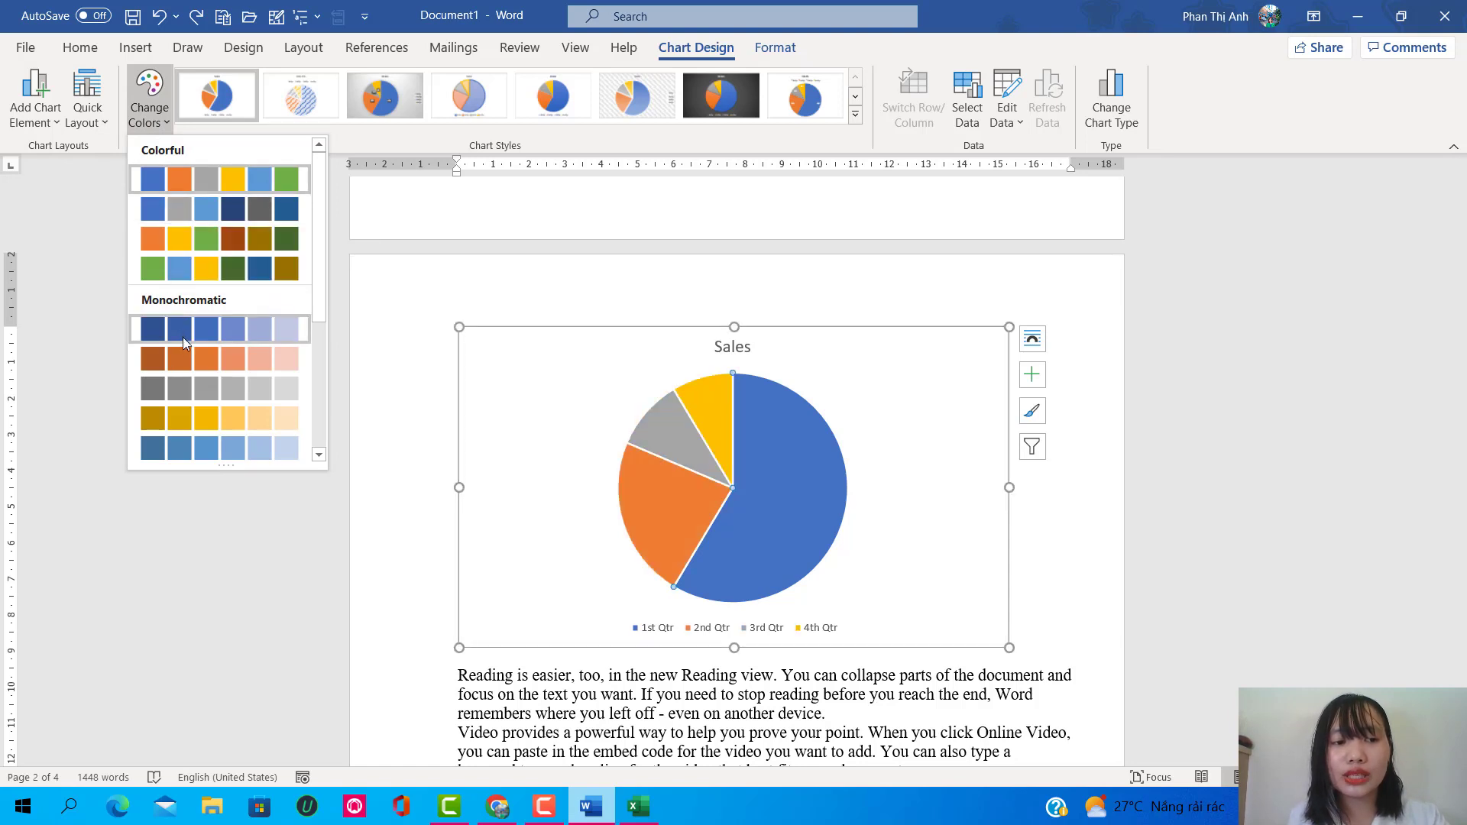
{"action": "left_click", "coordinate": [182, 275]}
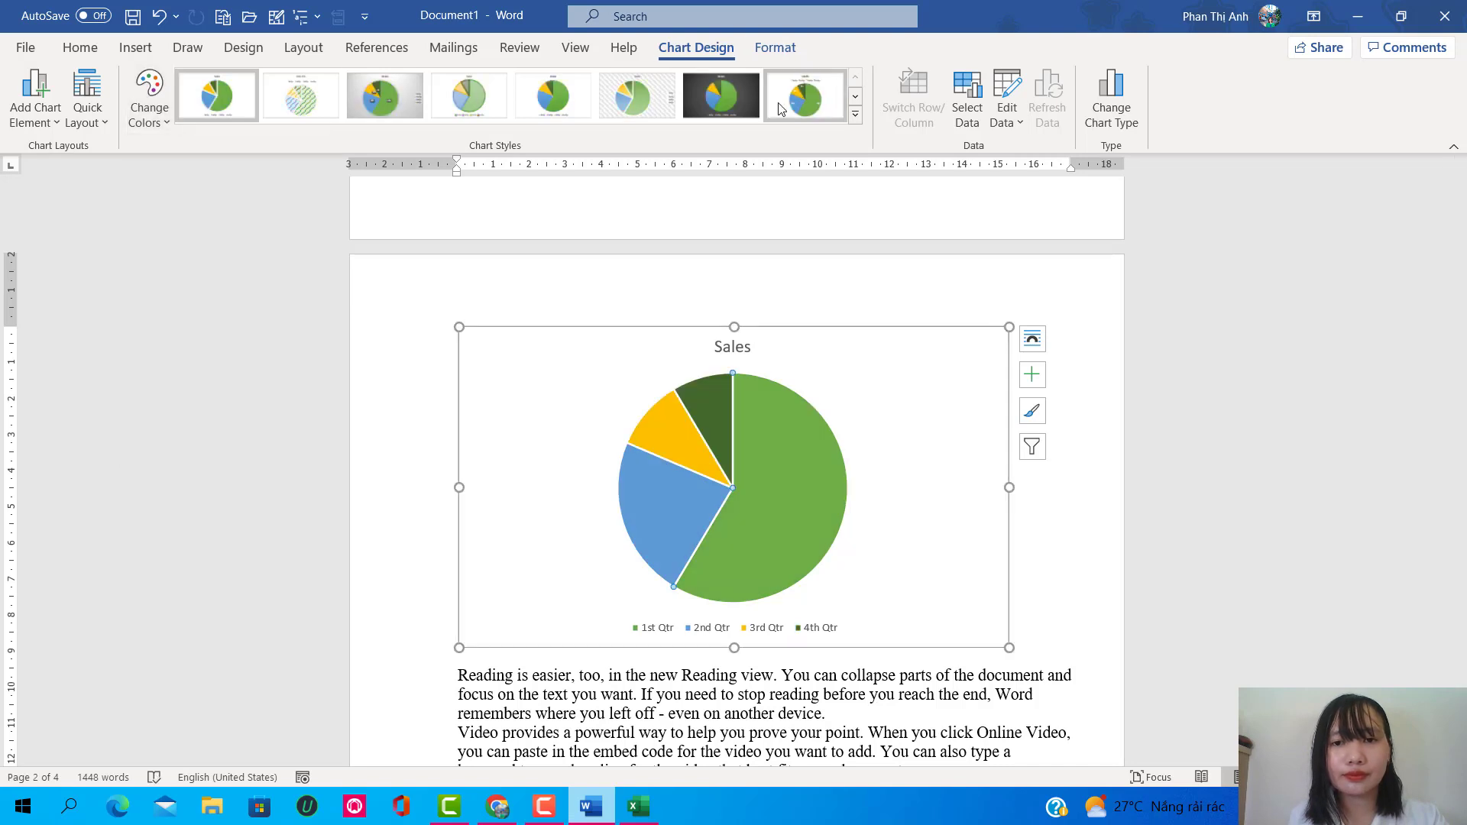
{"action": "left_click", "coordinate": [856, 115]}
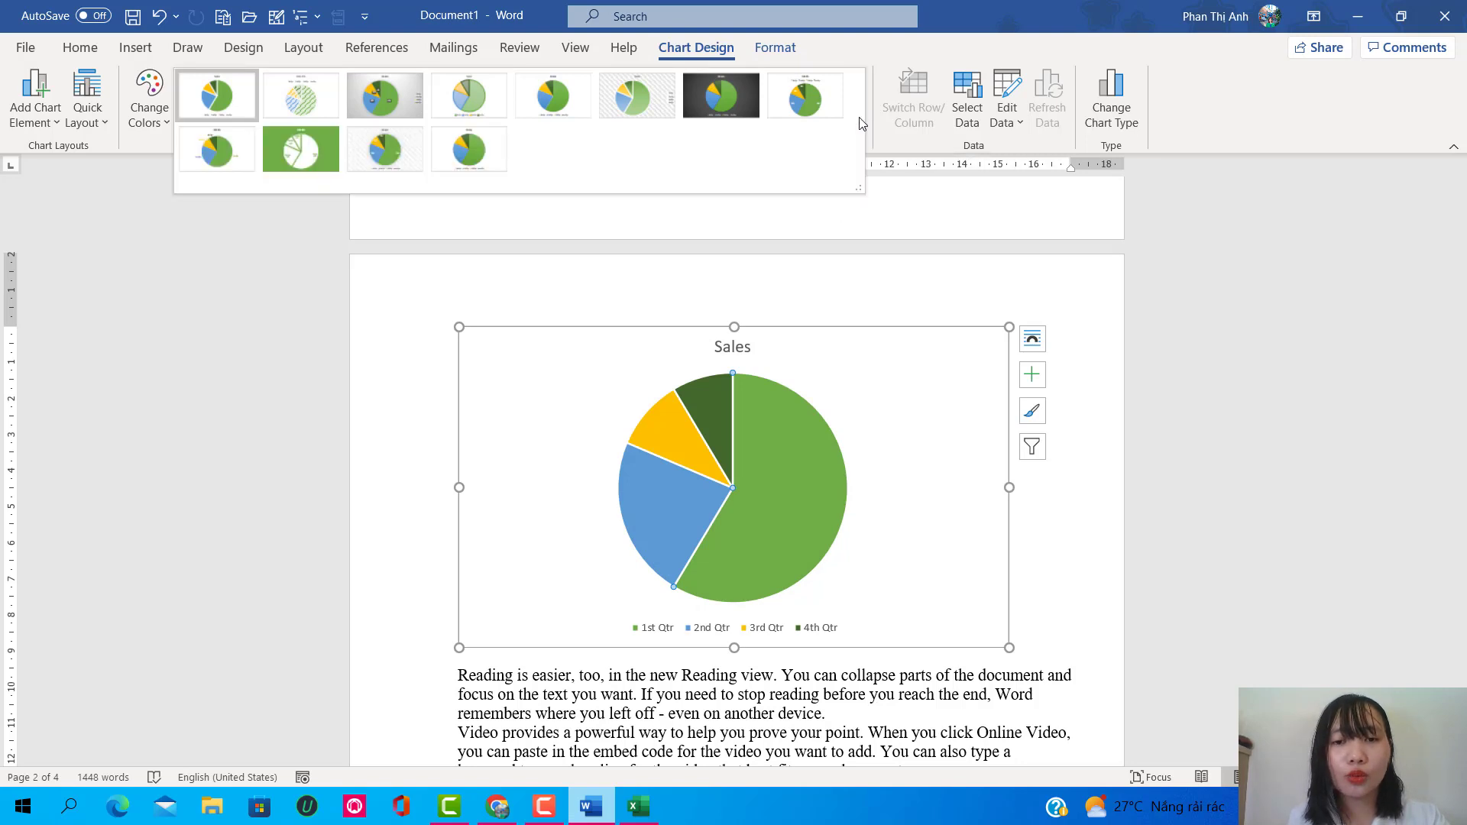
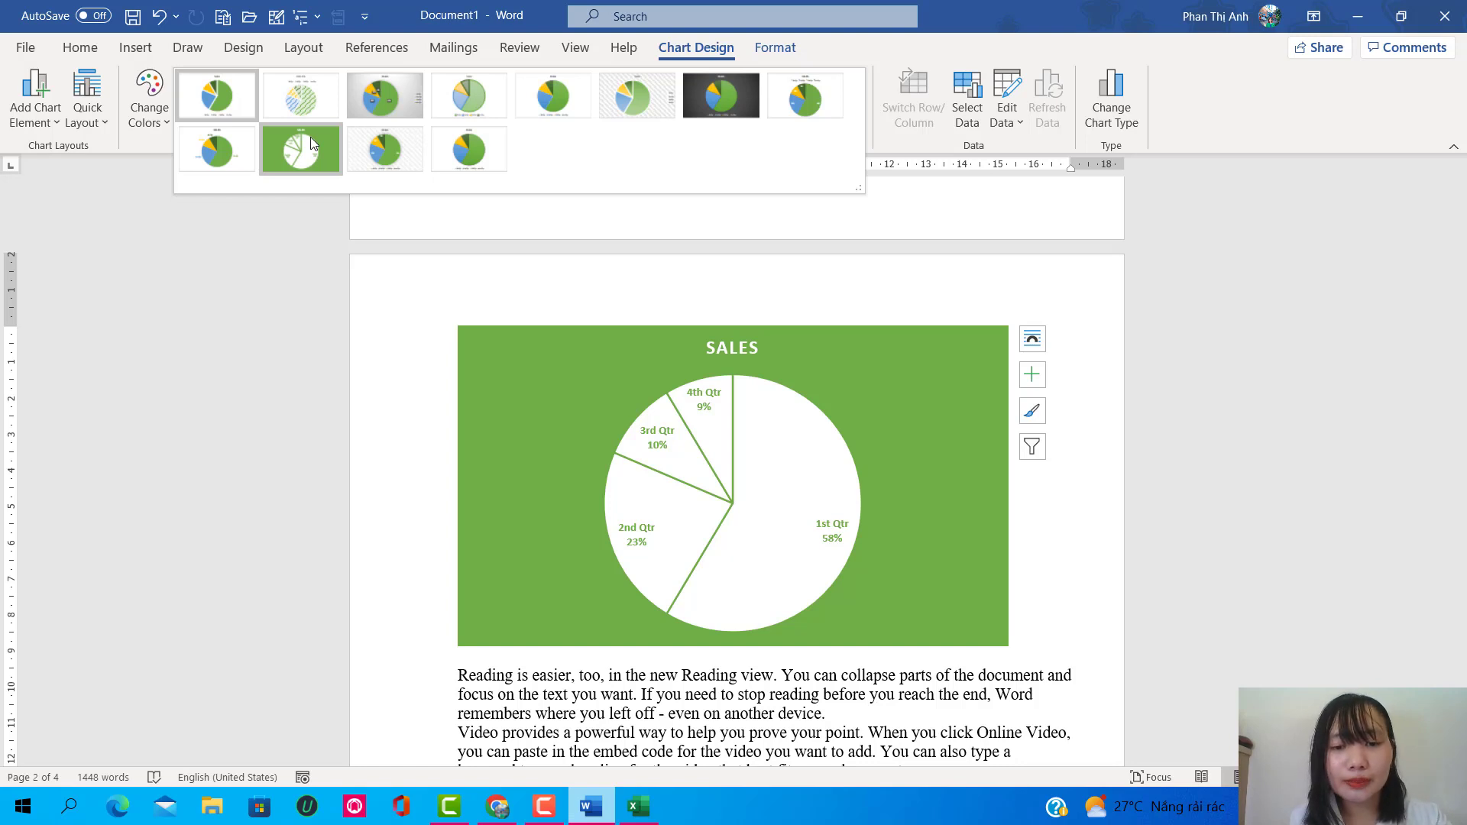
Step: Apply chart Style 9 to the SALES pie chart, with quarter labels beside each slice
{"action": "left_click", "coordinate": [232, 159]}
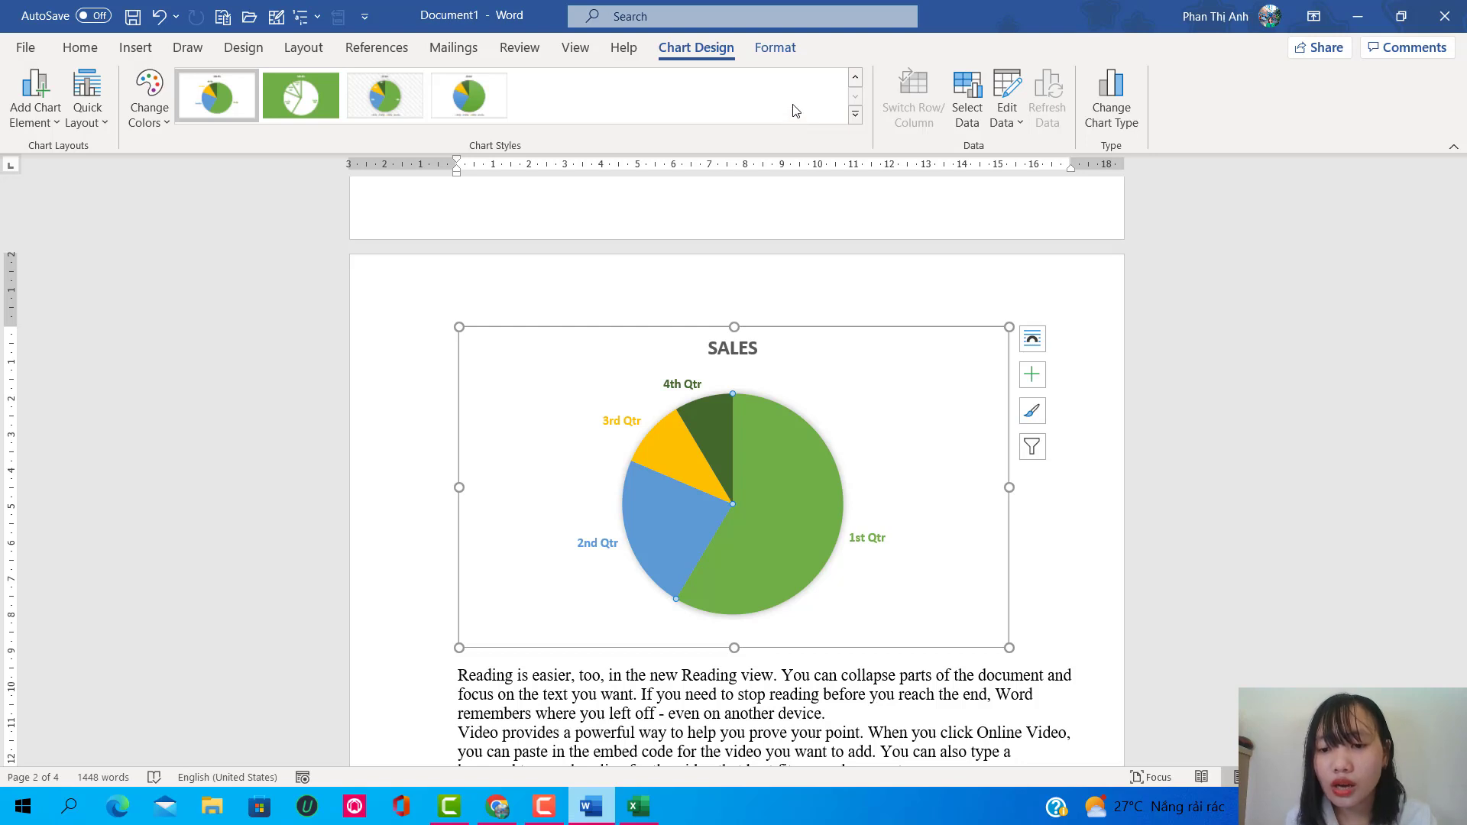
Step: Edit the chart data so B2 (1st Qtr) is 10 and B4 (3rd Qtr) is 3, then close the sheet
{"action": "left_click", "coordinate": [1005, 127]}
{"action": "left_click", "coordinate": [1017, 148]}
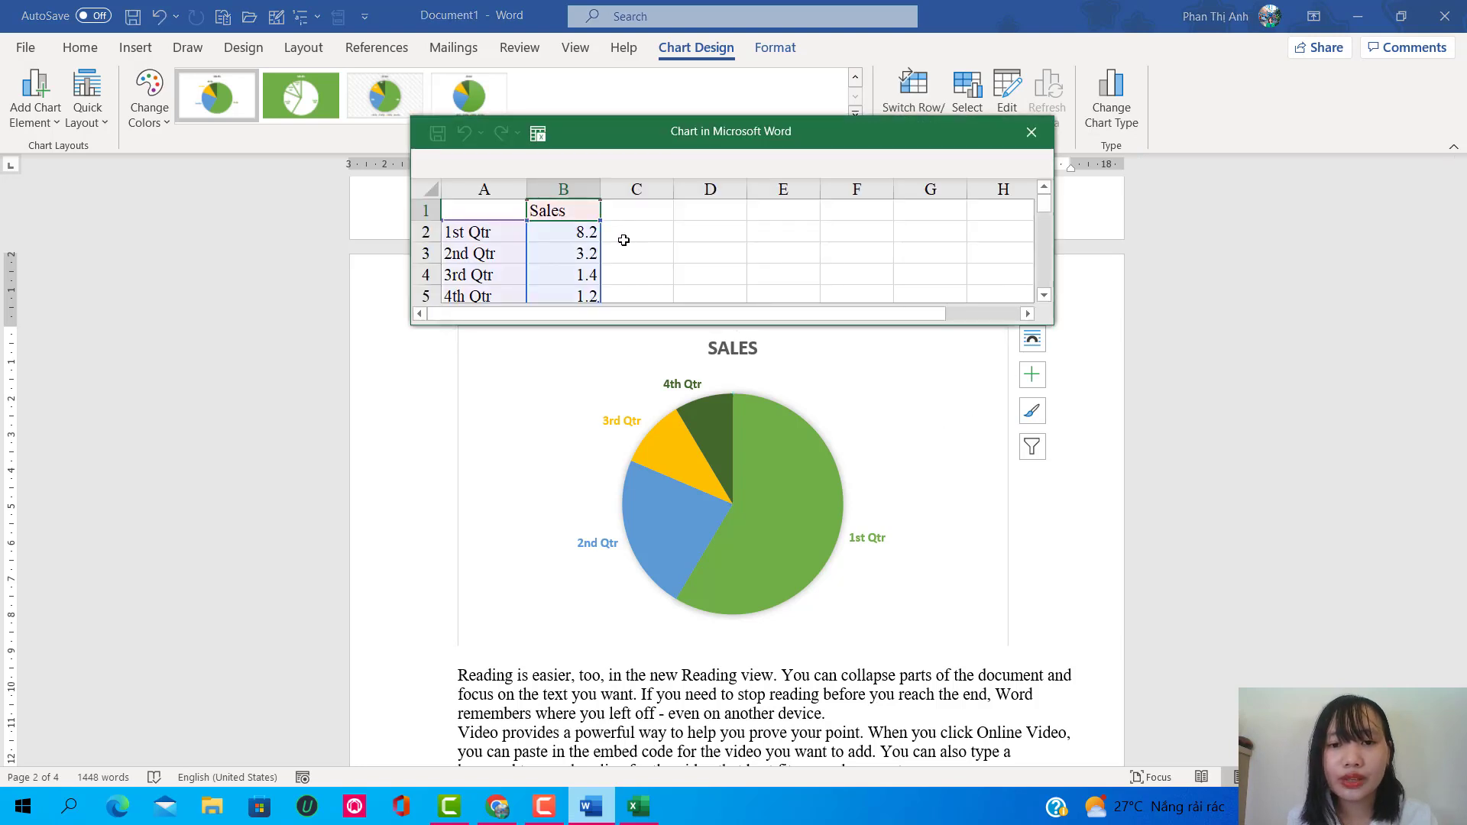
{"action": "scroll", "coordinate": [768, 304], "scroll_direction": "down", "scroll_amount": 1}
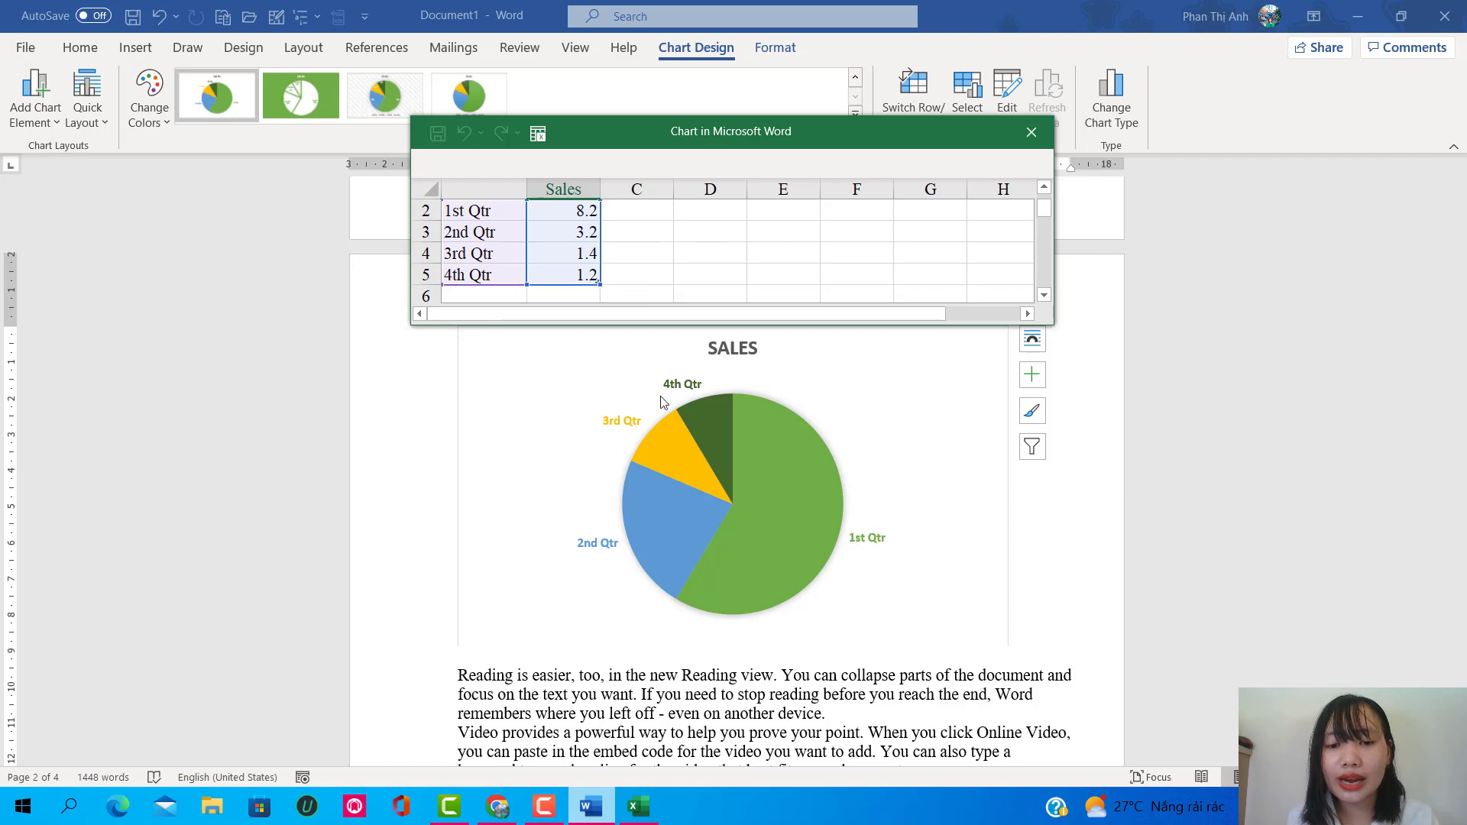
{"action": "scroll", "coordinate": [592, 245], "scroll_direction": "up", "scroll_amount": 1}
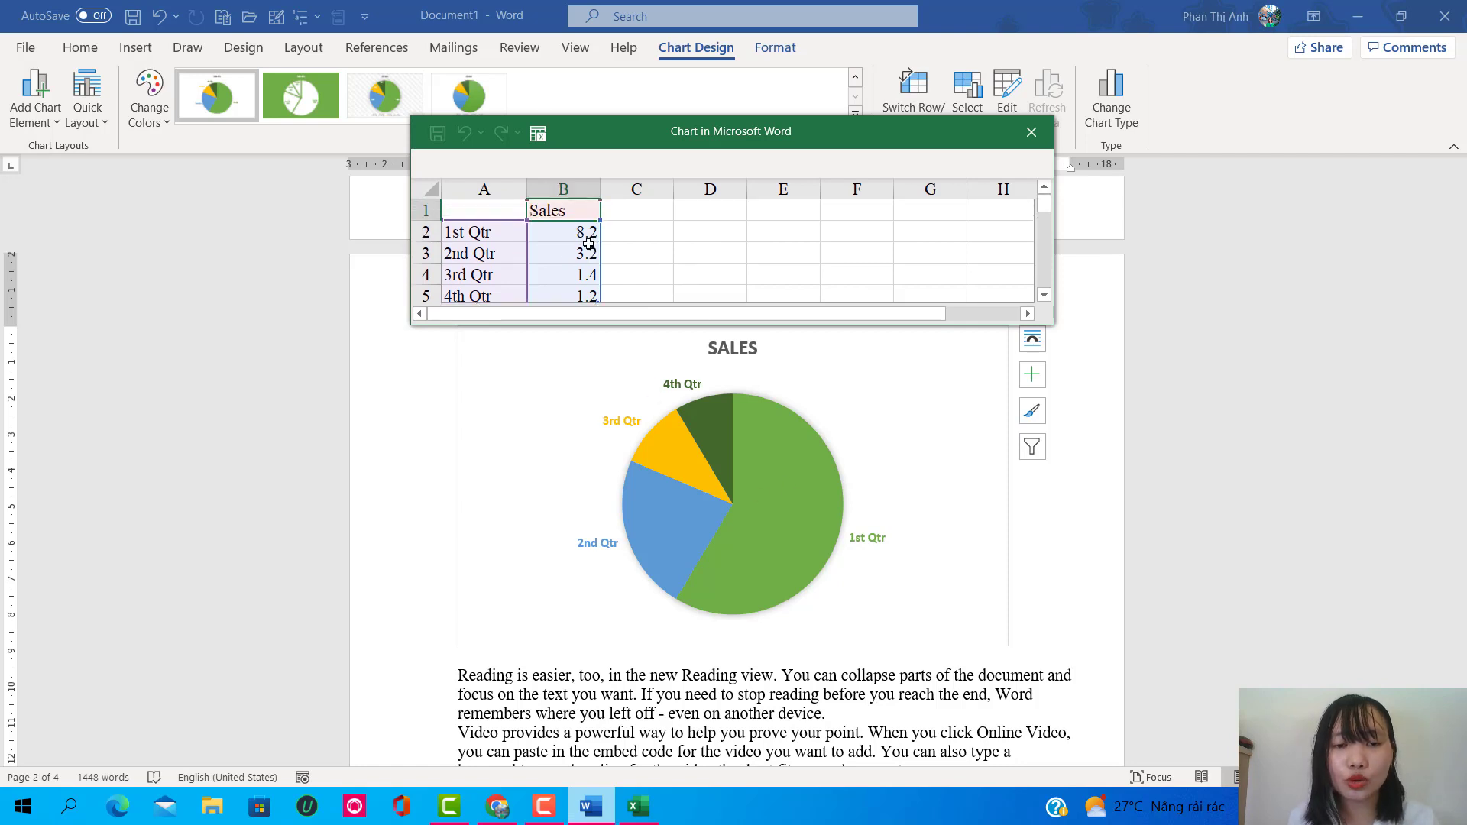
{"action": "left_click", "coordinate": [589, 242]}
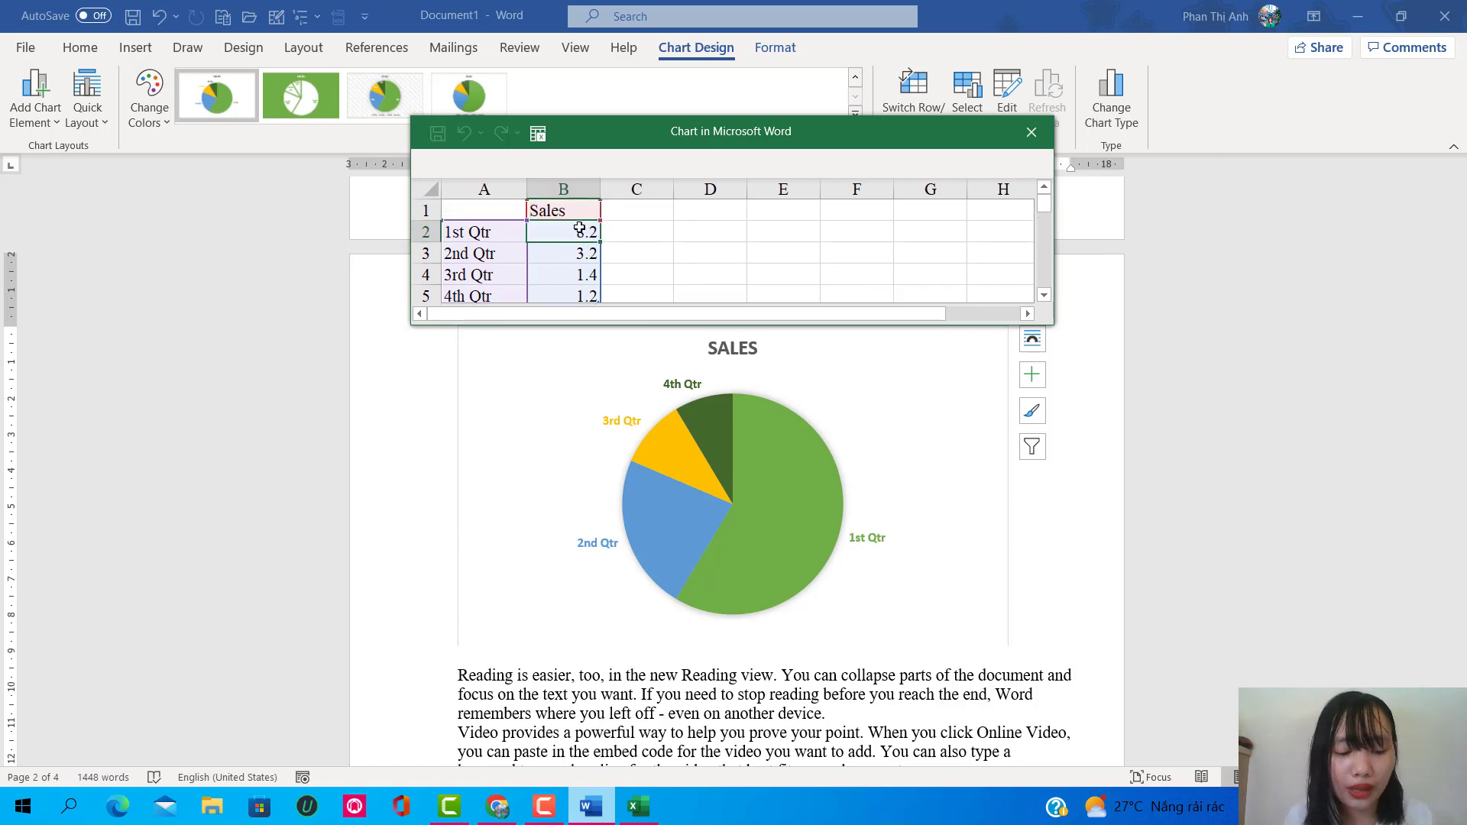
{"action": "type", "text": "10"}
{"action": "key", "text": "Return"}
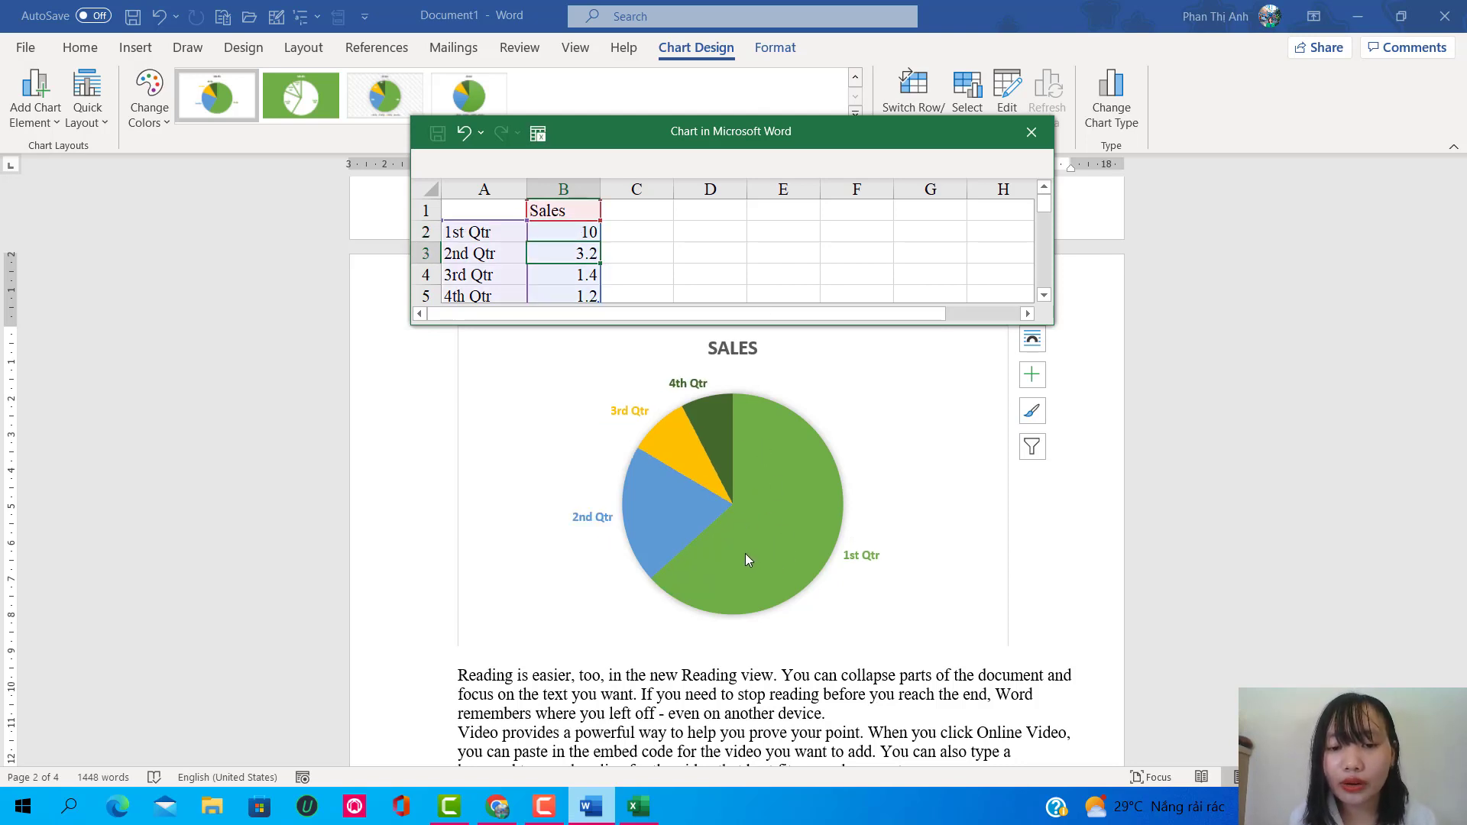
{"action": "left_click", "coordinate": [567, 281]}
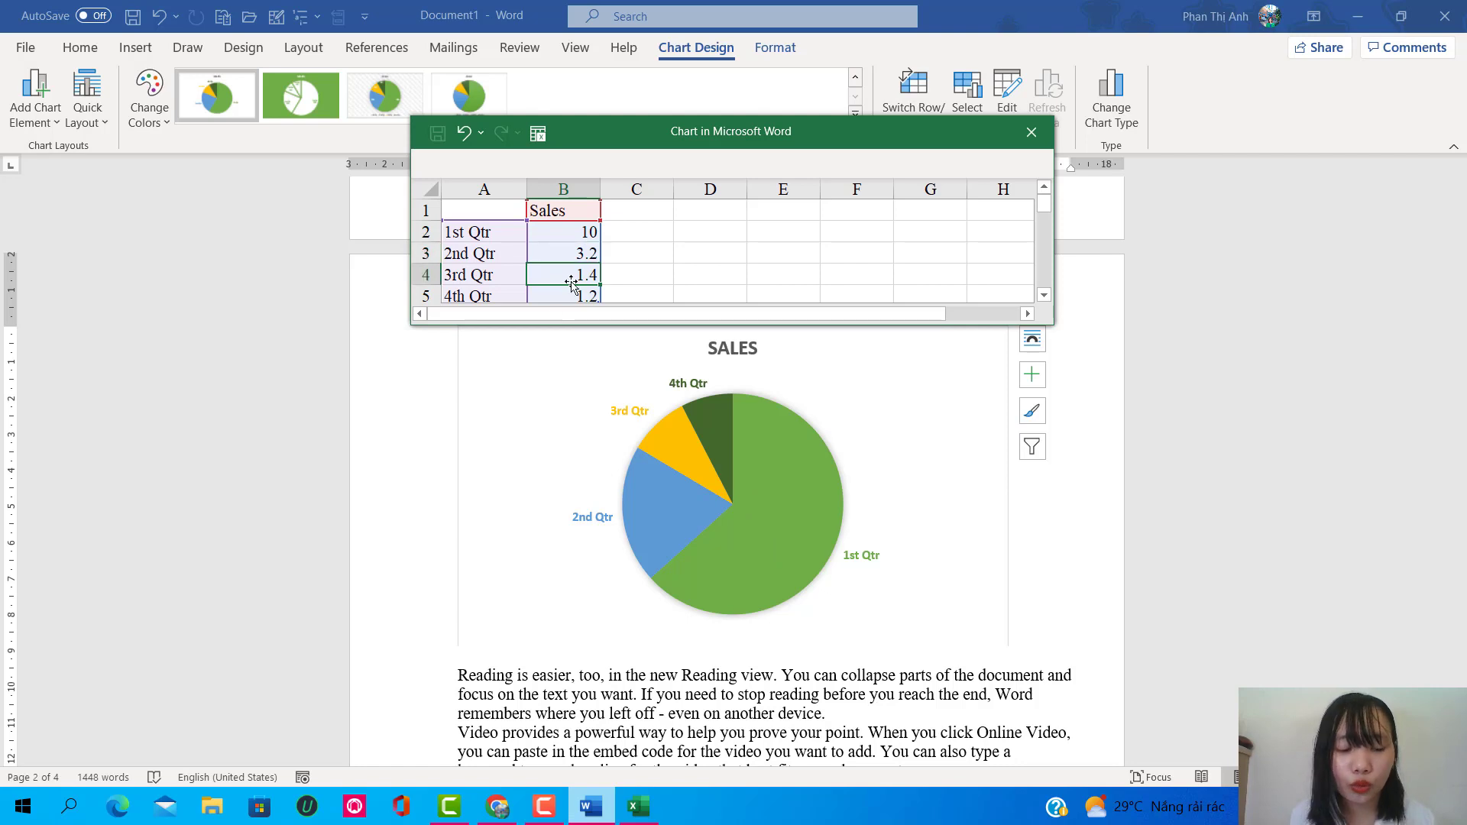
{"action": "type", "text": "3"}
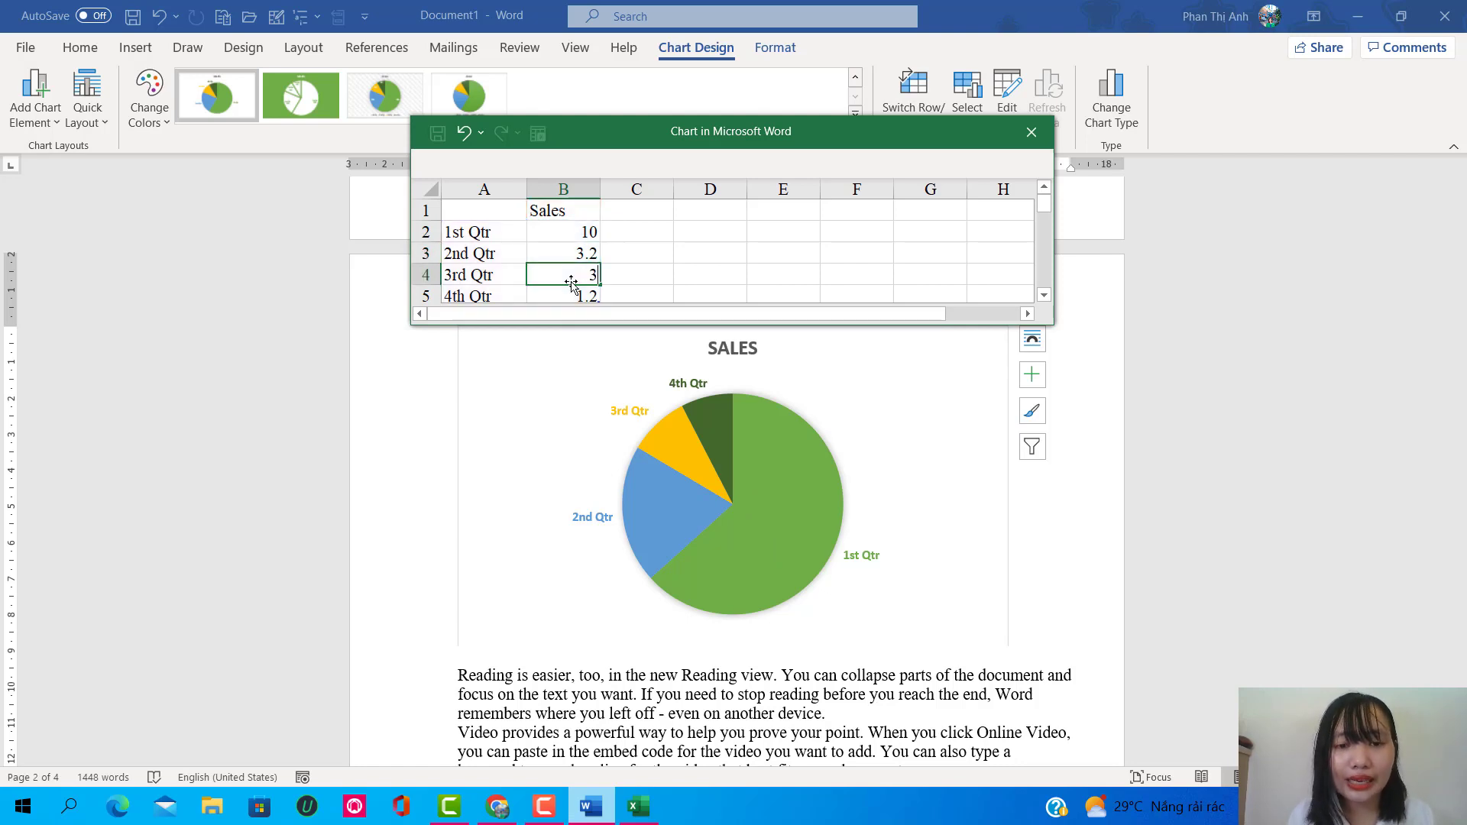
{"action": "key", "text": "Return"}
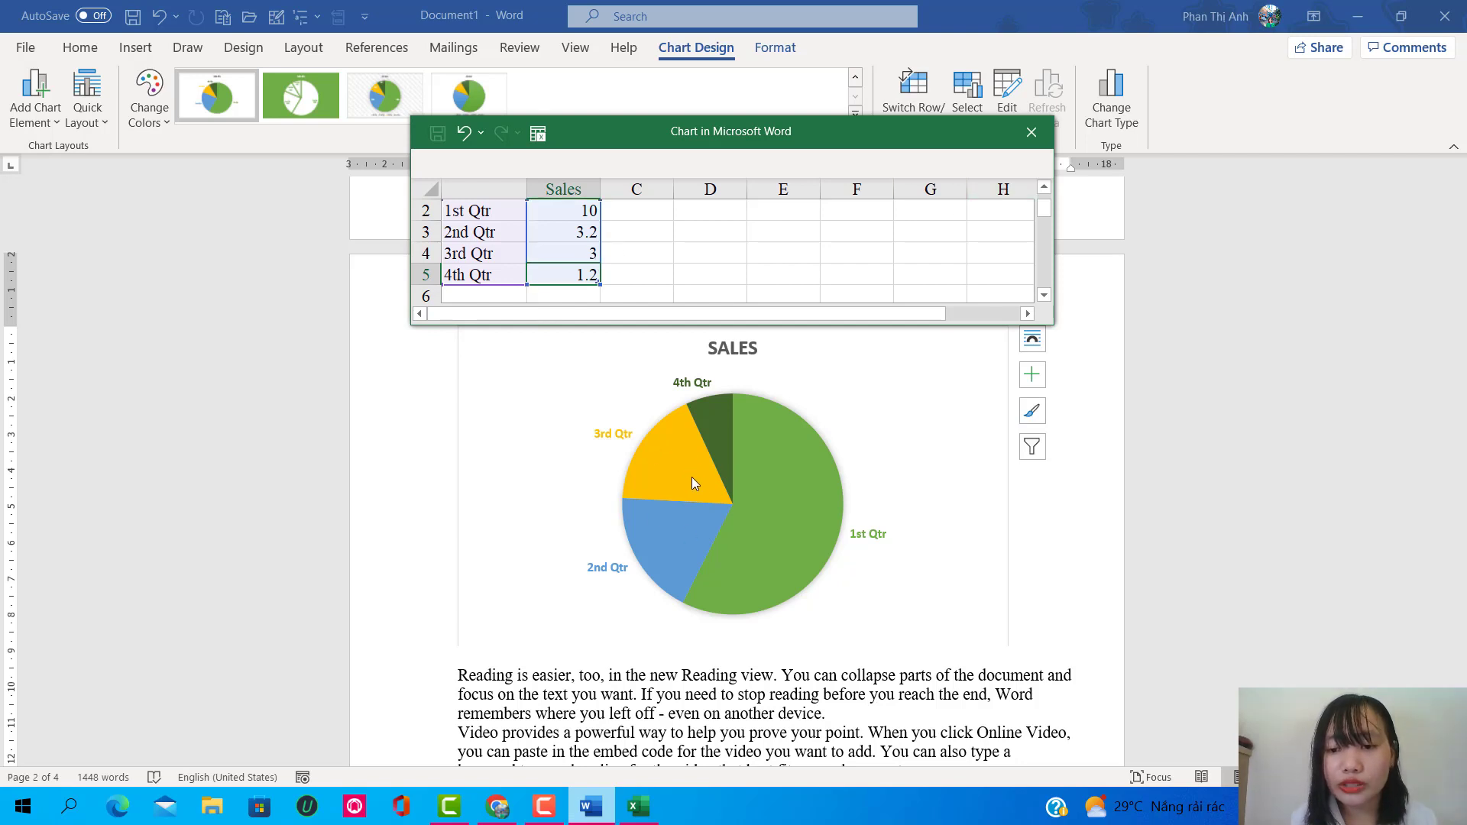
{"action": "left_click", "coordinate": [1032, 131]}
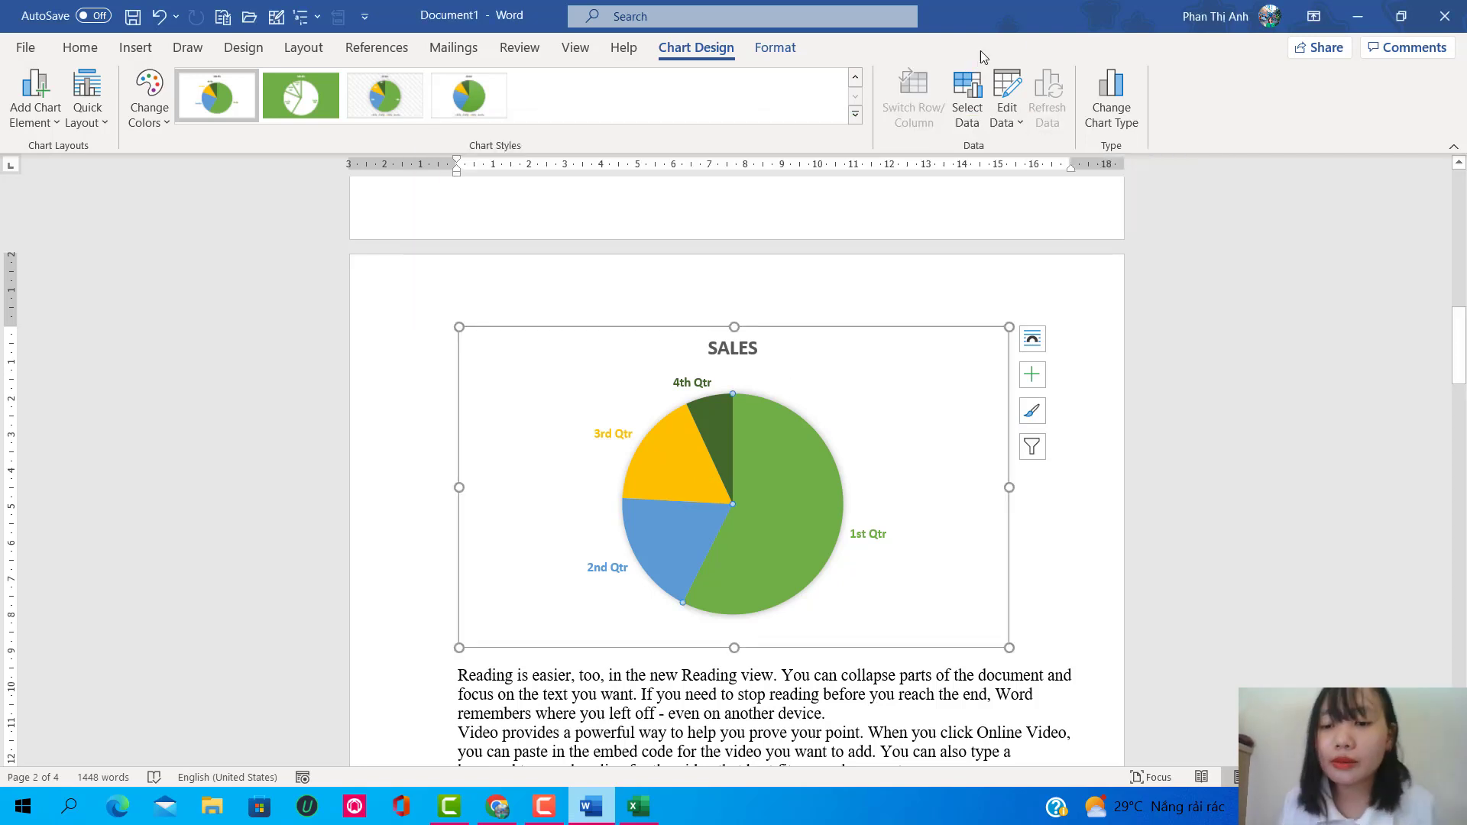
Step: Change the SALES chart to a Clustered Column chart, then bring up the Canva slide in Chrome
{"action": "left_click", "coordinate": [1126, 126]}
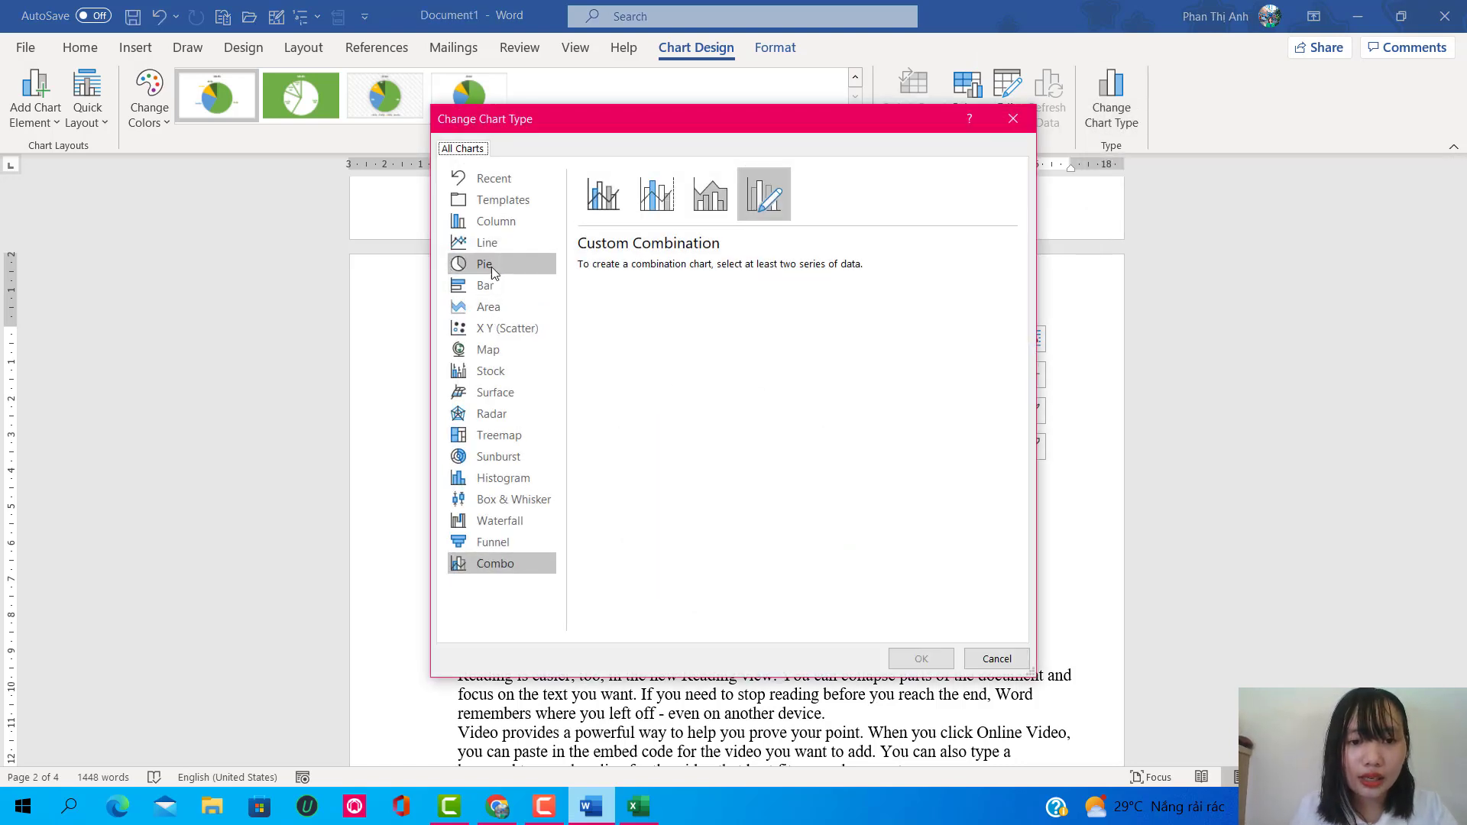
{"action": "left_click", "coordinate": [493, 265]}
{"action": "left_click", "coordinate": [512, 306]}
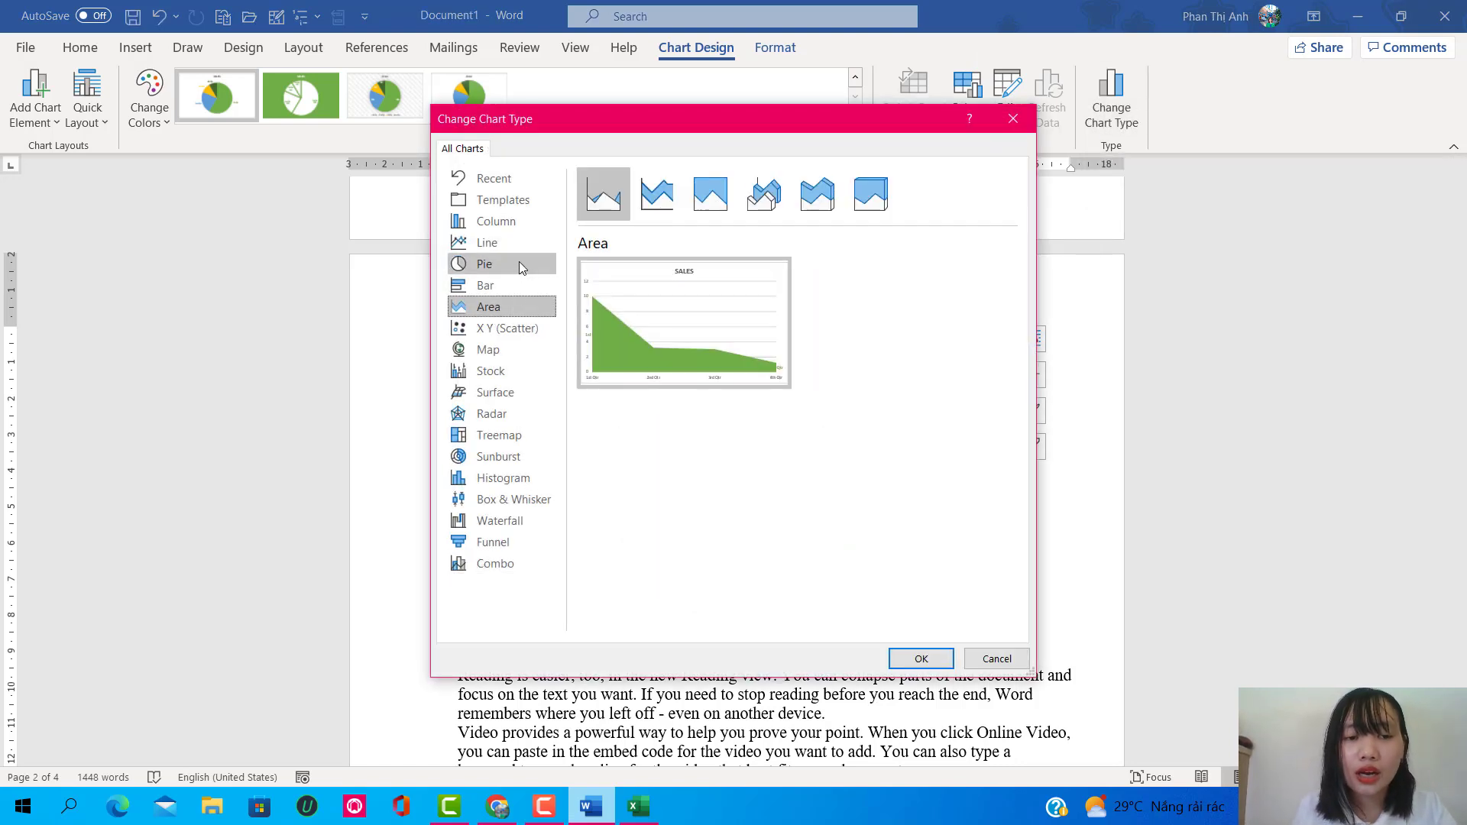
{"action": "left_click", "coordinate": [505, 222]}
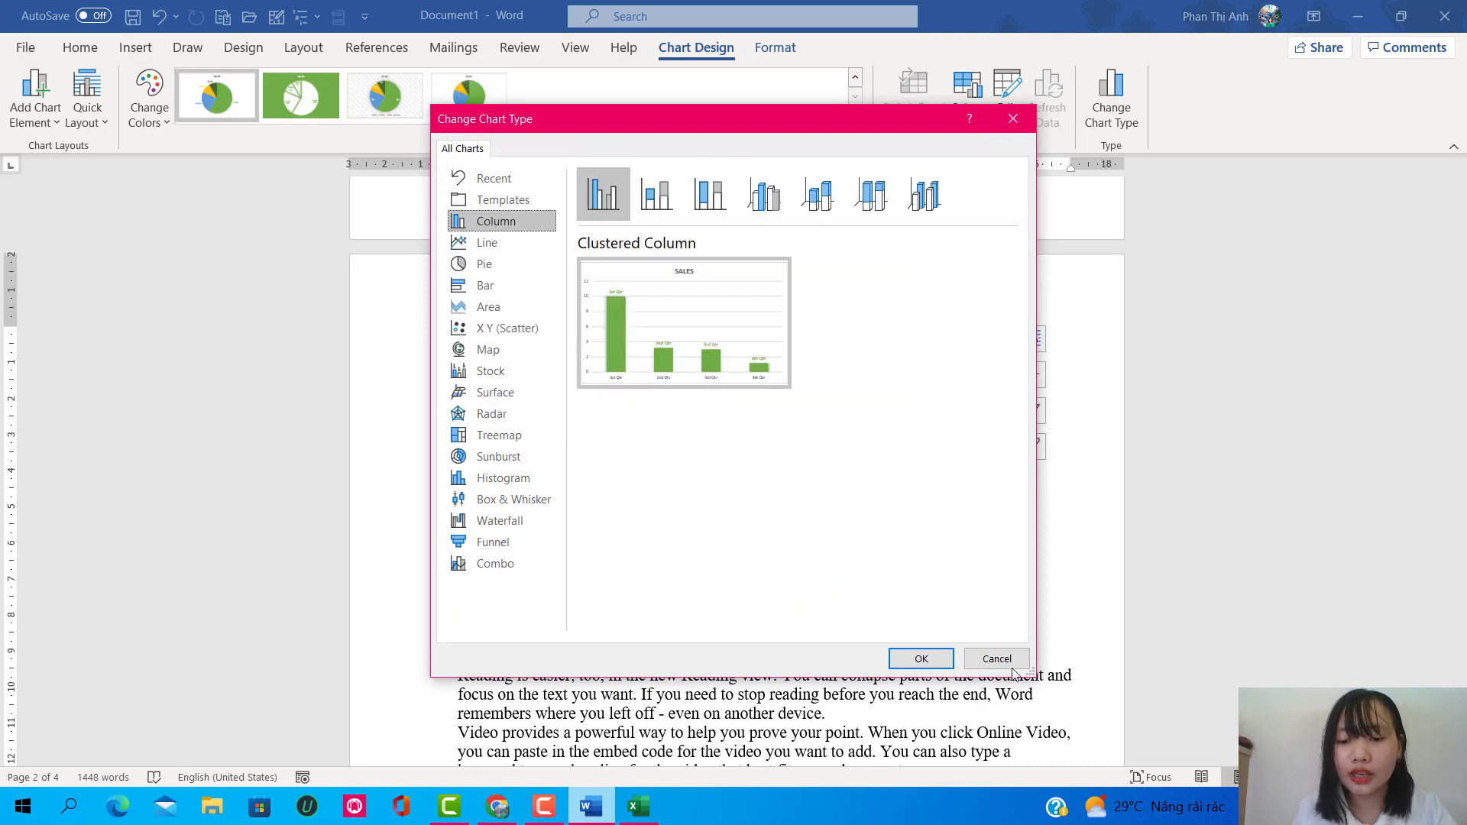
{"action": "left_click", "coordinate": [922, 658]}
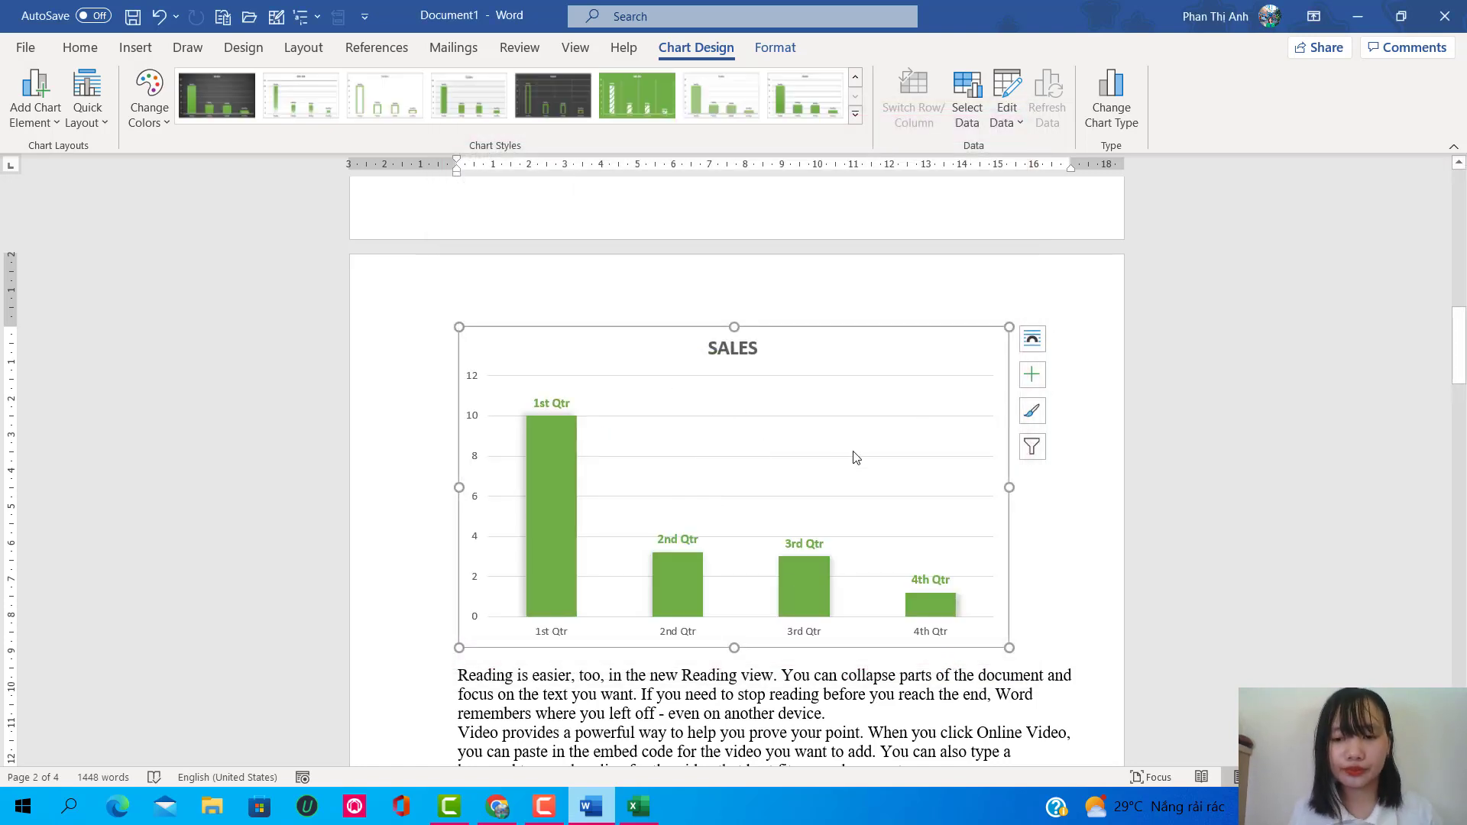
{"action": "left_click", "coordinate": [496, 818]}
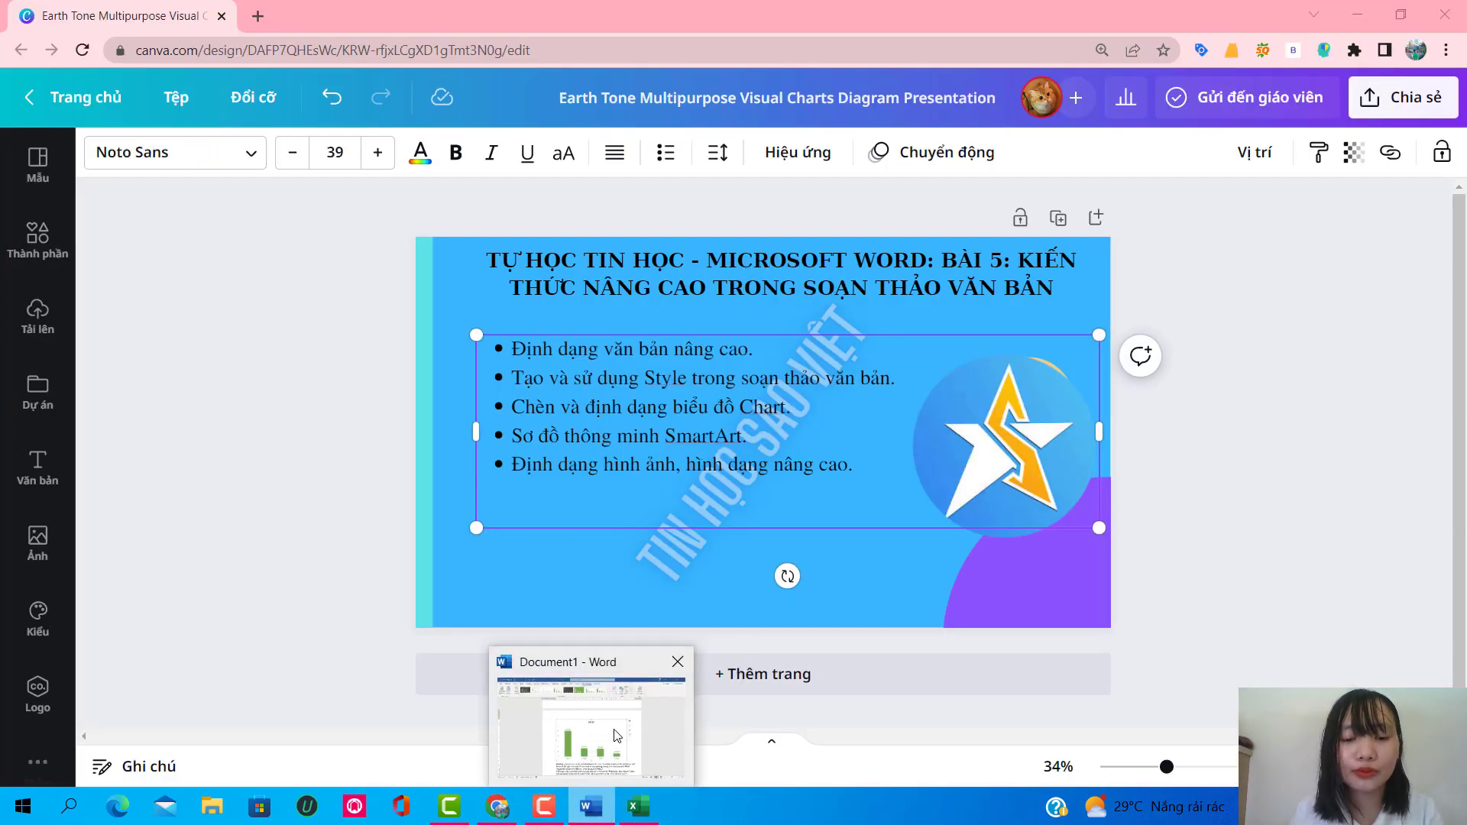
Step: Back in Word, start a new empty paragraph after 'galleries.'
{"action": "left_click", "coordinate": [592, 806]}
{"action": "scroll", "coordinate": [779, 553], "scroll_direction": "down", "scroll_amount": 3}
{"action": "left_click", "coordinate": [727, 616]}
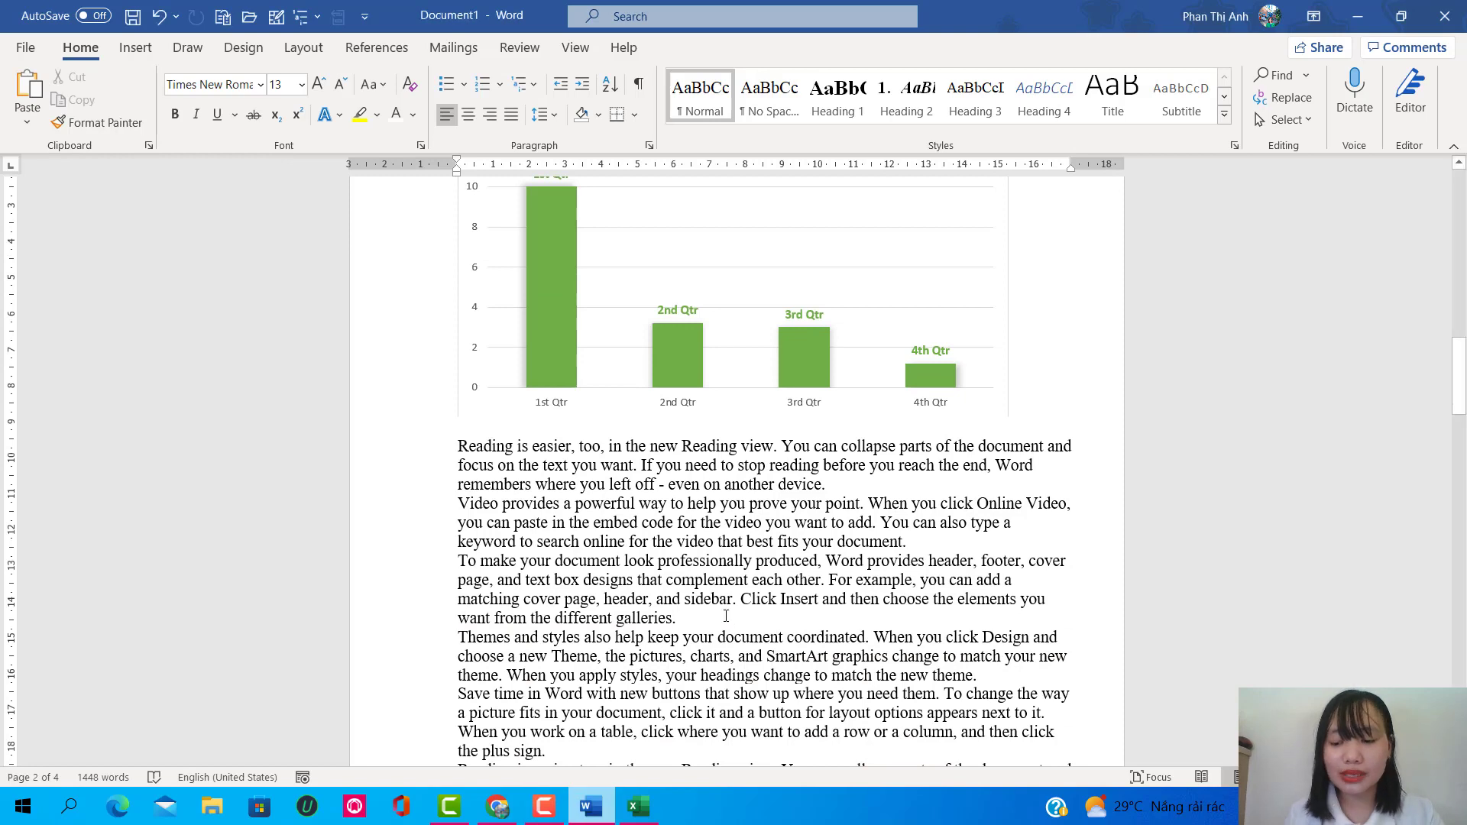
{"action": "key", "text": "Return"}
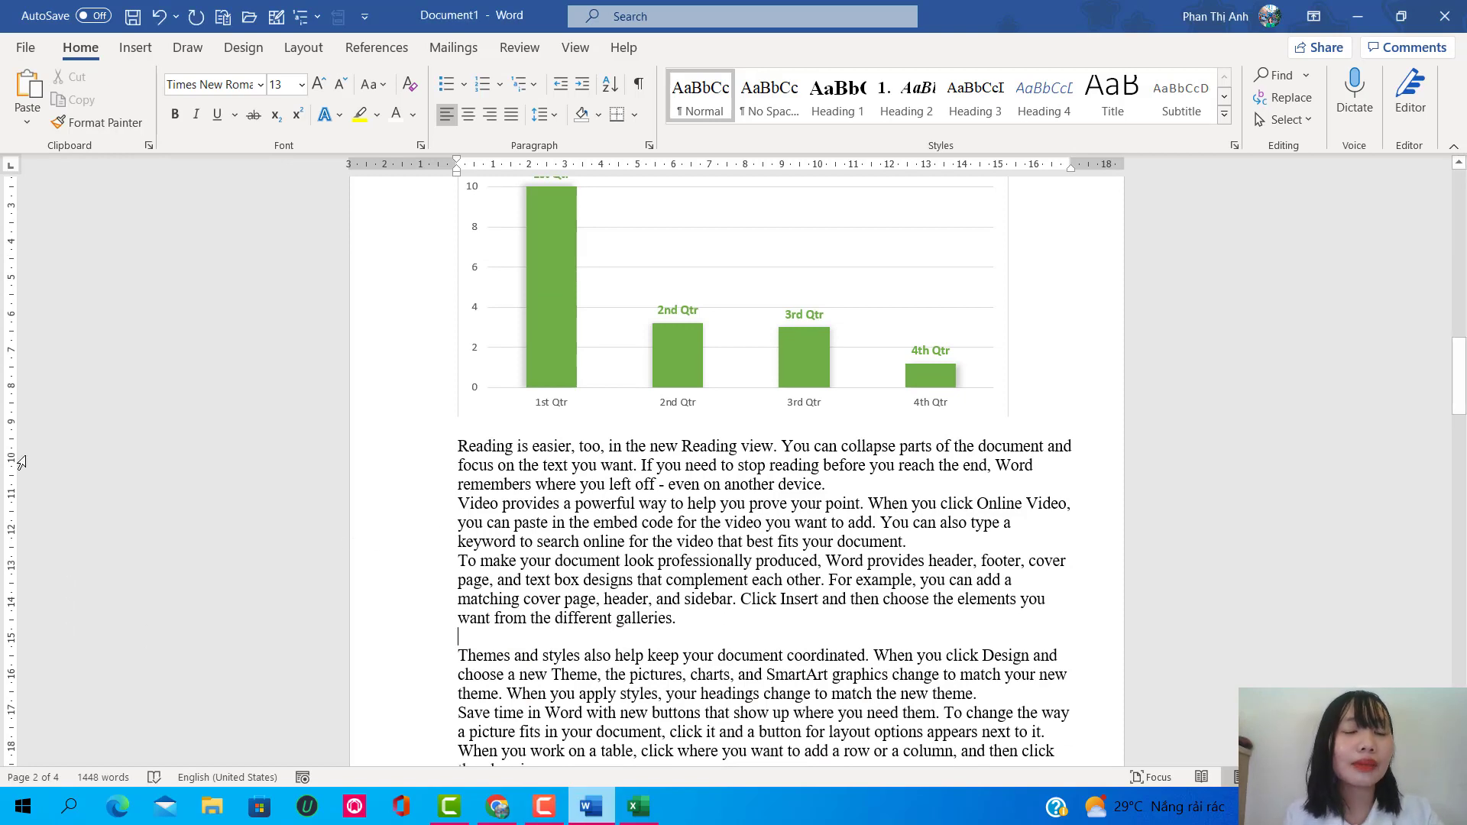
Step: Browse to the PowerPoint tips folder inside Videoyt in the Insert Picture dialog
{"action": "left_click", "coordinate": [136, 48]}
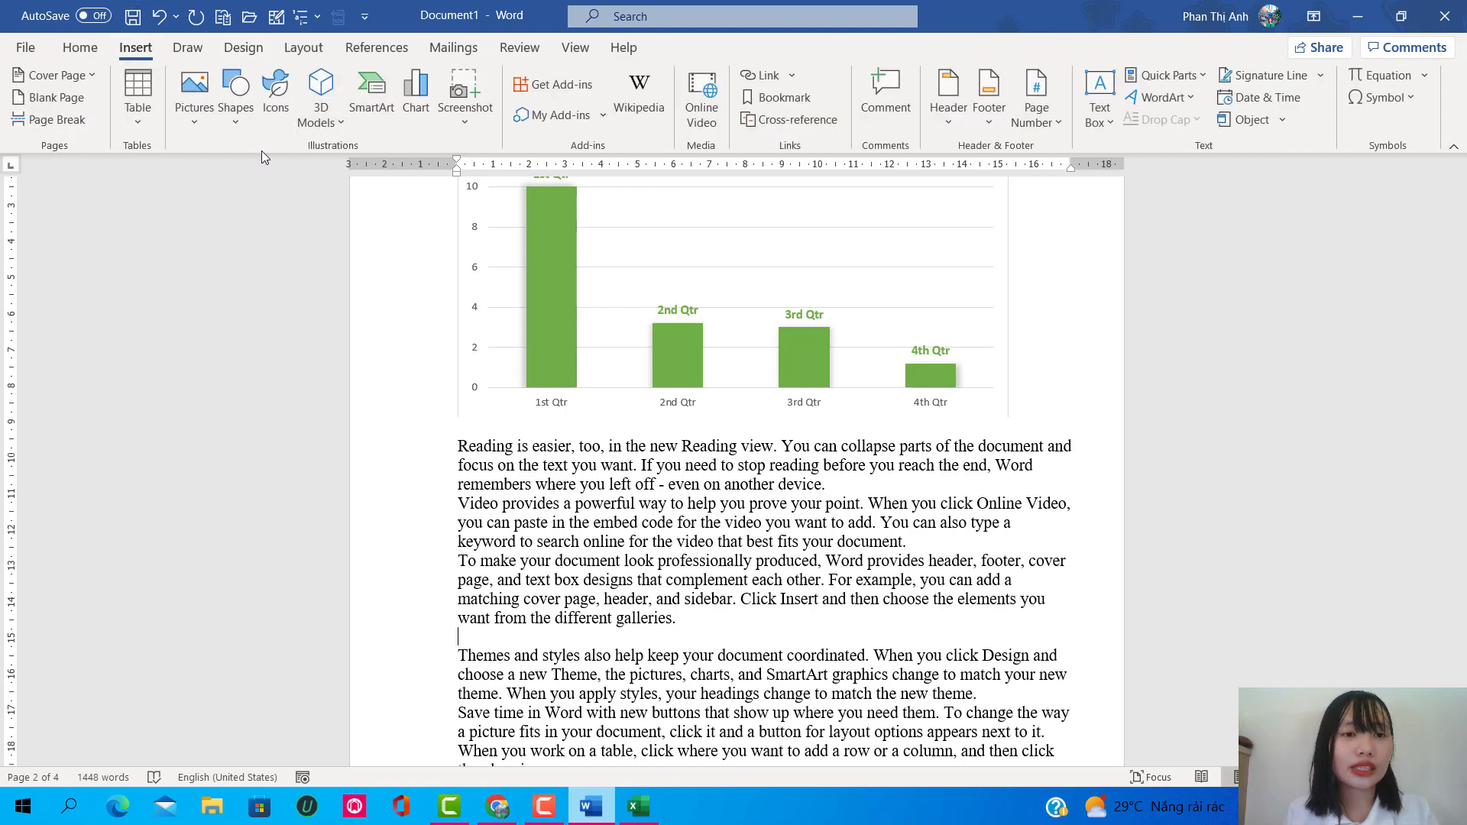
{"action": "left_click", "coordinate": [199, 115]}
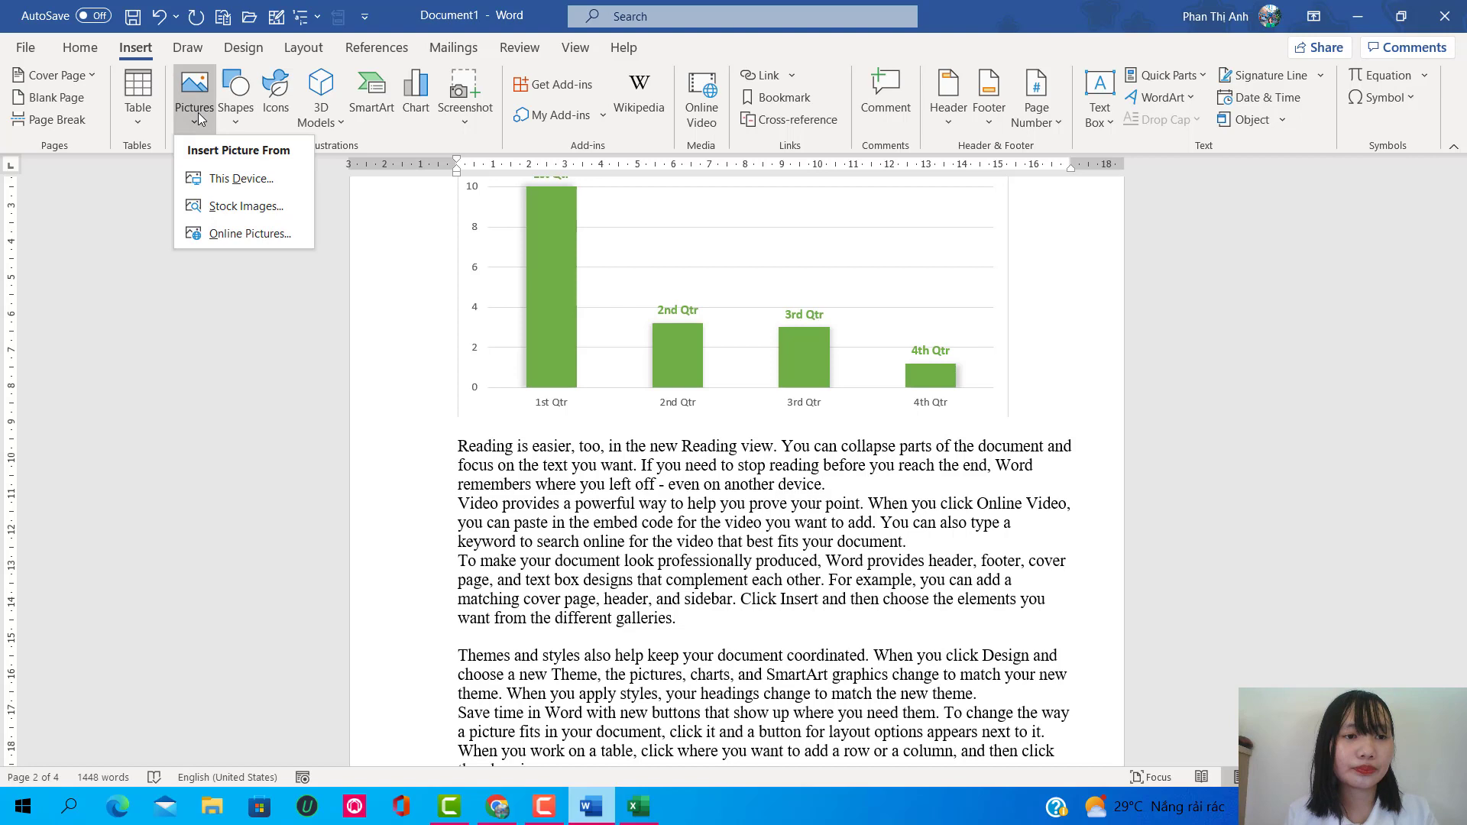
{"action": "left_click", "coordinate": [265, 181]}
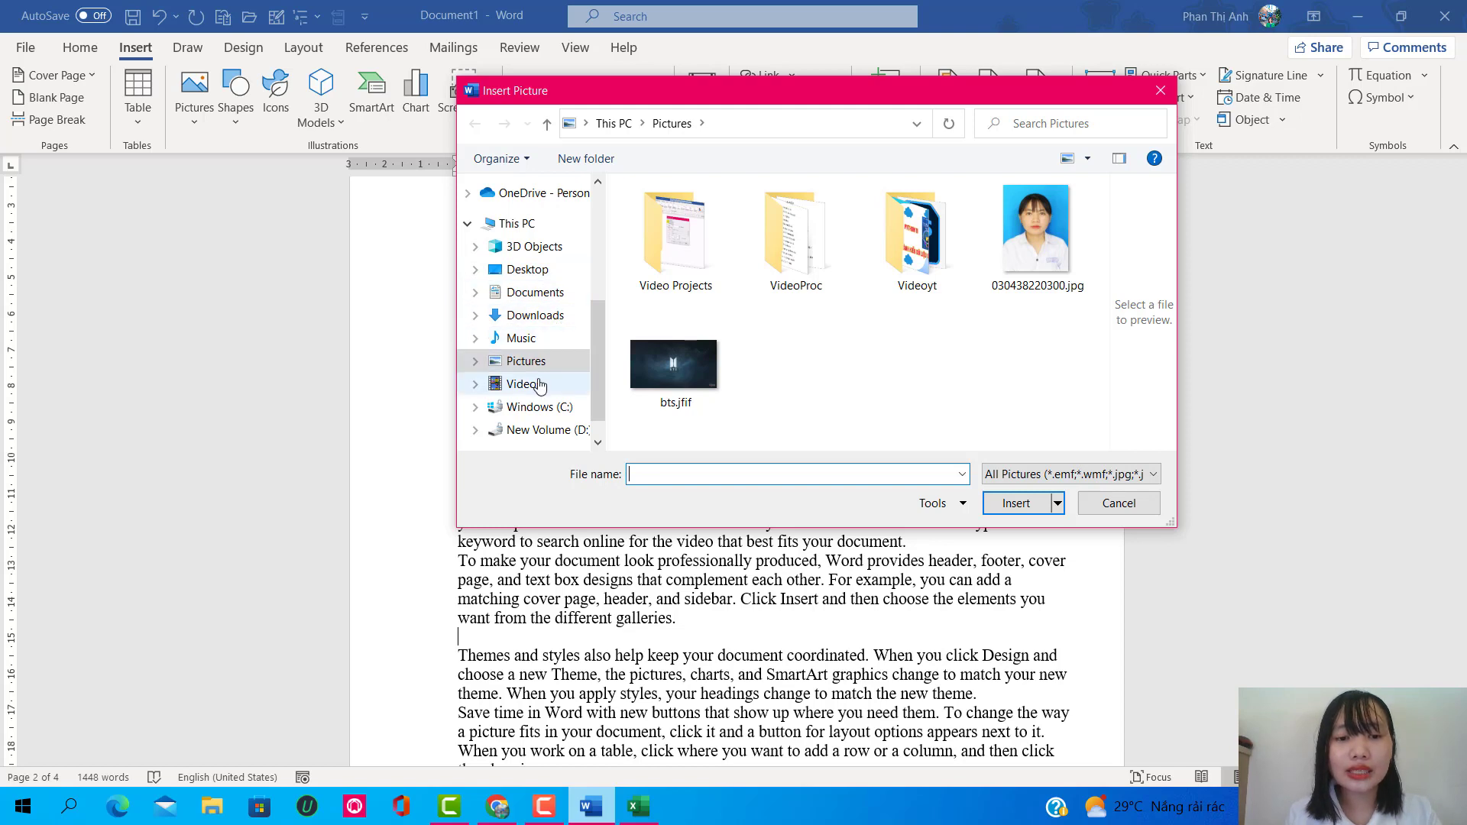
{"action": "scroll", "coordinate": [539, 386], "scroll_direction": "down", "scroll_amount": 1}
{"action": "left_click", "coordinate": [524, 354]}
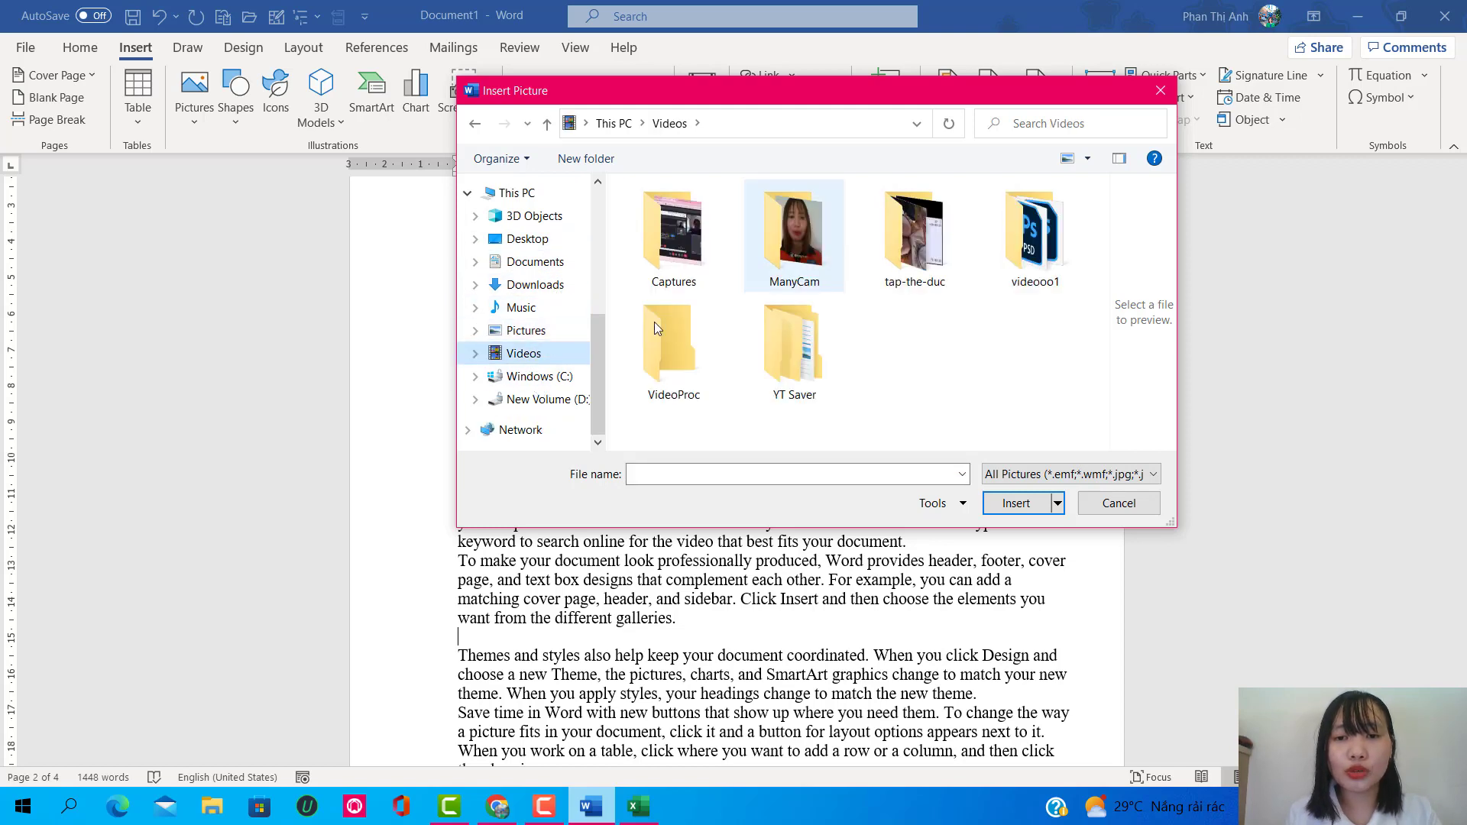
{"action": "left_click", "coordinate": [526, 330]}
{"action": "double_click", "coordinate": [921, 260]}
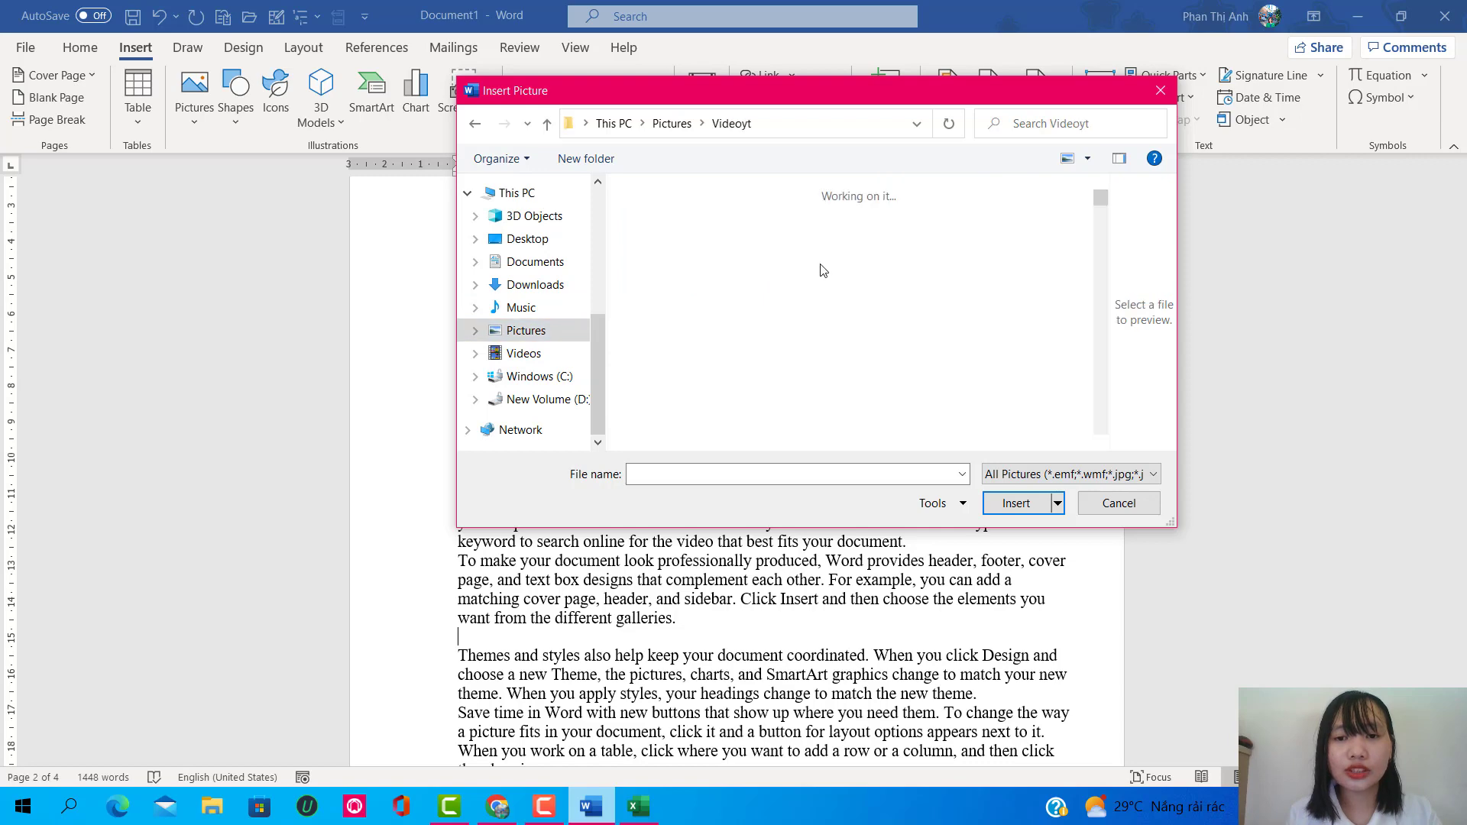
{"action": "double_click", "coordinate": [659, 353]}
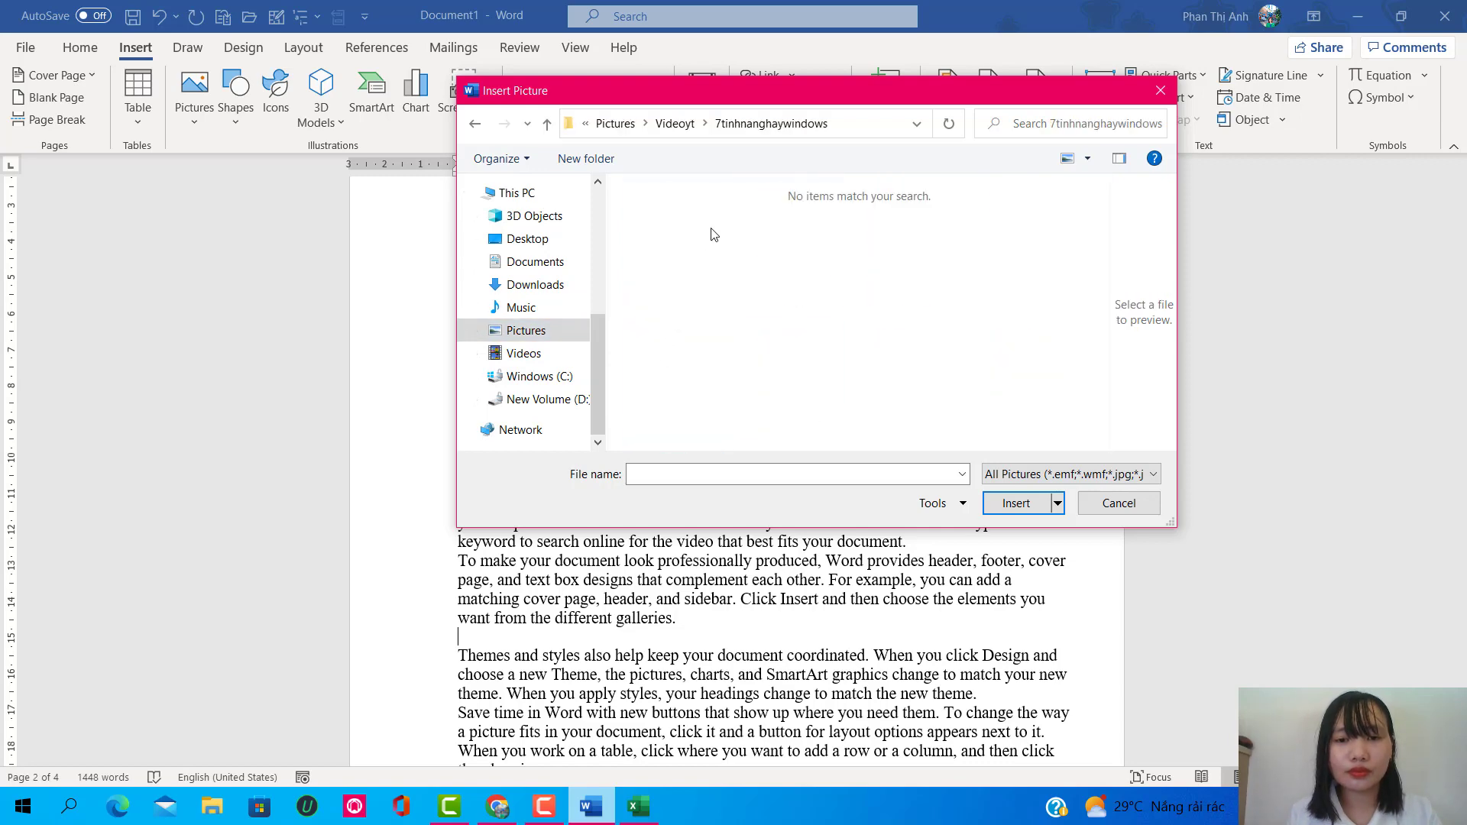
{"action": "left_click", "coordinate": [675, 123]}
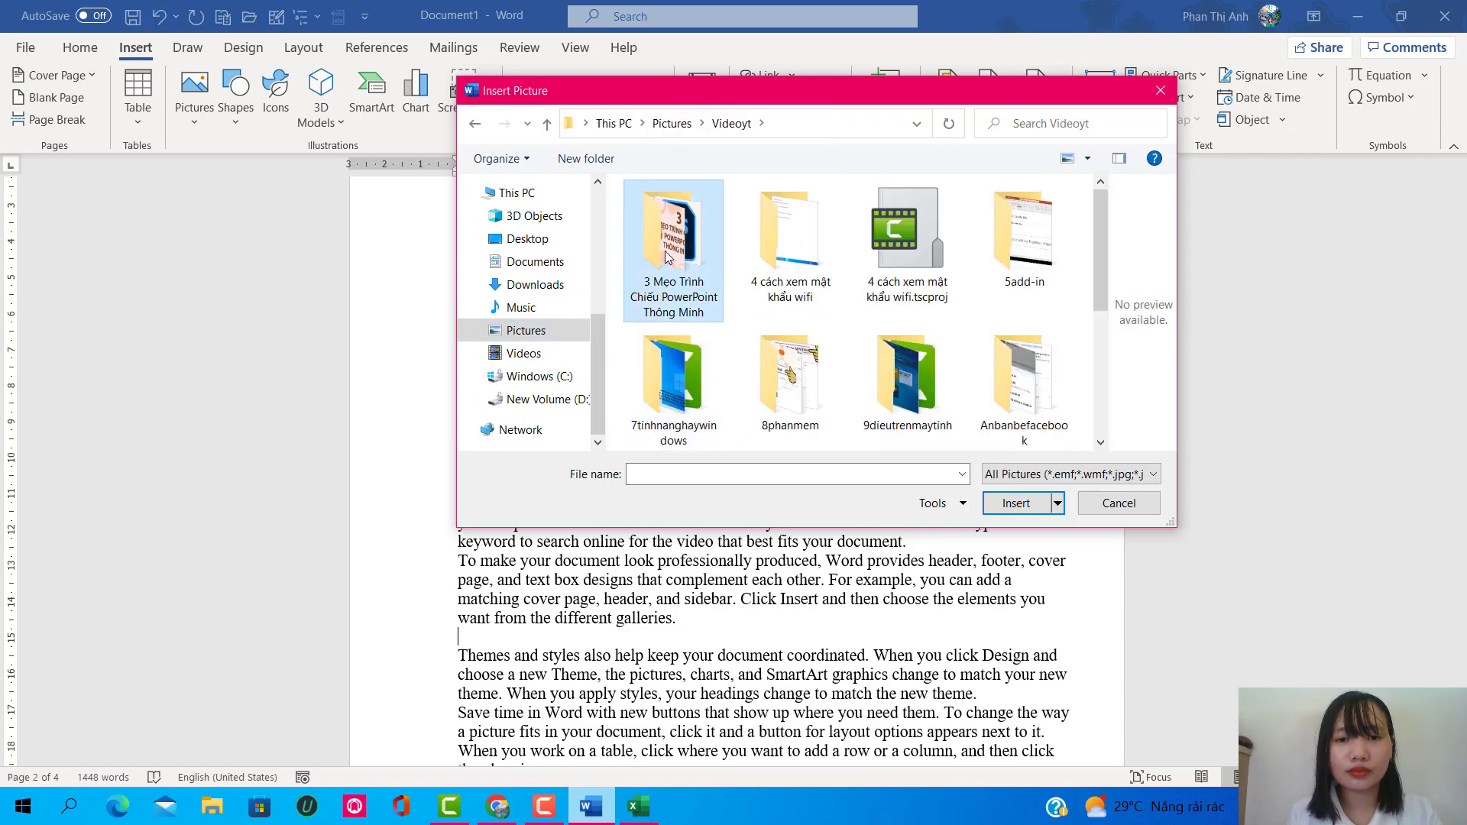
{"action": "double_click", "coordinate": [667, 257]}
Step: Insert the ANHBIA.png banner image into the document
{"action": "left_click", "coordinate": [671, 244]}
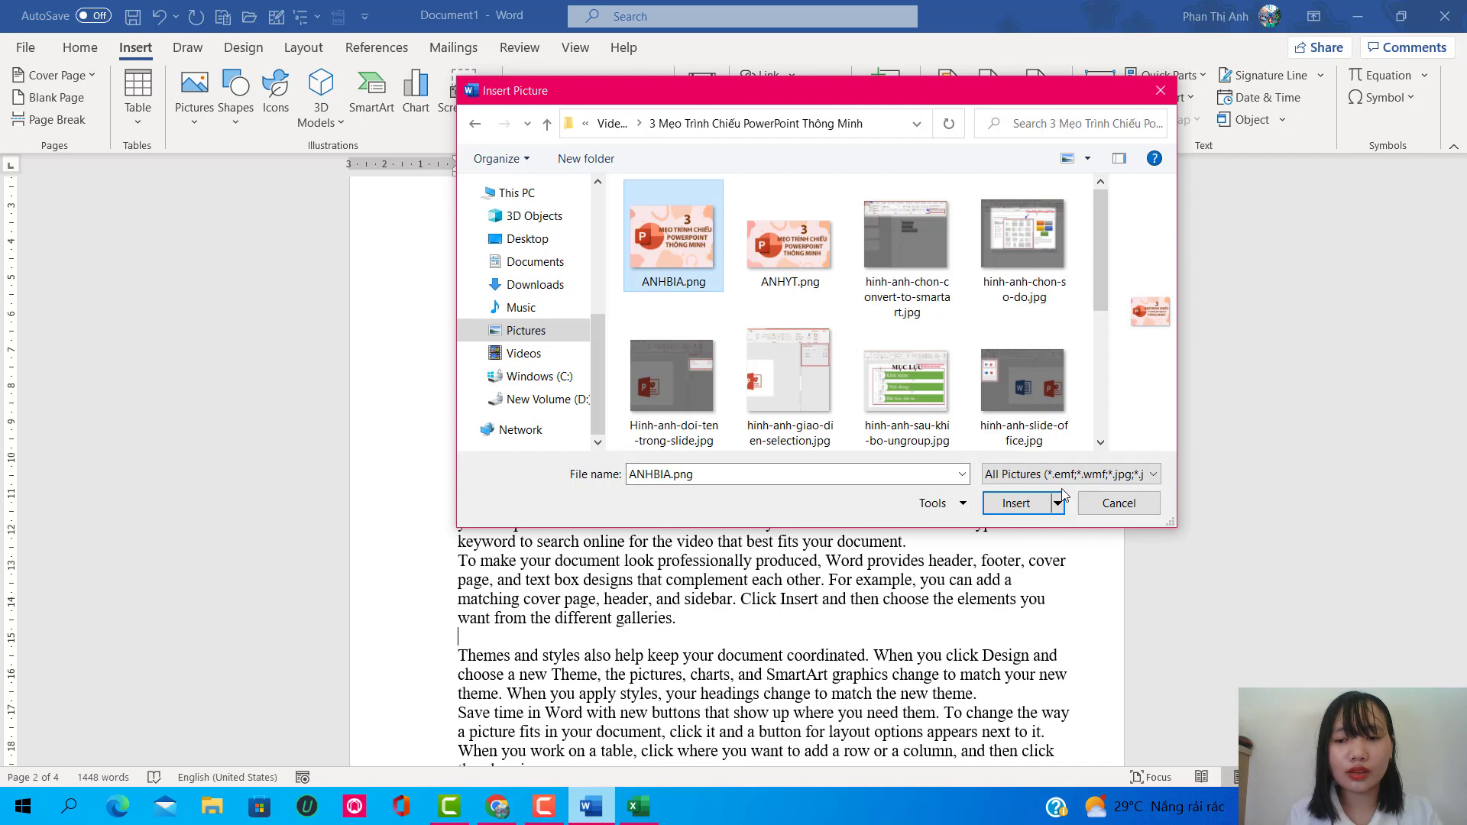
{"action": "left_click", "coordinate": [1013, 501]}
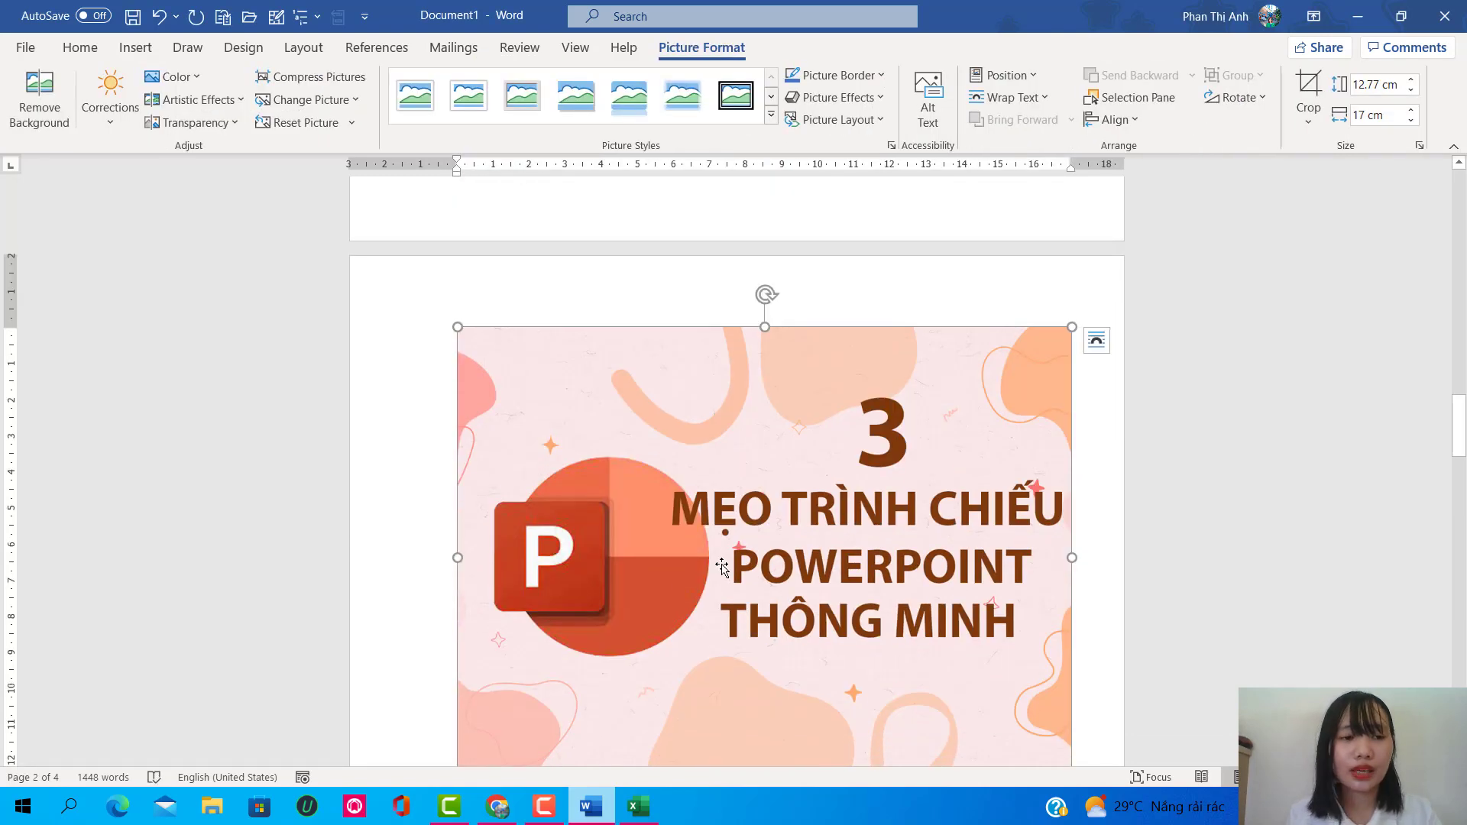
{"action": "scroll", "coordinate": [721, 566], "scroll_direction": "down", "scroll_amount": 1}
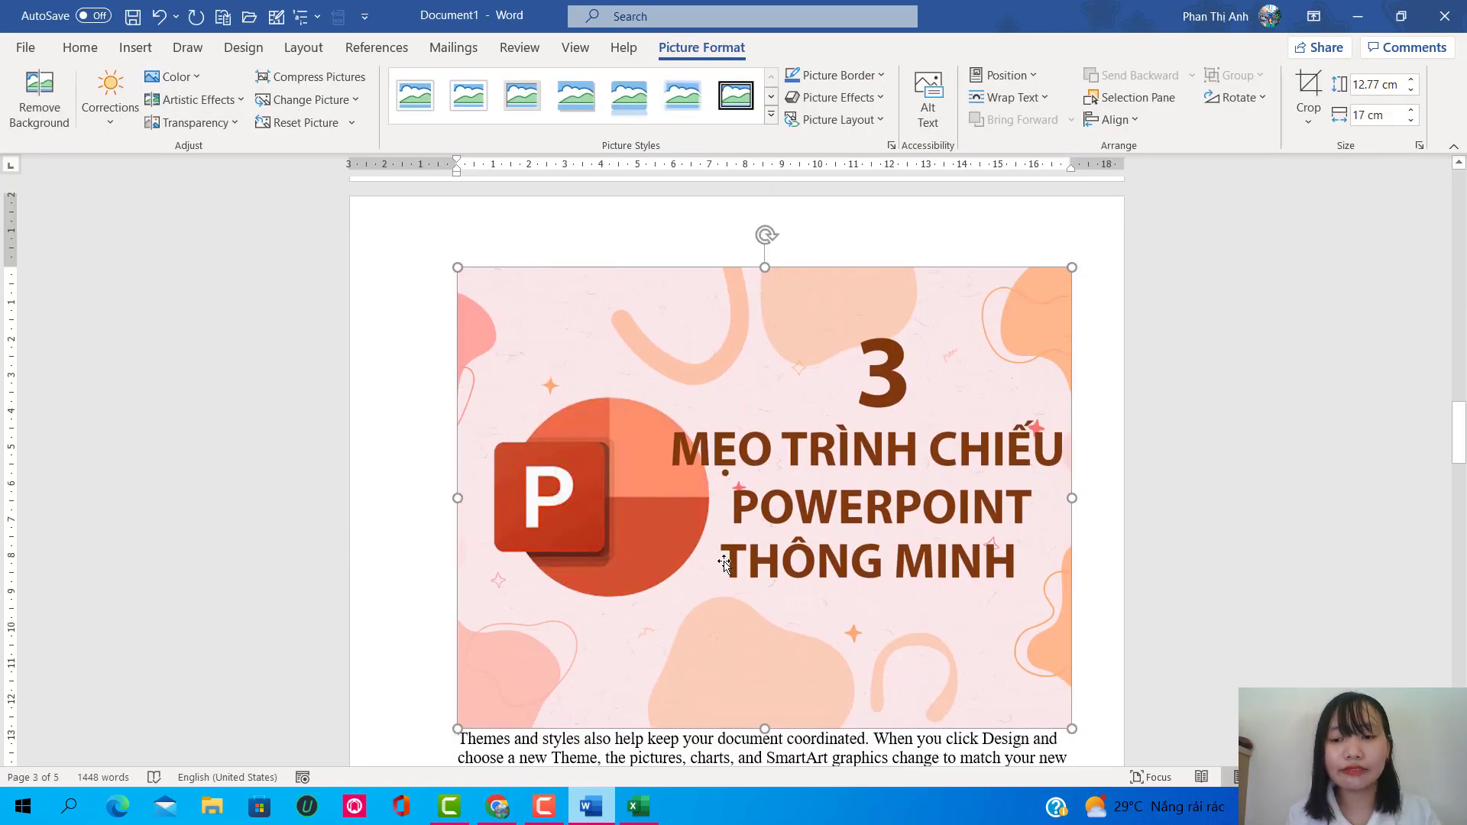
{"action": "key", "text": "Down"}
{"action": "scroll", "coordinate": [716, 646], "scroll_direction": "down", "scroll_amount": 1}
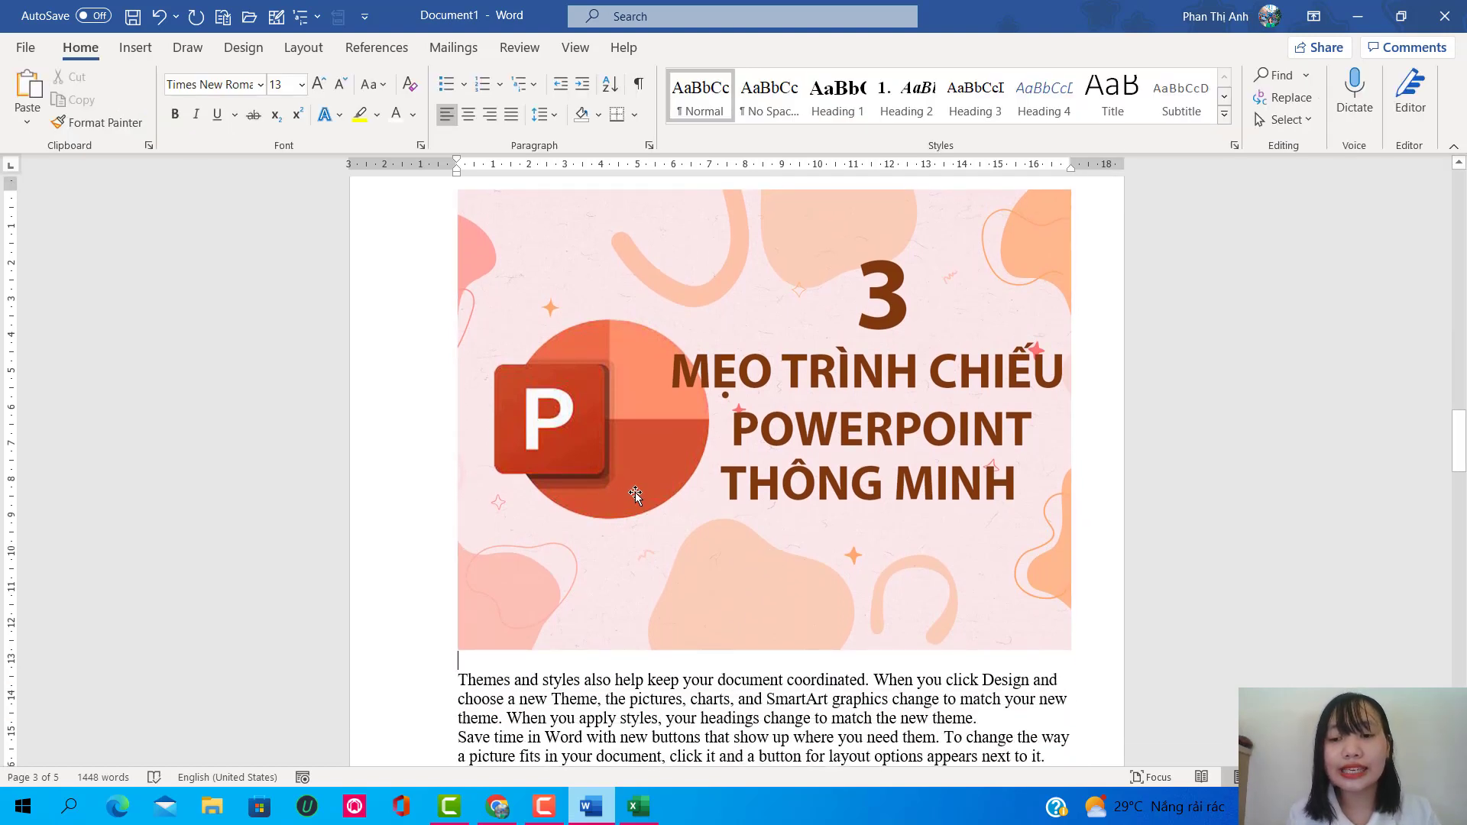
Step: Open Online Pictures and look through the available picture categories
{"action": "left_click", "coordinate": [136, 48]}
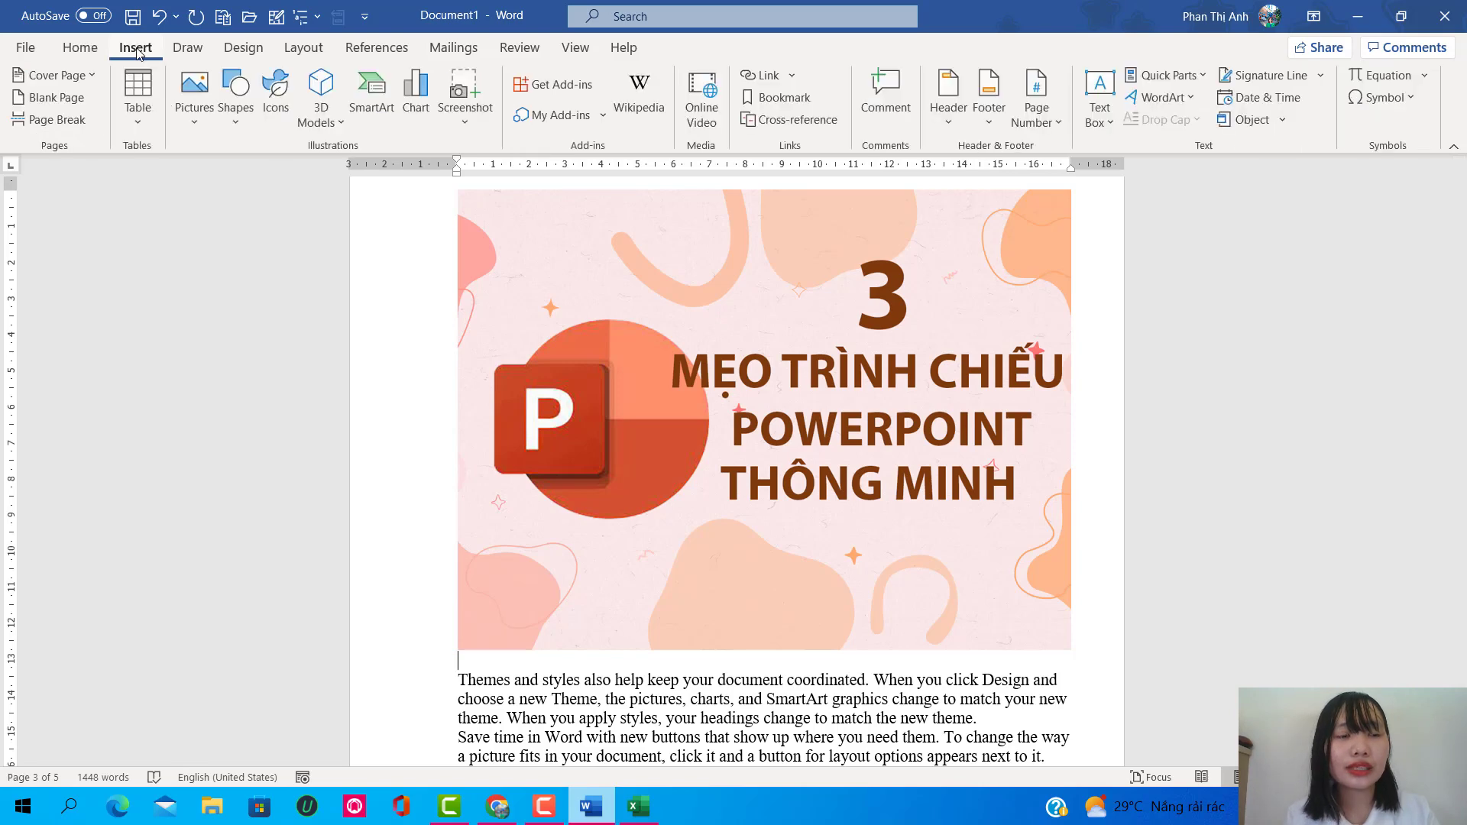
{"action": "left_click", "coordinate": [194, 96]}
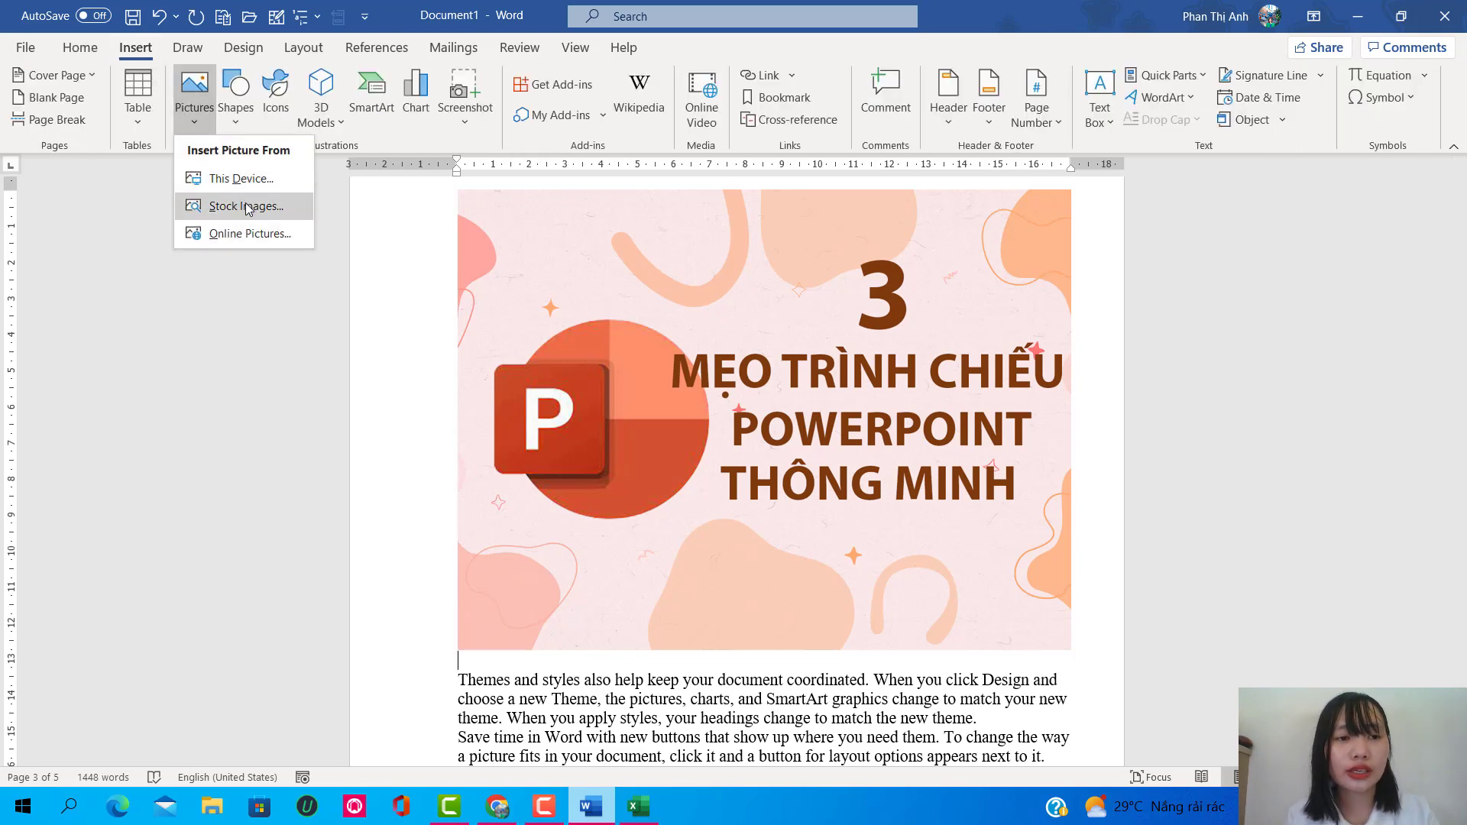
{"action": "left_click", "coordinate": [256, 237]}
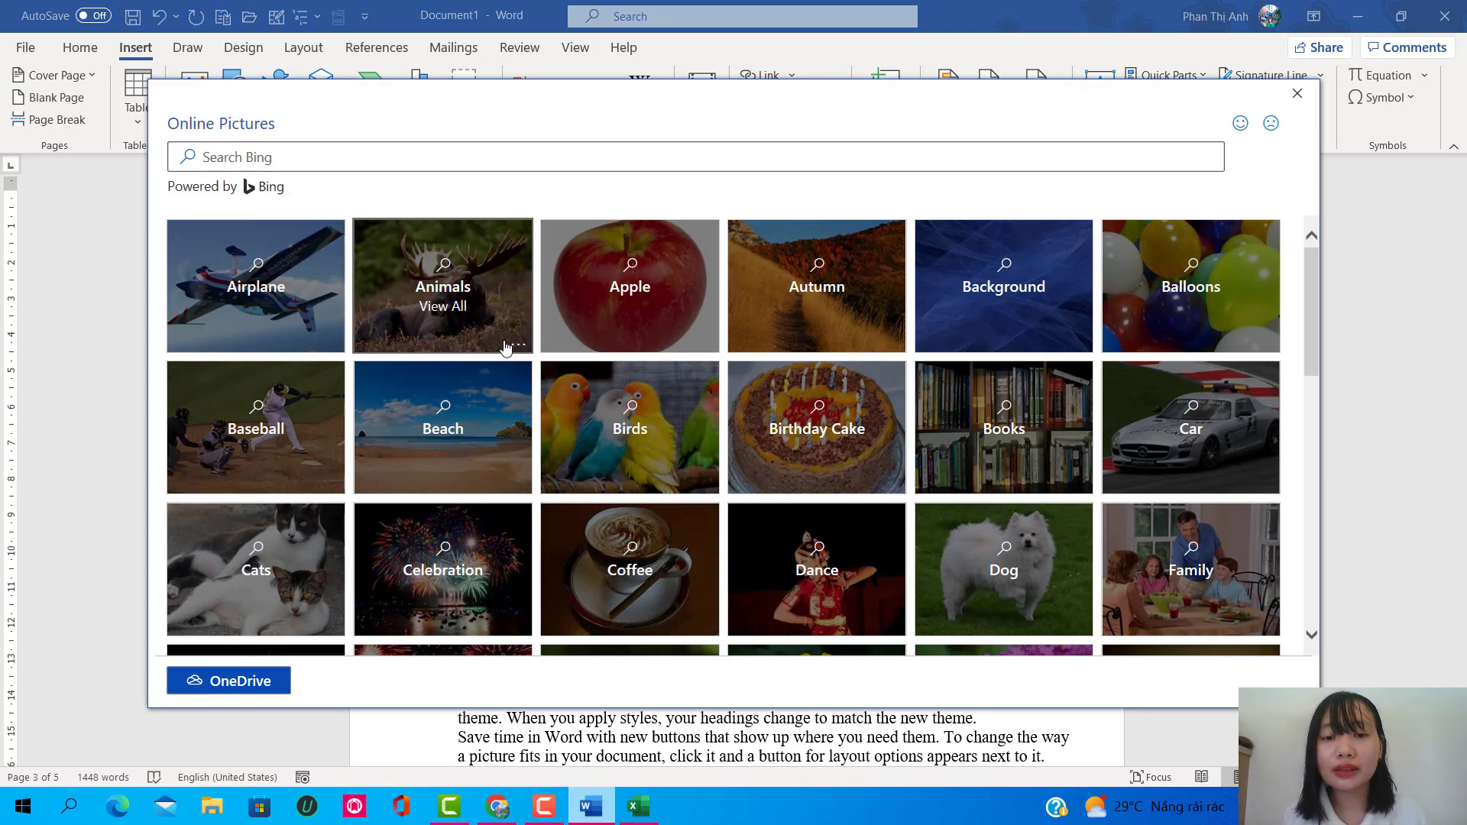
{"action": "scroll", "coordinate": [527, 398], "scroll_direction": "down", "scroll_amount": 3}
{"action": "scroll", "coordinate": [535, 410], "scroll_direction": "down", "scroll_amount": 2}
{"action": "scroll", "coordinate": [556, 405], "scroll_direction": "down", "scroll_amount": 4}
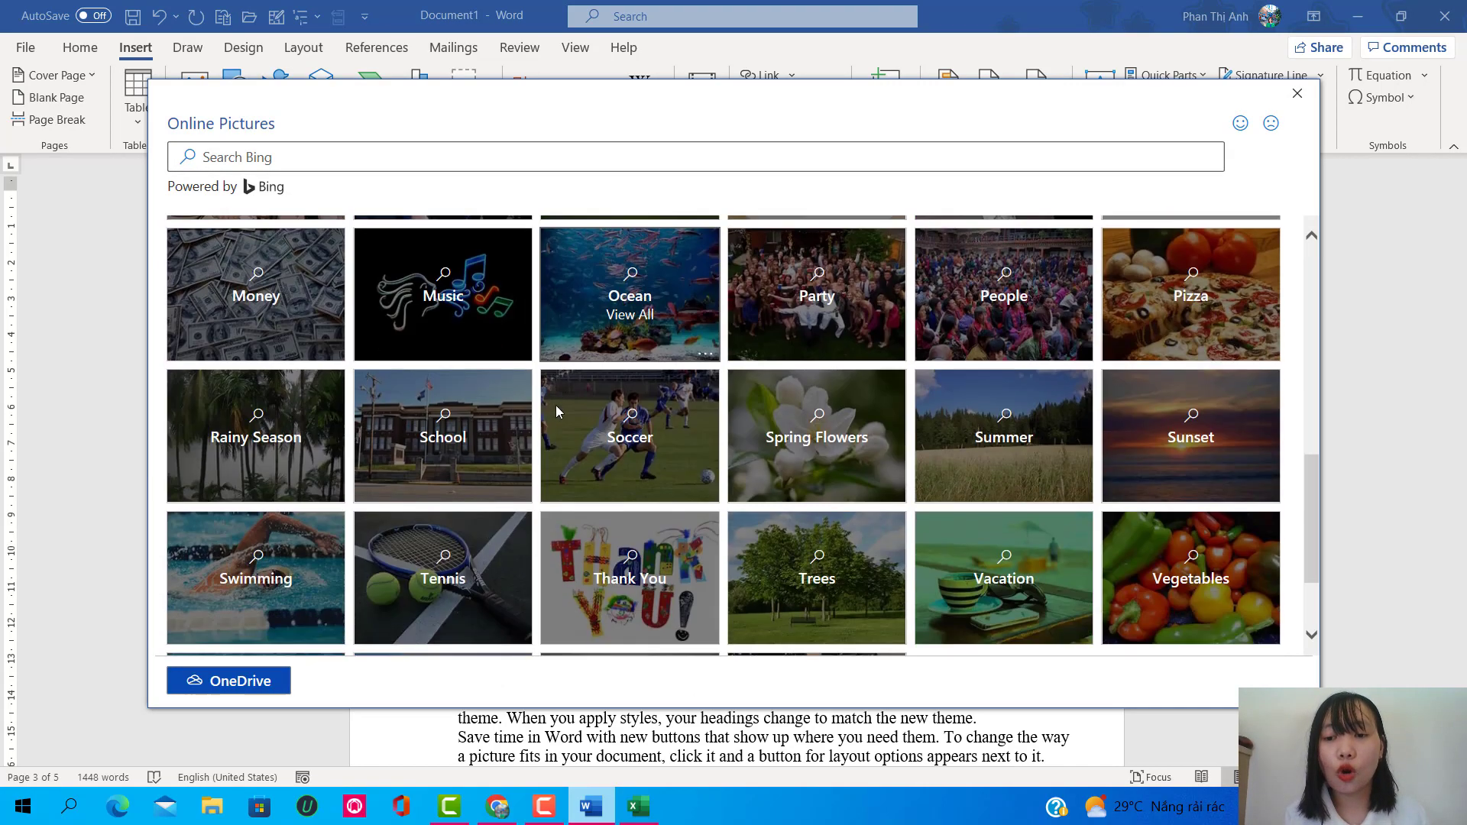
{"action": "scroll", "coordinate": [557, 405], "scroll_direction": "down", "scroll_amount": 2}
{"action": "scroll", "coordinate": [566, 405], "scroll_direction": "up", "scroll_amount": 2}
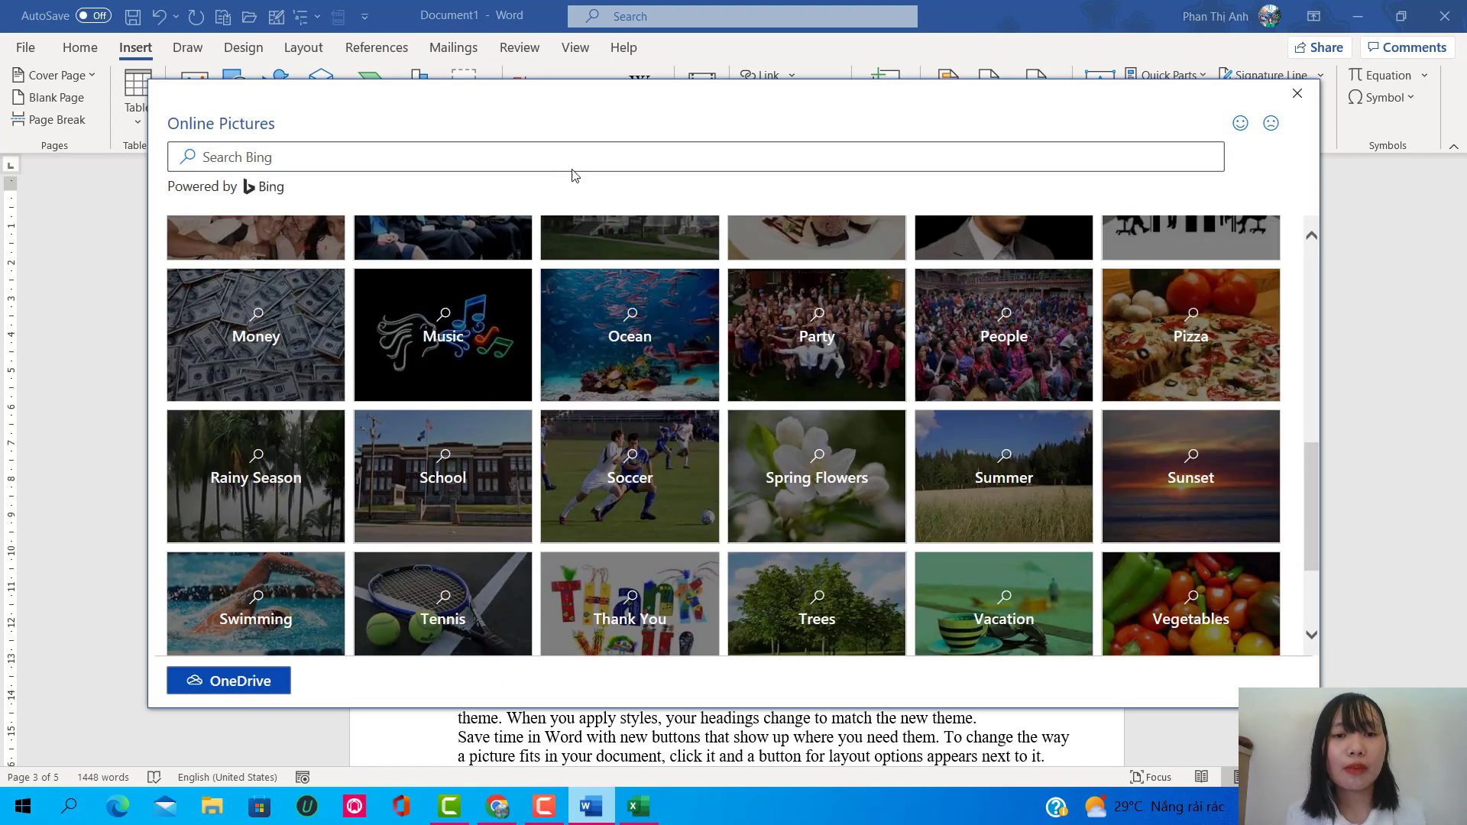
{"action": "scroll", "coordinate": [578, 359], "scroll_direction": "up", "scroll_amount": 3}
{"action": "scroll", "coordinate": [575, 382], "scroll_direction": "up", "scroll_amount": 3}
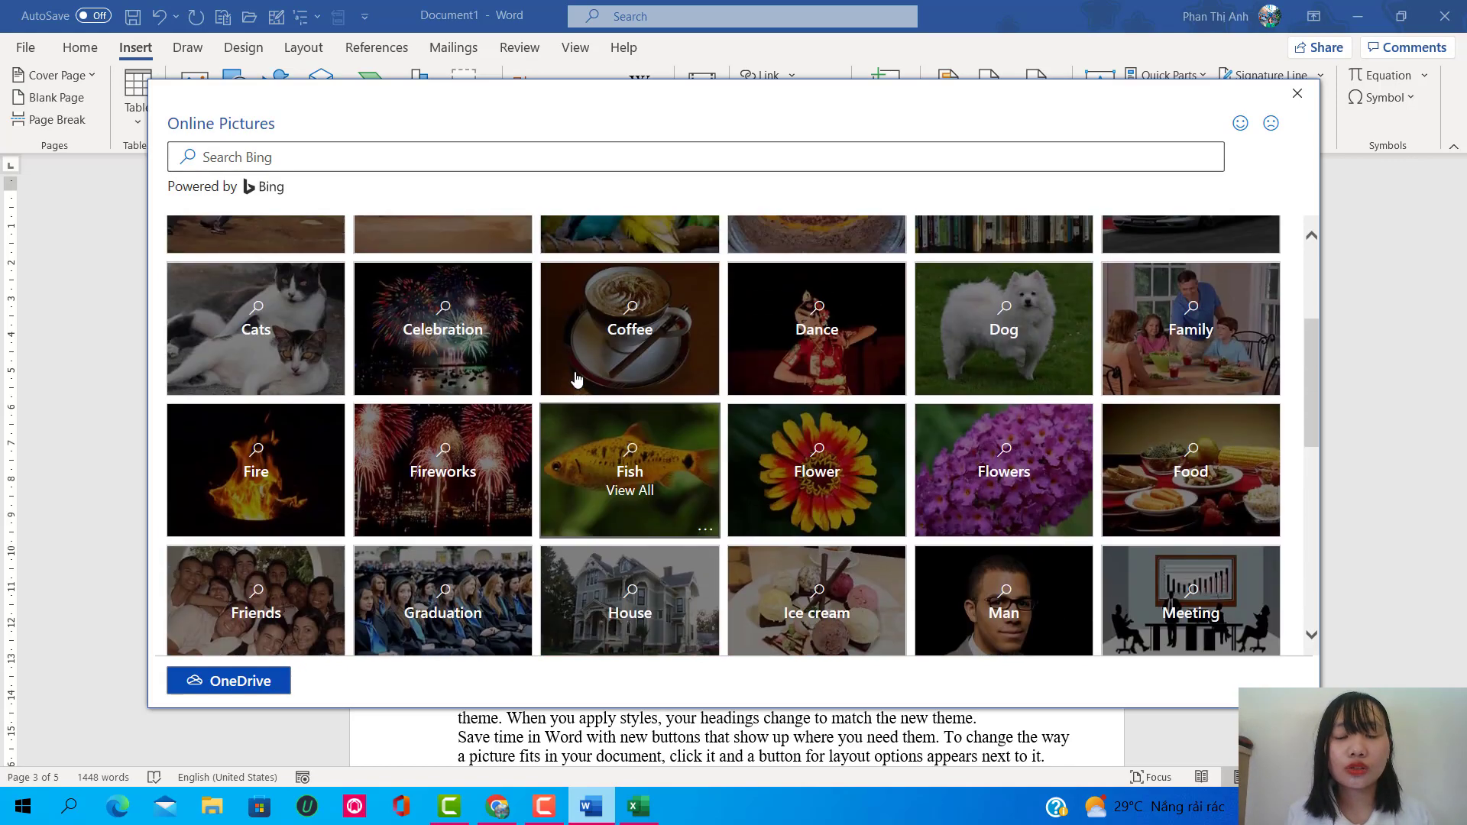
{"action": "scroll", "coordinate": [575, 382], "scroll_direction": "up", "scroll_amount": 3}
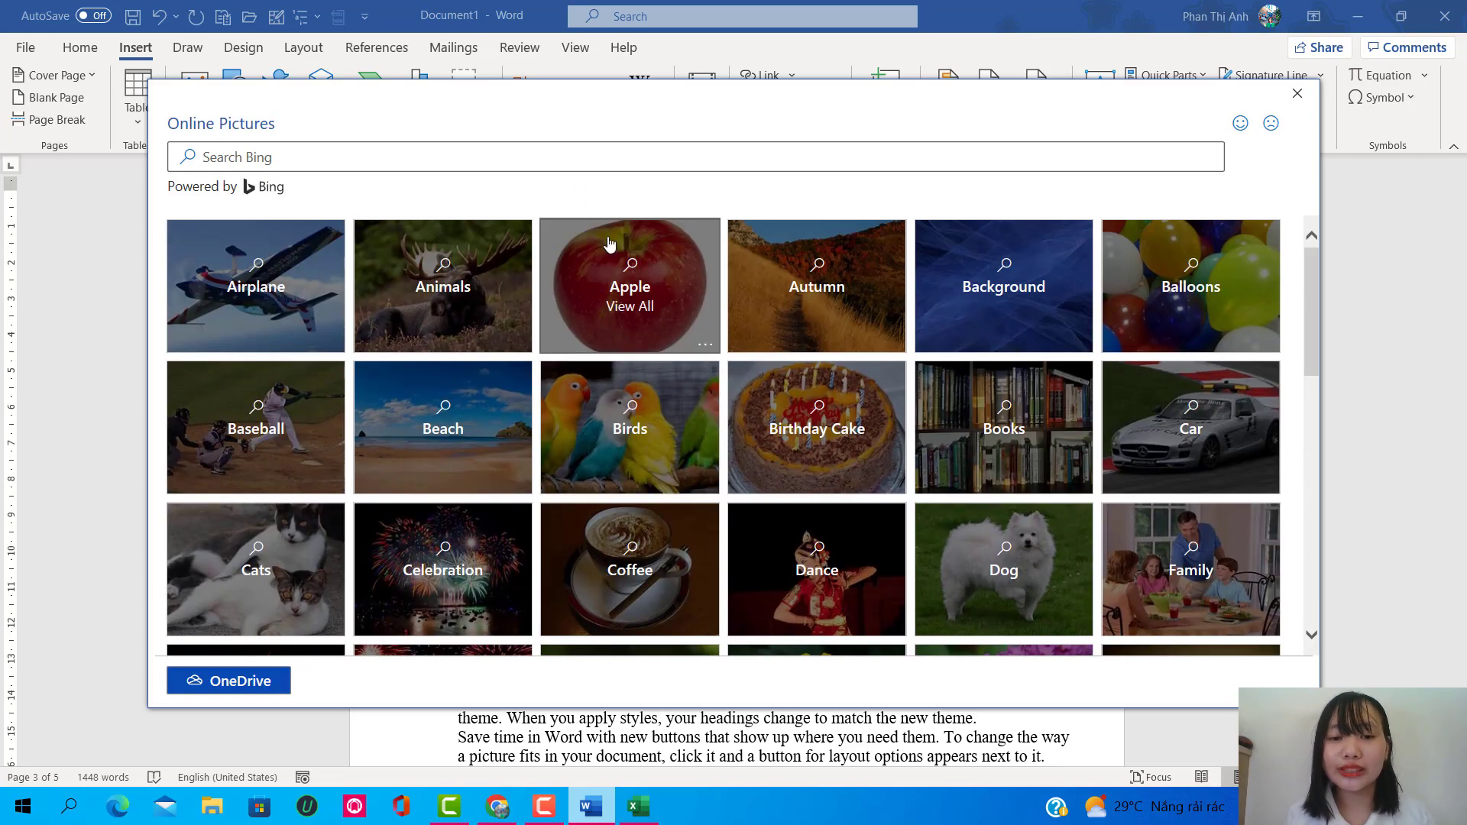
{"action": "left_click", "coordinate": [555, 157]}
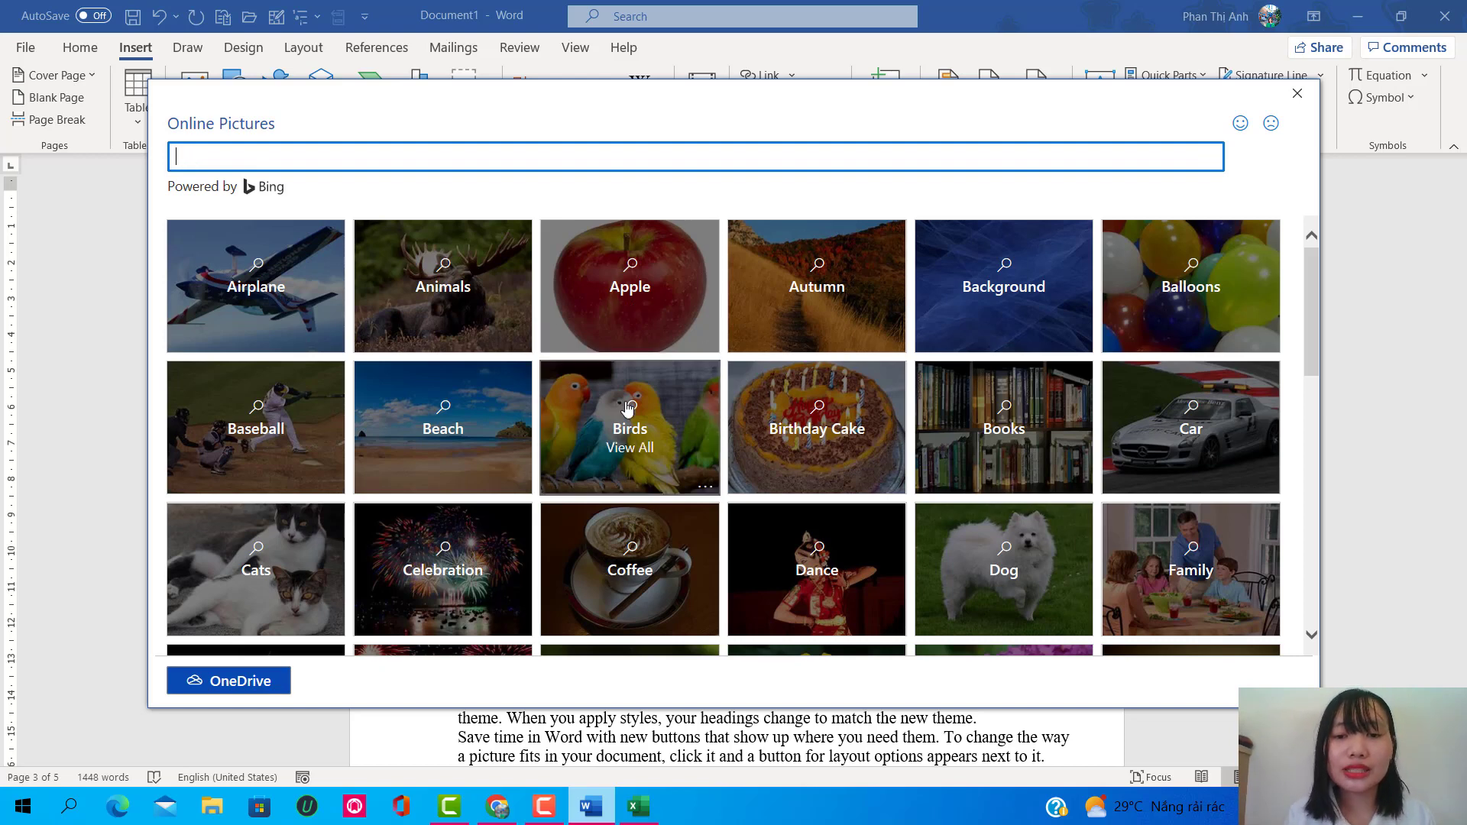
{"action": "scroll", "coordinate": [642, 420], "scroll_direction": "down", "scroll_amount": 1}
{"action": "scroll", "coordinate": [630, 426], "scroll_direction": "up", "scroll_amount": 1}
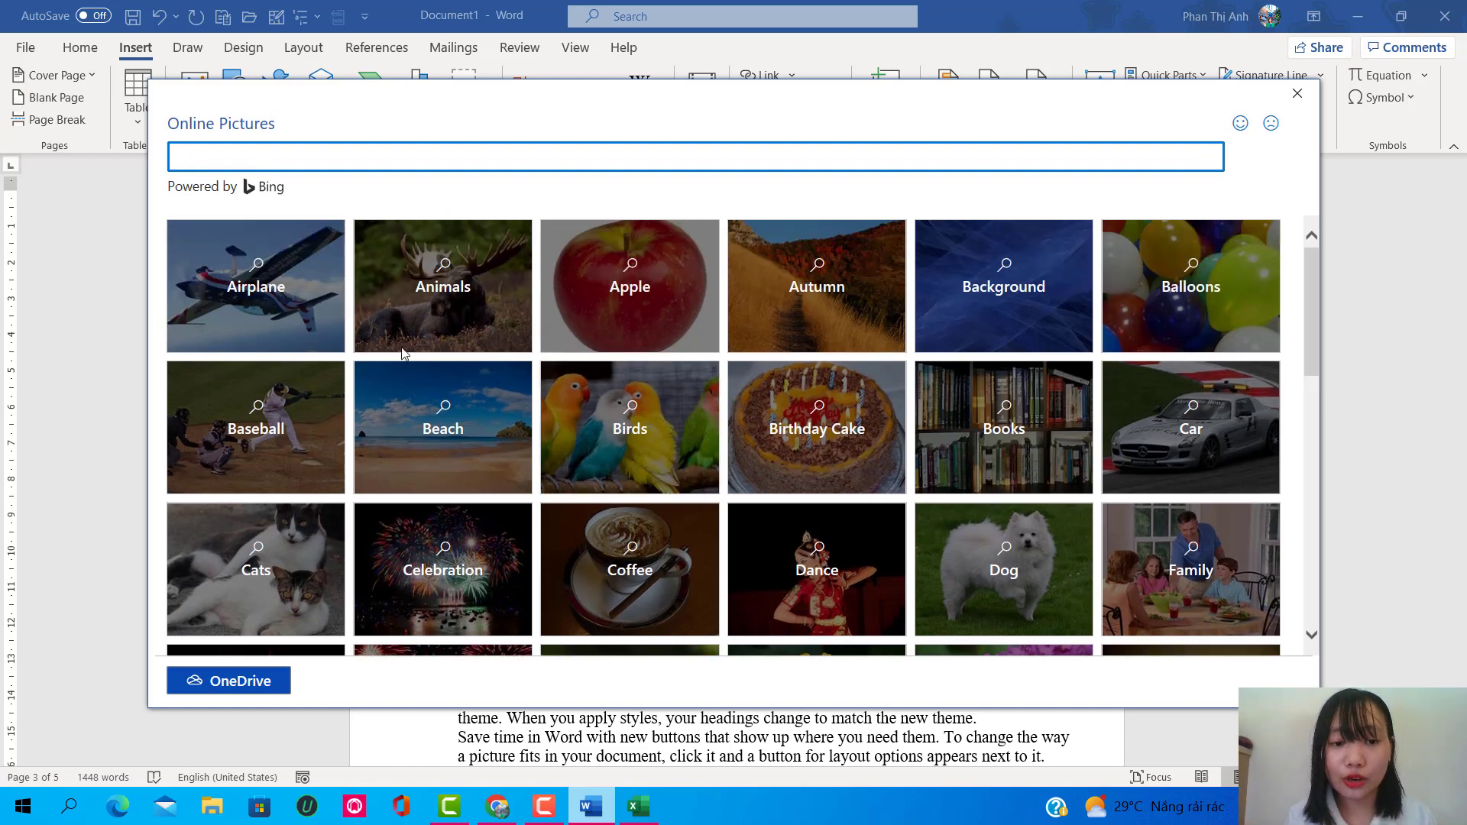
Step: Insert a giraffe photo from the Animals category
{"action": "left_click", "coordinate": [457, 303]}
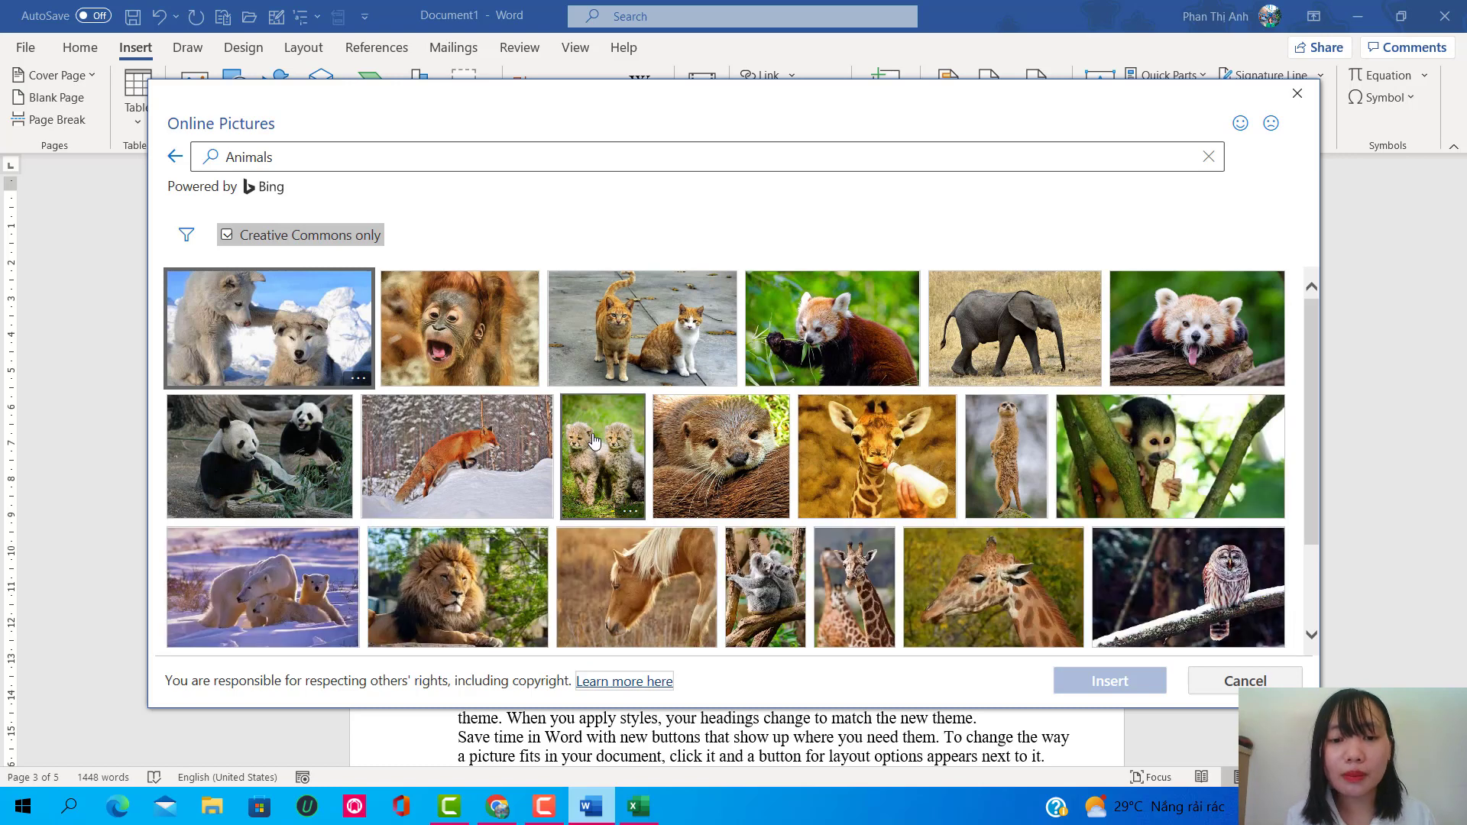
{"action": "scroll", "coordinate": [596, 459], "scroll_direction": "down", "scroll_amount": 3}
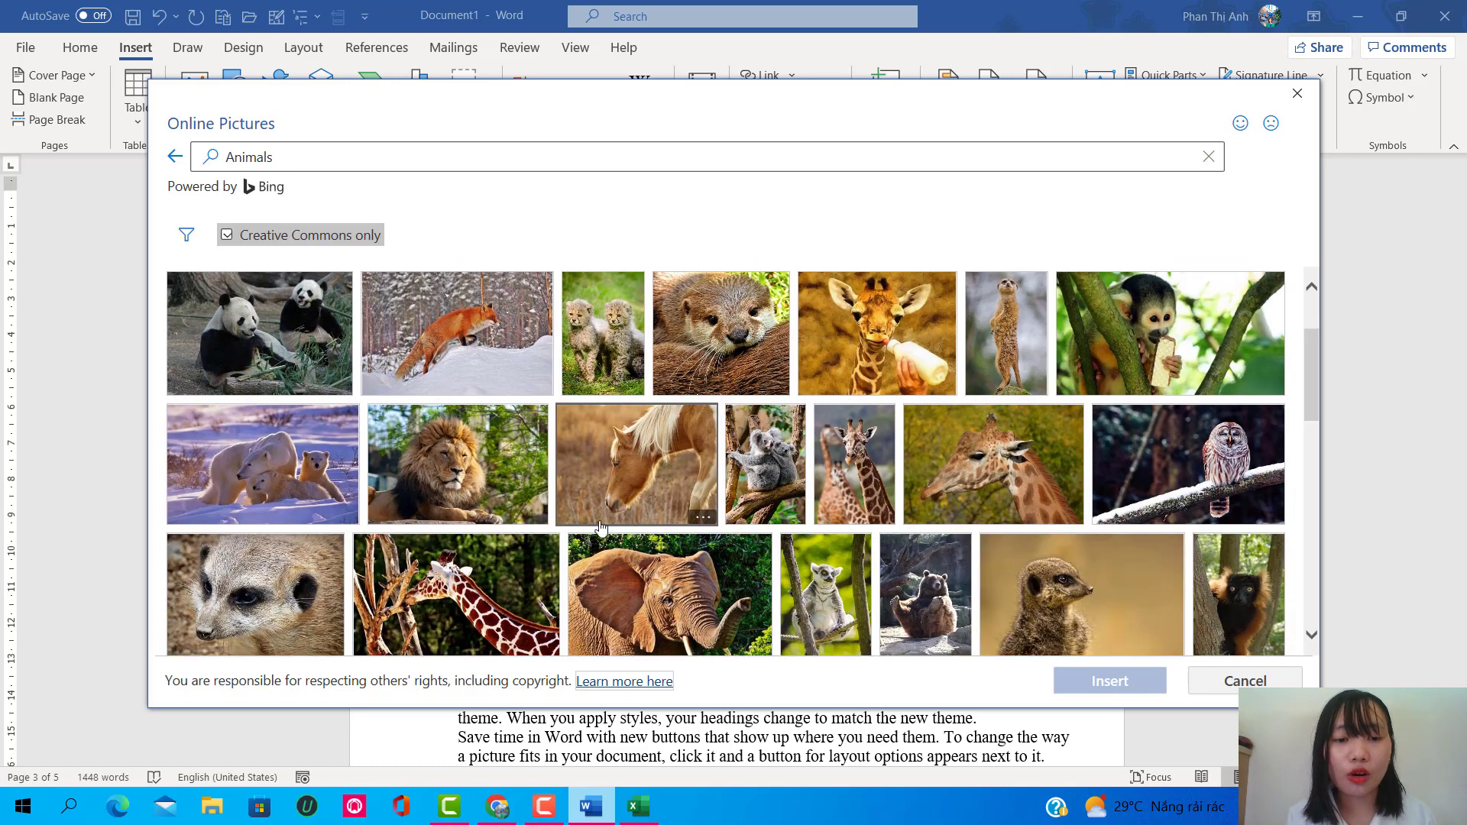
{"action": "scroll", "coordinate": [601, 527], "scroll_direction": "down", "scroll_amount": 3}
{"action": "scroll", "coordinate": [428, 440], "scroll_direction": "down", "scroll_amount": 2}
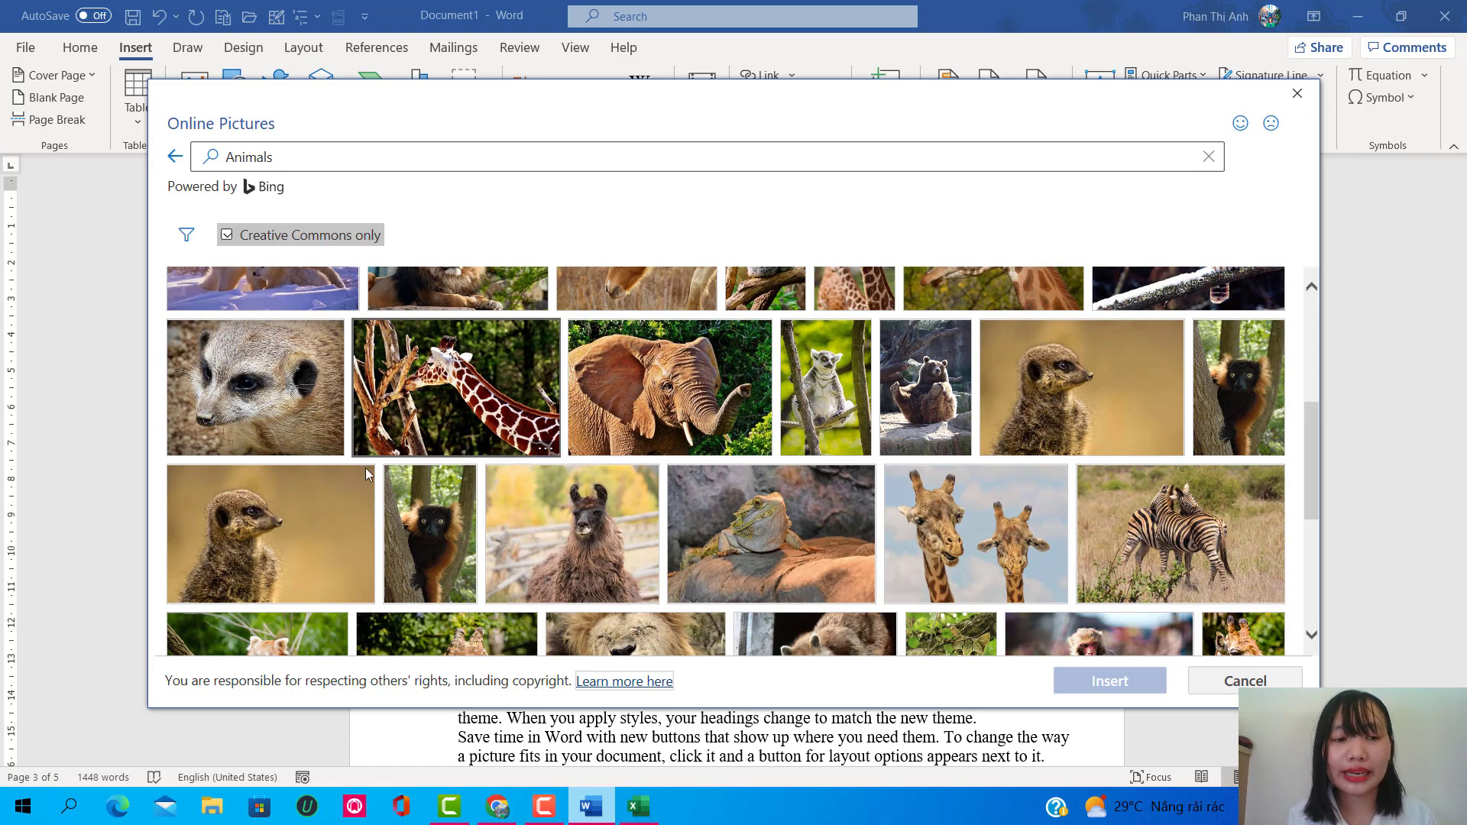
{"action": "left_click", "coordinate": [428, 413]}
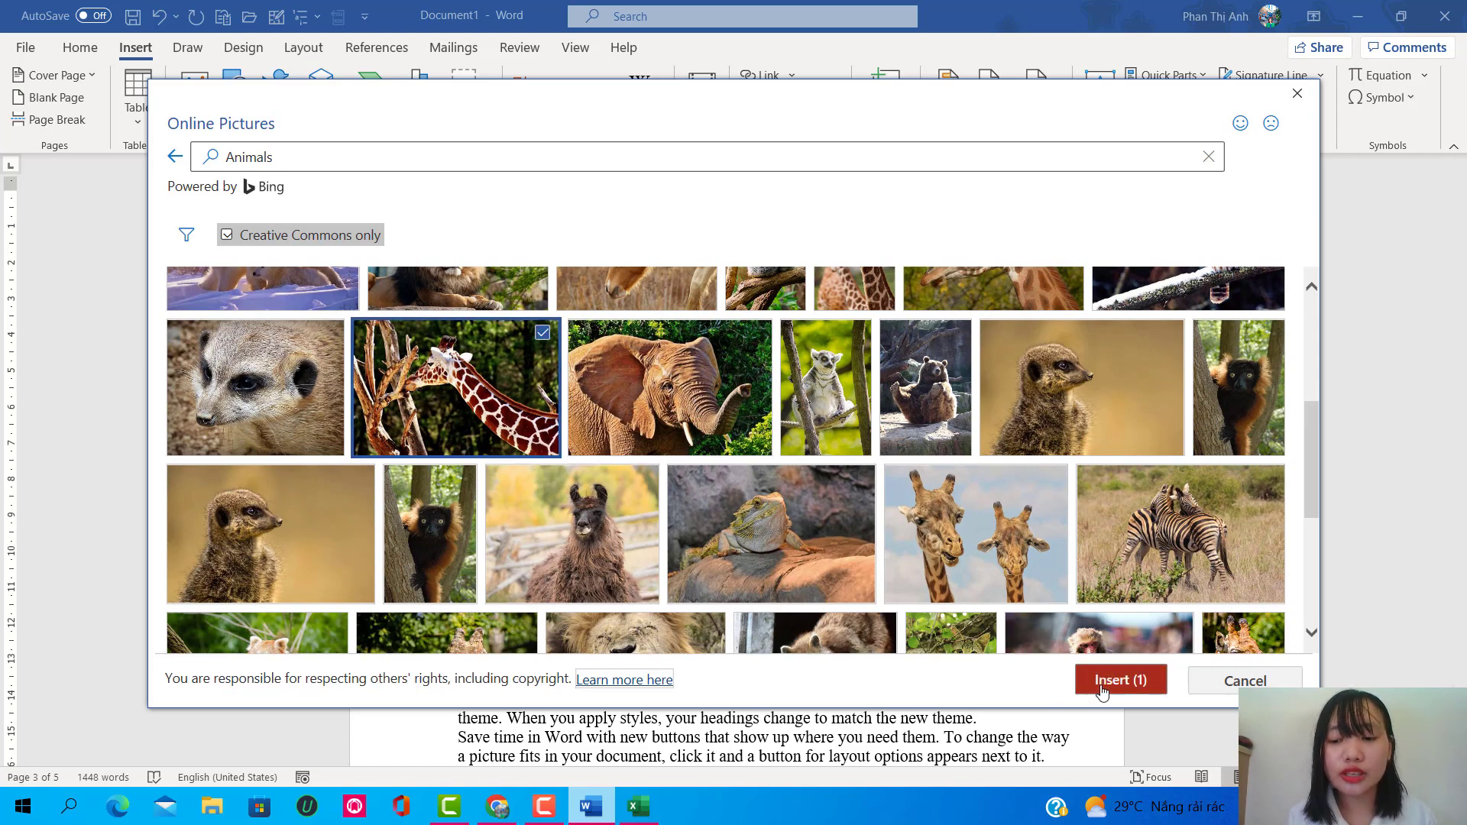
{"action": "left_click", "coordinate": [1101, 687]}
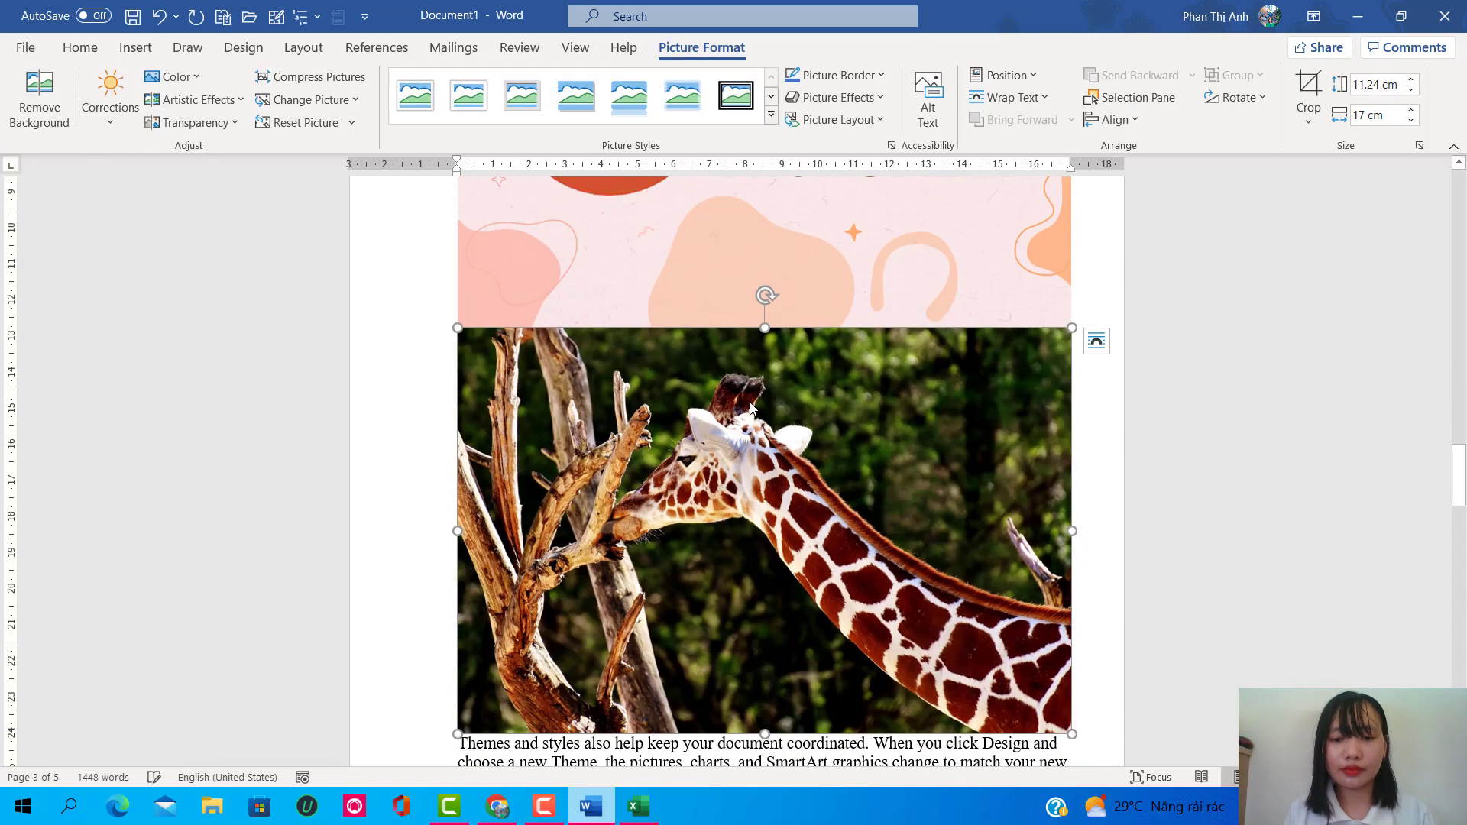
Step: Deselect the giraffe photo and bring up the Insert Shapes gallery
{"action": "scroll", "coordinate": [761, 512], "scroll_direction": "down", "scroll_amount": 1}
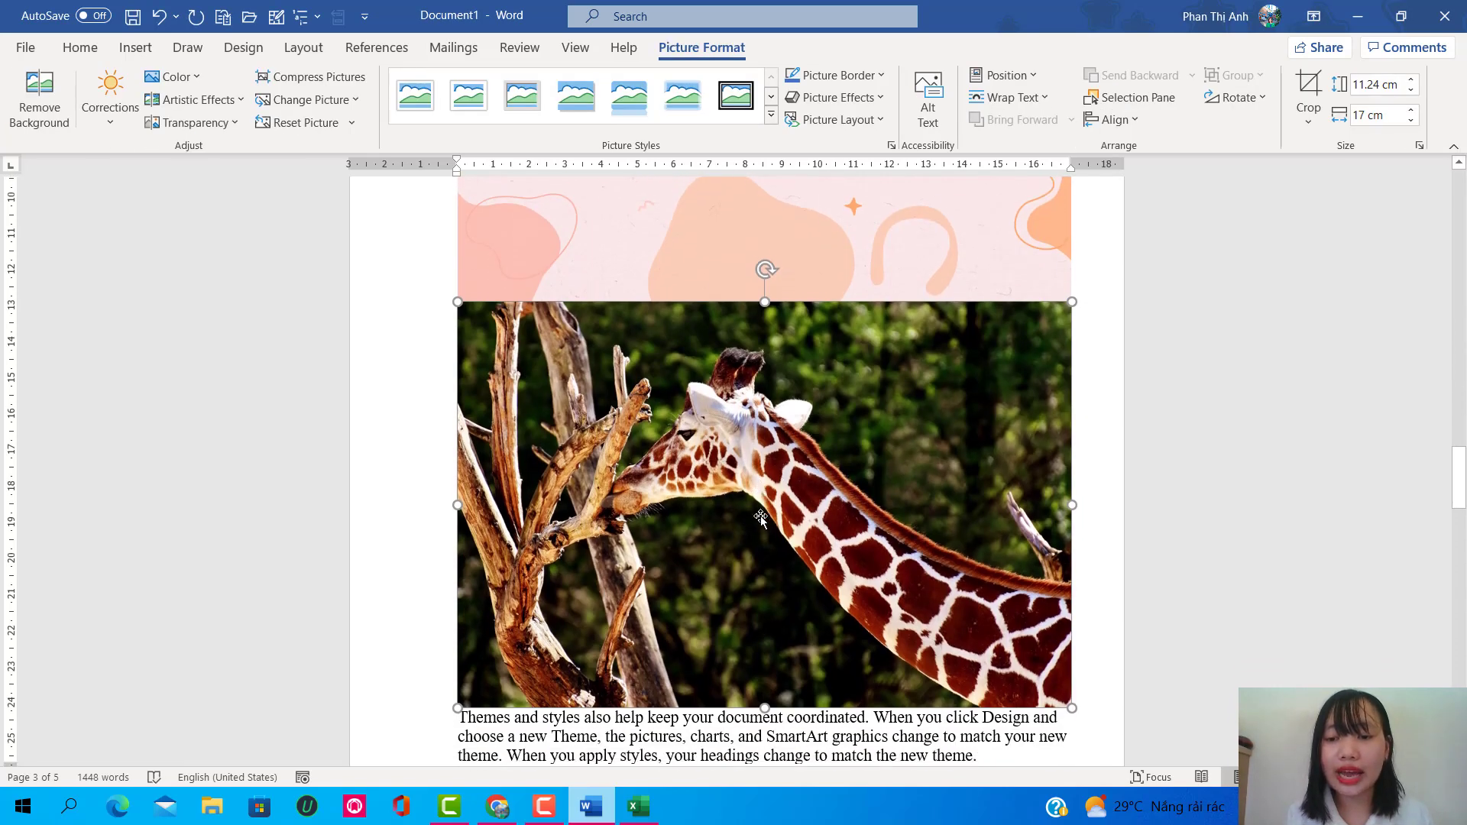
{"action": "scroll", "coordinate": [721, 592], "scroll_direction": "down", "scroll_amount": 3}
{"action": "scroll", "coordinate": [749, 541], "scroll_direction": "down", "scroll_amount": 1}
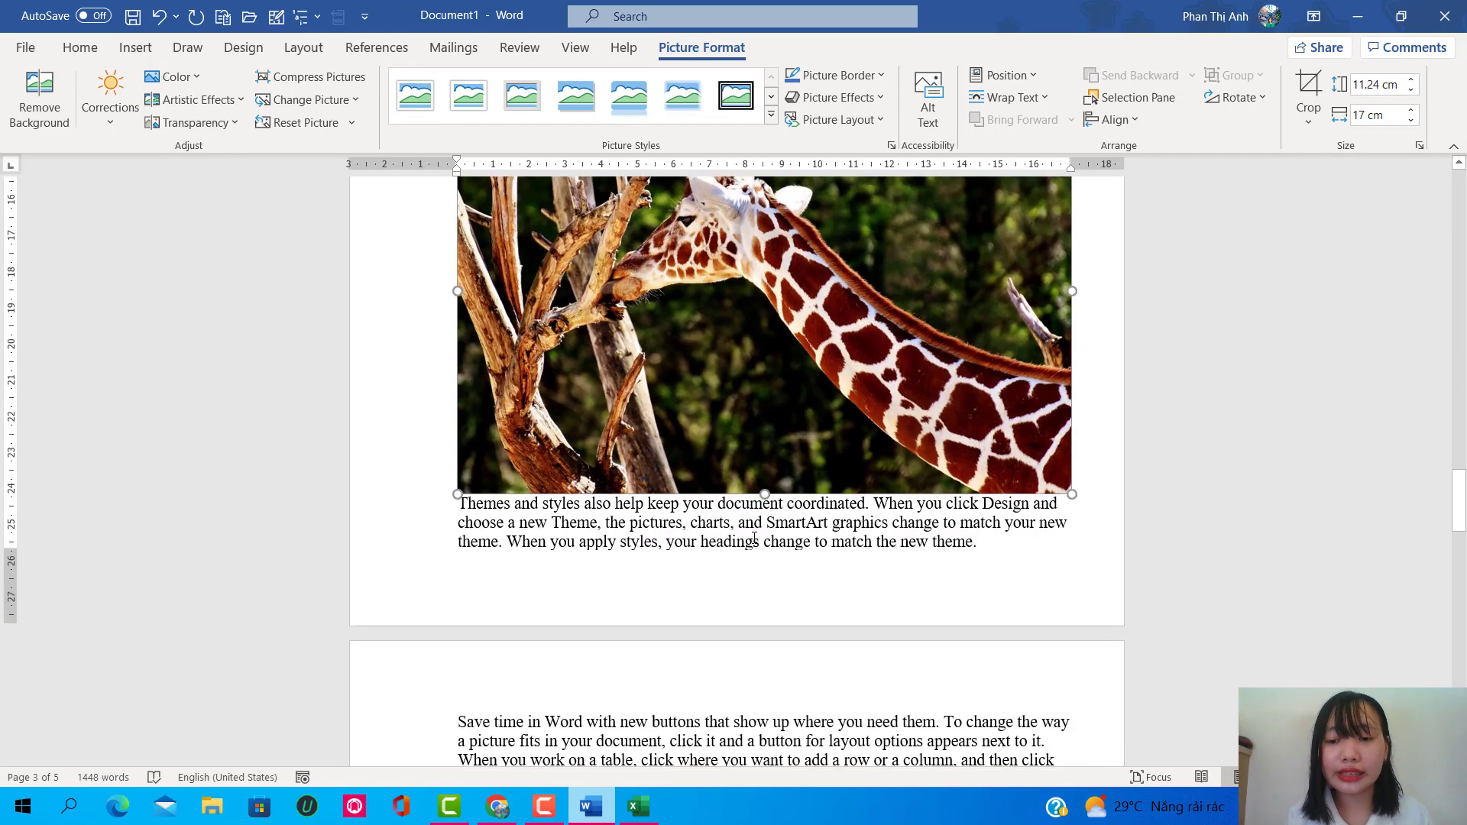
{"action": "scroll", "coordinate": [751, 529], "scroll_direction": "up", "scroll_amount": 2}
{"action": "scroll", "coordinate": [751, 529], "scroll_direction": "up", "scroll_amount": 2}
{"action": "scroll", "coordinate": [751, 529], "scroll_direction": "up", "scroll_amount": 2}
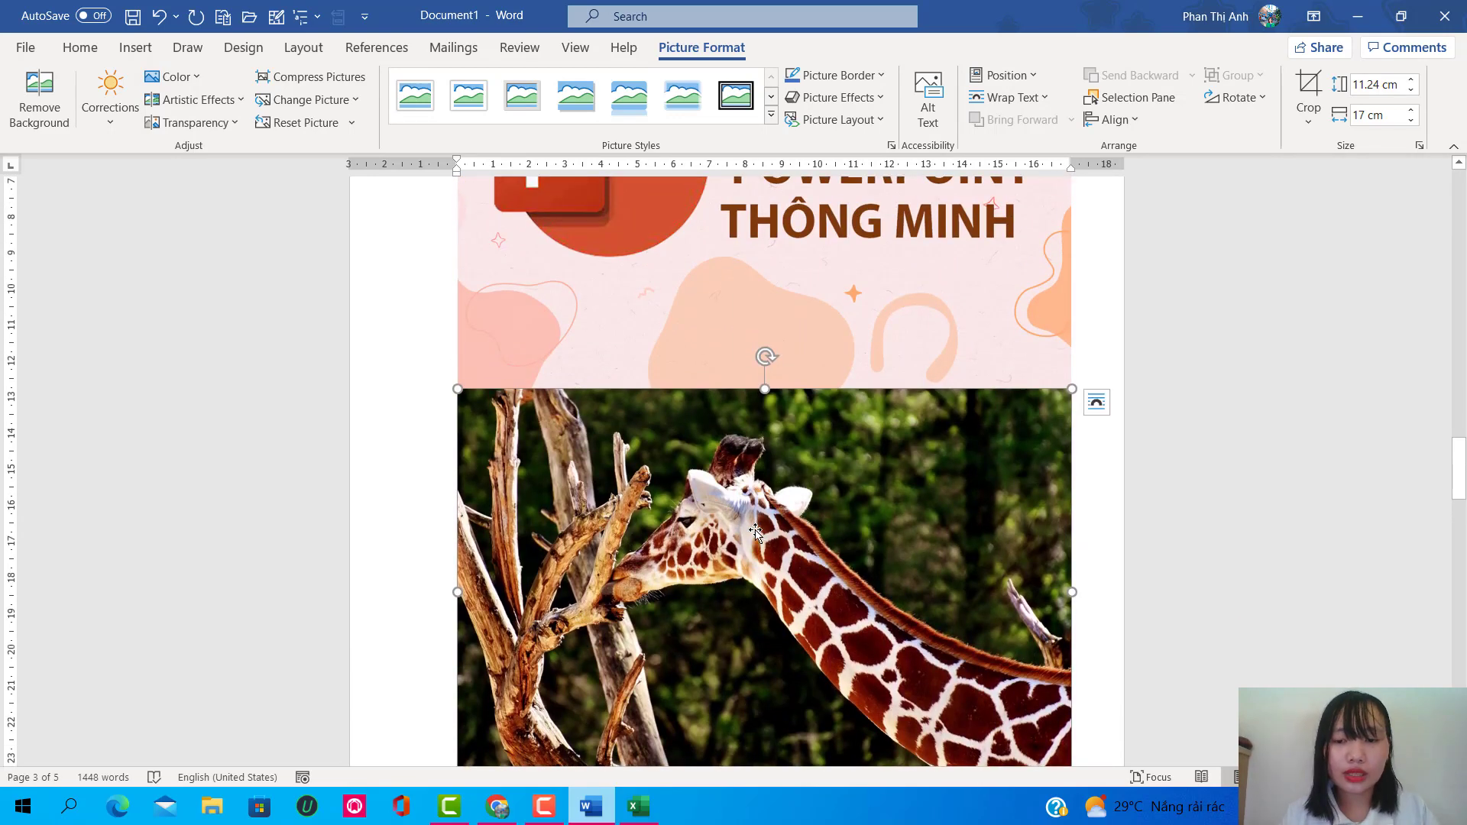
{"action": "scroll", "coordinate": [931, 701], "scroll_direction": "down", "scroll_amount": 1}
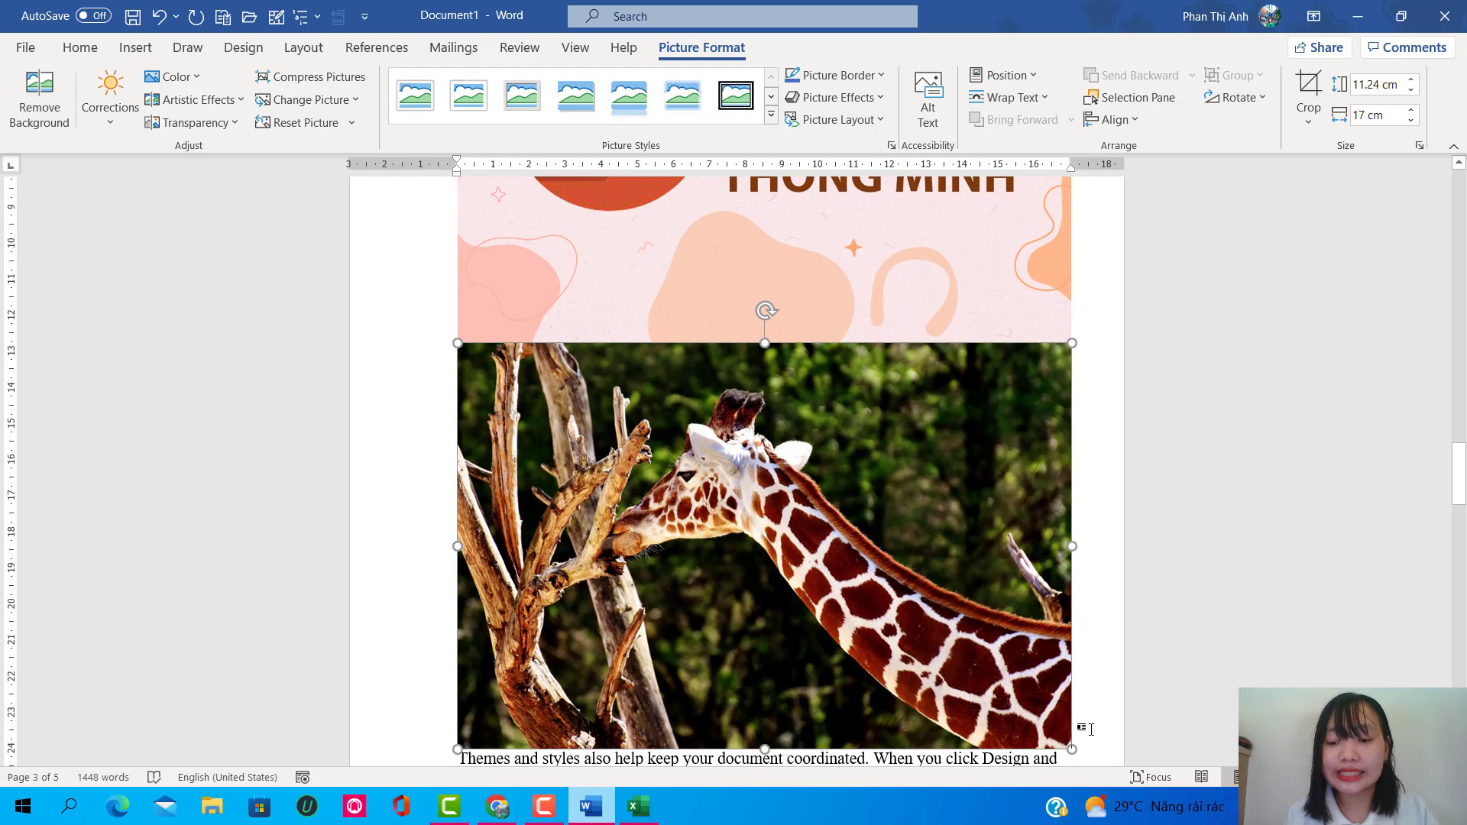
{"action": "left_click", "coordinate": [1091, 730]}
{"action": "scroll", "coordinate": [446, 564], "scroll_direction": "down", "scroll_amount": 2}
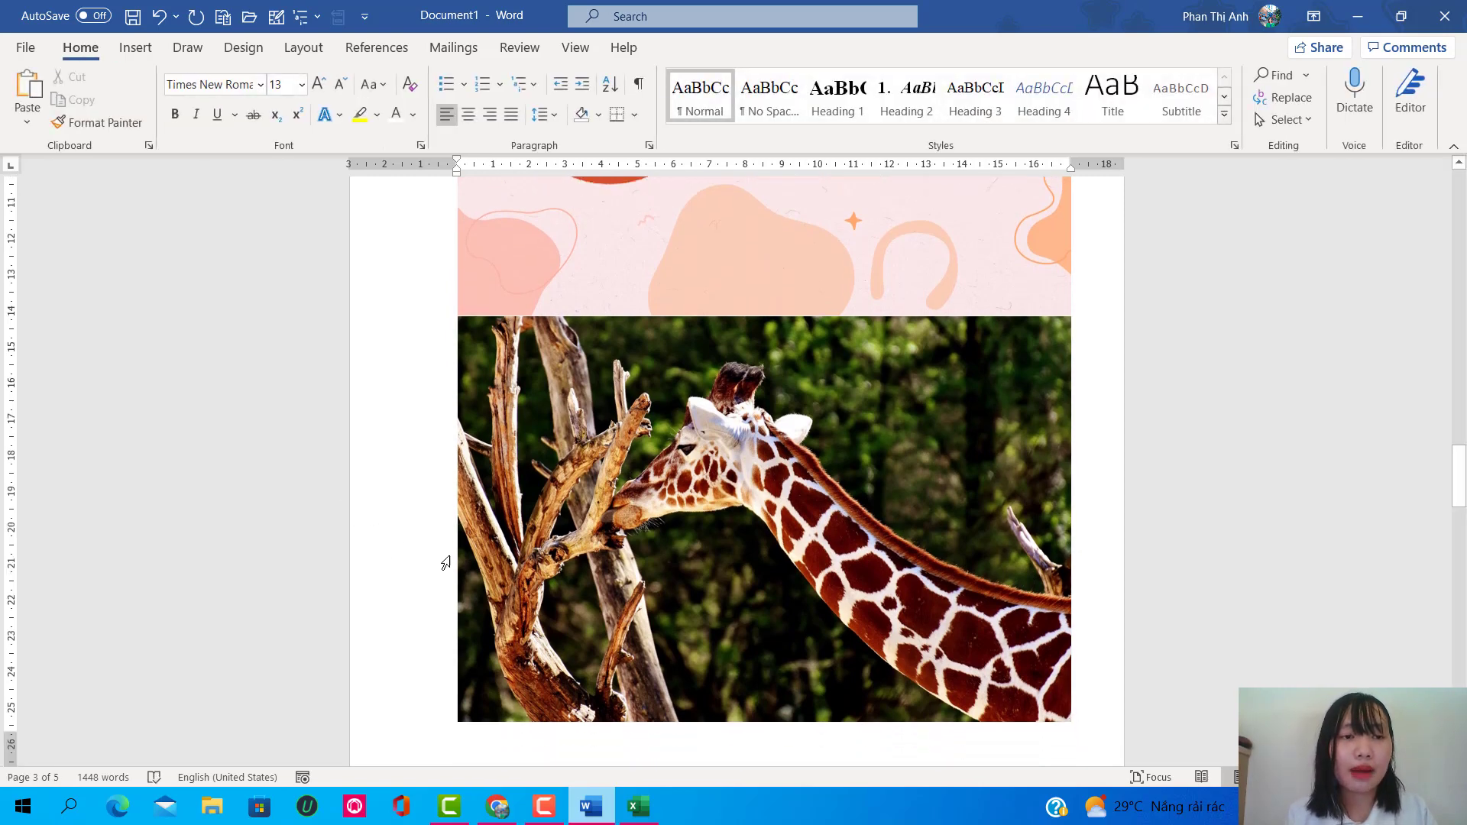
{"action": "scroll", "coordinate": [446, 563], "scroll_direction": "down", "scroll_amount": 2}
{"action": "left_click", "coordinate": [135, 48]}
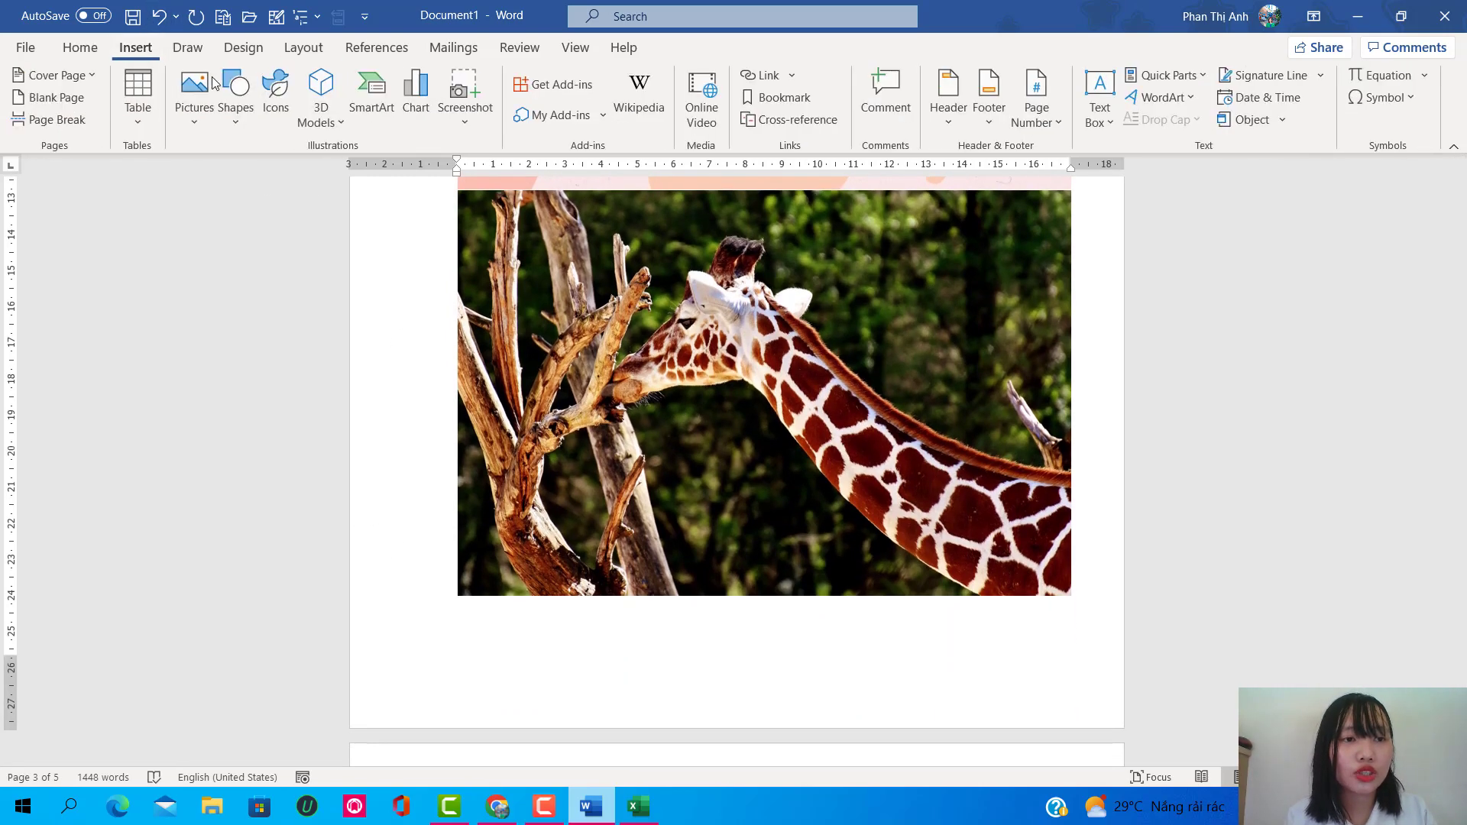
{"action": "left_click", "coordinate": [233, 115]}
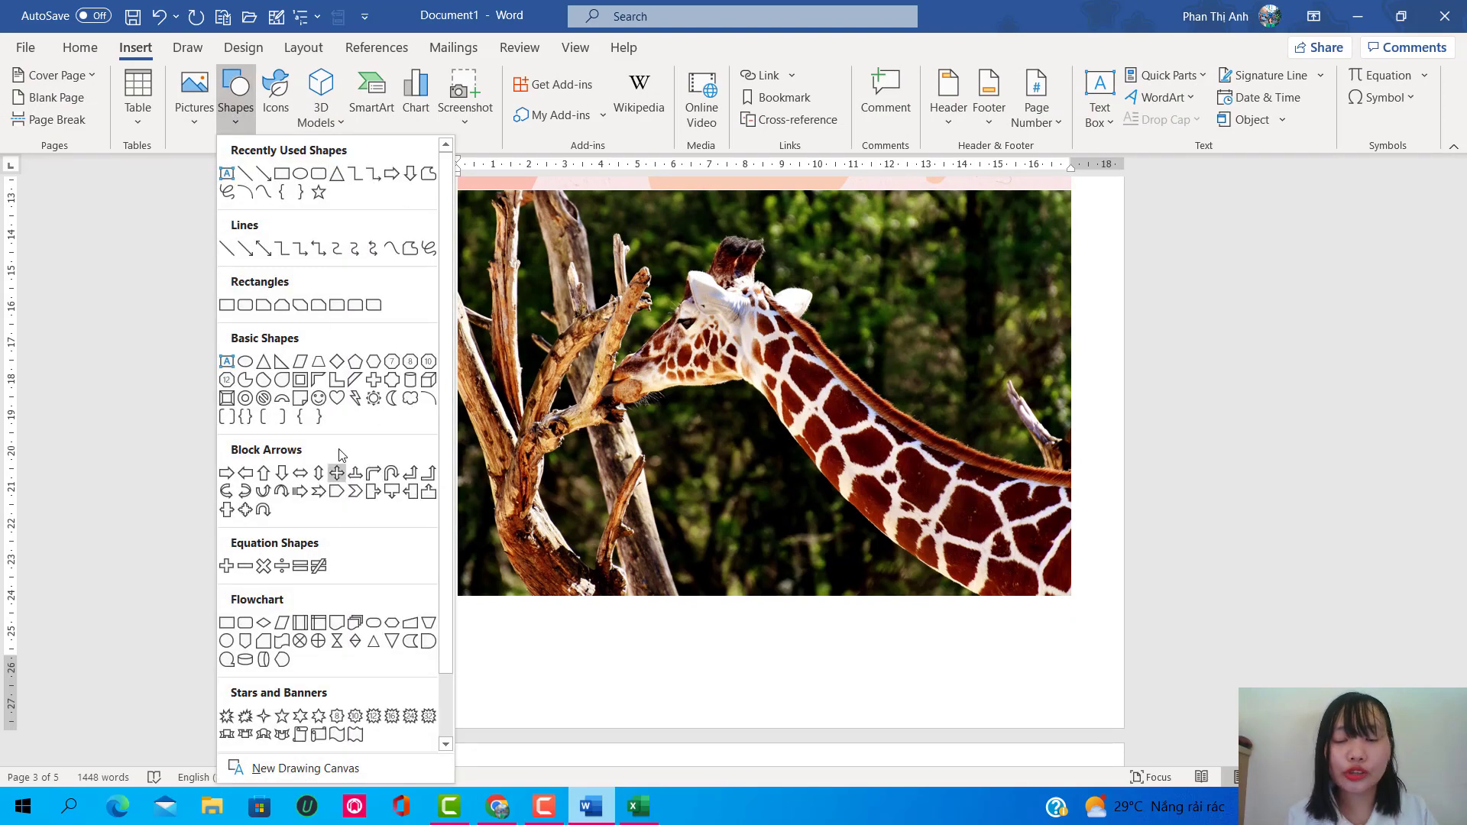
Step: Draw a Diamond shape below the Reading view paragraph on page 5
{"action": "left_click", "coordinate": [338, 362]}
{"action": "scroll", "coordinate": [497, 614], "scroll_direction": "down", "scroll_amount": 3}
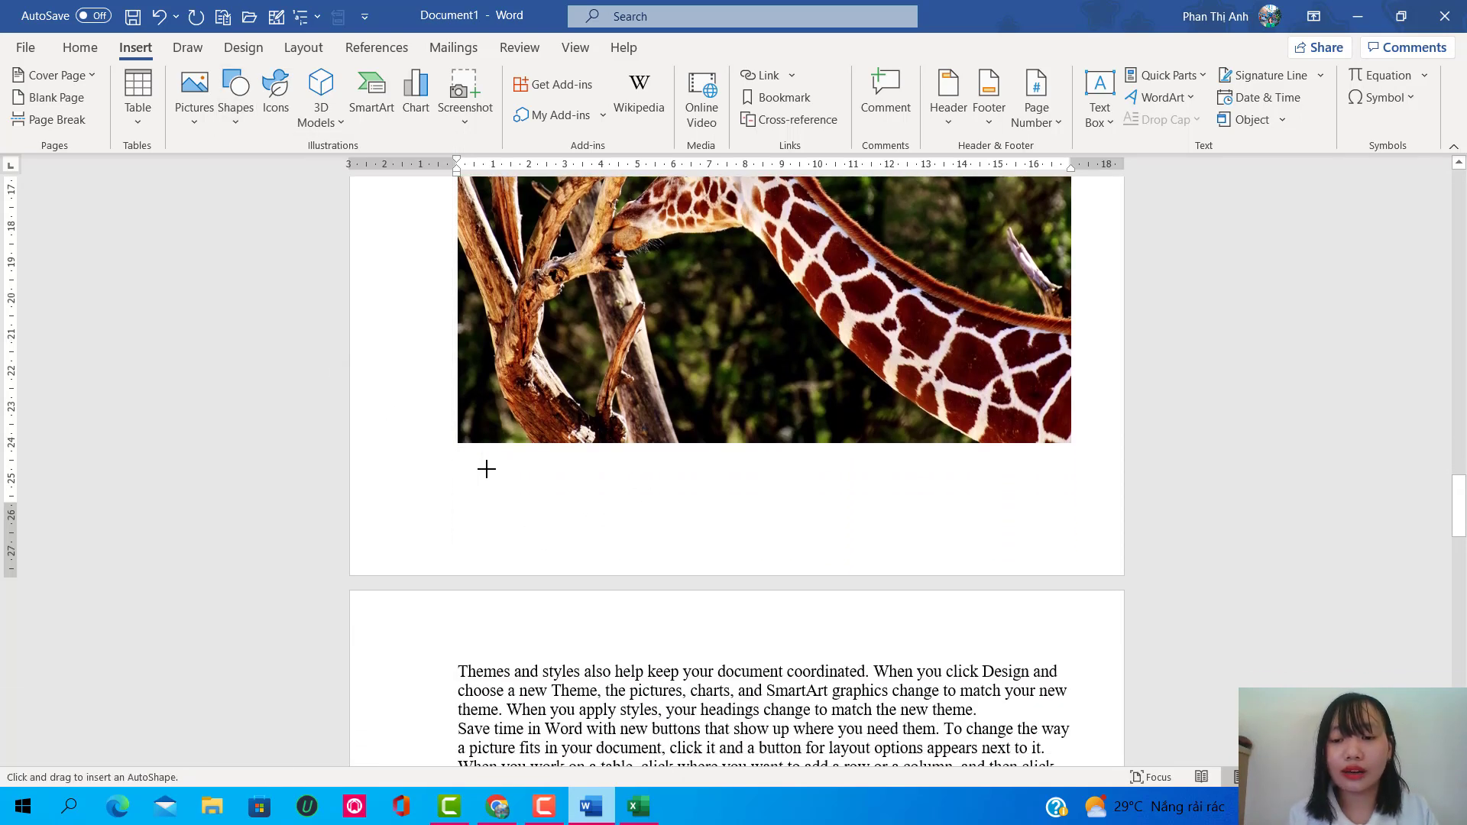
{"action": "scroll", "coordinate": [479, 468], "scroll_direction": "down", "scroll_amount": 5}
{"action": "scroll", "coordinate": [535, 519], "scroll_direction": "down", "scroll_amount": 5}
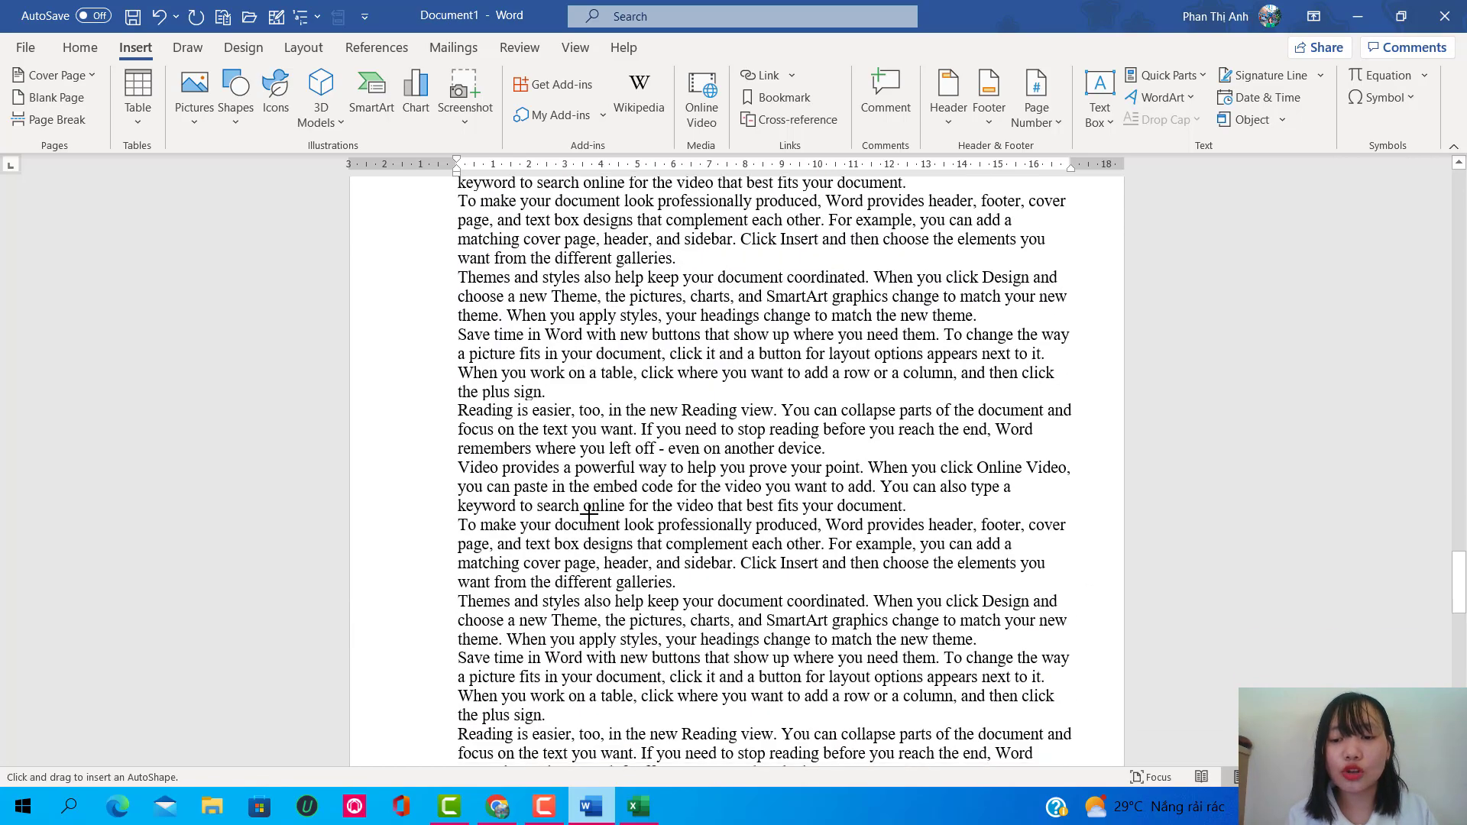
{"action": "scroll", "coordinate": [581, 551], "scroll_direction": "down", "scroll_amount": 5}
{"action": "scroll", "coordinate": [624, 586], "scroll_direction": "down", "scroll_amount": 3}
{"action": "scroll", "coordinate": [624, 586], "scroll_direction": "down", "scroll_amount": 5}
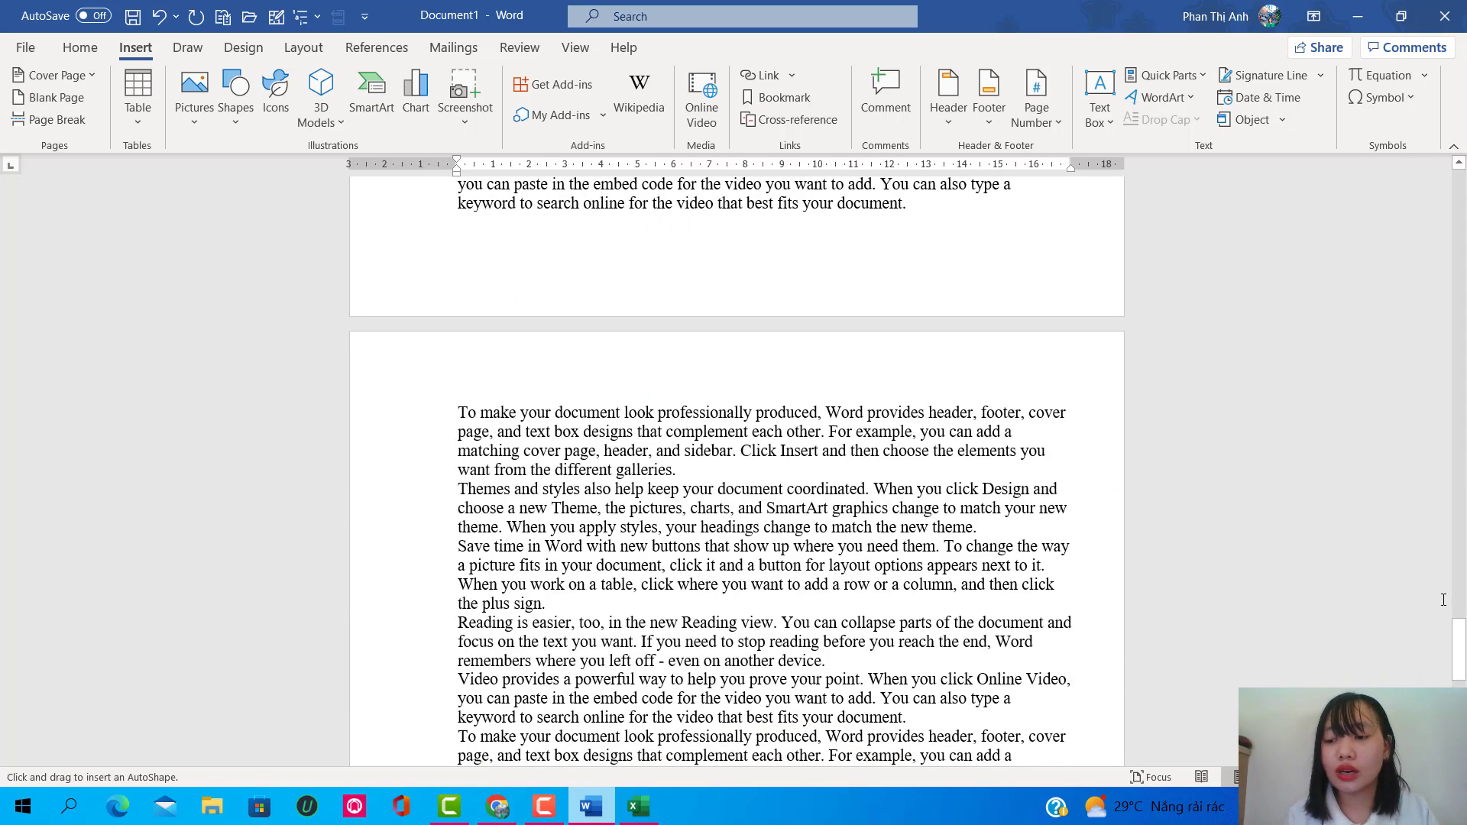
{"action": "left_click_drag", "start_coordinate": [1459, 635], "coordinate": [1459, 692]}
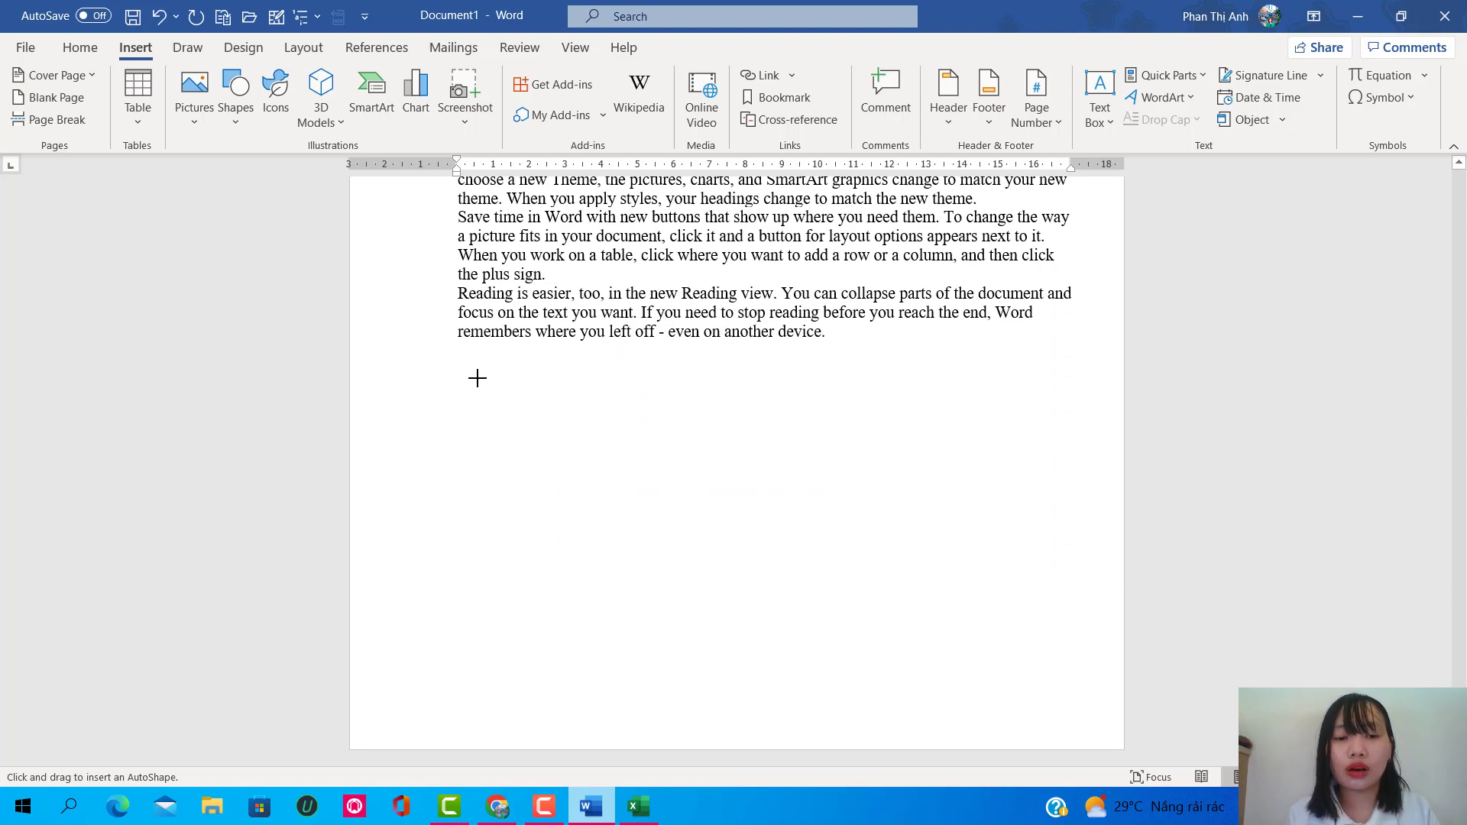
{"action": "left_click_drag", "start_coordinate": [493, 390], "coordinate": [804, 661]}
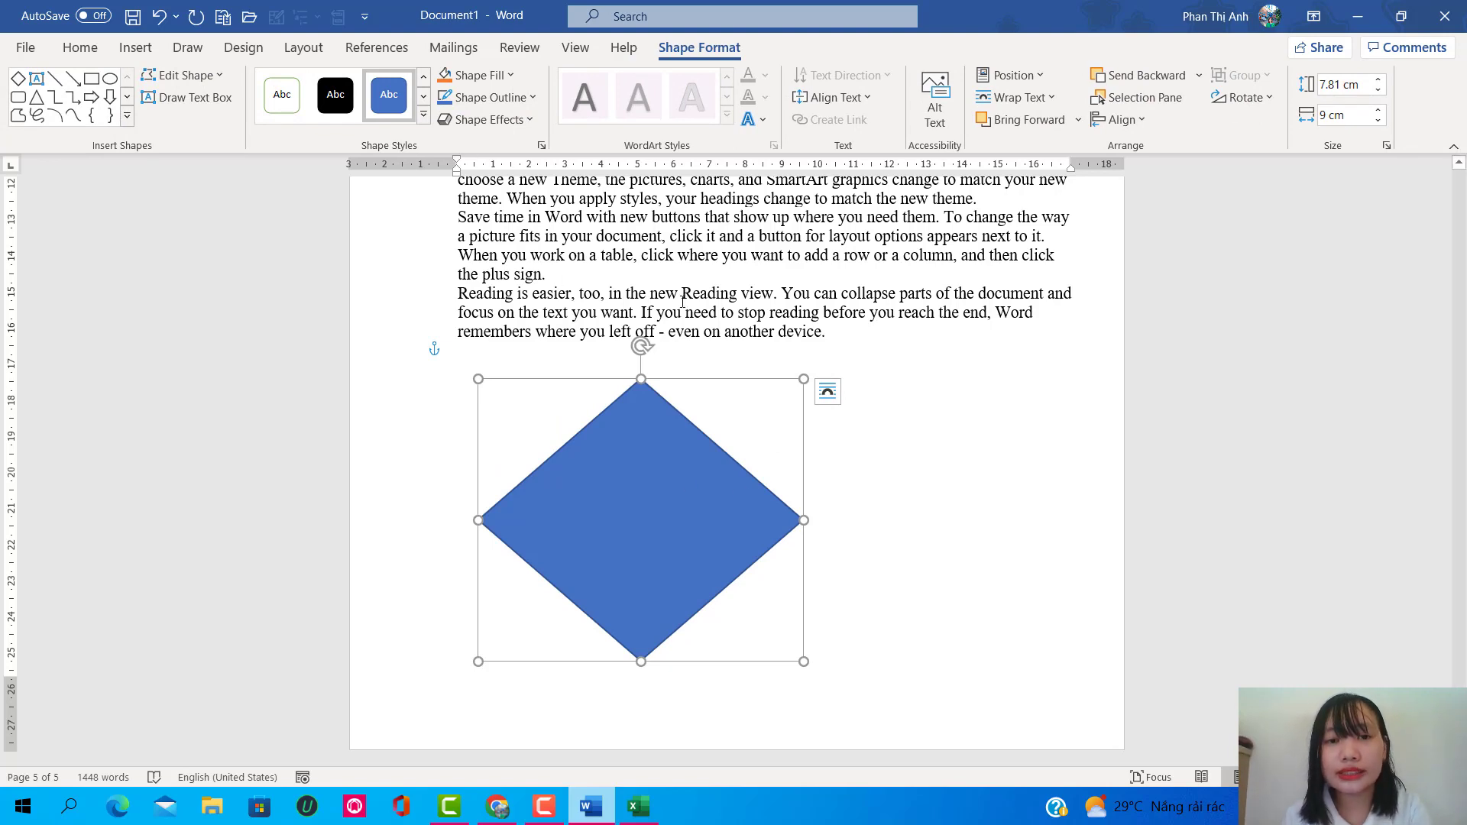
Step: Make the diamond yellow with a Theme Style and apply the Preset 4 shape effect
{"action": "left_click", "coordinate": [425, 117]}
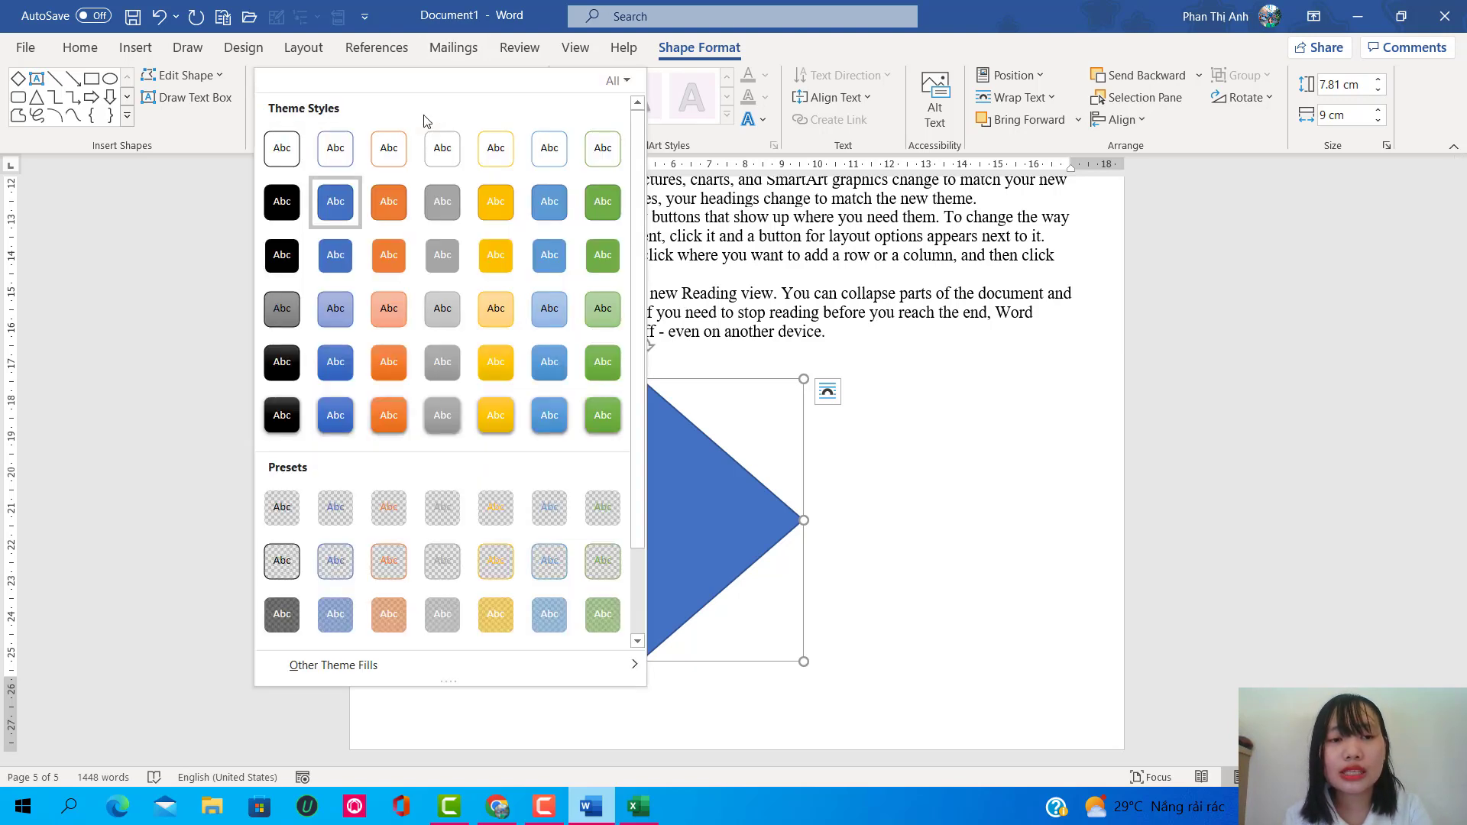
{"action": "left_click", "coordinate": [496, 255]}
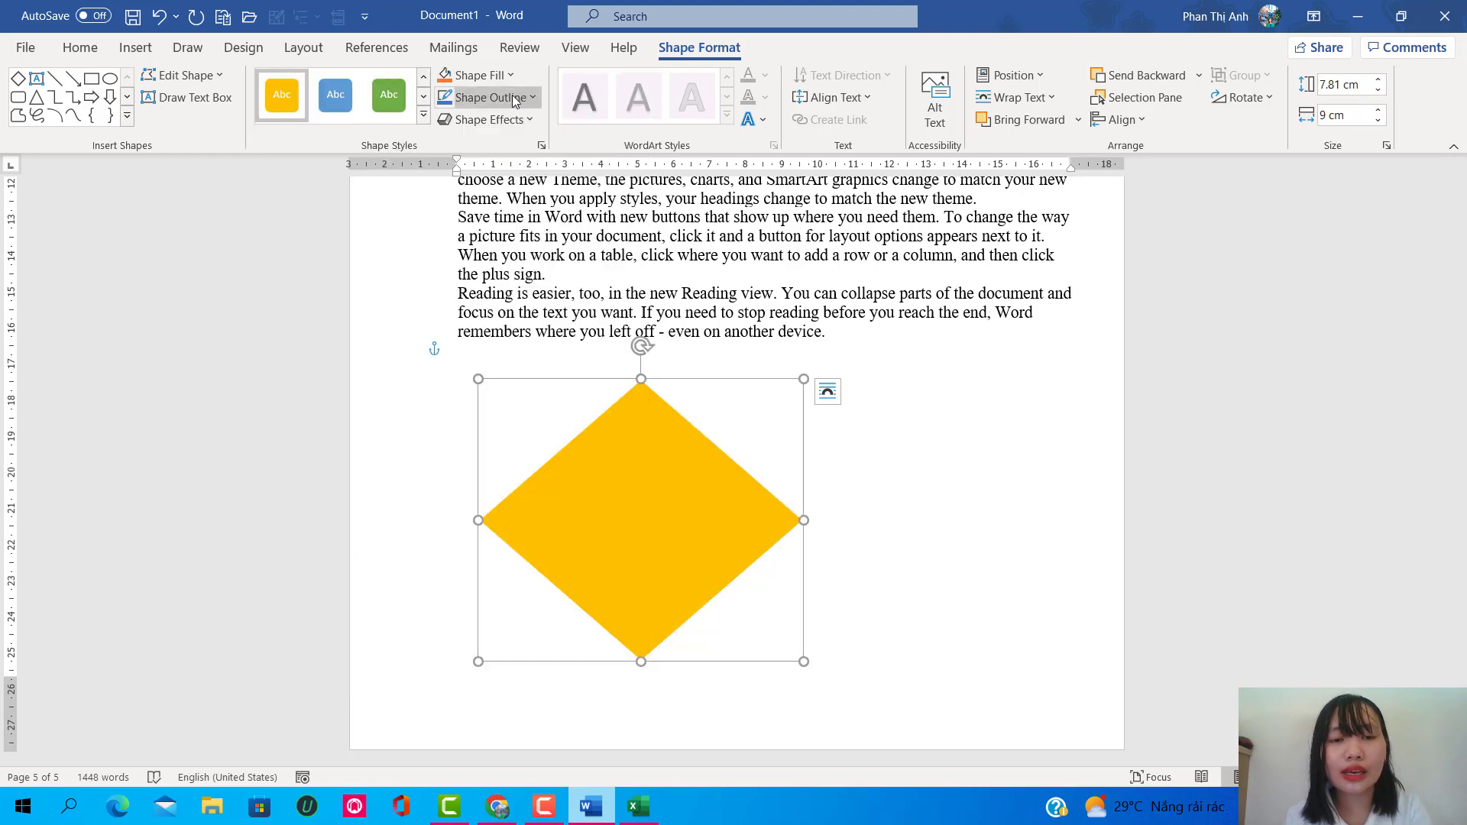
{"action": "left_click", "coordinate": [518, 121]}
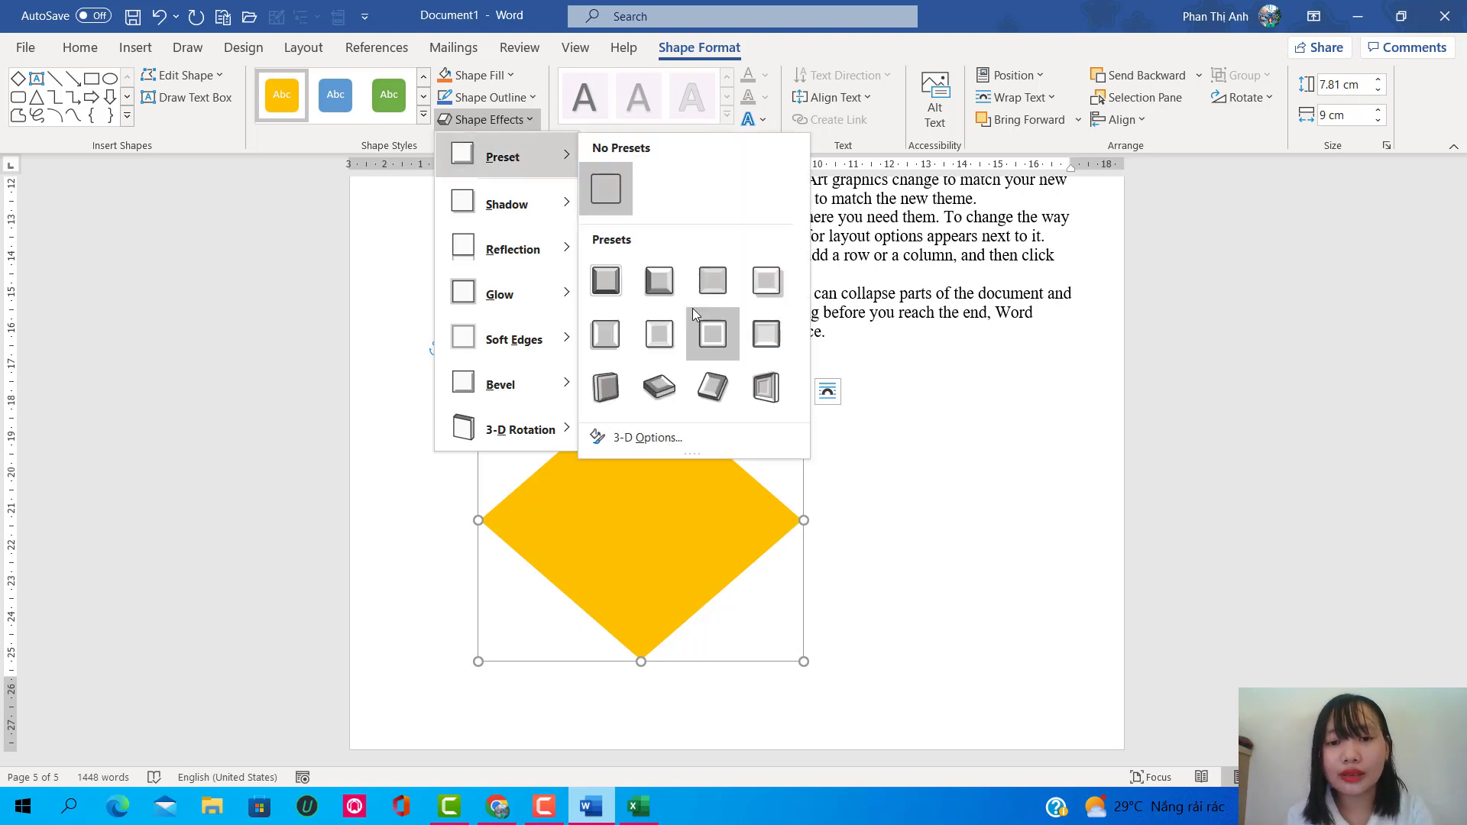
{"action": "mouse_move", "coordinate": [505, 156]}
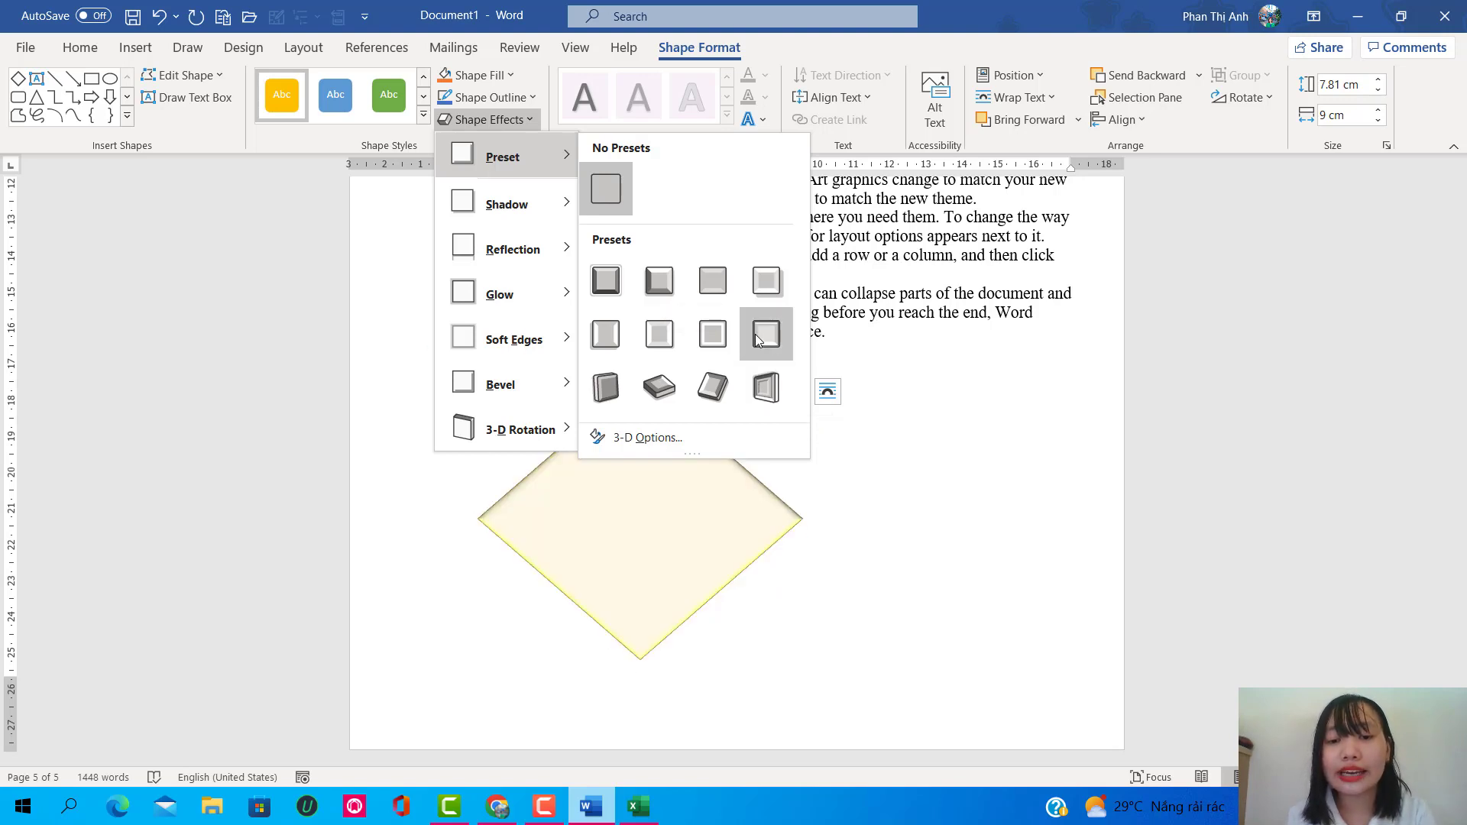
{"action": "left_click", "coordinate": [767, 281]}
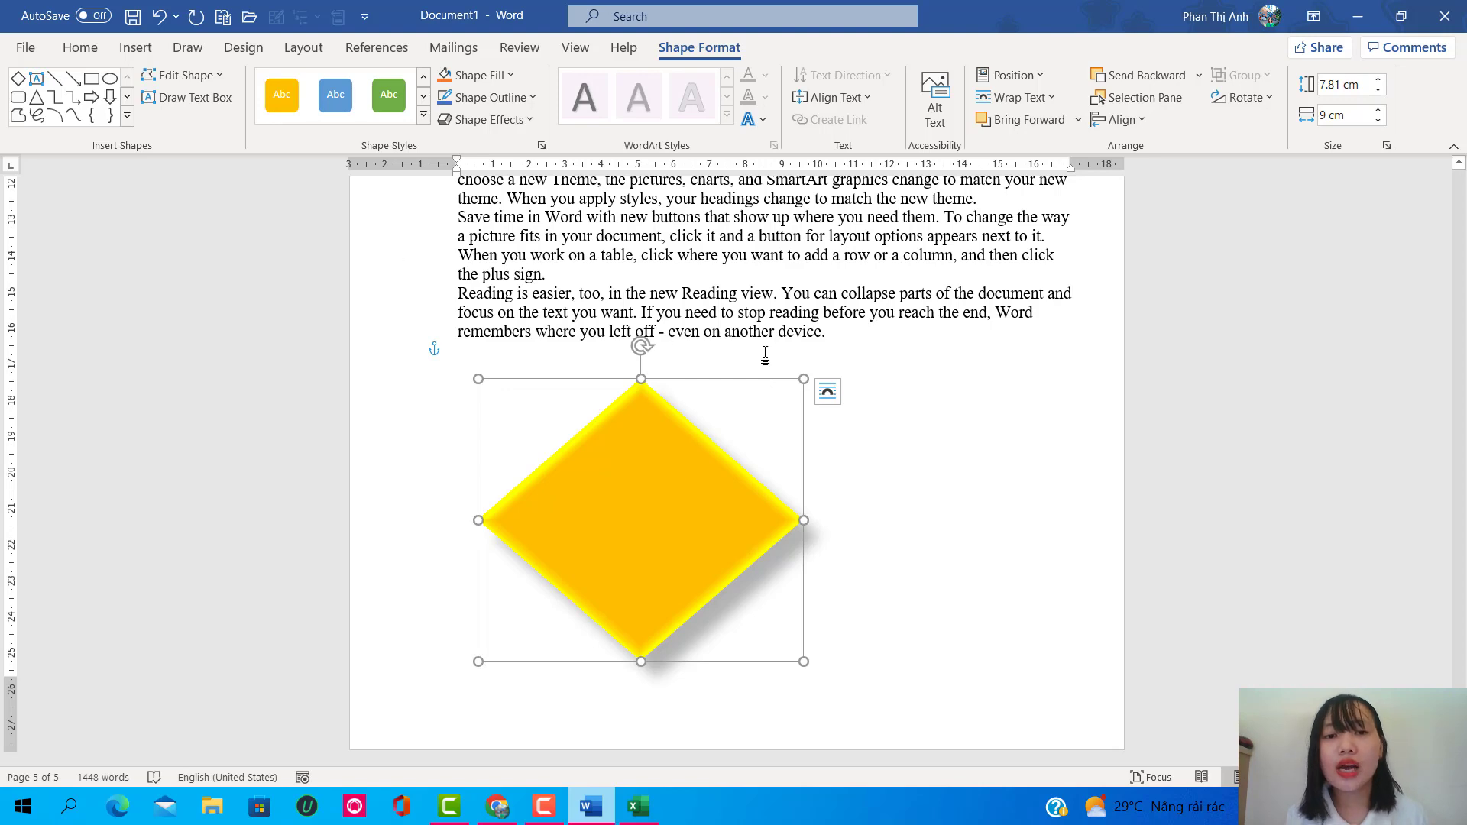
{"action": "left_click", "coordinate": [135, 48]}
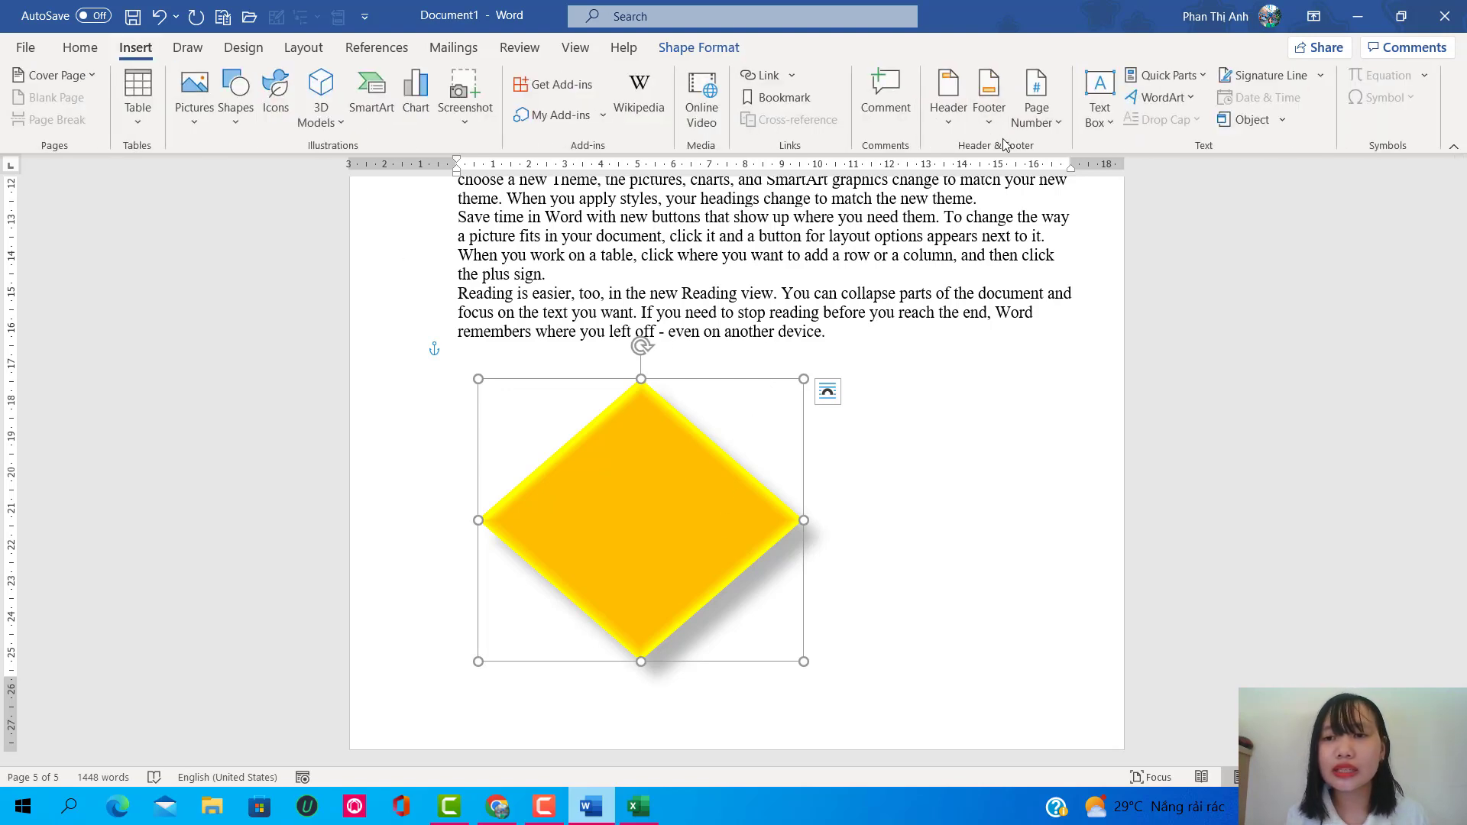
Step: Draw a text box on the diamond and type 'Hình thoi 1'
{"action": "left_click", "coordinate": [1100, 99]}
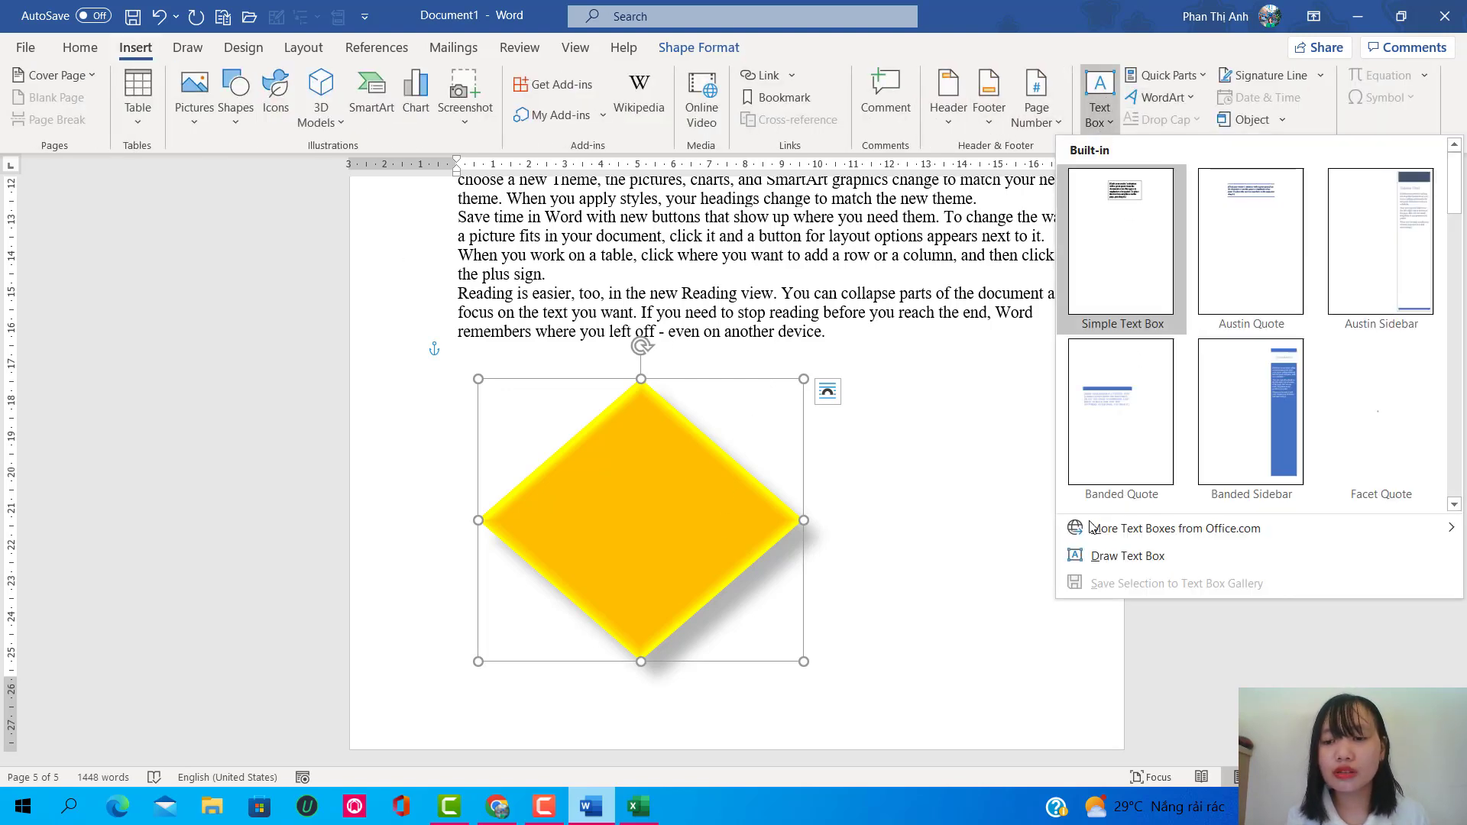
{"action": "left_click", "coordinate": [1093, 558]}
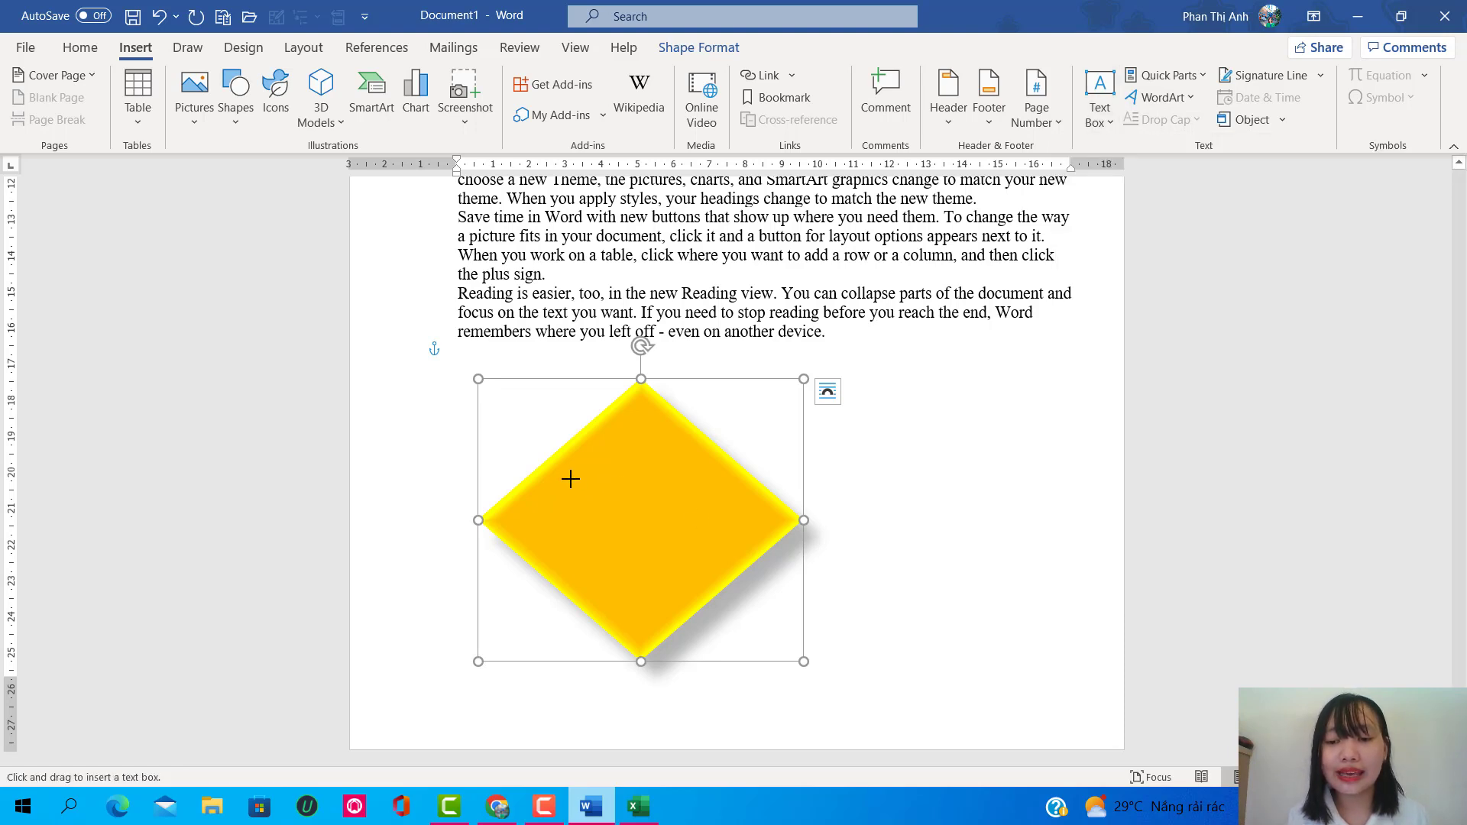
{"action": "left_click_drag", "start_coordinate": [571, 479], "coordinate": [714, 550]}
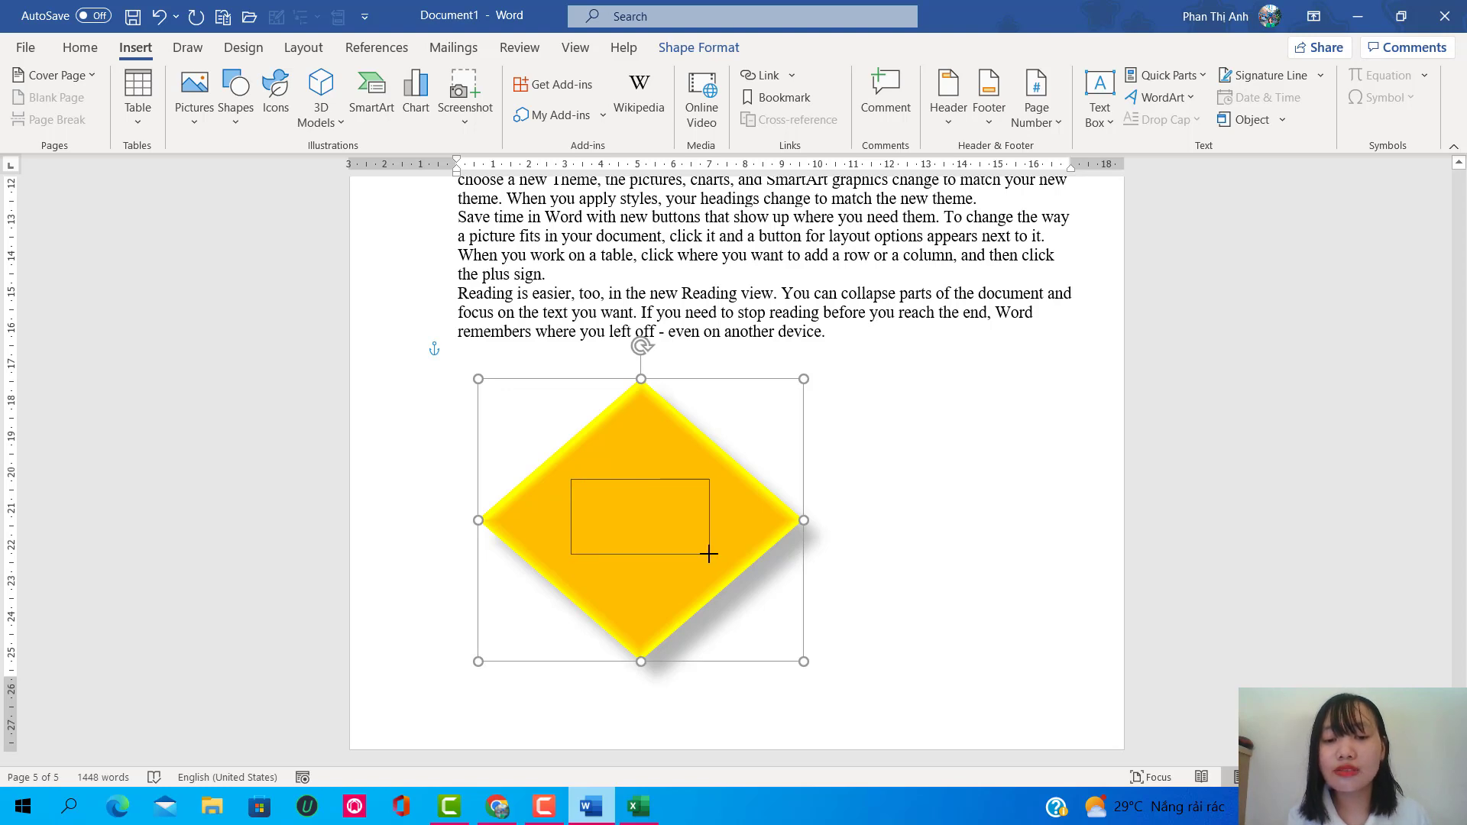
{"action": "left_click_drag", "start_coordinate": [714, 550], "coordinate": [710, 555]}
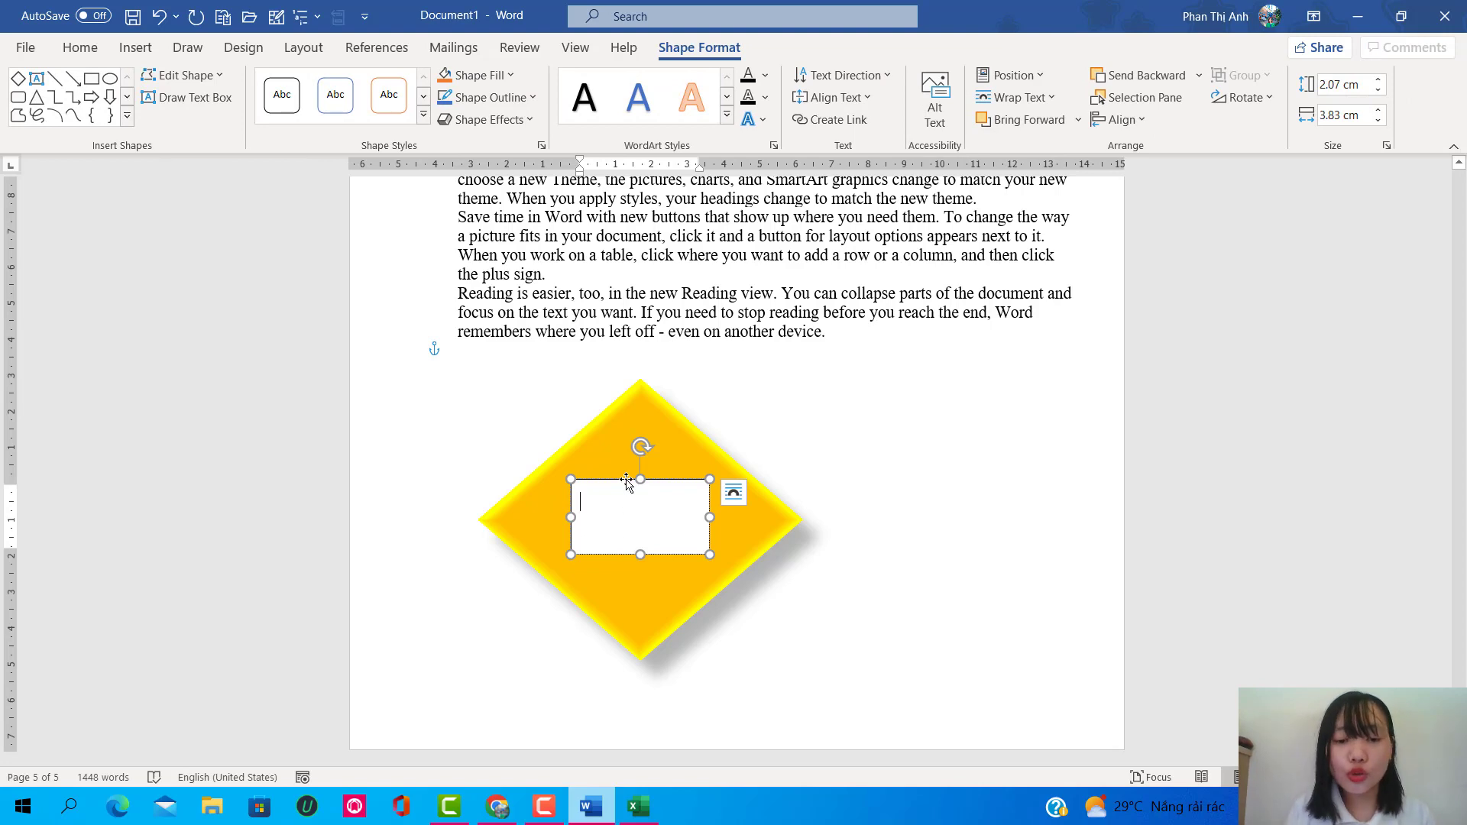
{"action": "type", "text": "Hinh th"}
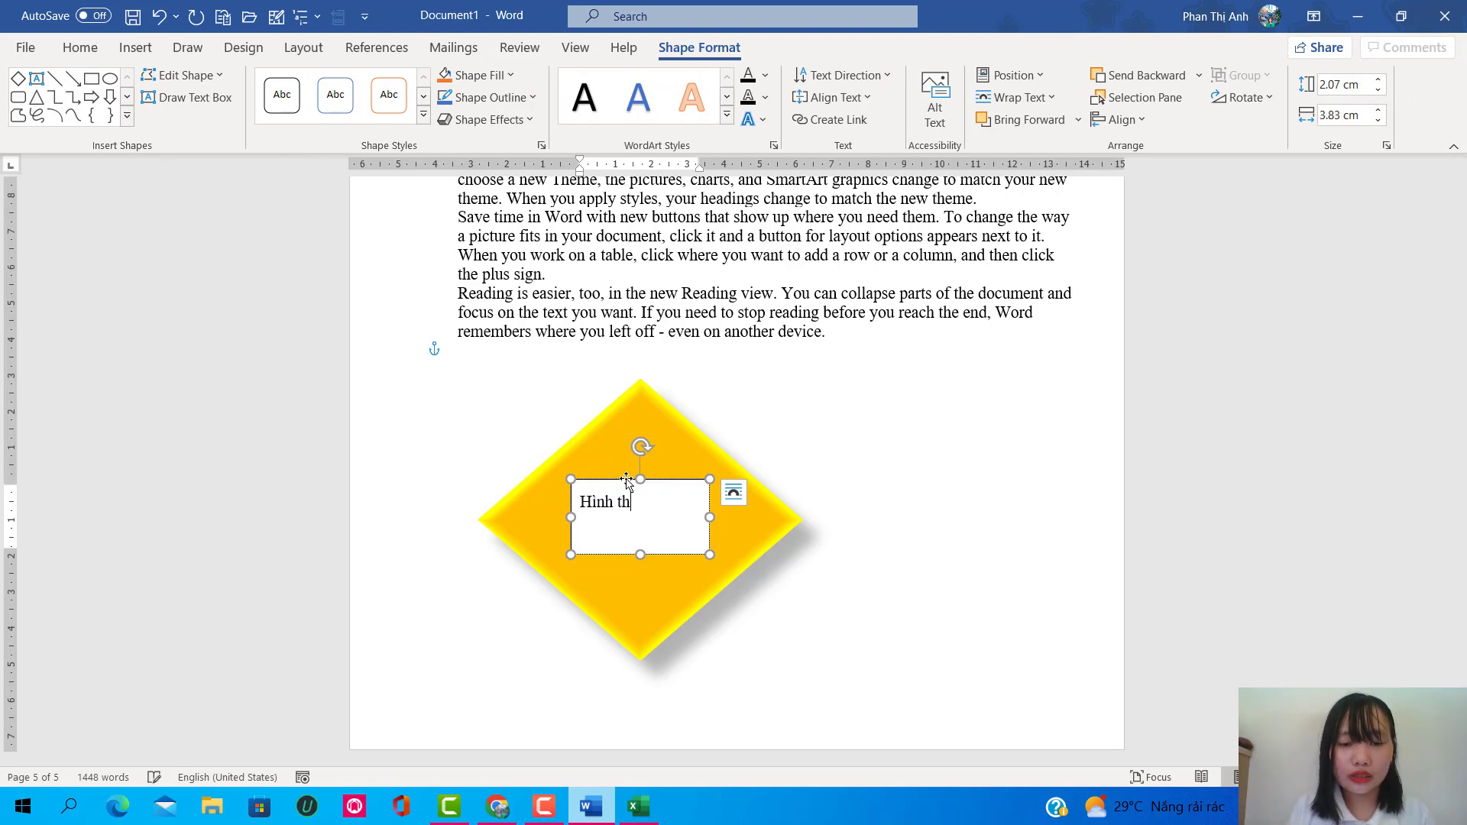
{"action": "type", "text": "oi"}
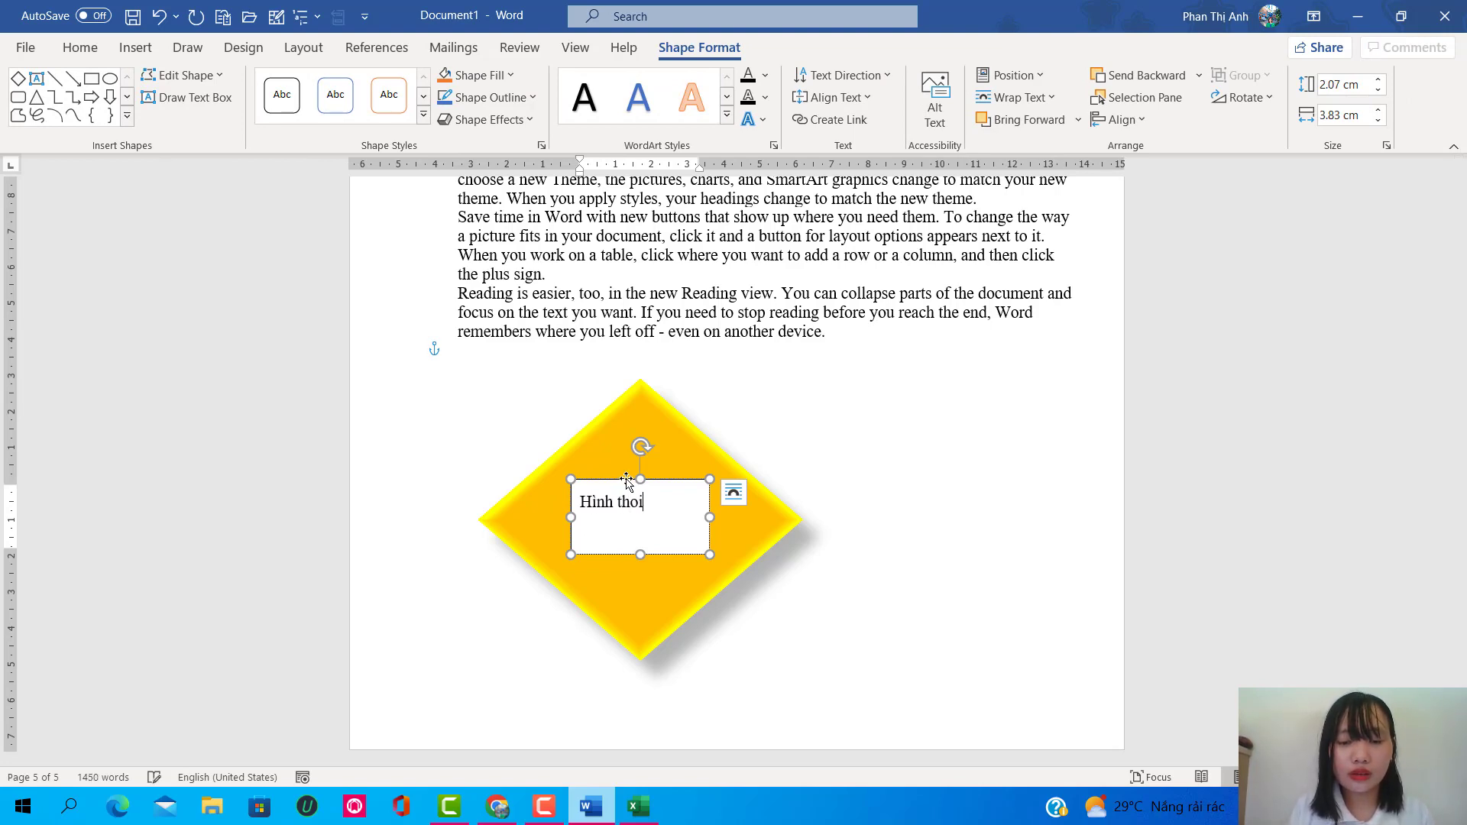
{"action": "type", "text": " 1"}
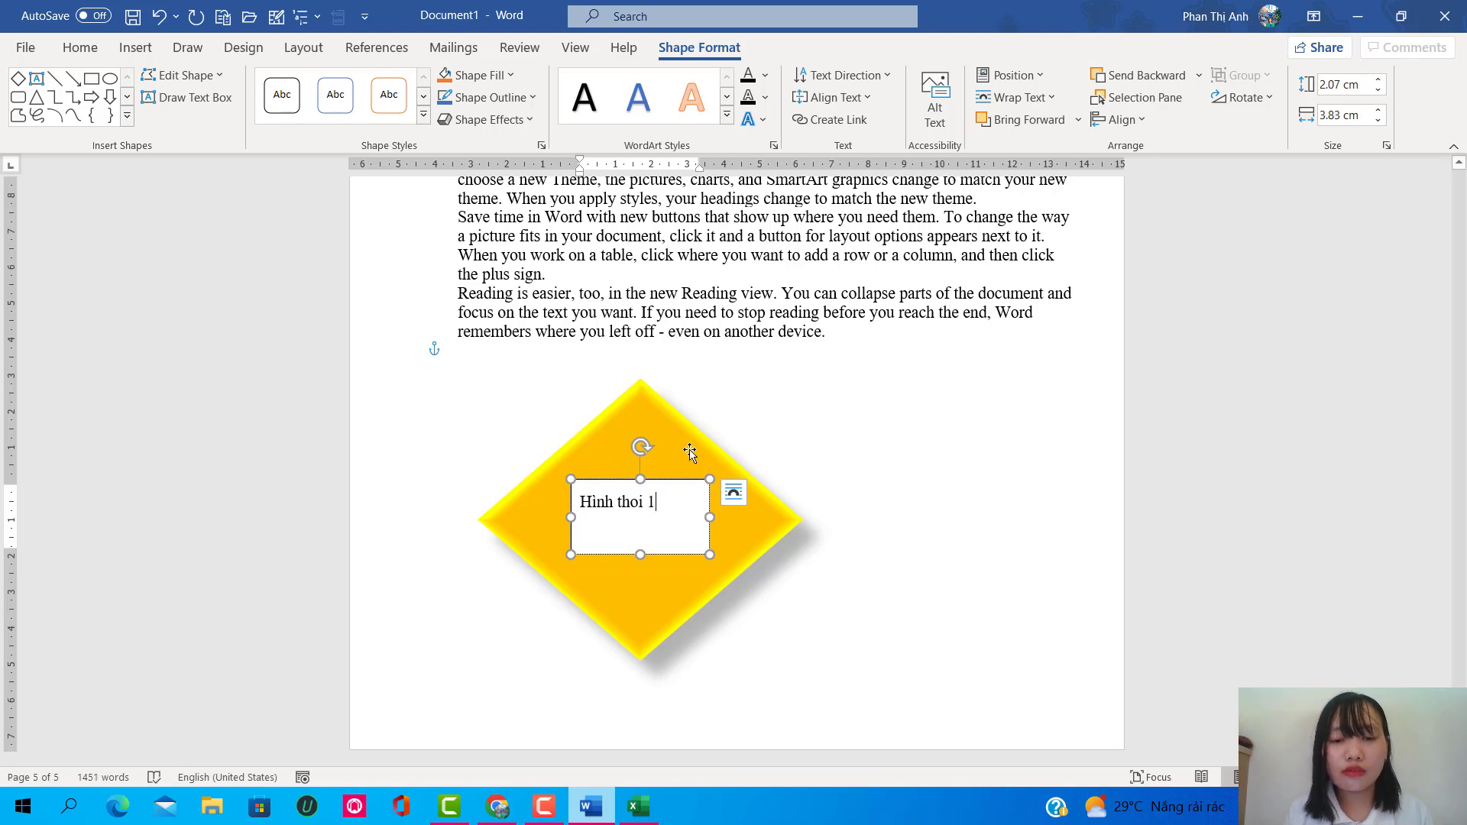
Step: Give the label the Transparent - Black, Dark 1 style and nudge it toward the diamond's centre
{"action": "left_click", "coordinate": [746, 434]}
{"action": "left_click", "coordinate": [679, 486]}
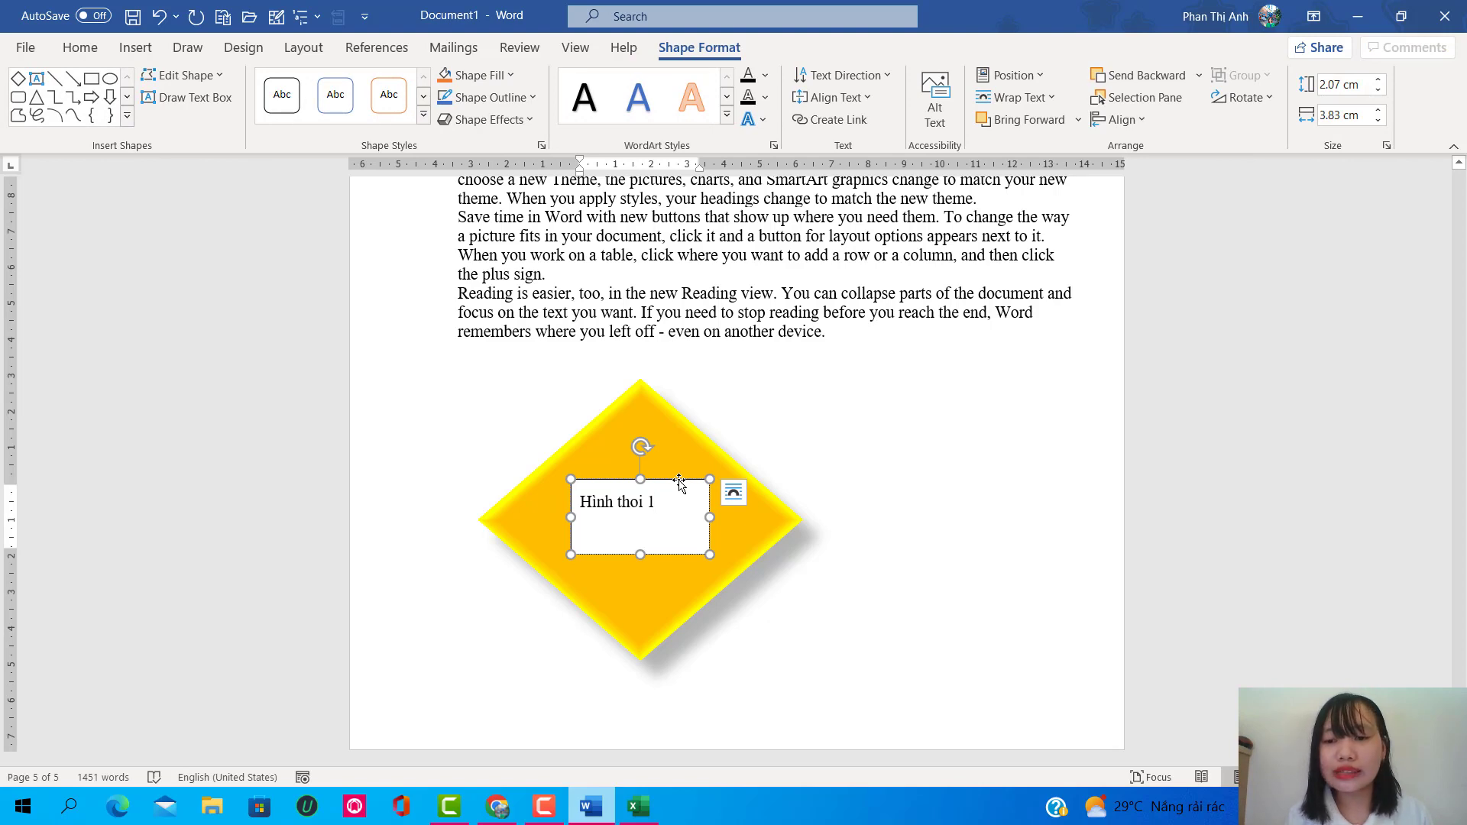
{"action": "left_click", "coordinate": [424, 115]}
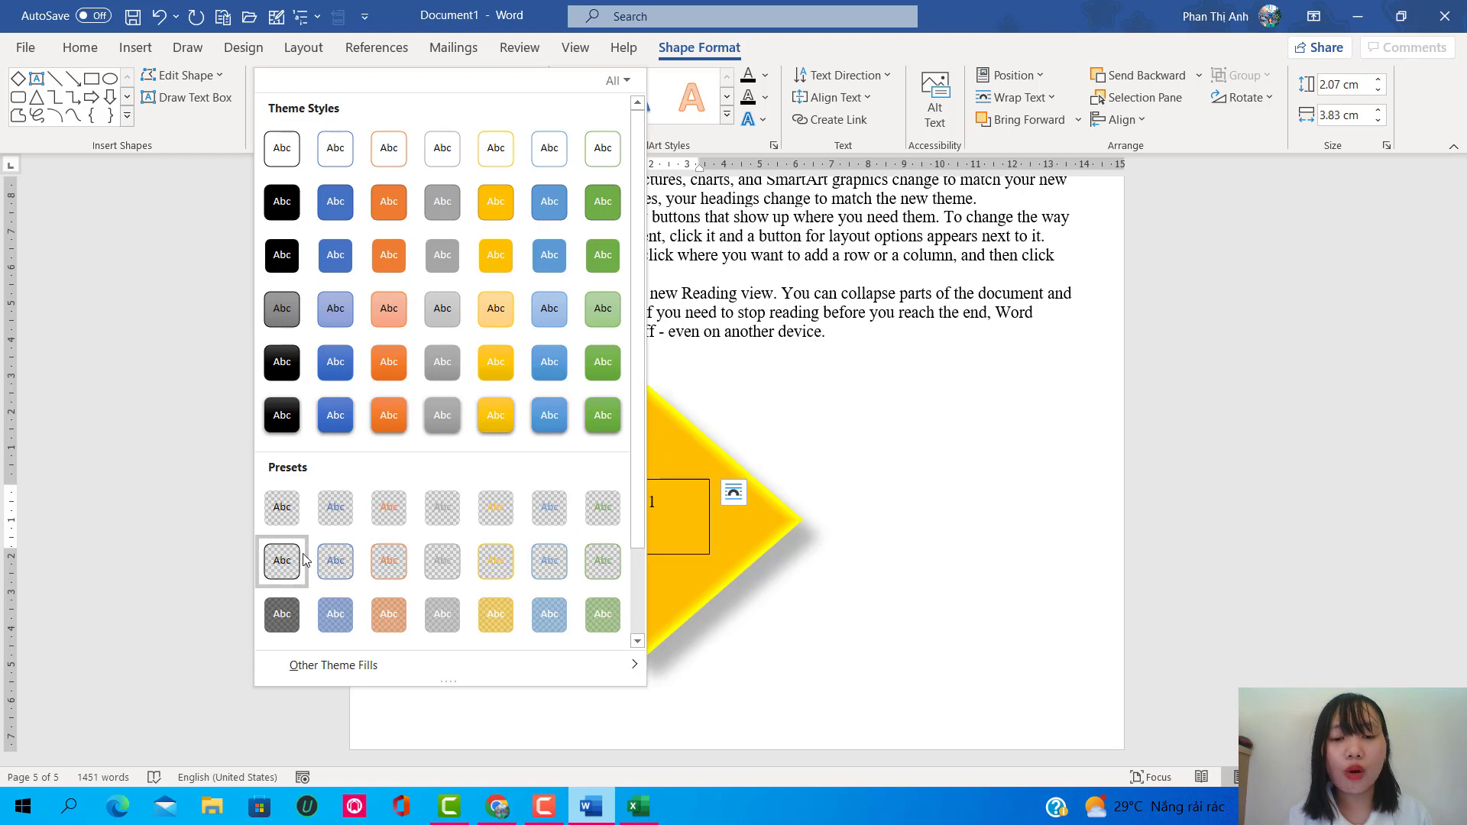
{"action": "left_click", "coordinate": [291, 507]}
{"action": "left_click", "coordinate": [626, 537]}
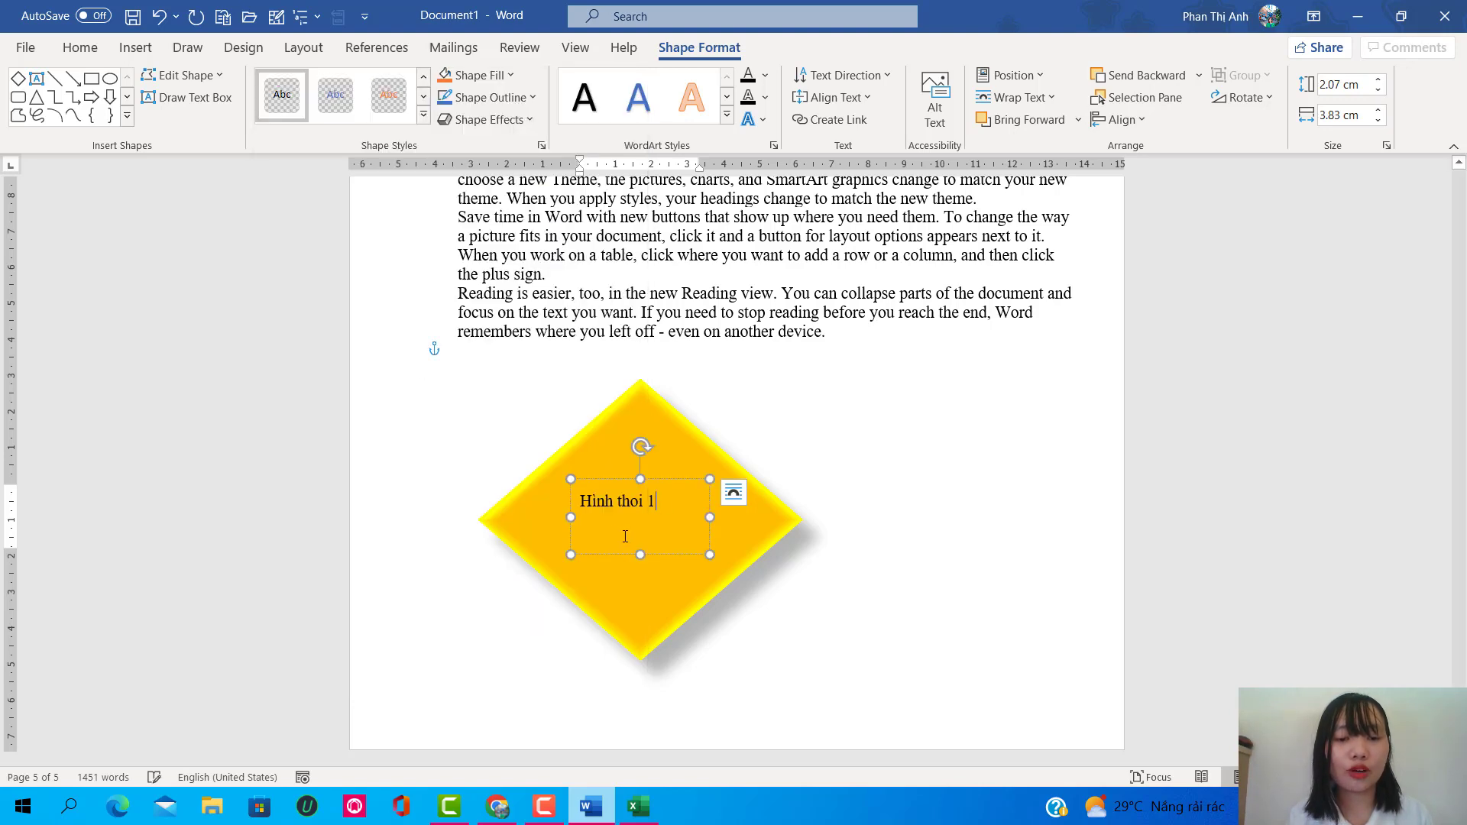
{"action": "left_click", "coordinate": [853, 628]}
{"action": "left_click", "coordinate": [622, 486]}
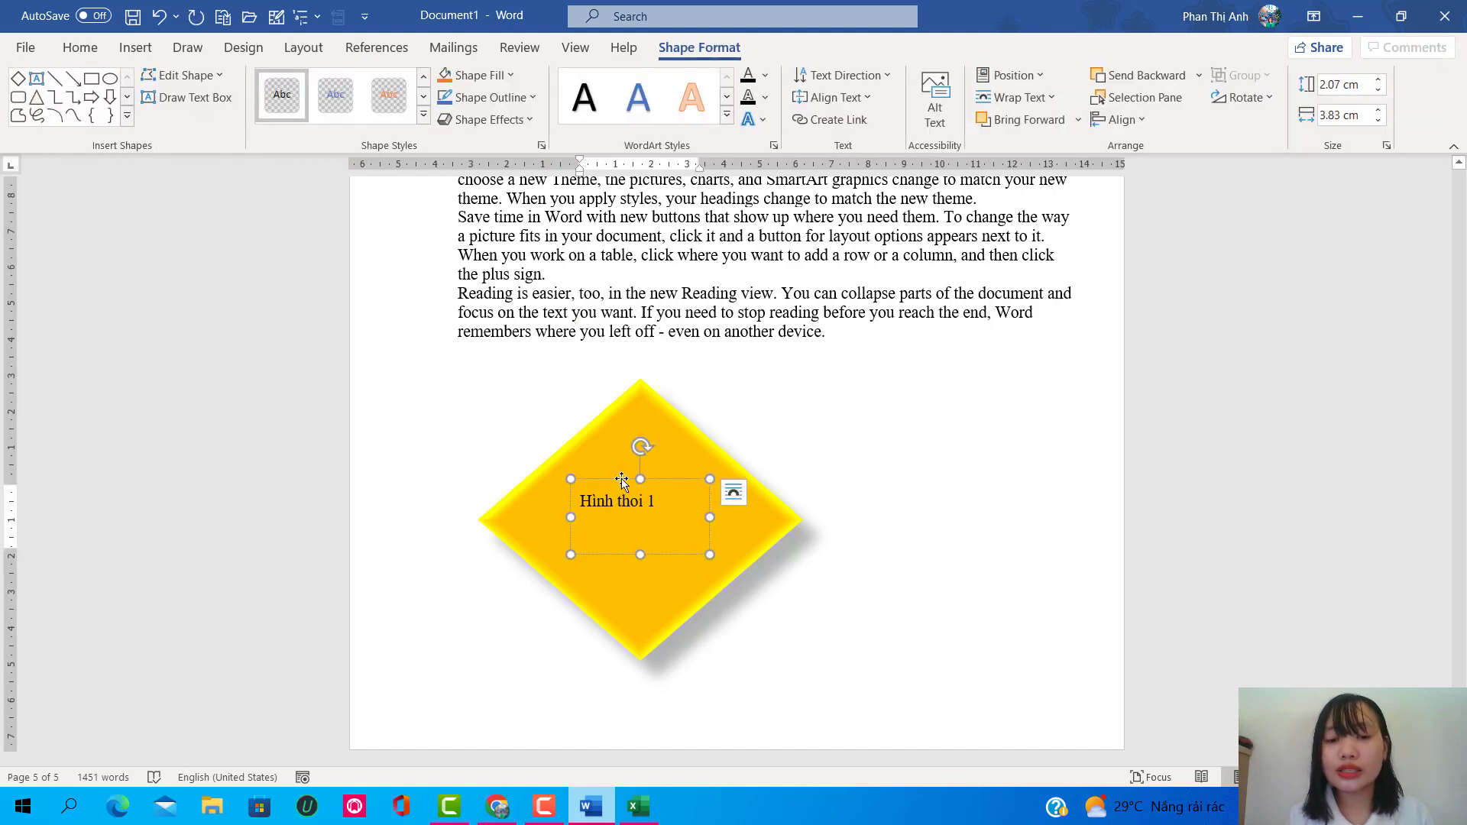
{"action": "left_click_drag", "start_coordinate": [622, 480], "coordinate": [638, 490]}
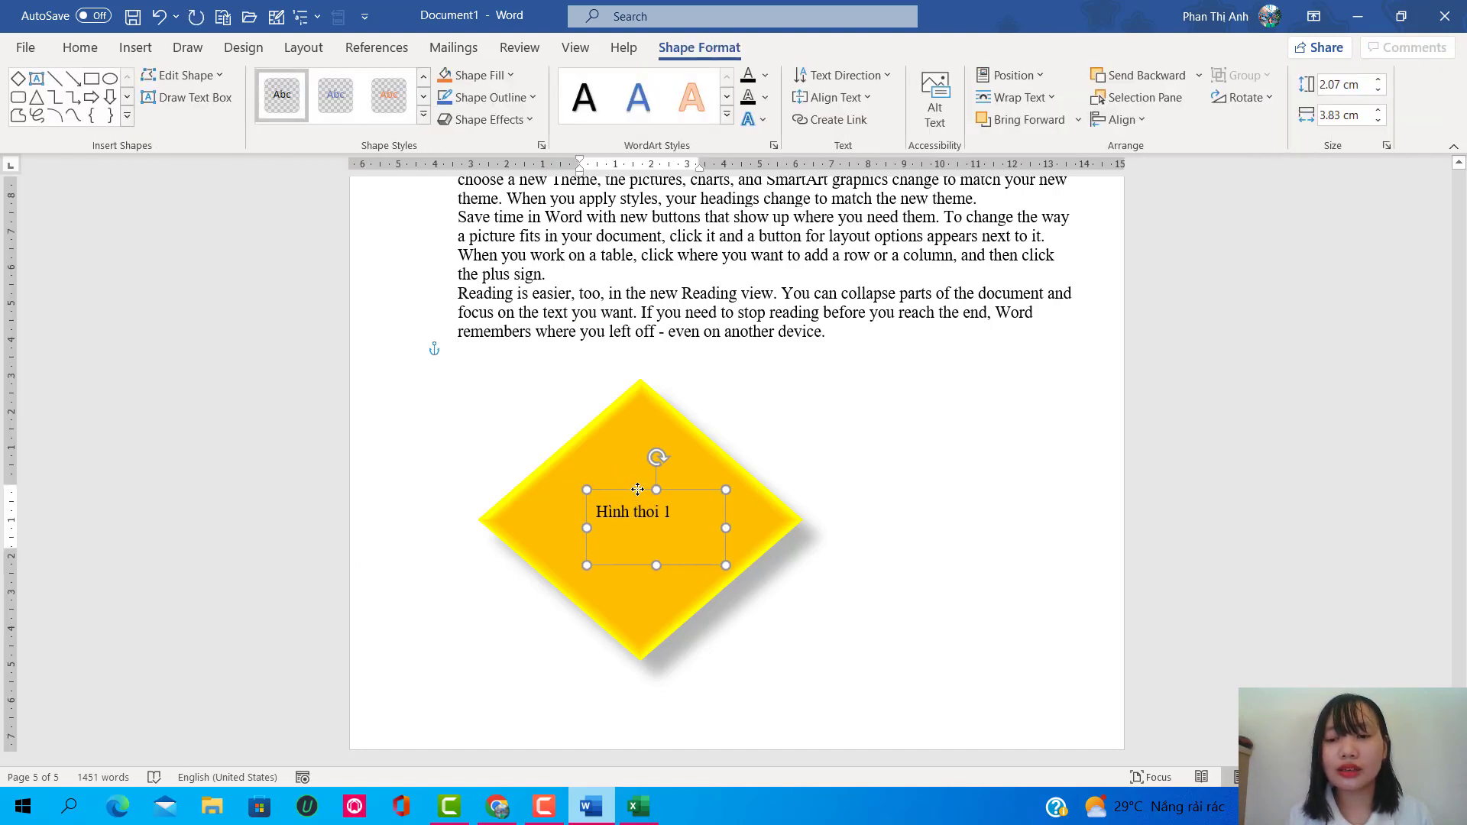
{"action": "left_click", "coordinate": [785, 374]}
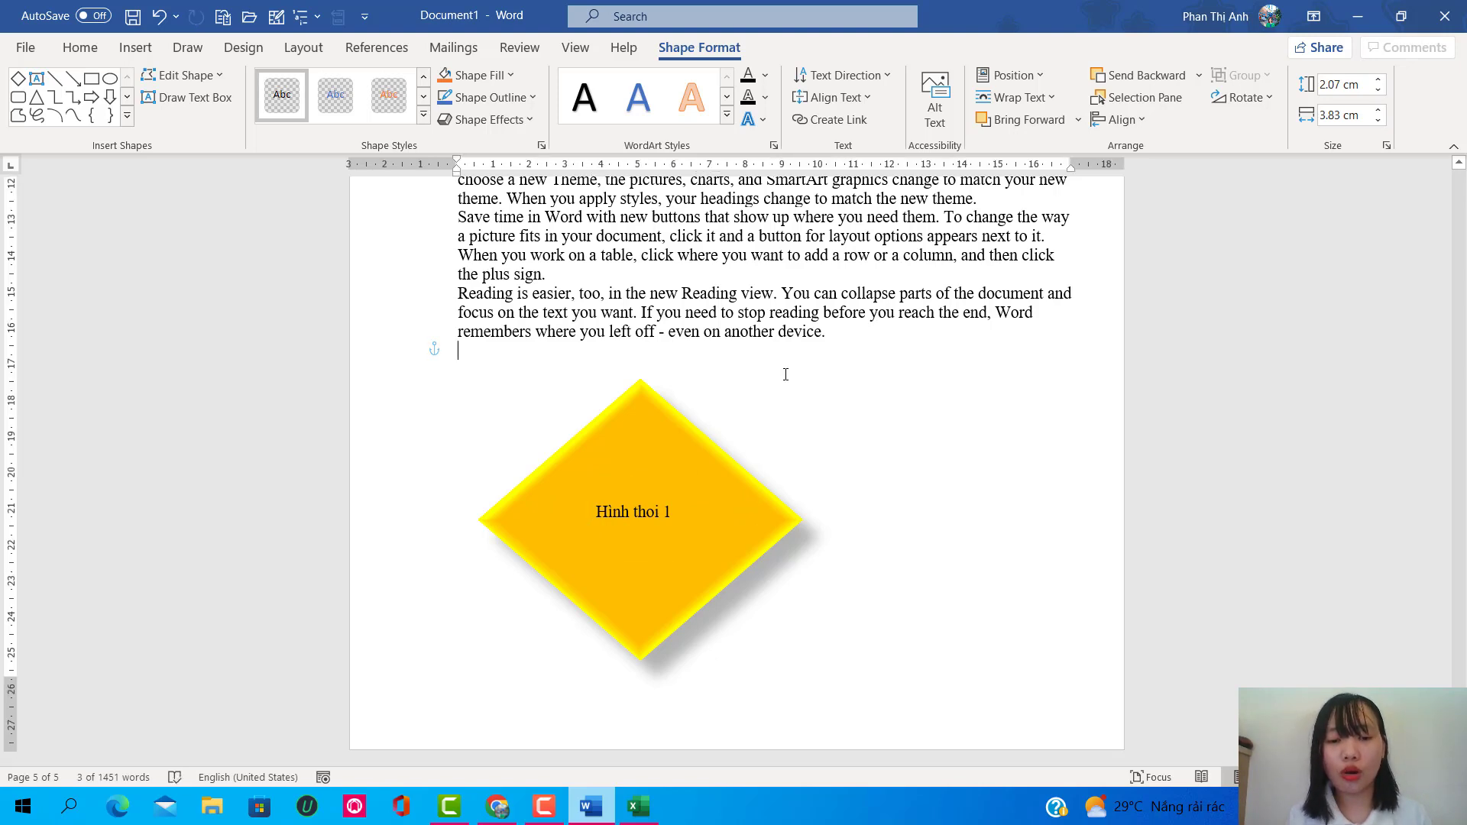
Step: Resize the diamond to 8.1 cm height and 9.1 cm width
{"action": "left_click", "coordinate": [703, 480]}
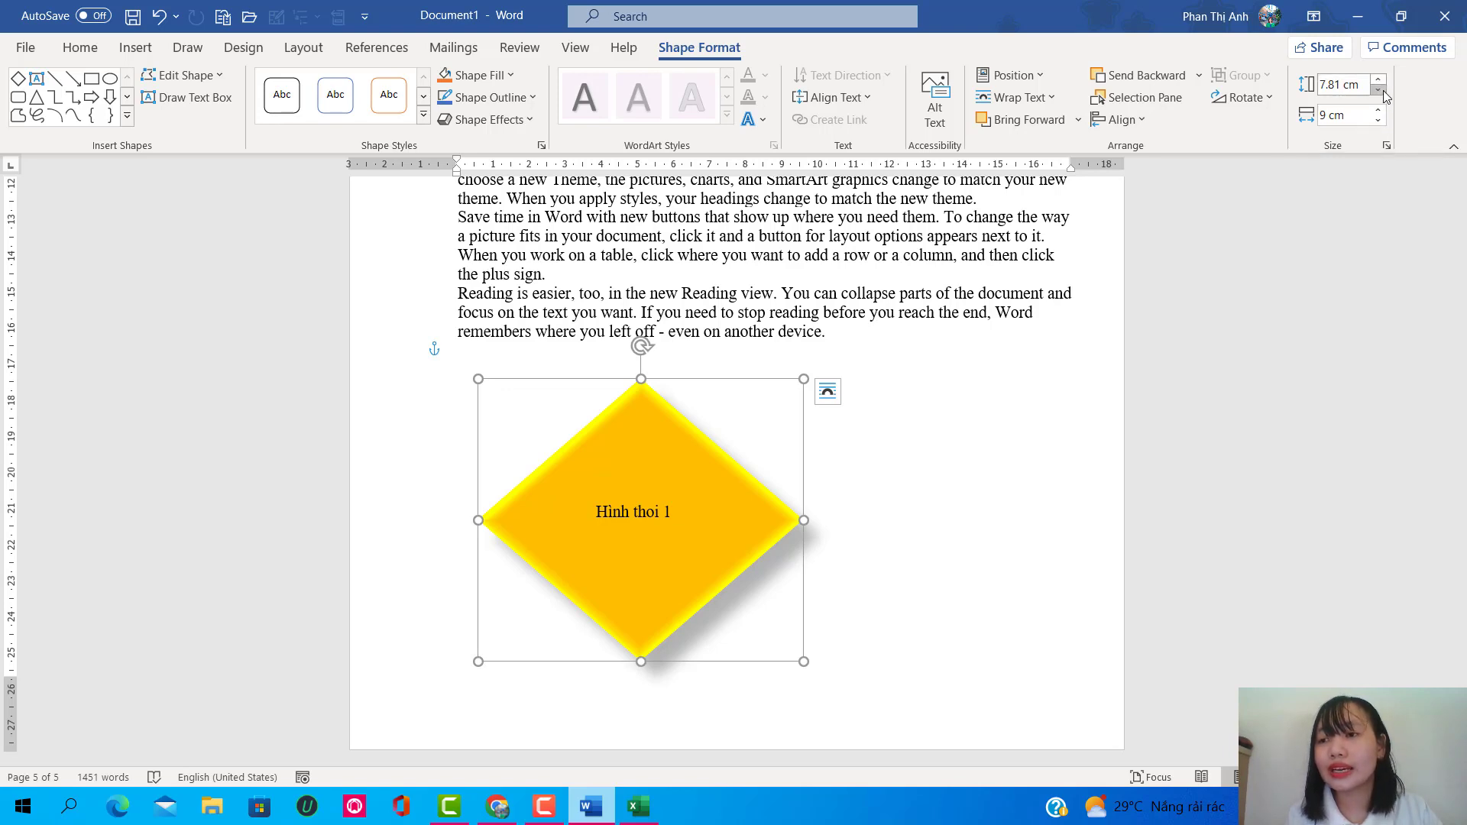
{"action": "left_click", "coordinate": [1379, 79]}
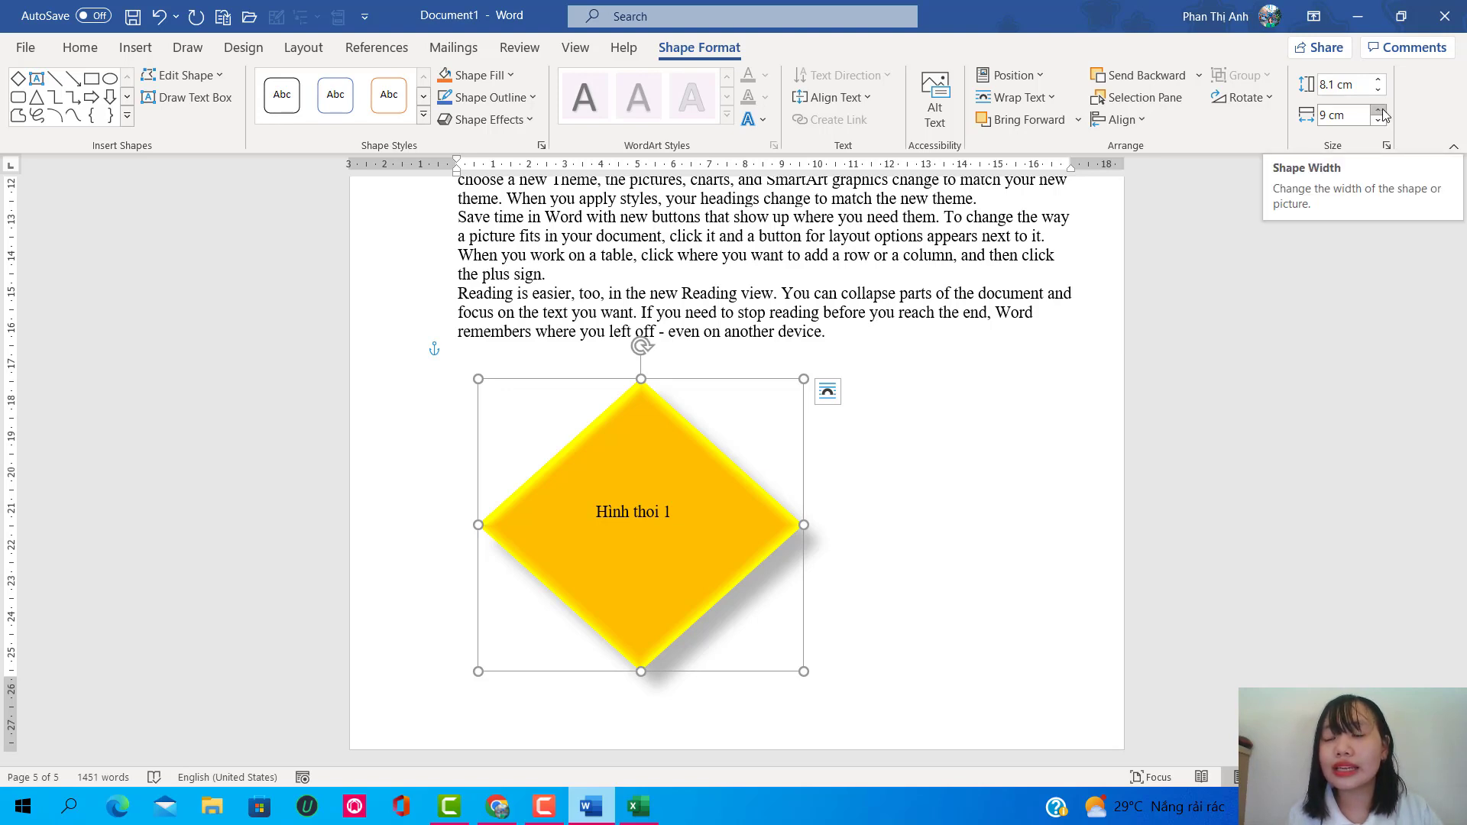
{"action": "left_click", "coordinate": [1380, 111]}
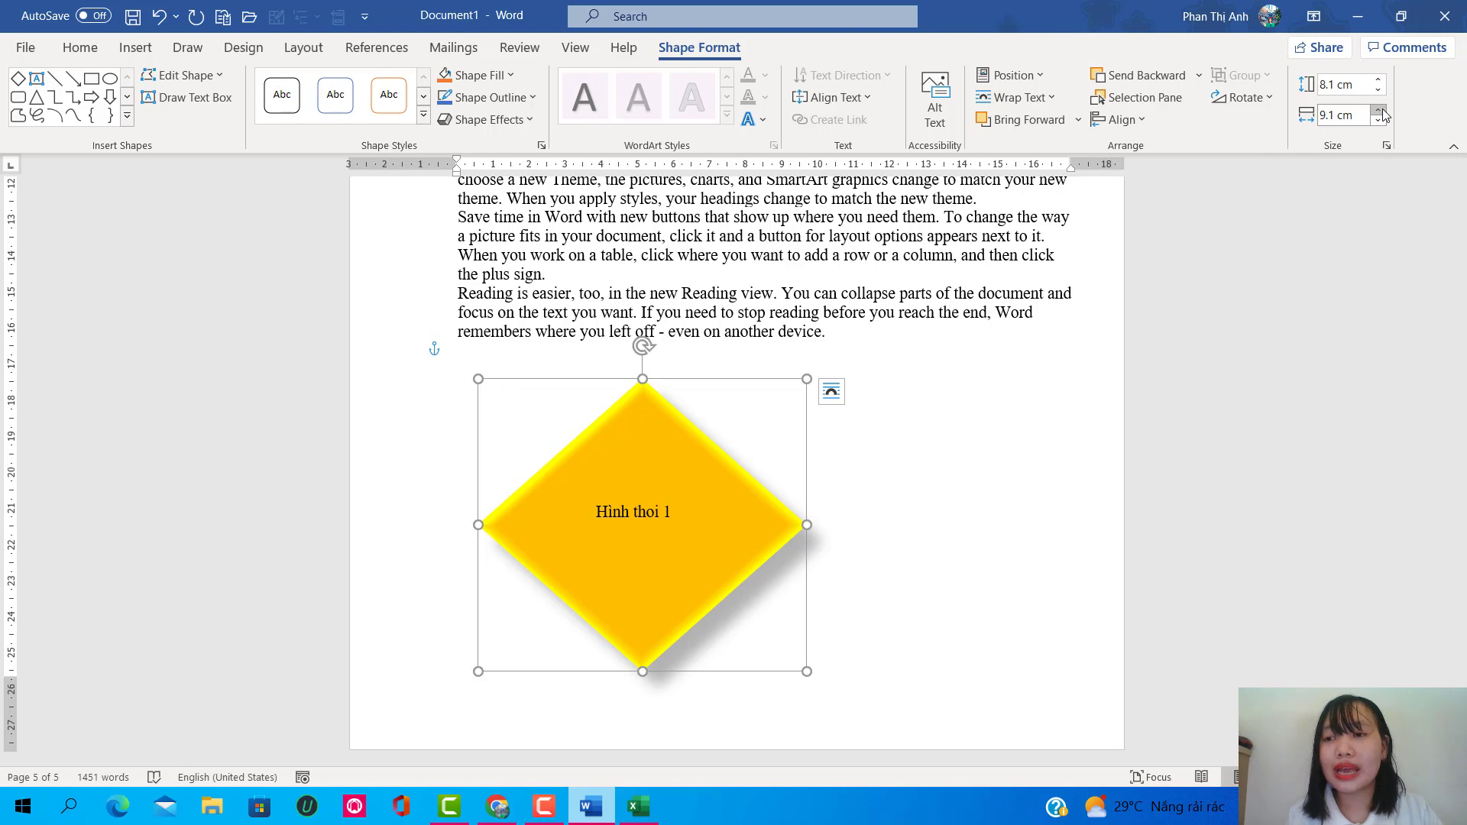
{"action": "left_click", "coordinate": [1380, 110]}
{"action": "left_click", "coordinate": [1380, 110]}
{"action": "left_click", "coordinate": [1380, 110]}
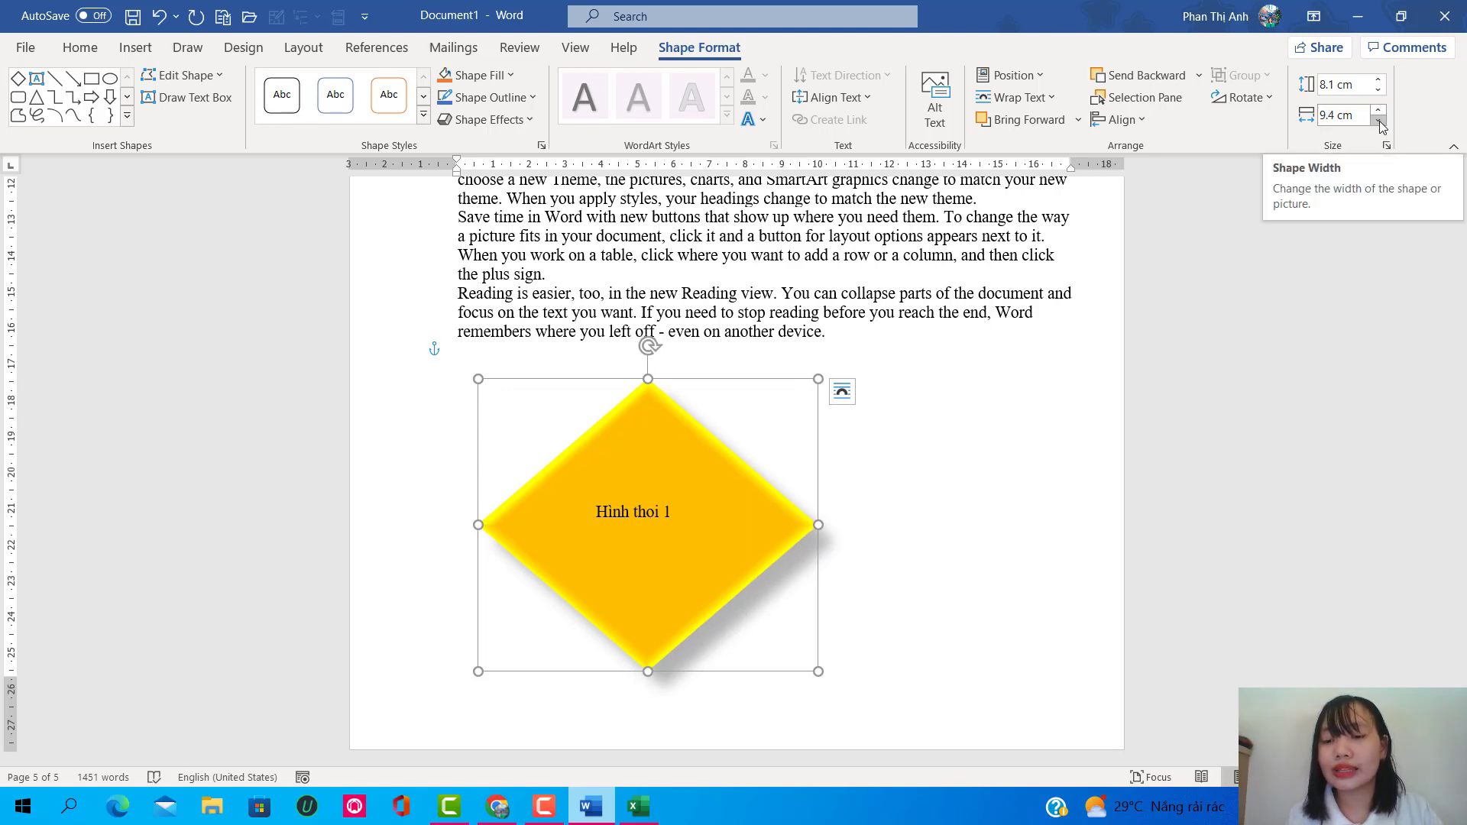
{"action": "left_click", "coordinate": [1380, 120]}
{"action": "left_click", "coordinate": [1380, 120]}
{"action": "left_click", "coordinate": [1380, 121]}
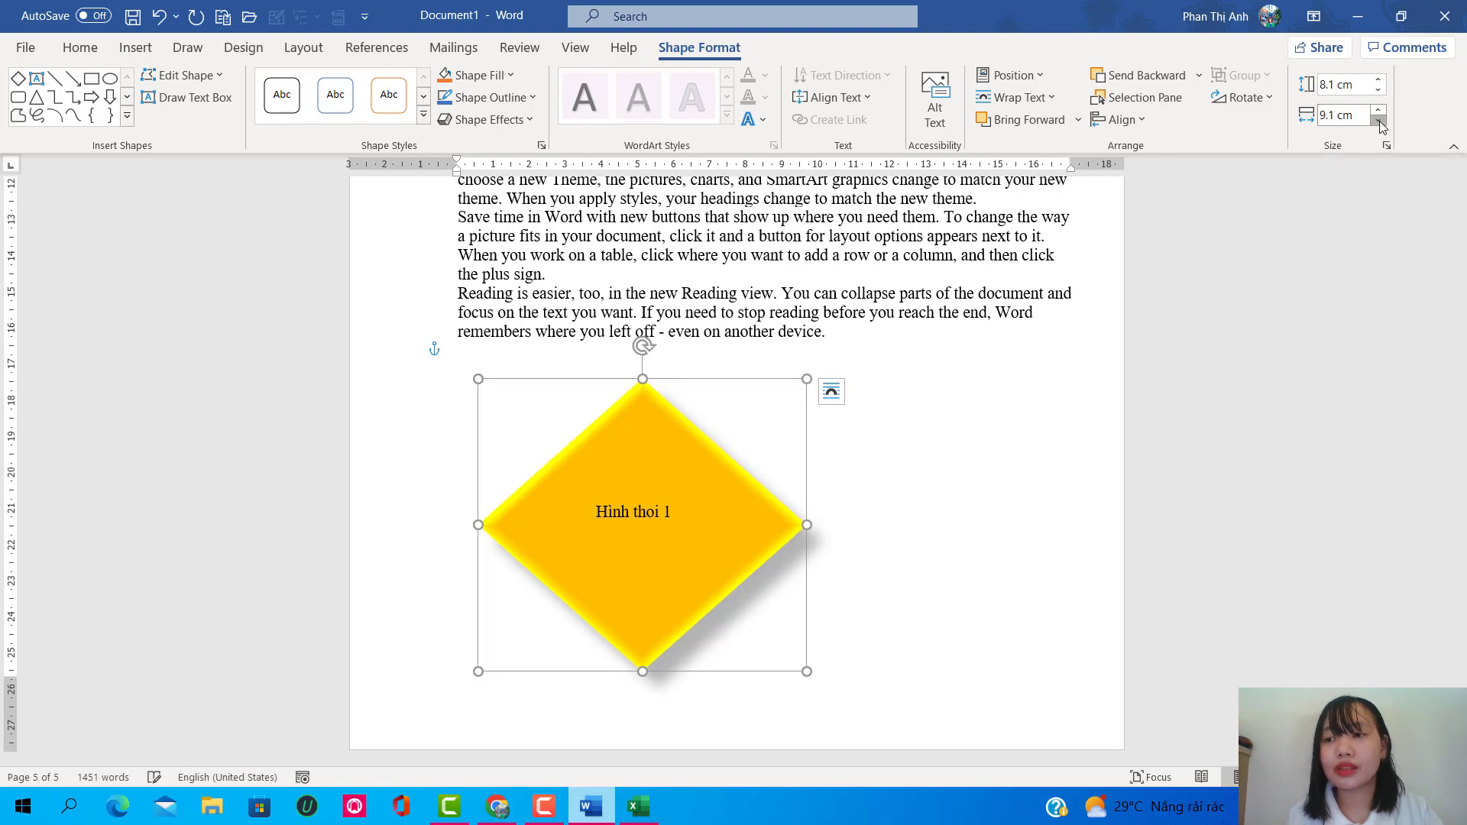
{"action": "left_click", "coordinate": [1380, 120]}
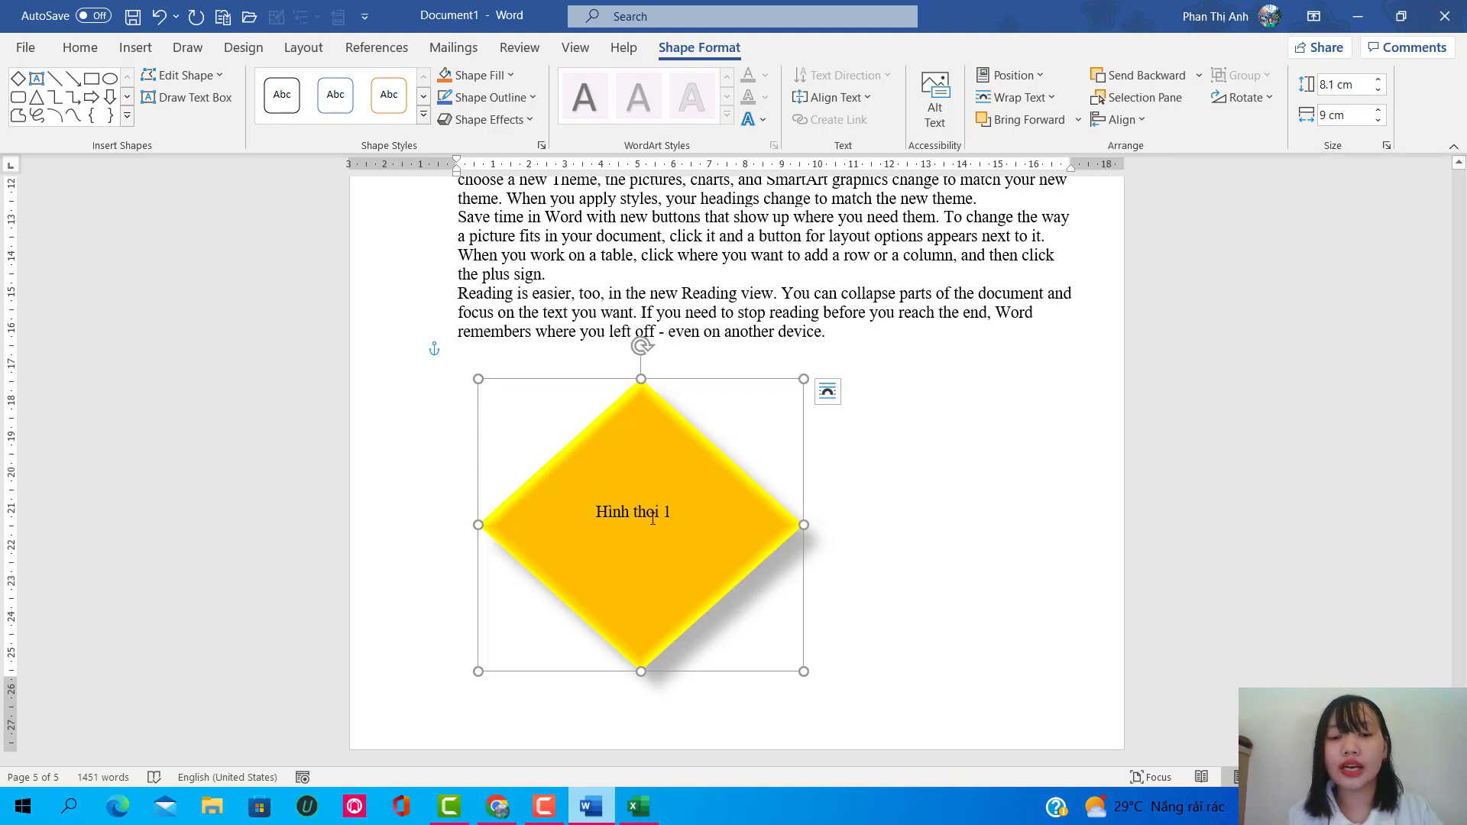
Step: Give the diamond a grey outline and an Orange, Accent 2, Lighter 40% fill
{"action": "left_click", "coordinate": [913, 352]}
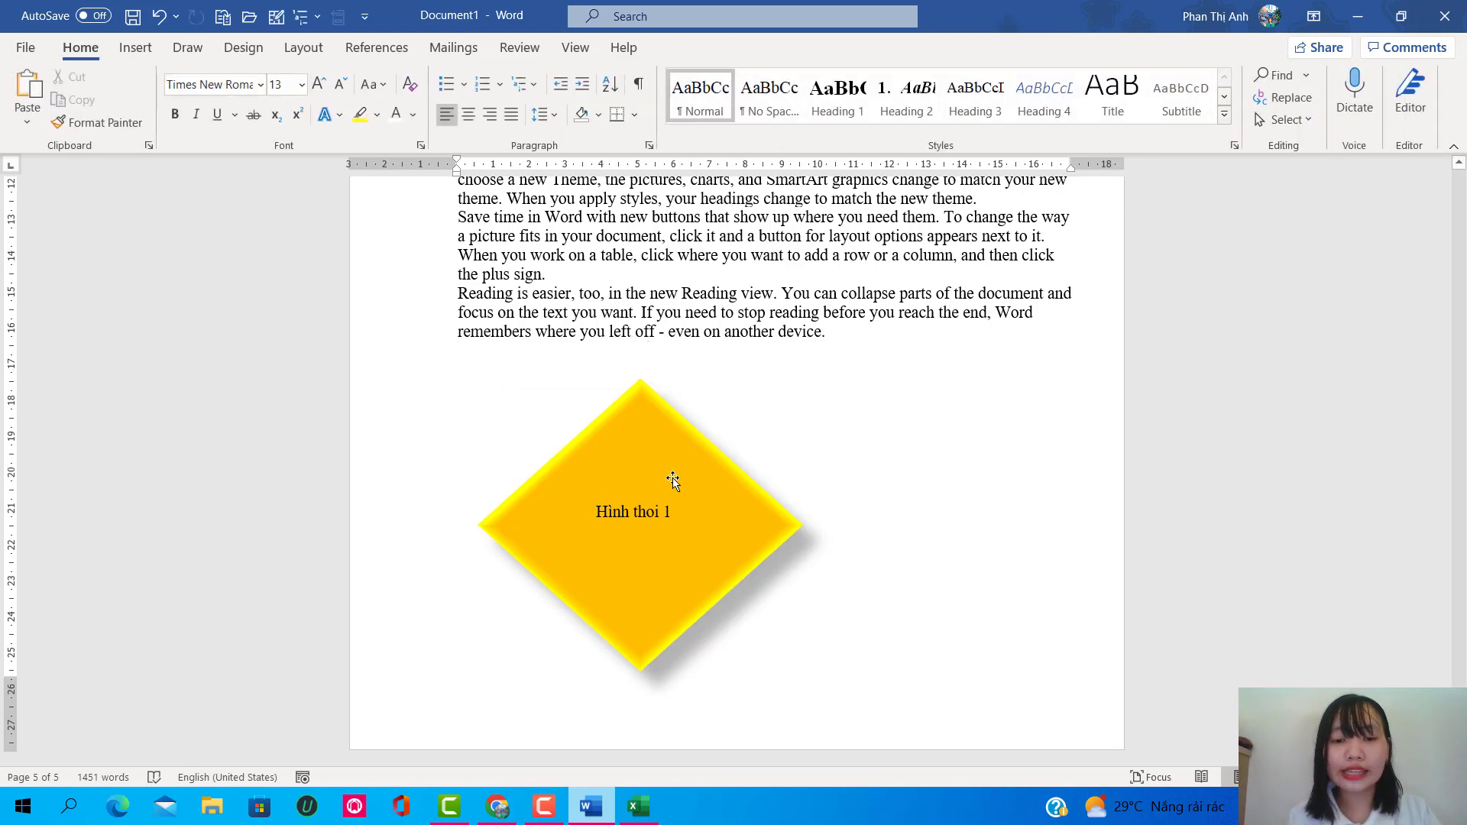
{"action": "left_click", "coordinate": [657, 463]}
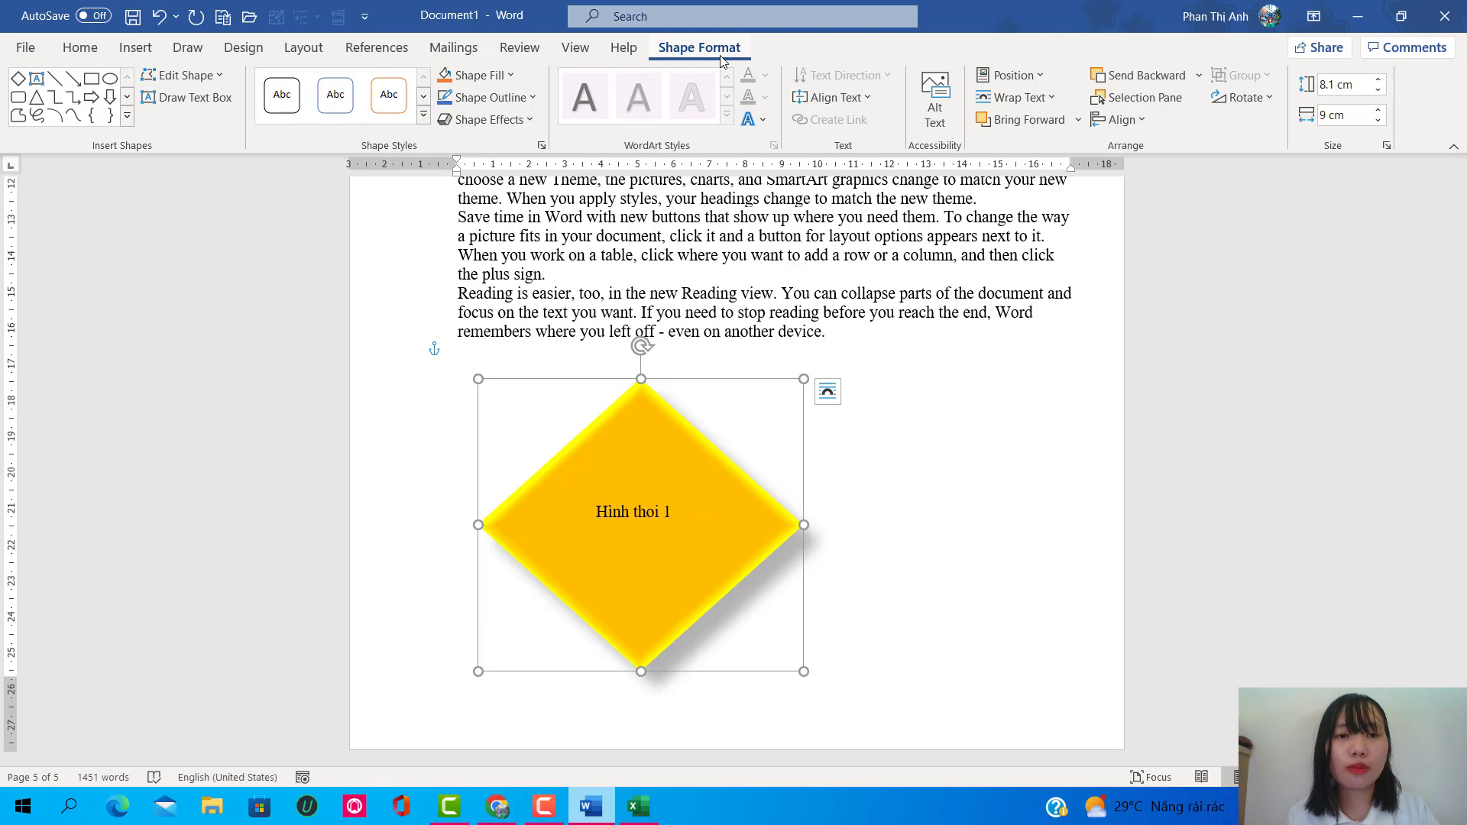
{"action": "left_click", "coordinate": [533, 98]}
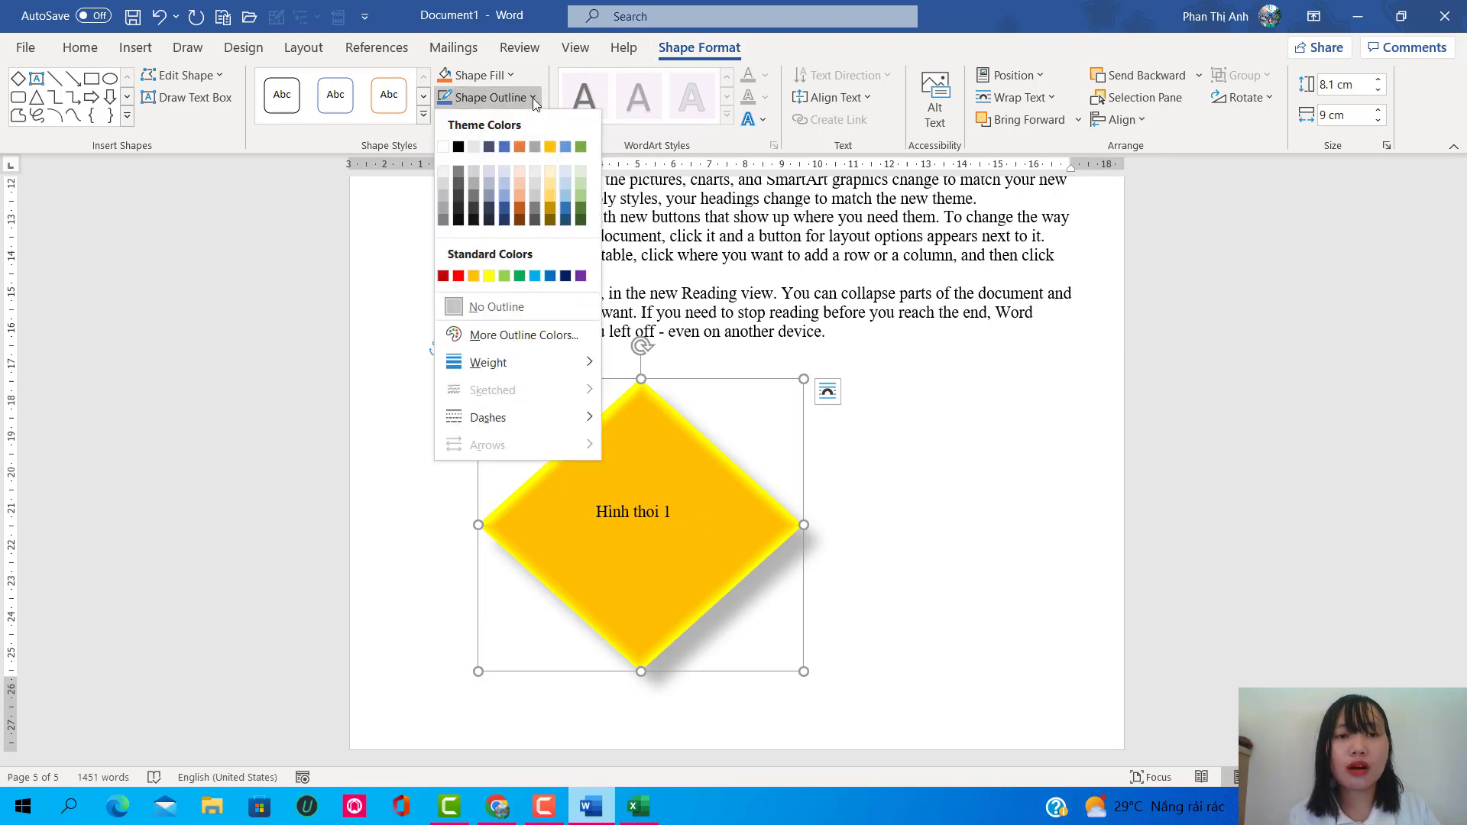
{"action": "left_click", "coordinate": [534, 221]}
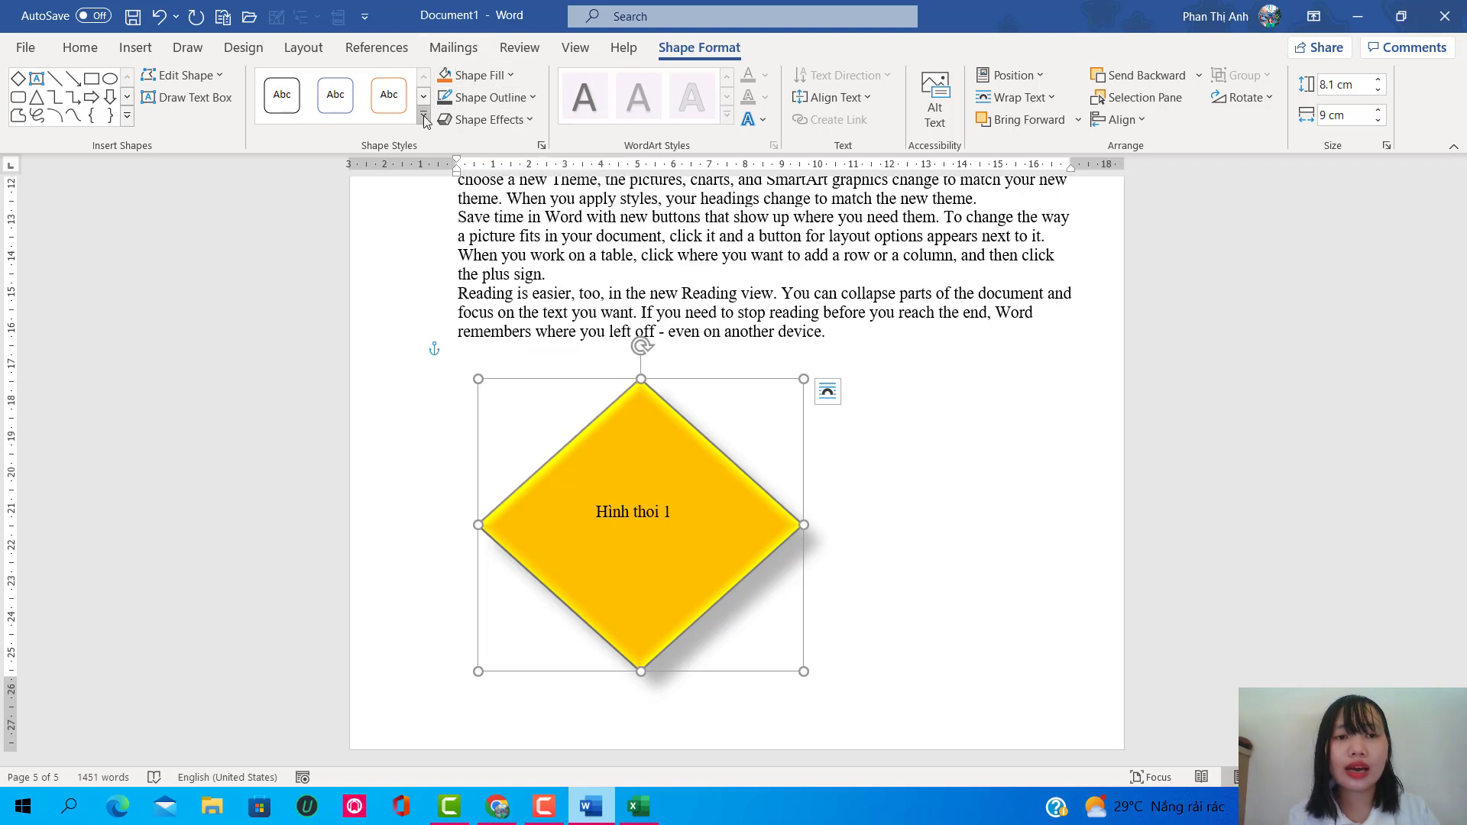
{"action": "left_click", "coordinate": [511, 75]}
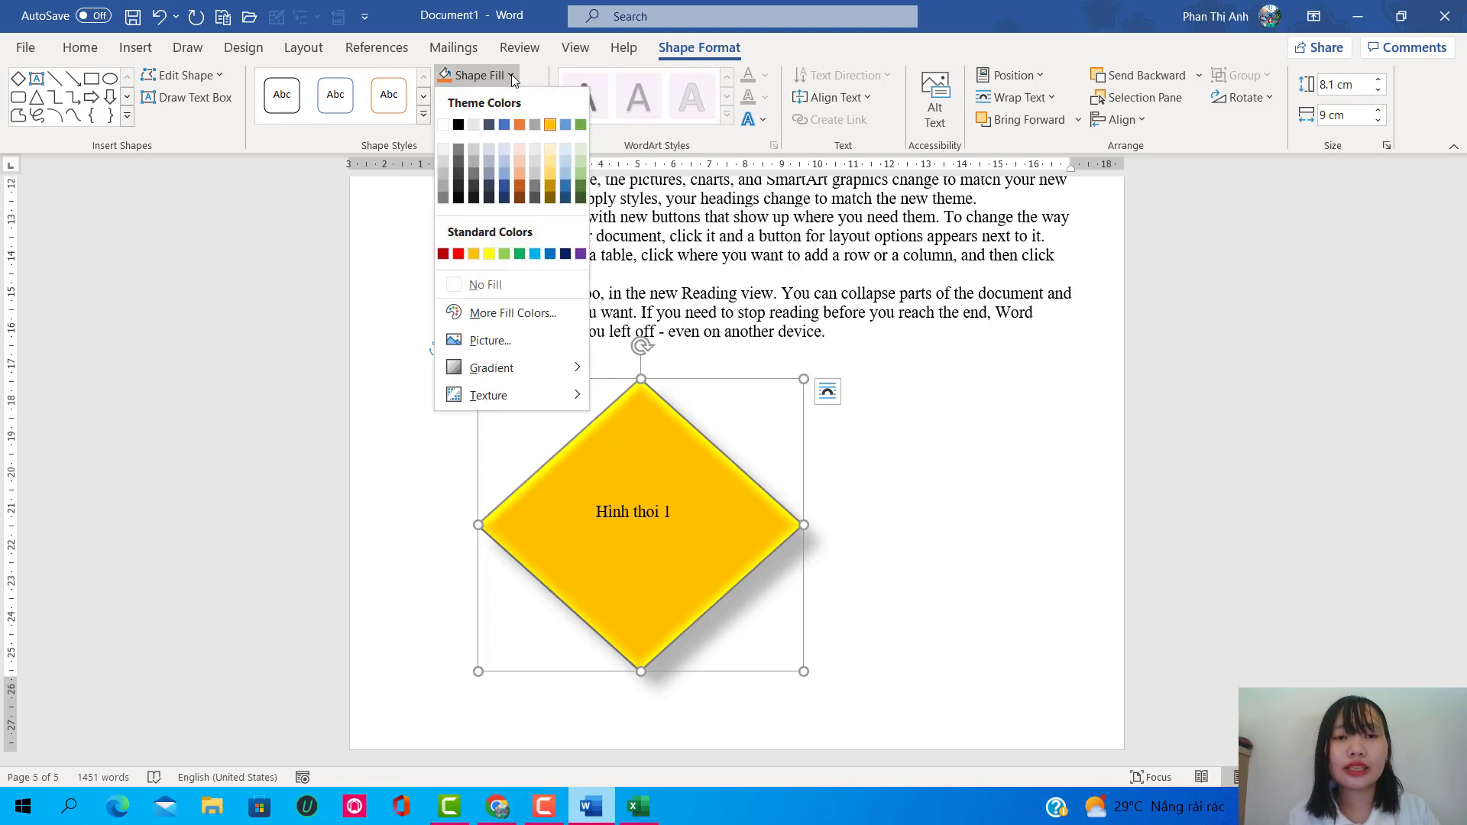
{"action": "left_click", "coordinate": [523, 171]}
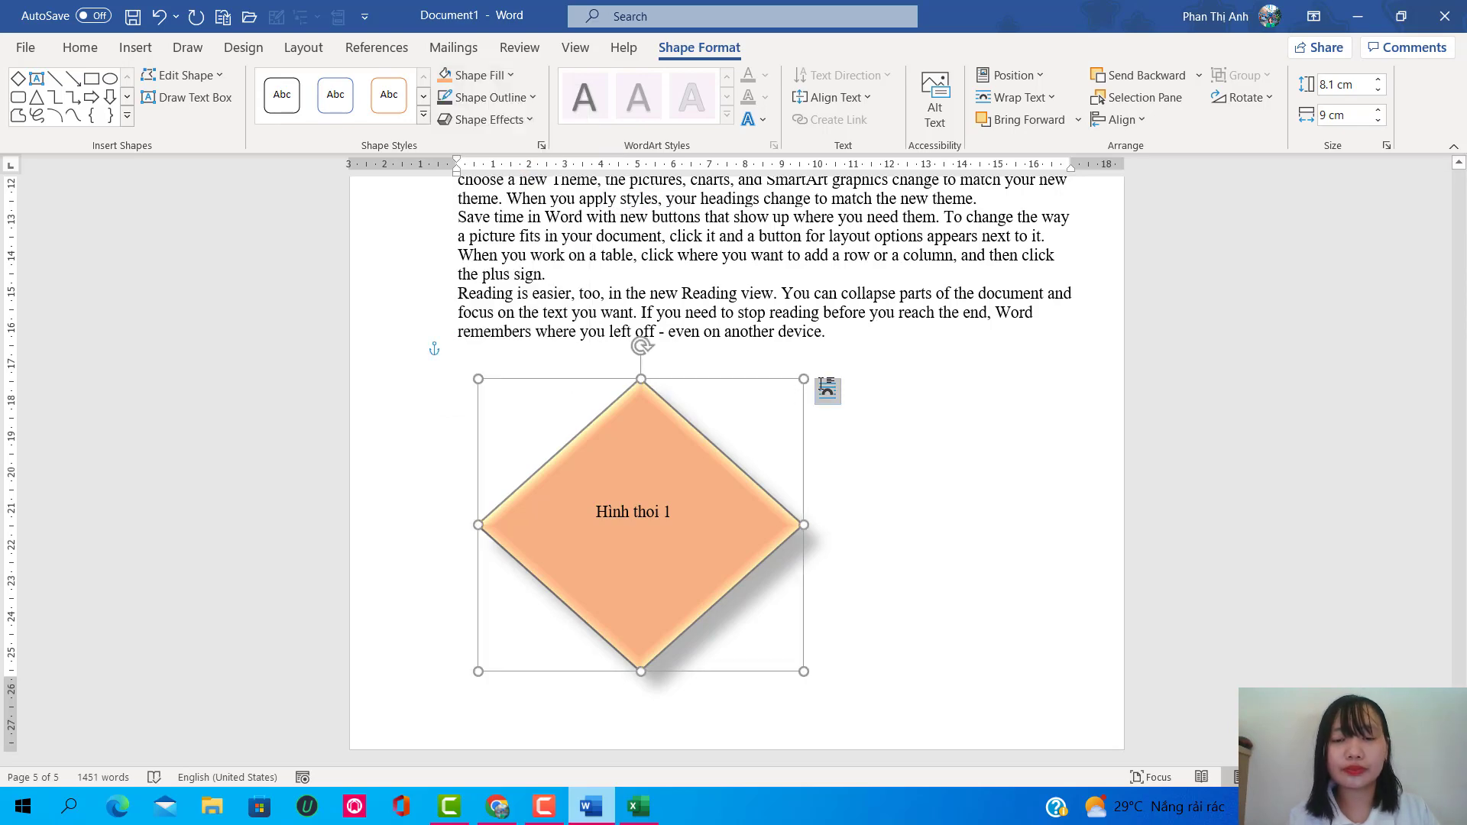
Step: Give the giraffe photo an Orange, Accent 2, Darker 50% picture border
{"action": "scroll", "coordinate": [821, 382], "scroll_direction": "up", "scroll_amount": 1}
{"action": "left_click", "coordinate": [930, 312]}
{"action": "scroll", "coordinate": [929, 312], "scroll_direction": "up", "scroll_amount": 4}
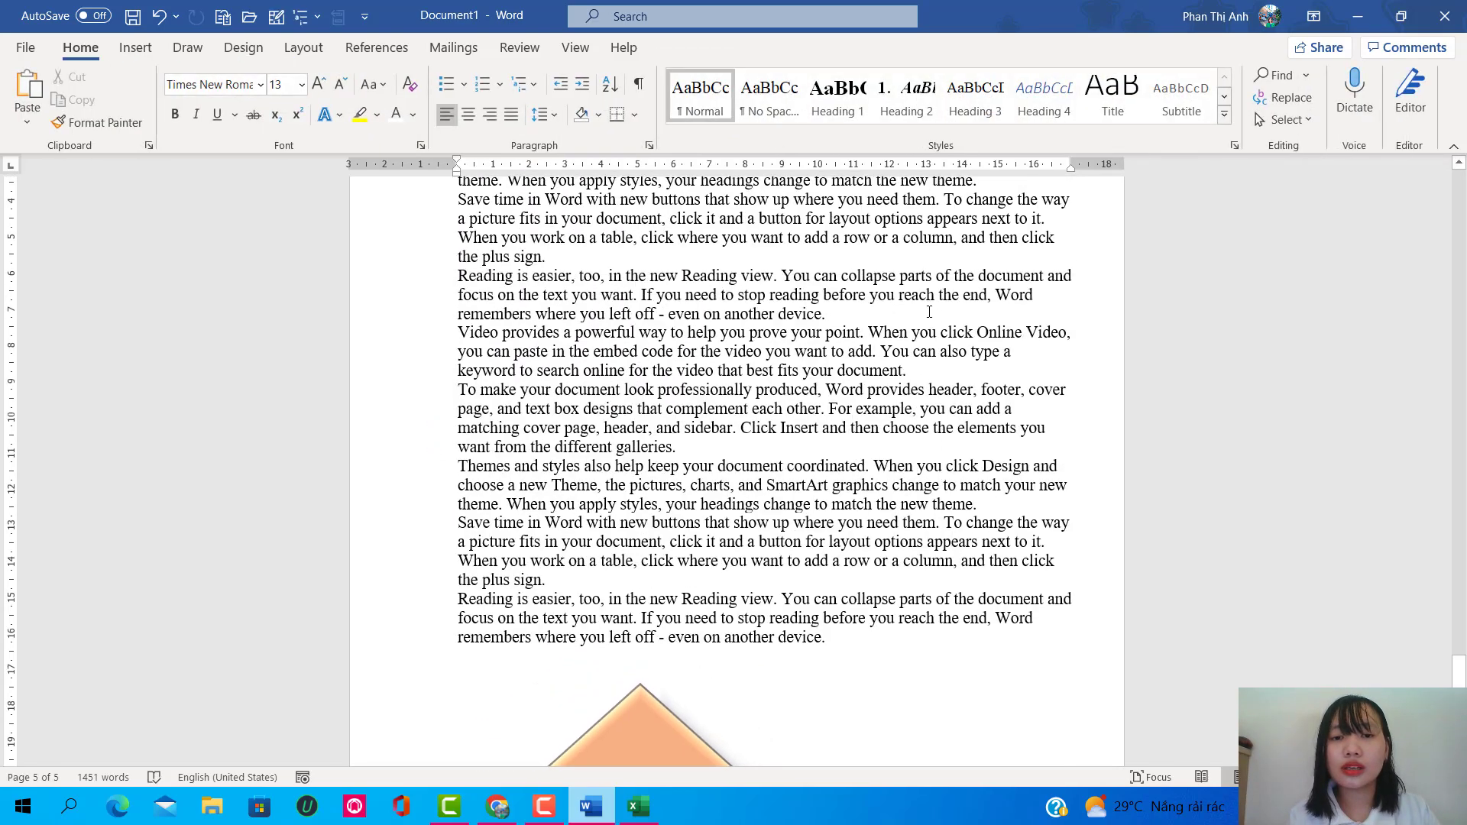
{"action": "scroll", "coordinate": [930, 312], "scroll_direction": "up", "scroll_amount": 3}
{"action": "left_click_drag", "start_coordinate": [1456, 677], "coordinate": [1456, 462]}
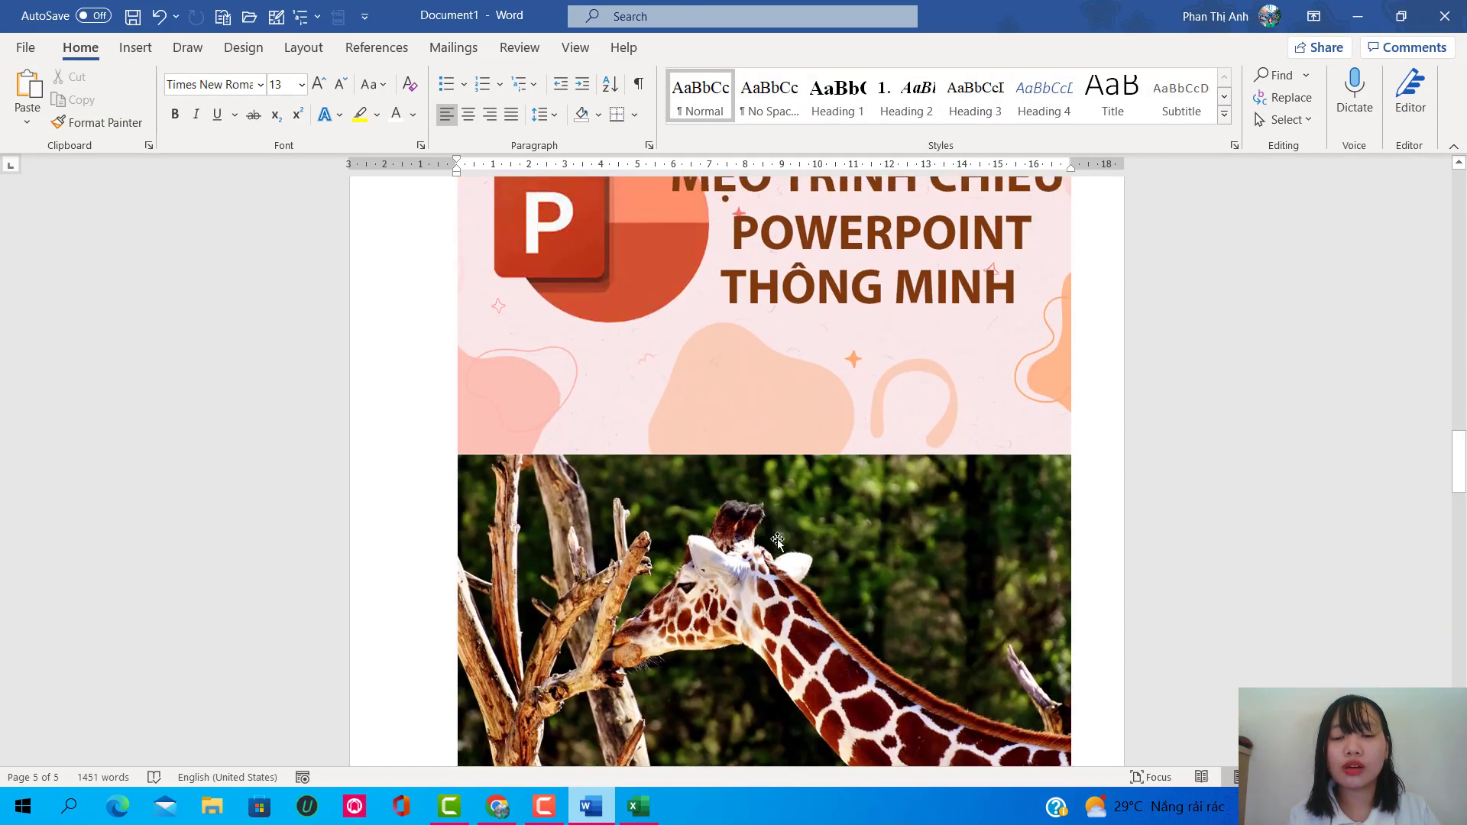
{"action": "scroll", "coordinate": [678, 501], "scroll_direction": "down", "scroll_amount": 2}
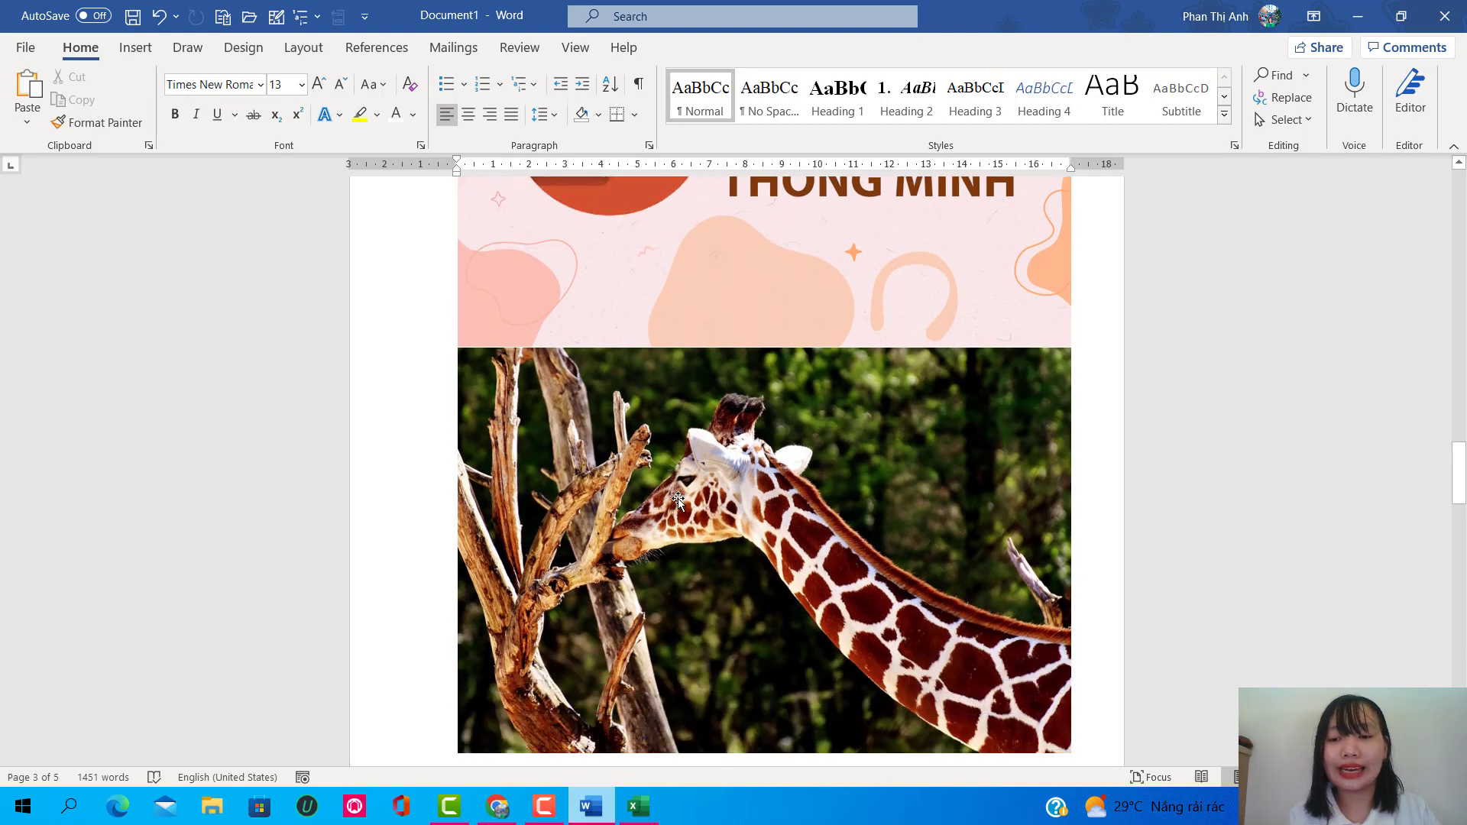
{"action": "scroll", "coordinate": [678, 500], "scroll_direction": "down", "scroll_amount": 1}
{"action": "left_click", "coordinate": [678, 500]}
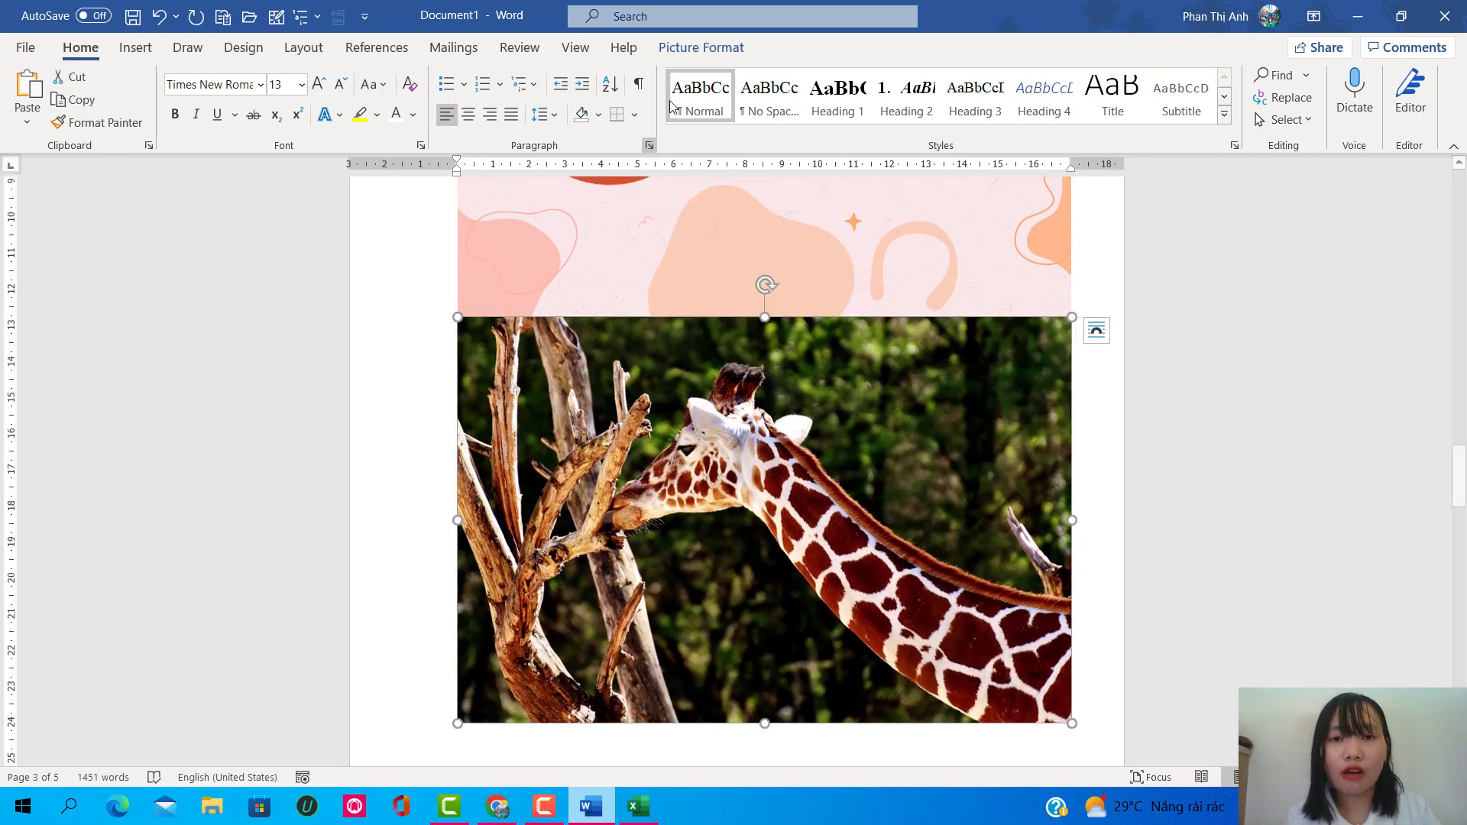
{"action": "left_click", "coordinate": [701, 48]}
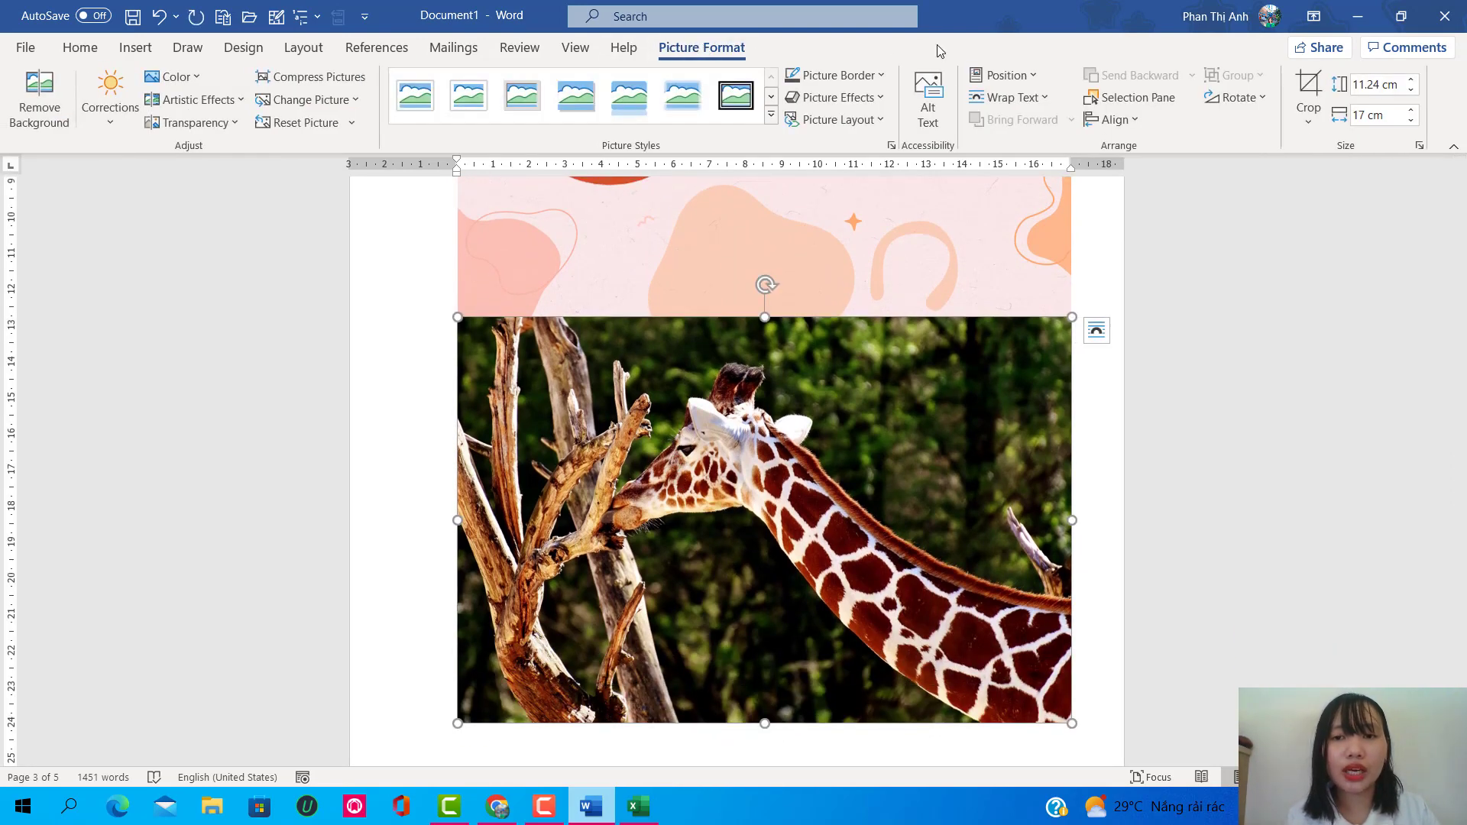
{"action": "left_click", "coordinate": [877, 86]}
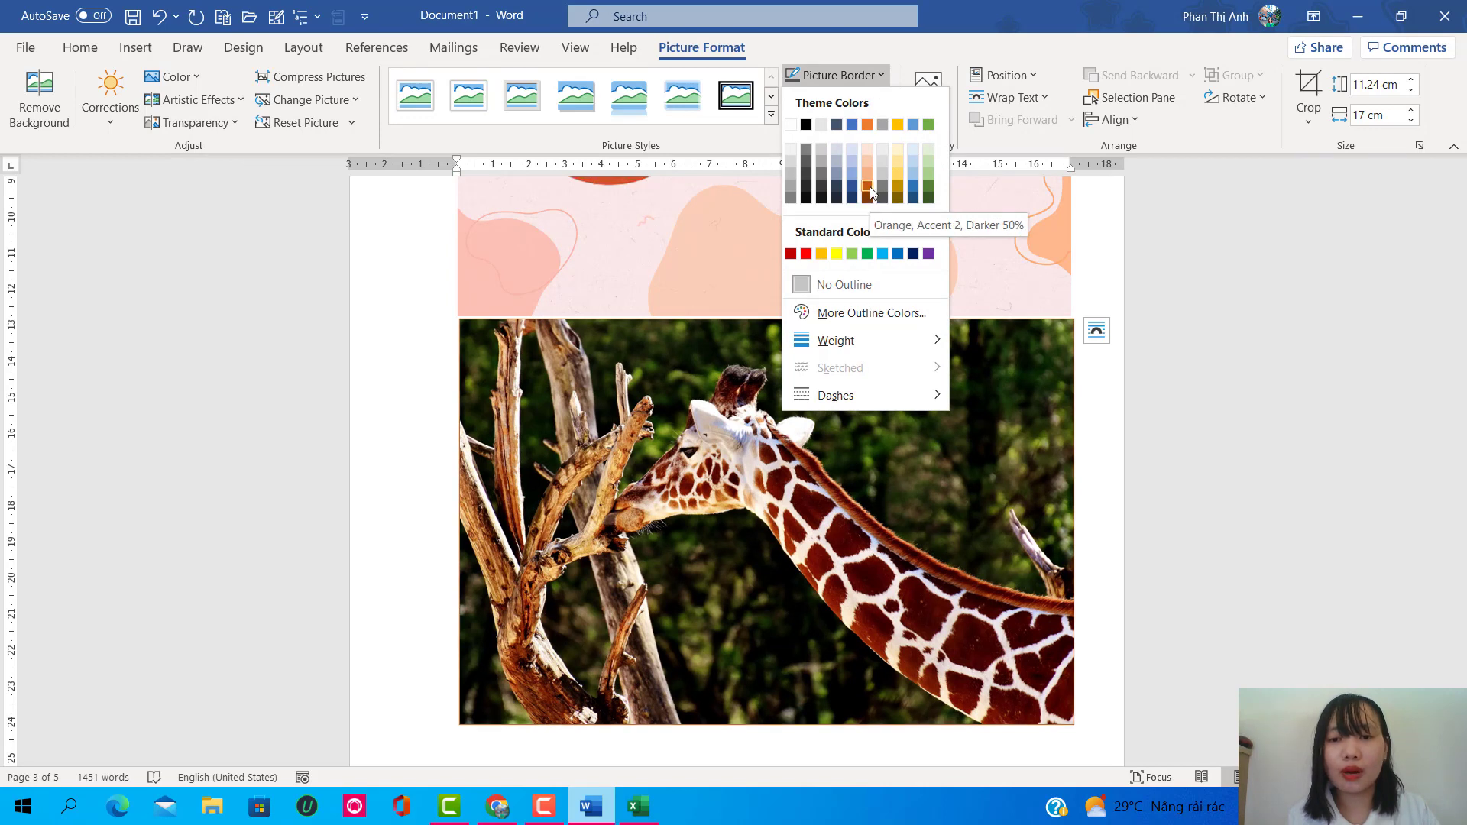
{"action": "left_click", "coordinate": [869, 191]}
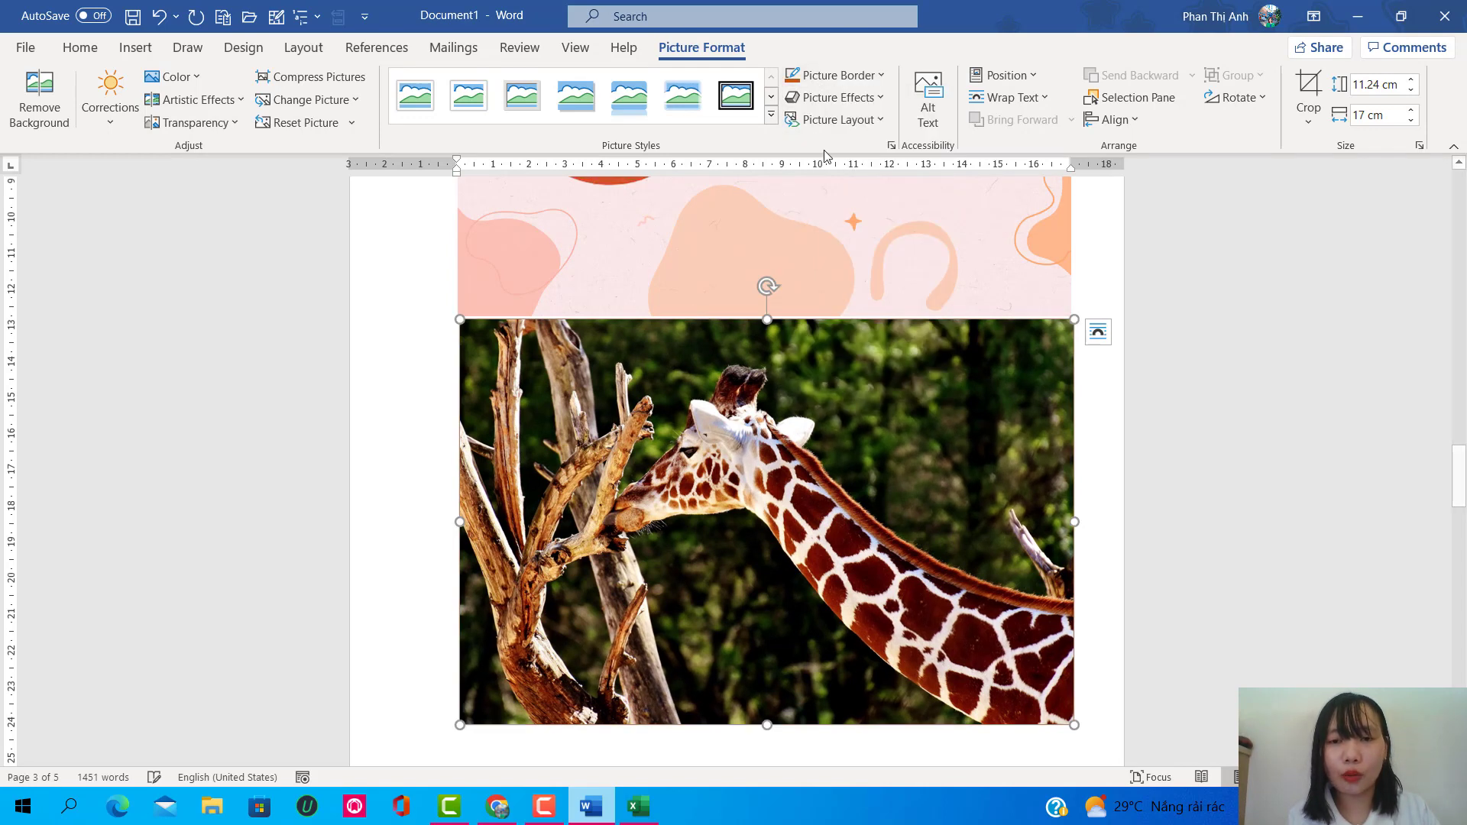
Step: Apply the Soft Edge Rectangle picture style to the giraffe photo
{"action": "left_click", "coordinate": [772, 116]}
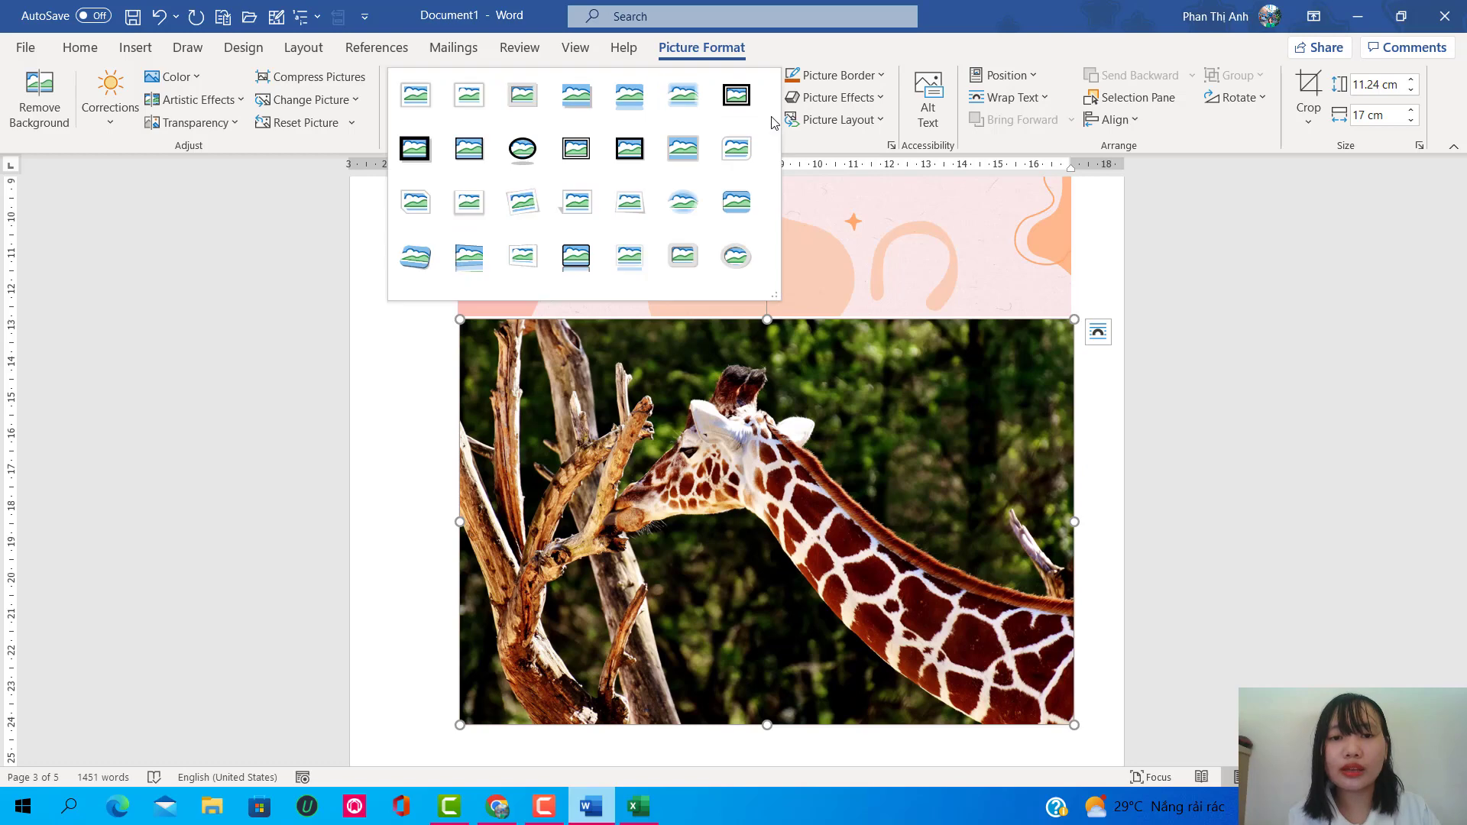
{"action": "left_click", "coordinate": [796, 145]}
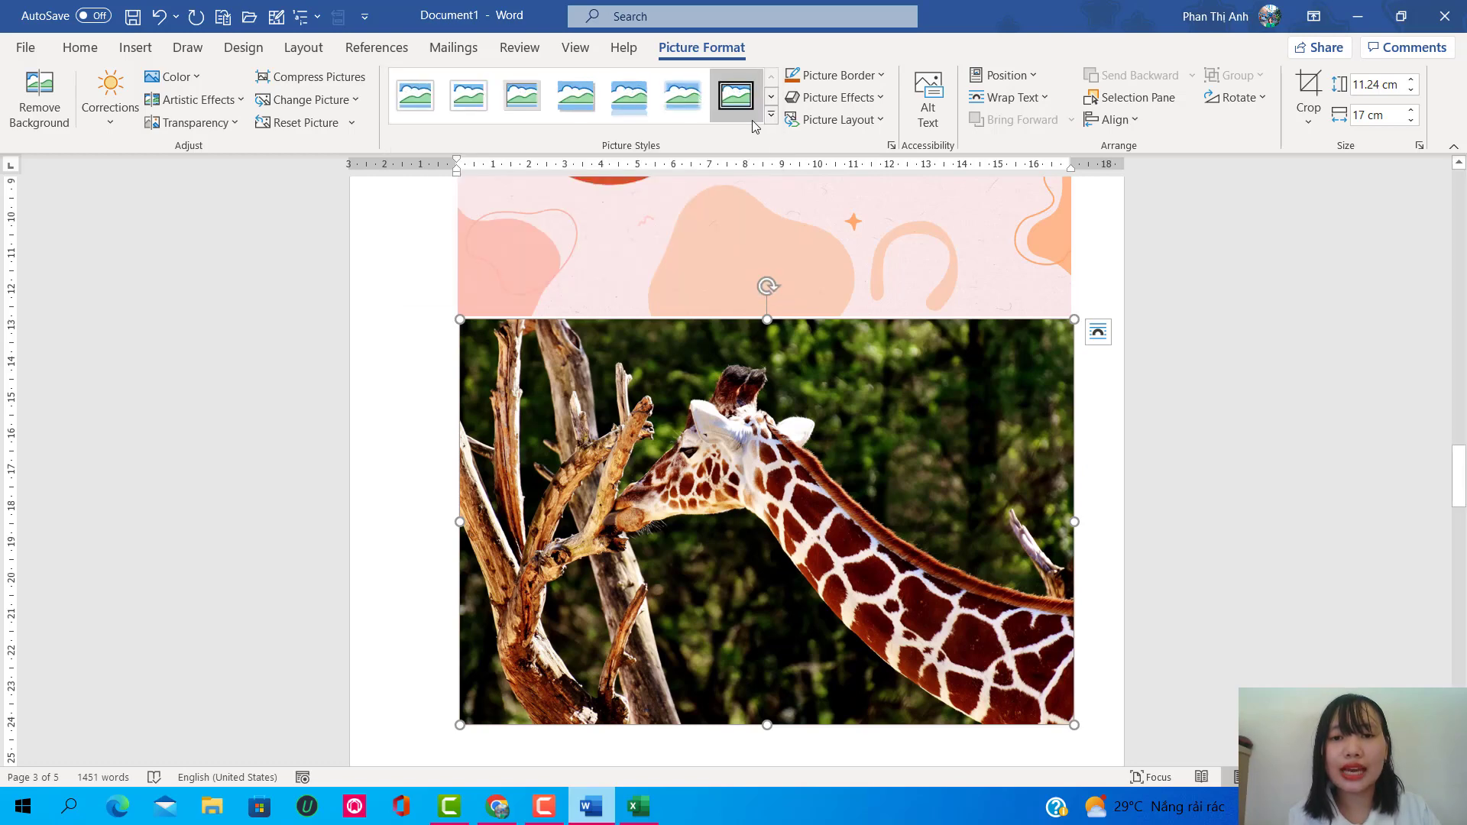
{"action": "left_click", "coordinate": [775, 116]}
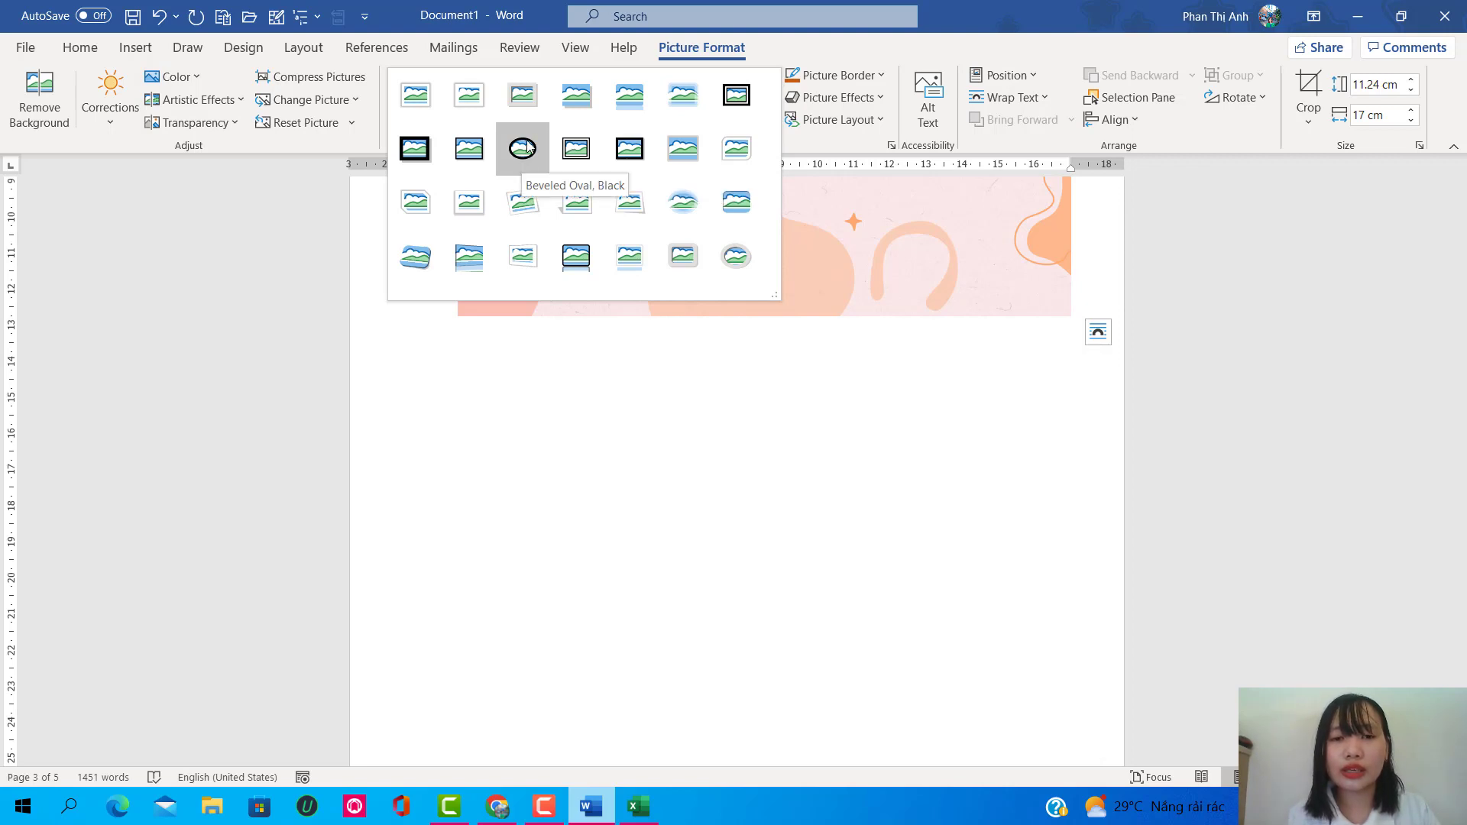
{"action": "left_click", "coordinate": [690, 93]}
{"action": "scroll", "coordinate": [743, 369], "scroll_direction": "up", "scroll_amount": 3}
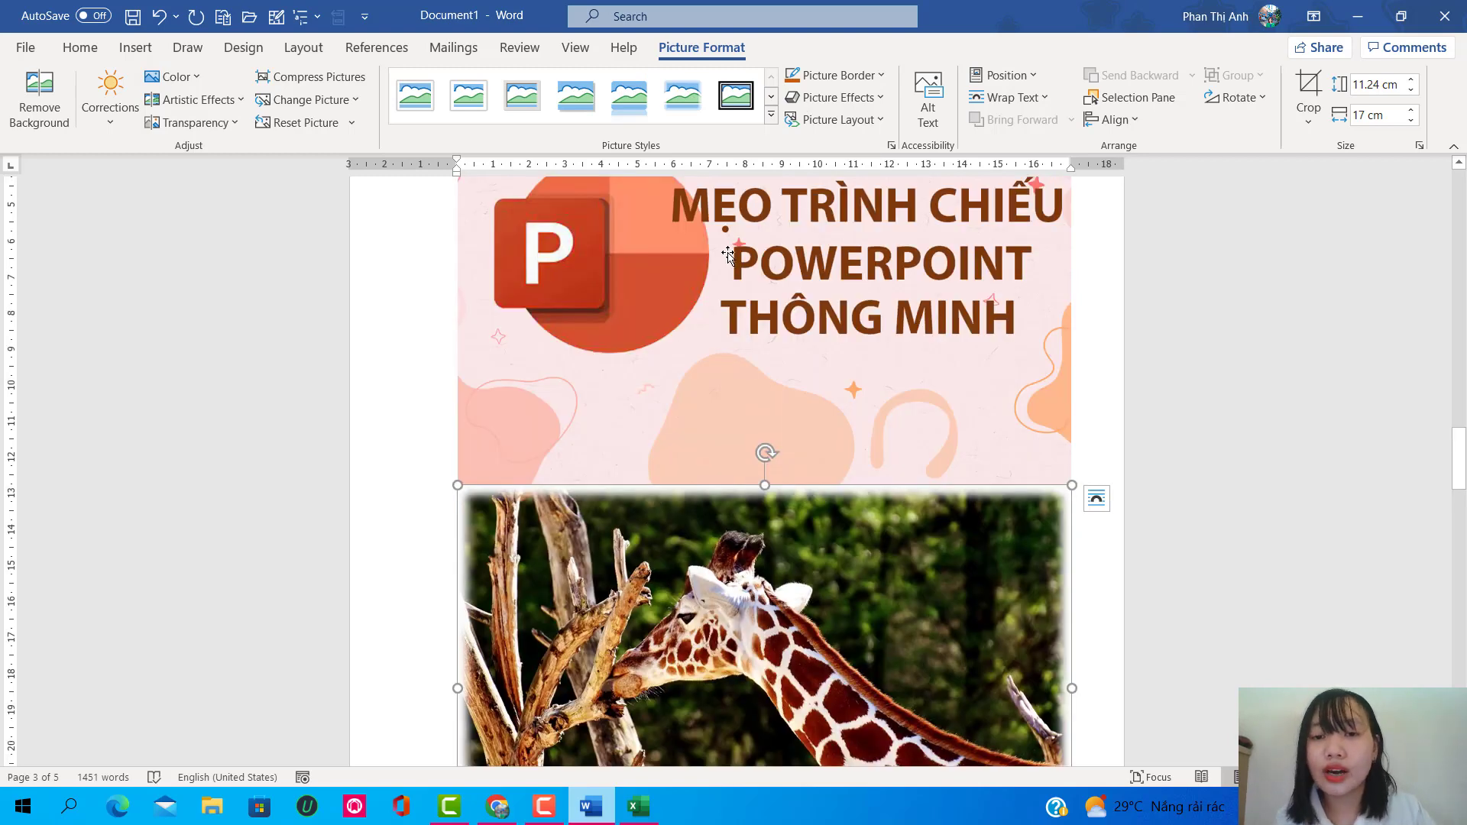
{"action": "scroll", "coordinate": [782, 353], "scroll_direction": "up", "scroll_amount": 3}
Step: Nudge the banner's height and width up, then back down to 9.56 cm by 17 cm
{"action": "left_click", "coordinate": [718, 327]}
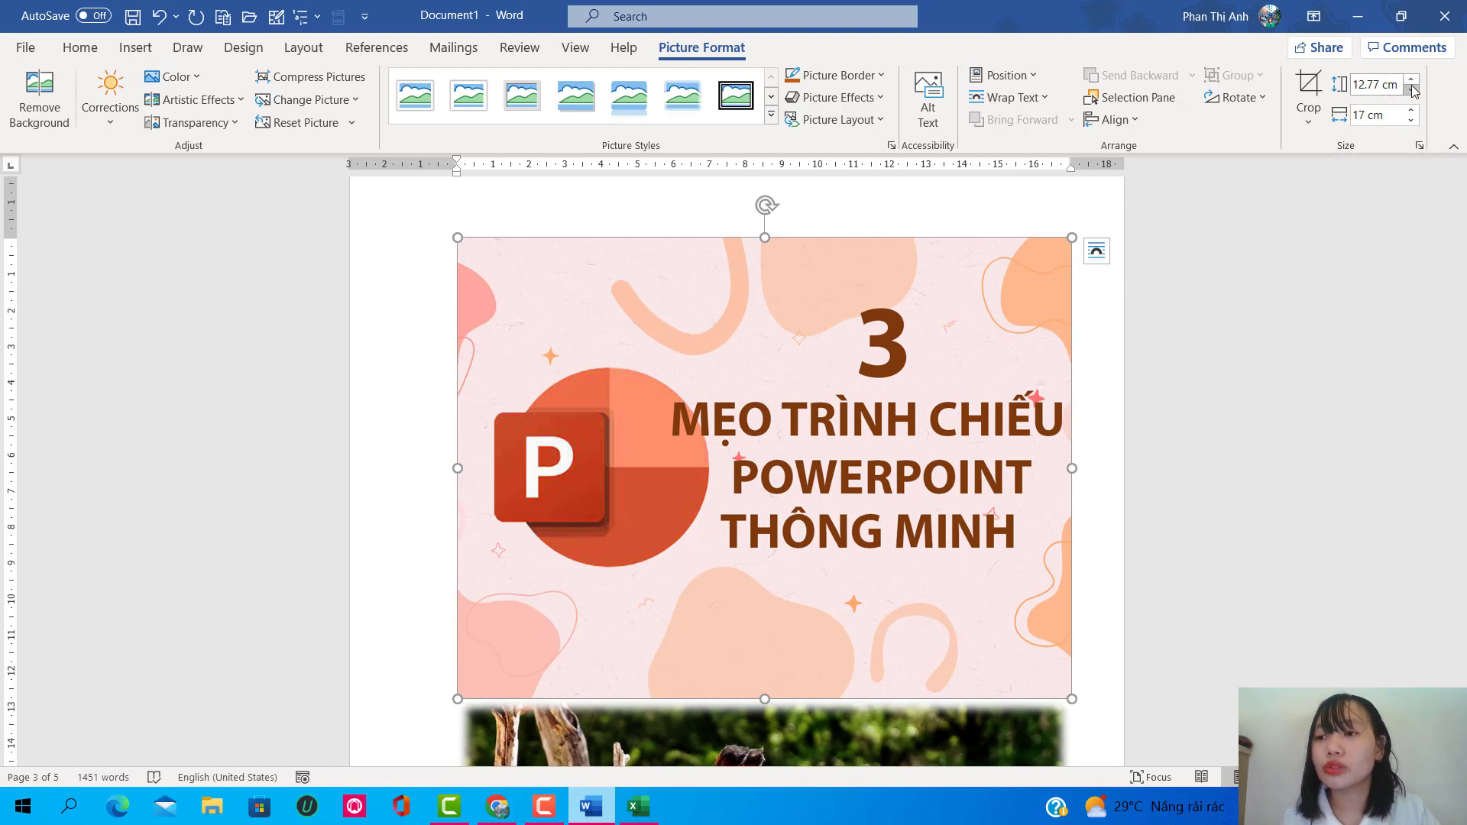
{"action": "left_click", "coordinate": [1411, 79]}
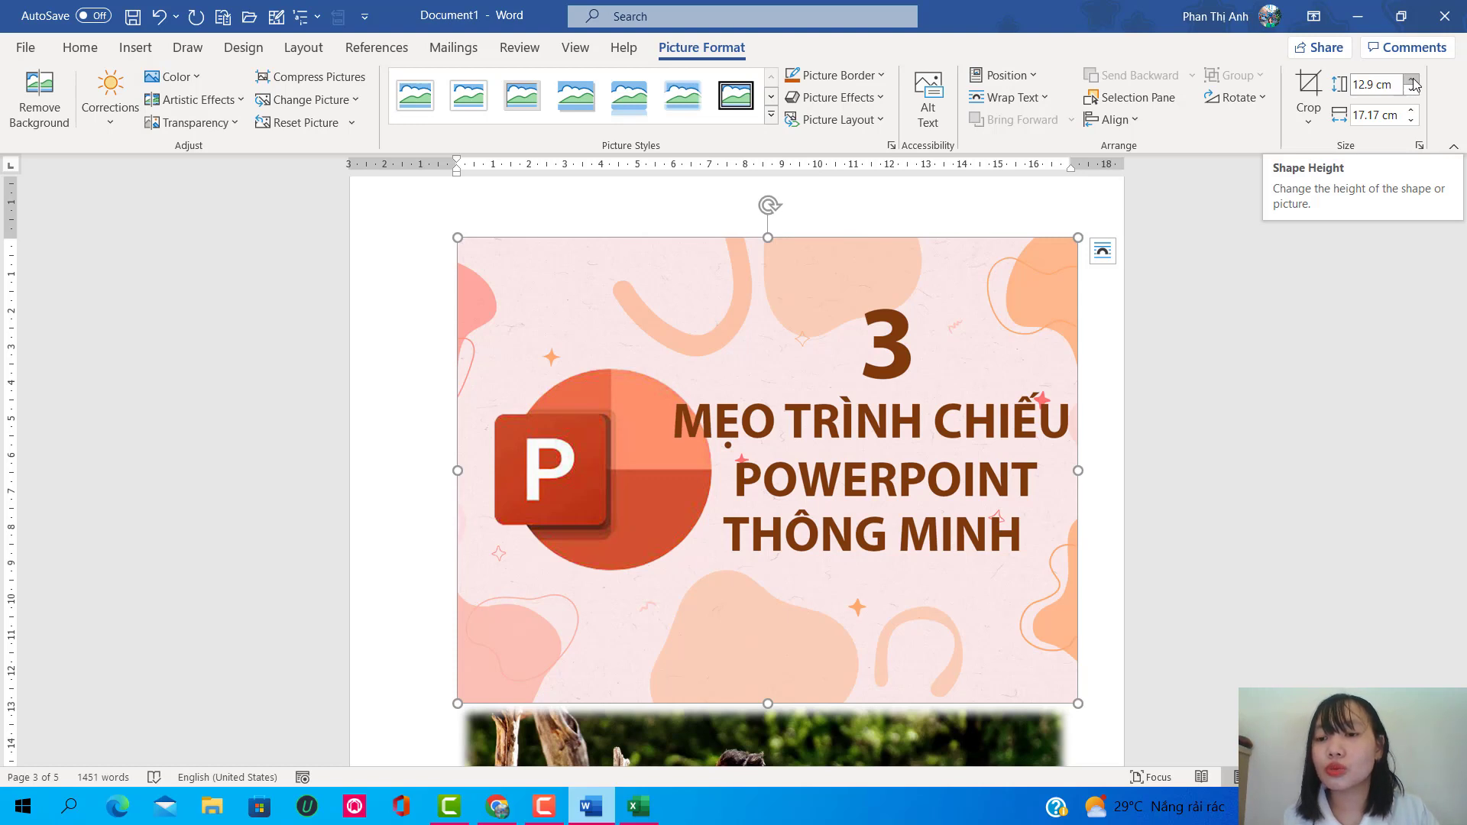
{"action": "left_click", "coordinate": [1411, 79]}
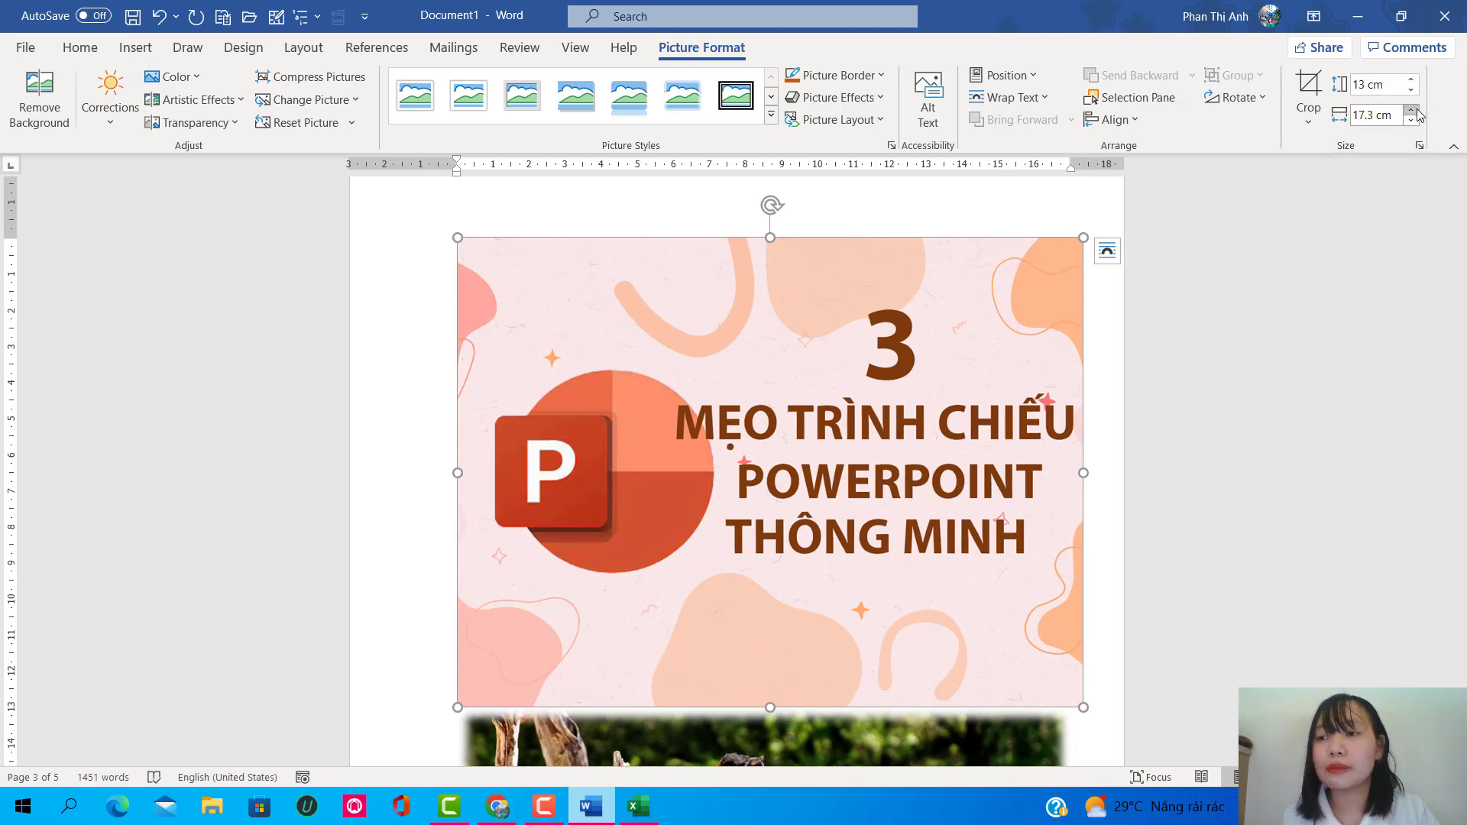
{"action": "left_click", "coordinate": [1412, 110]}
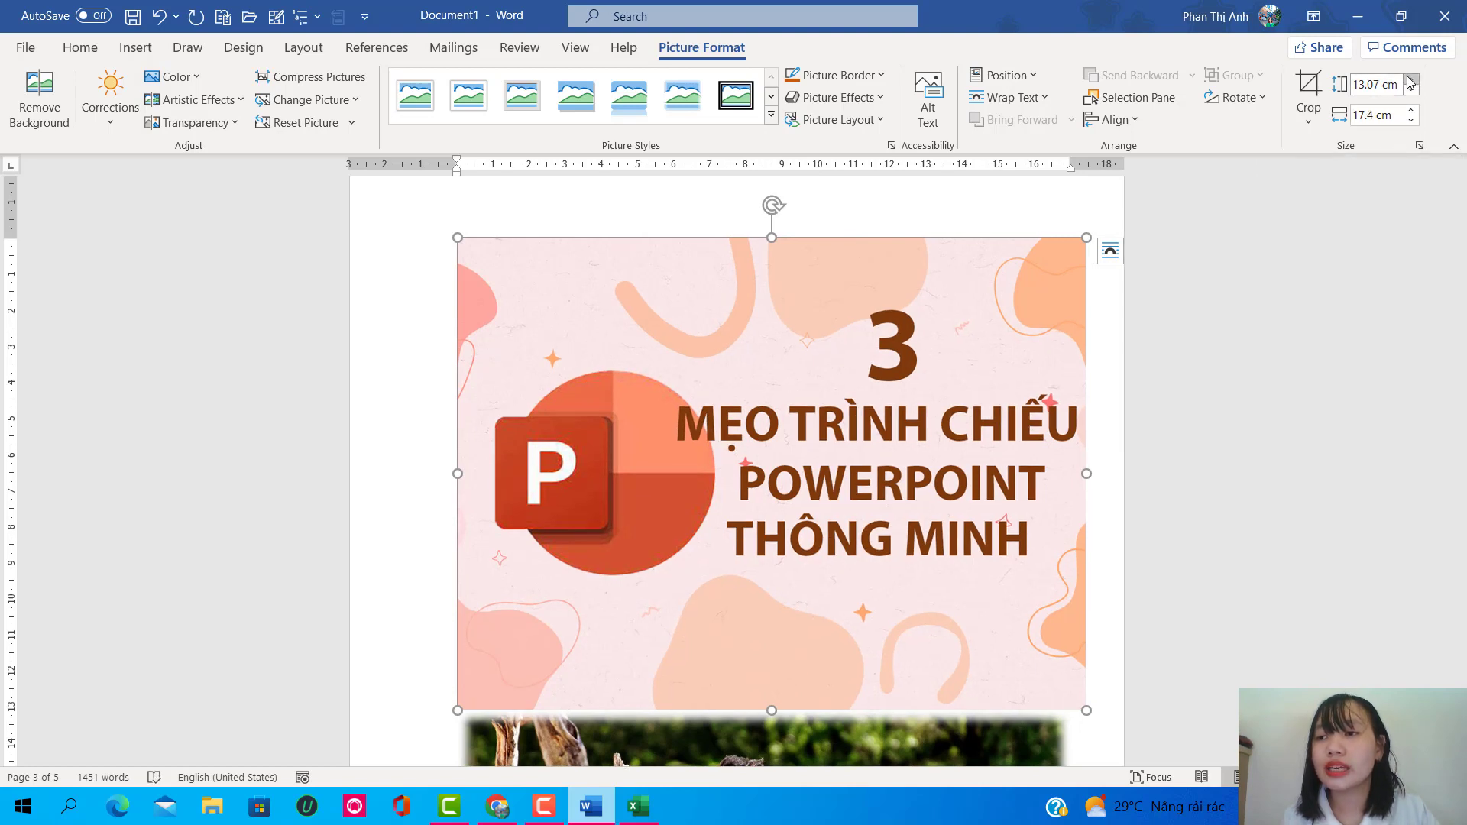
{"action": "left_click", "coordinate": [1412, 90]}
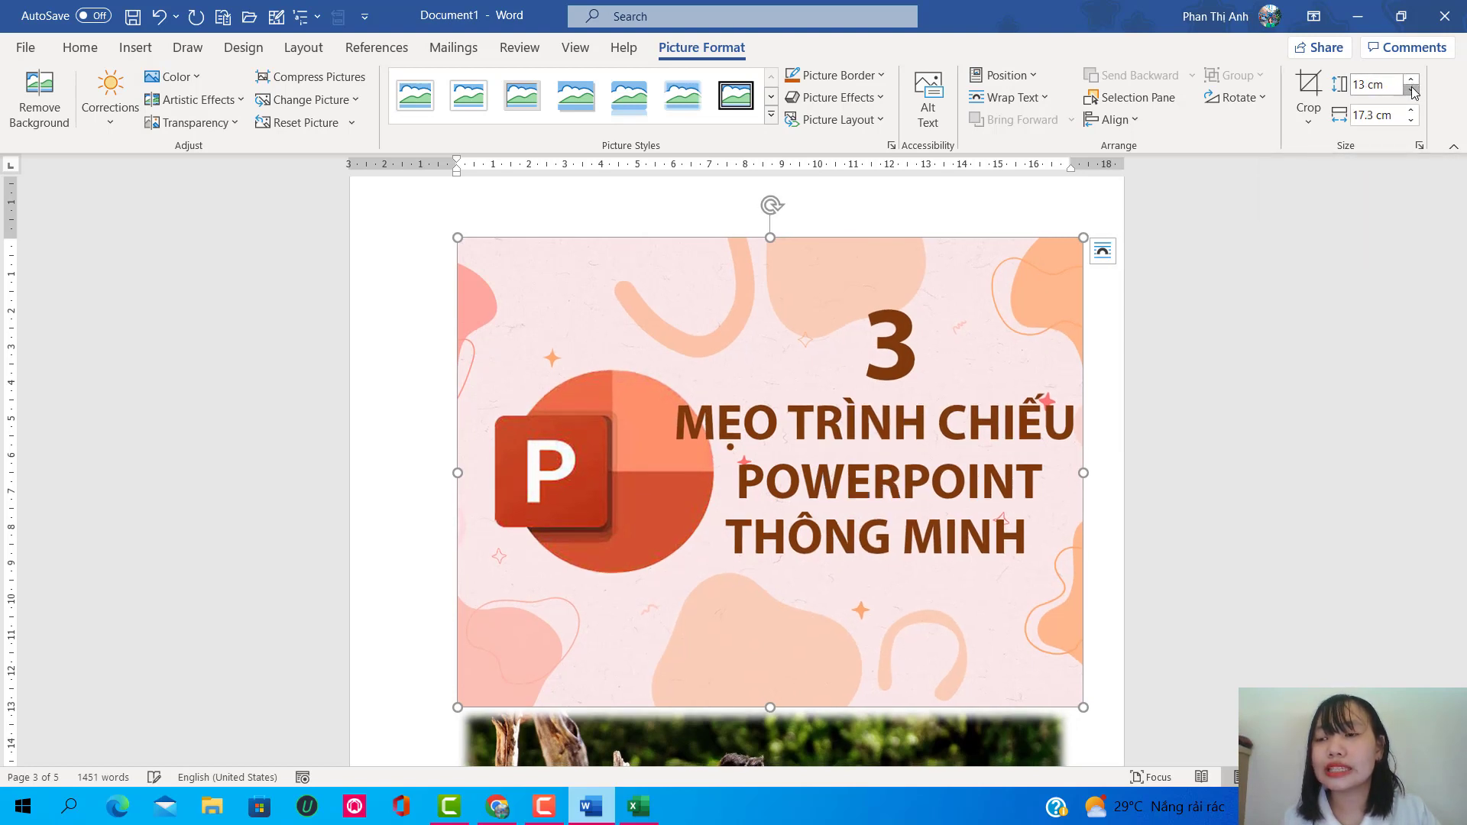
{"action": "left_click", "coordinate": [1412, 89]}
{"action": "left_click", "coordinate": [1412, 90]}
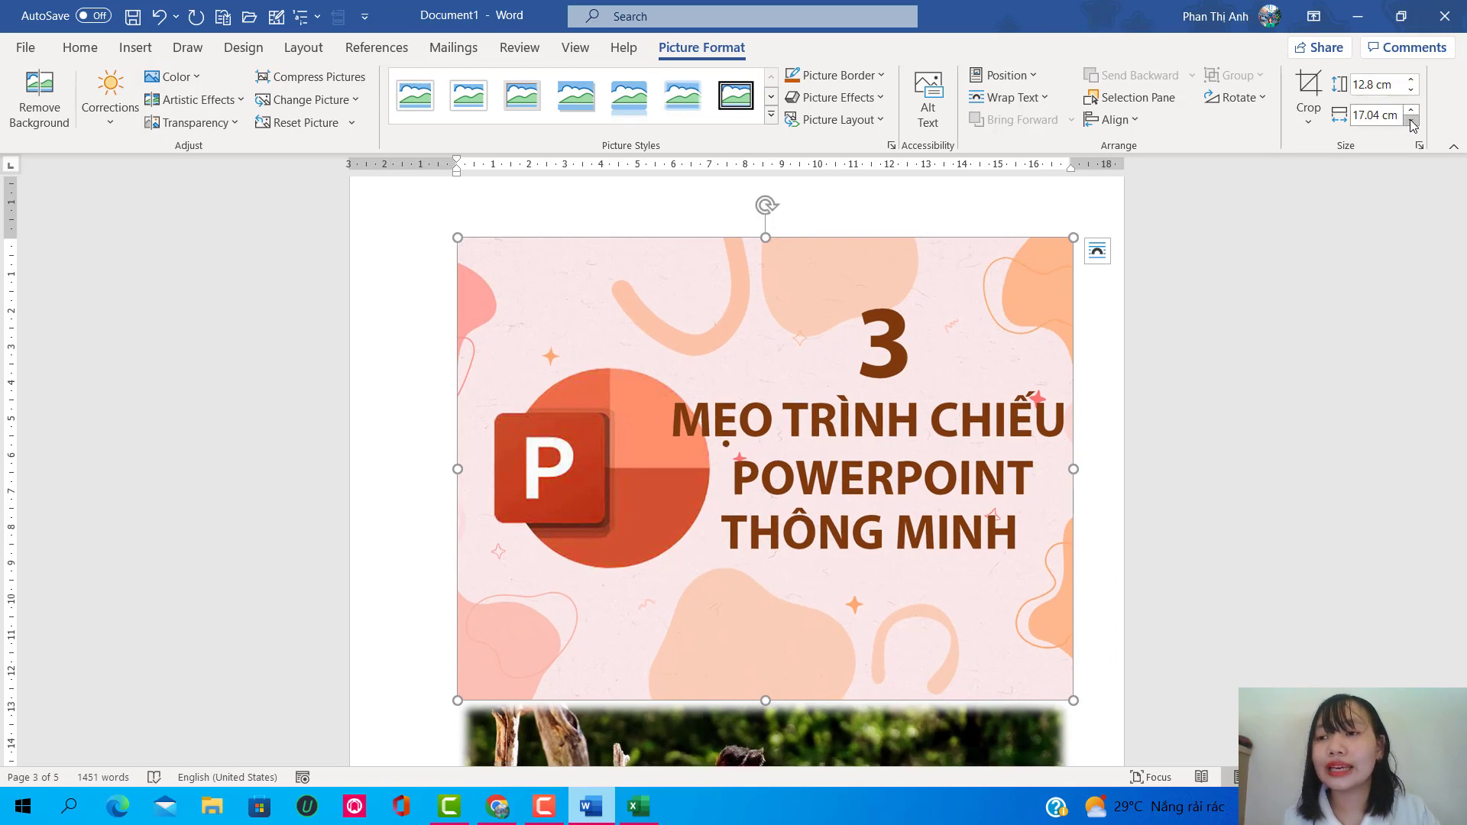
{"action": "left_click", "coordinate": [1412, 120]}
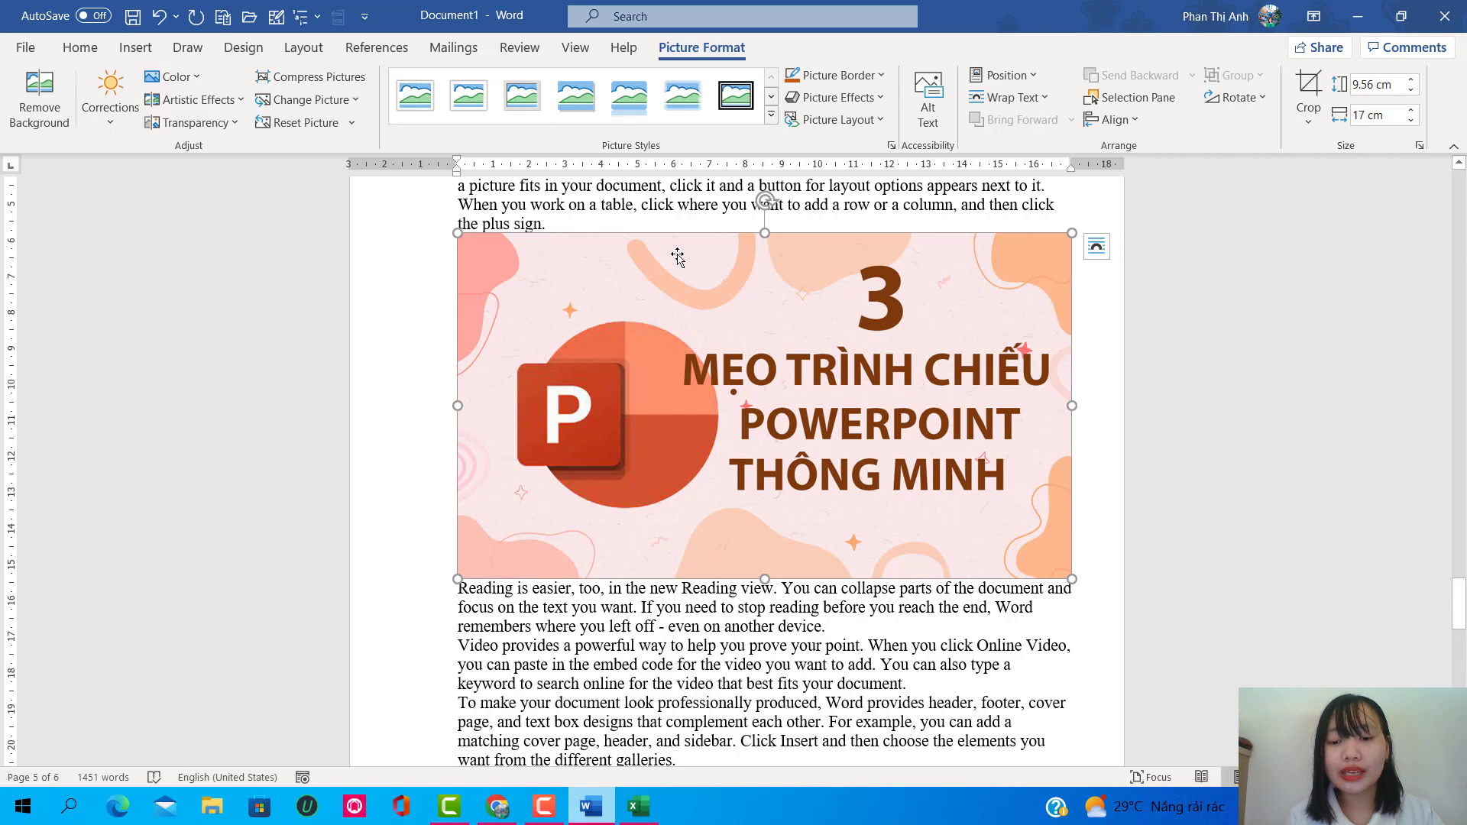
Step: Set the banner to Square wrapping and shrink it to 5.93 cm by 10.55 cm
{"action": "right_click", "coordinate": [677, 257]}
{"action": "mouse_move", "coordinate": [740, 617]}
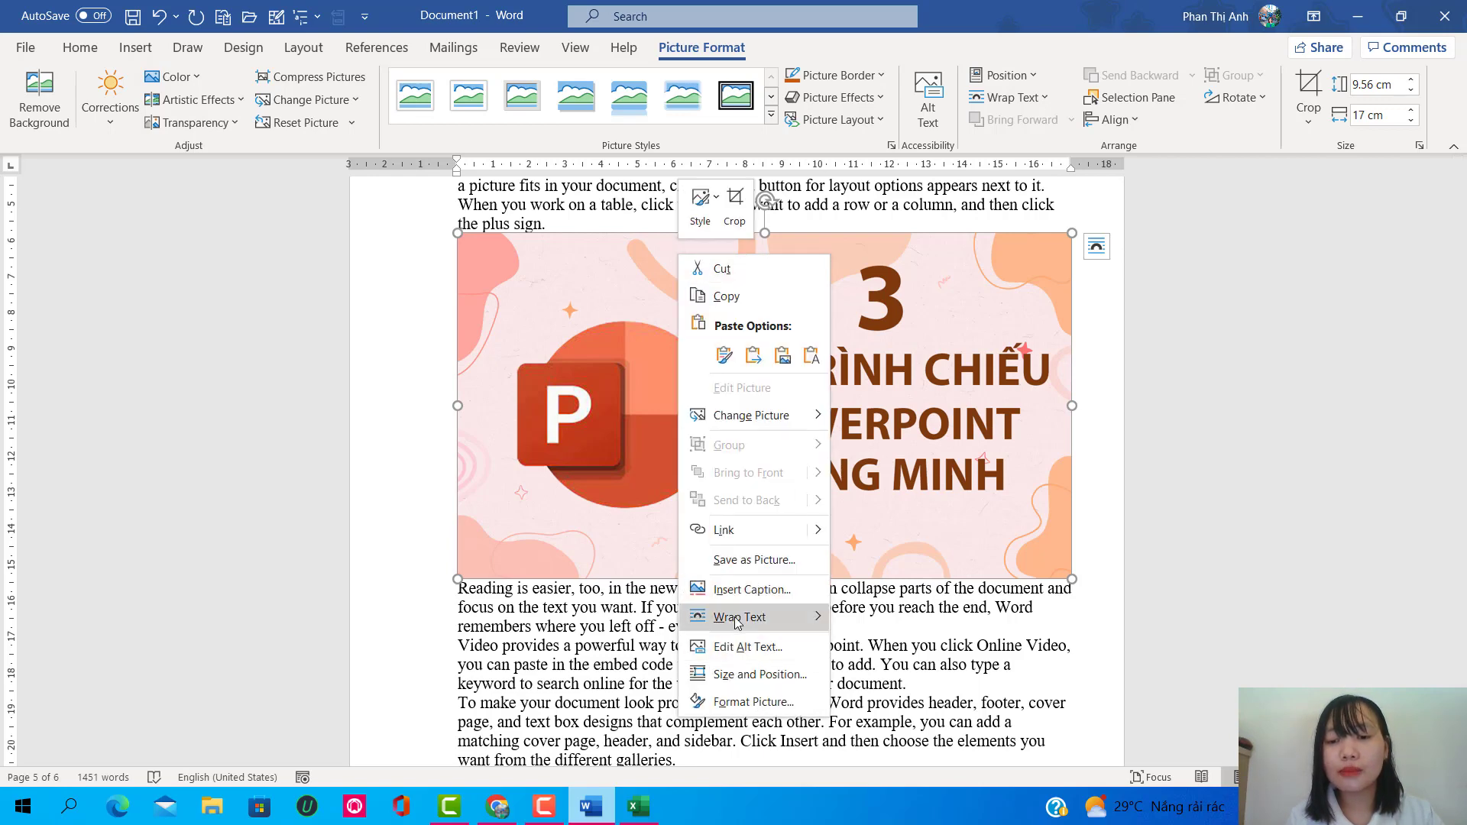
{"action": "left_click", "coordinate": [866, 626]}
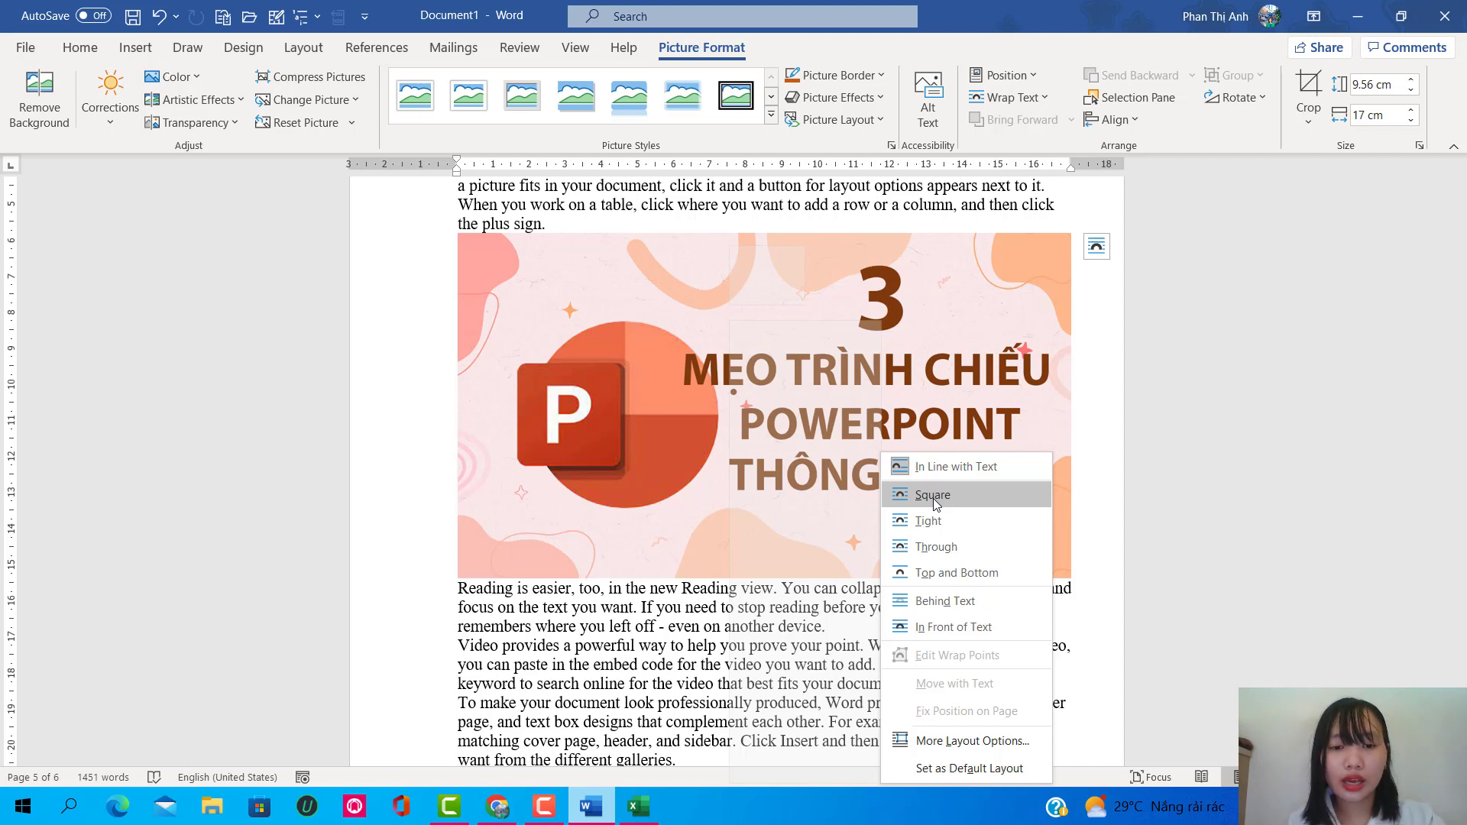
{"action": "left_click", "coordinate": [933, 495]}
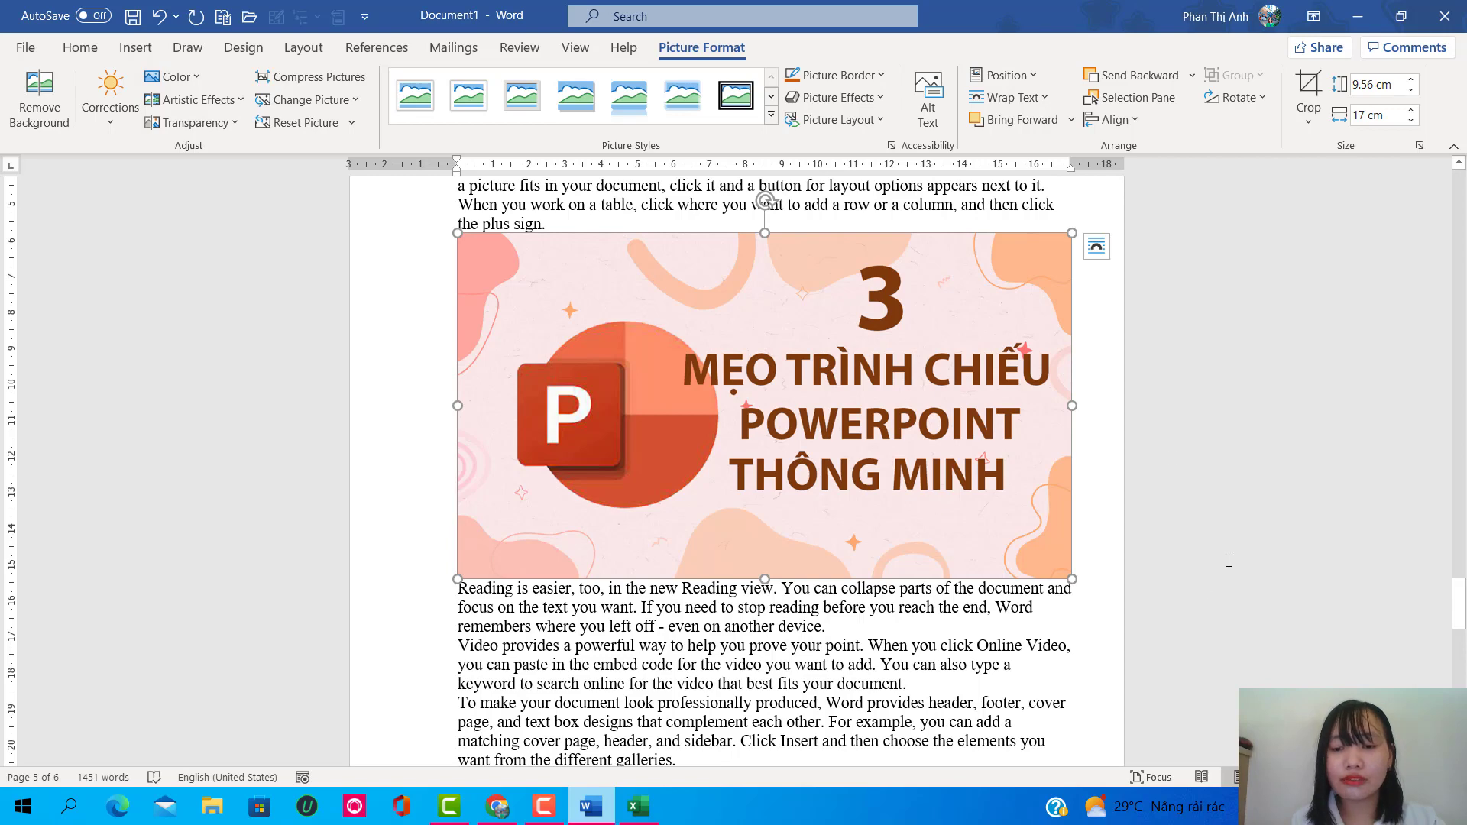
{"action": "left_click_drag", "start_coordinate": [1072, 580], "coordinate": [925, 496]}
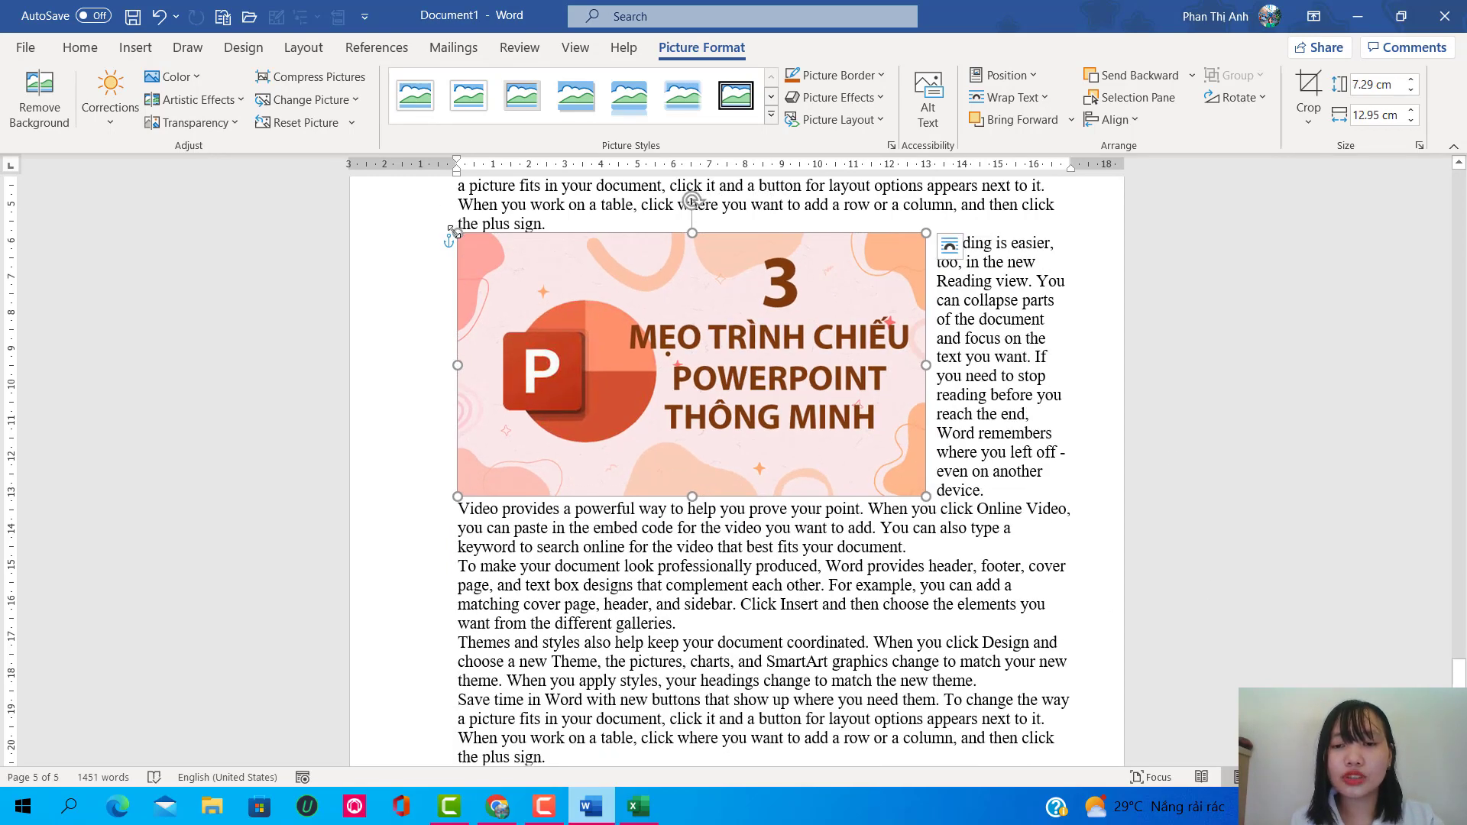
{"action": "left_click_drag", "start_coordinate": [455, 230], "coordinate": [544, 282]}
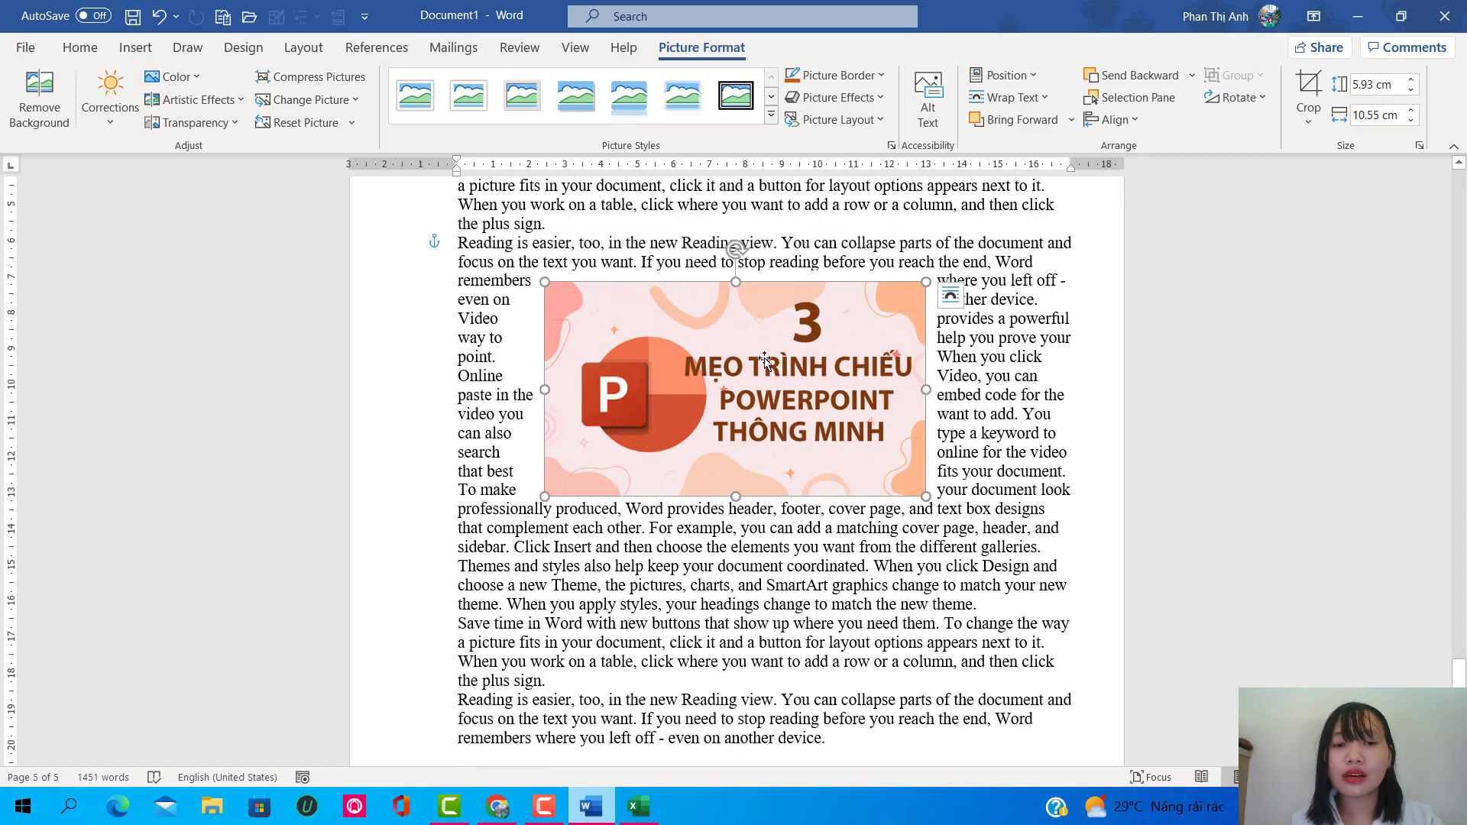
Step: Try Tight, Top and Bottom and Behind Text wrapping, ending with In Front of Text
{"action": "right_click", "coordinate": [767, 323]}
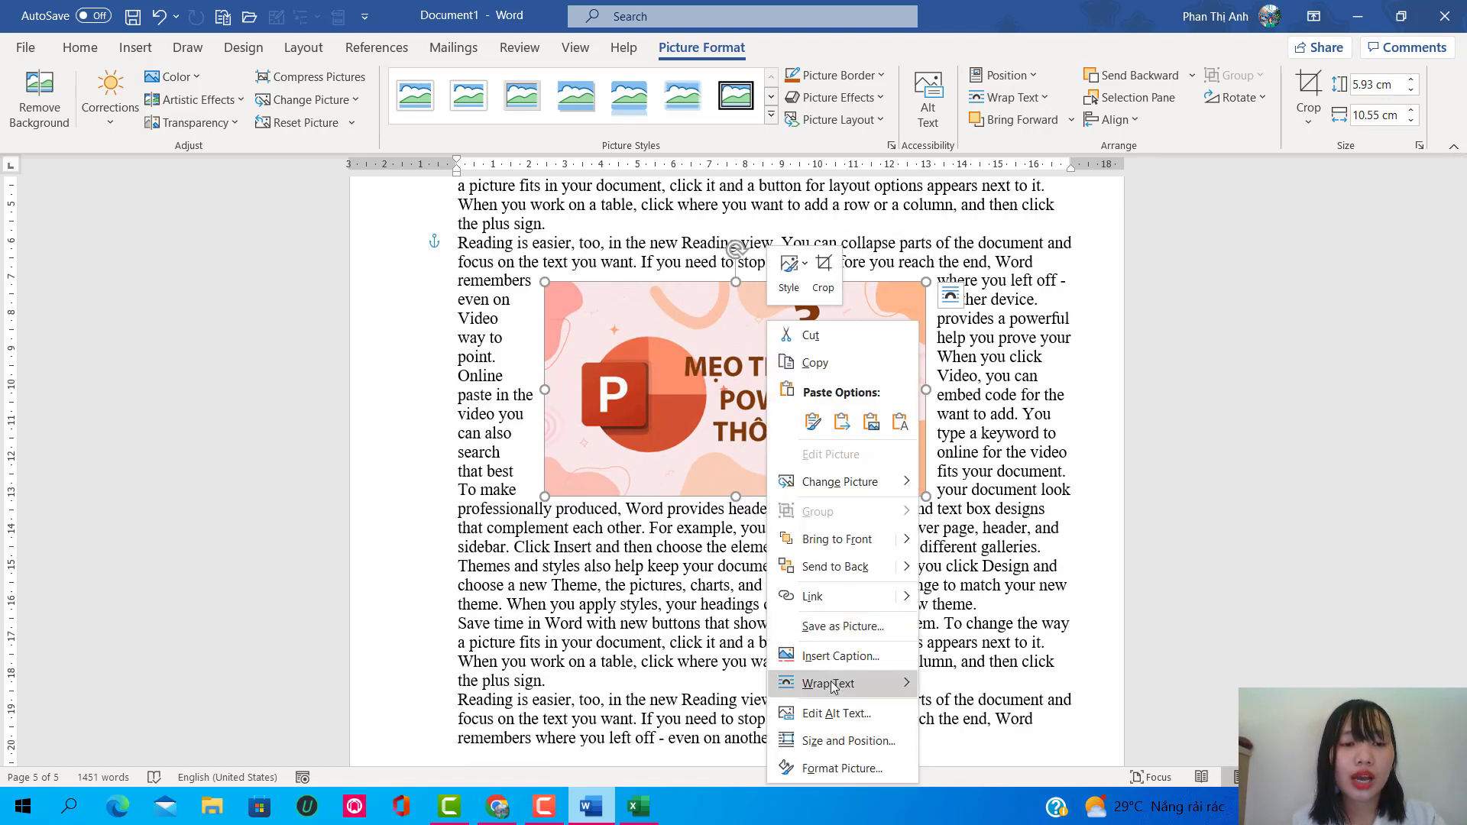
{"action": "mouse_move", "coordinate": [827, 683]}
{"action": "left_click", "coordinate": [983, 522]}
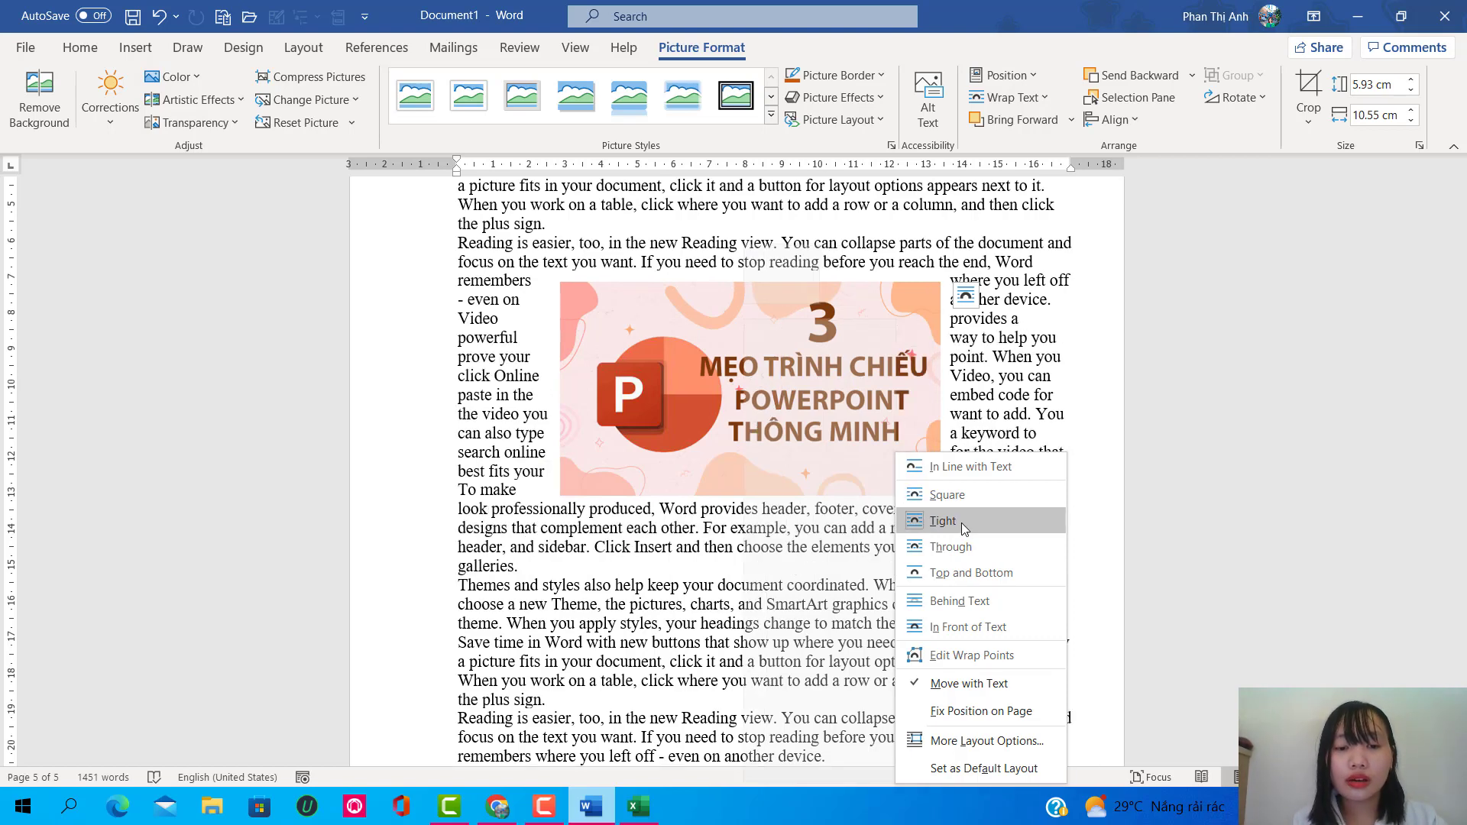
{"action": "left_click", "coordinate": [957, 583]}
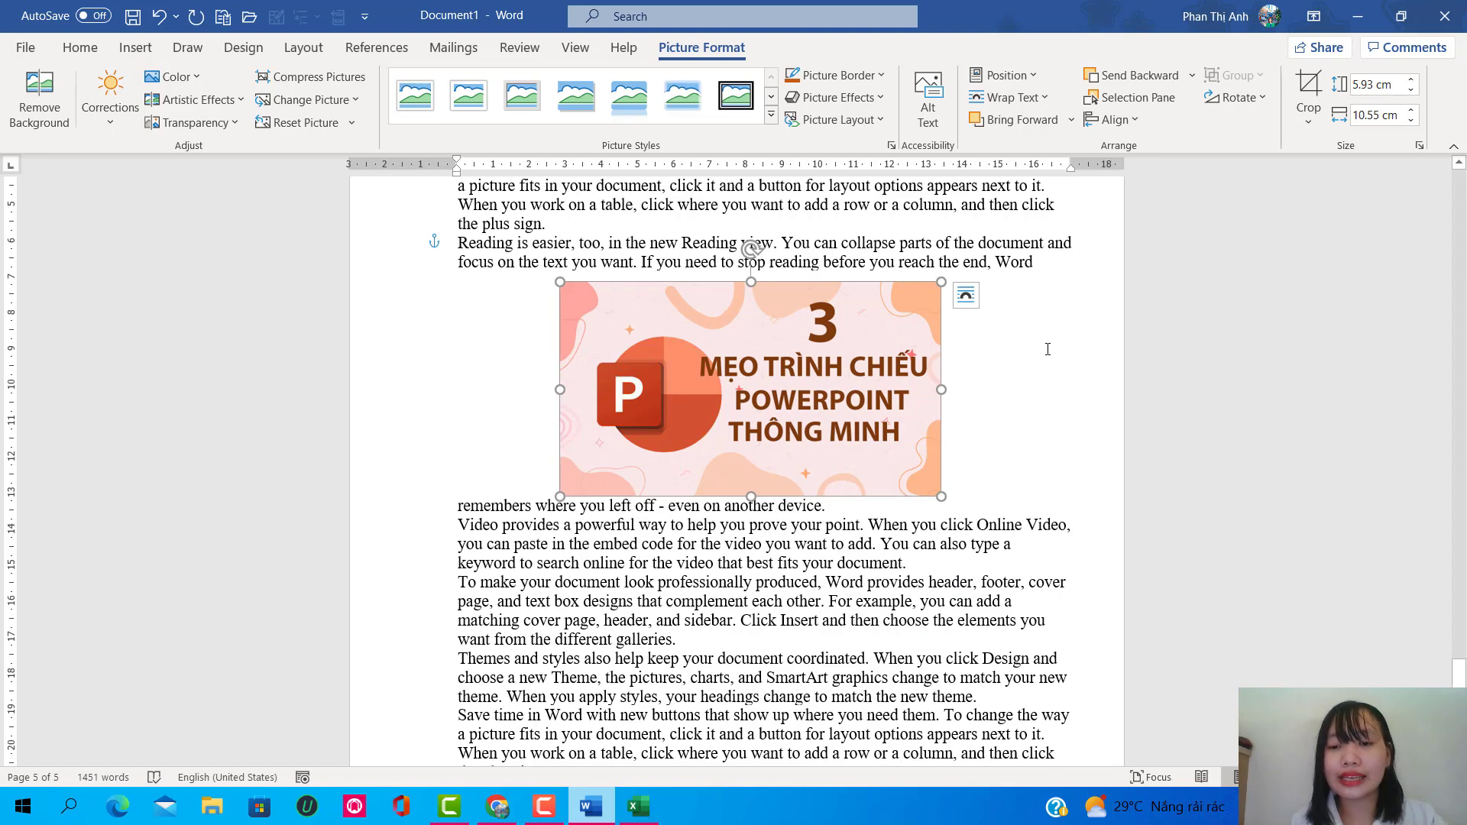
{"action": "right_click", "coordinate": [782, 317]}
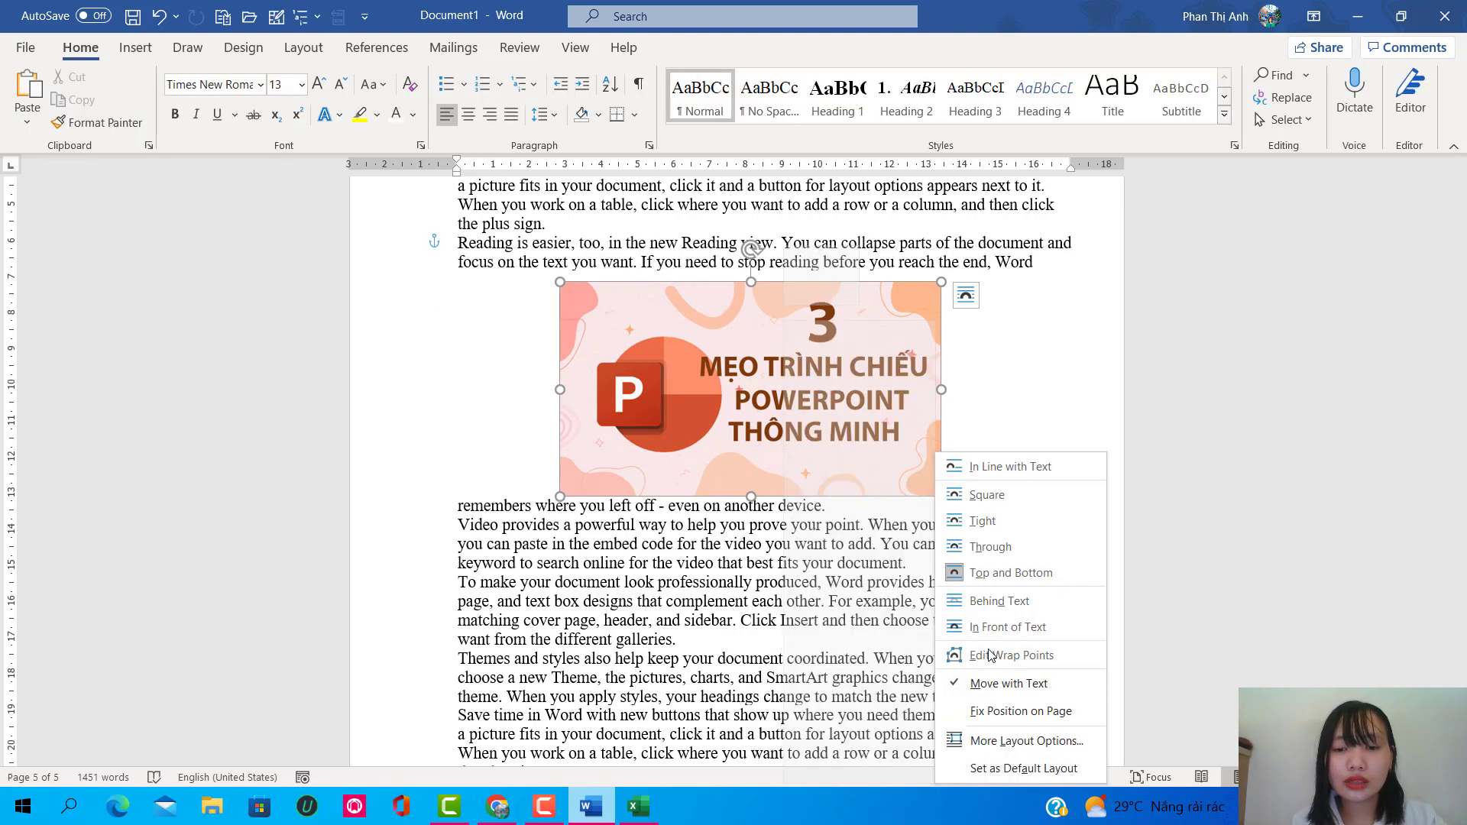
{"action": "left_click", "coordinate": [967, 601]}
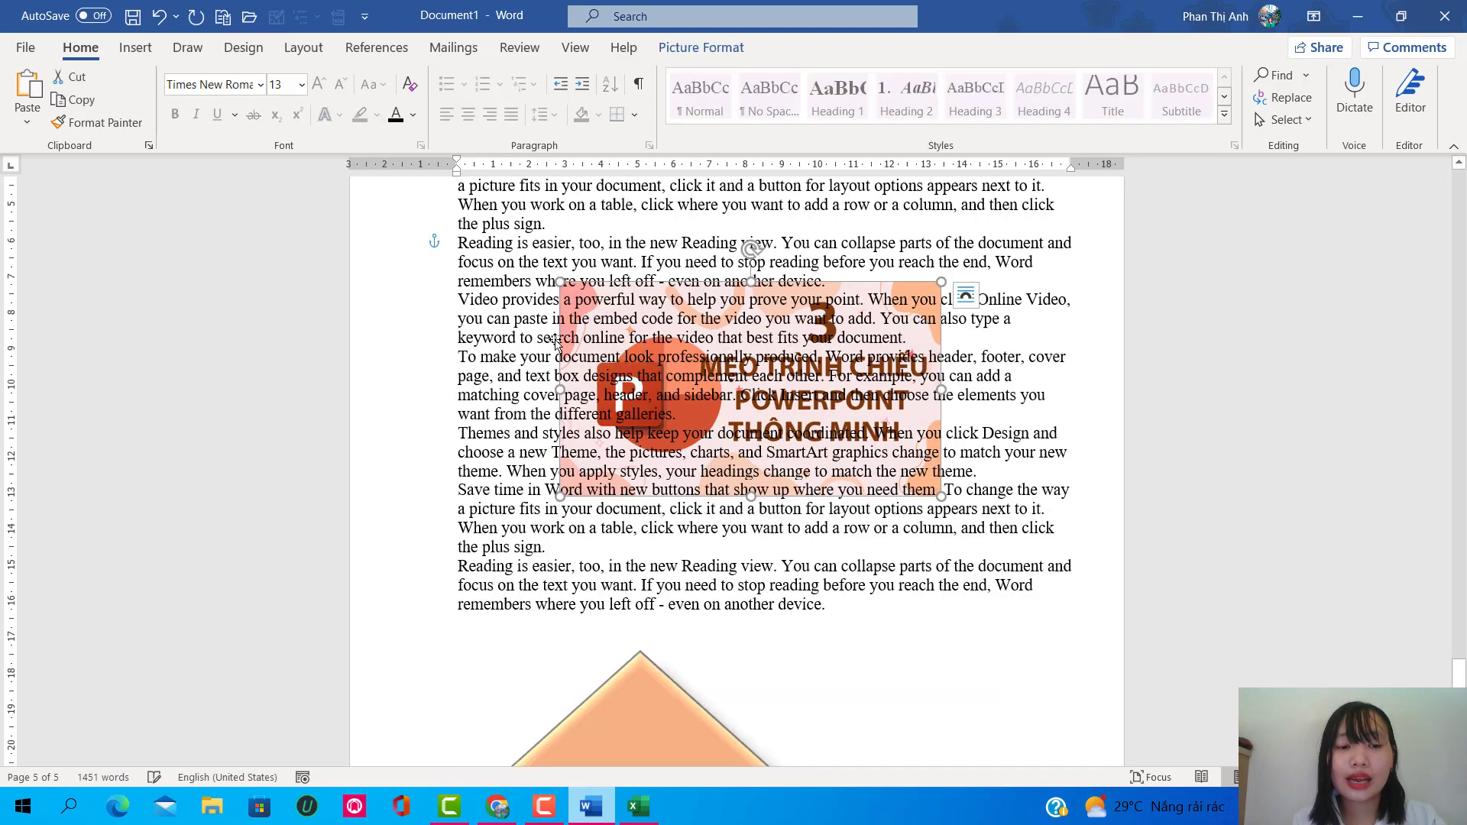
{"action": "right_click", "coordinate": [899, 284]}
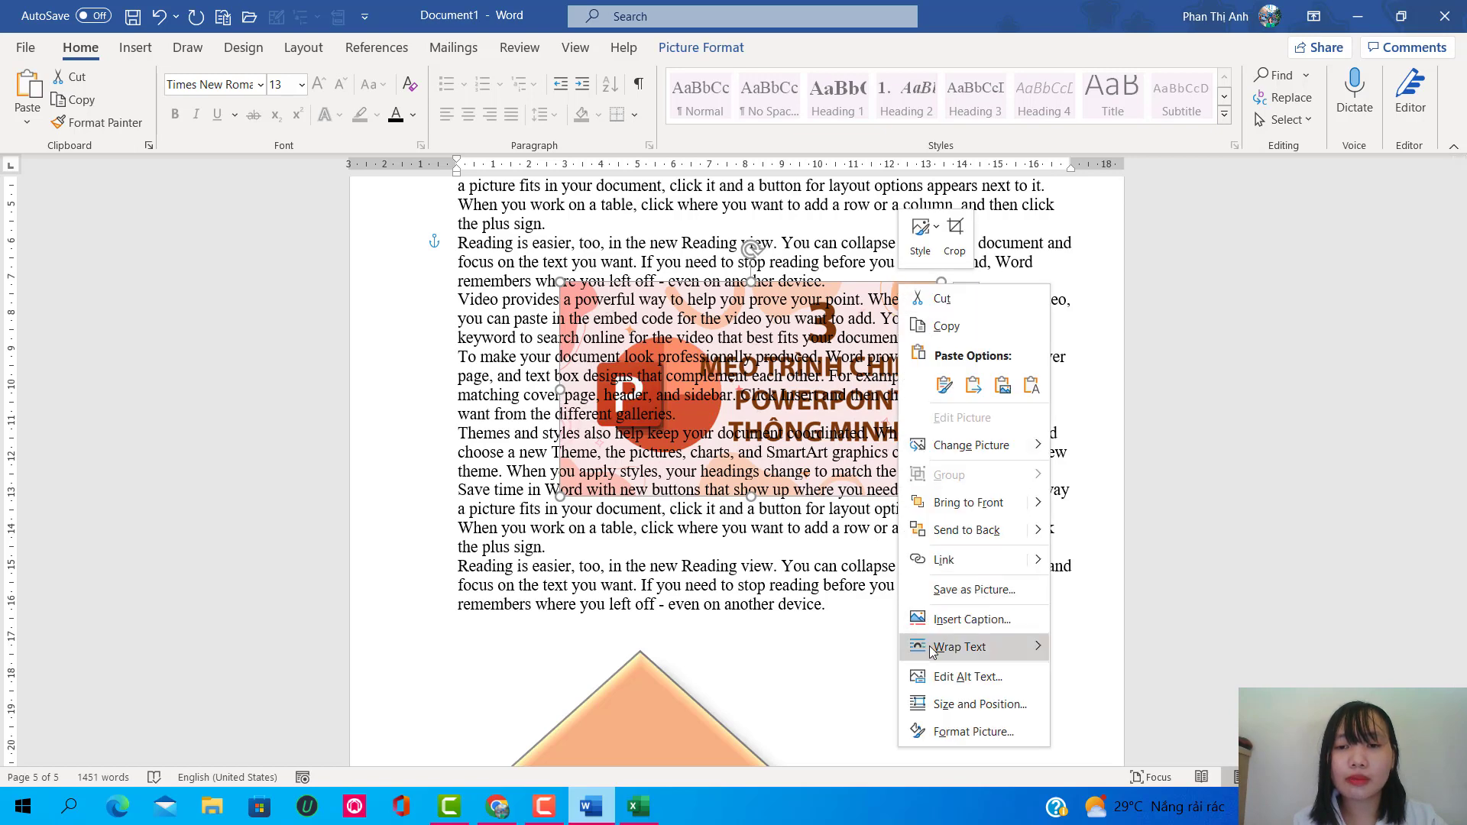
{"action": "mouse_move", "coordinate": [960, 647]}
{"action": "left_click", "coordinate": [1075, 627]}
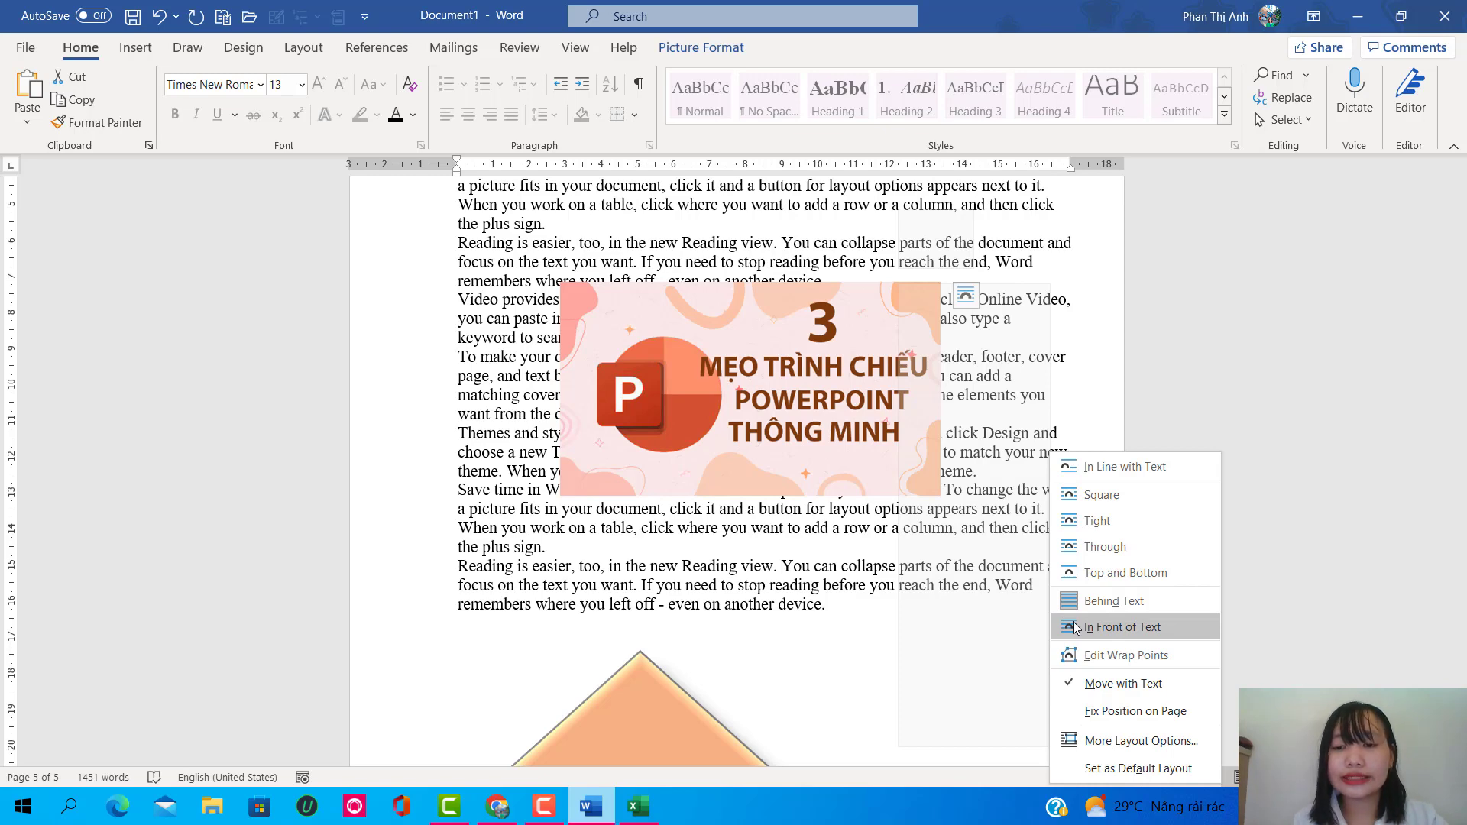
{"action": "left_click", "coordinate": [1075, 627]}
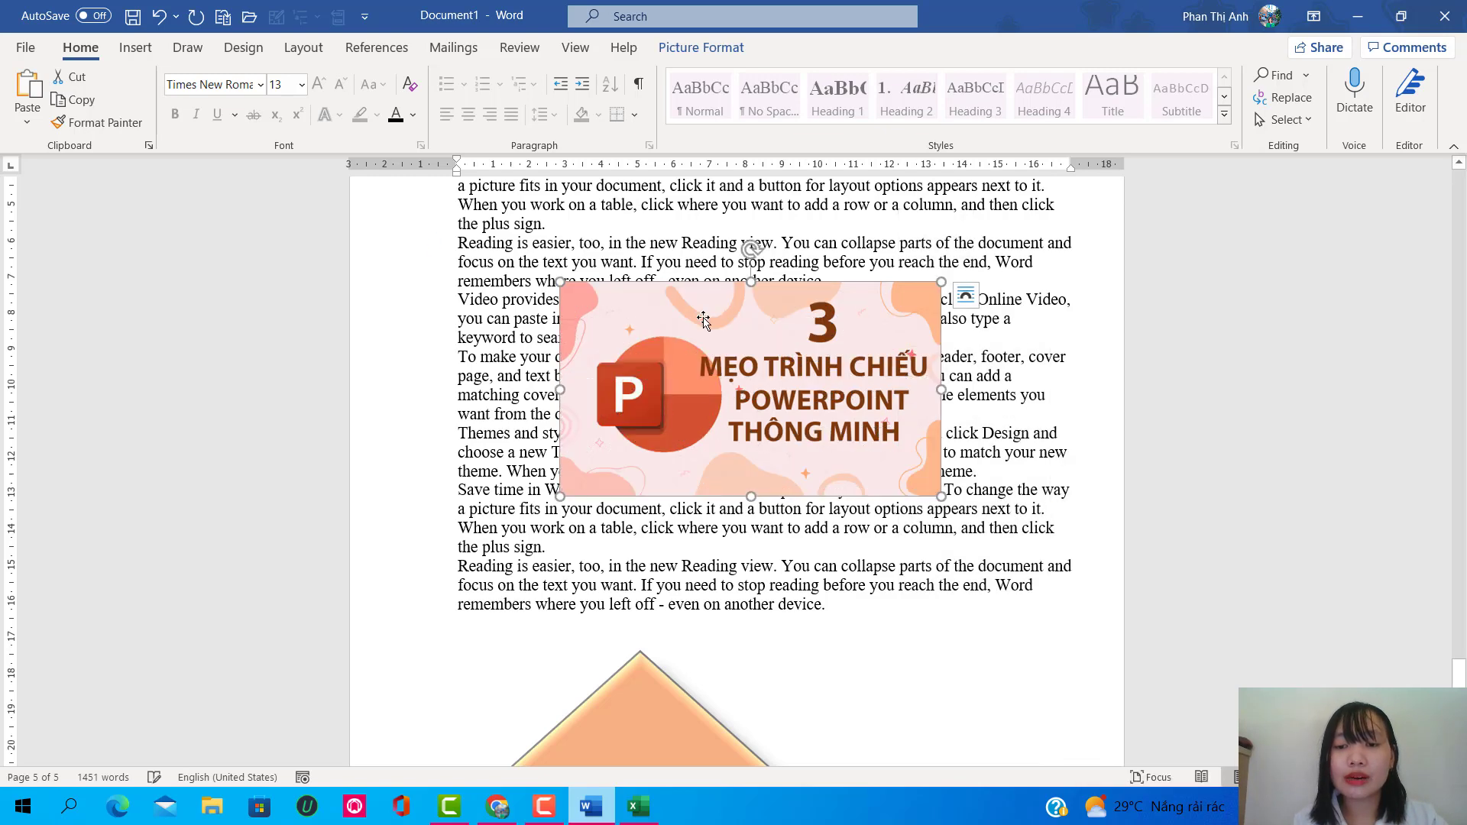
{"action": "right_click", "coordinate": [748, 325]}
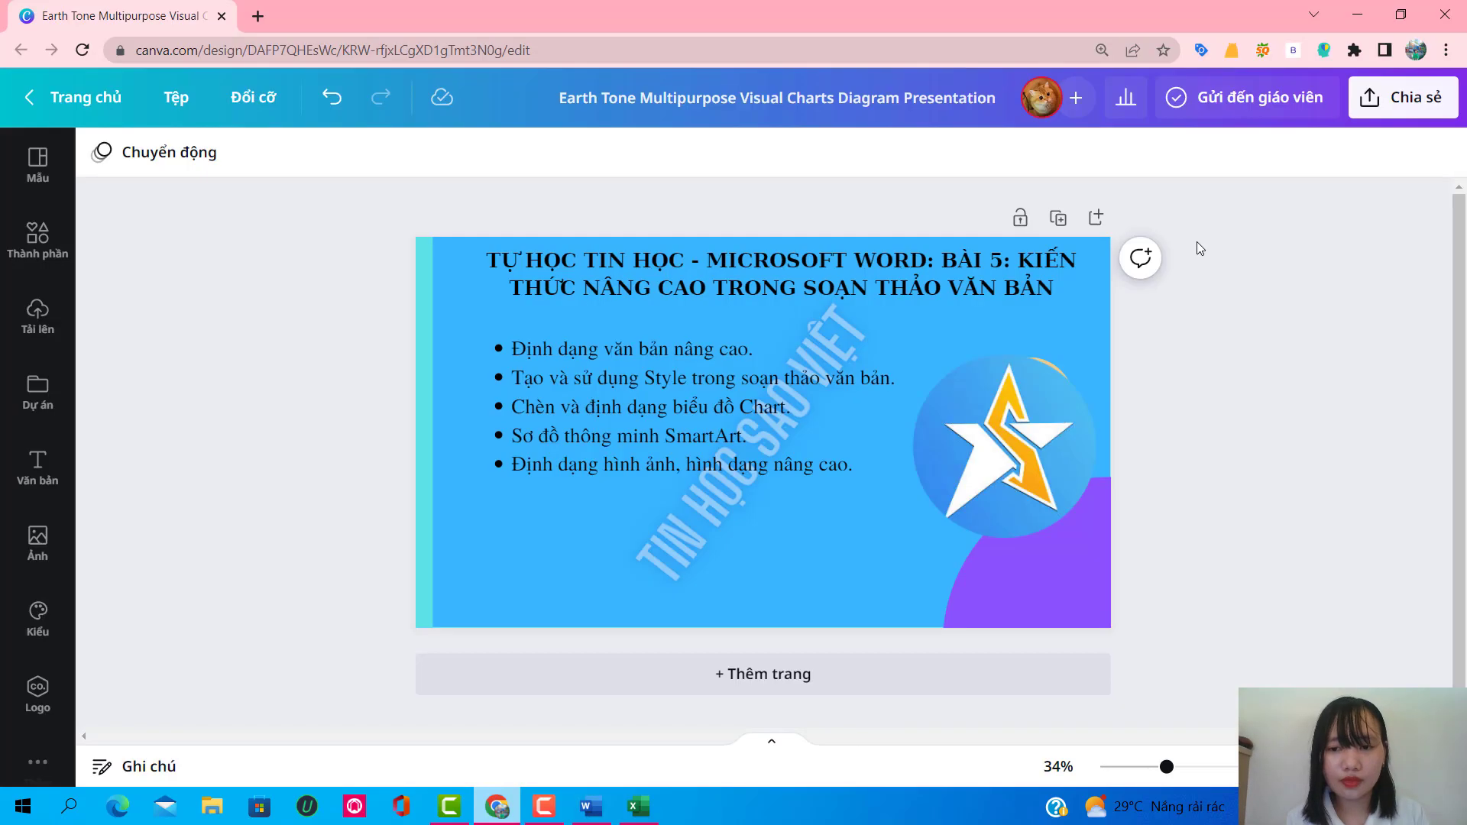